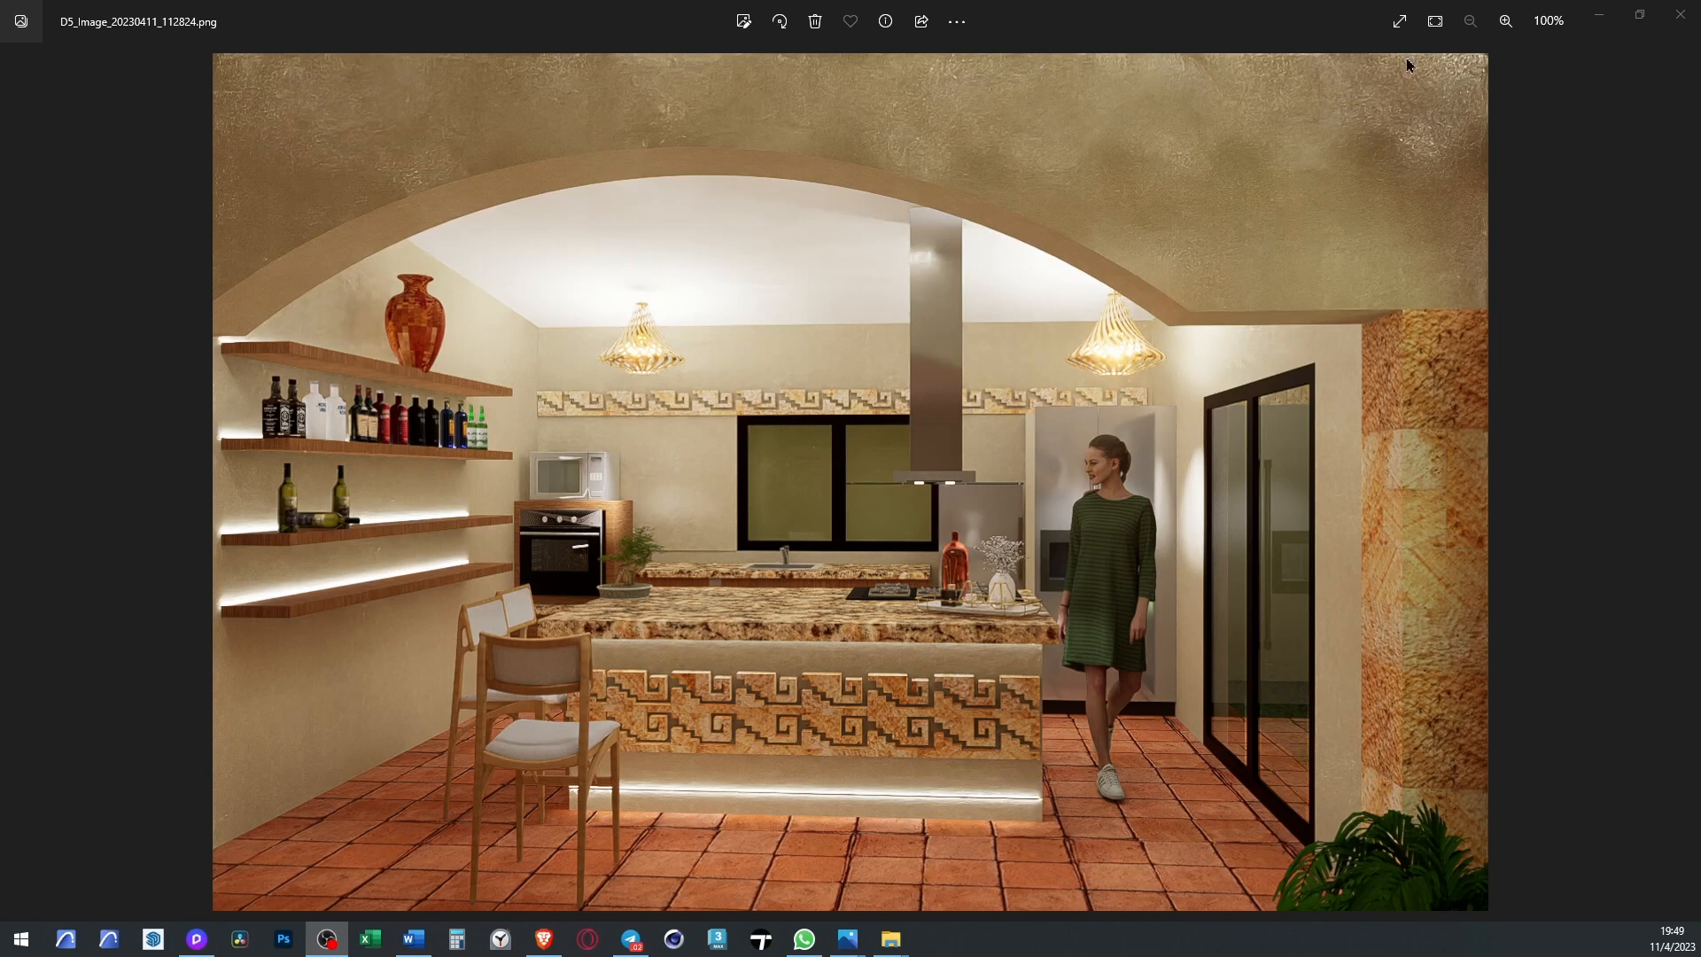
- Minimize the reference render, switch to D5 Render and sample the stone material on the column
{"action": "left_click", "coordinate": [1599, 15]}
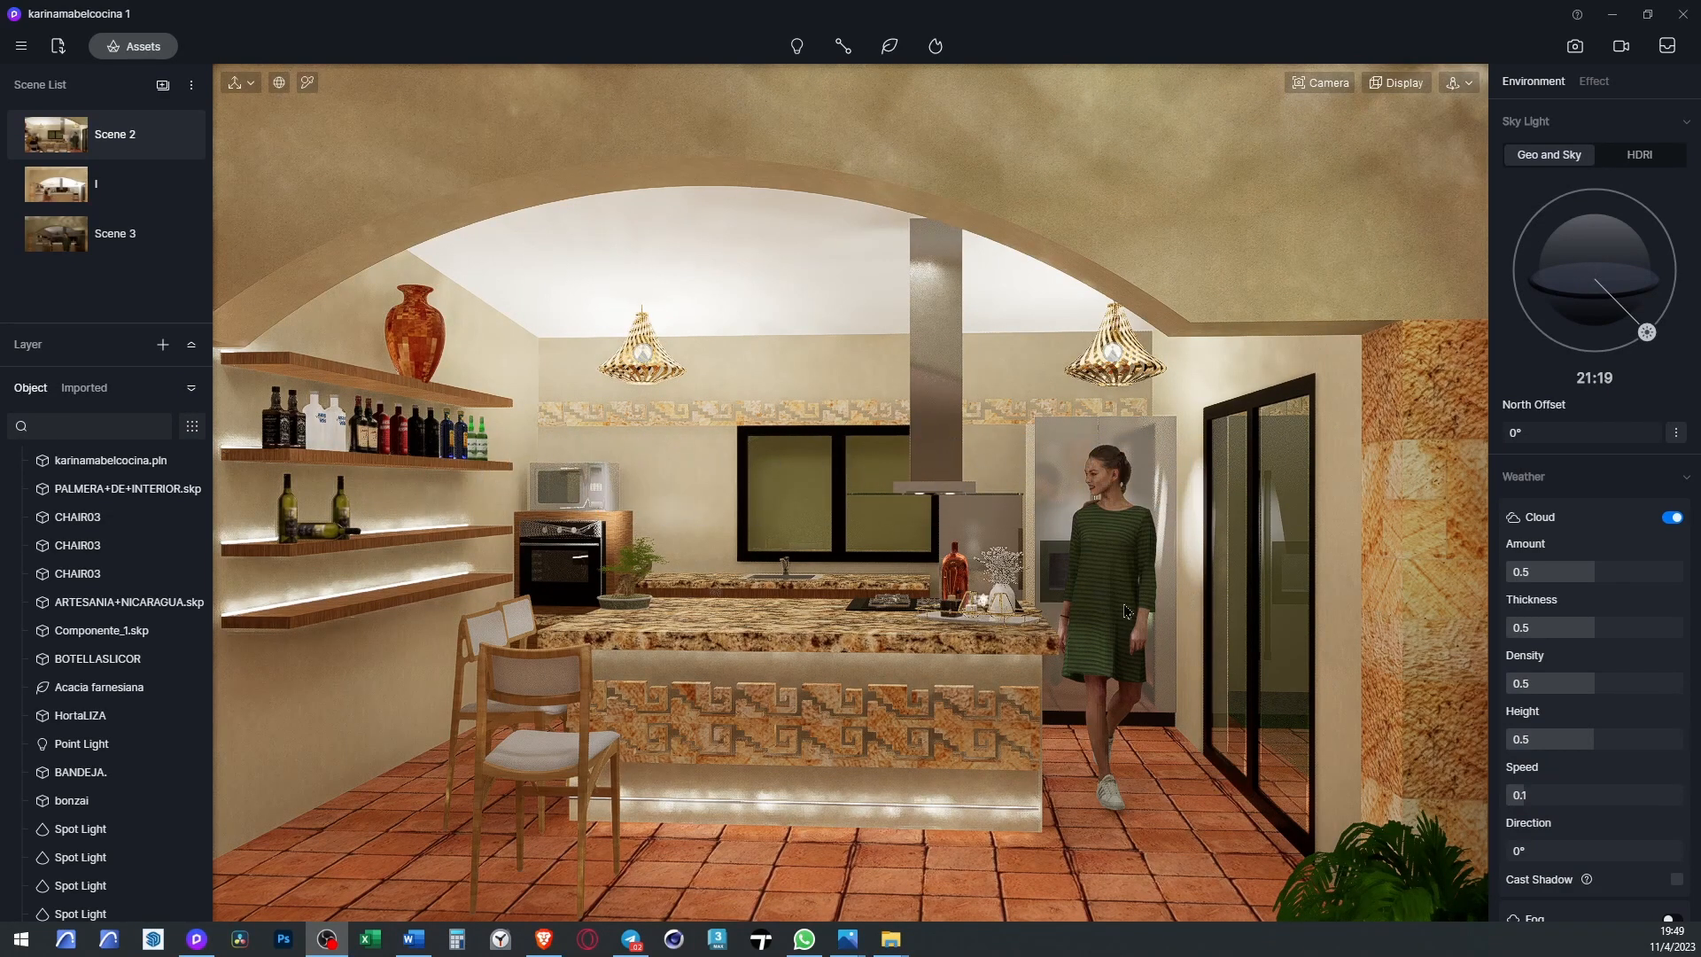
{"action": "left_click", "coordinate": [1080, 42]}
{"action": "key", "text": "i"}
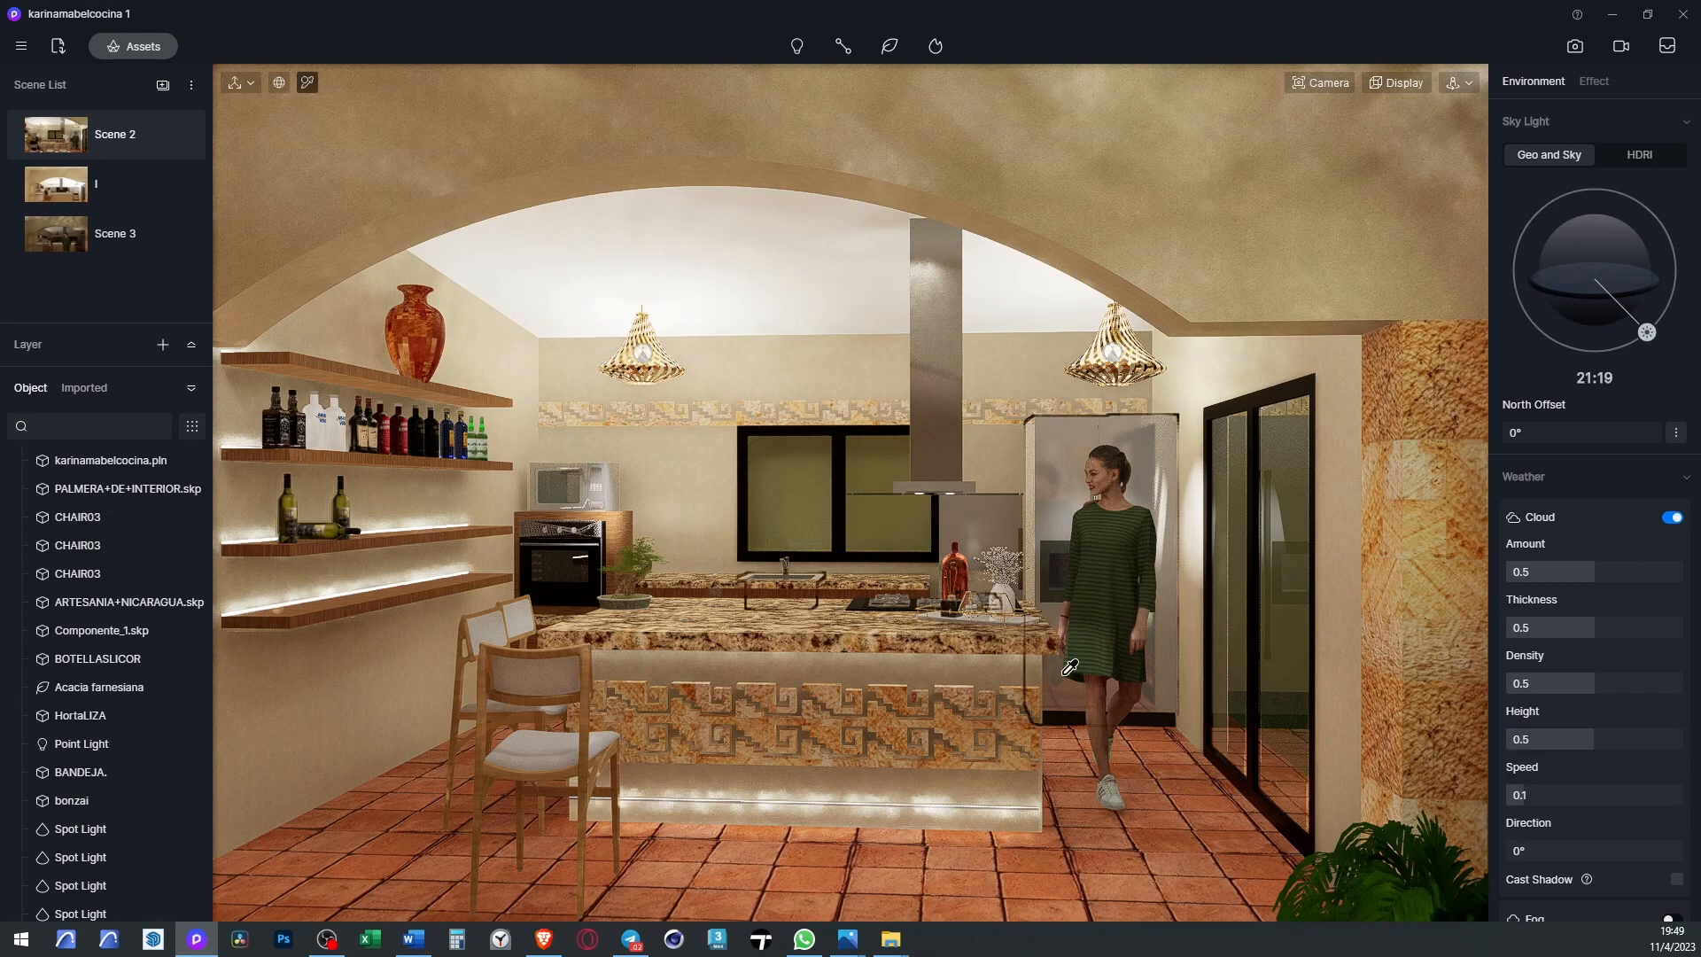
{"action": "left_click", "coordinate": [1485, 533]}
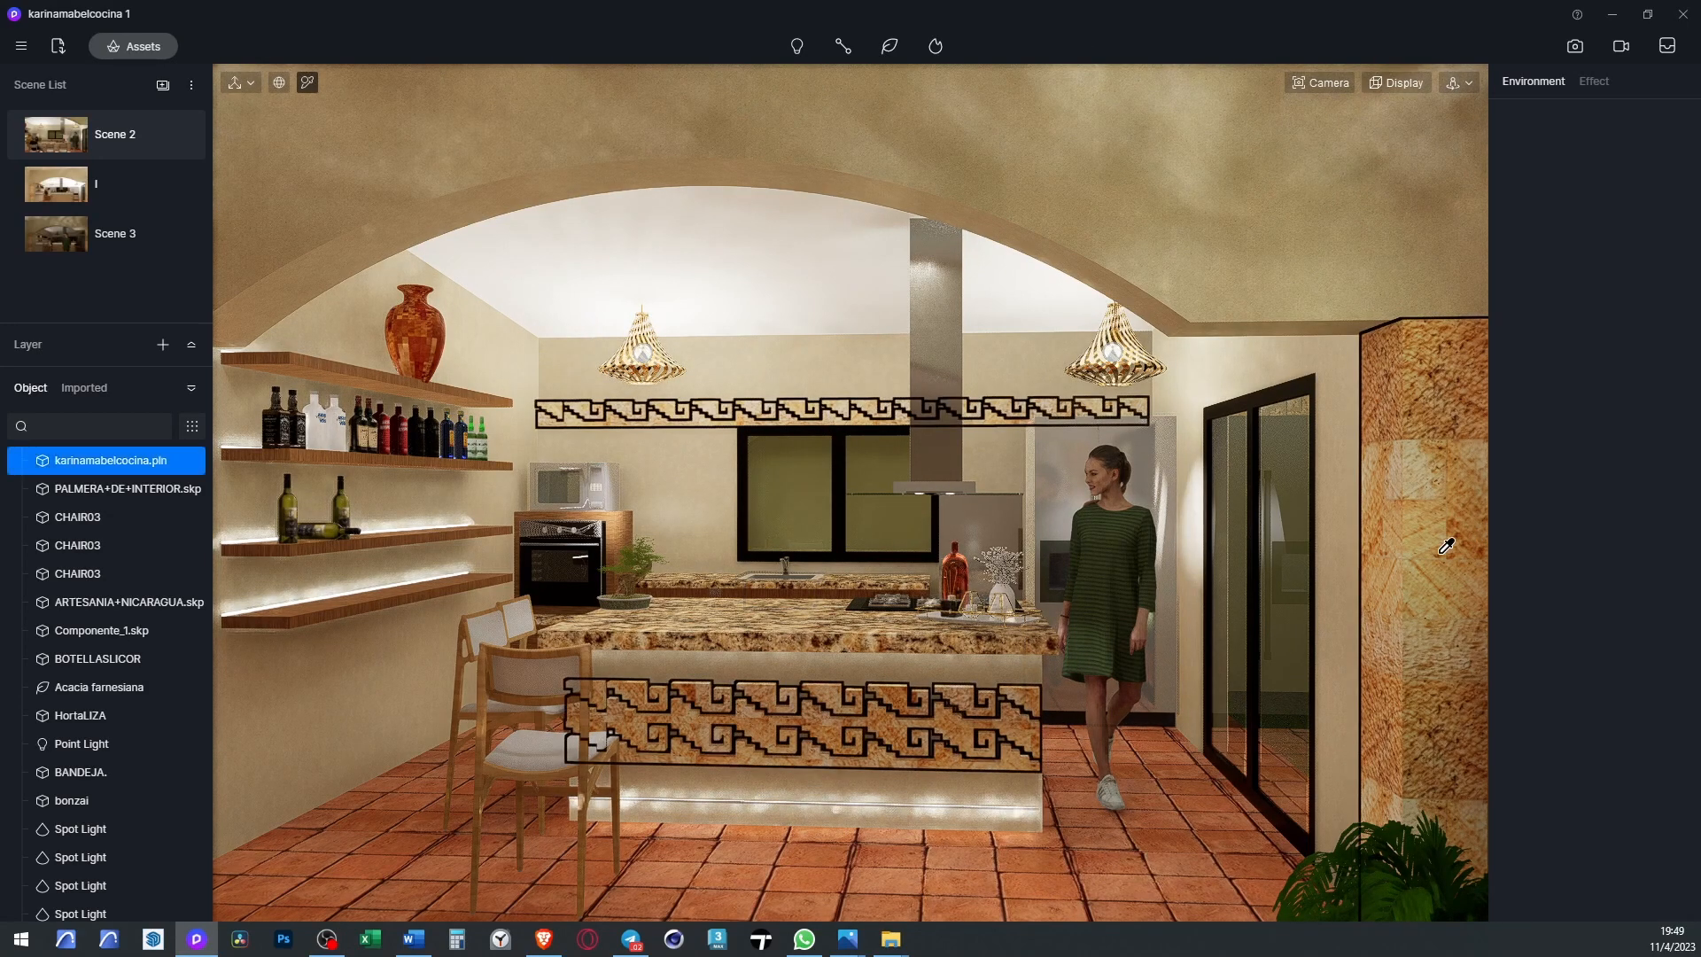
- Turn on triplanar mapping for the column's stone material and set its UV stretch to 5
{"action": "scroll", "coordinate": [1619, 871], "scroll_direction": "down", "scroll_amount": 3}
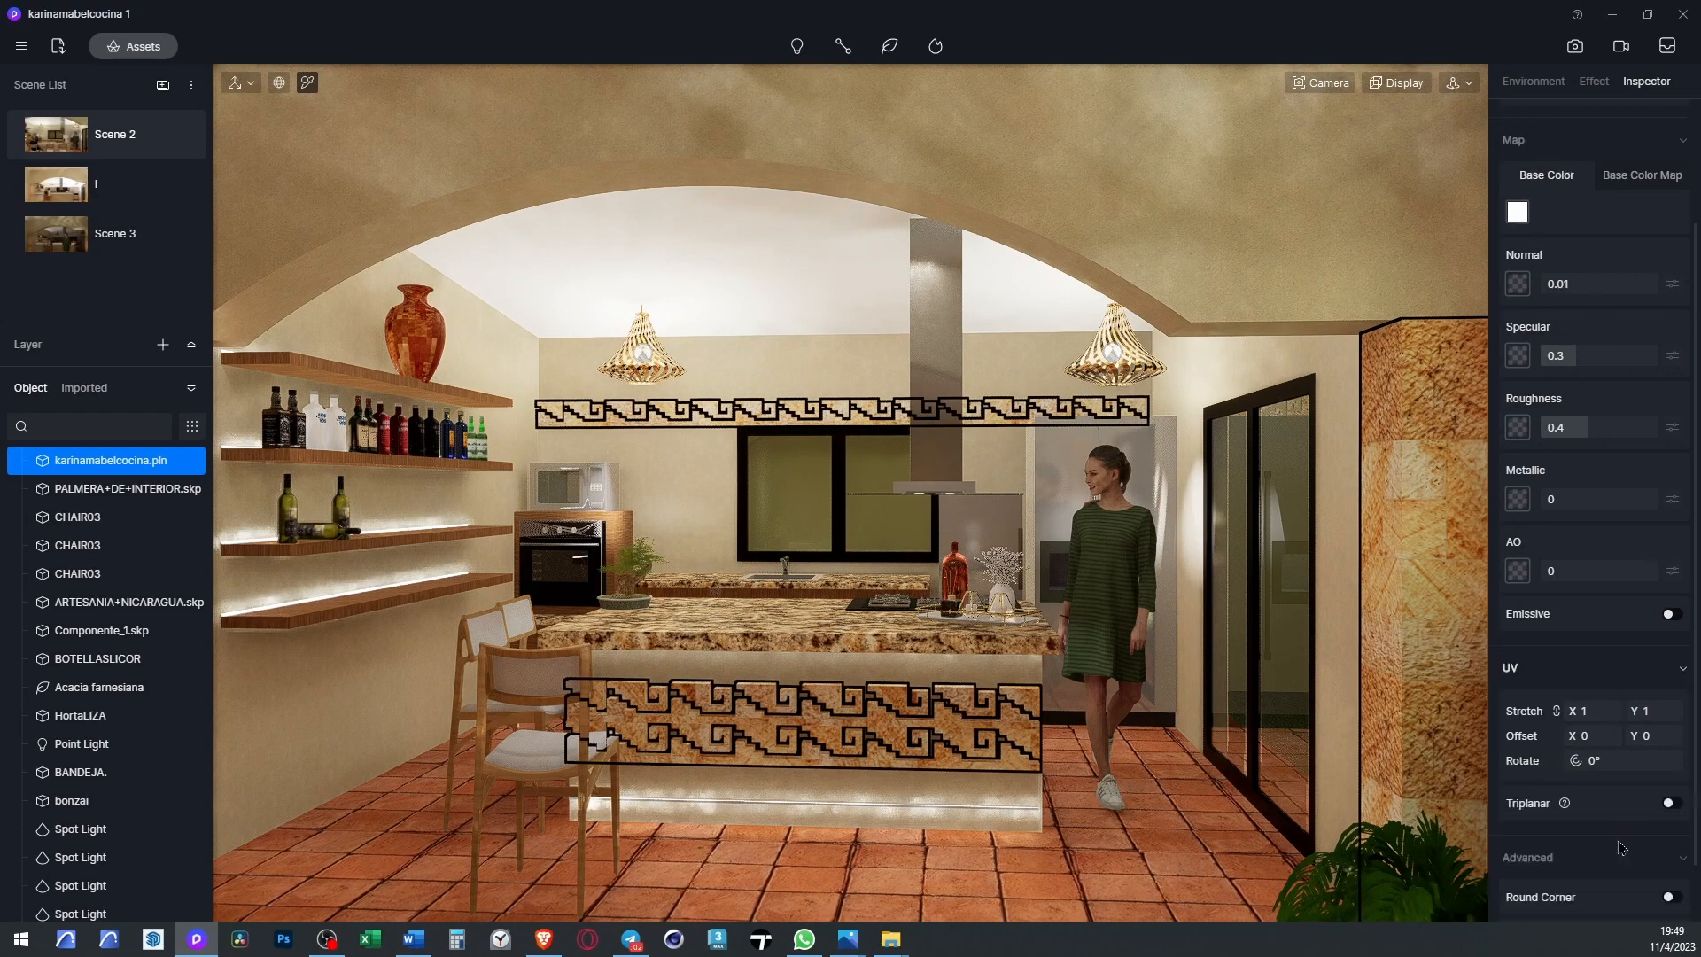
{"action": "left_click", "coordinate": [1671, 750]}
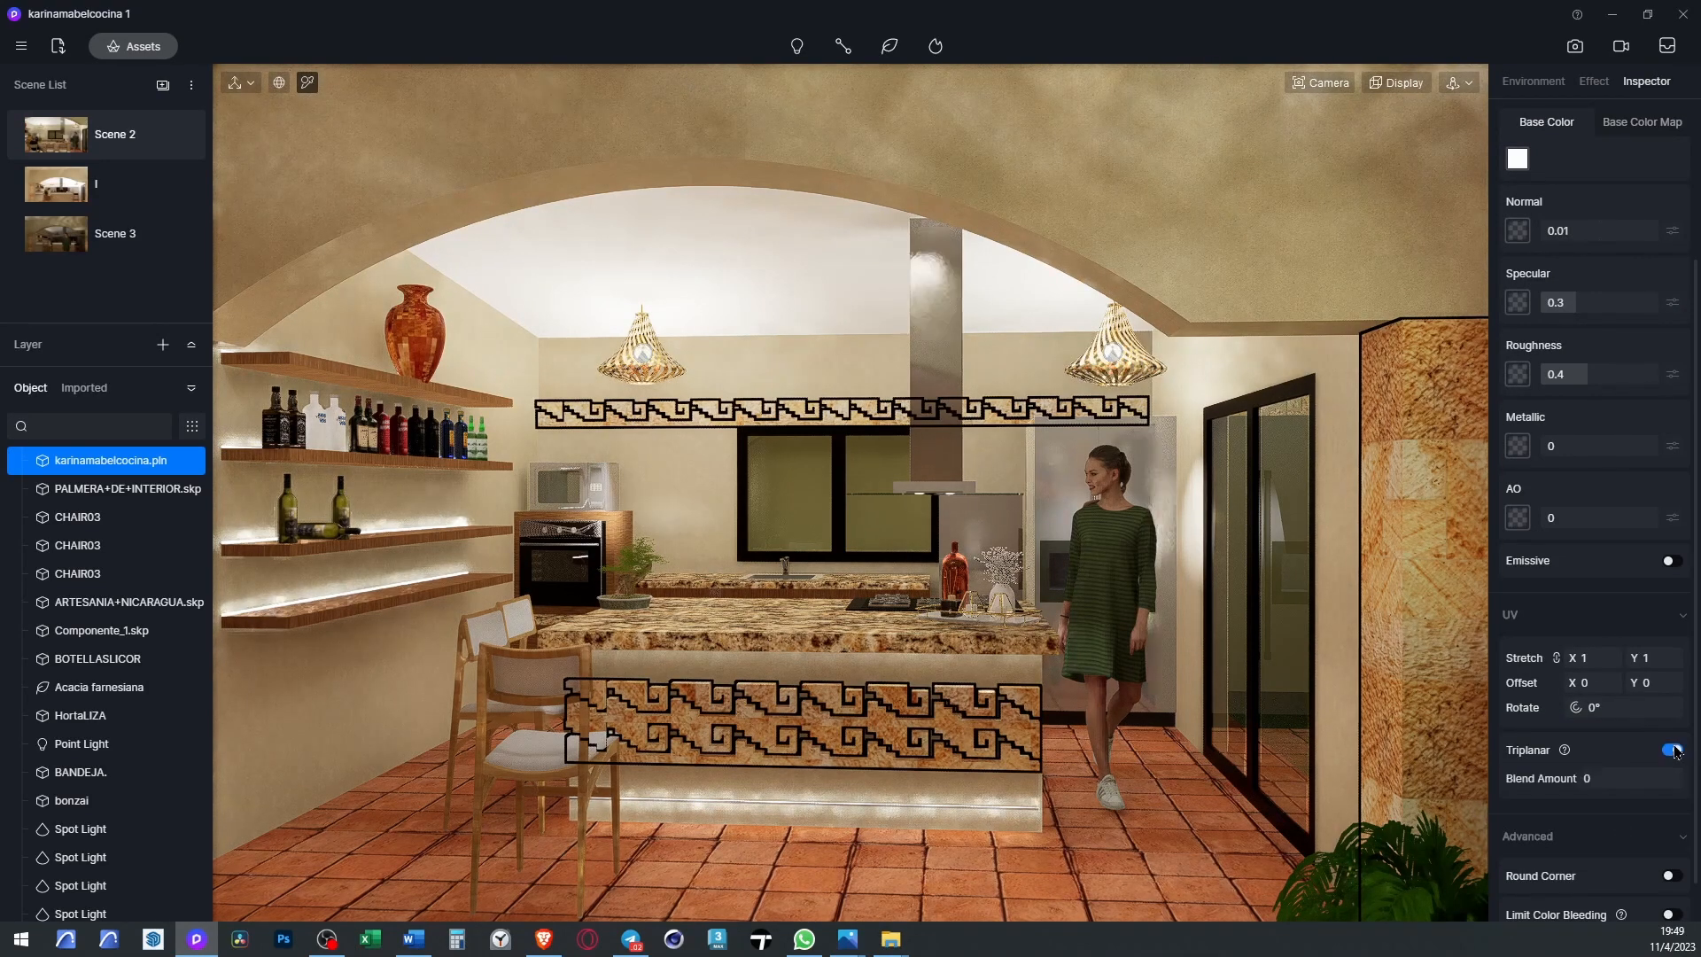
{"action": "left_click", "coordinate": [1591, 658]}
{"action": "type", "text": "5"}
{"action": "key", "text": "Return"}
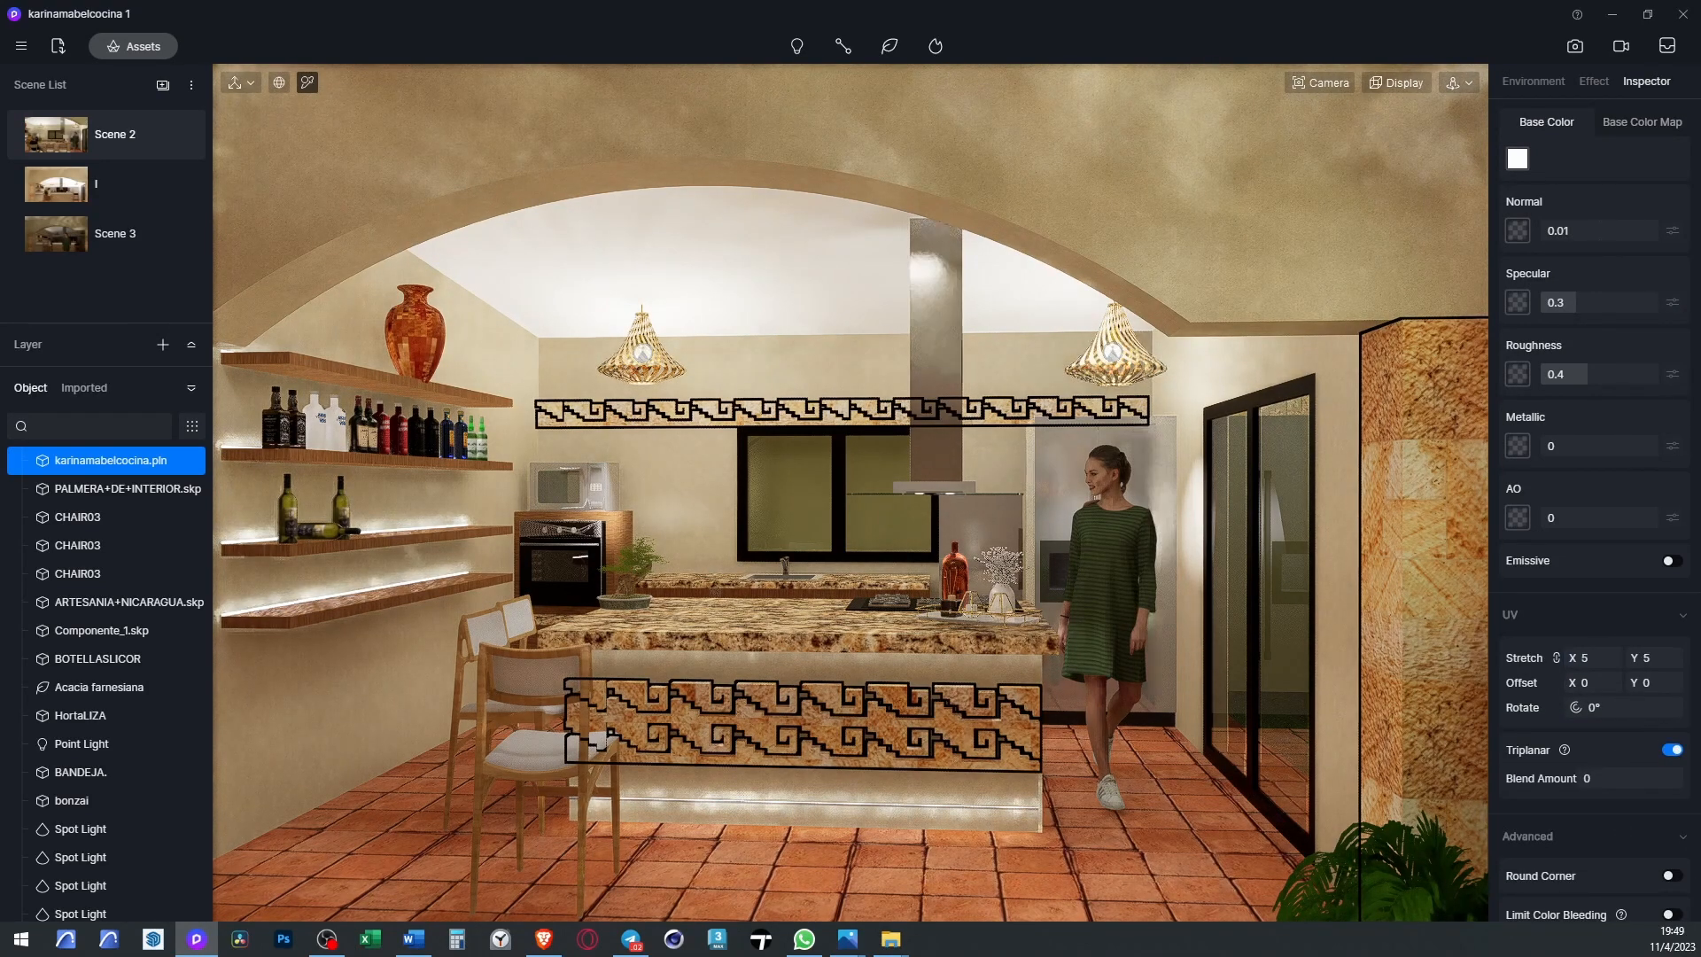
- Turn triplanar mapping off, try a UV stretch of 25 on the stone material and reset it to 1
{"action": "left_click", "coordinate": [1667, 752]}
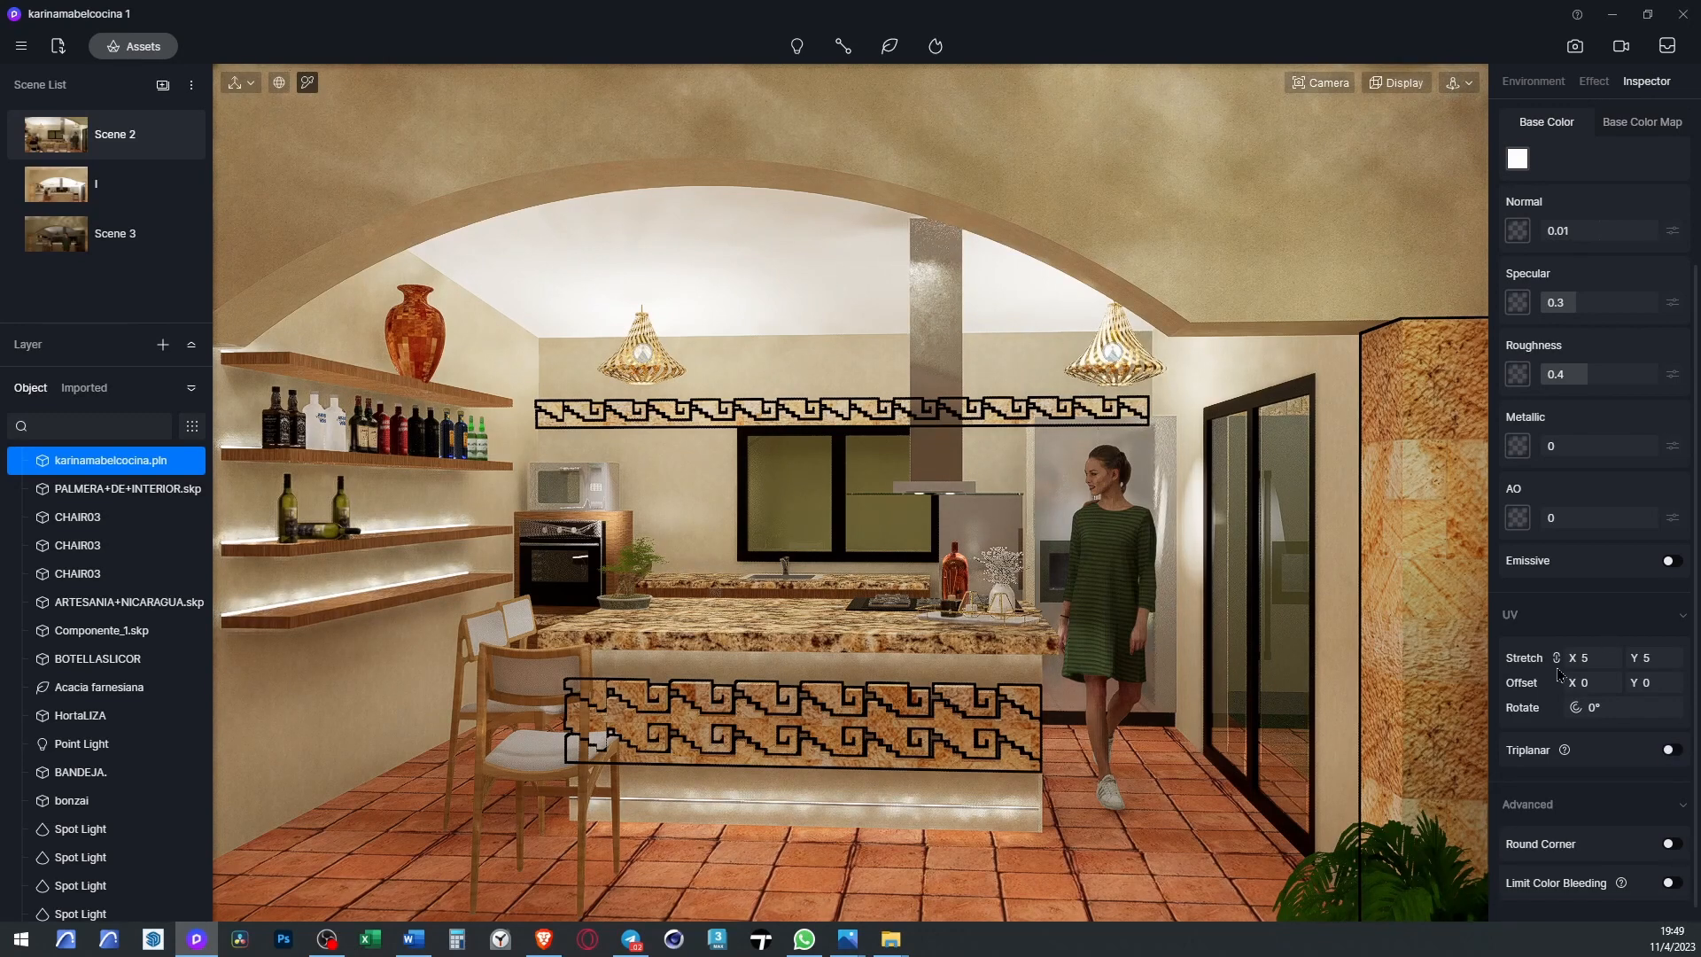
{"action": "left_click", "coordinate": [1627, 664]}
{"action": "type", "text": "25"}
{"action": "key", "text": "Return"}
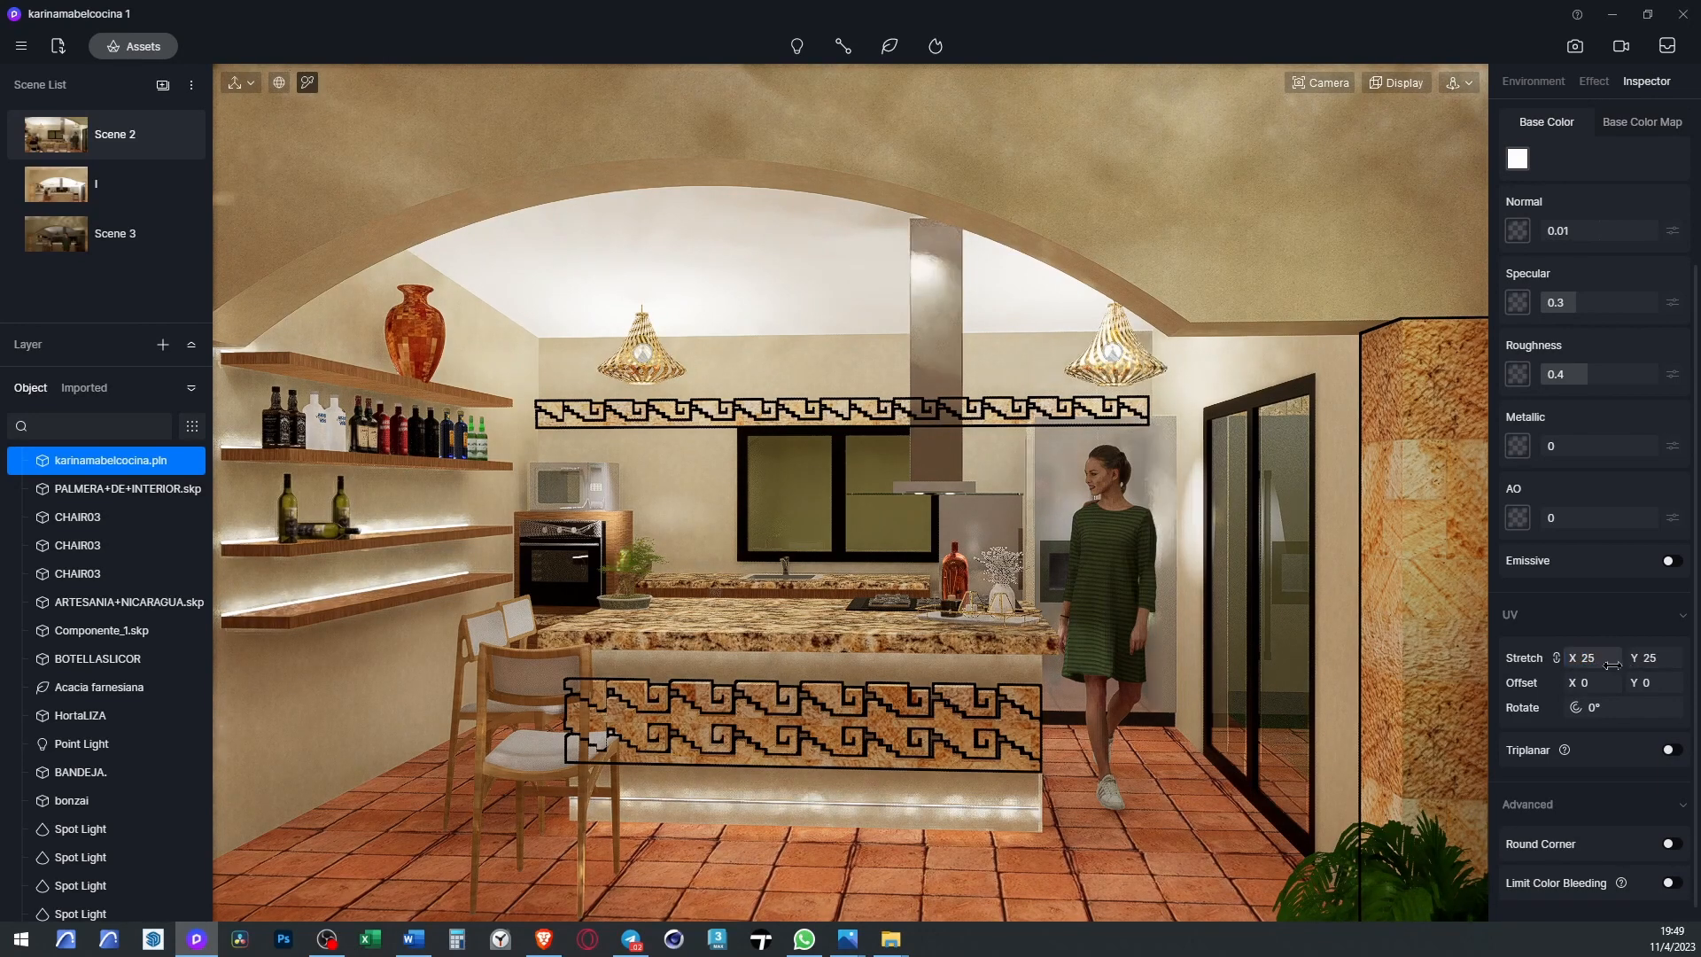
{"action": "left_click", "coordinate": [1607, 657]}
{"action": "type", "text": "1"}
{"action": "key", "text": "Return"}
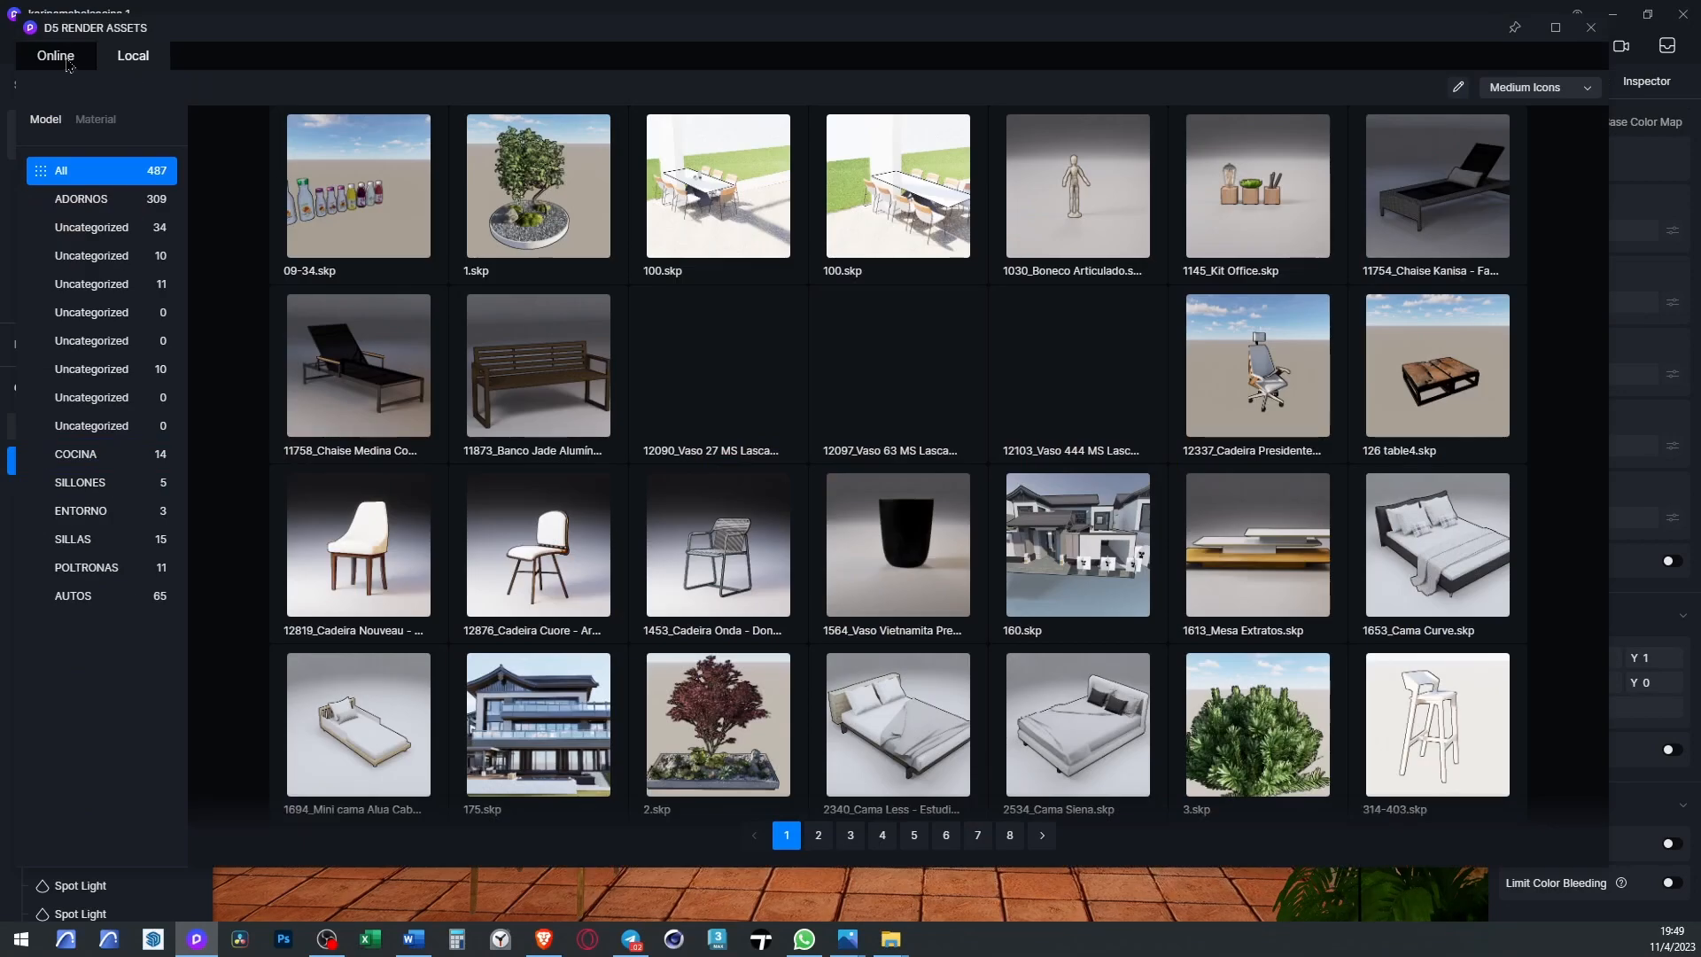
- Apply Red Coarse Granite from the favourite online materials to the column's stone material
{"action": "left_click", "coordinate": [110, 121]}
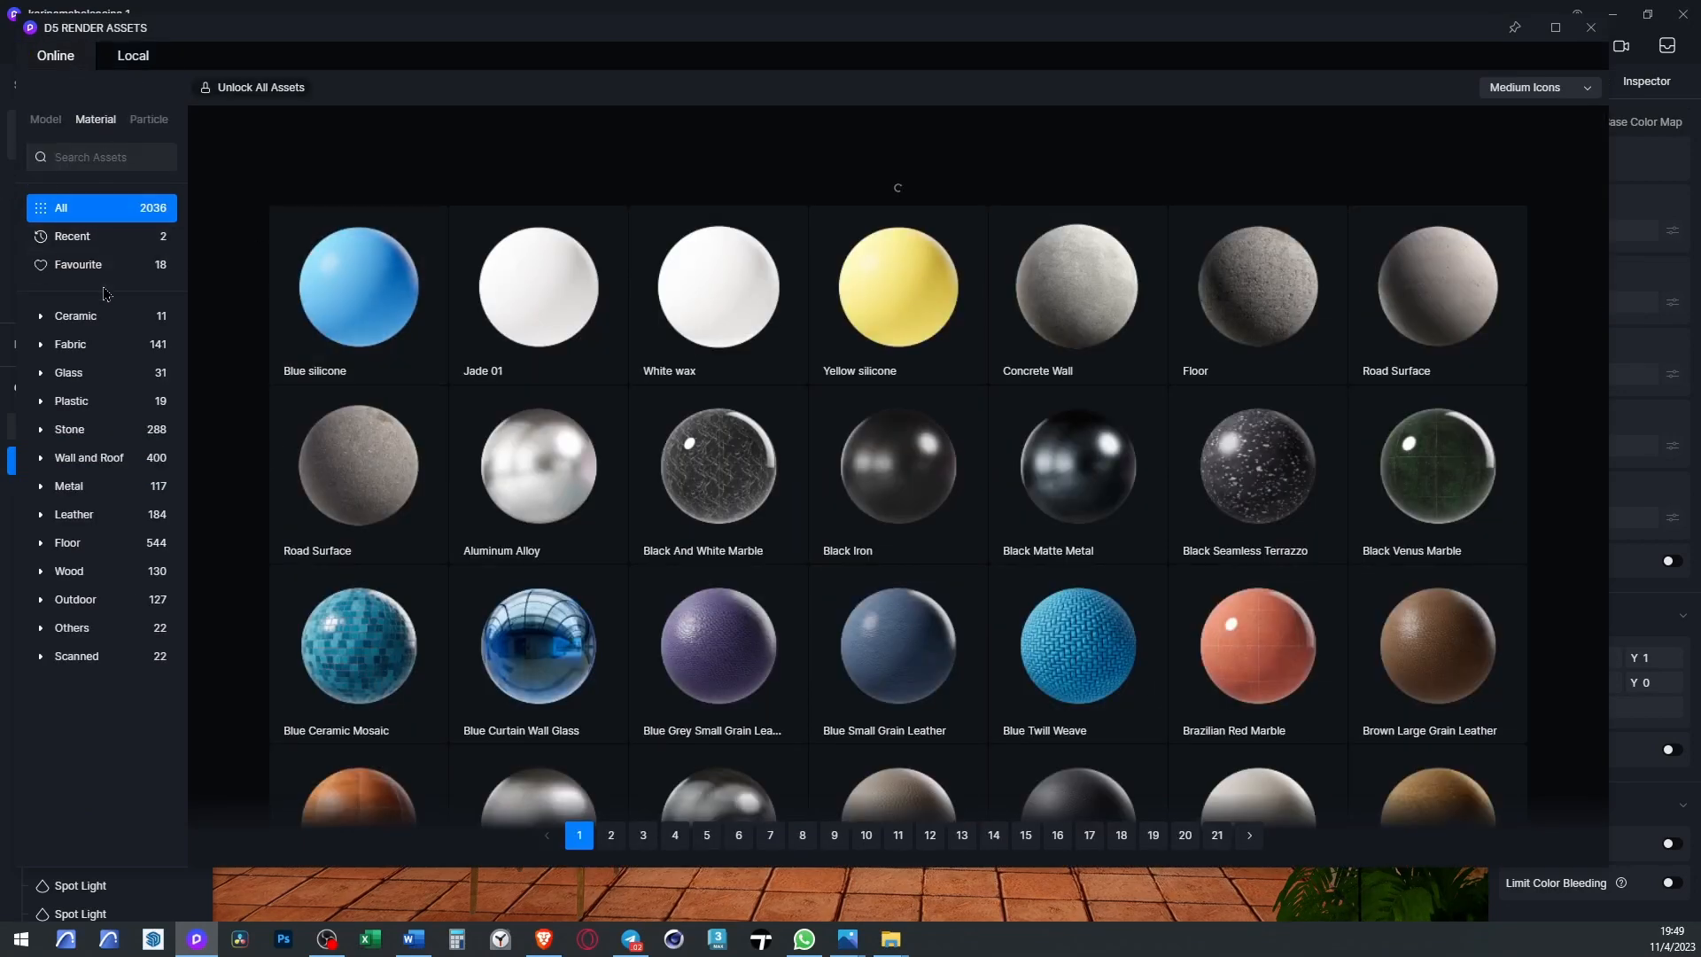
{"action": "left_click", "coordinate": [90, 267]}
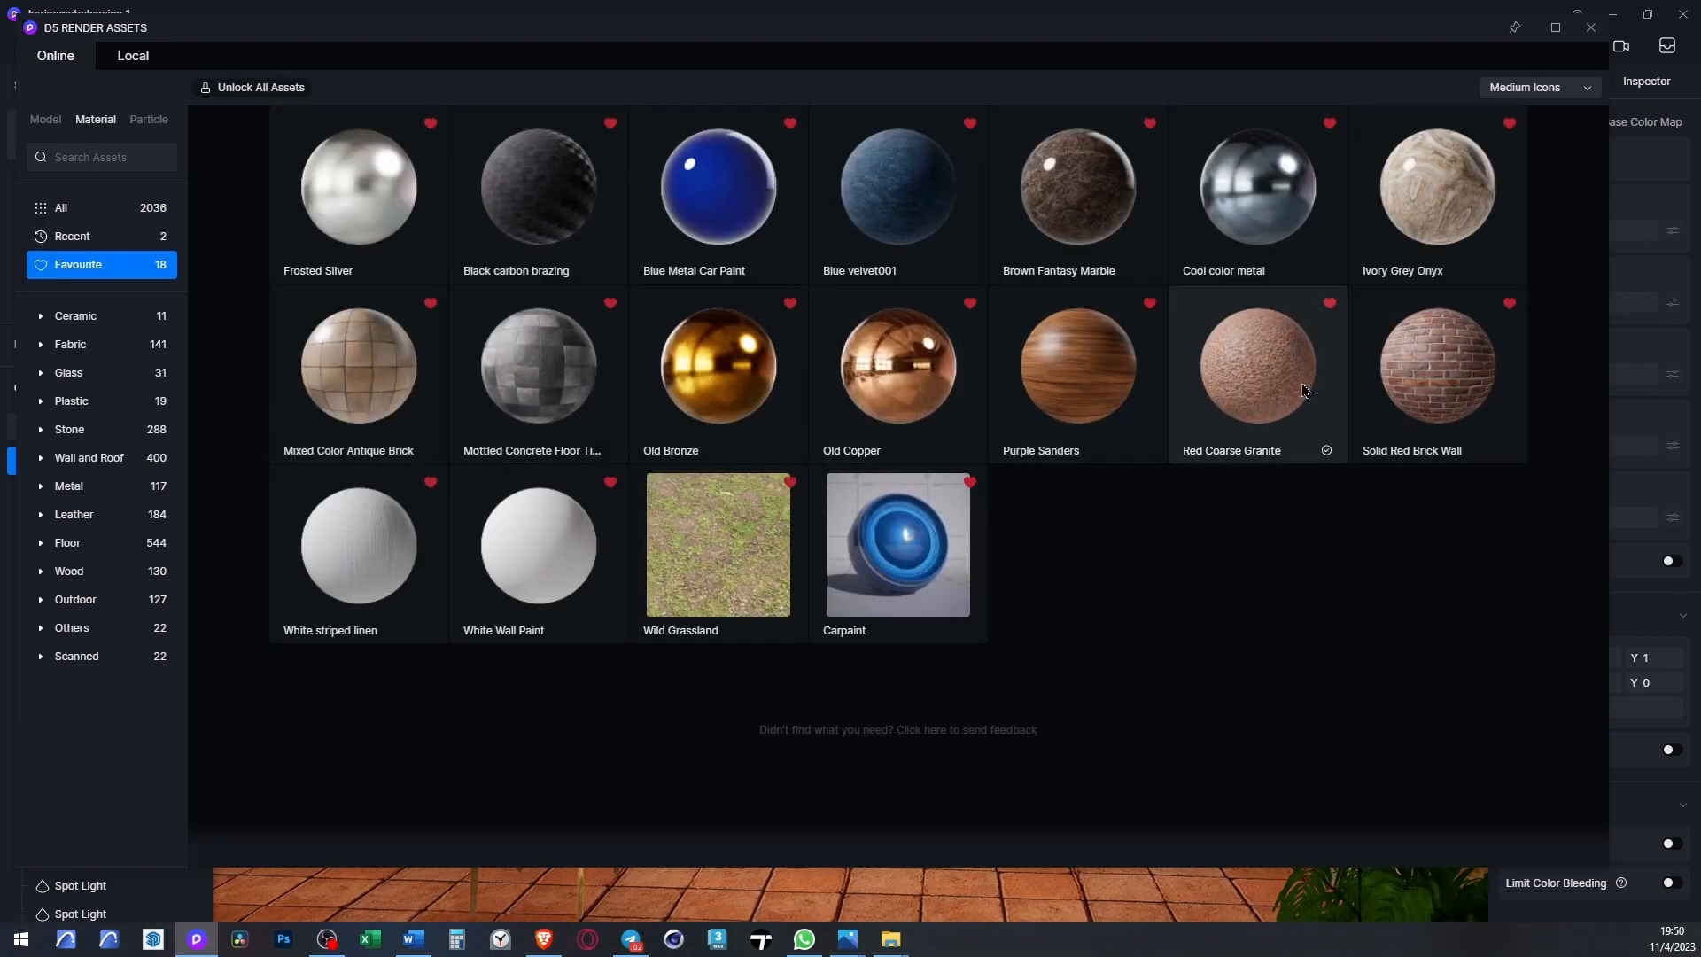
{"action": "left_click_drag", "start_coordinate": [1195, 41], "coordinate": [636, 195]}
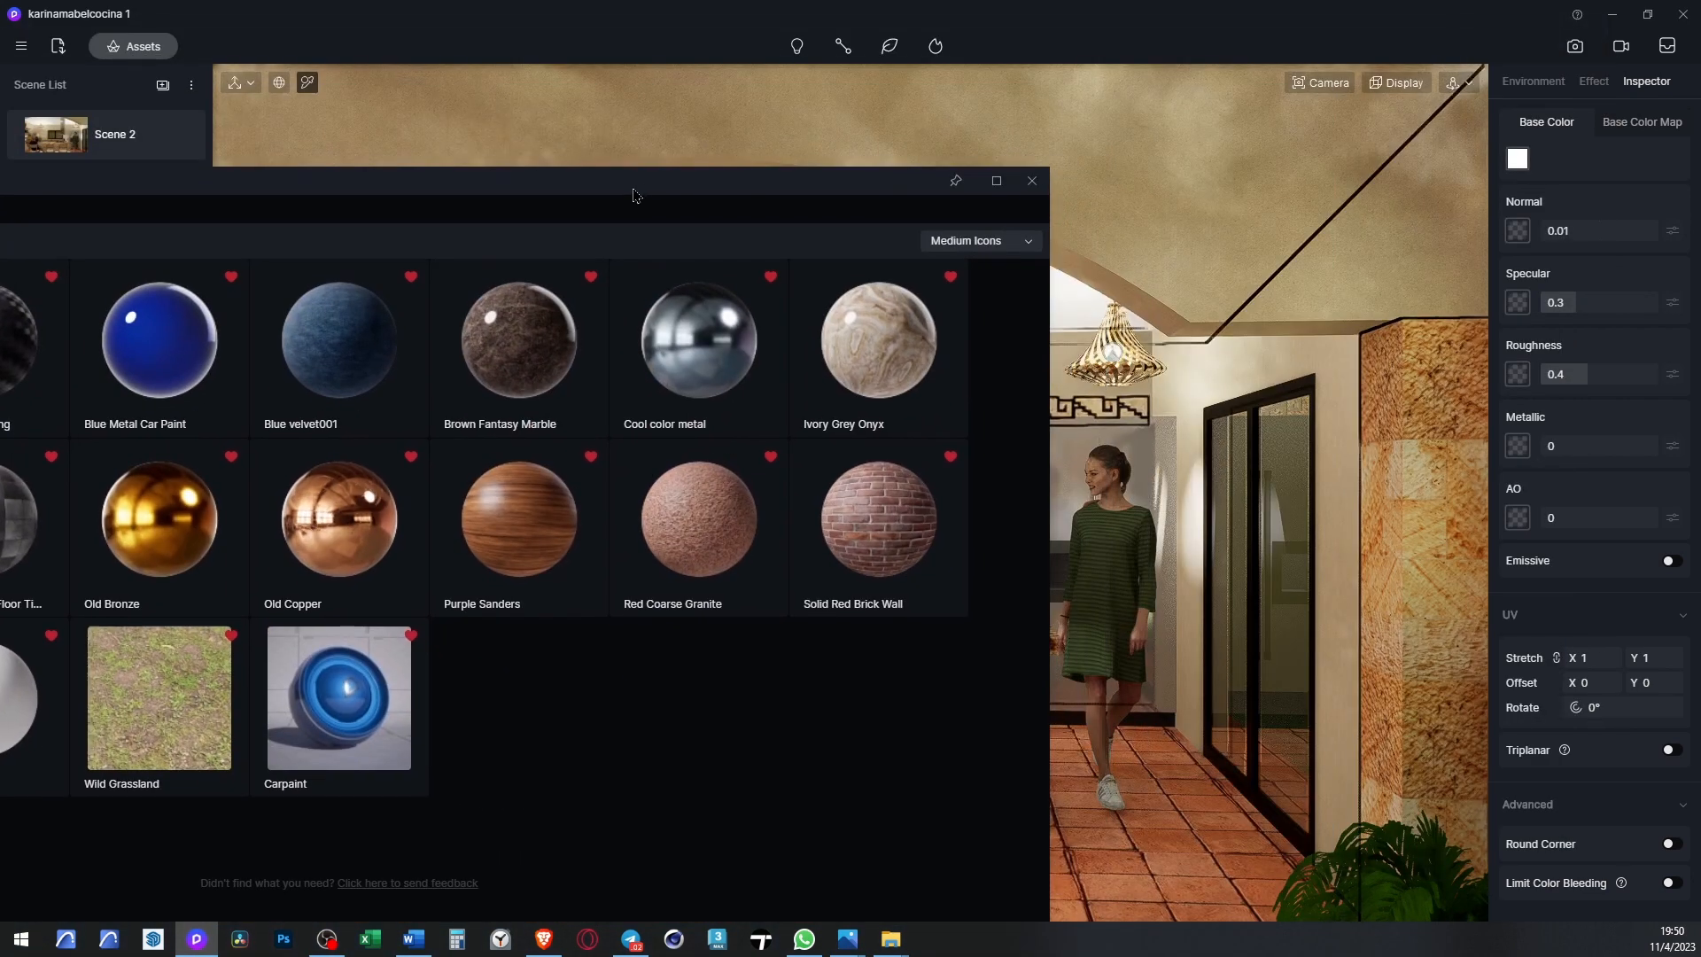
{"action": "left_click_drag", "start_coordinate": [659, 497], "coordinate": [1462, 549]}
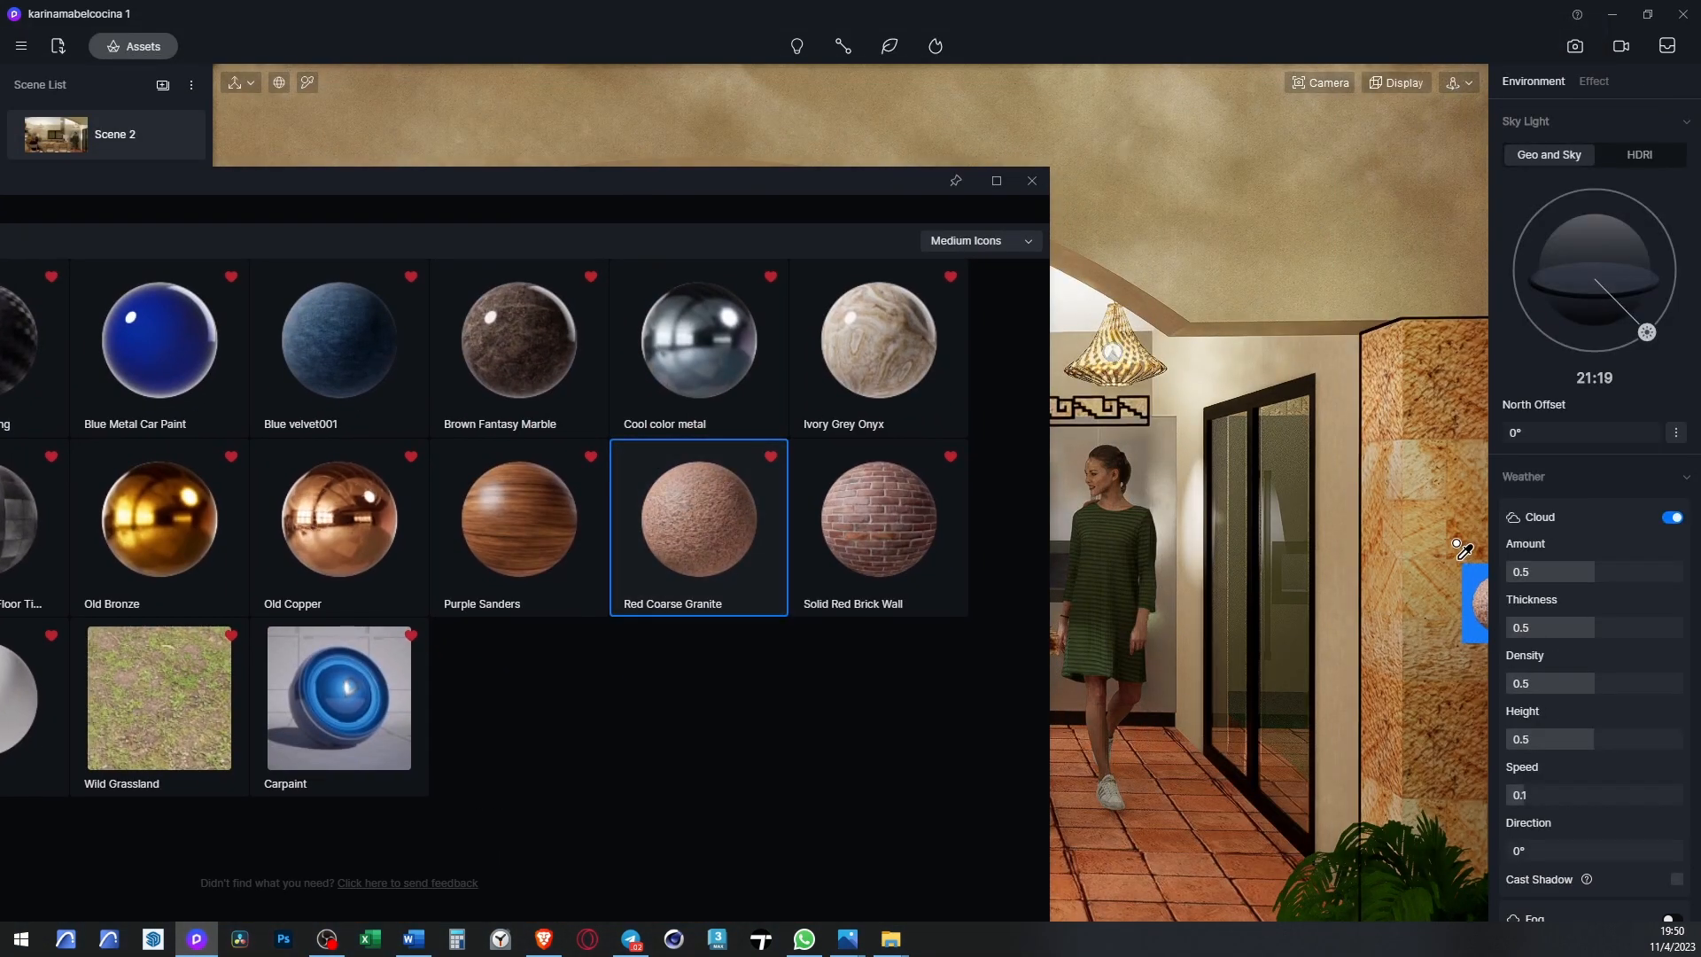
{"action": "left_click", "coordinate": [1458, 548]}
- Set the UV stretch of the column's Red Coarse Granite material to 1.5
{"action": "left_click_drag", "start_coordinate": [832, 181], "coordinate": [404, 471]}
{"action": "right_click", "coordinate": [1223, 656]}
{"action": "scroll", "coordinate": [1638, 698], "scroll_direction": "down", "scroll_amount": 2}
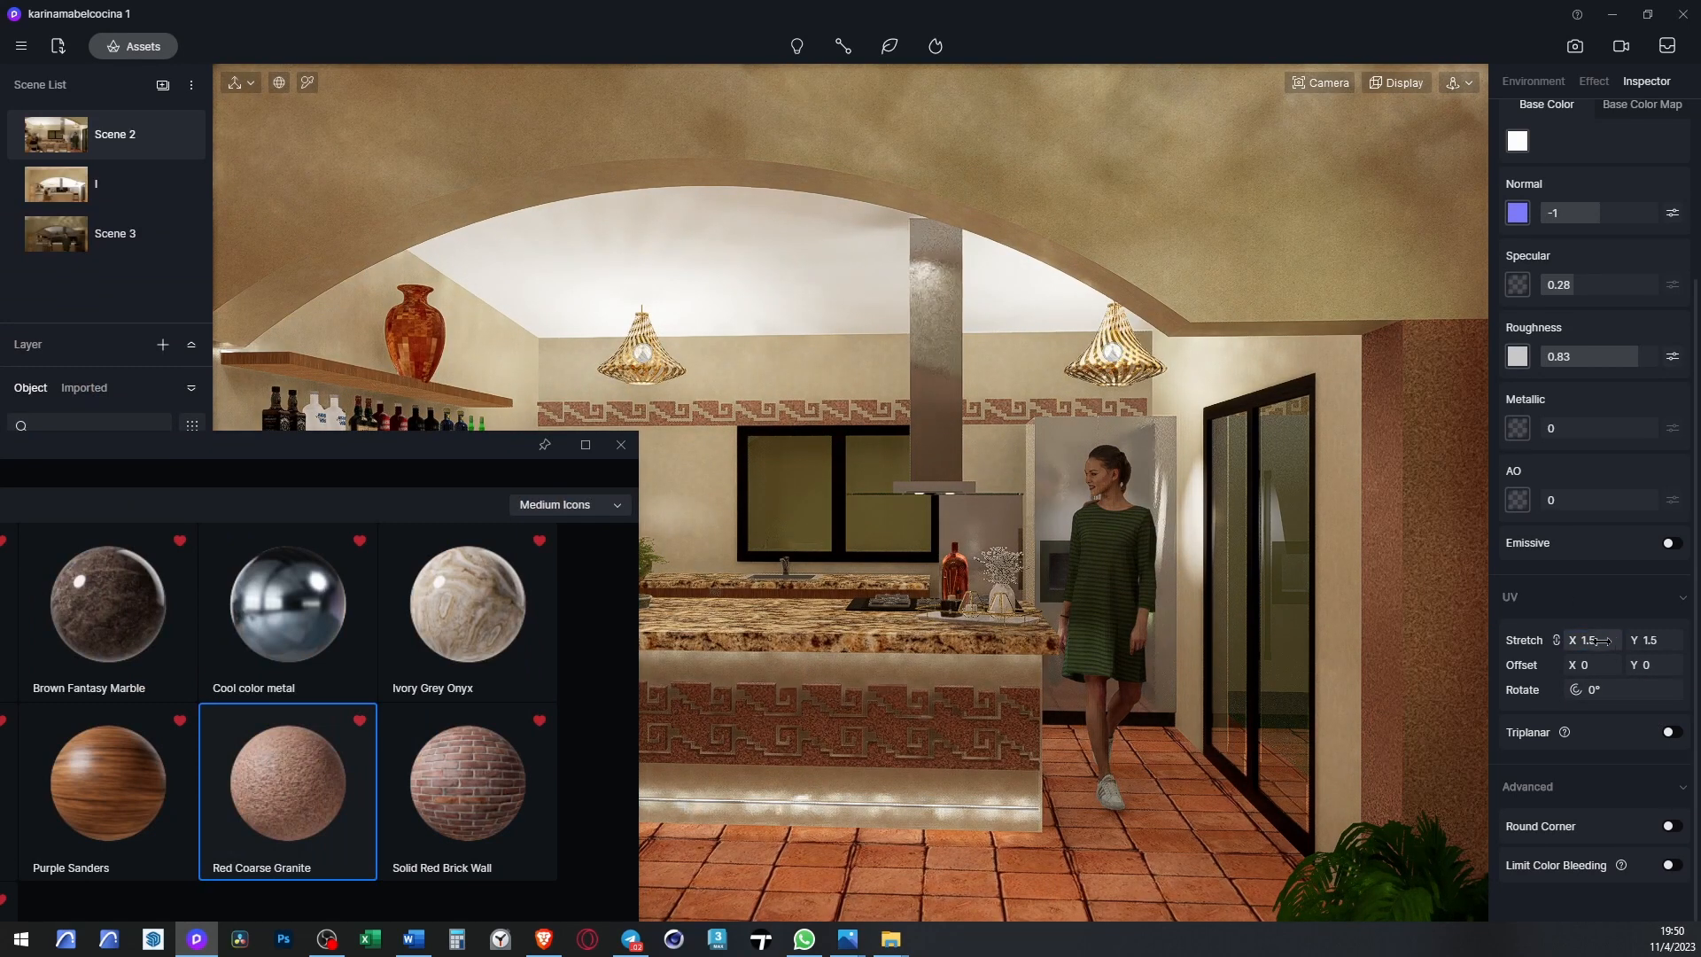
{"action": "key", "text": "Return"}
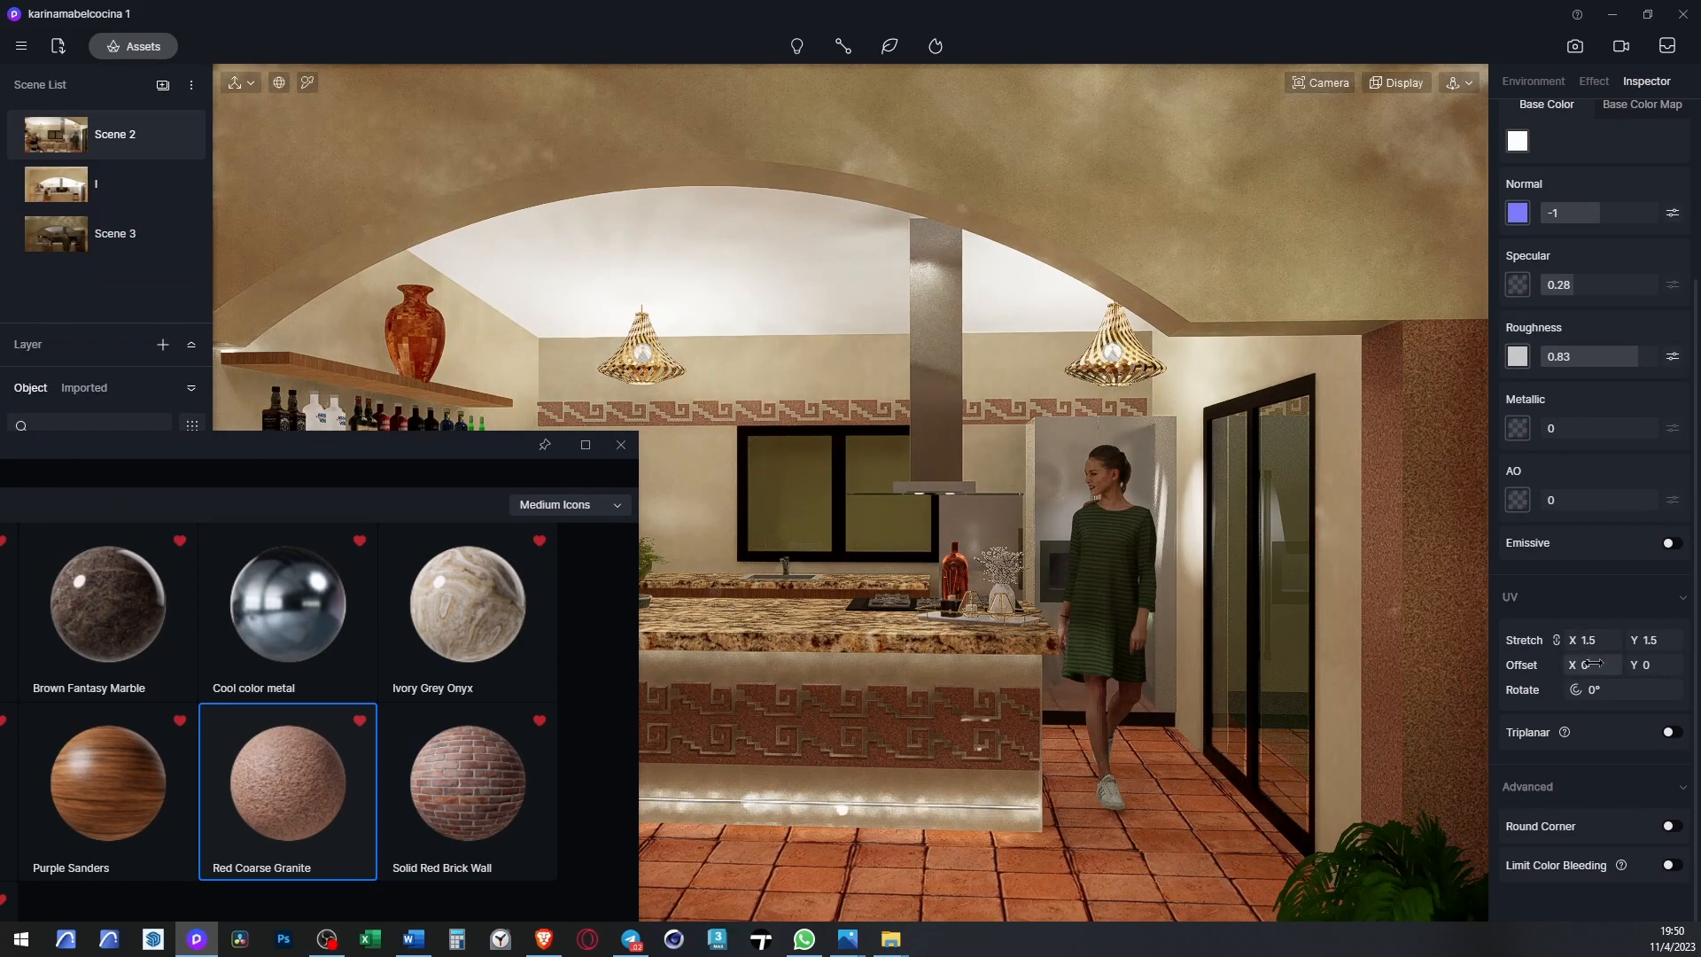
- Apply the favourite material Mixed Color Antique Brick to the kitchen floor and close the asset library
{"action": "left_click_drag", "start_coordinate": [430, 446], "coordinate": [1700, 63]}
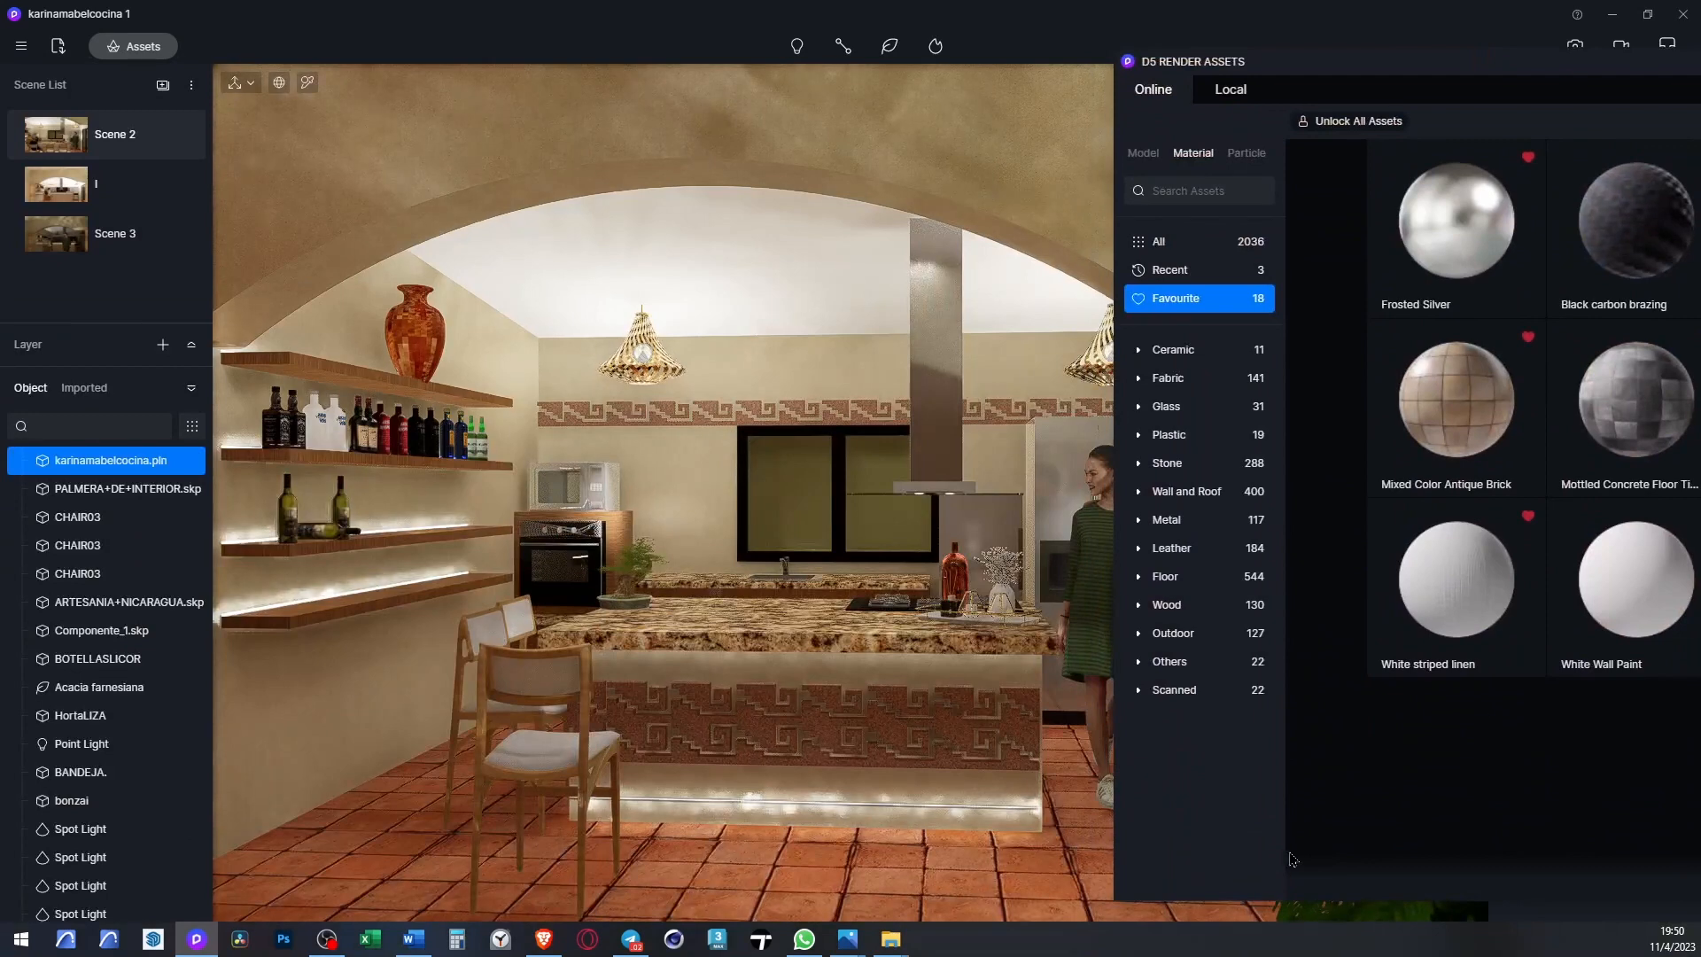
{"action": "left_click_drag", "start_coordinate": [1453, 416], "coordinate": [875, 879]}
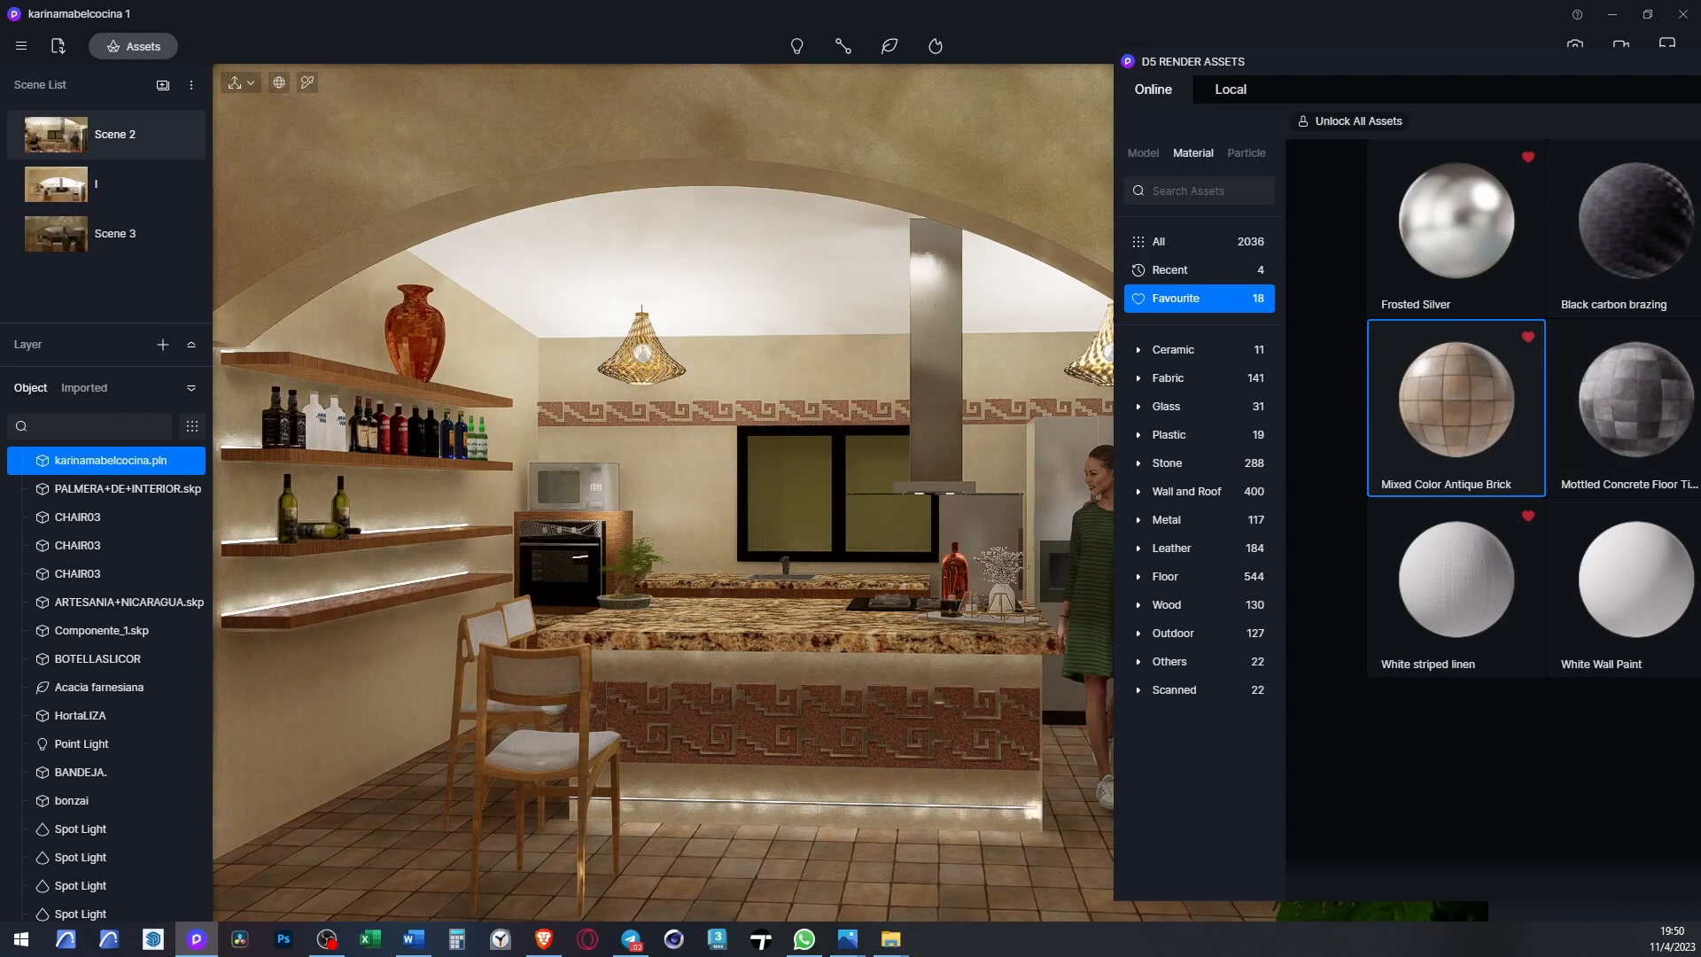
{"action": "left_click_drag", "start_coordinate": [1383, 61], "coordinate": [228, 196]}
{"action": "left_click", "coordinate": [1530, 197]}
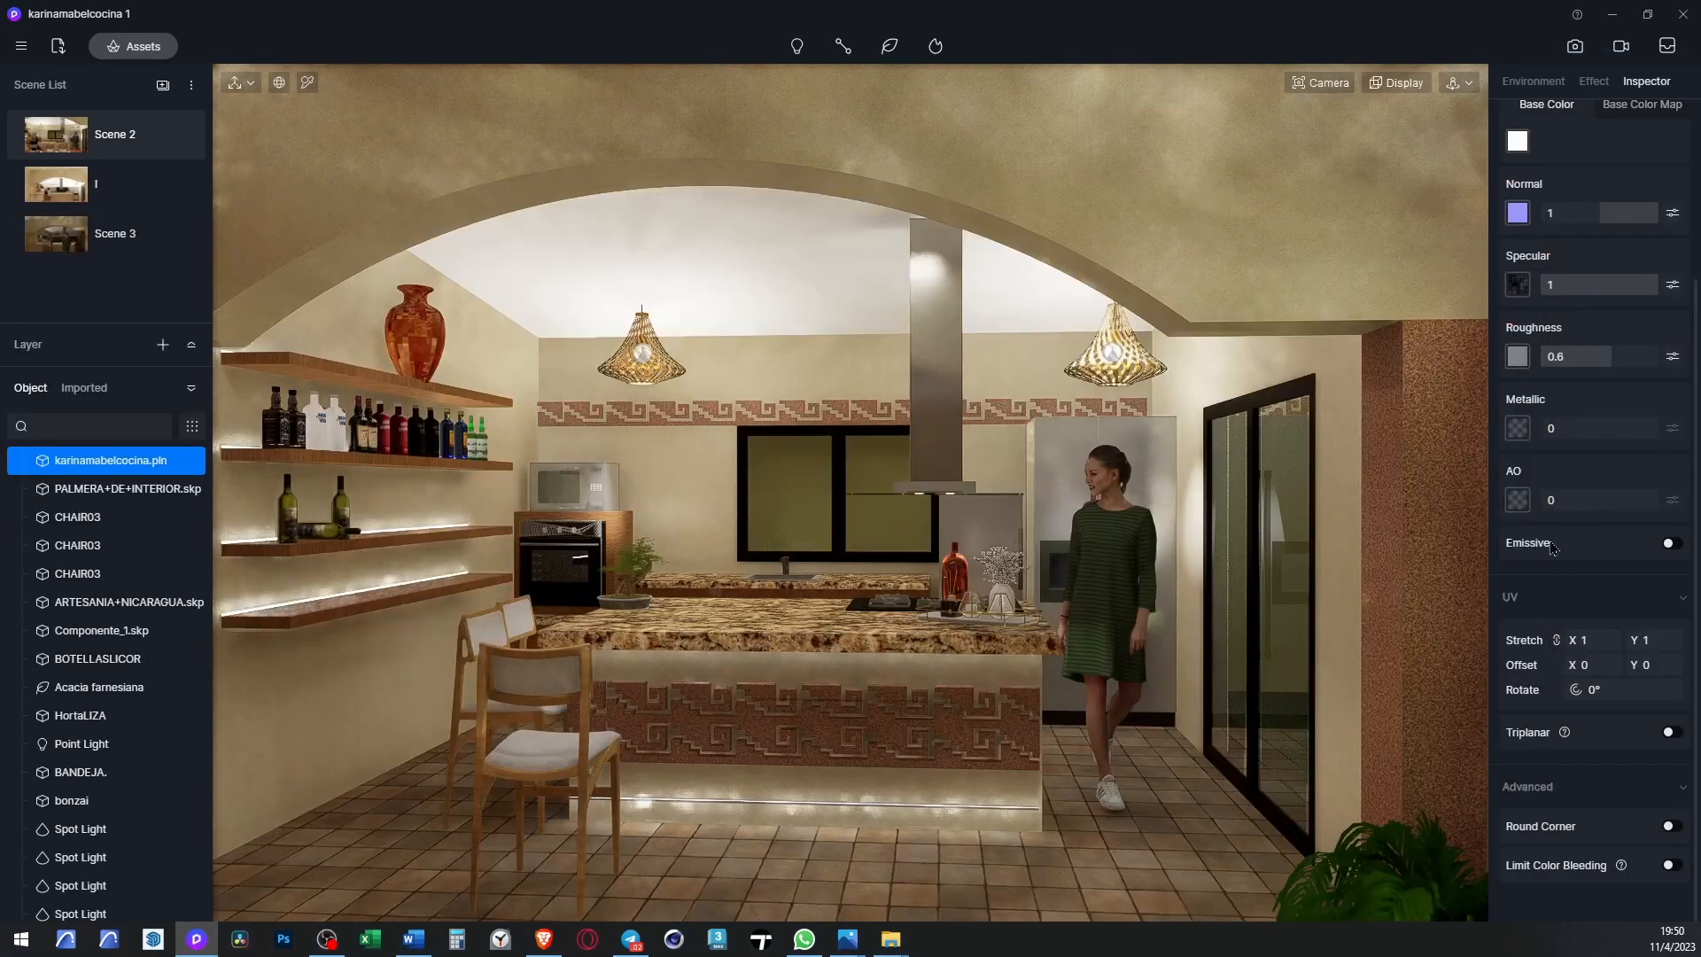
- Try a UV stretch of 0.75 on the floor's antique brick material and settle on 0.7
{"action": "type", "text": "0.75"}
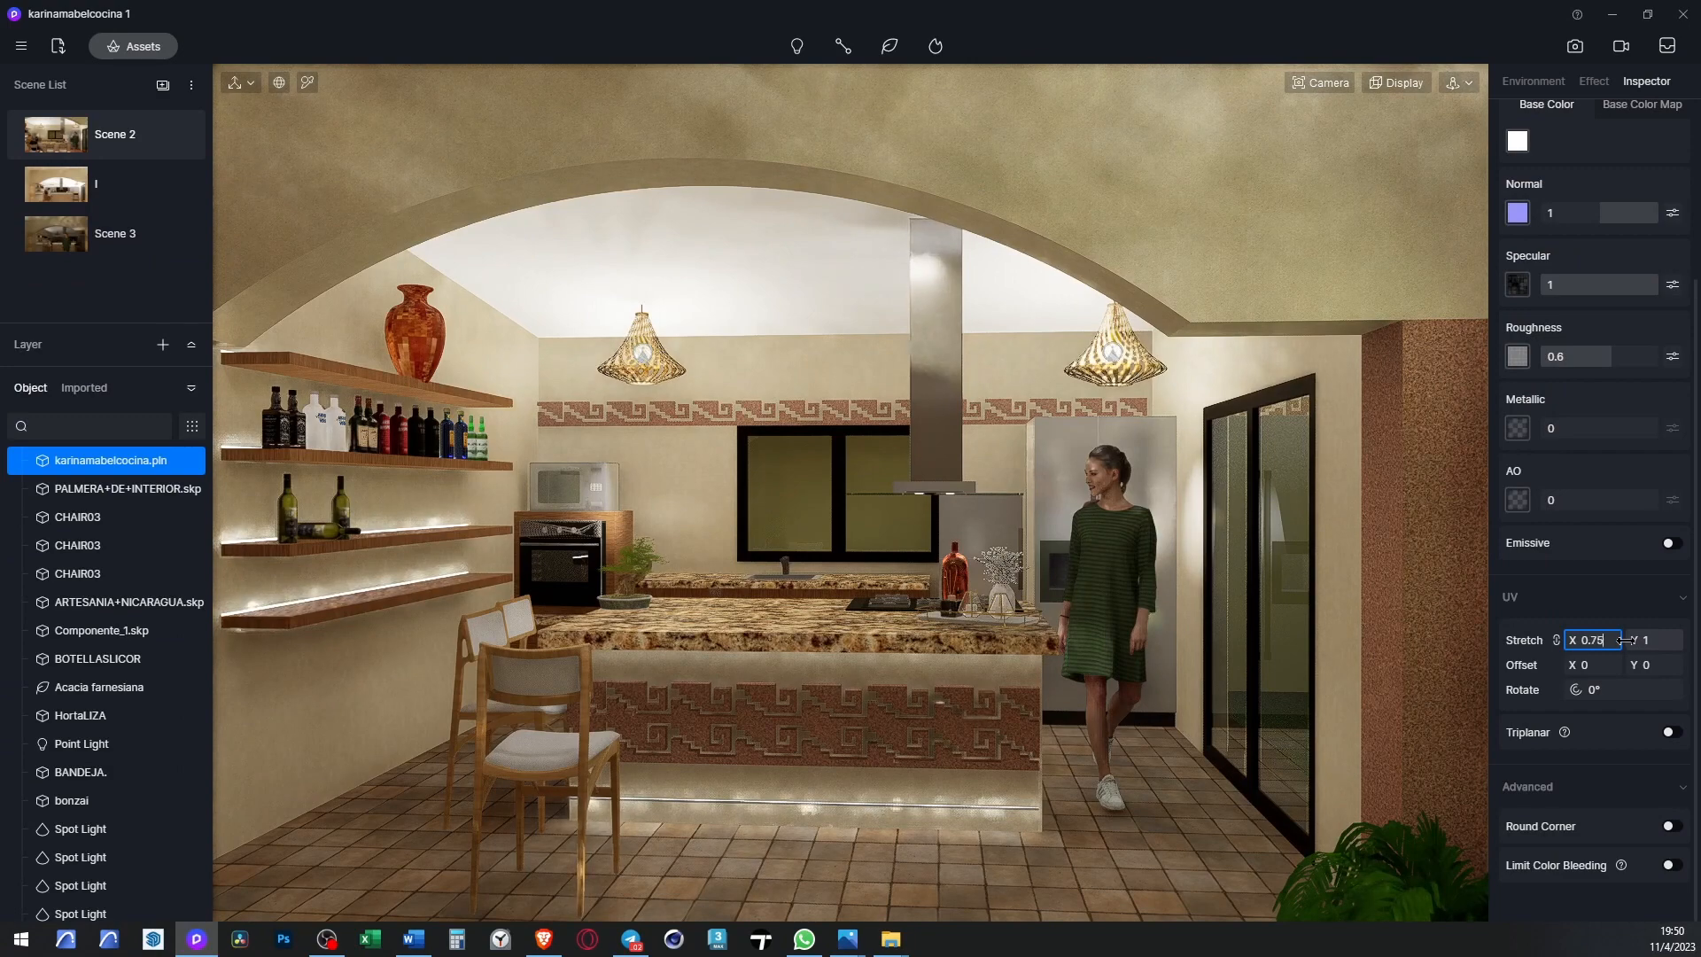
{"action": "key", "text": "Return"}
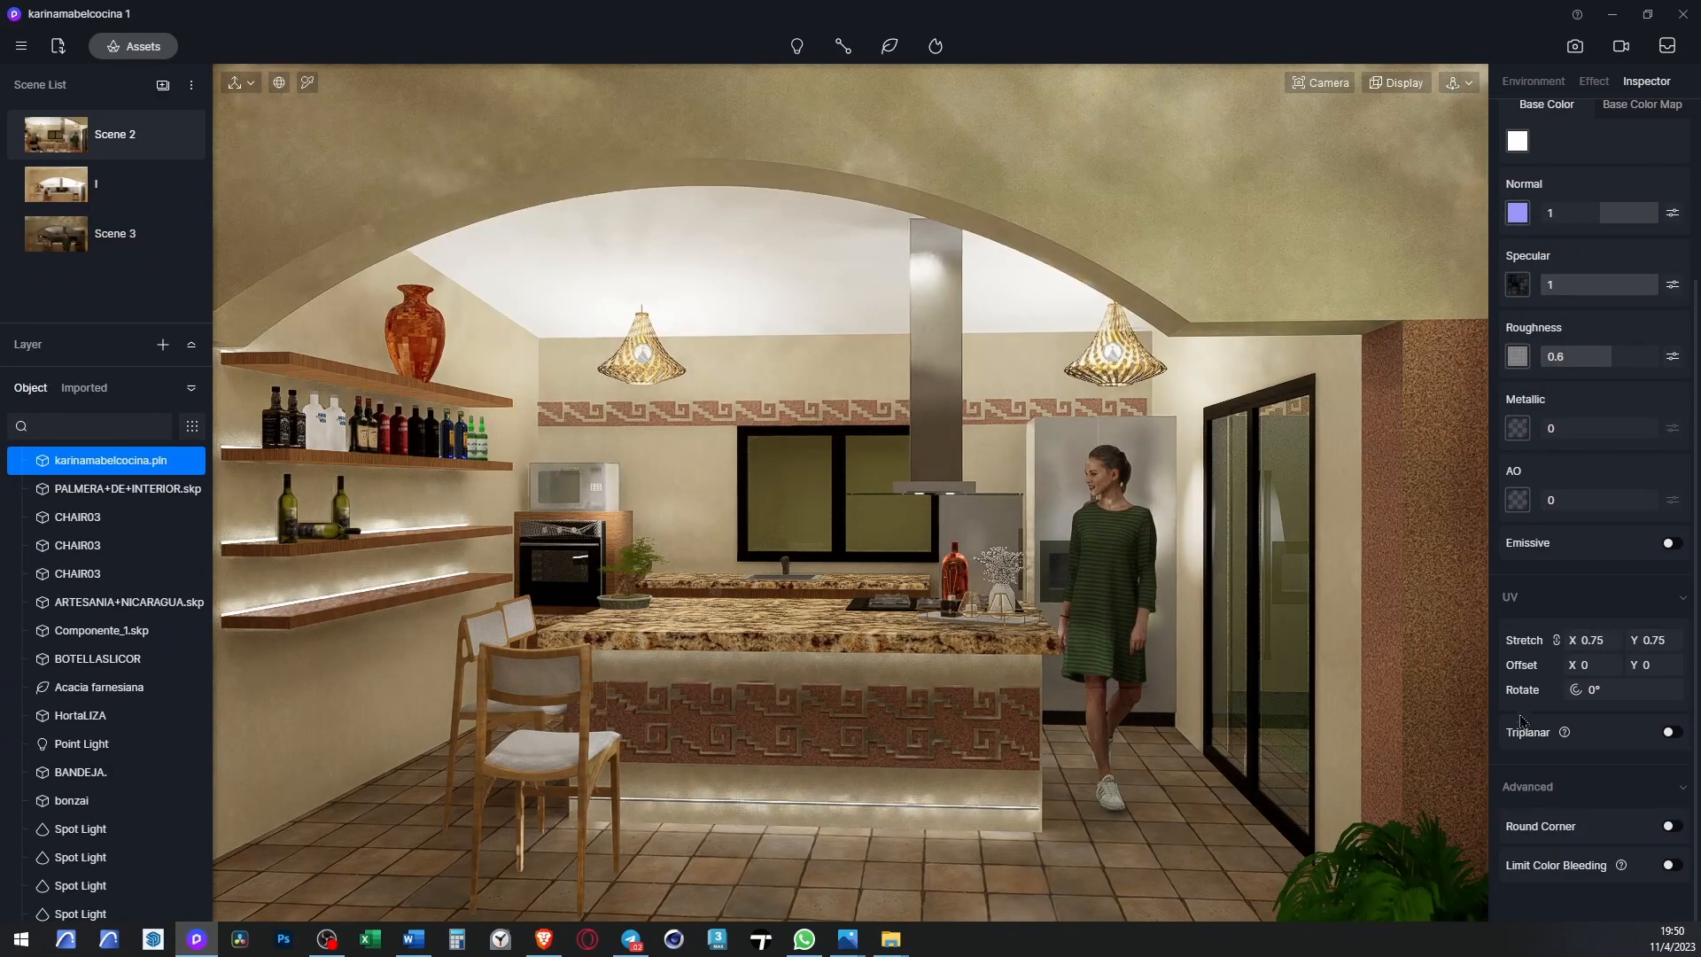
{"action": "type", "text": "7"}
{"action": "key", "text": "Return"}
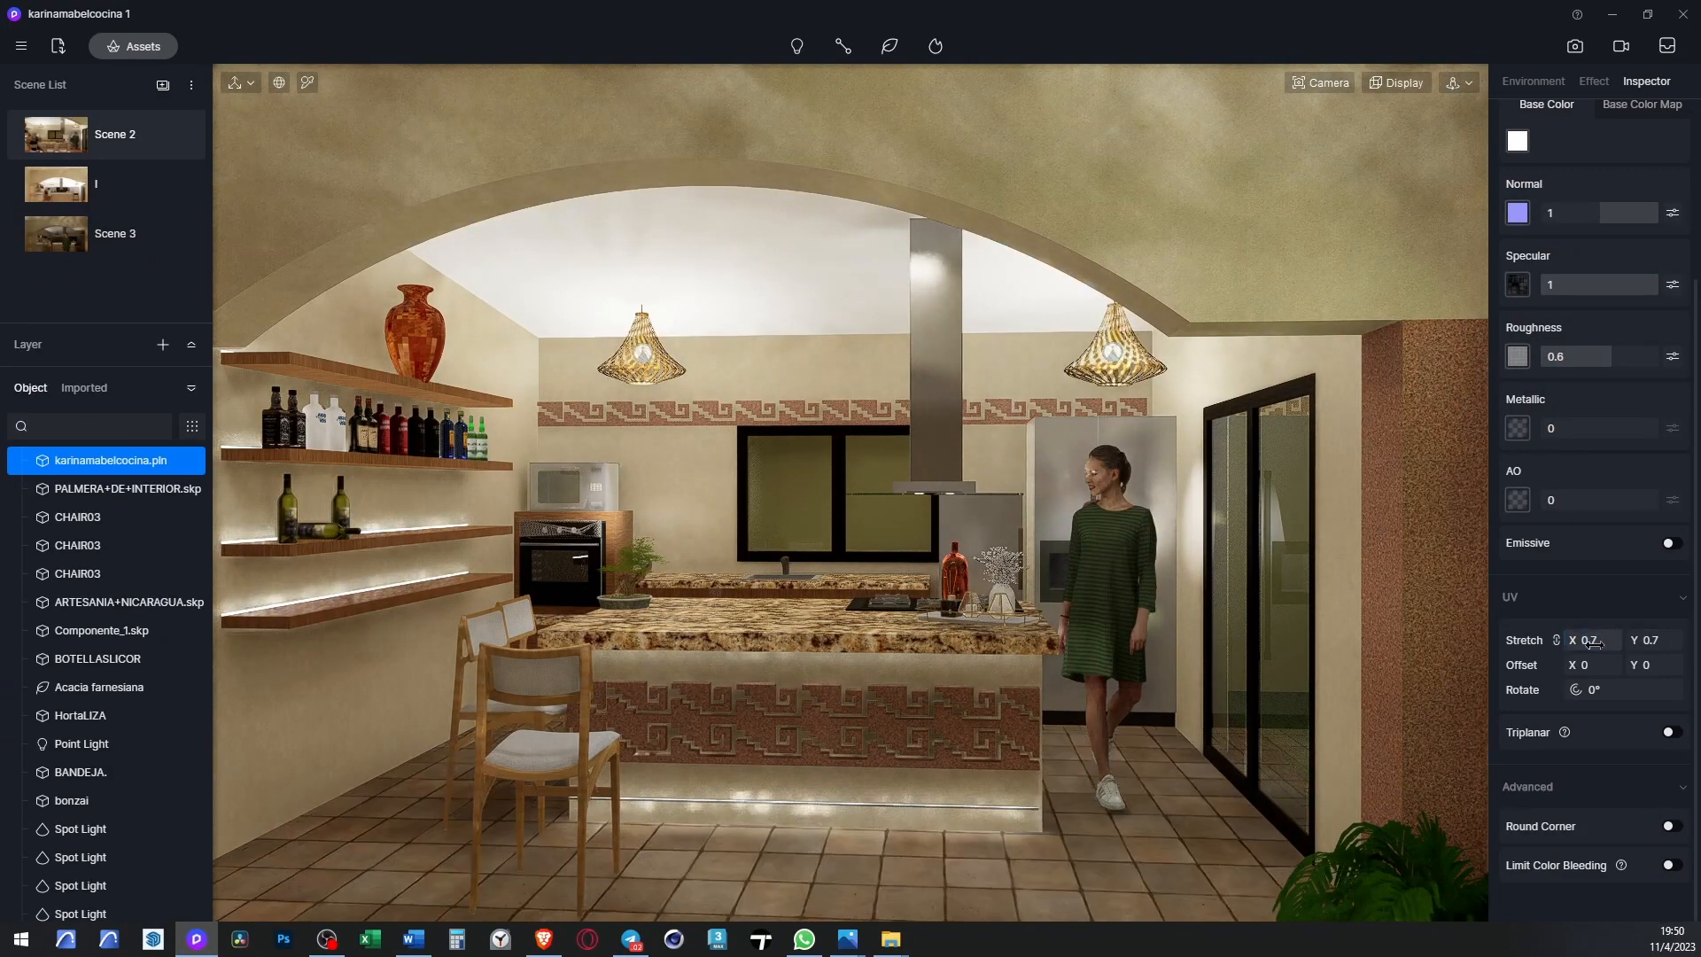
{"action": "right_click", "coordinate": [1188, 885]}
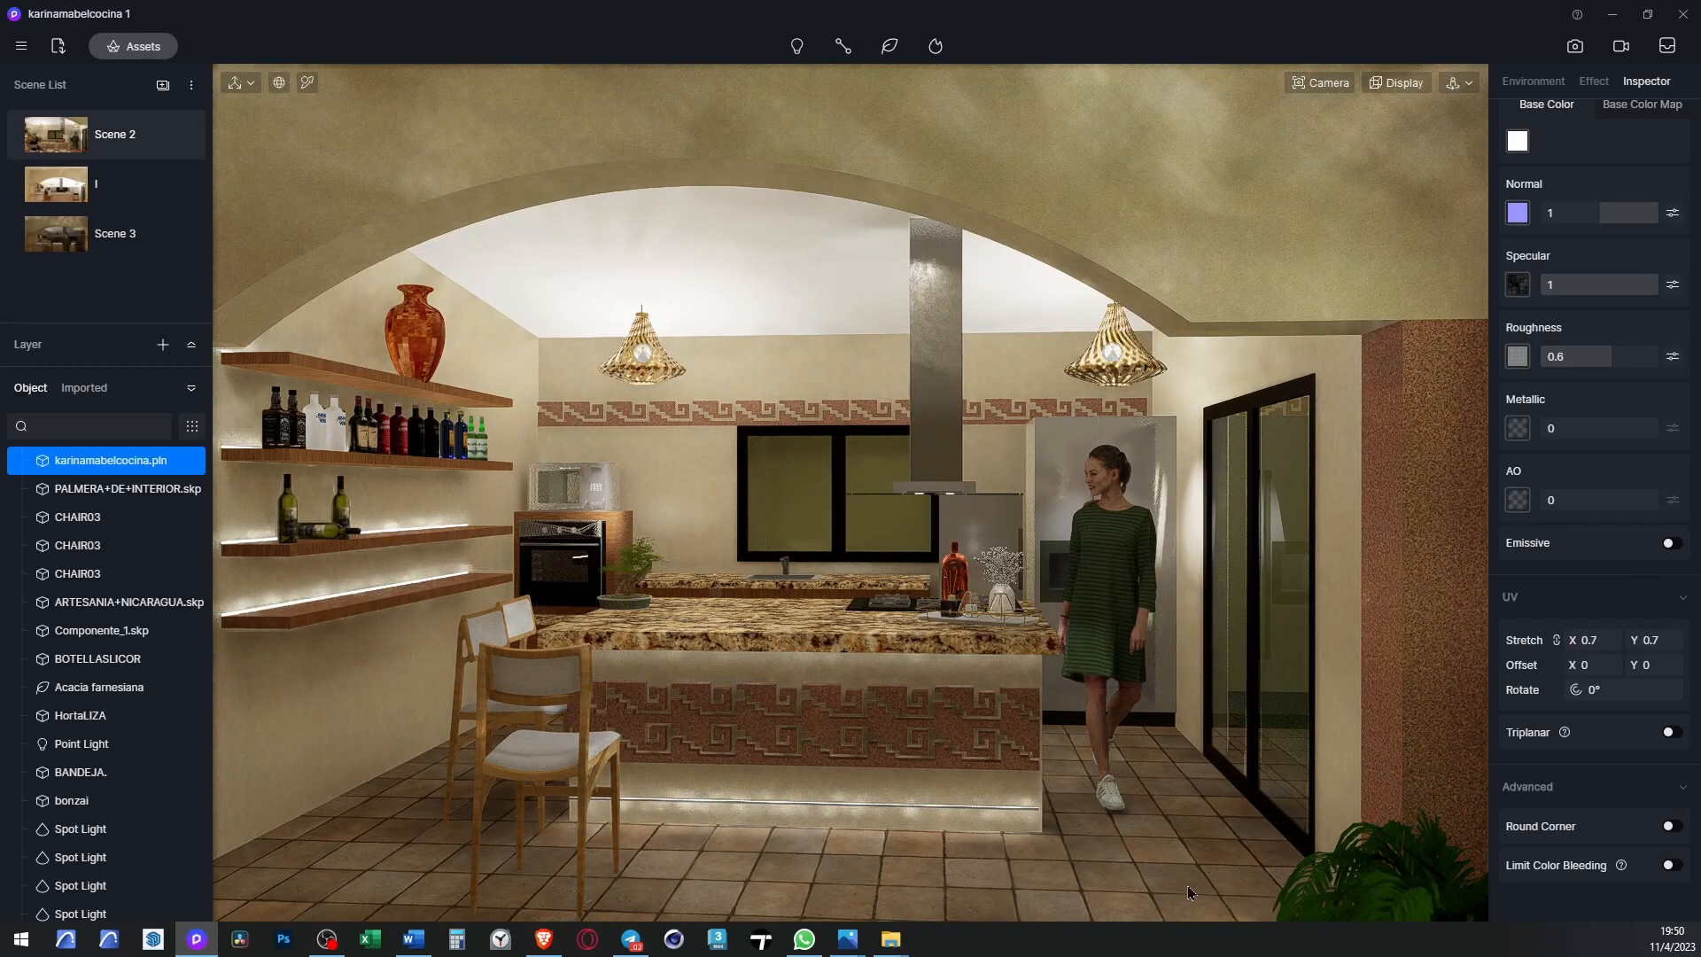
- Tint the floor material's base color light pink with HSV values 0, 22 and 100
{"action": "key", "text": "i"}
{"action": "left_click", "coordinate": [1153, 855]}
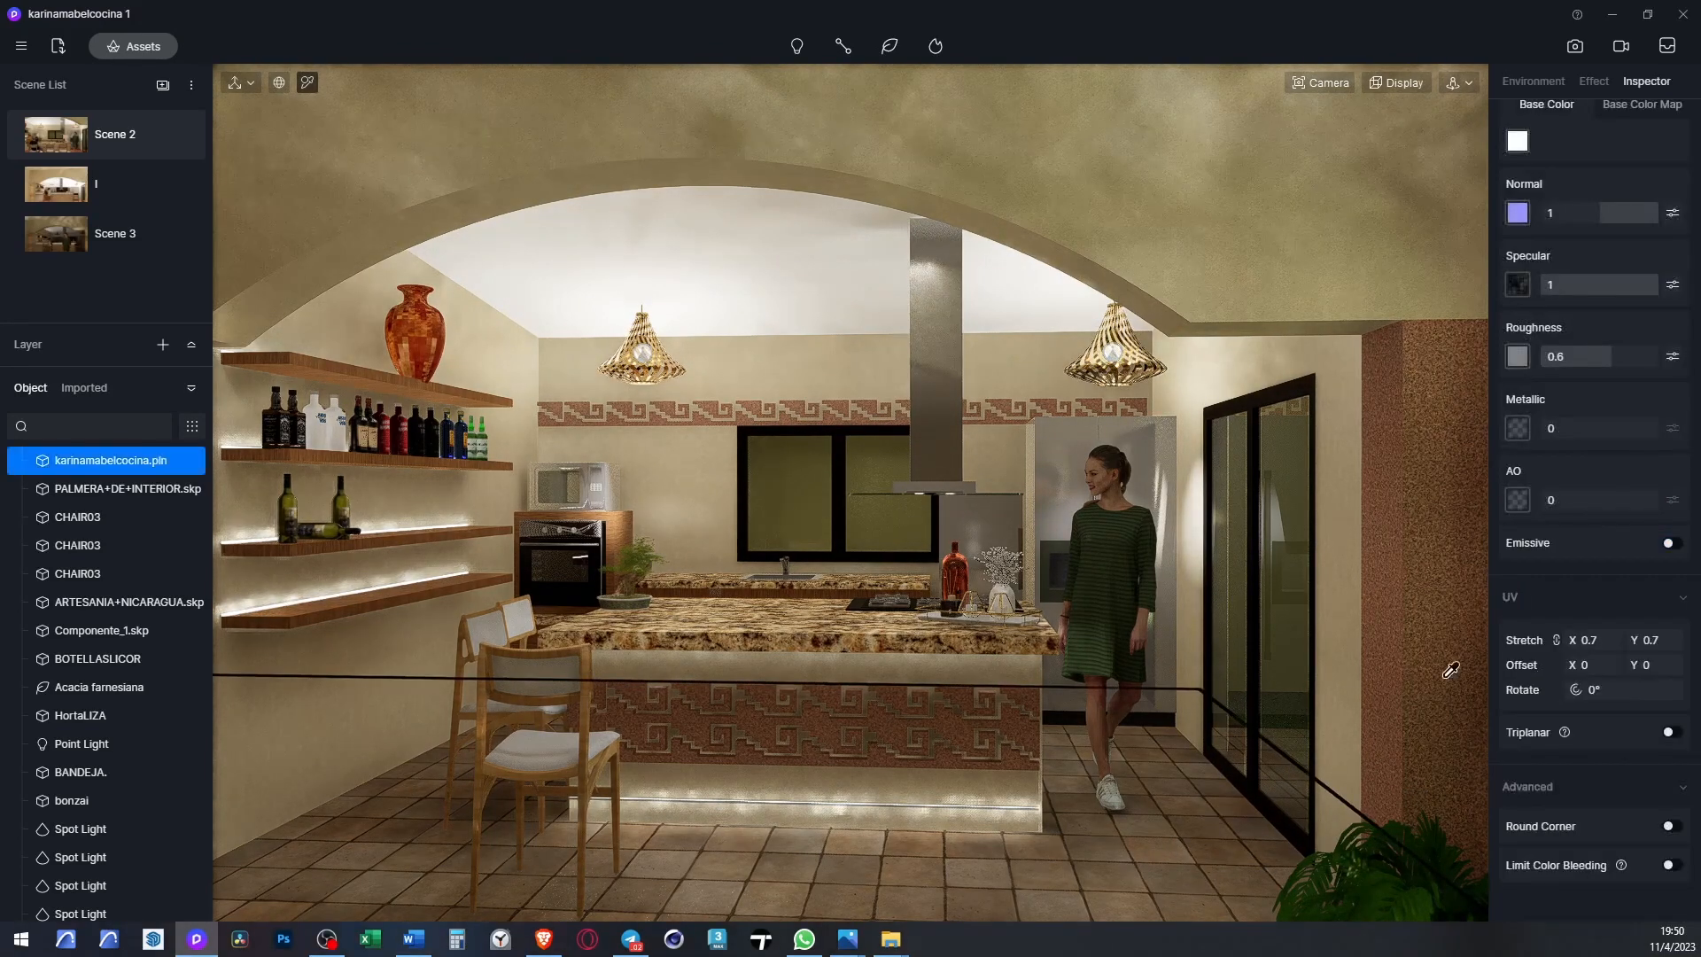
{"action": "scroll", "coordinate": [1561, 116], "scroll_direction": "up", "scroll_amount": 2}
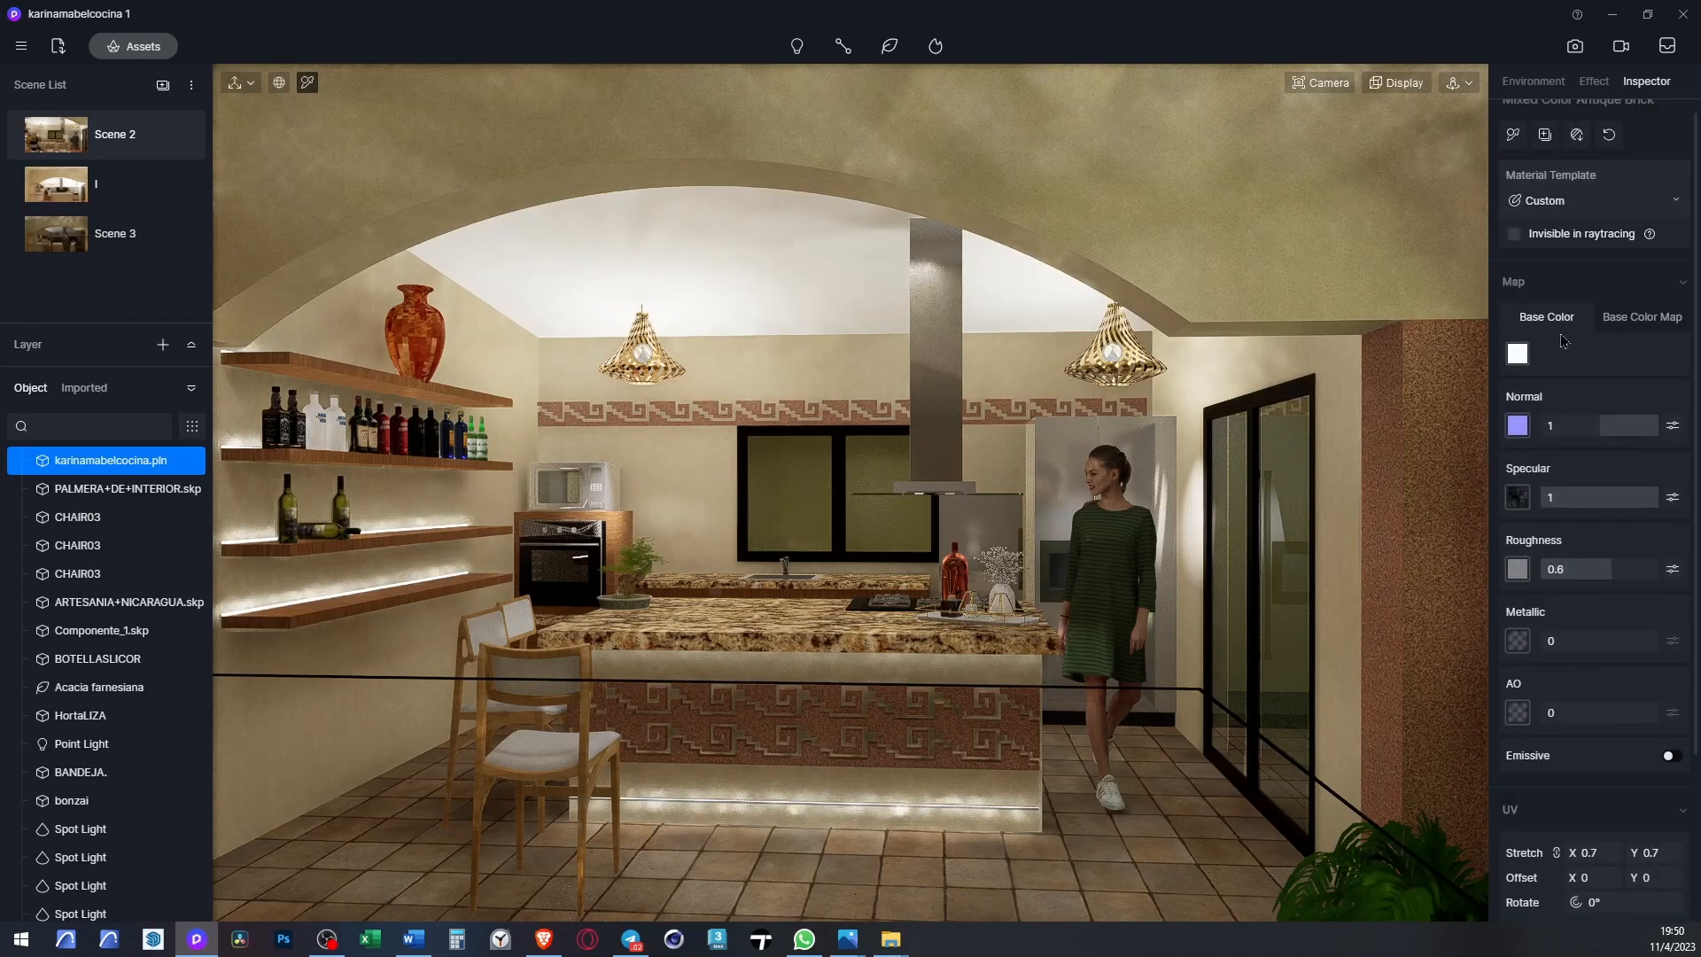
{"action": "left_click", "coordinate": [1526, 354]}
{"action": "left_click", "coordinate": [1541, 419]}
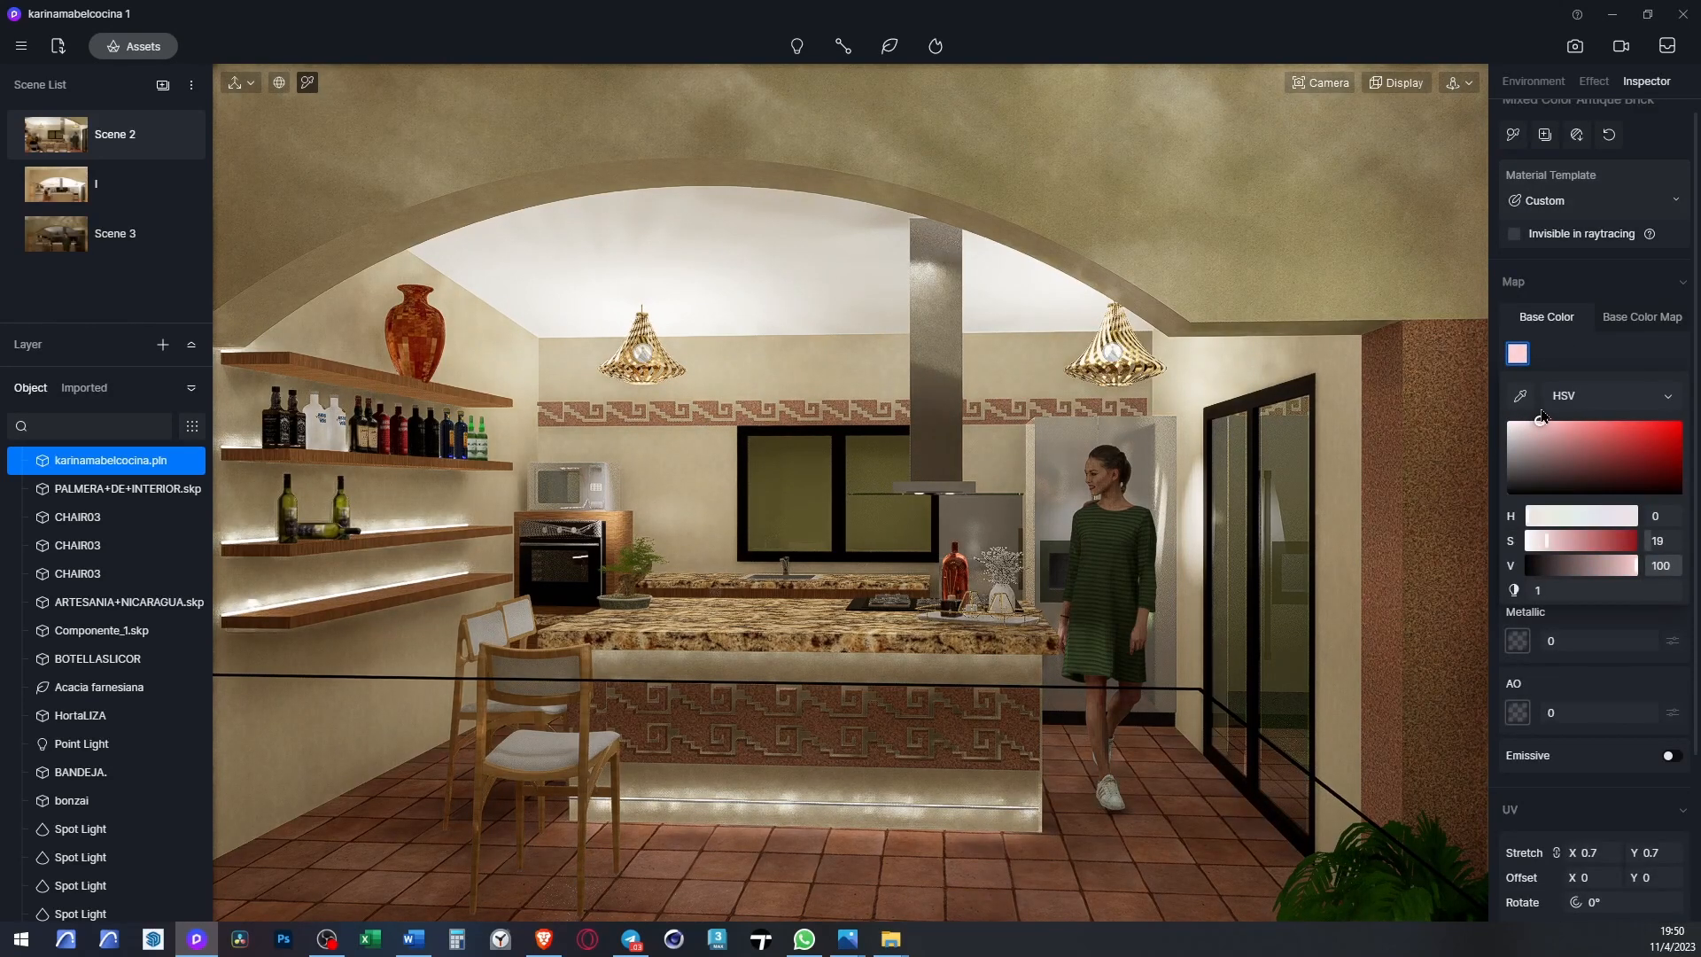
{"action": "left_click_drag", "start_coordinate": [1541, 410], "coordinate": [1546, 422]}
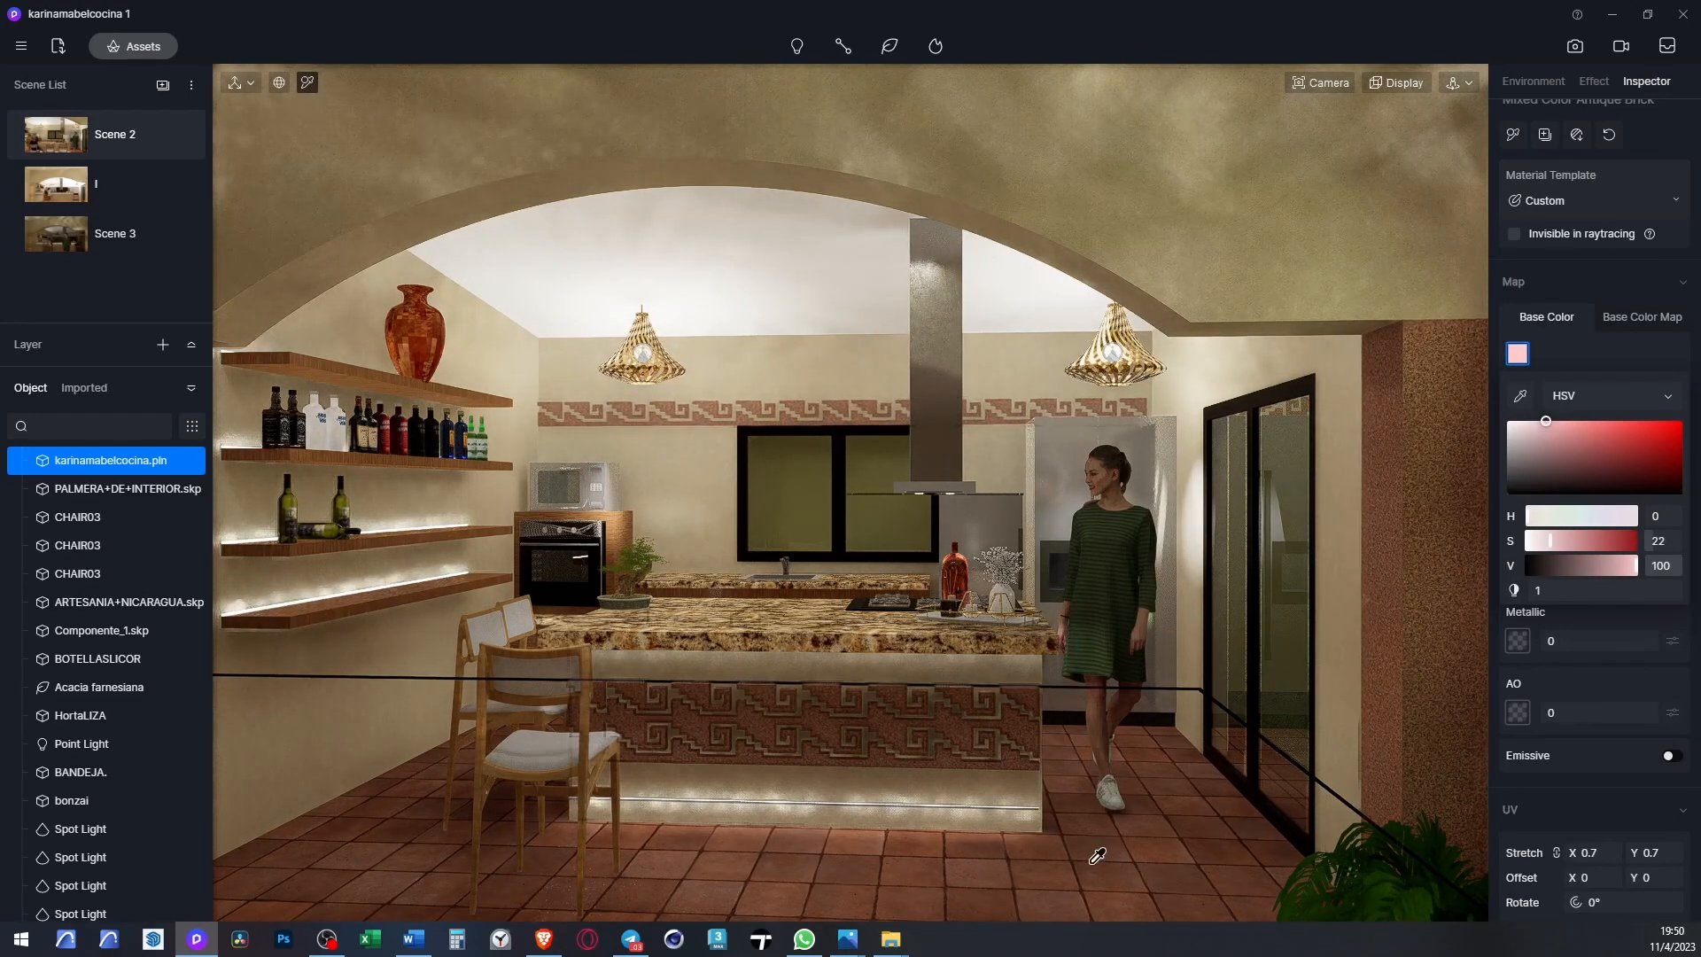
{"action": "key", "text": "Escape"}
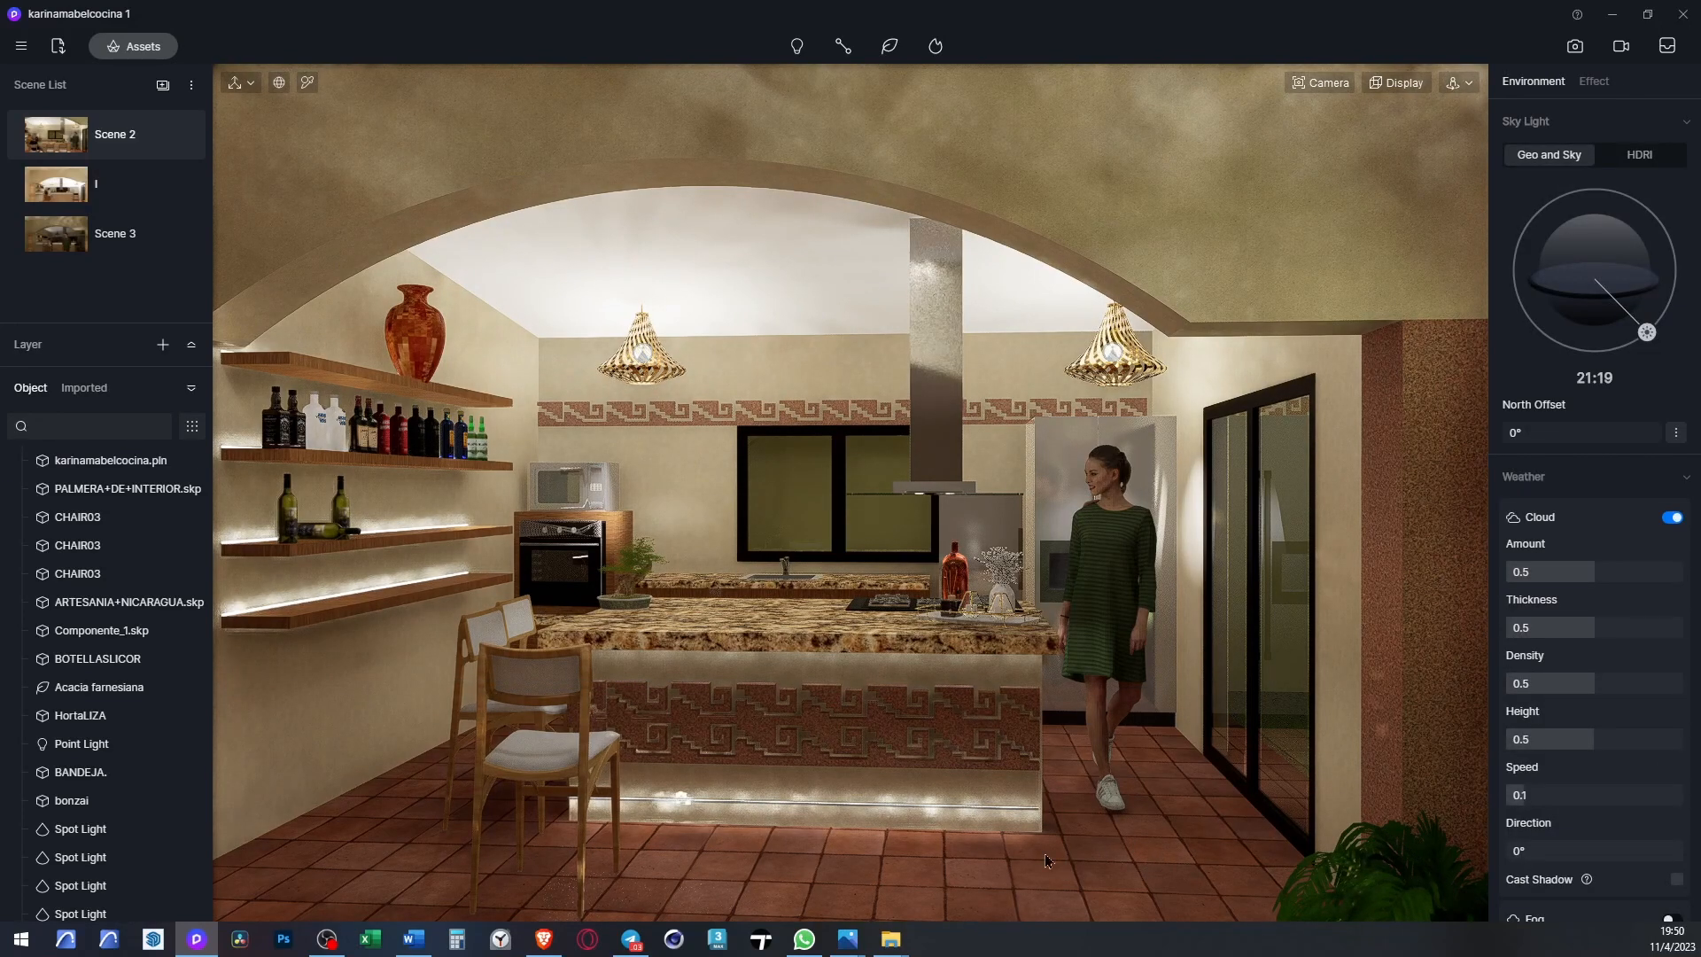
- Replace the countertops' granite material with Ivory Grey Onyx from the favourite online materials
{"action": "left_click", "coordinate": [785, 620]}
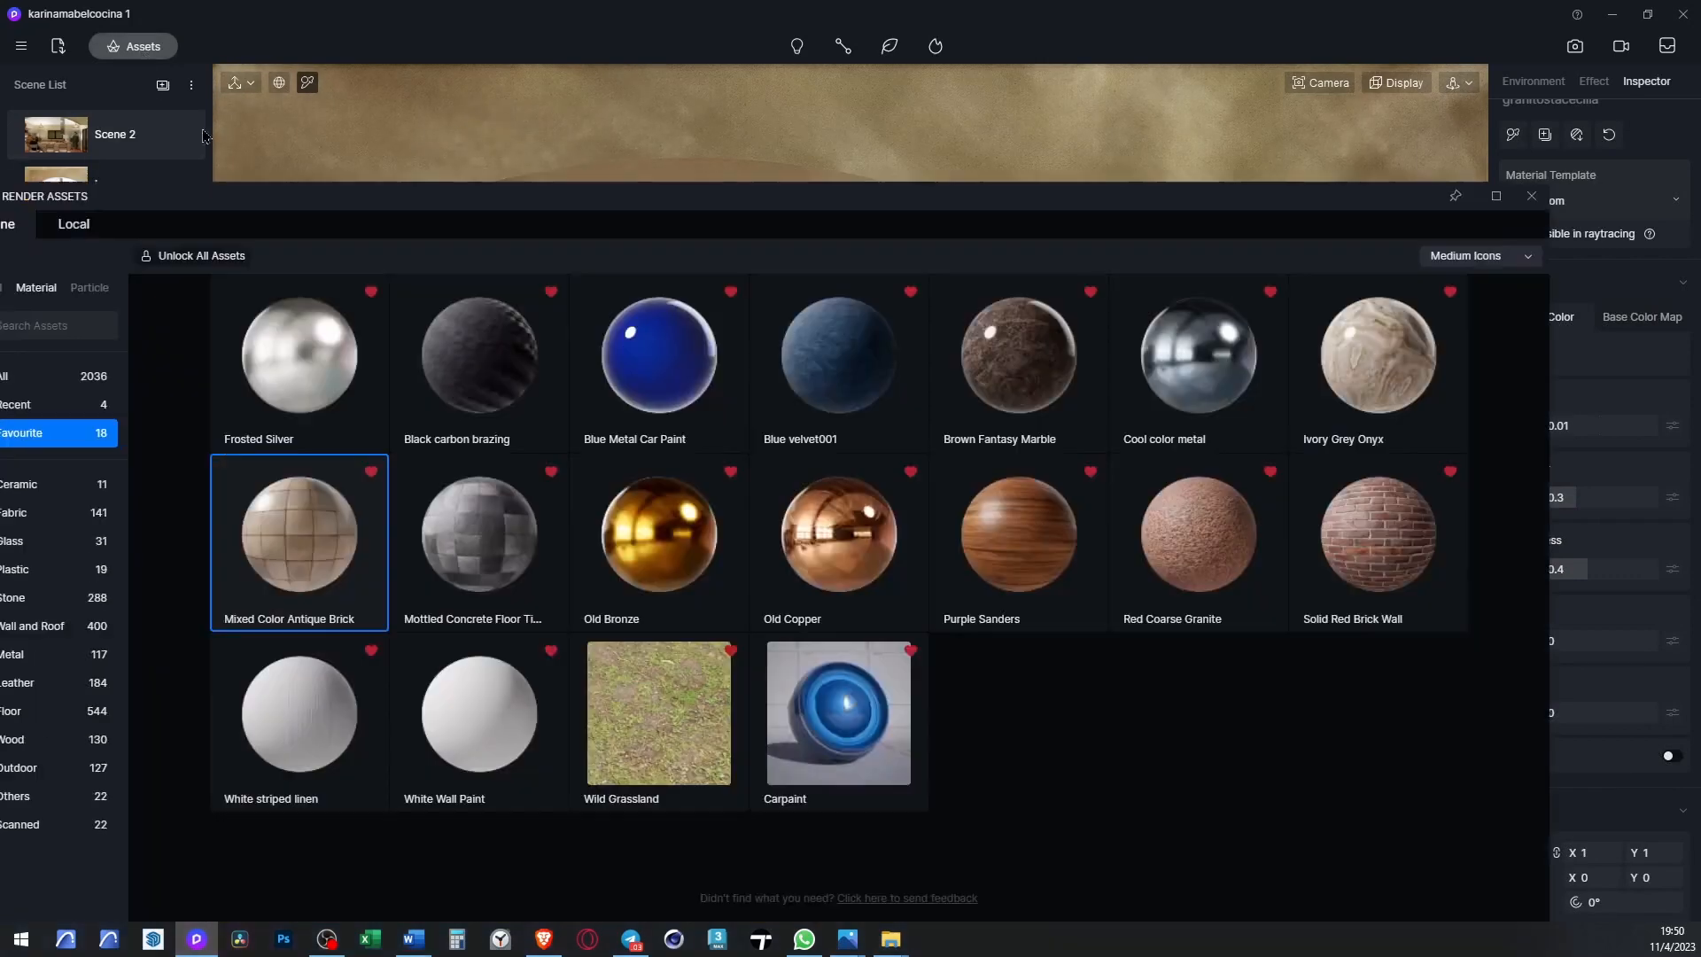
{"action": "left_click", "coordinate": [133, 46]}
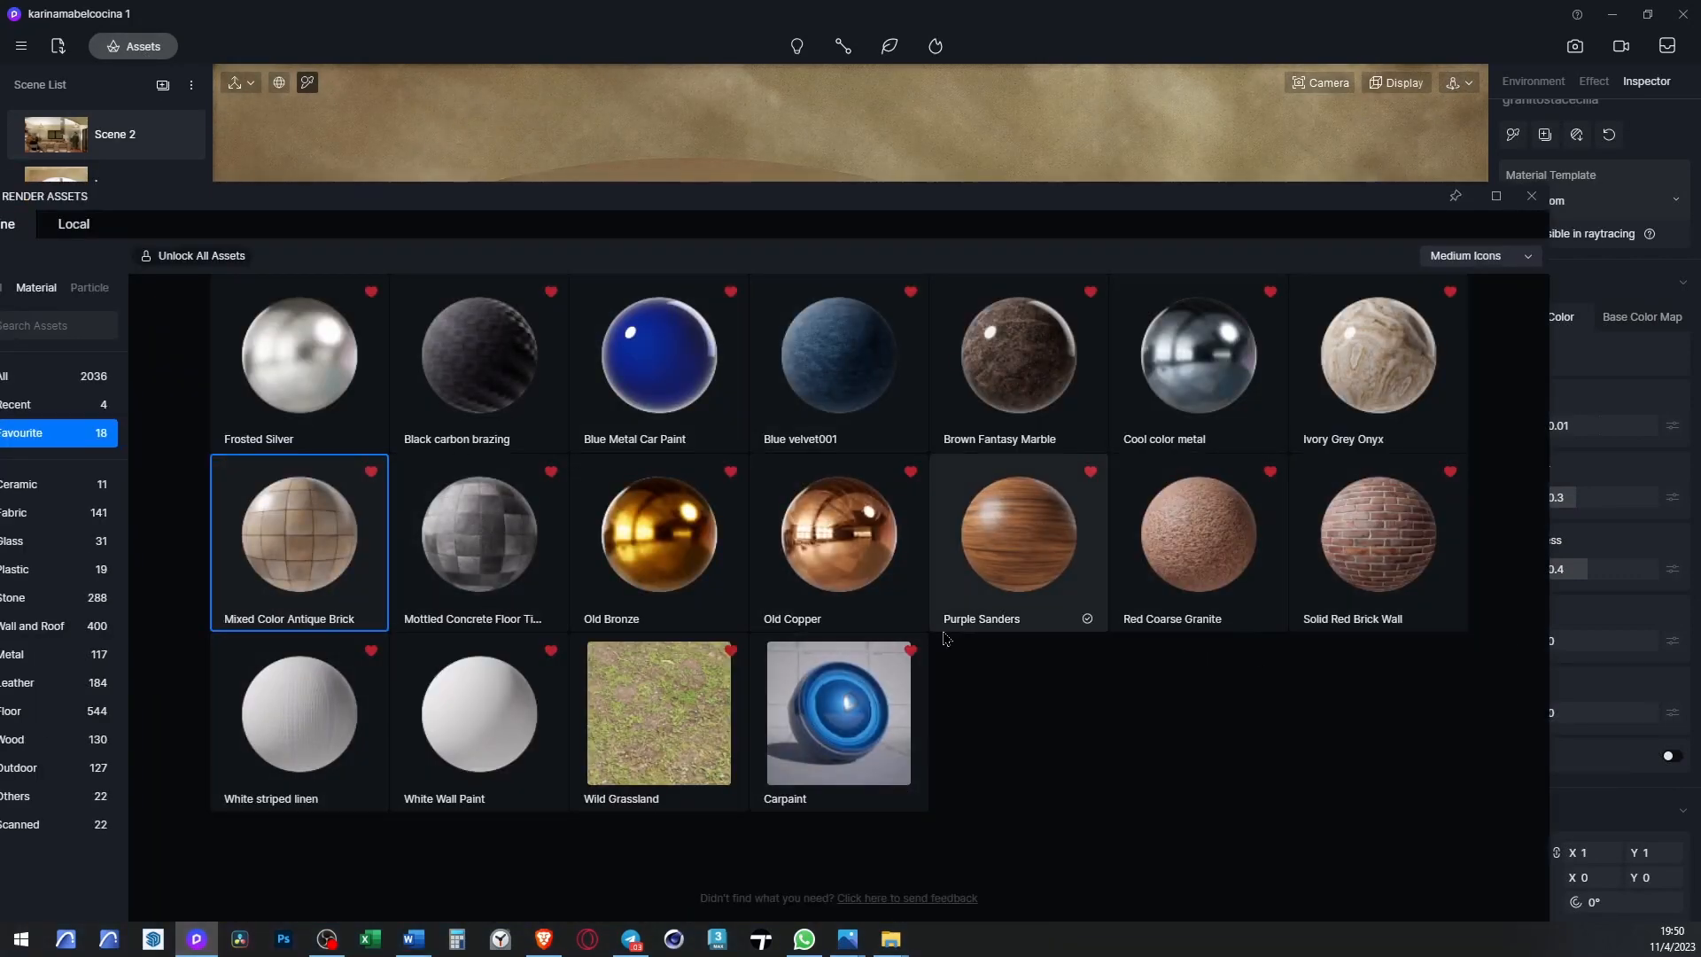
{"action": "left_click", "coordinate": [1389, 355]}
{"action": "key", "text": "Escape"}
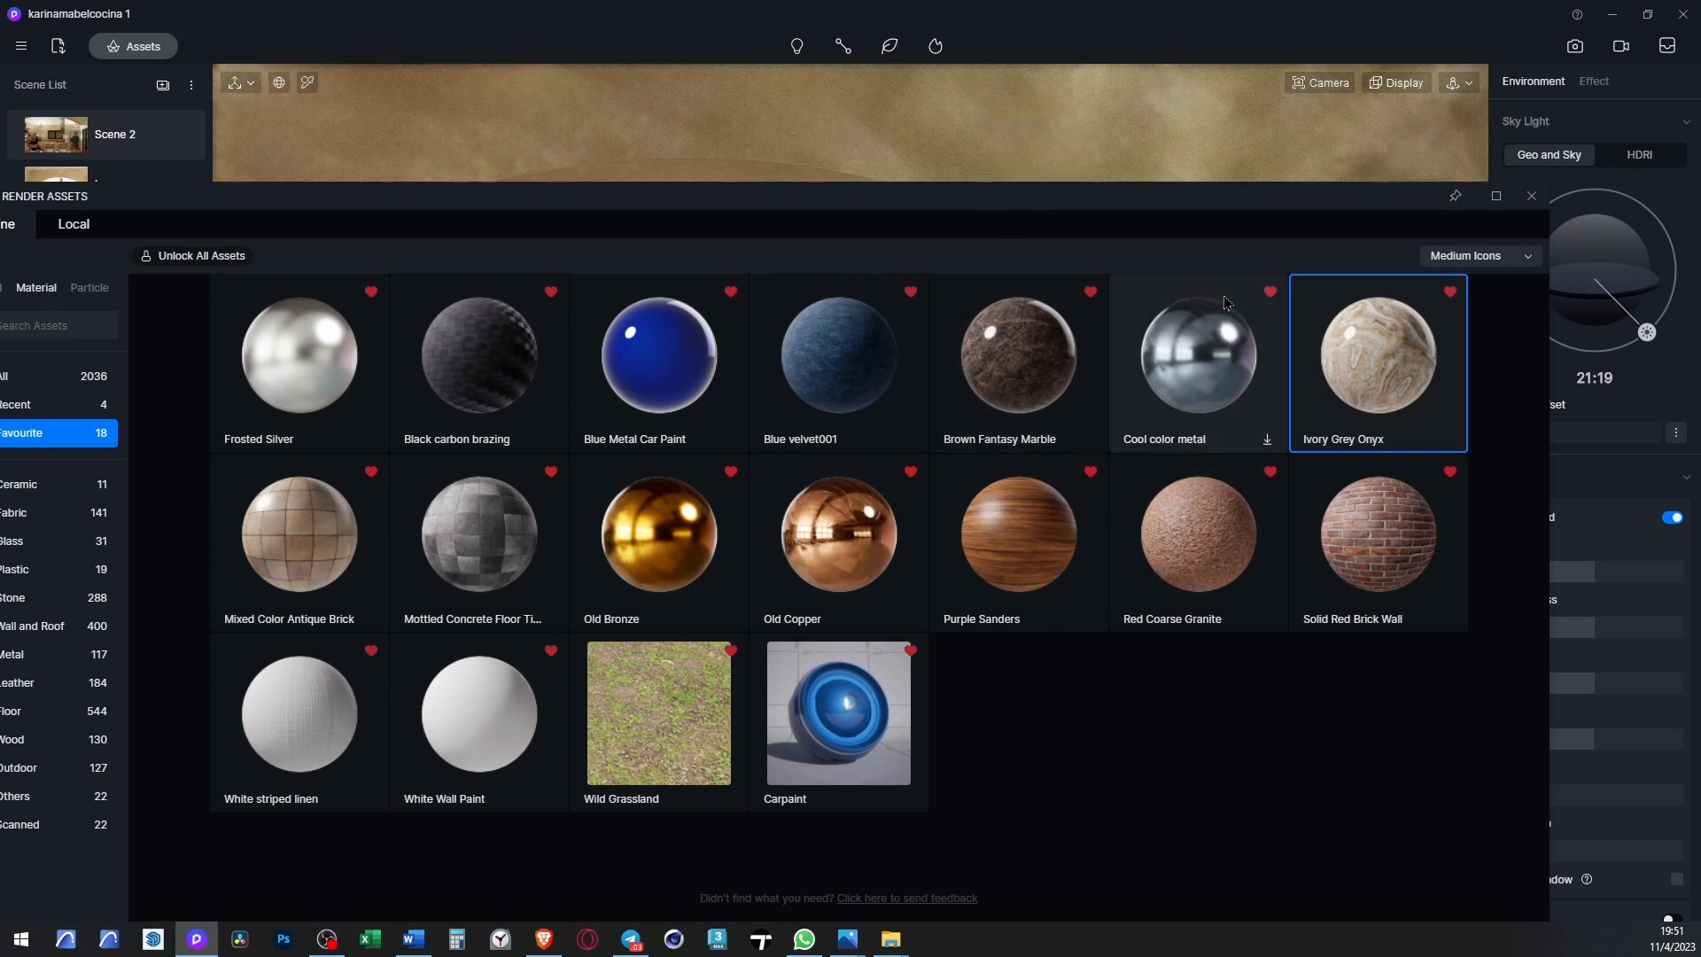
{"action": "left_click_drag", "start_coordinate": [1132, 202], "coordinate": [1074, 55]}
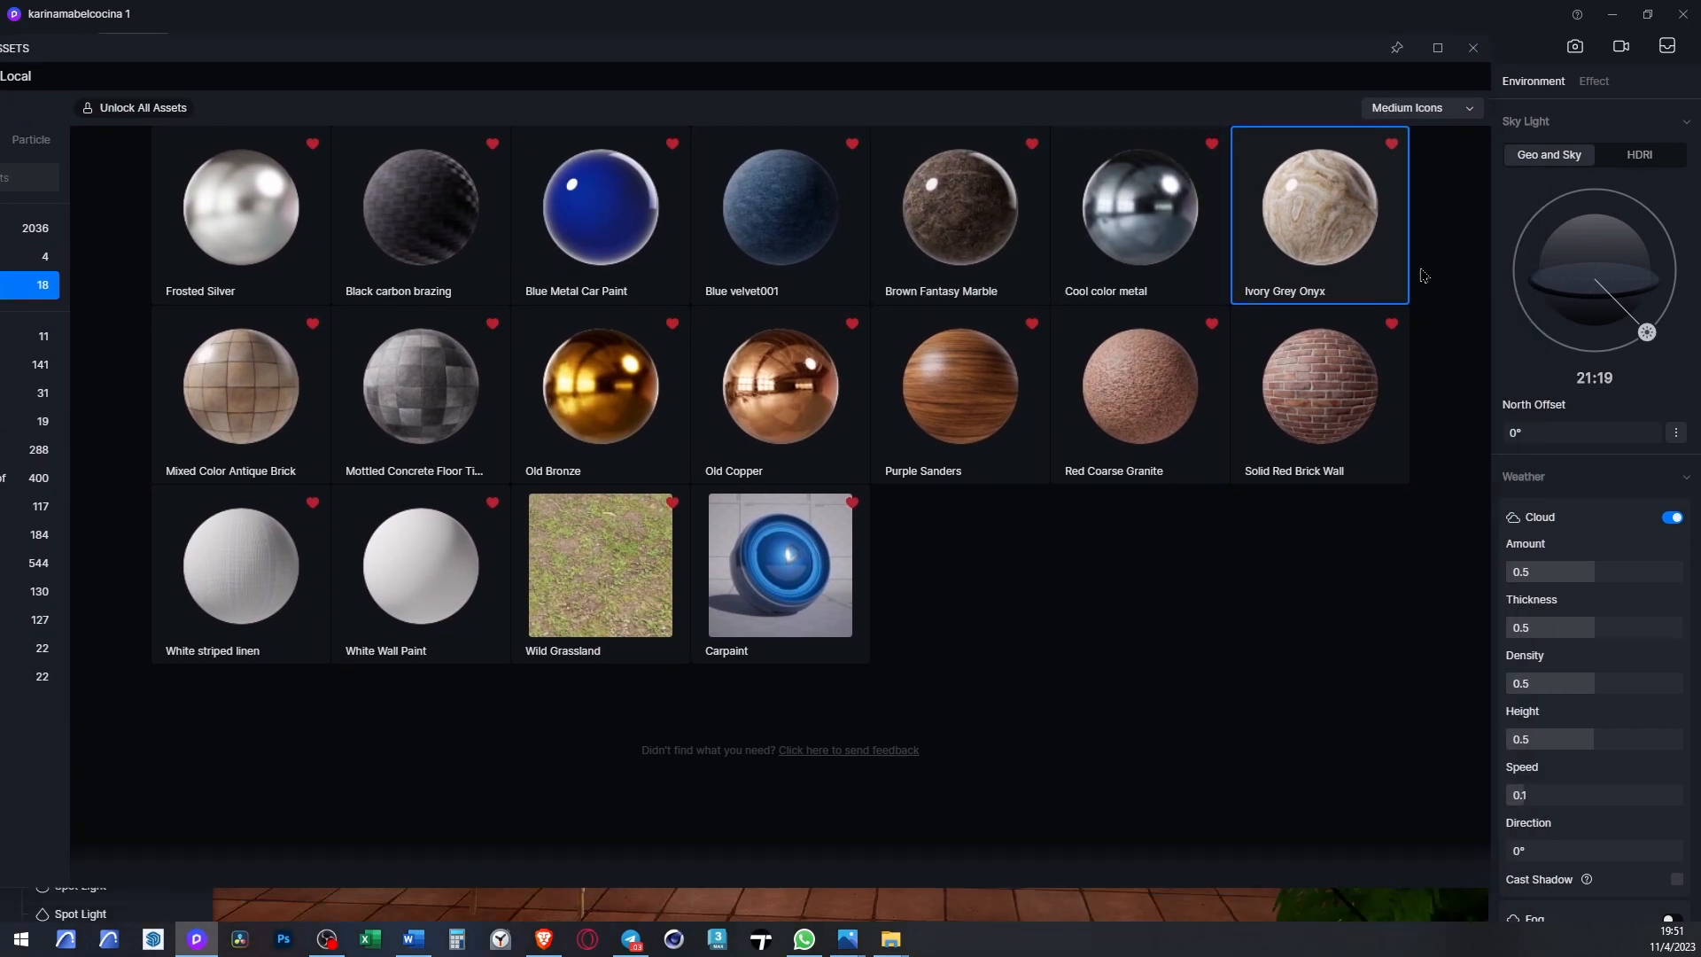
{"action": "left_click_drag", "start_coordinate": [1321, 209], "coordinate": [809, 632]}
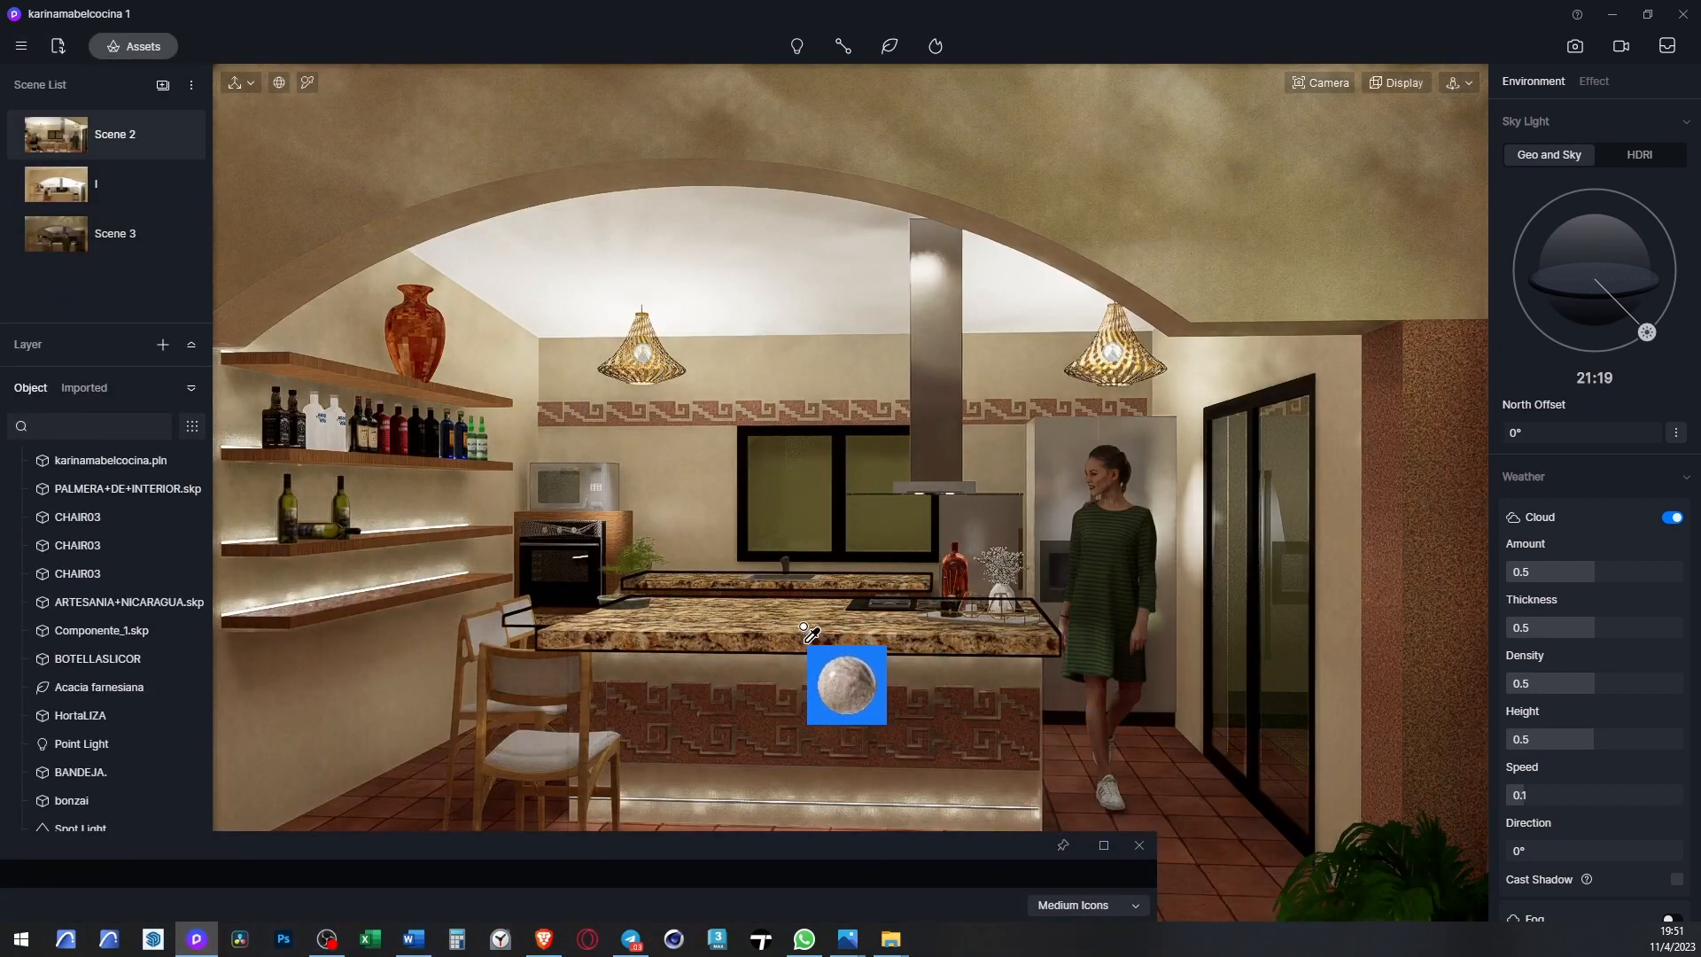
{"action": "left_click_drag", "start_coordinate": [963, 877], "coordinate": [1260, 954]}
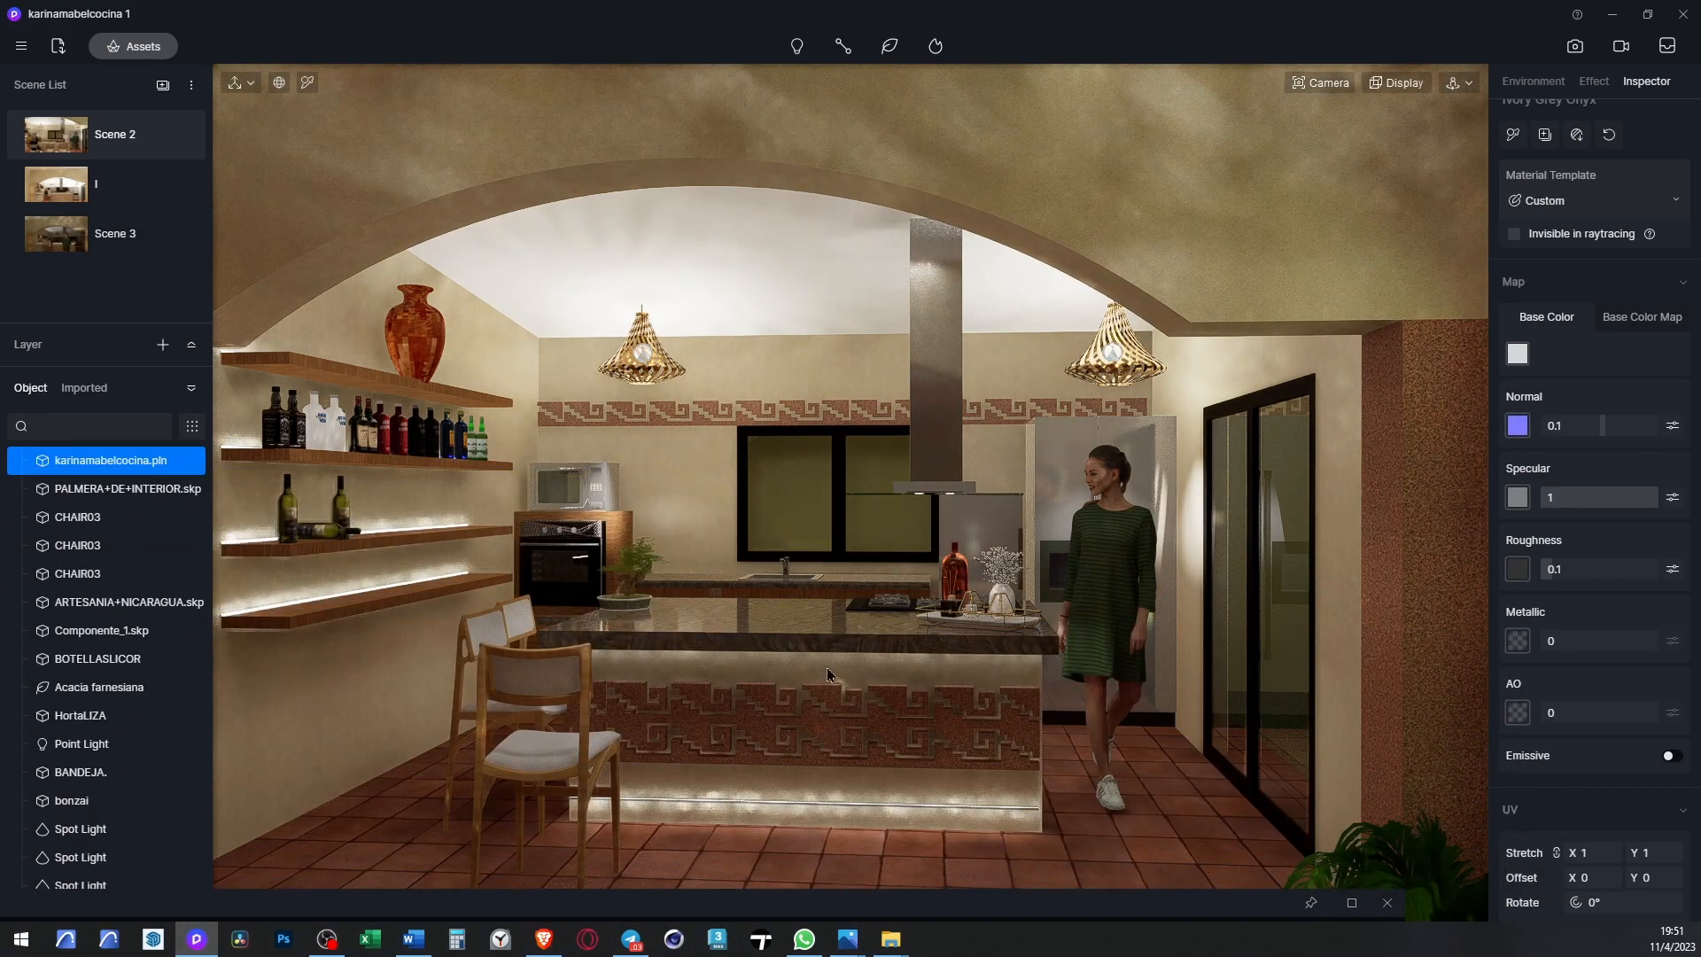
{"action": "key", "text": "Escape"}
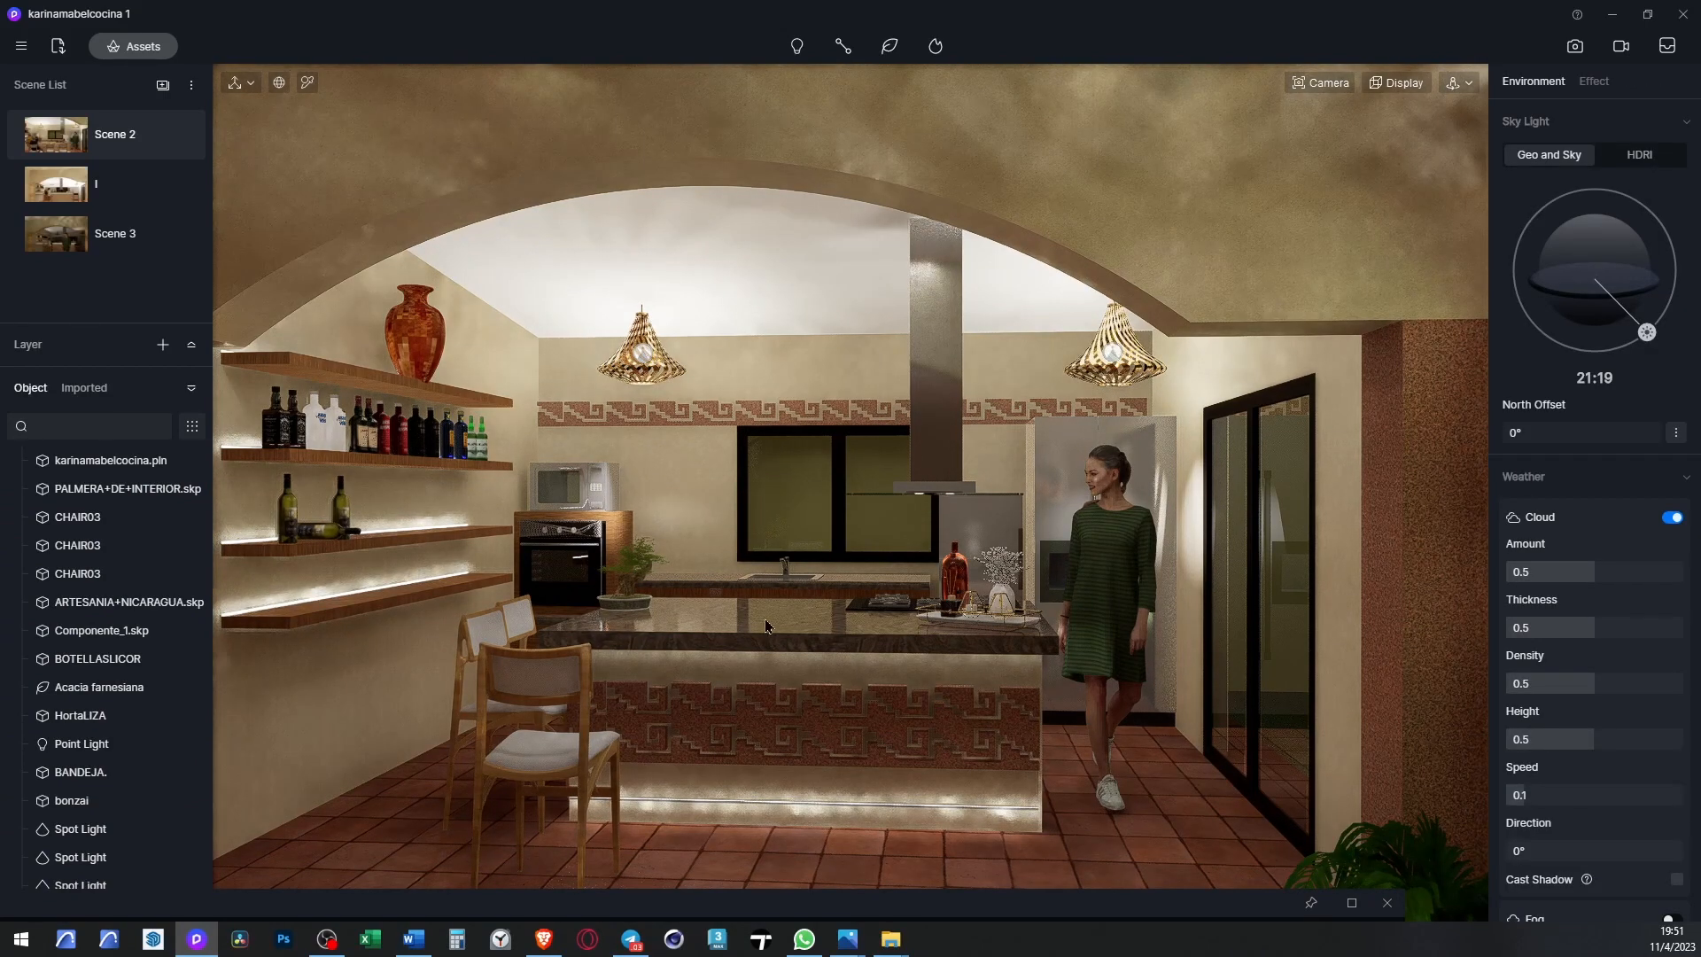
{"action": "scroll", "coordinate": [895, 473], "scroll_direction": "up", "scroll_amount": 3}
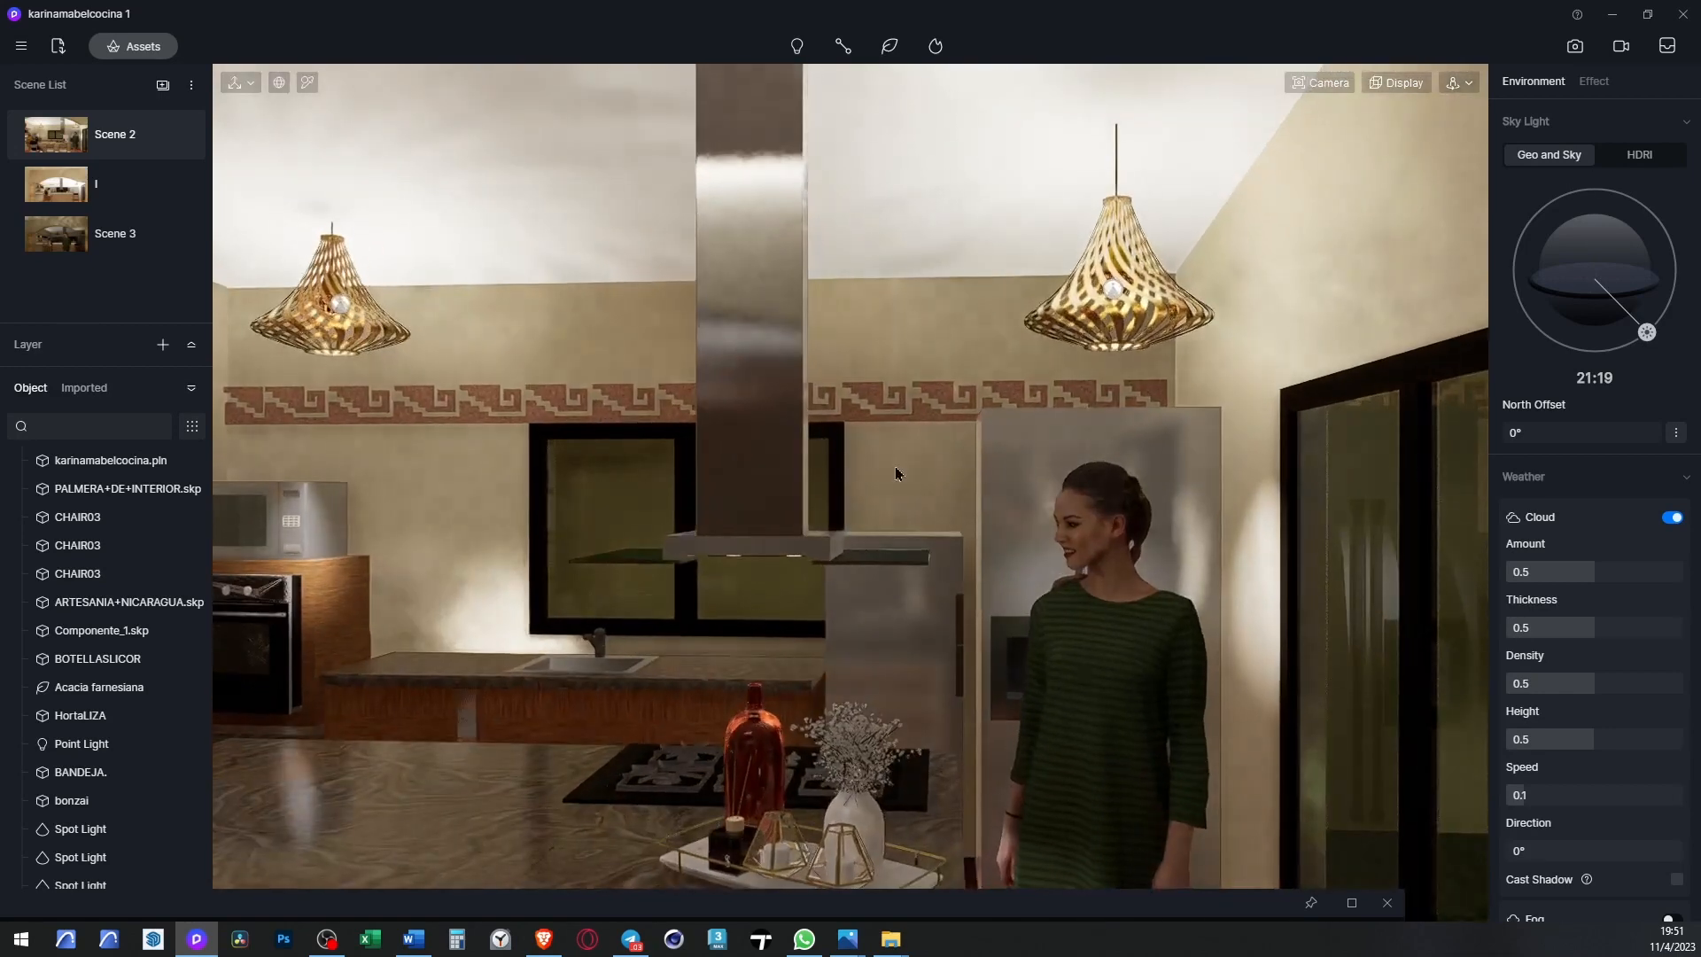
- Try an inverted roughness map with roughness 0.32 and metallic 0.66 on the large refrigerator's chrome material
{"action": "scroll", "coordinate": [895, 474], "scroll_direction": "up", "scroll_amount": 5}
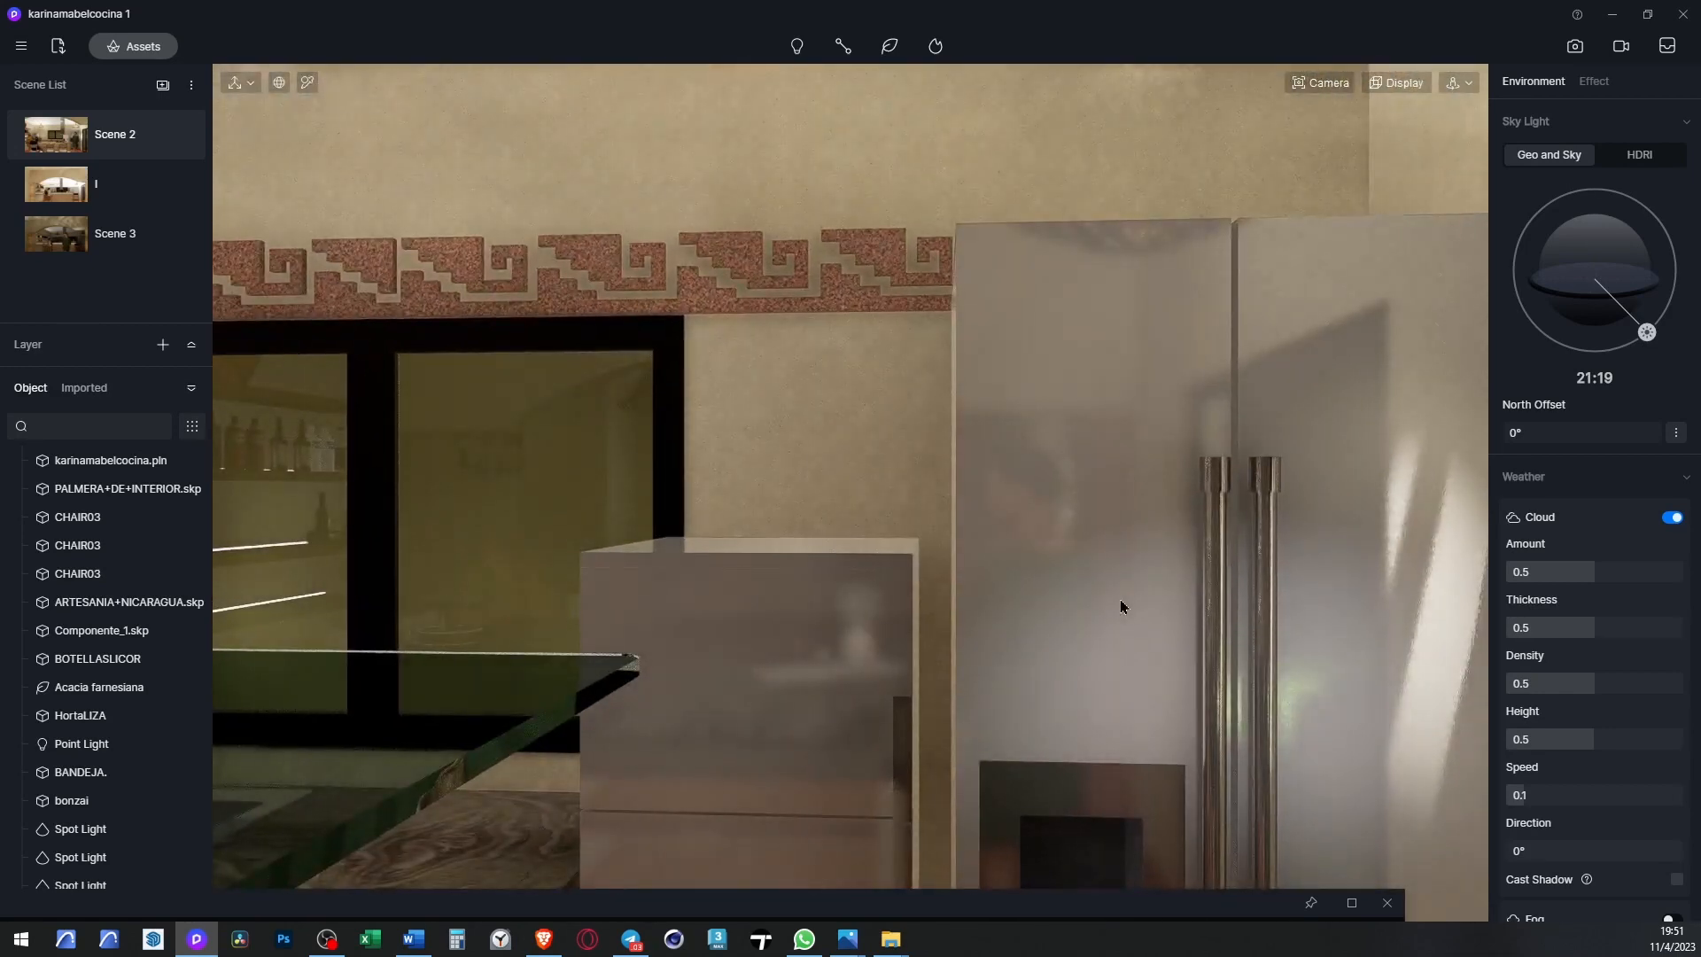
{"action": "left_click", "coordinate": [1120, 599]}
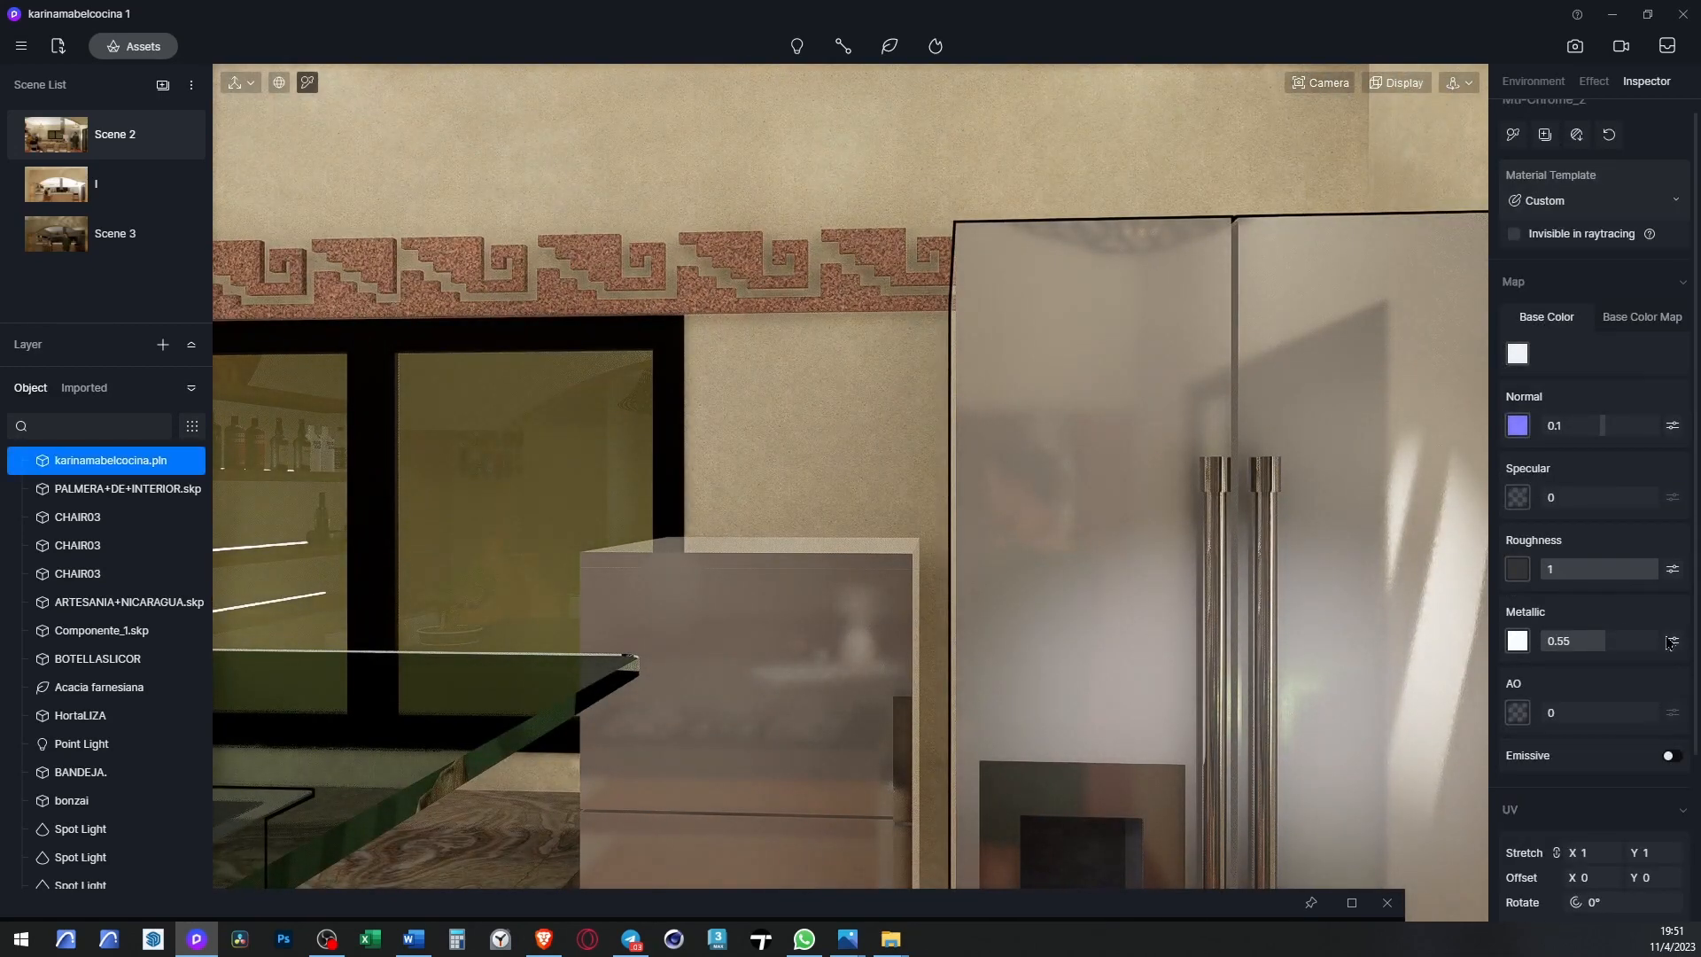
{"action": "left_click", "coordinate": [1673, 570]}
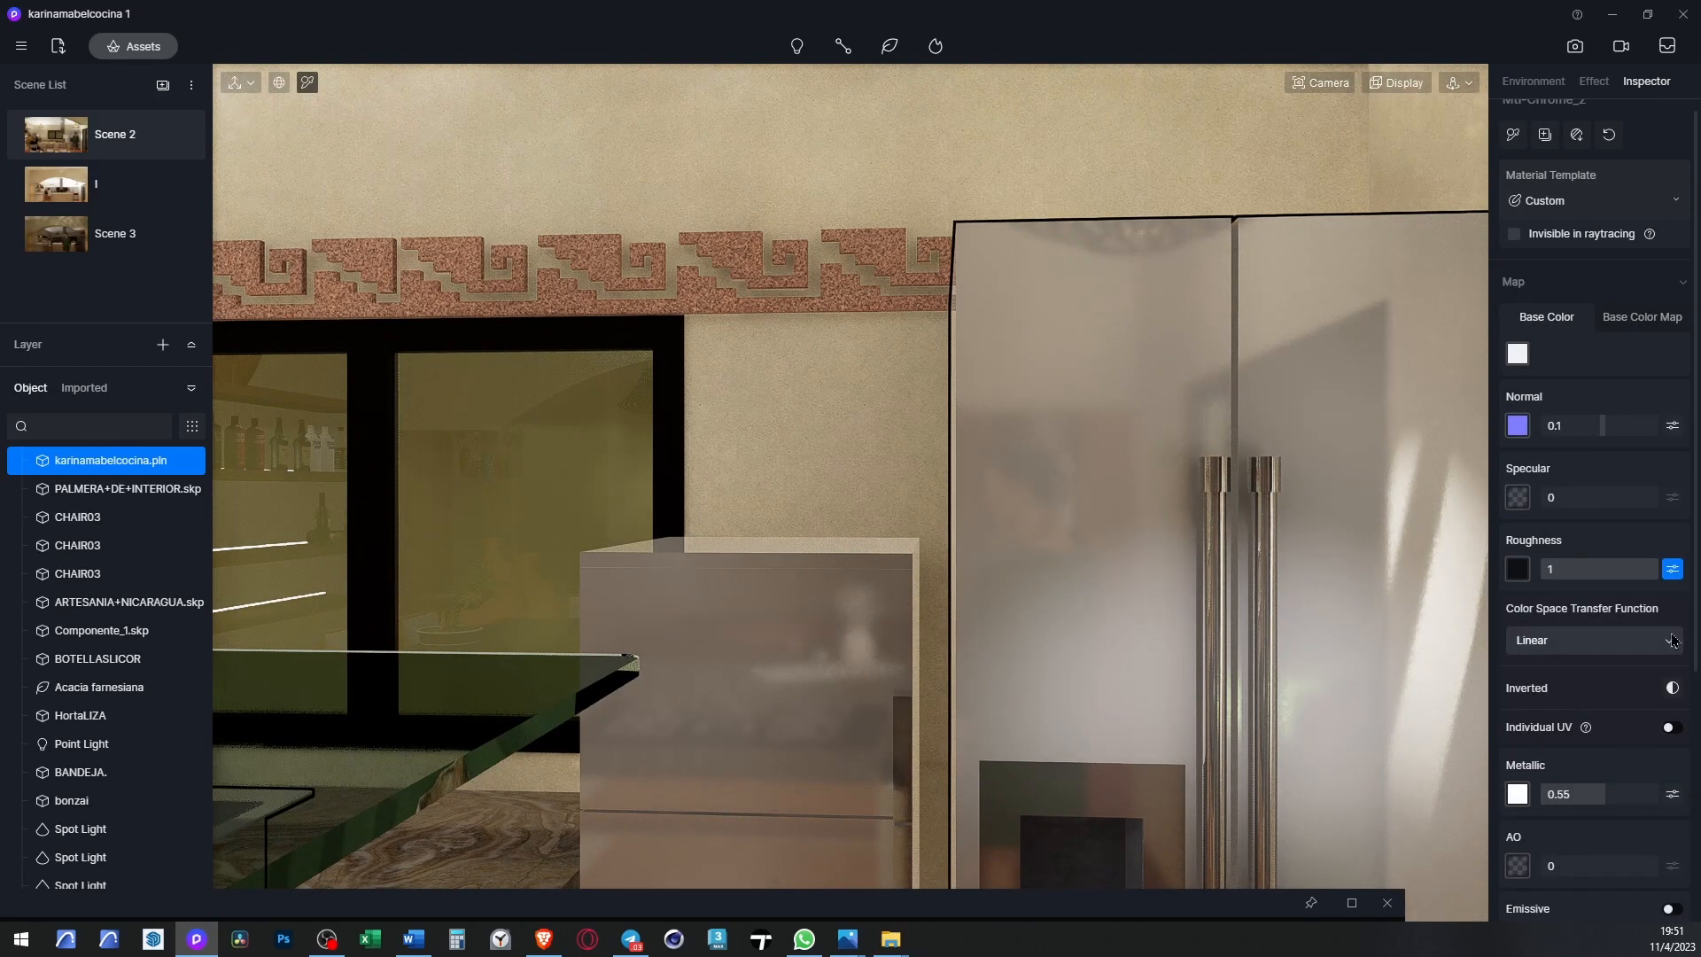
{"action": "left_click", "coordinate": [1672, 687]}
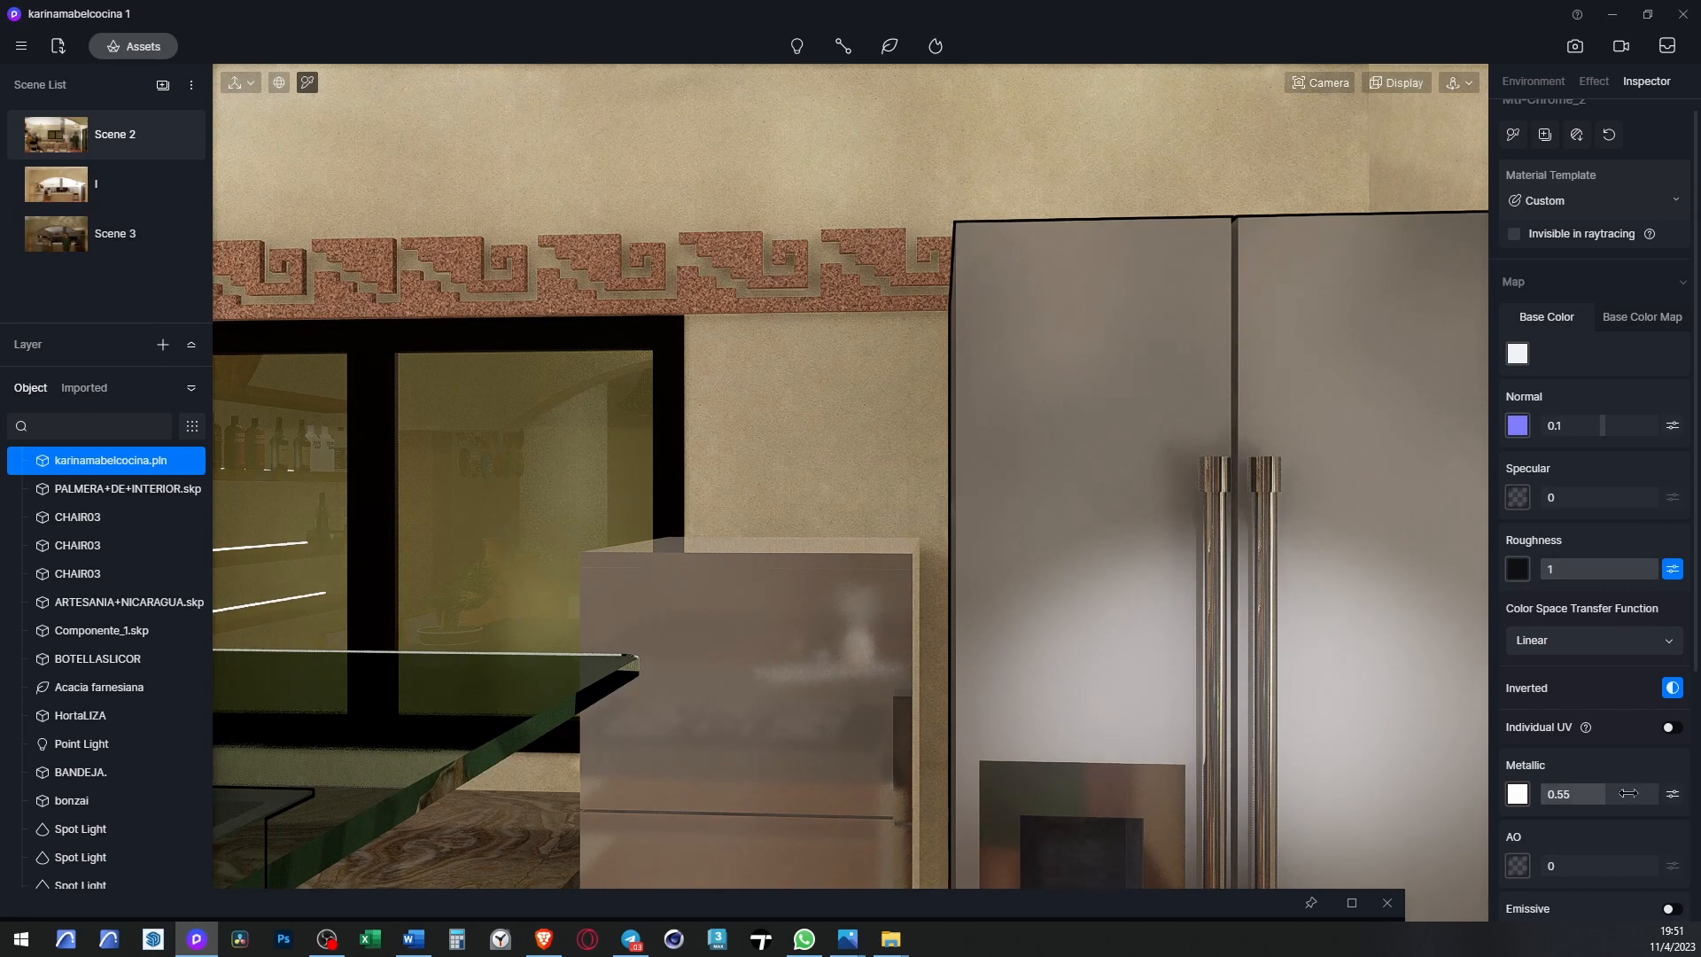
{"action": "left_click_drag", "start_coordinate": [1628, 793], "coordinate": [1620, 813]}
{"action": "left_click_drag", "start_coordinate": [1656, 571], "coordinate": [1579, 578]}
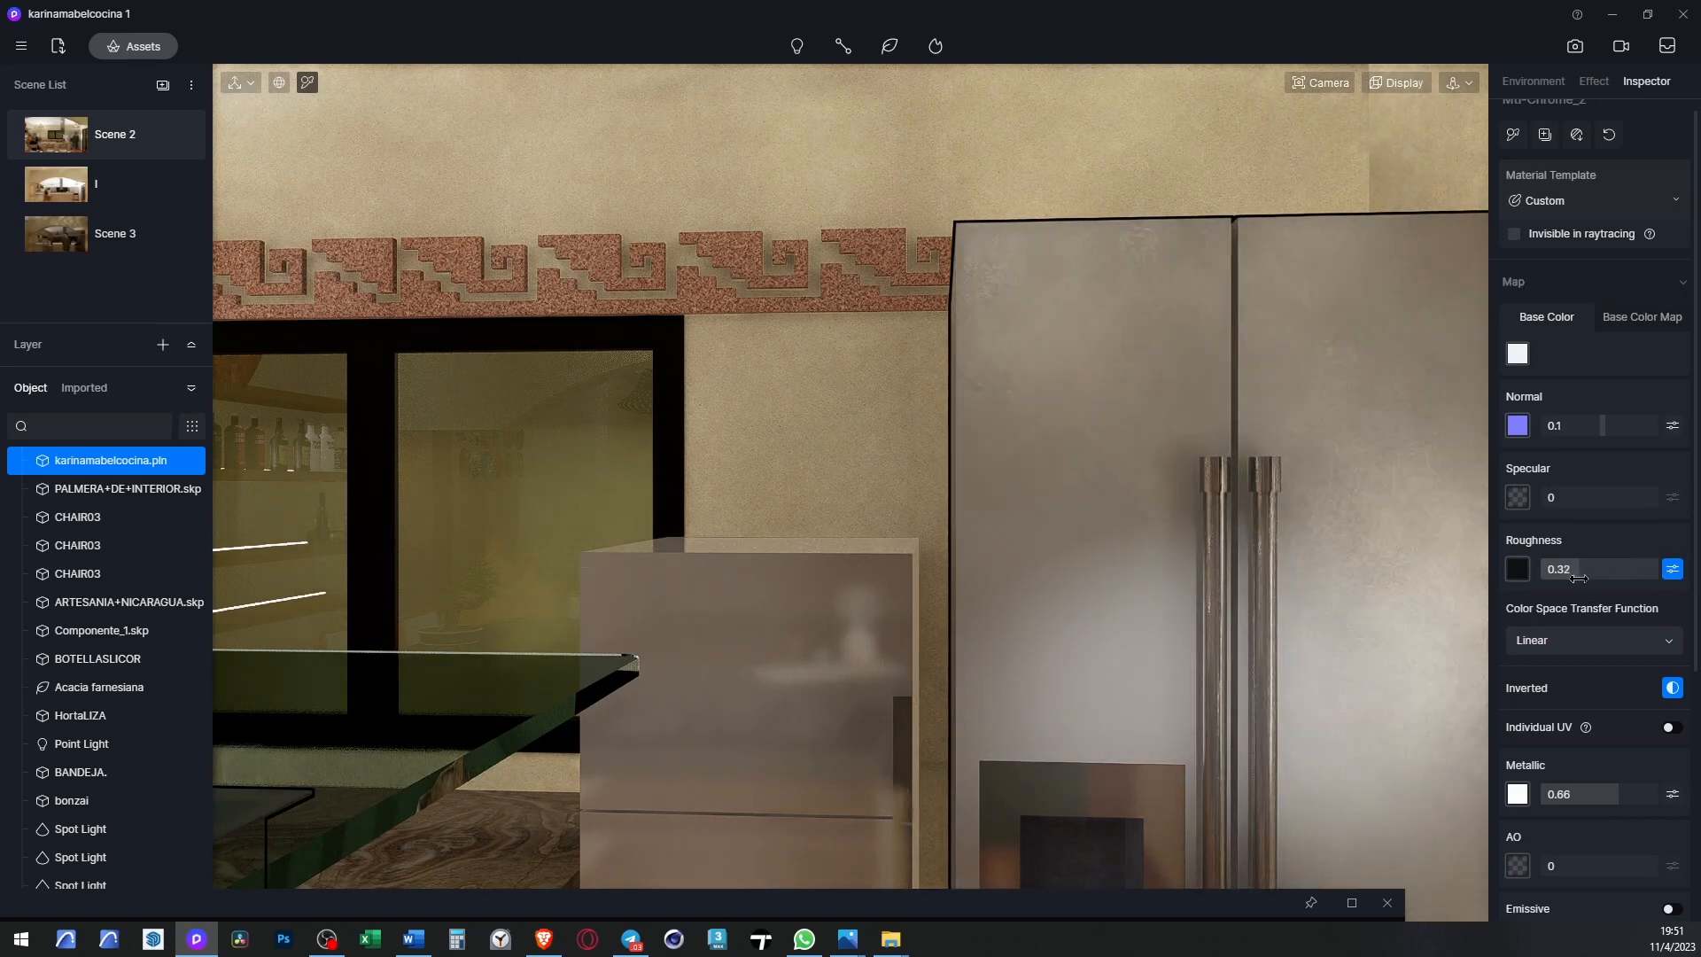
- Invert the roughness map of the smaller refrigerator's chrome material and set its roughness to 0.45 and metallic to 0.6
{"action": "scroll", "coordinate": [1135, 434], "scroll_direction": "down", "scroll_amount": 2}
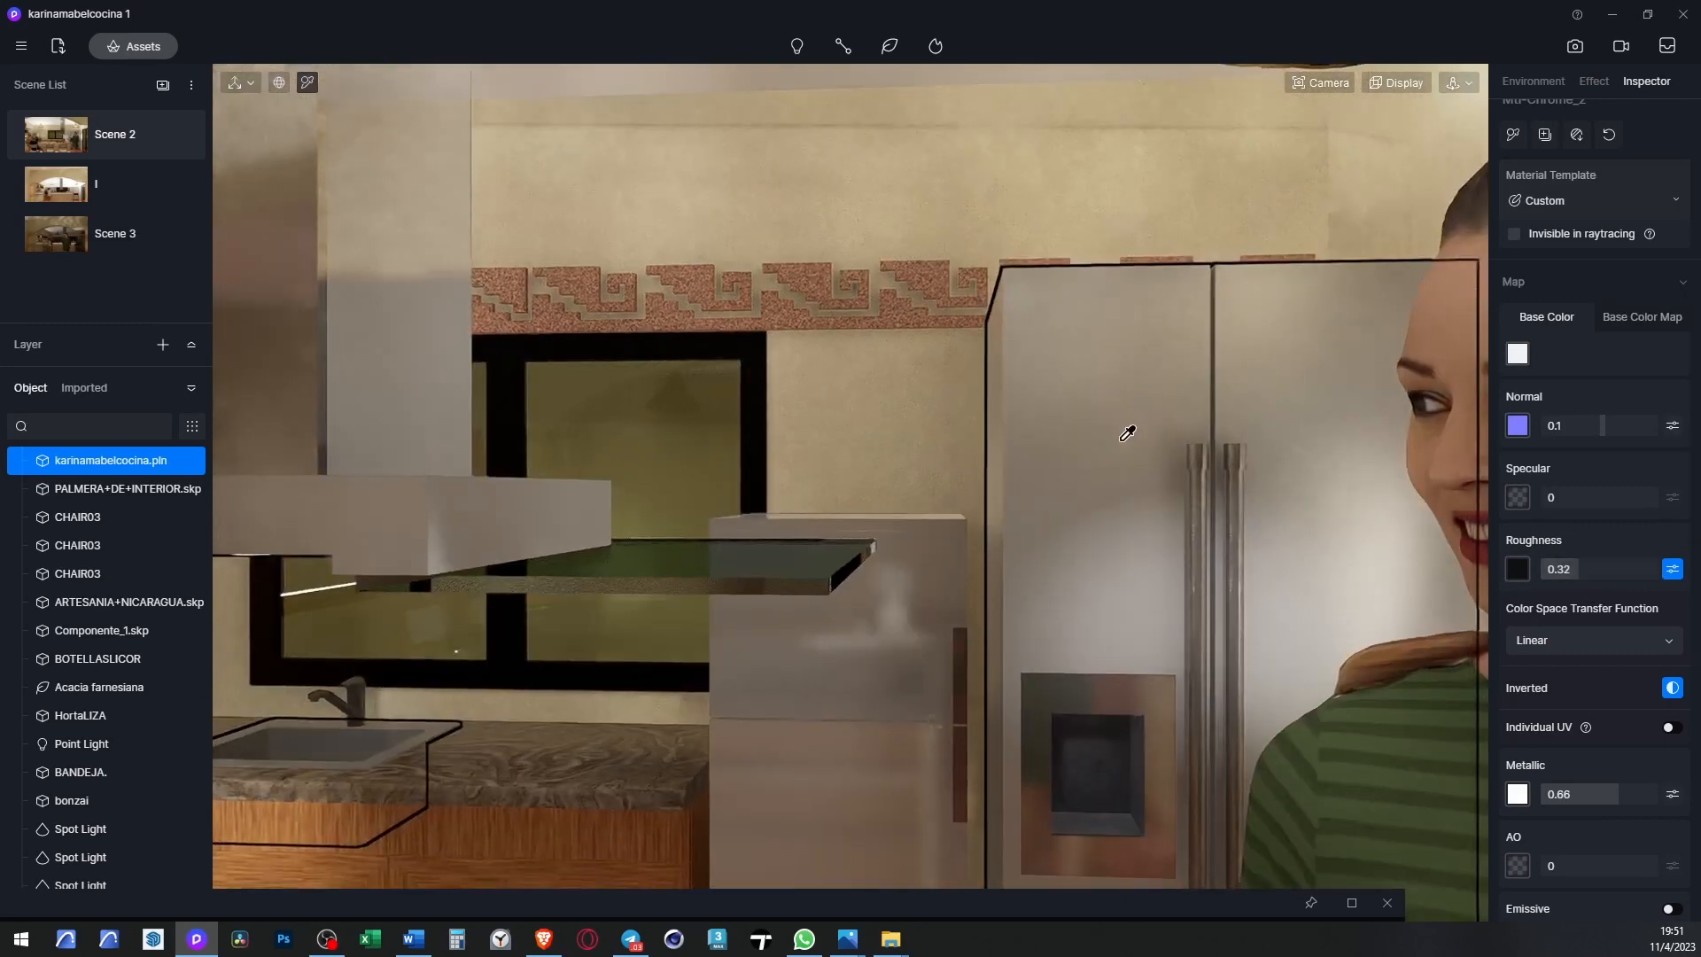
{"action": "scroll", "coordinate": [1009, 732], "scroll_direction": "up", "scroll_amount": 2}
{"action": "scroll", "coordinate": [943, 693], "scroll_direction": "up", "scroll_amount": 1}
{"action": "left_click", "coordinate": [814, 575]}
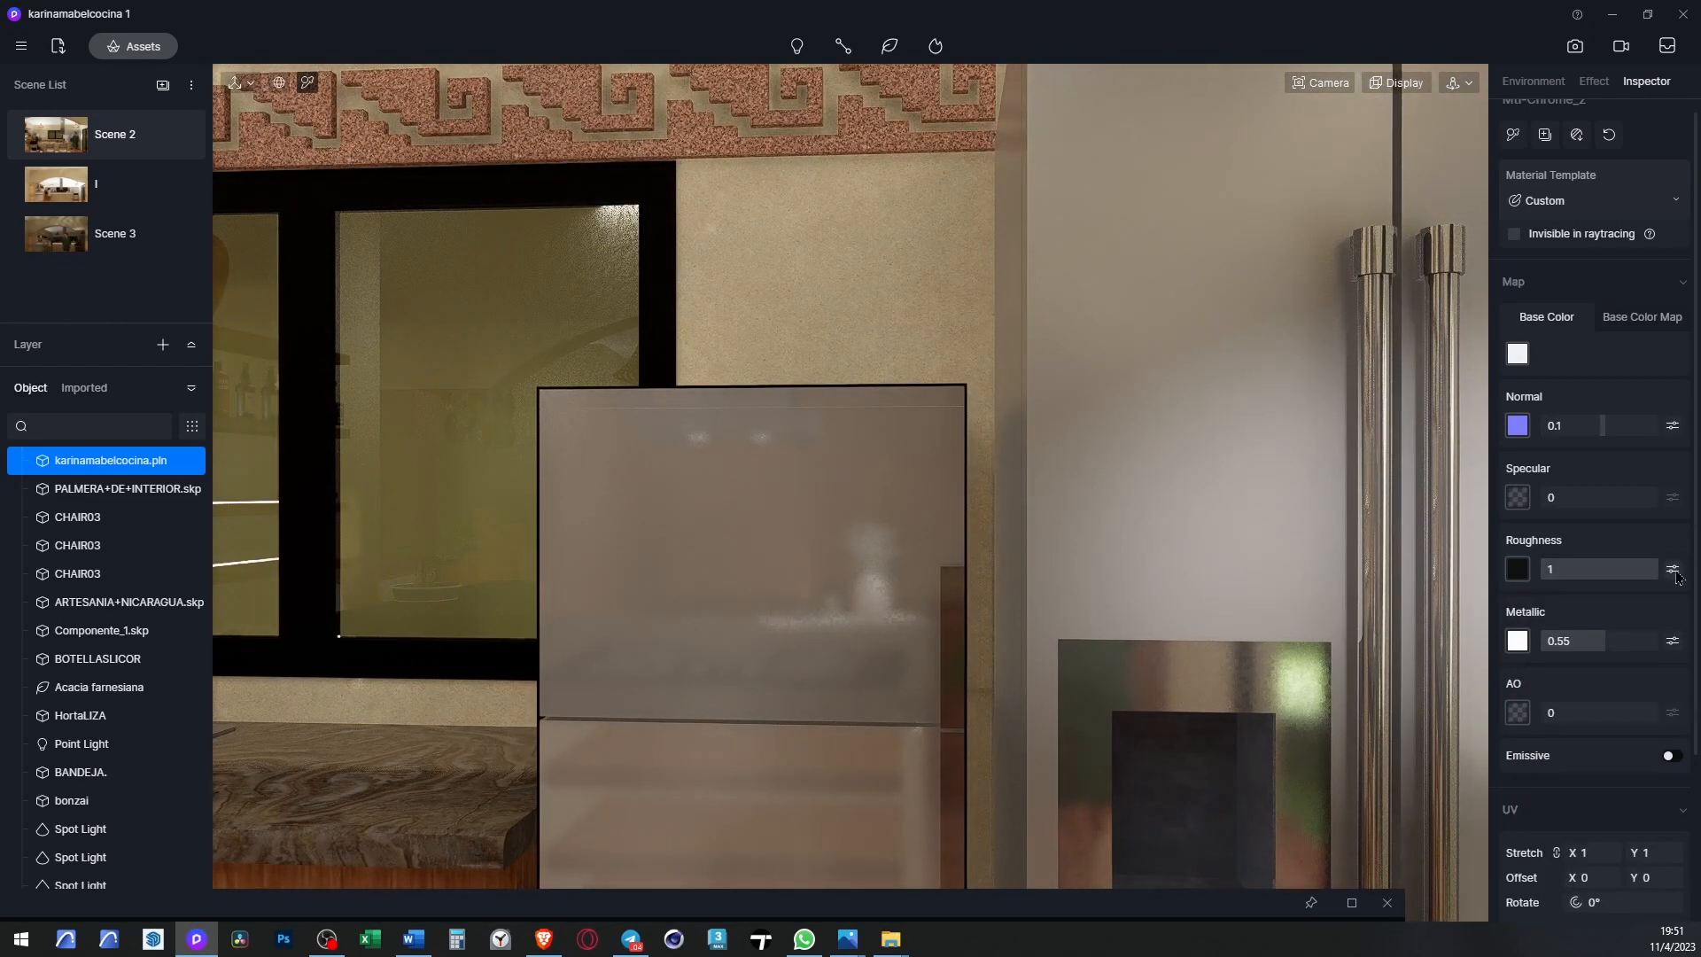
{"action": "left_click", "coordinate": [1673, 571]}
{"action": "left_click", "coordinate": [1673, 688]}
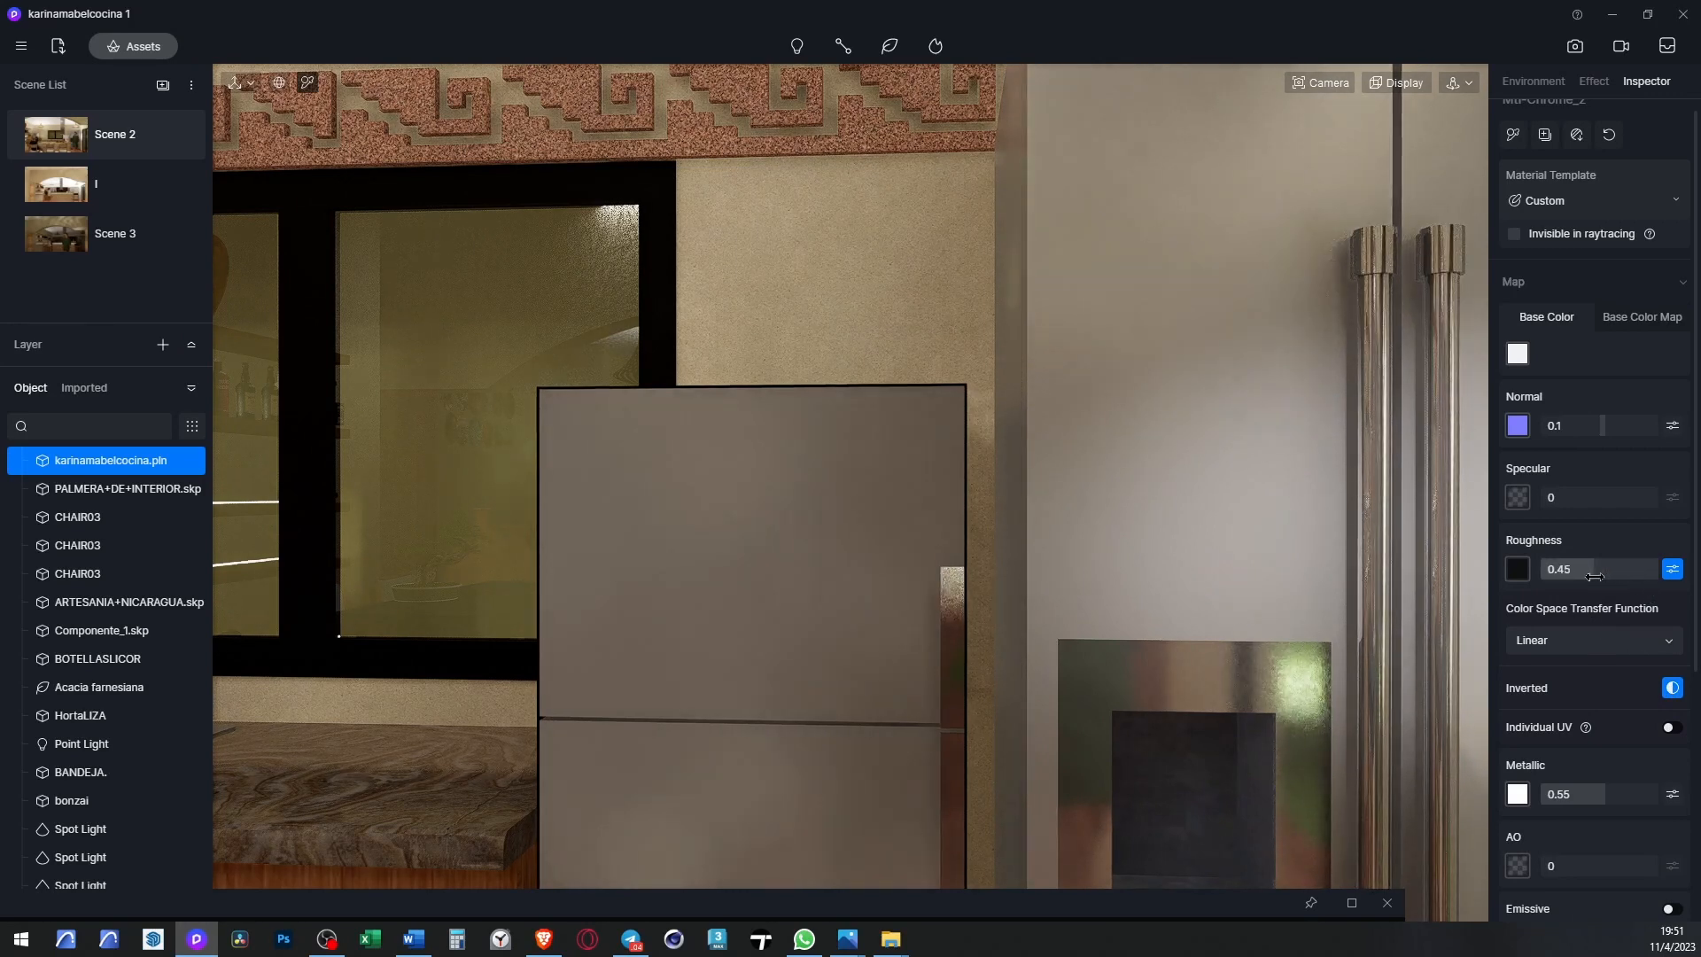
{"action": "left_click_drag", "start_coordinate": [1648, 571], "coordinate": [1595, 571]}
{"action": "scroll", "coordinate": [1613, 658], "scroll_direction": "down", "scroll_amount": 1}
{"action": "left_click", "coordinate": [1613, 690]}
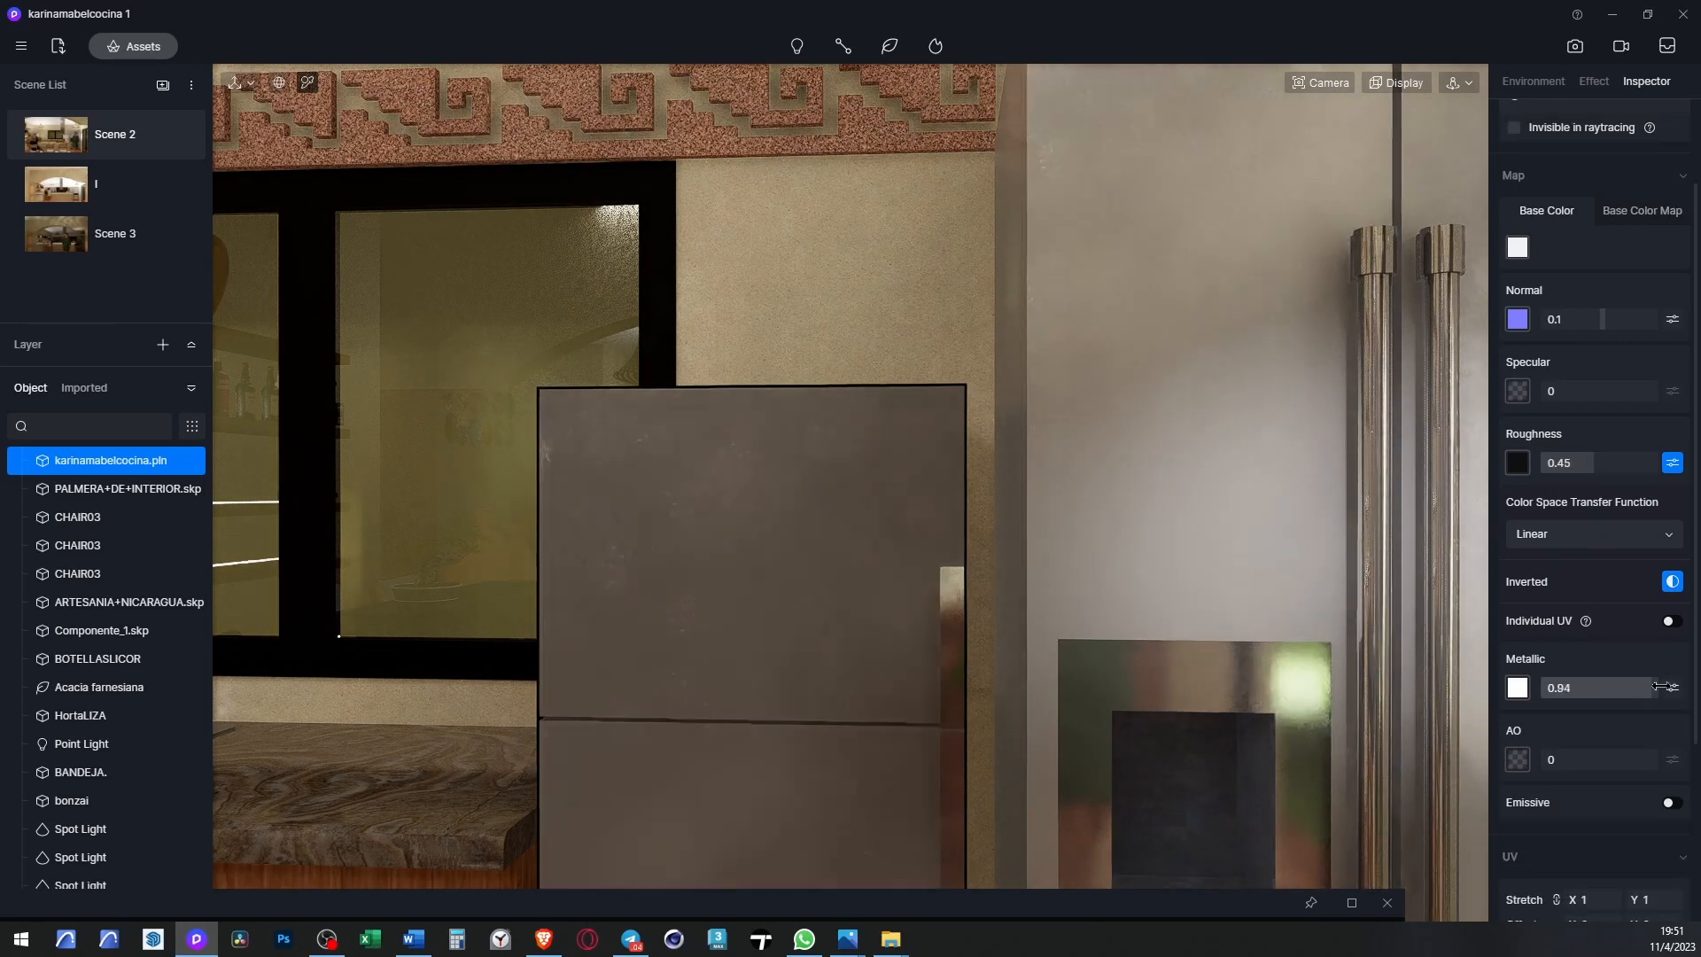
{"action": "left_click_drag", "start_coordinate": [1614, 698], "coordinate": [1611, 696]}
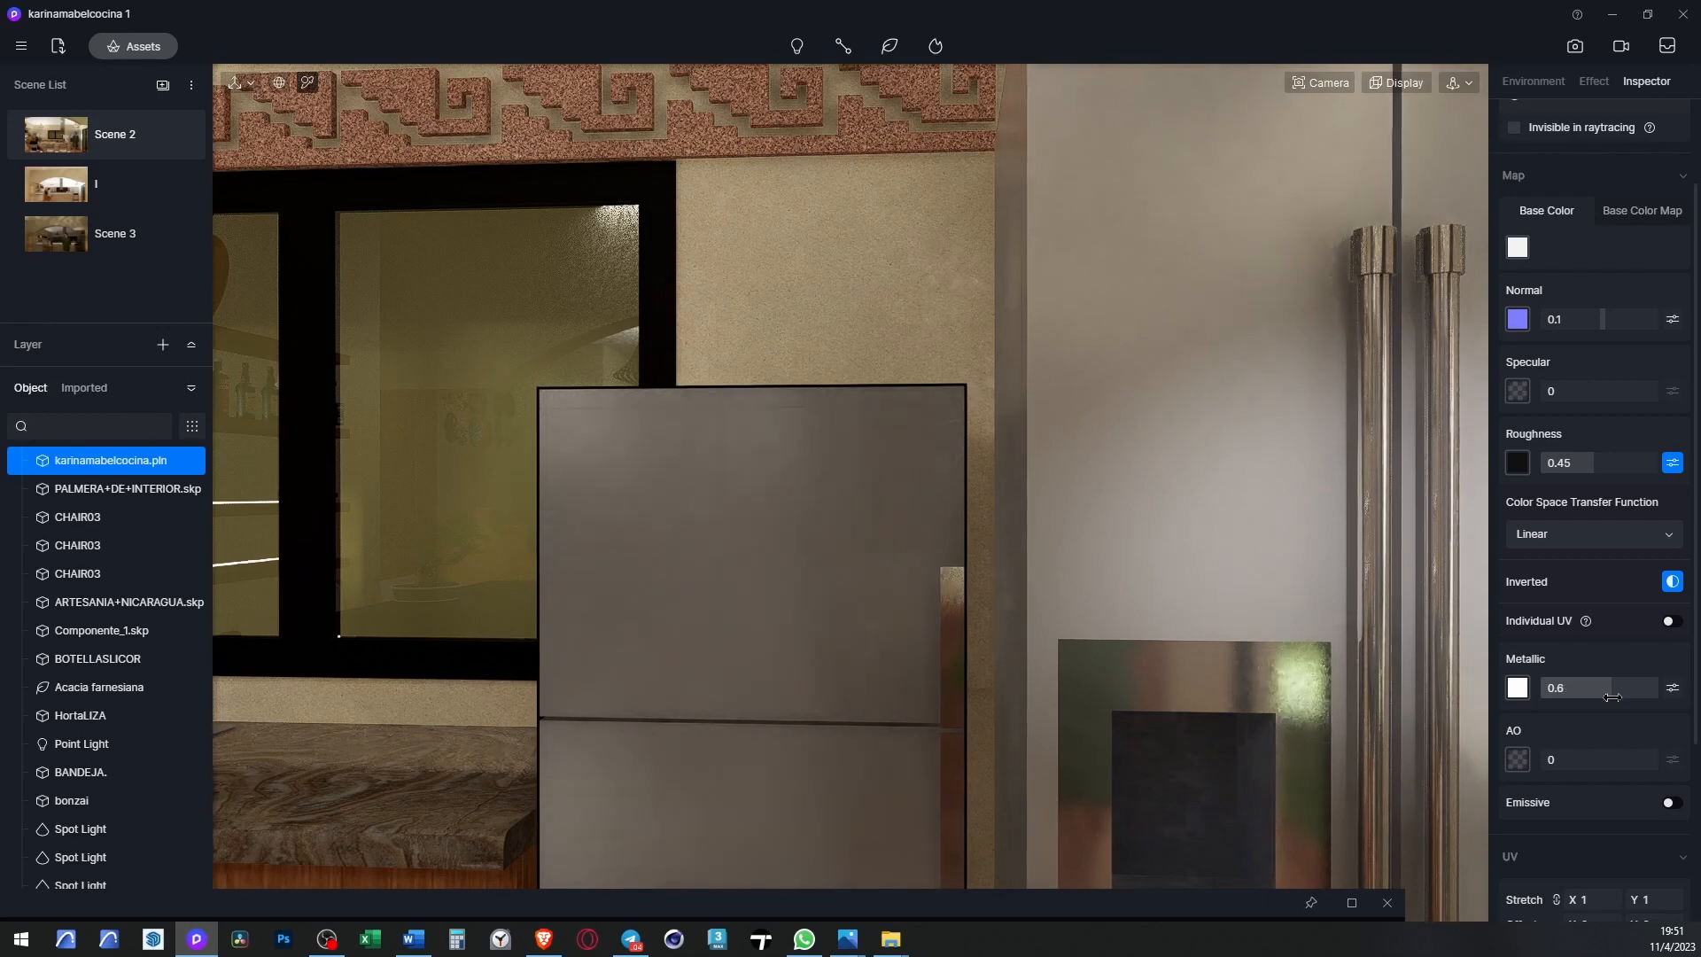
- Set the refrigerator dispenser frame's material to roughness 0.21 and metallic 1, and the dispenser recess material to metallic 1
{"action": "scroll", "coordinate": [1030, 437], "scroll_direction": "down", "scroll_amount": 4}
{"action": "scroll", "coordinate": [1207, 618], "scroll_direction": "up", "scroll_amount": 2}
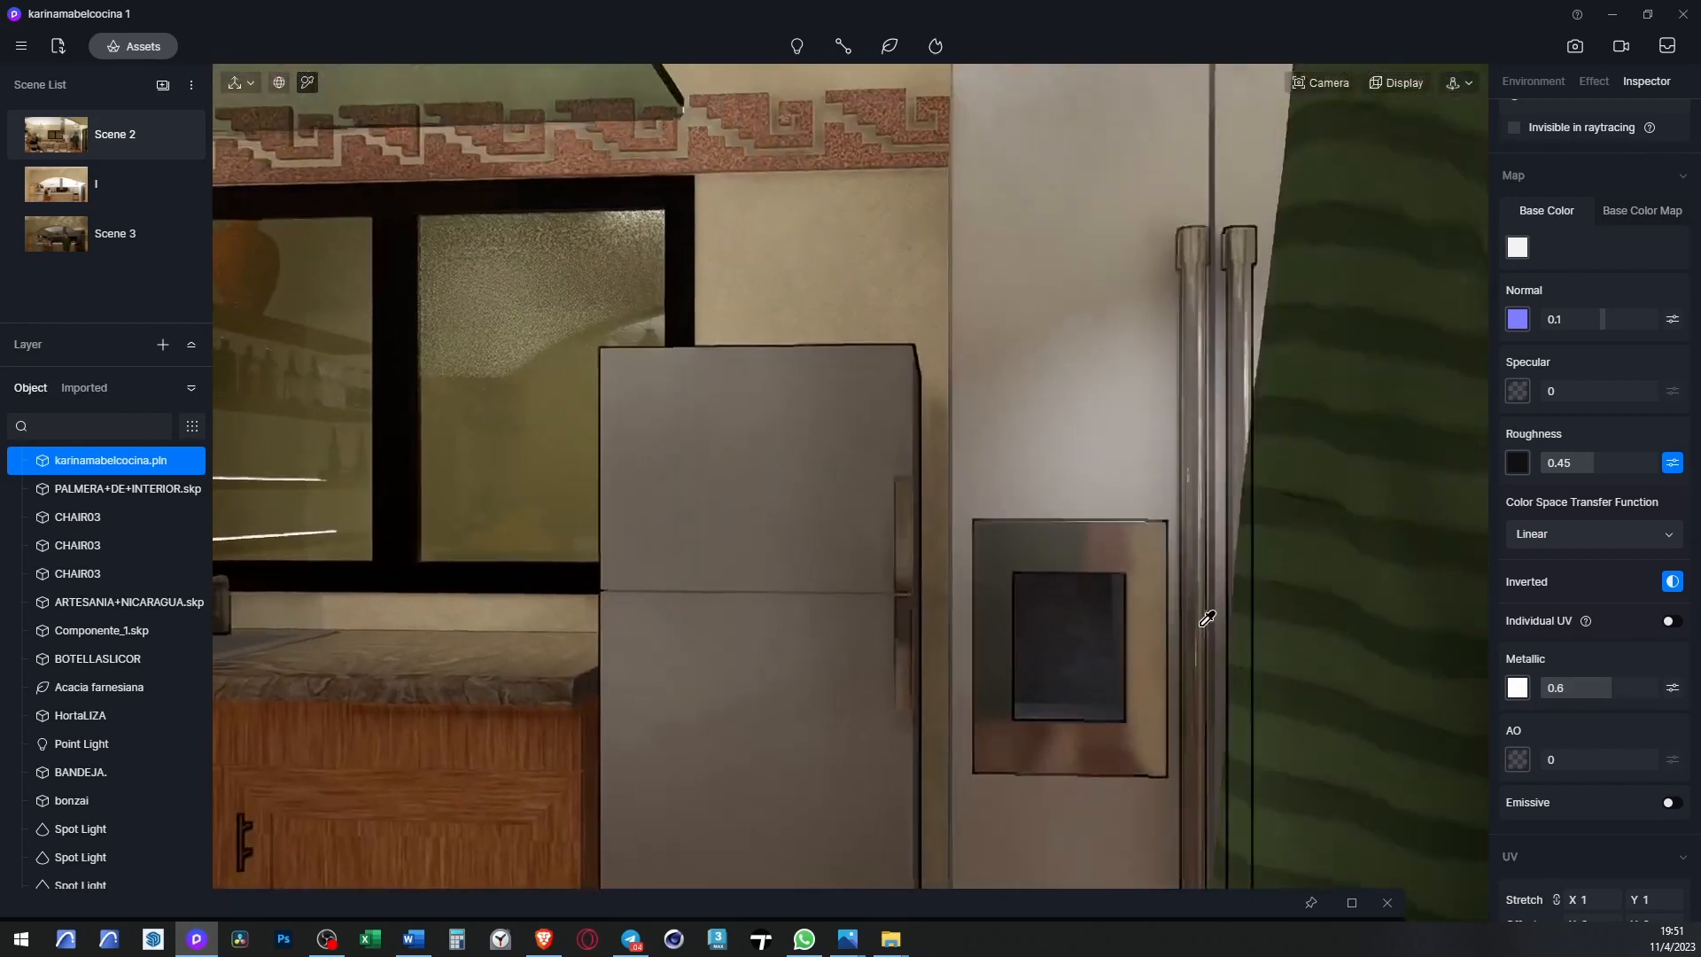
{"action": "scroll", "coordinate": [1187, 607], "scroll_direction": "up", "scroll_amount": 2}
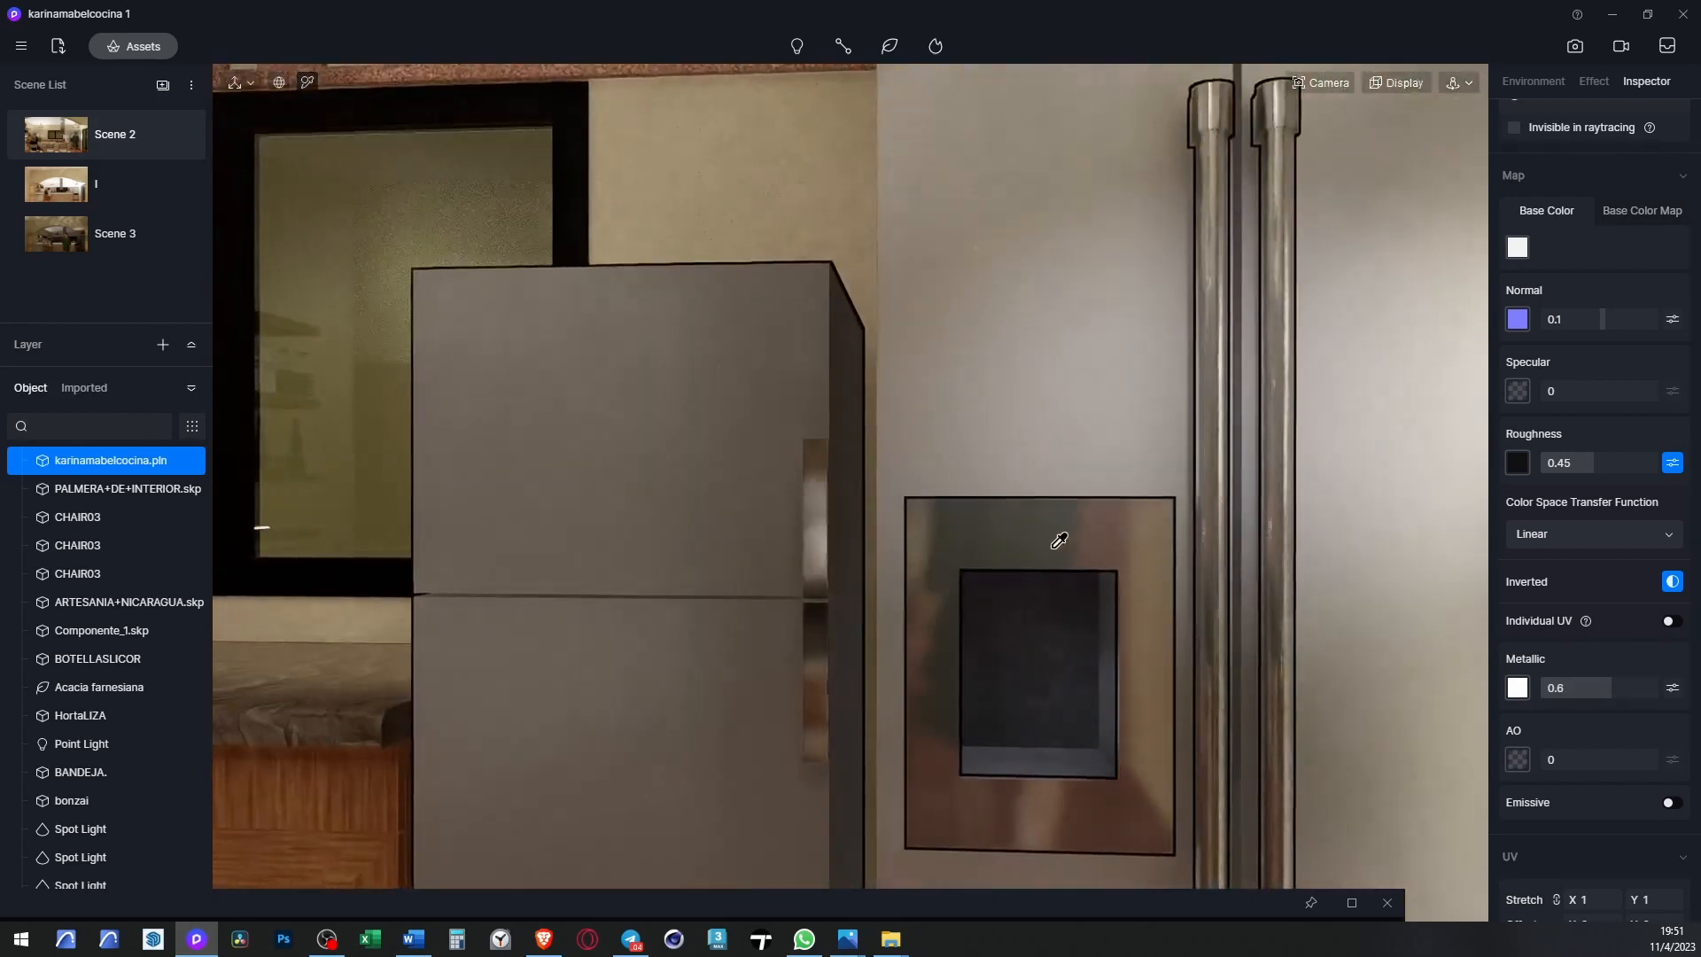
{"action": "left_click", "coordinate": [1055, 542]}
{"action": "left_click_drag", "start_coordinate": [1650, 536], "coordinate": [1660, 535]}
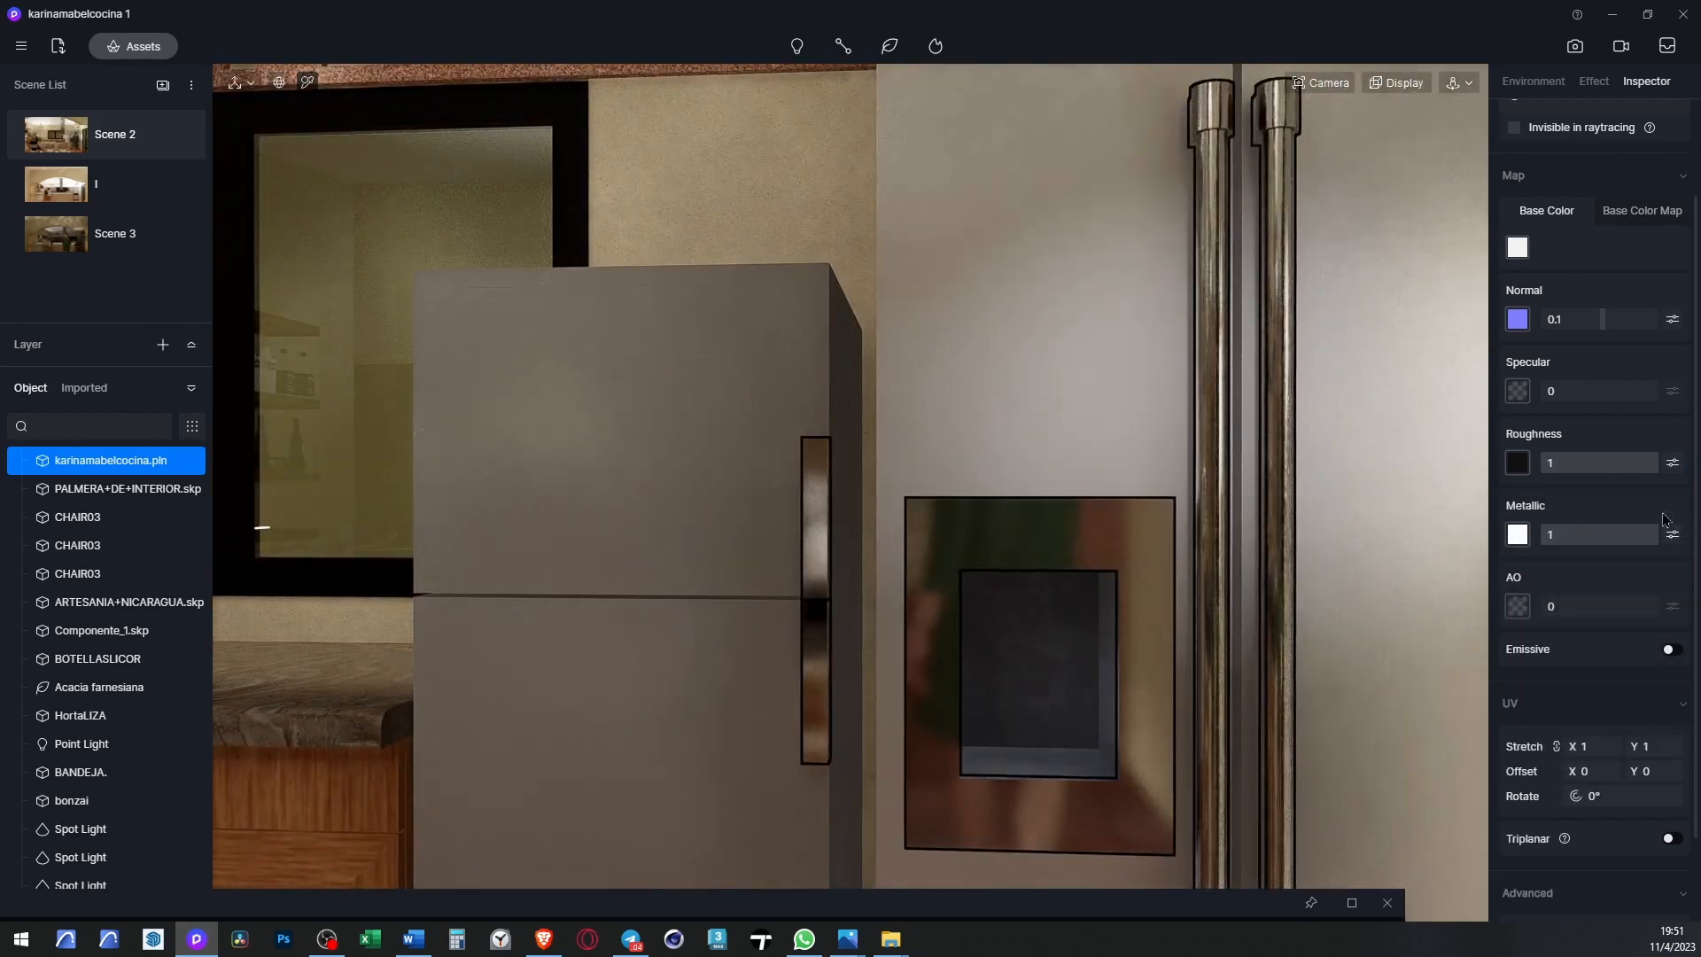
{"action": "left_click", "coordinate": [1552, 470]}
{"action": "left_click_drag", "start_coordinate": [1552, 473], "coordinate": [1565, 472]}
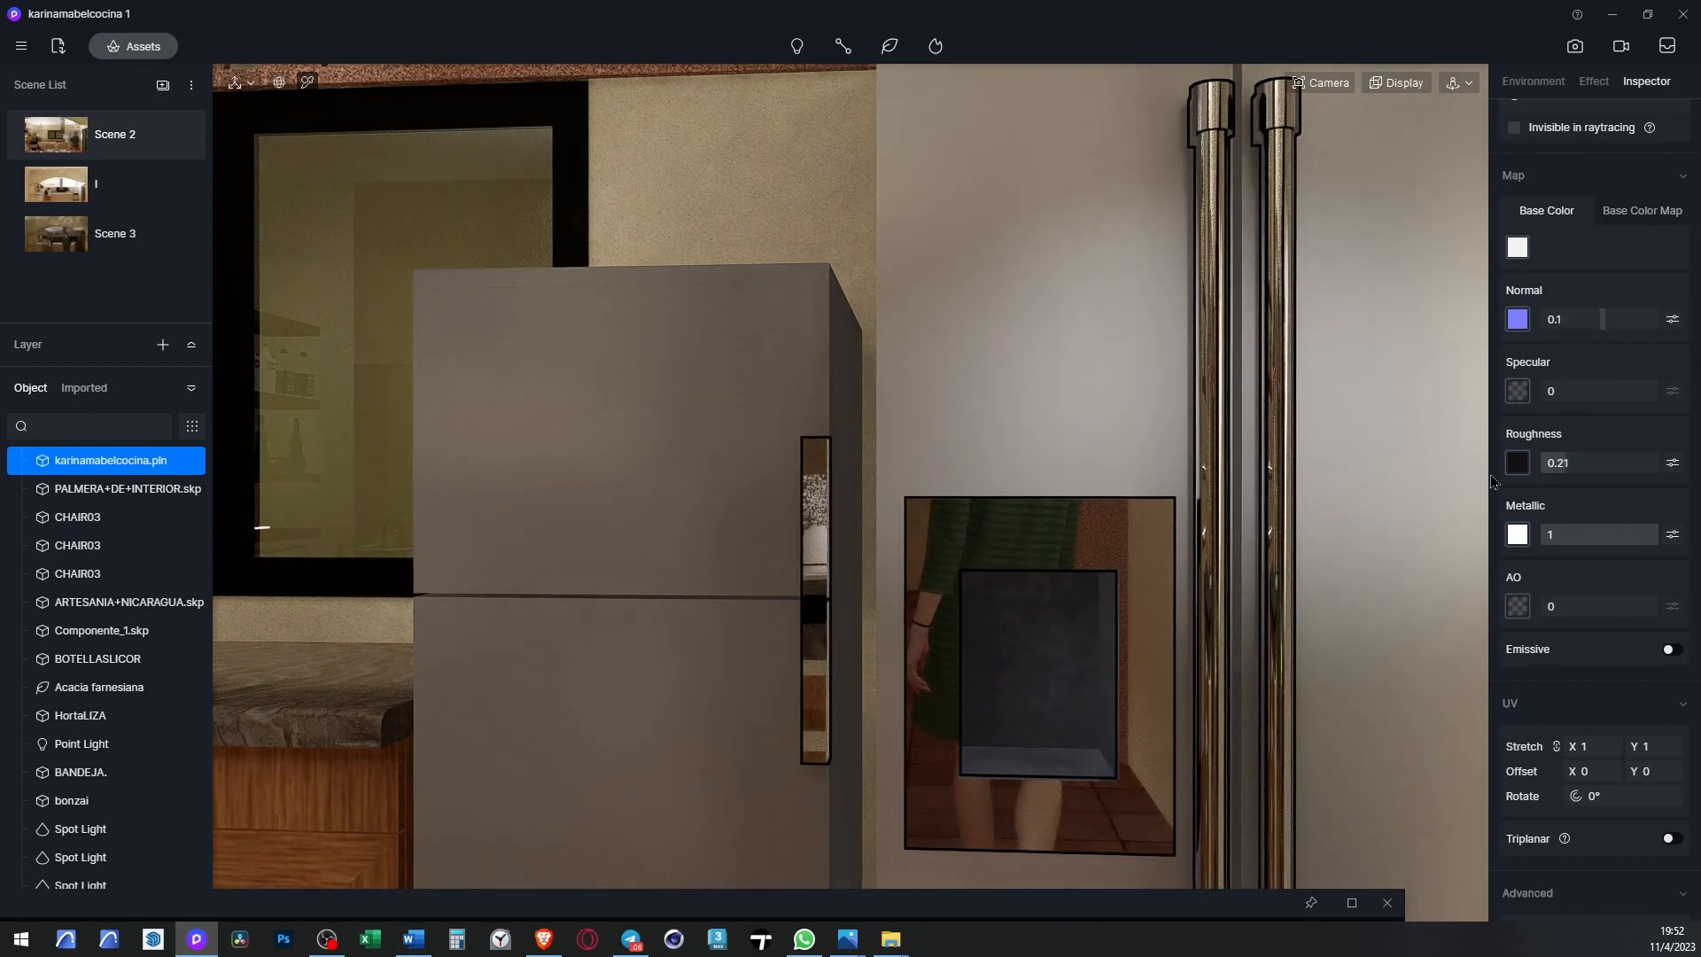
{"action": "left_click", "coordinate": [1083, 651]}
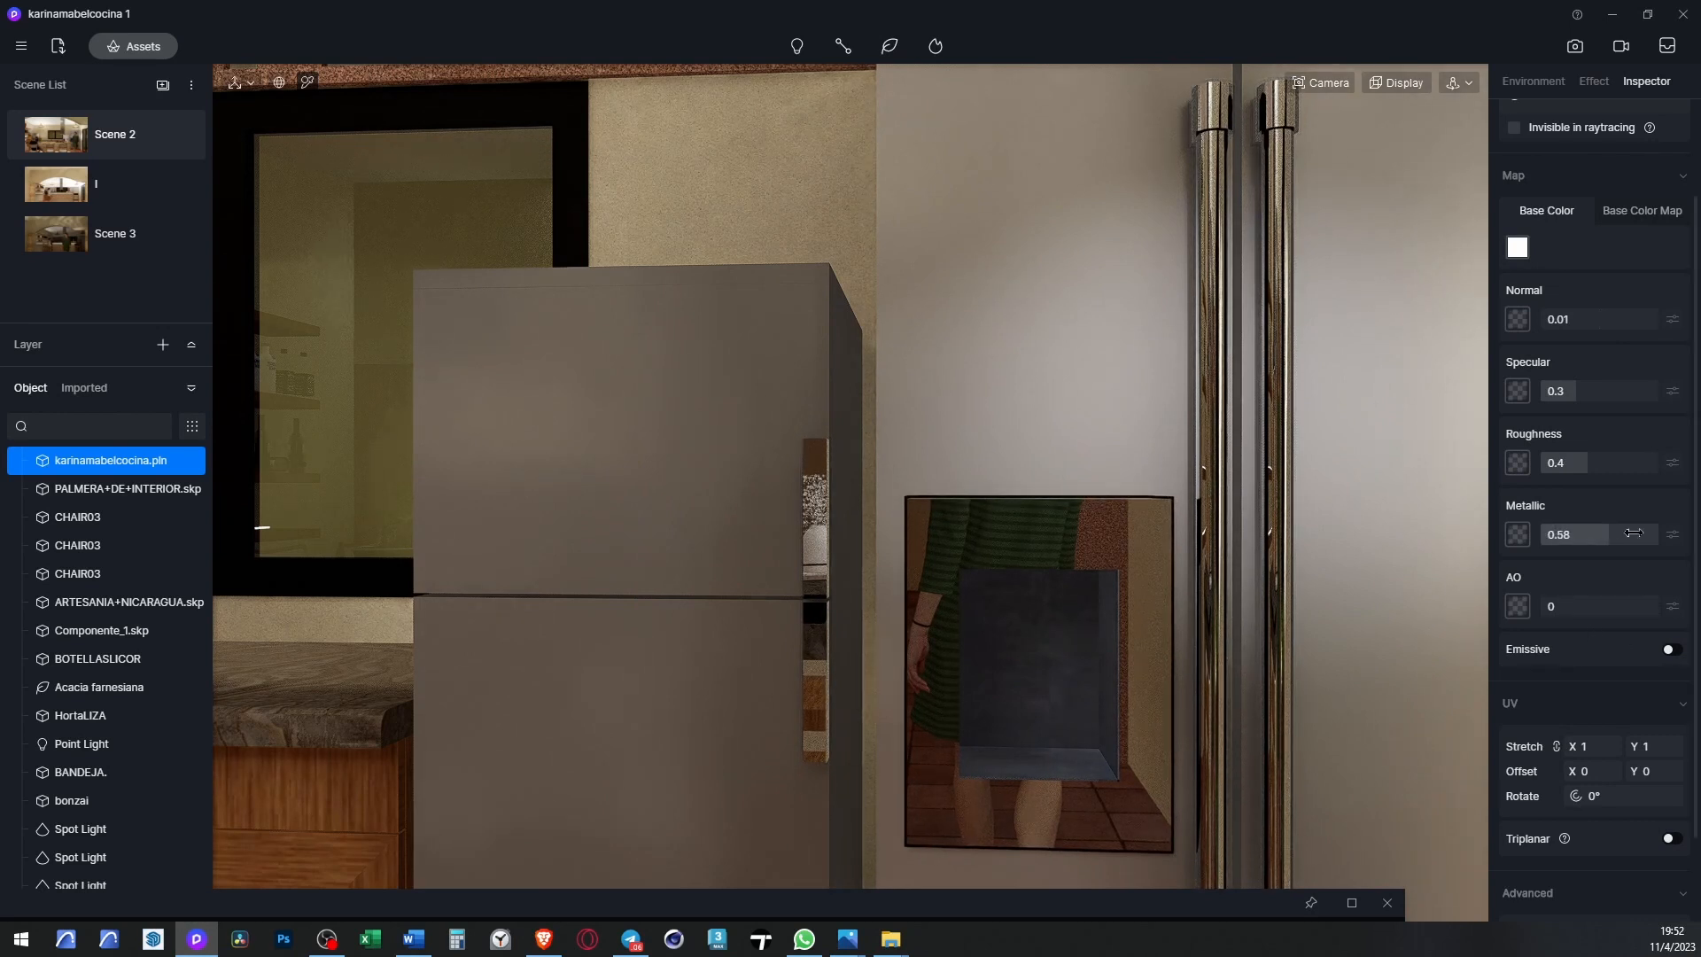
{"action": "left_click_drag", "start_coordinate": [1634, 532], "coordinate": [1659, 535]}
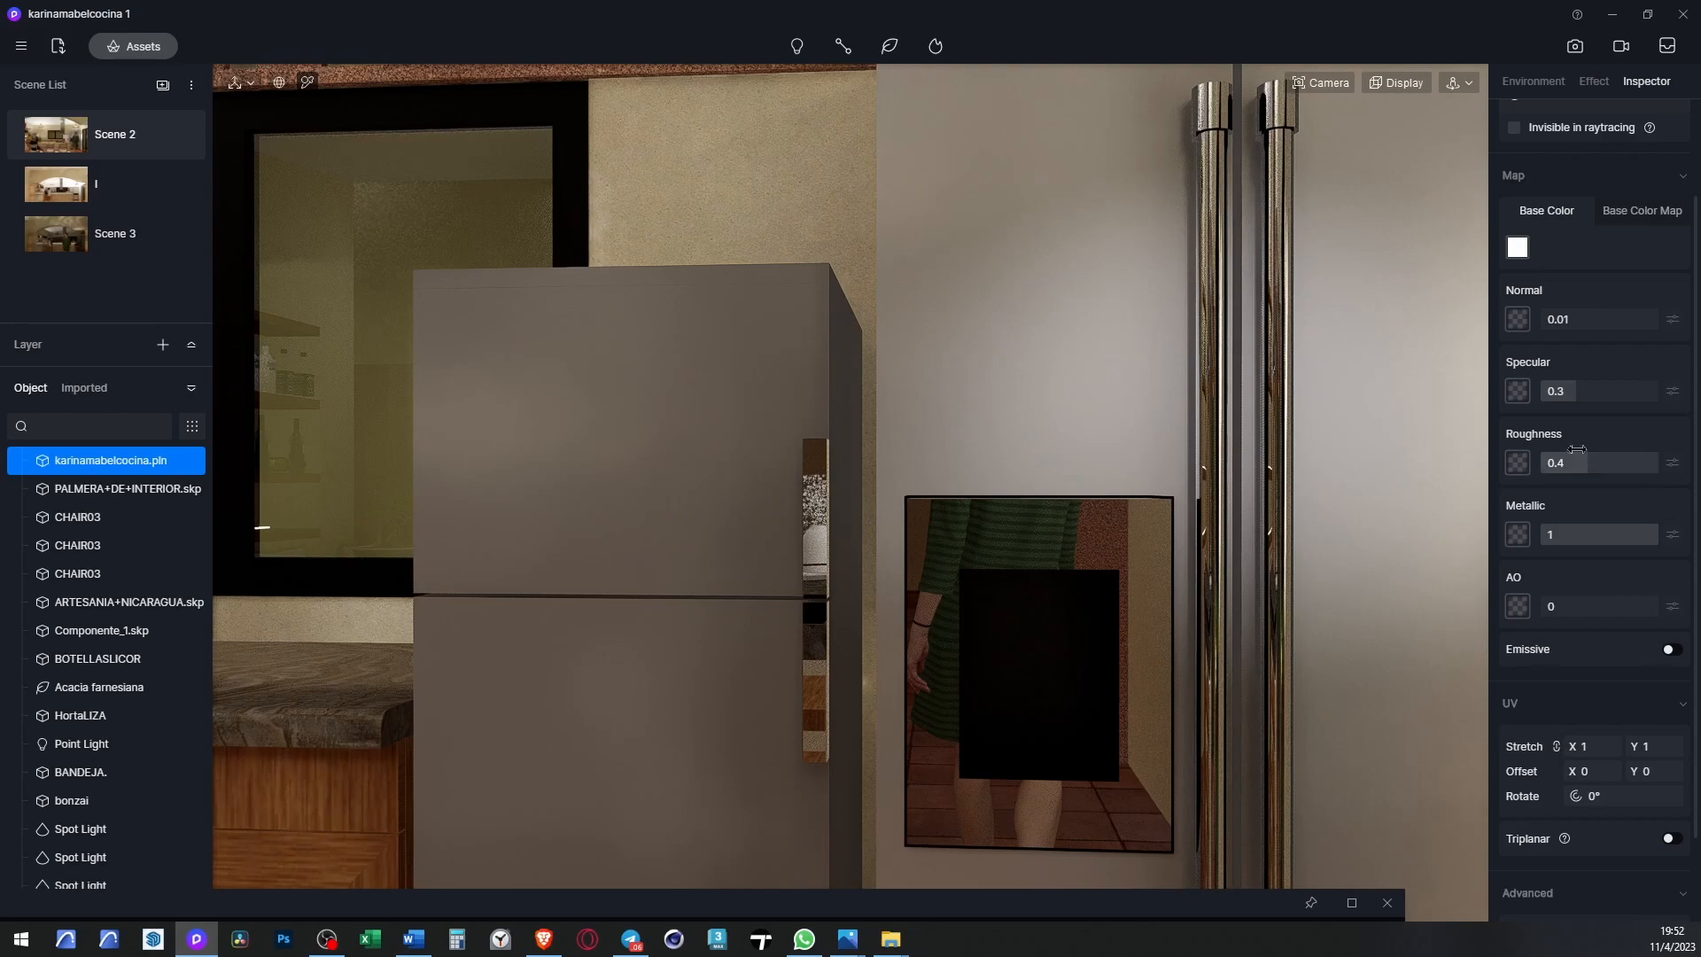
- Set the stove grates' metal to metallic 1 and roughness 0.08, and turn off its roughness map inversion
{"action": "scroll", "coordinate": [1098, 589], "scroll_direction": "down", "scroll_amount": 8}
{"action": "scroll", "coordinate": [1132, 528], "scroll_direction": "down", "scroll_amount": 3}
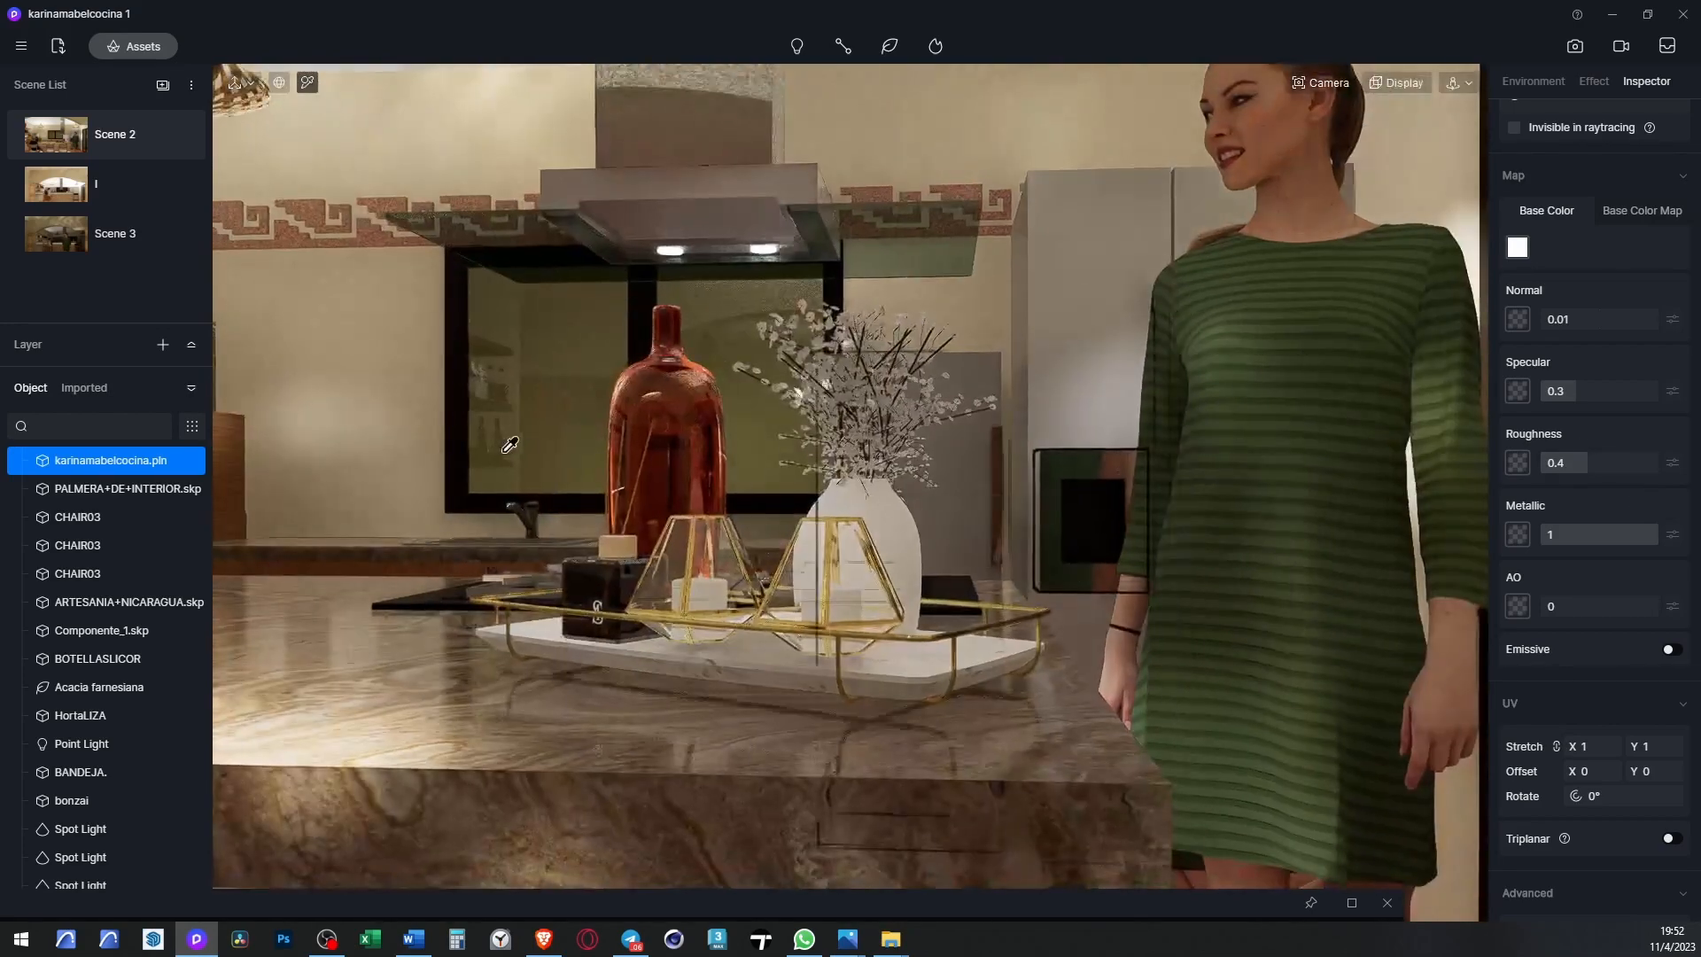
{"action": "scroll", "coordinate": [503, 461], "scroll_direction": "up", "scroll_amount": 5}
{"action": "scroll", "coordinate": [558, 731], "scroll_direction": "up", "scroll_amount": 3}
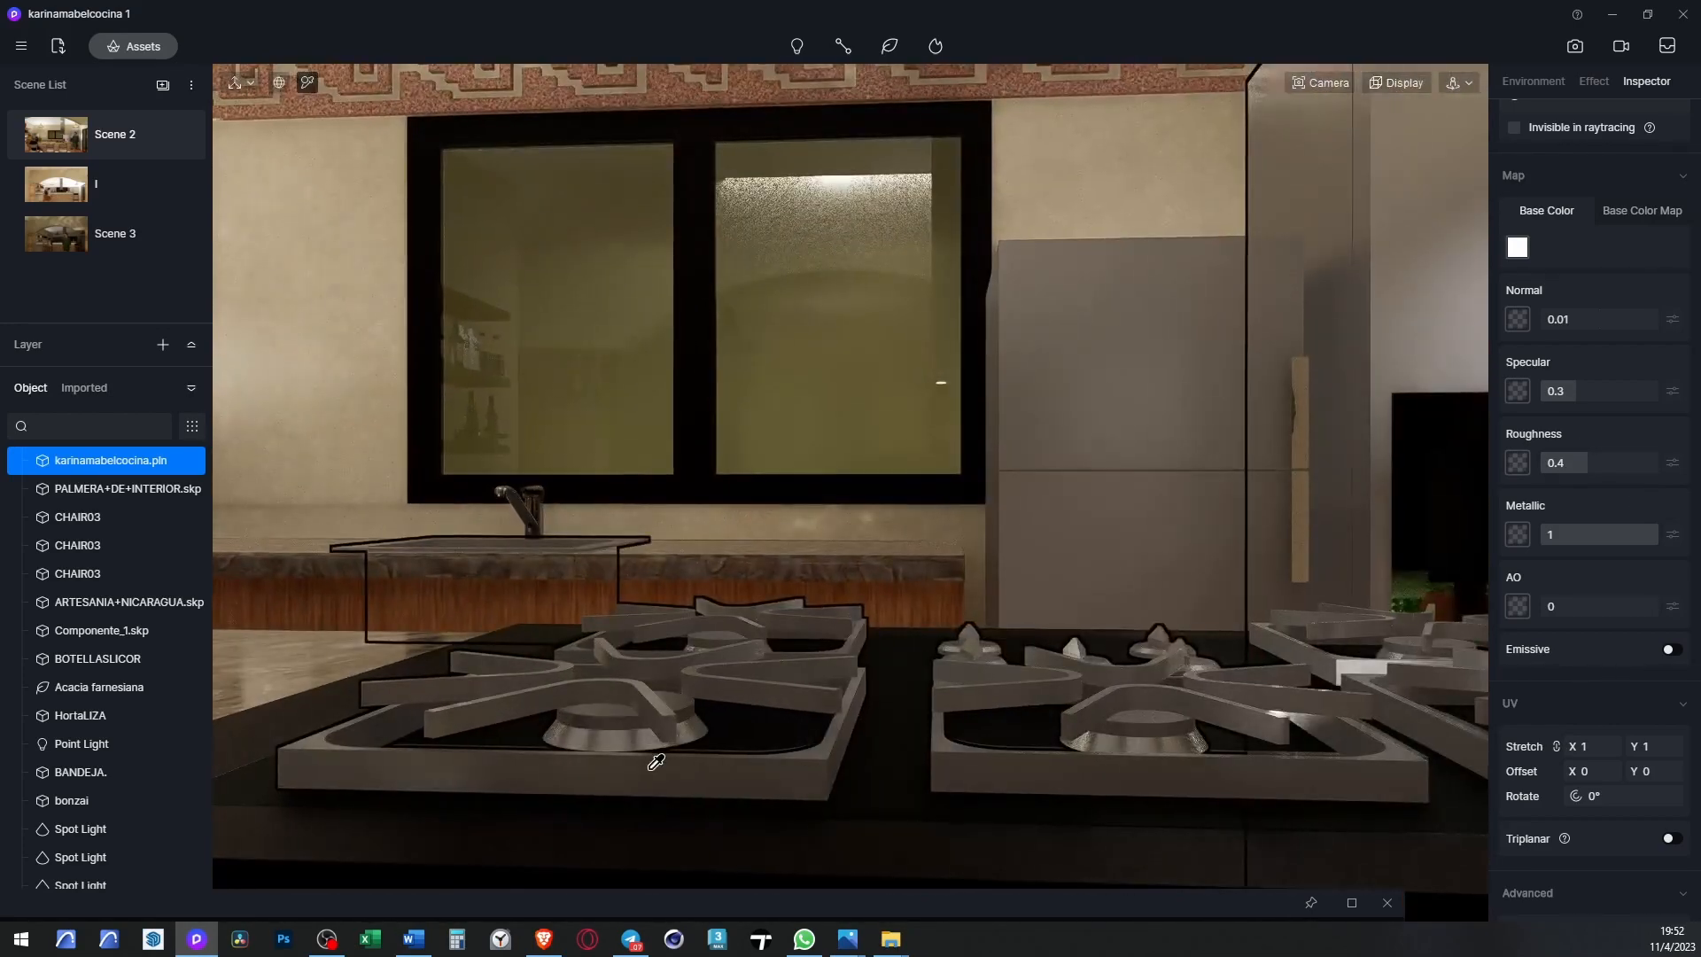
{"action": "left_click", "coordinate": [649, 768]}
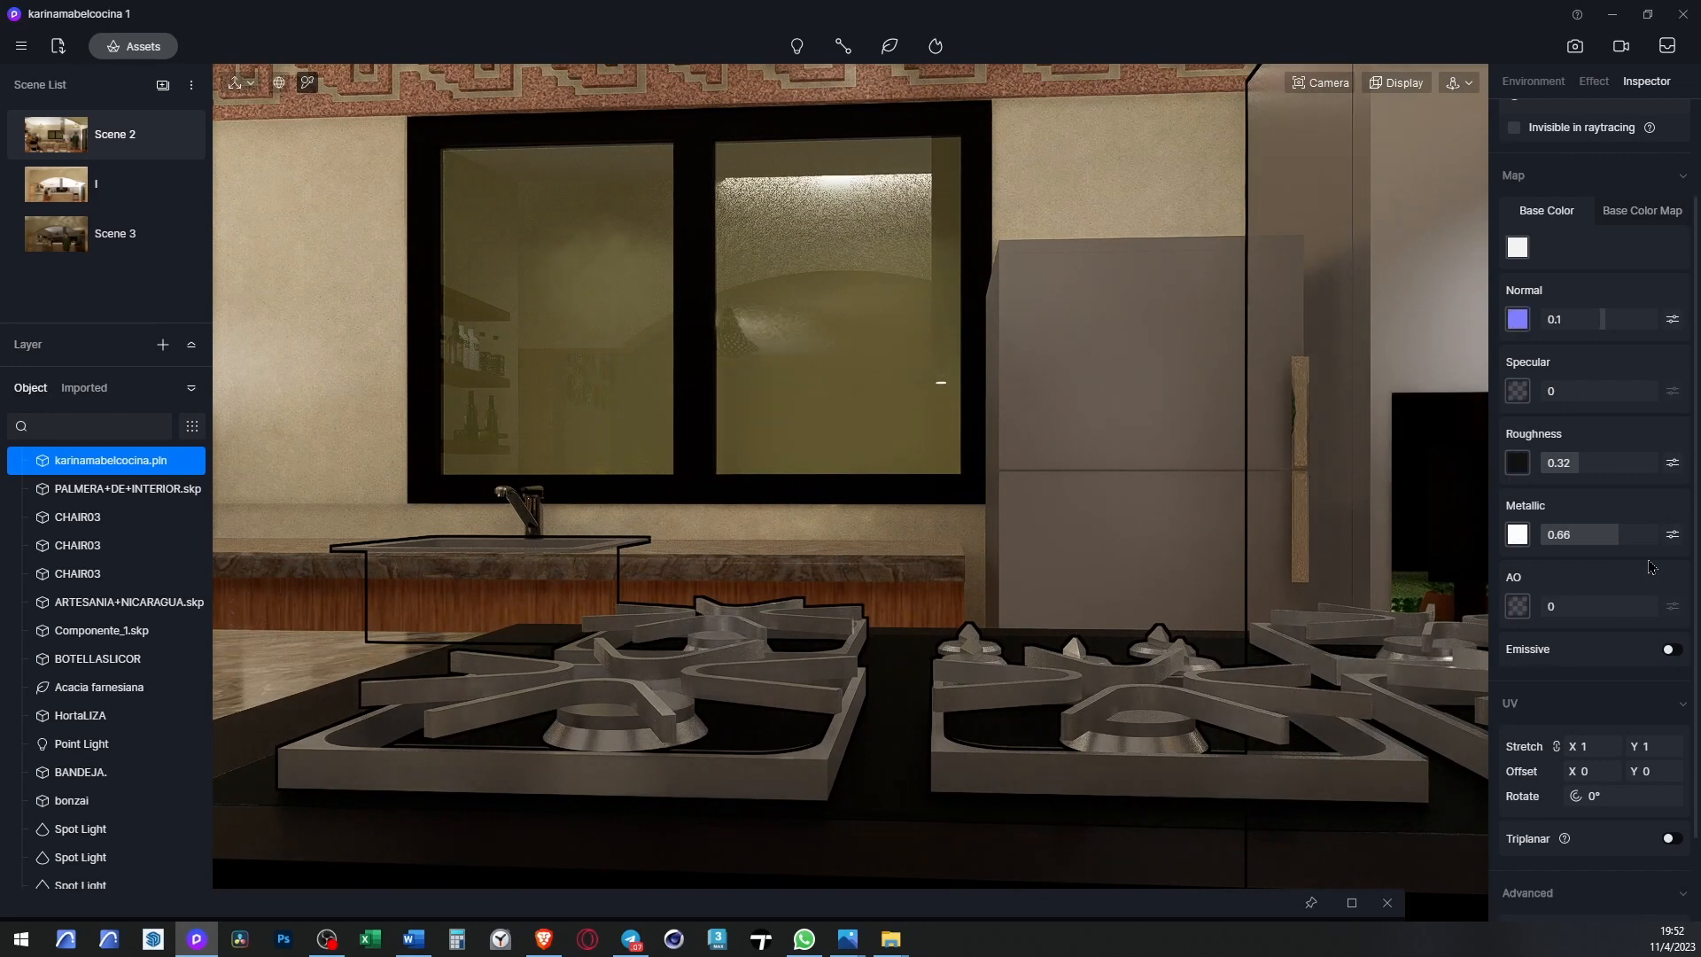
{"action": "left_click_drag", "start_coordinate": [1618, 534], "coordinate": [1675, 533]}
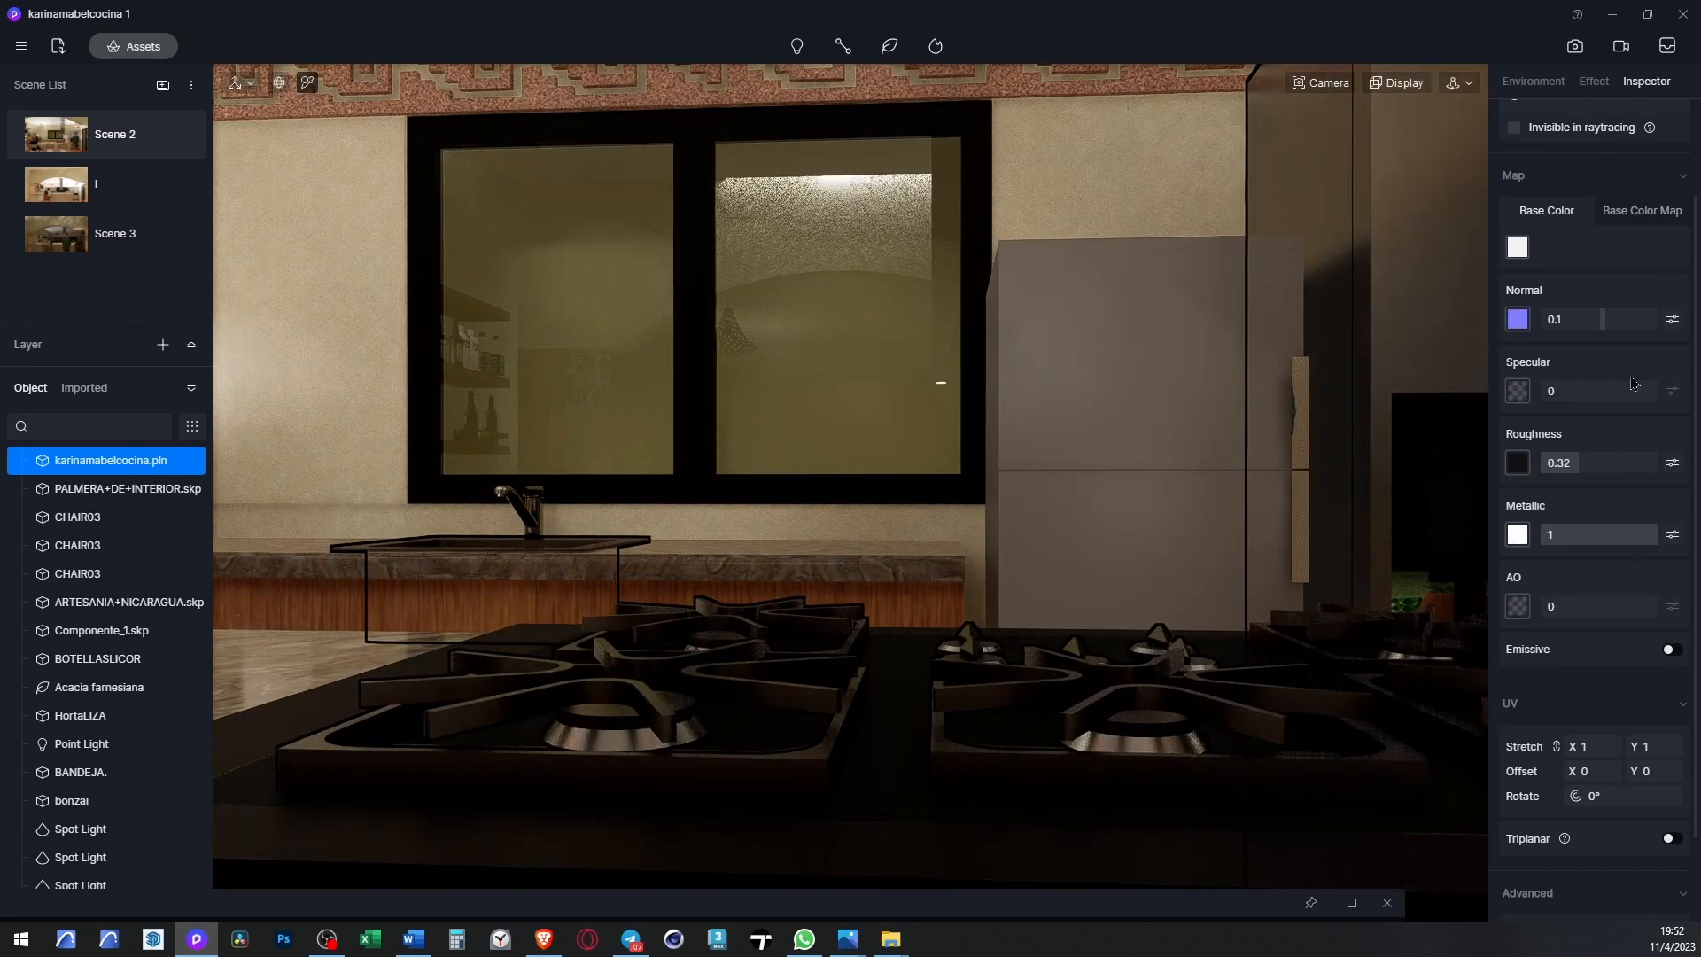
{"action": "left_click", "coordinate": [1674, 464]}
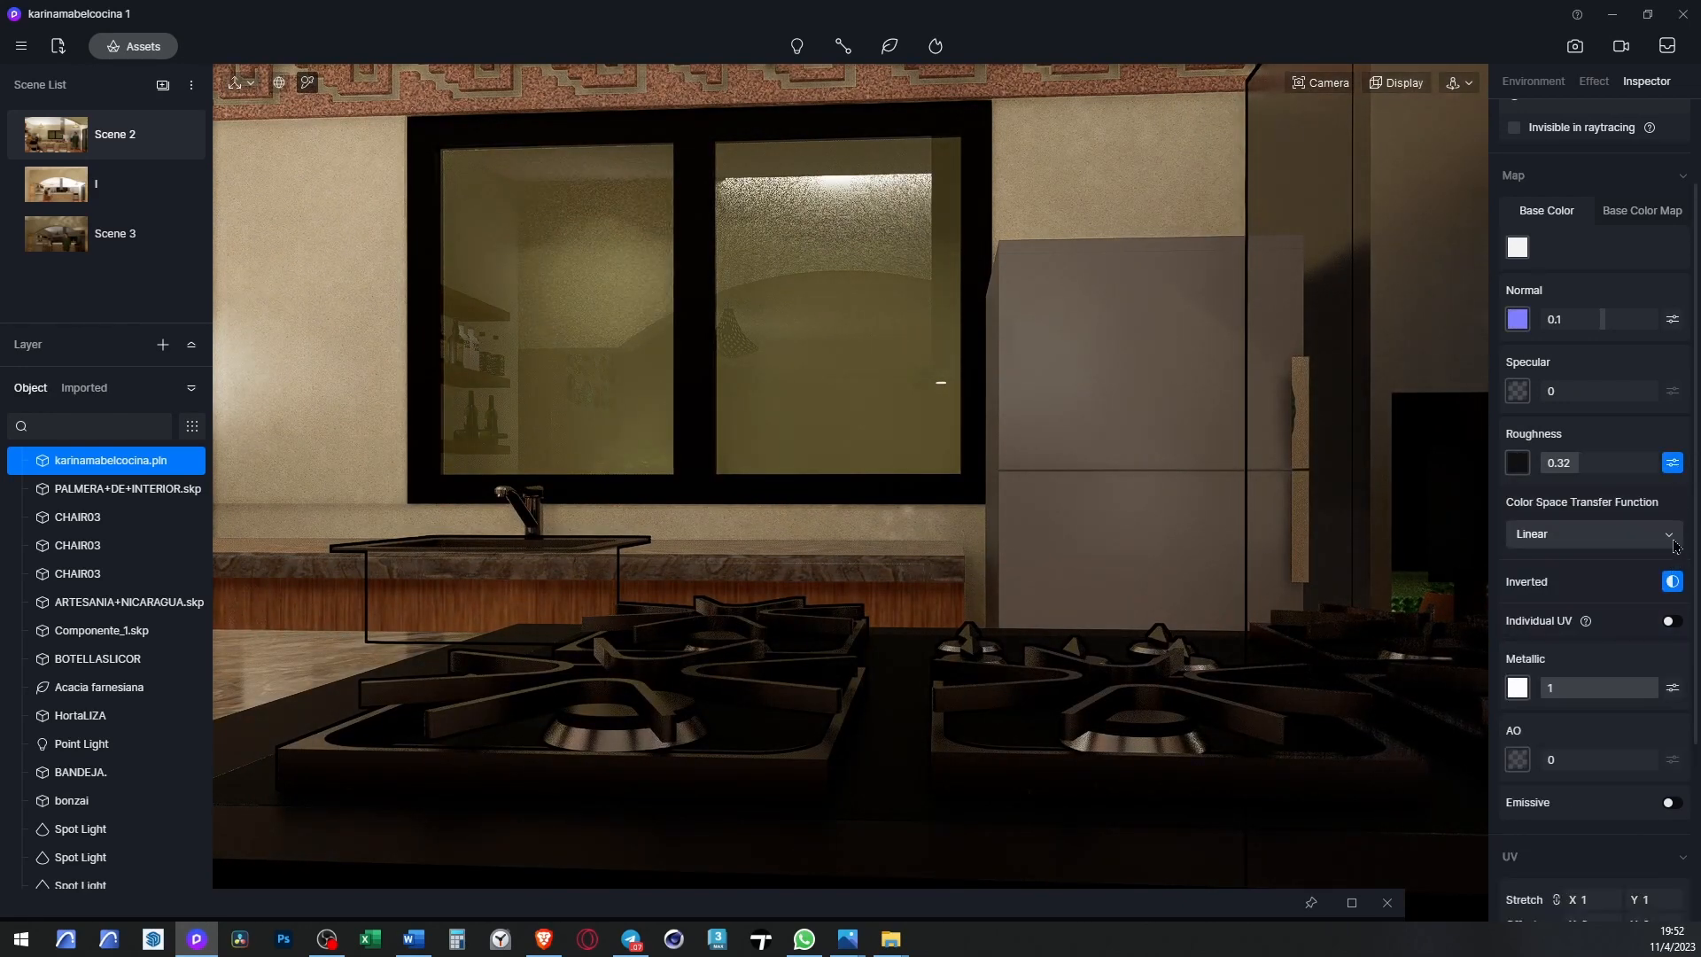
{"action": "left_click", "coordinate": [1673, 582]}
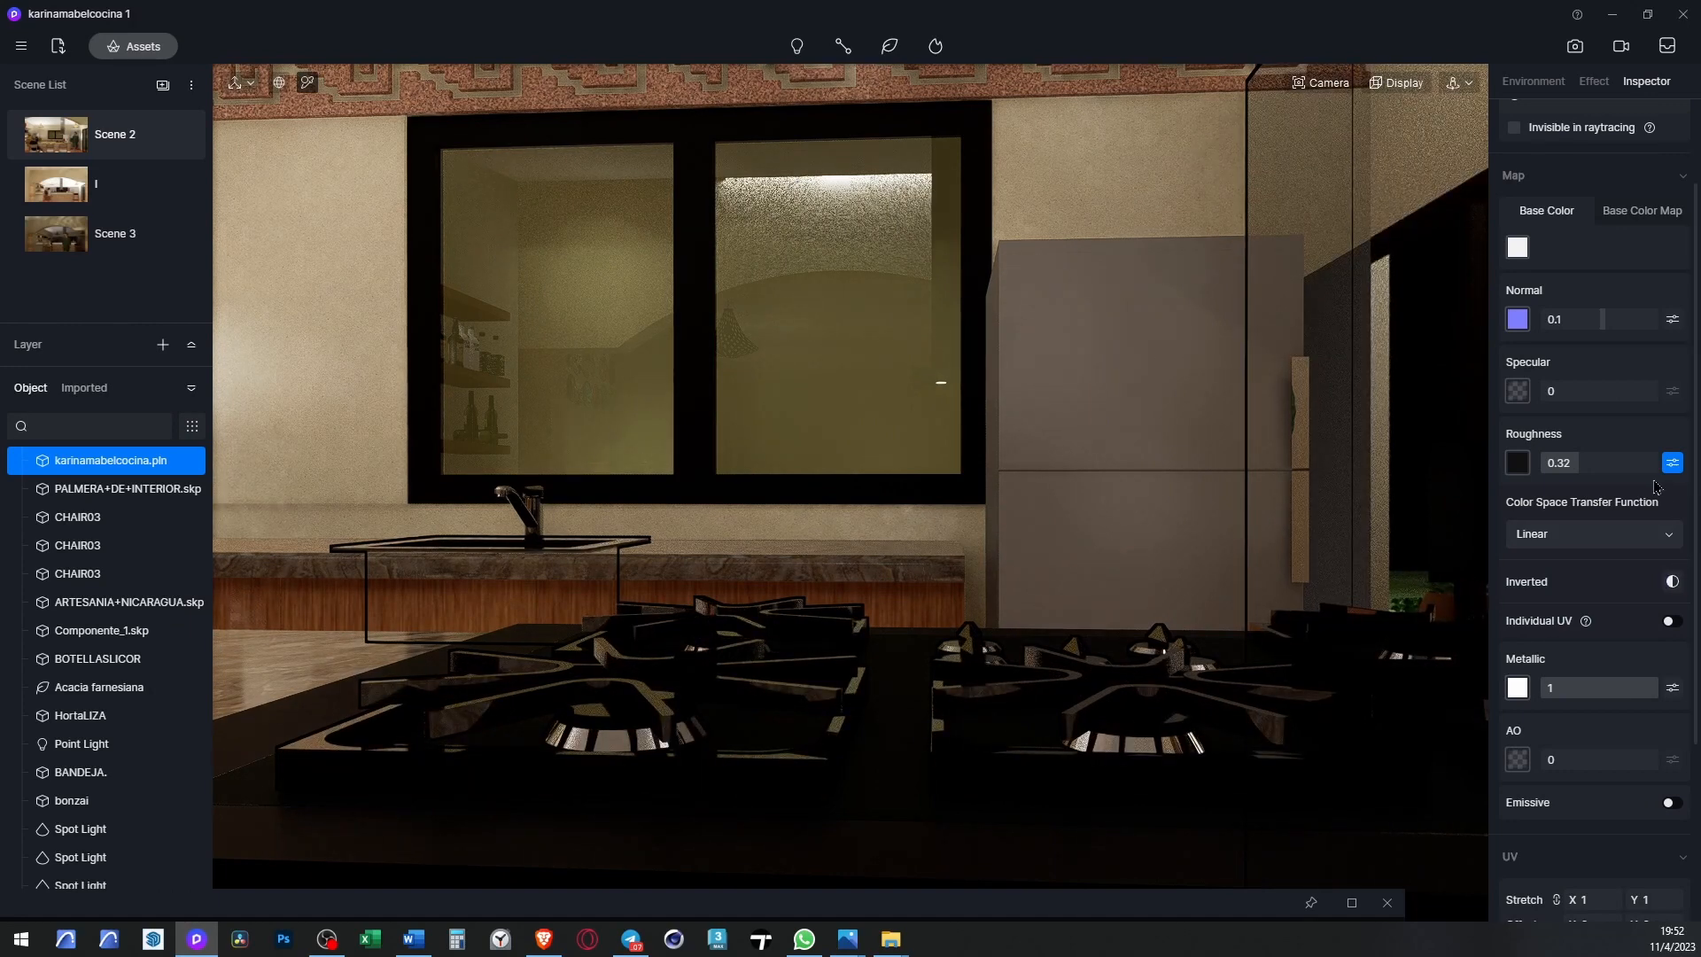
{"action": "left_click_drag", "start_coordinate": [1562, 466], "coordinate": [1553, 467]}
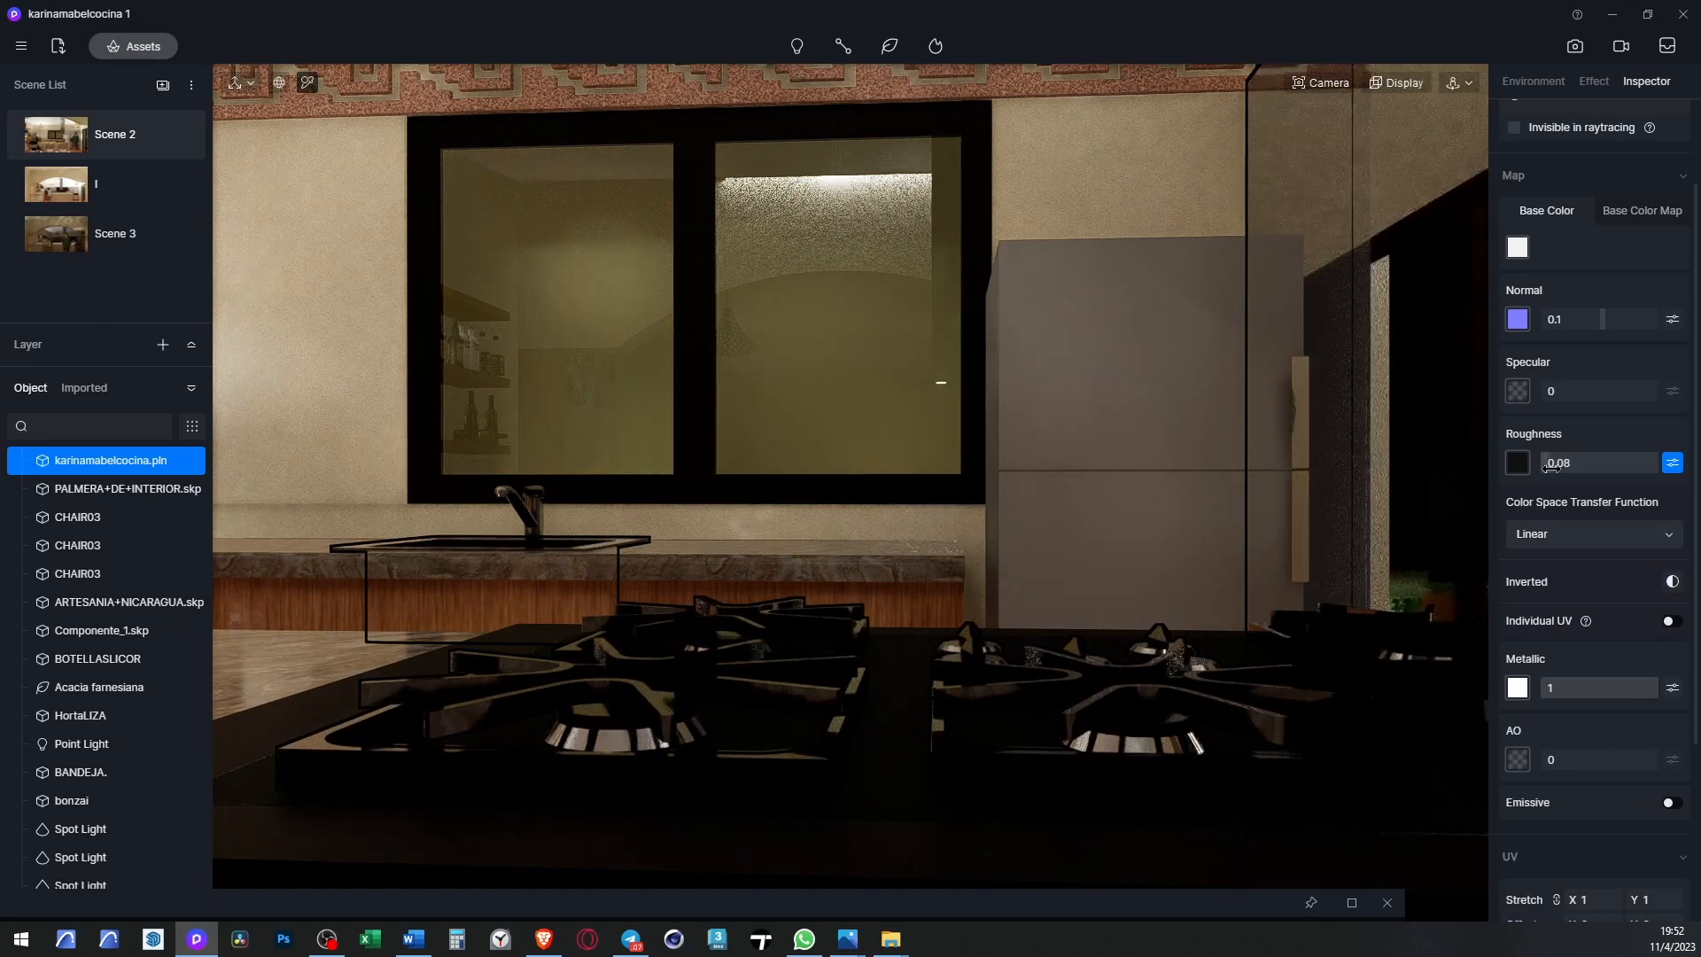
- Make the cooktop's black base glossier with metallic 0, roughness 0.14 and specular 0.74
{"action": "scroll", "coordinate": [524, 723], "scroll_direction": "down", "scroll_amount": 3}
{"action": "scroll", "coordinate": [523, 723], "scroll_direction": "up", "scroll_amount": 2}
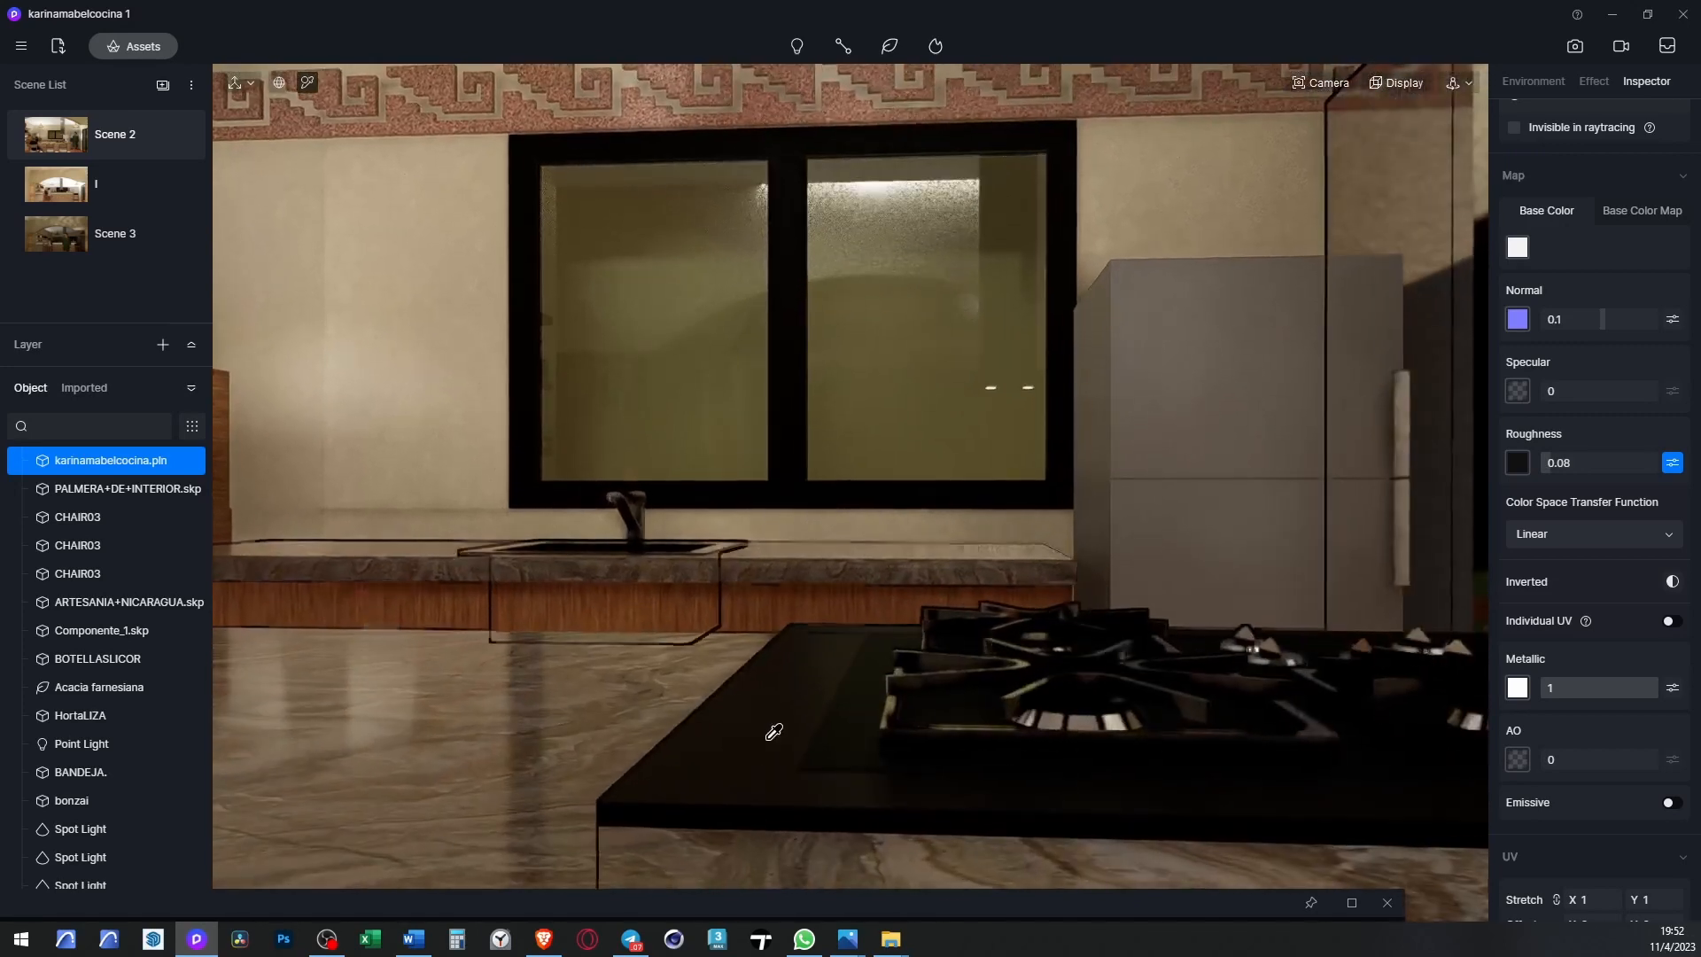
{"action": "left_click", "coordinate": [771, 740]}
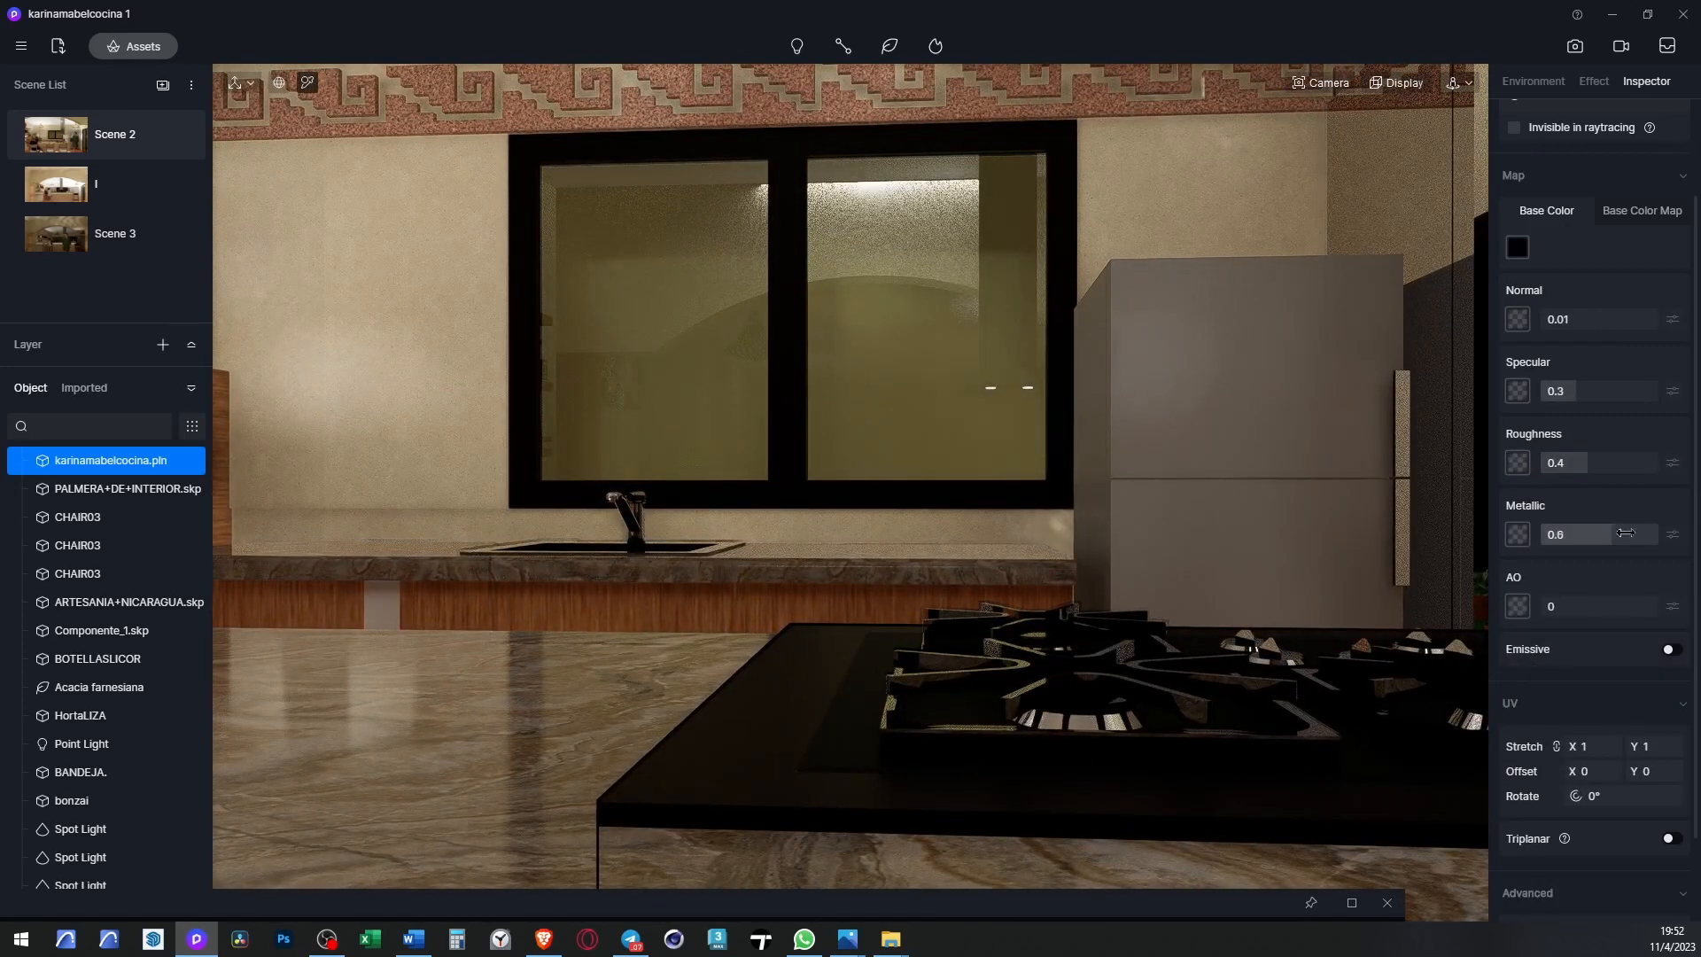
{"action": "left_click_drag", "start_coordinate": [1626, 532], "coordinate": [1540, 549]}
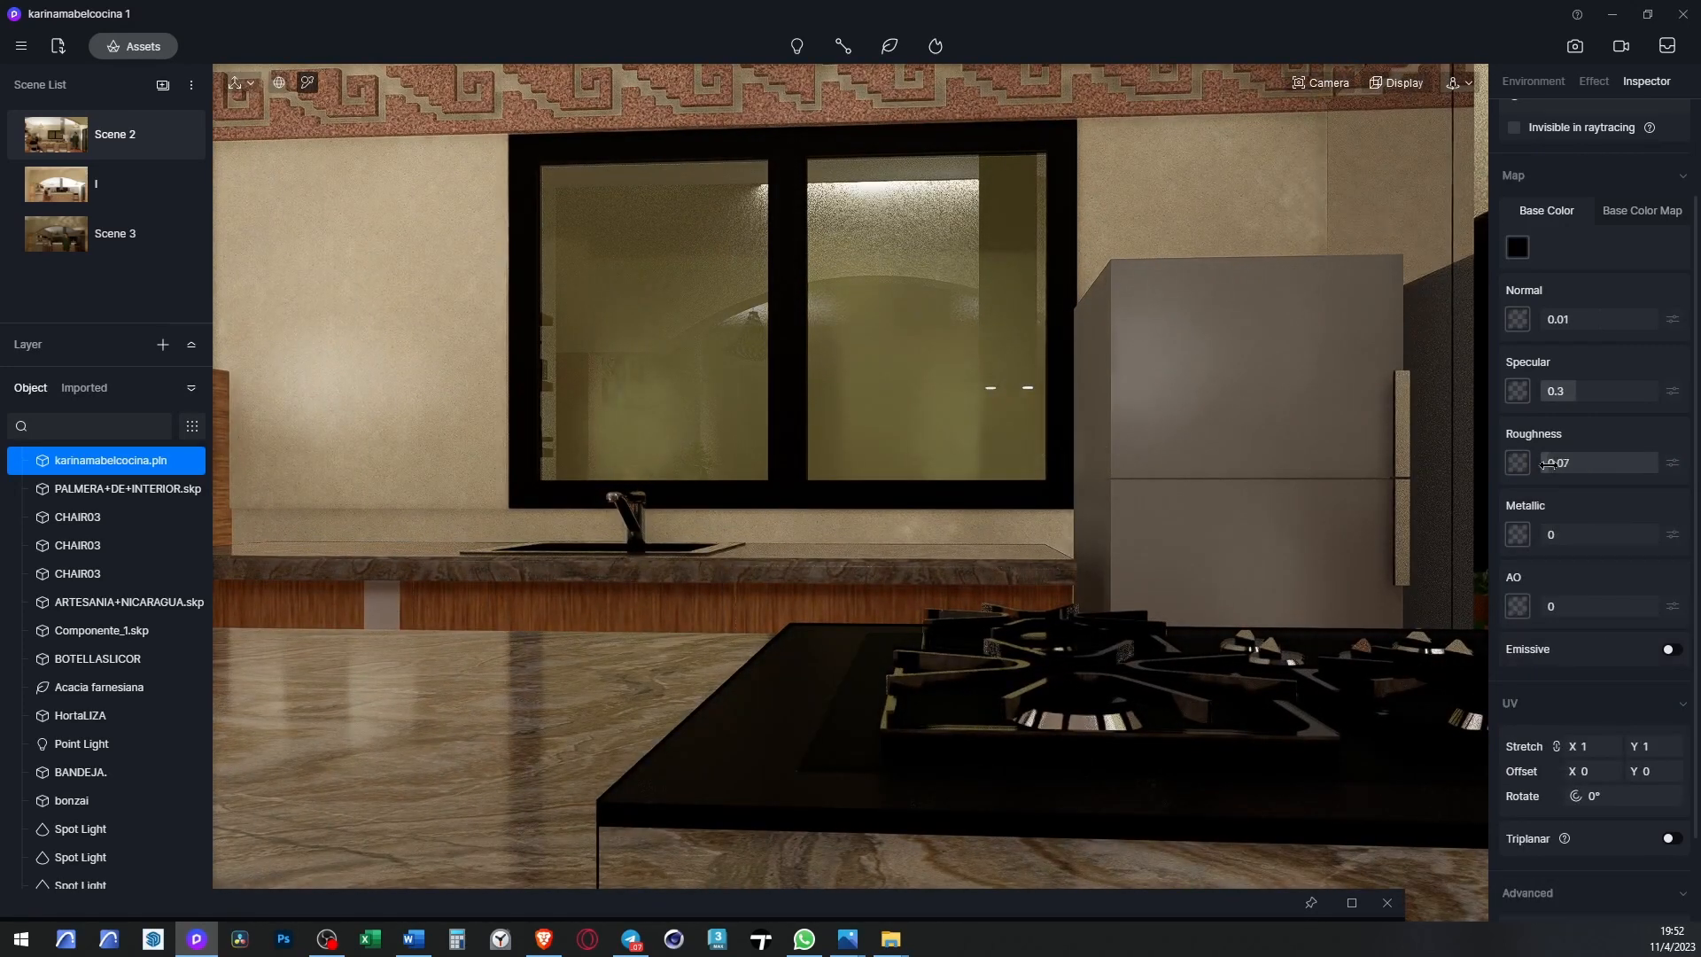
{"action": "left_click_drag", "start_coordinate": [1546, 464], "coordinate": [1554, 464]}
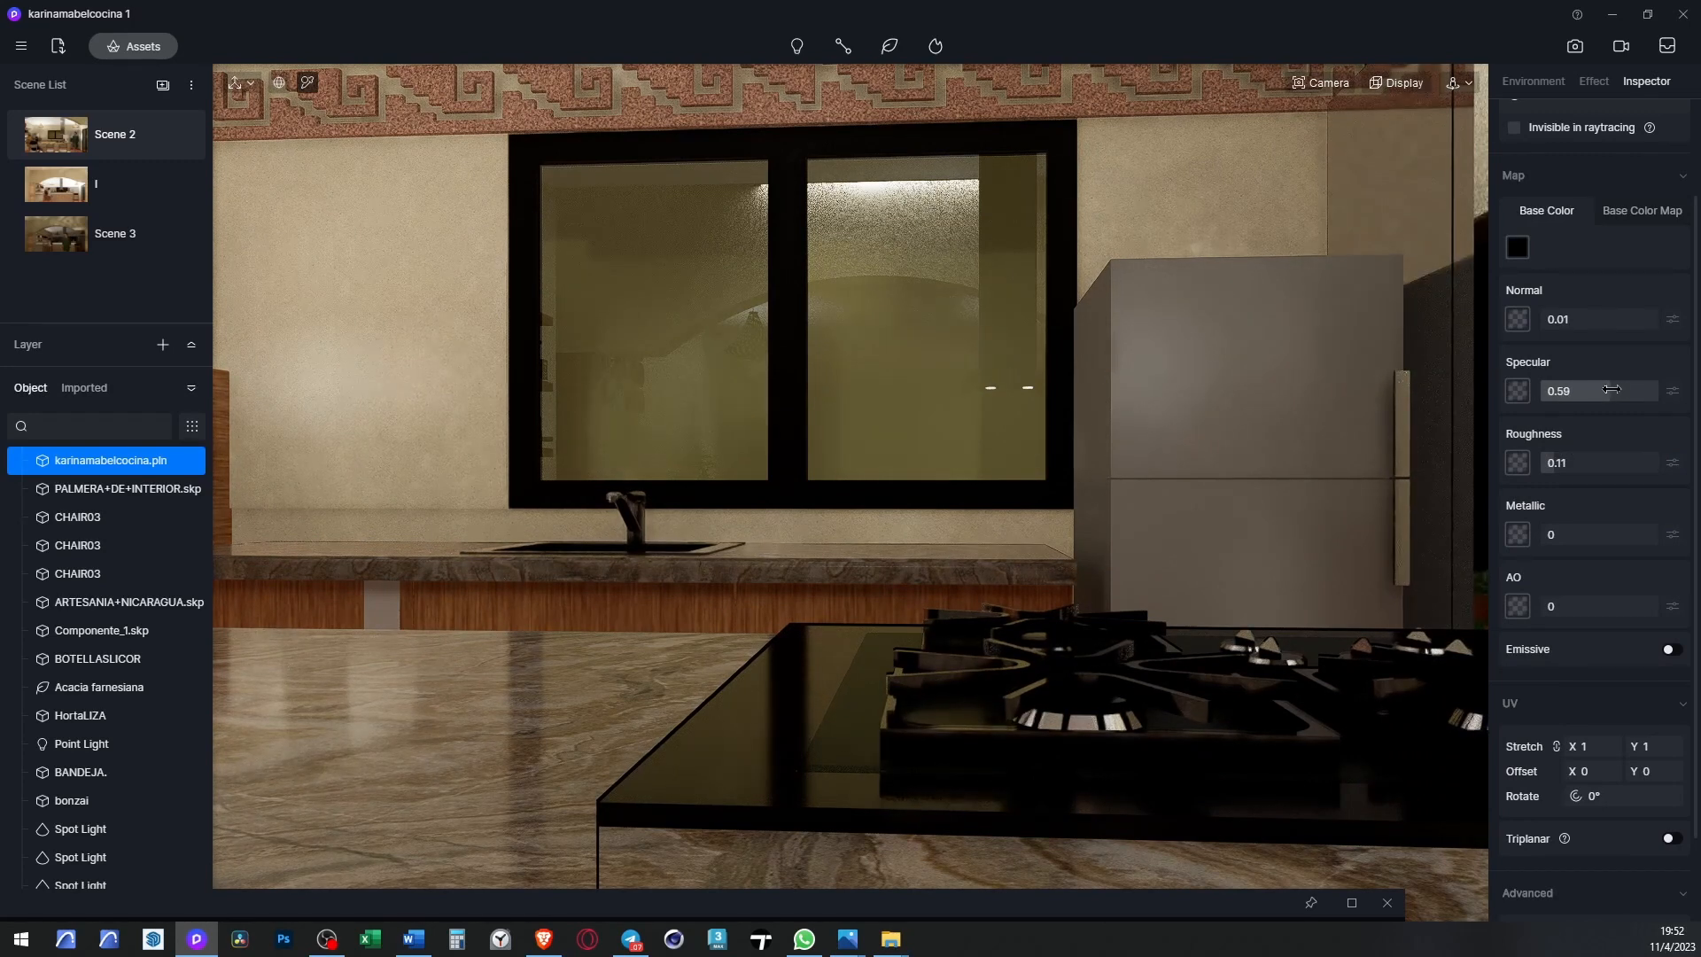
{"action": "left_click_drag", "start_coordinate": [1555, 474], "coordinate": [1558, 474]}
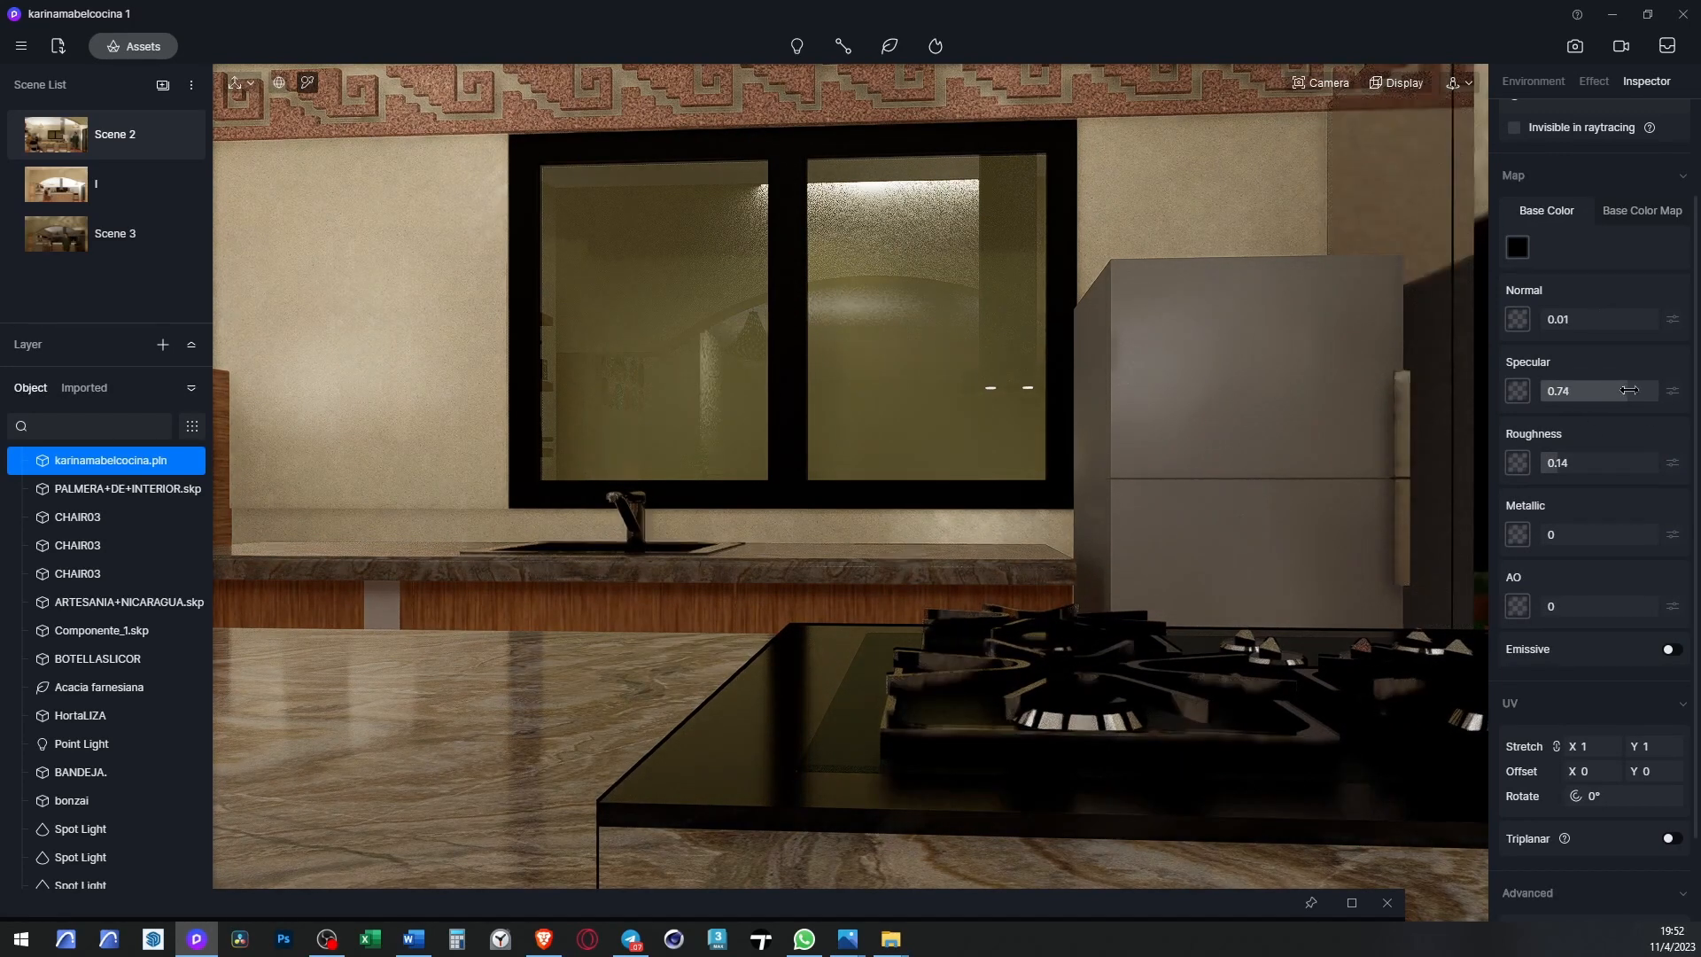
- Set the roughness of the cooktop's transparent glass material to 0.74, after trying 0.41
{"action": "left_click", "coordinate": [866, 720]}
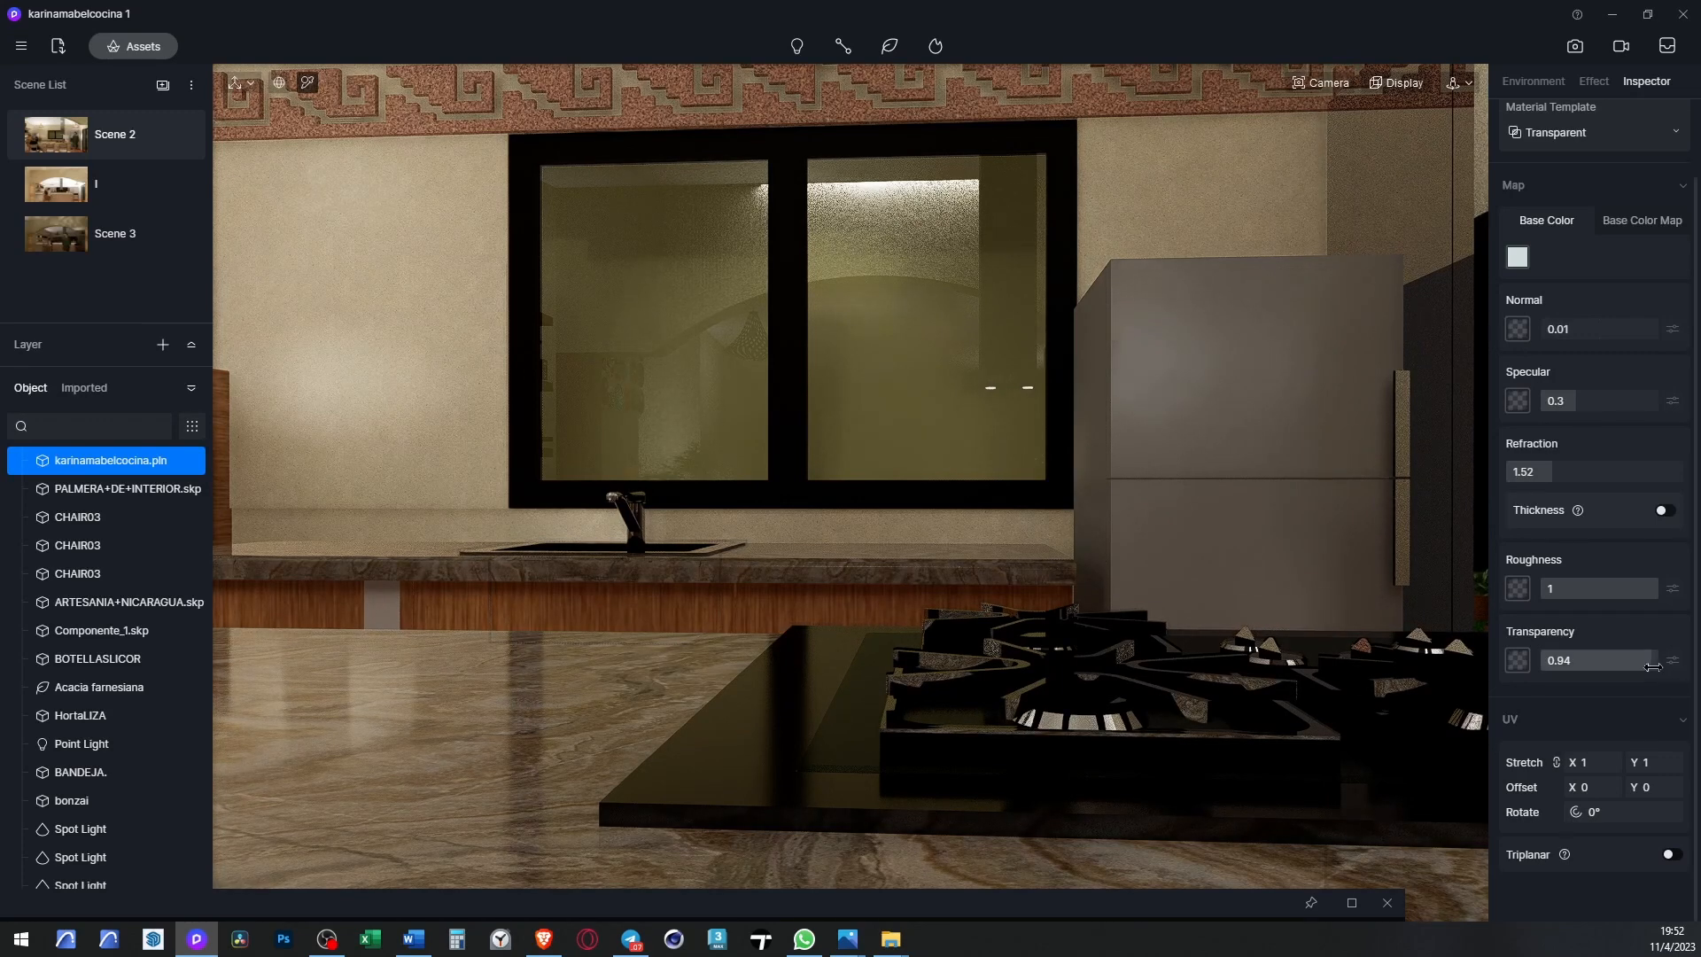
{"action": "left_click_drag", "start_coordinate": [1653, 589], "coordinate": [1559, 592]}
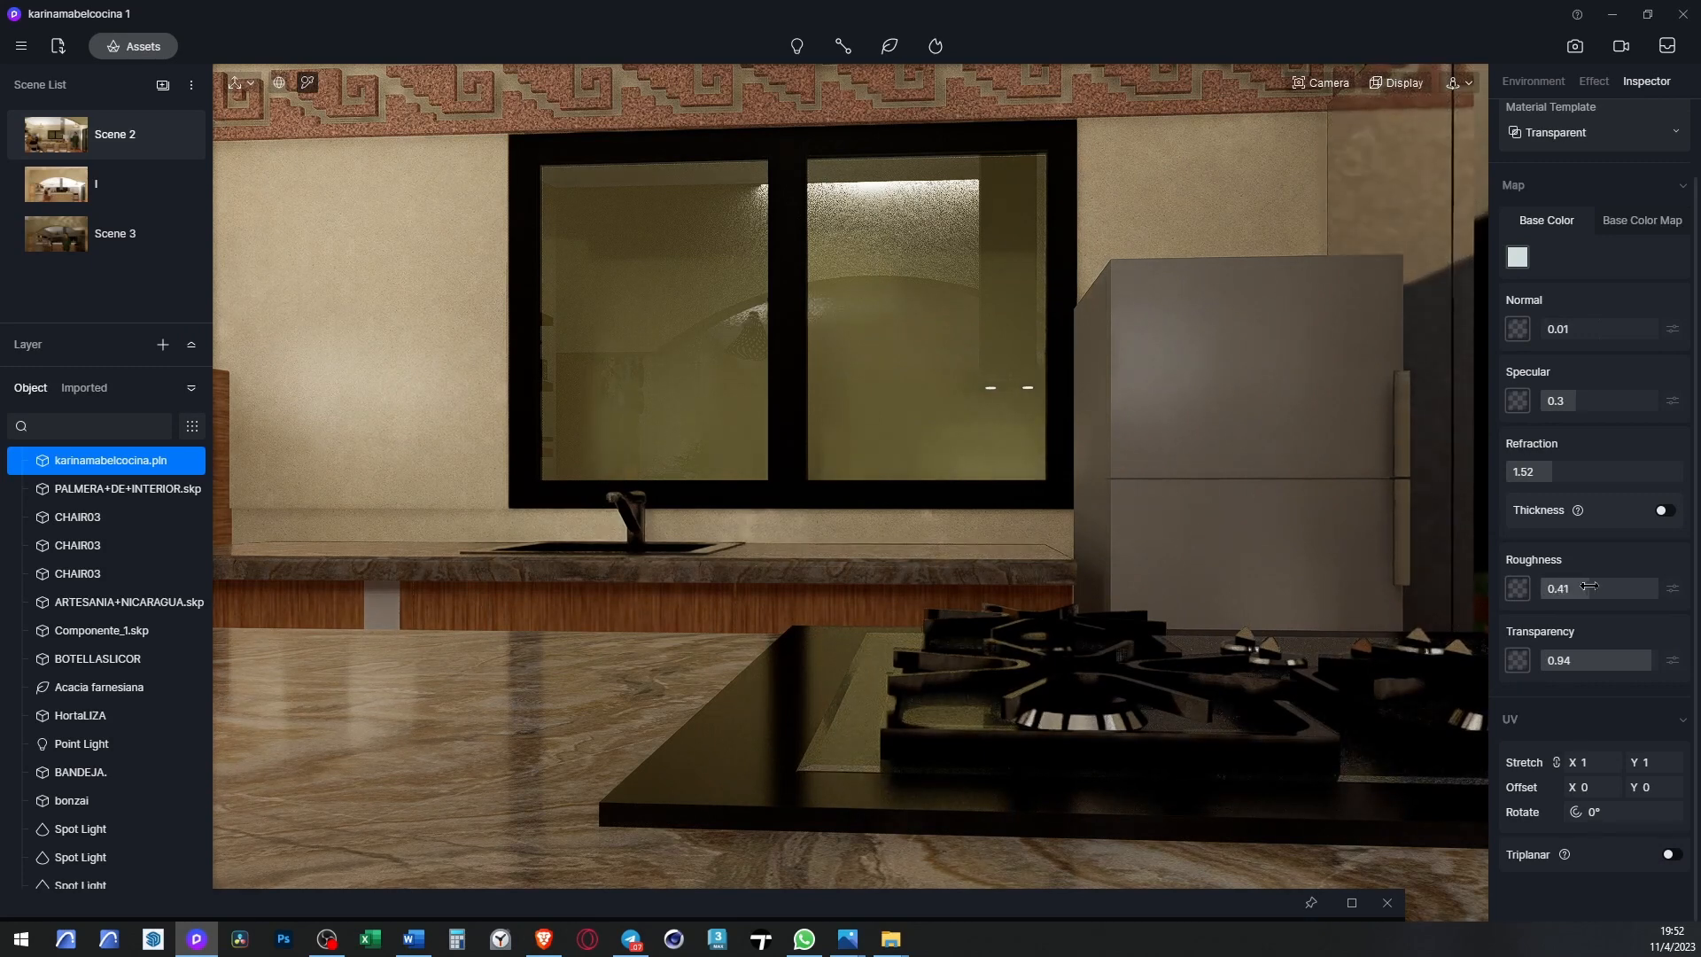
{"action": "left_click", "coordinate": [1624, 588]}
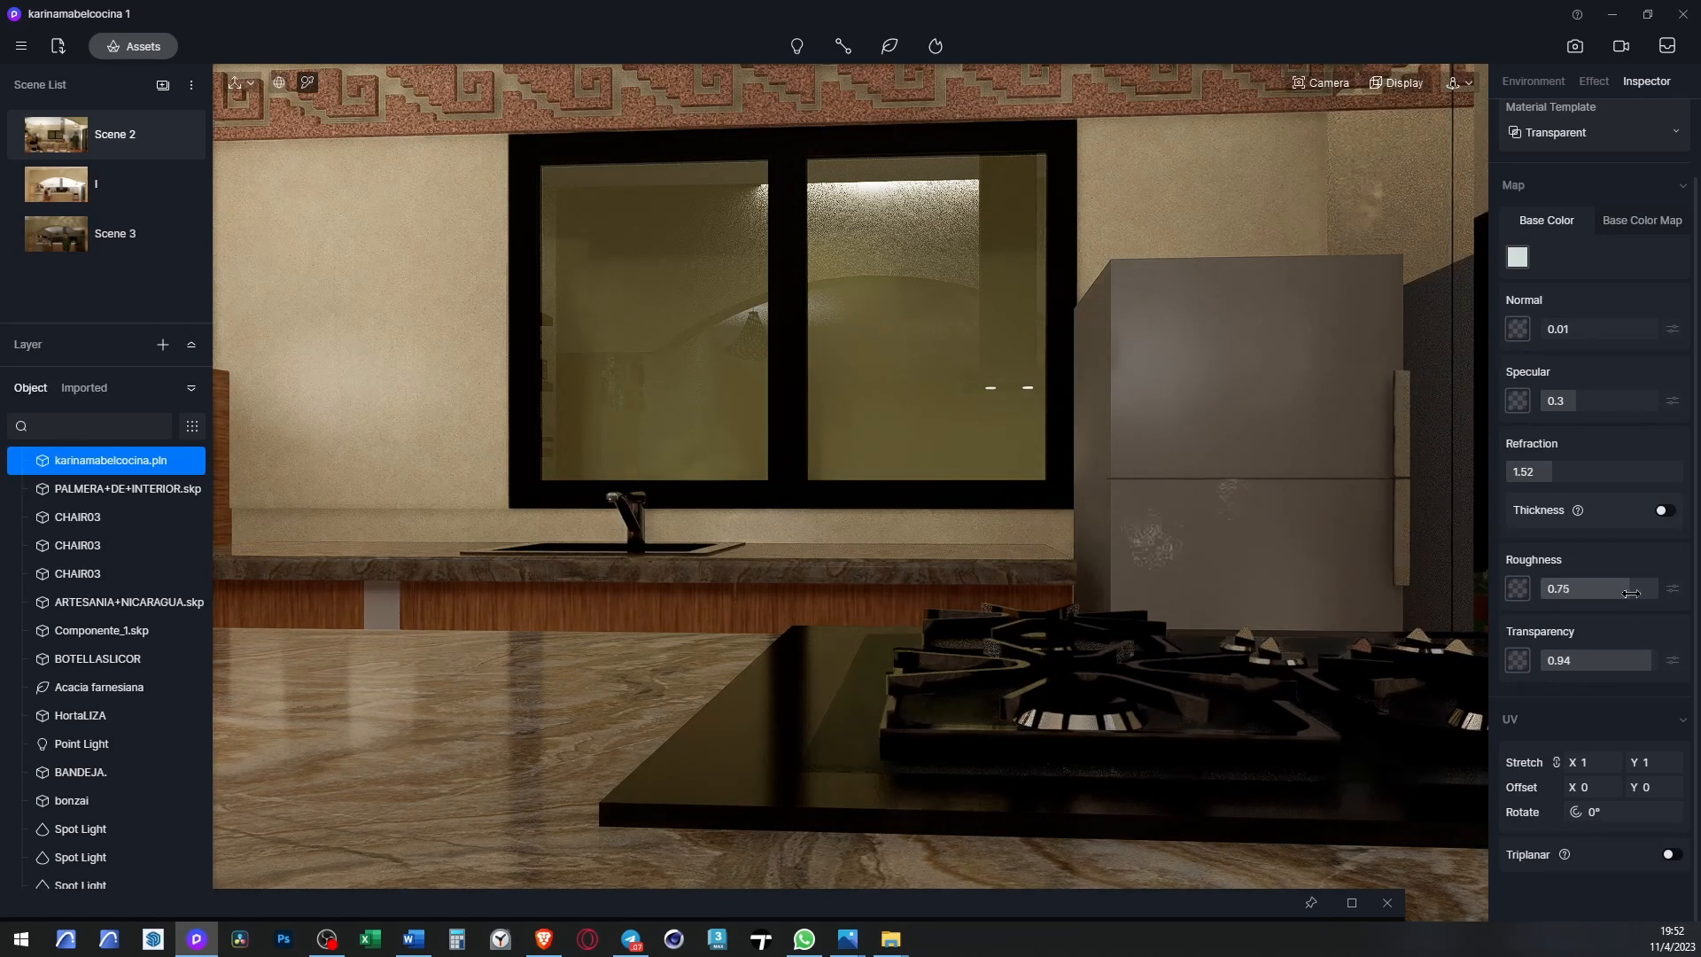
- Switch the material template of the light bulb inside the pendant lamp from Transparent to Custom
{"action": "scroll", "coordinate": [1099, 611], "scroll_direction": "down", "scroll_amount": 8}
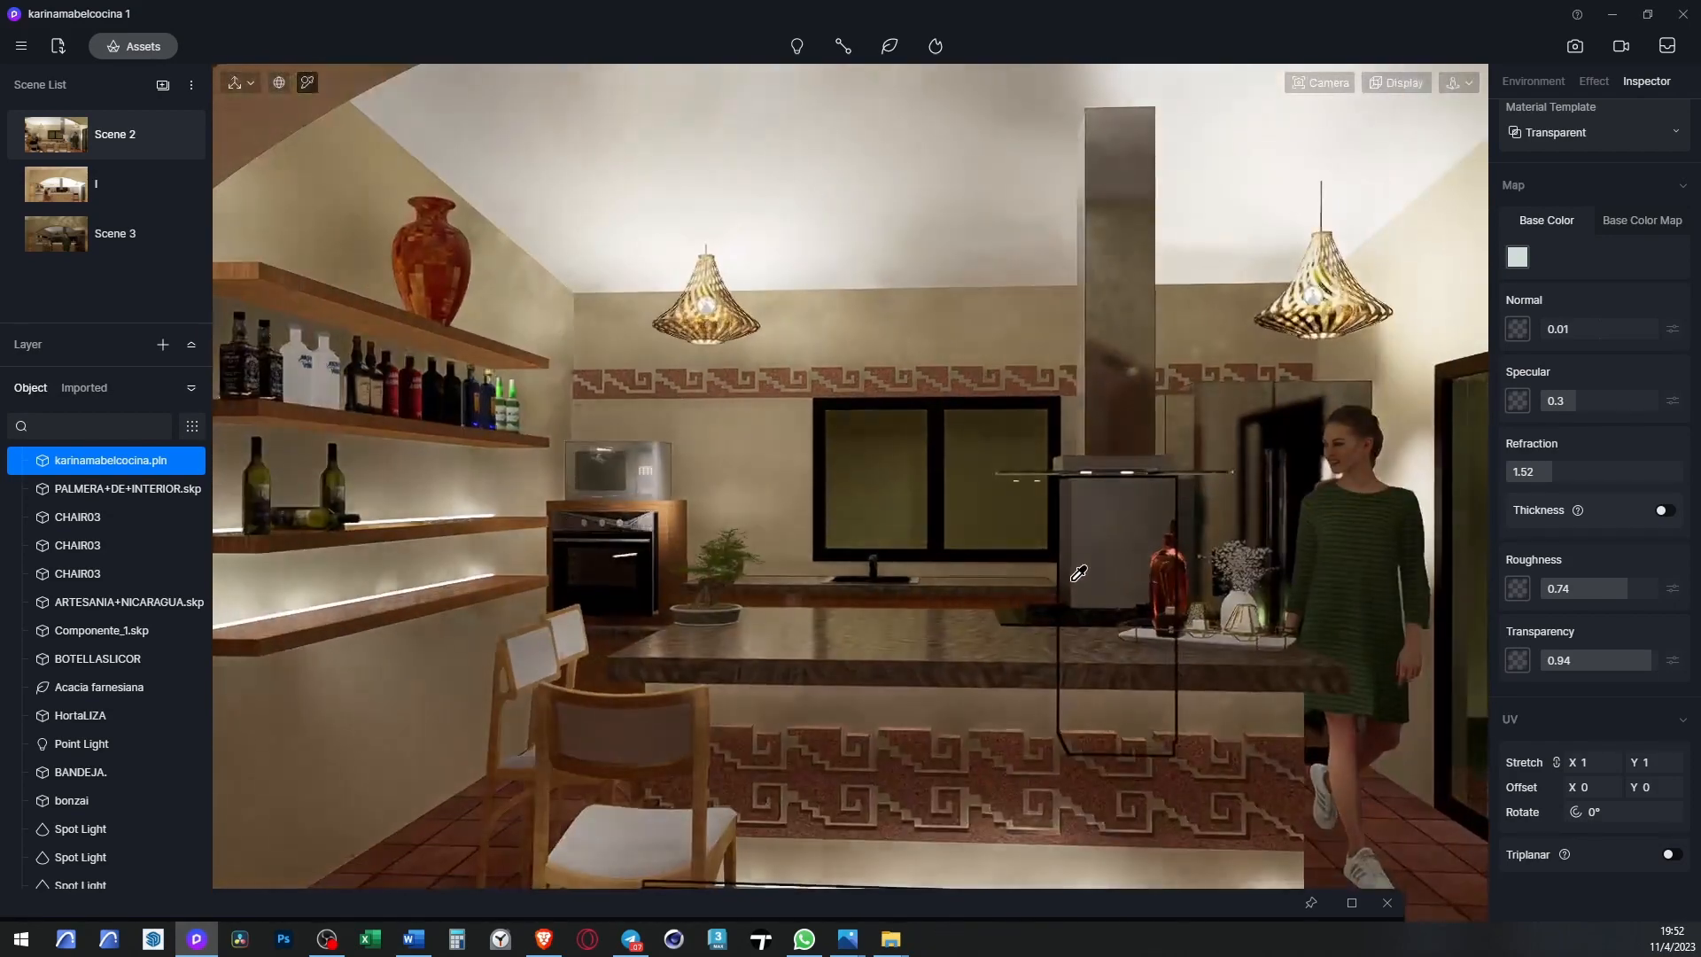
{"action": "scroll", "coordinate": [1246, 596], "scroll_direction": "up", "scroll_amount": 10}
{"action": "scroll", "coordinate": [1245, 595], "scroll_direction": "down", "scroll_amount": 10}
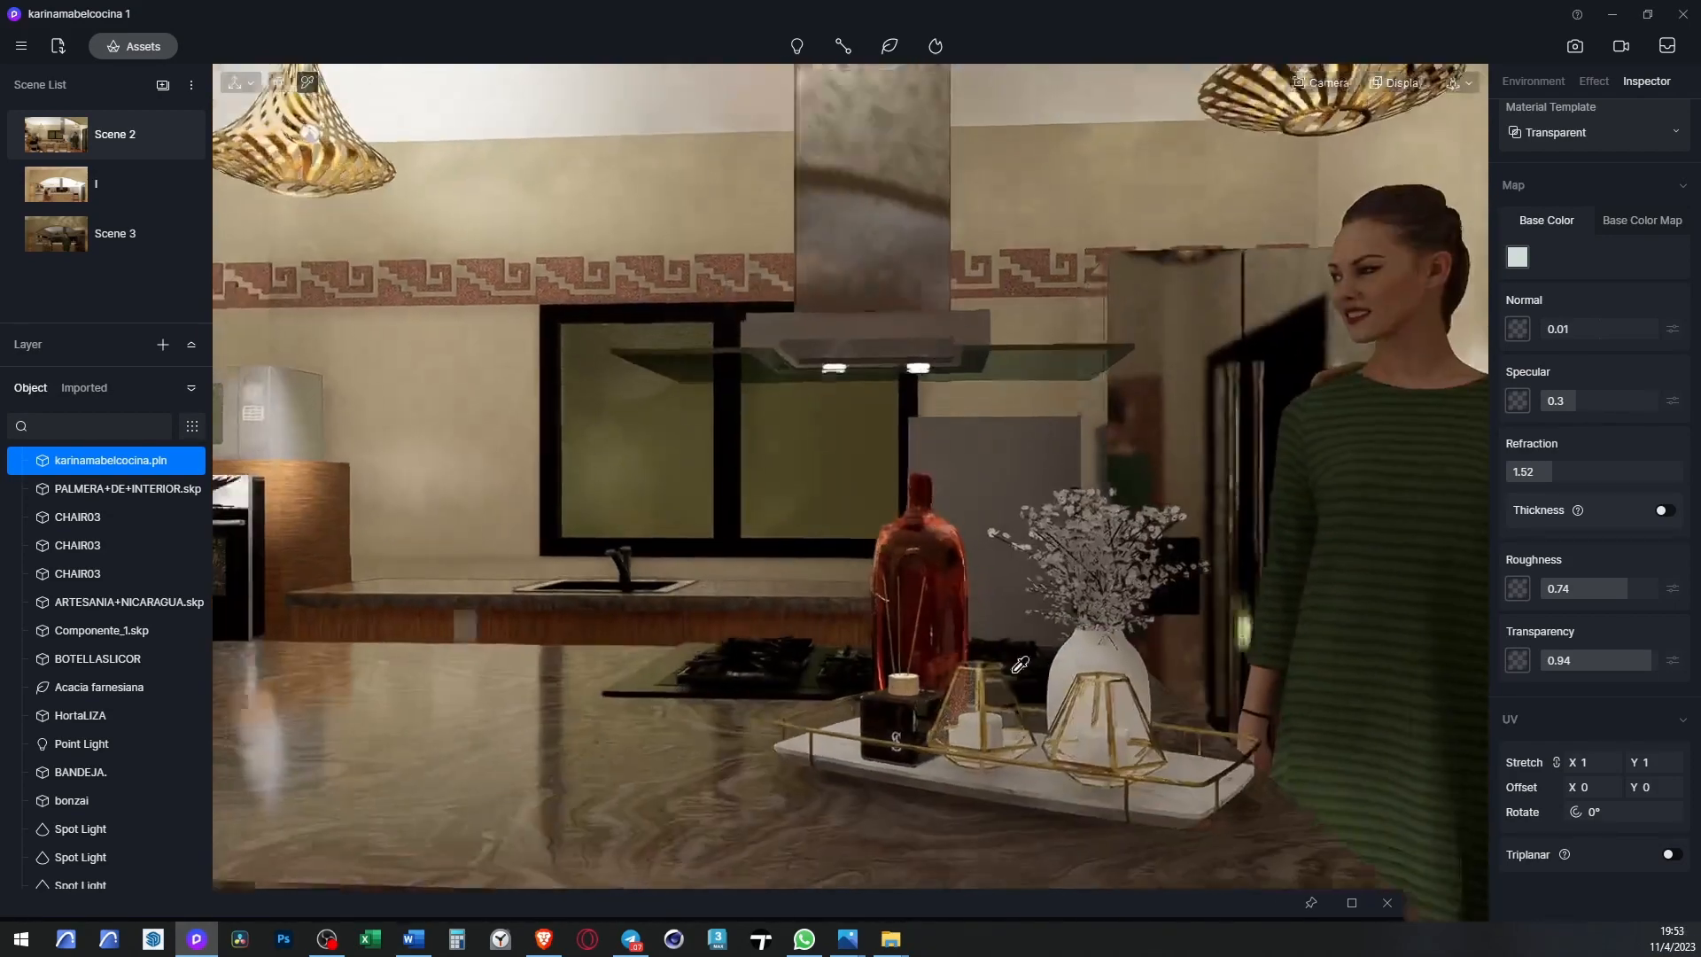
{"action": "scroll", "coordinate": [706, 334], "scroll_direction": "up", "scroll_amount": 10}
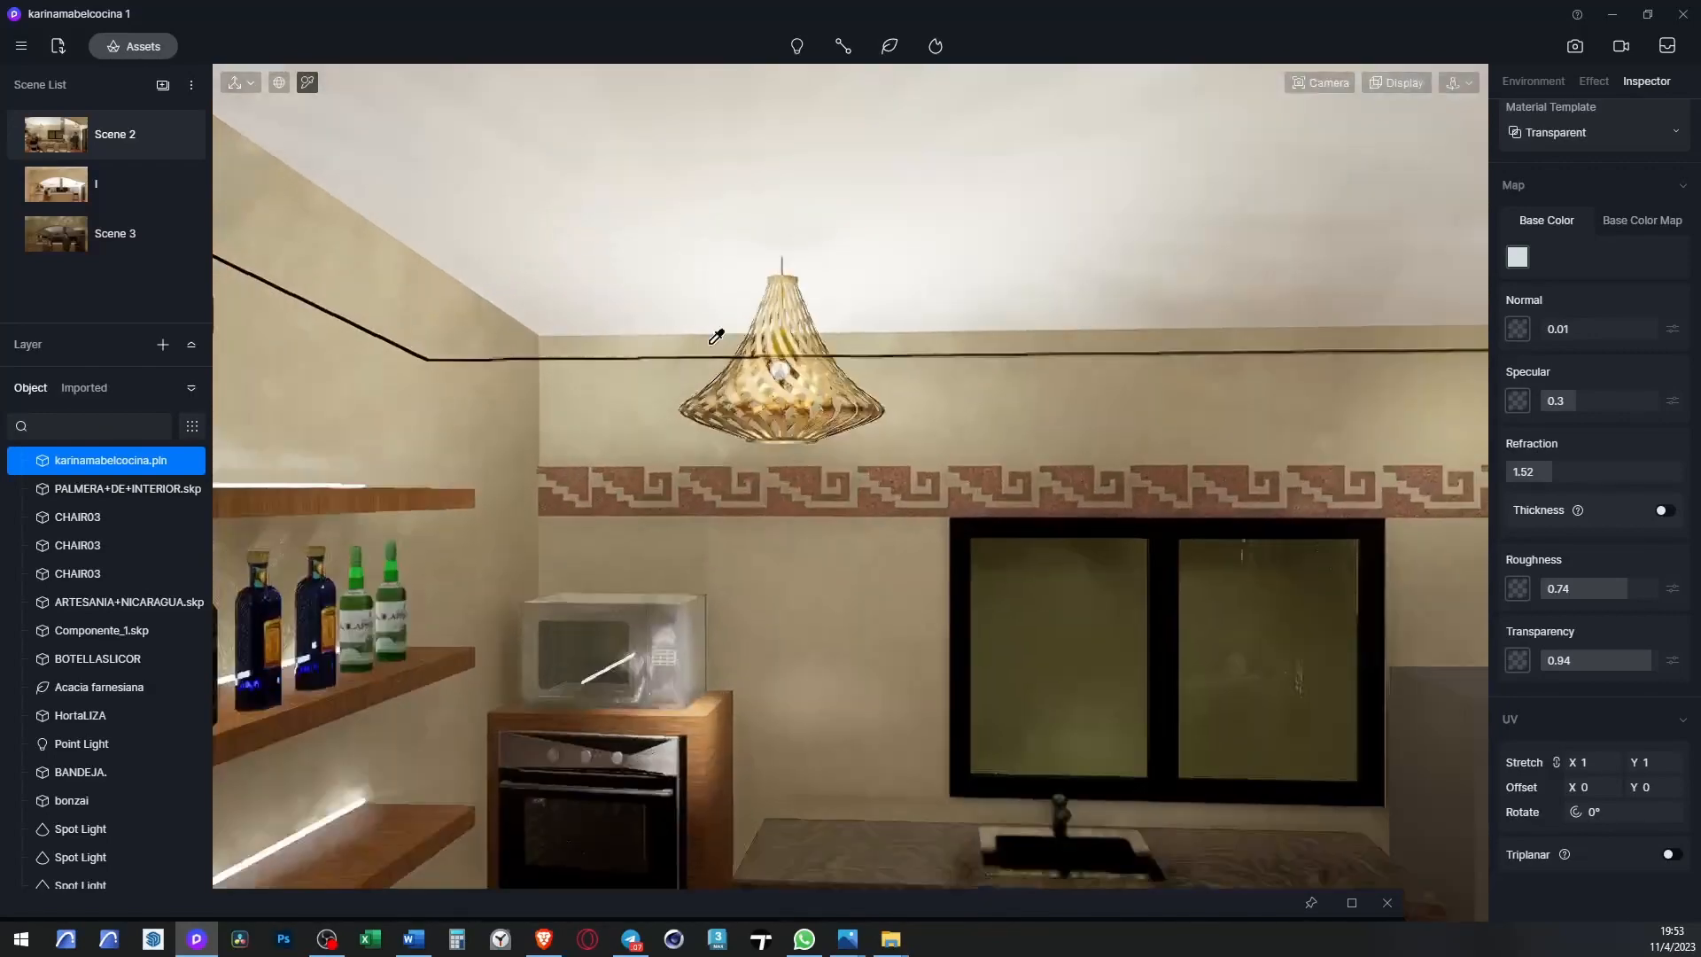
{"action": "left_click", "coordinate": [838, 406]}
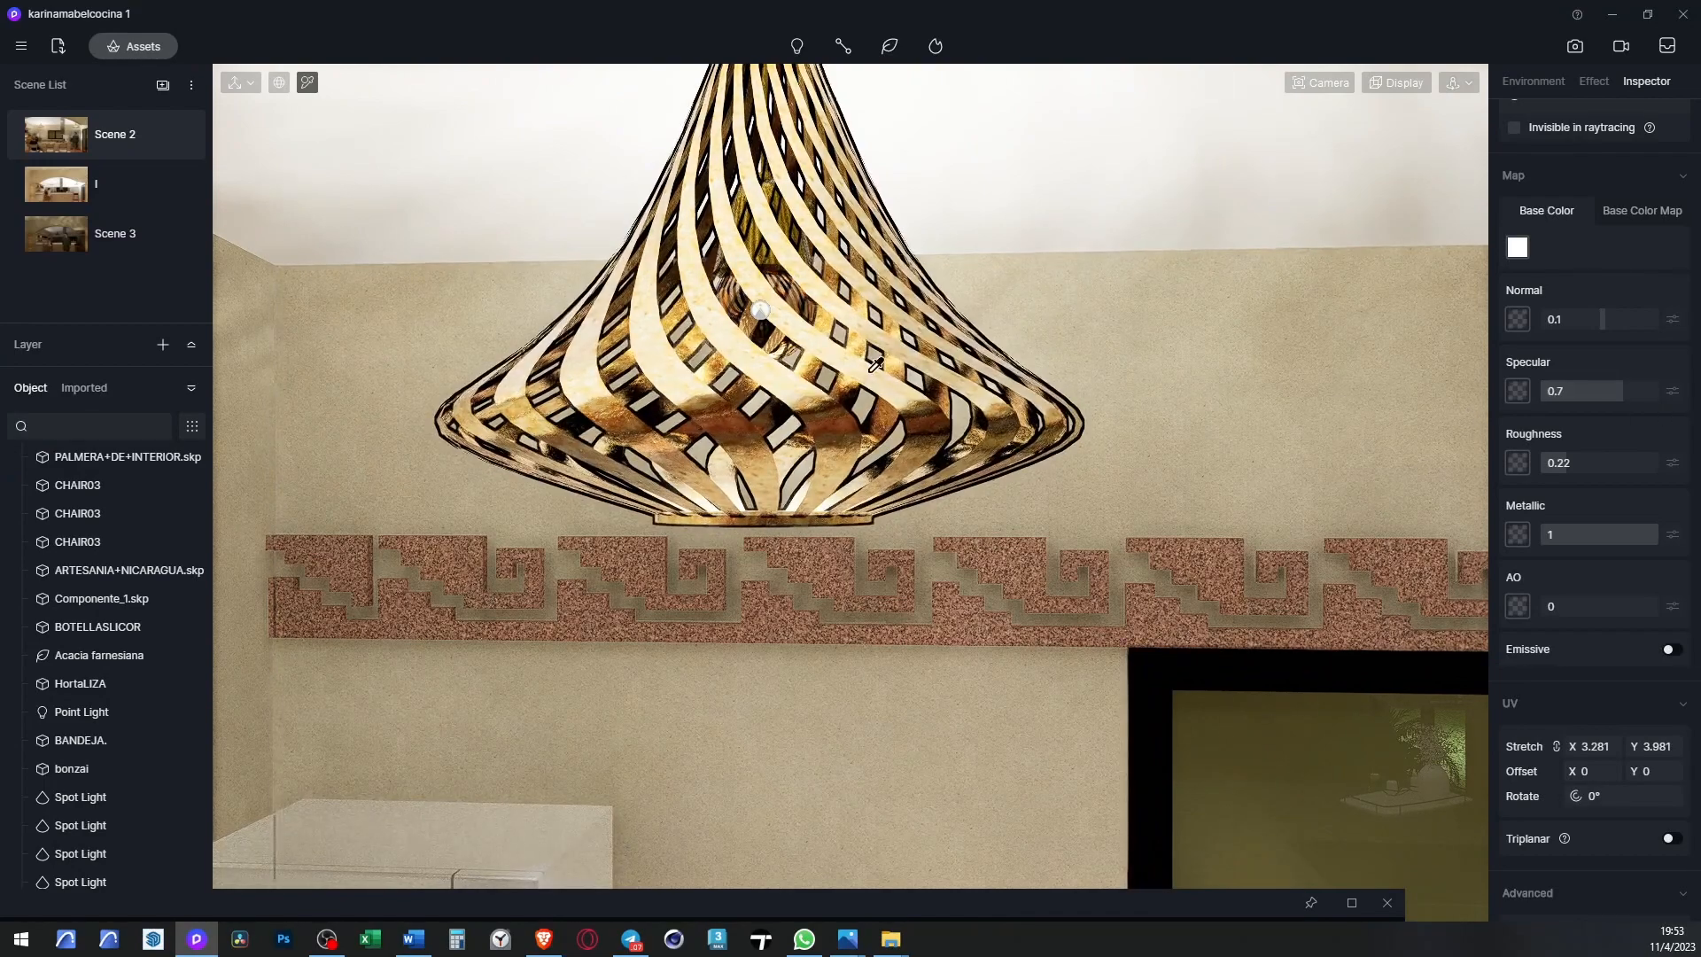
{"action": "left_click", "coordinate": [743, 296]}
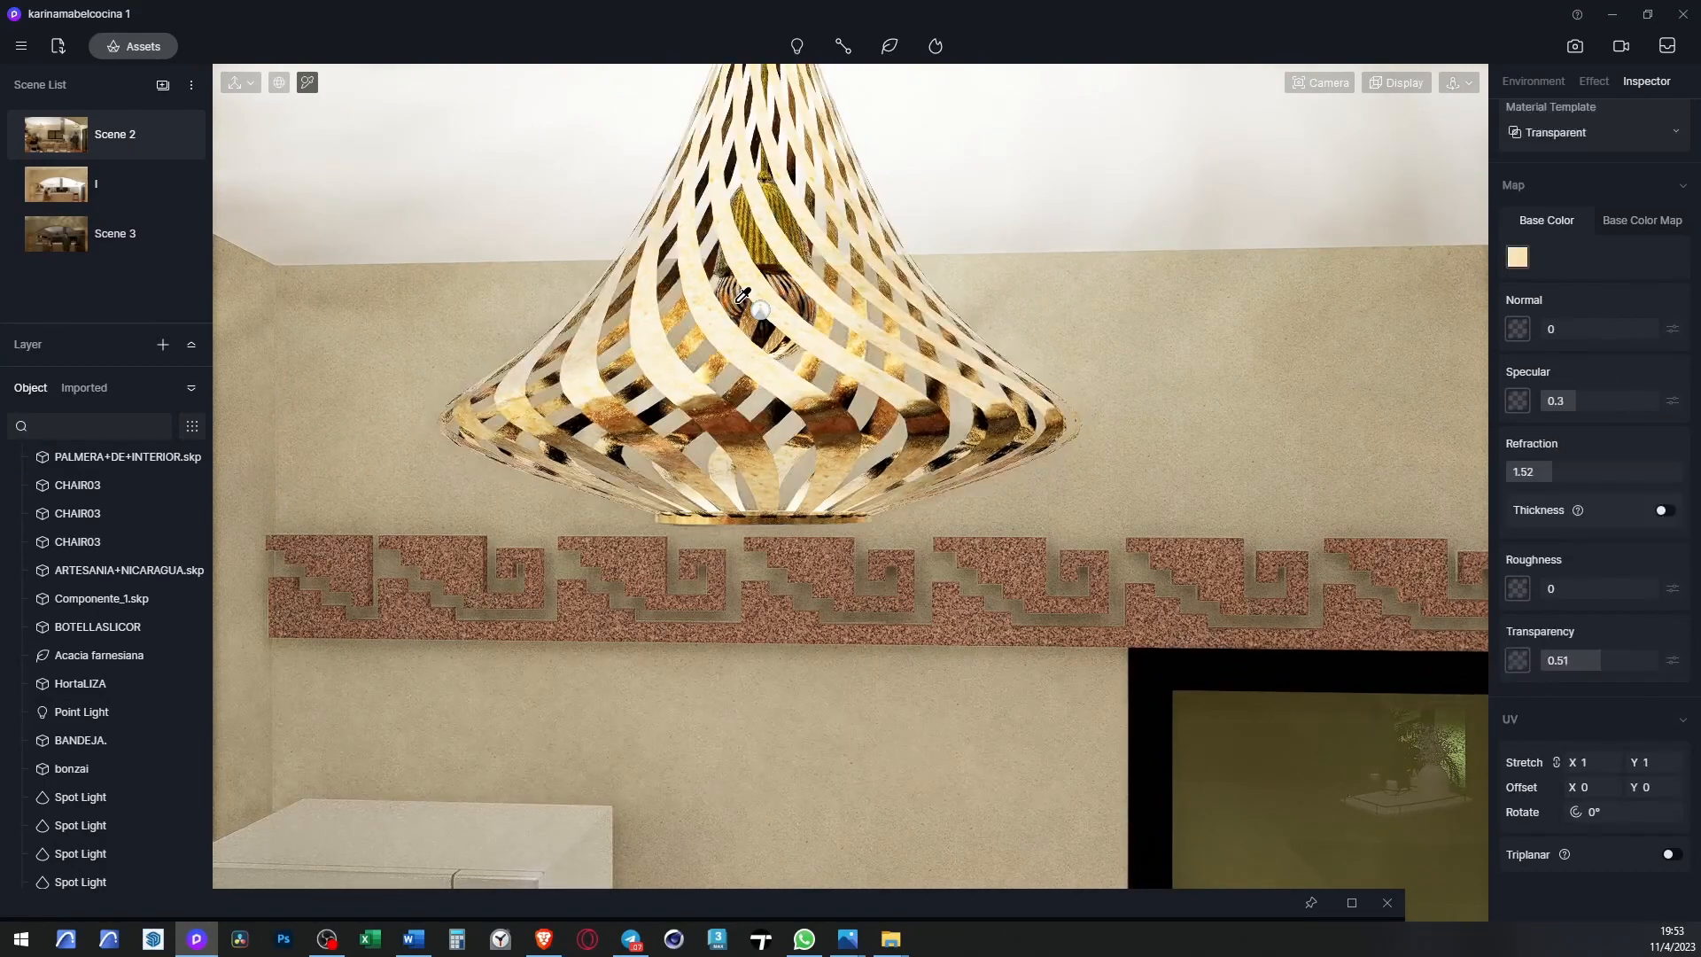
{"action": "scroll", "coordinate": [754, 337], "scroll_direction": "up", "scroll_amount": 10}
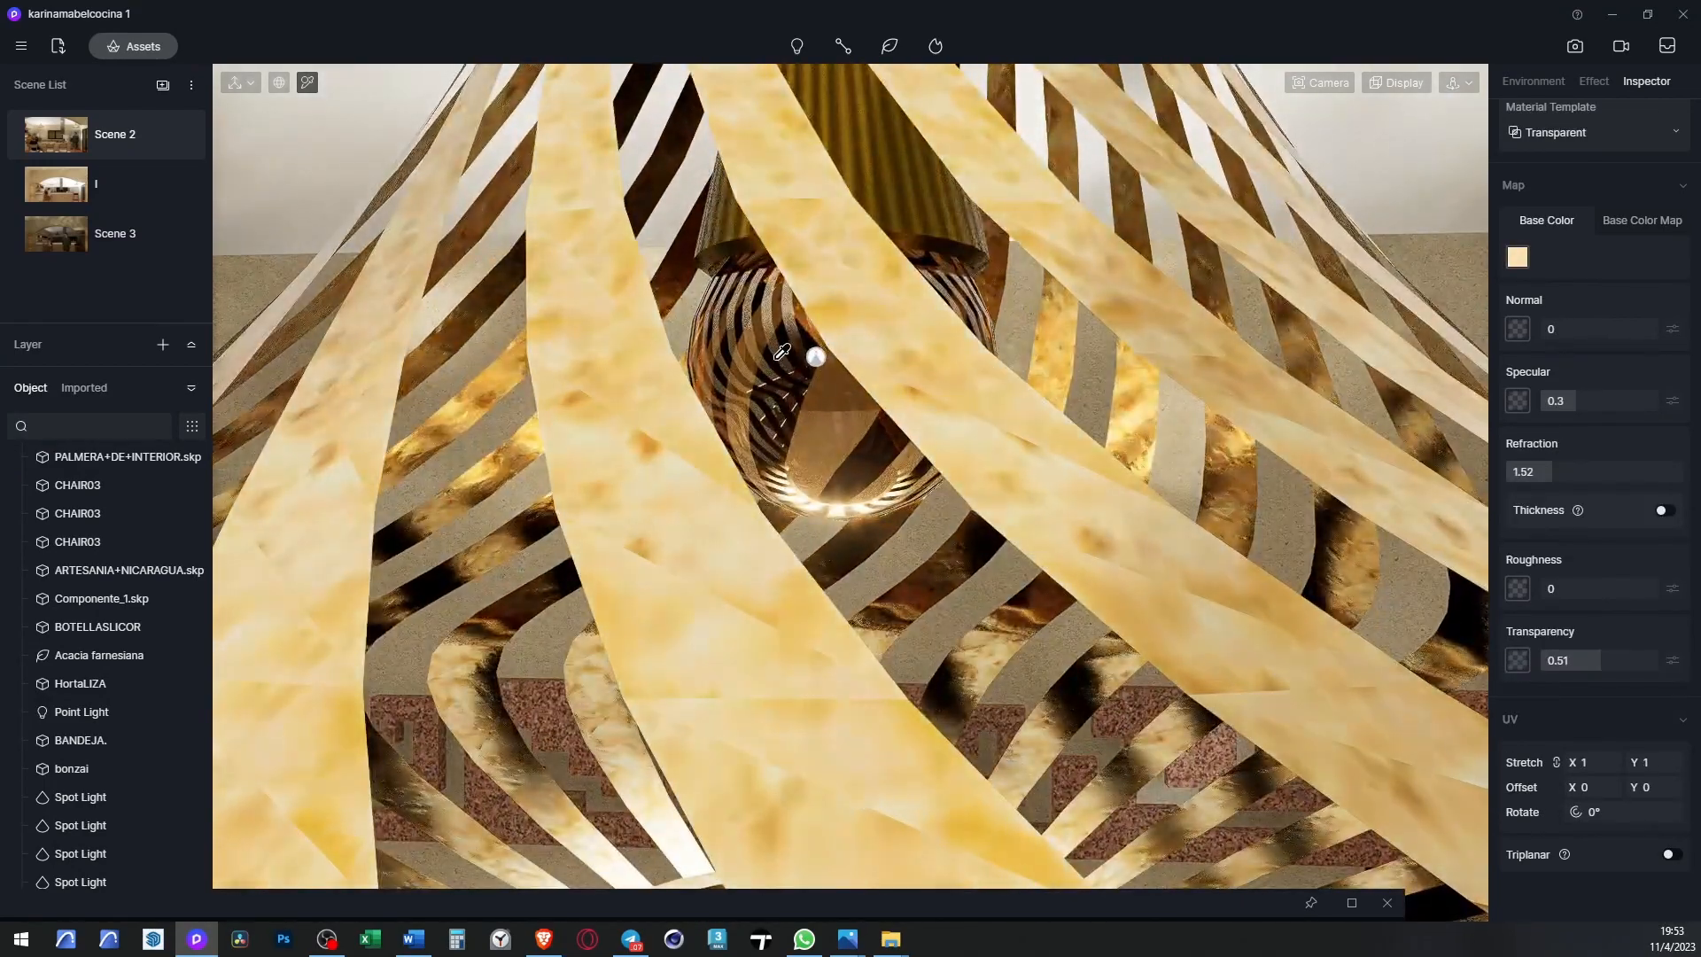
{"action": "scroll", "coordinate": [776, 359], "scroll_direction": "up", "scroll_amount": 3}
{"action": "scroll", "coordinate": [776, 360], "scroll_direction": "down", "scroll_amount": 2}
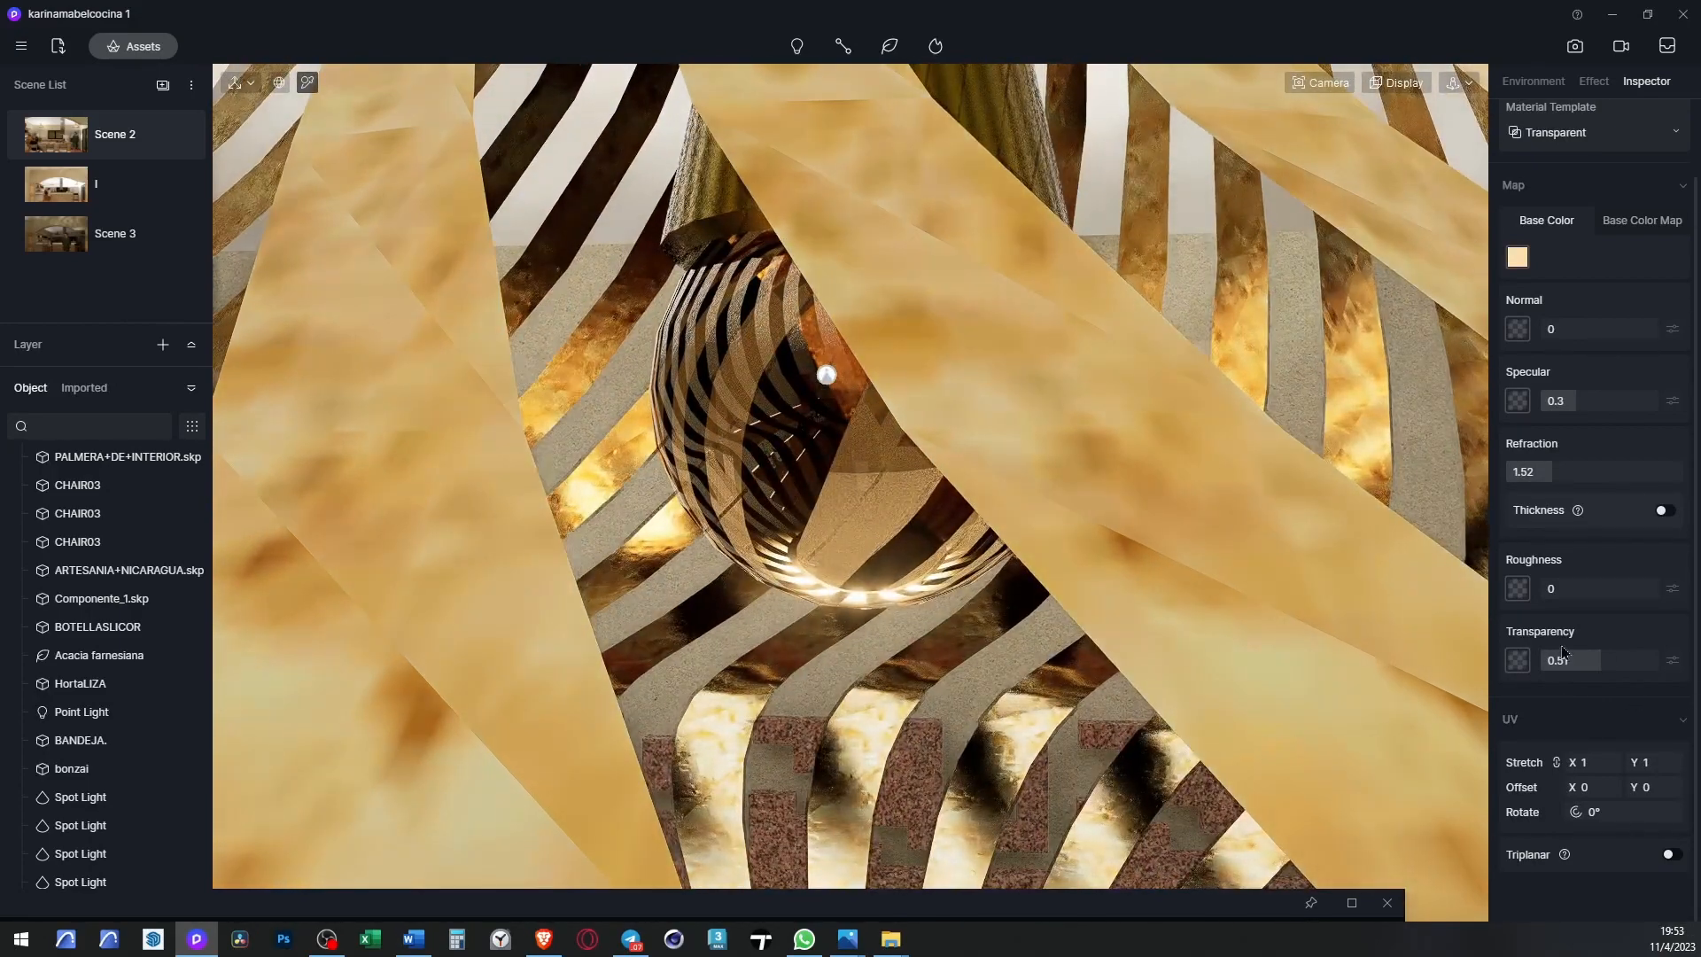
{"action": "scroll", "coordinate": [1611, 404], "scroll_direction": "up", "scroll_amount": 2}
{"action": "left_click", "coordinate": [1582, 218]}
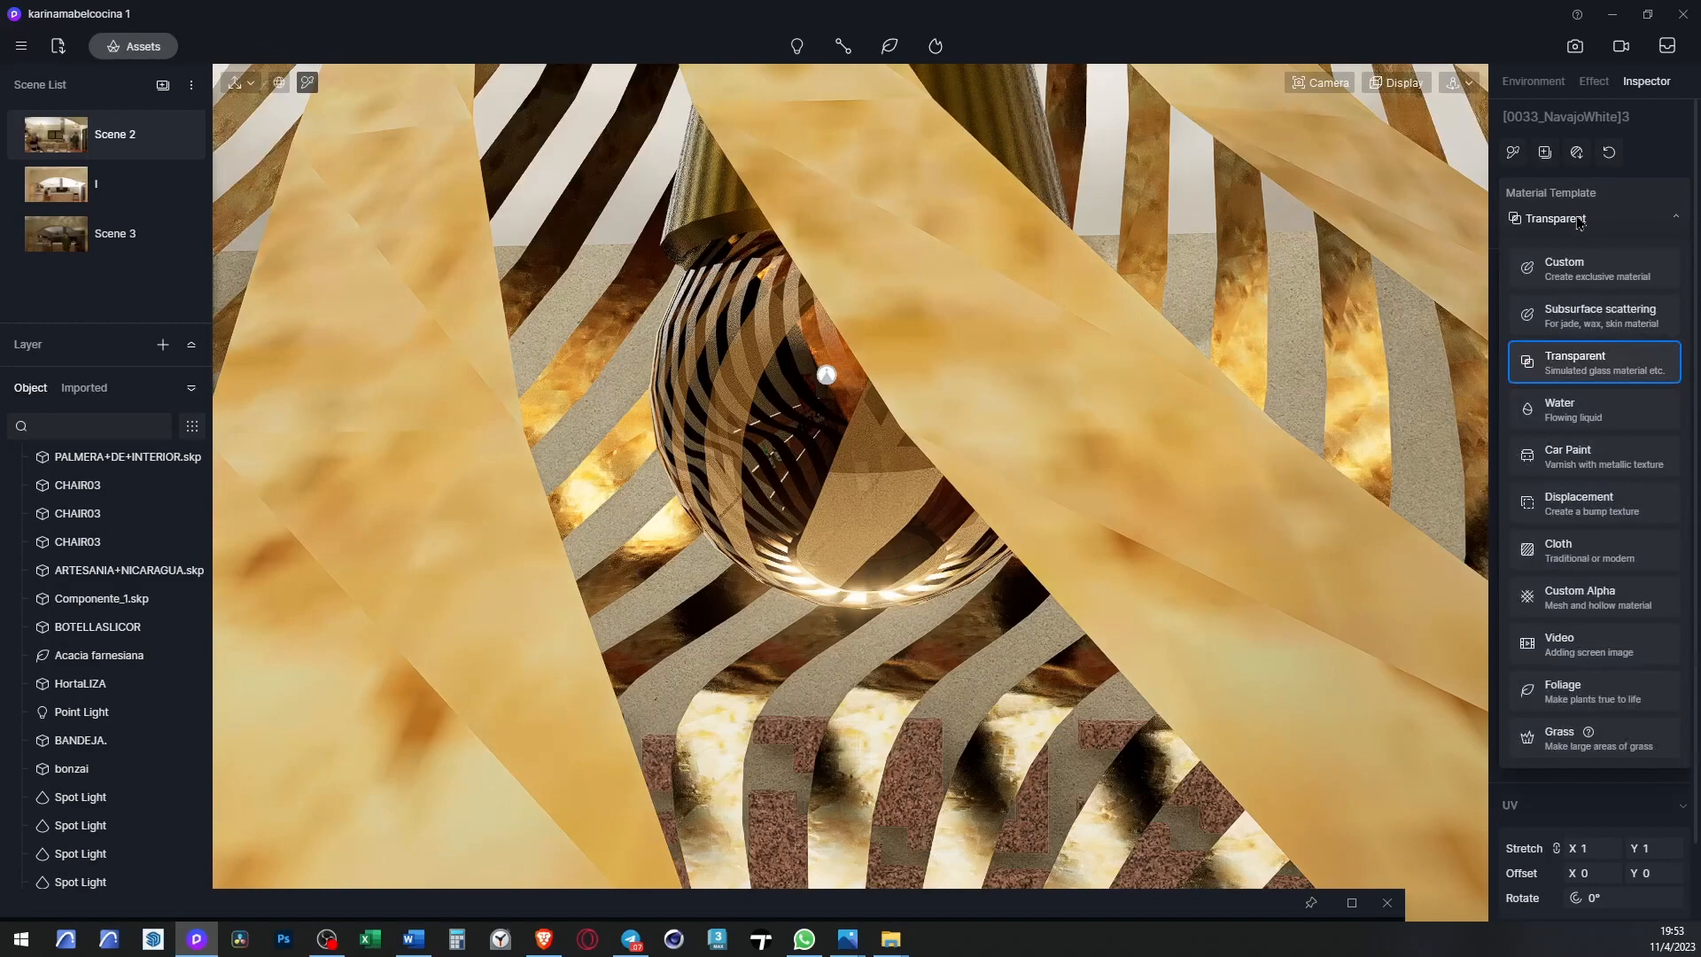
{"action": "left_click", "coordinate": [1602, 264]}
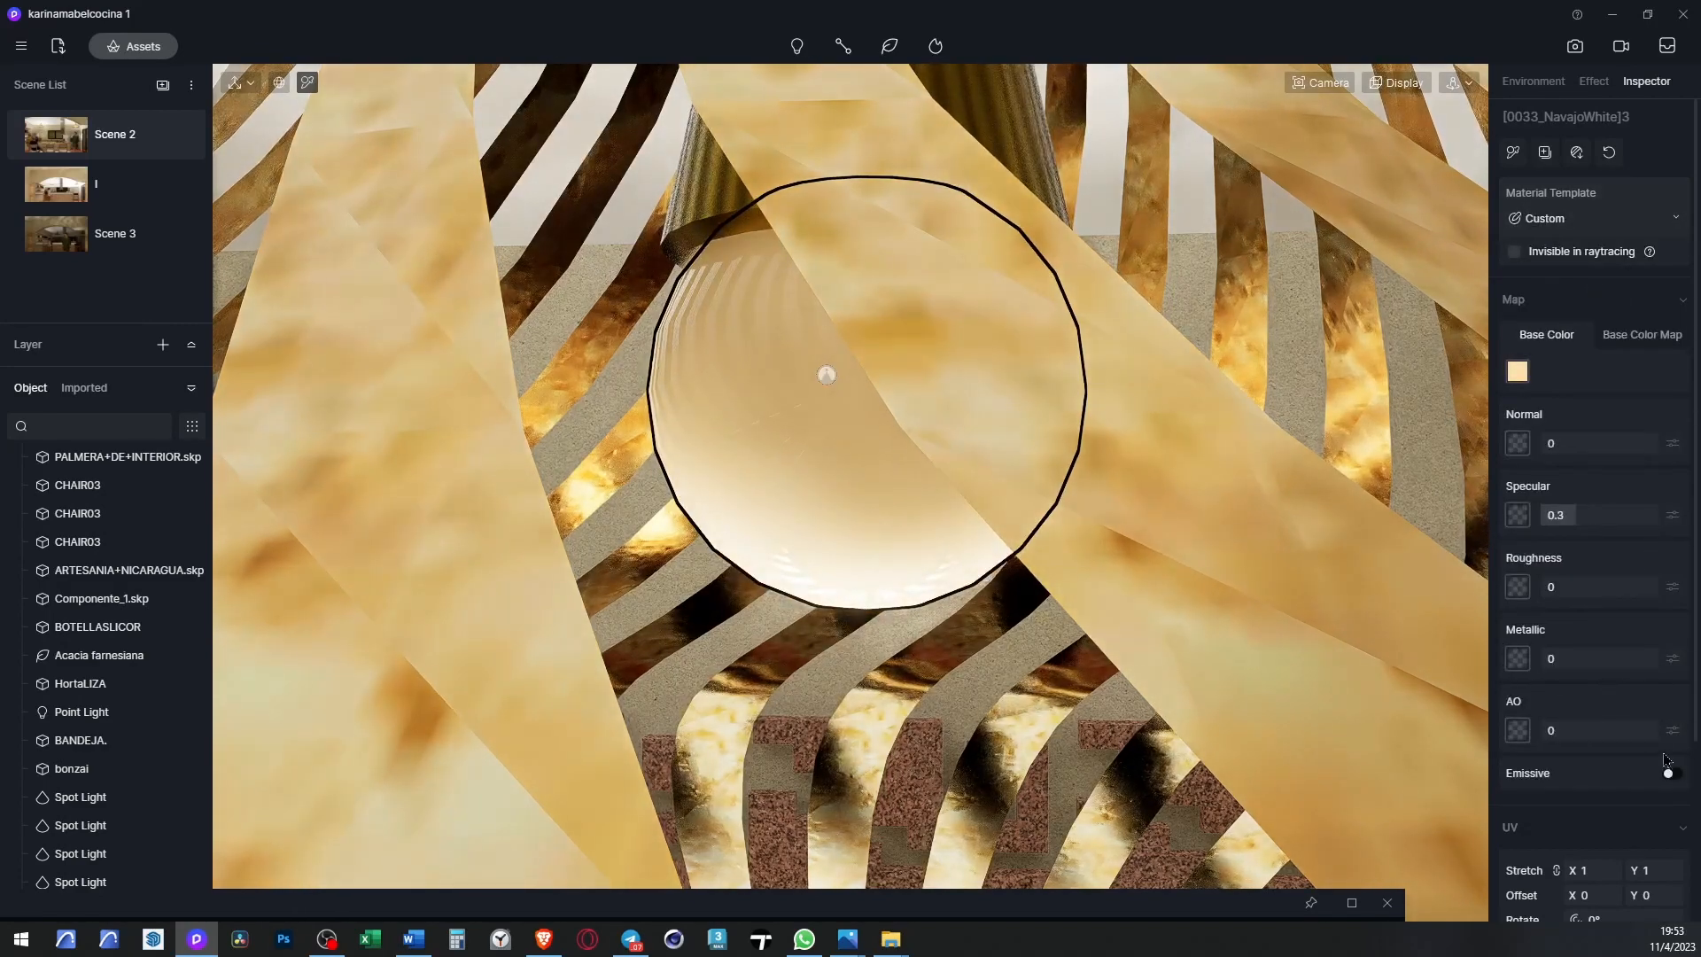
- Make the pendant lamp's bulb material emissive with an intensity of 2
{"action": "left_click", "coordinate": [1670, 775]}
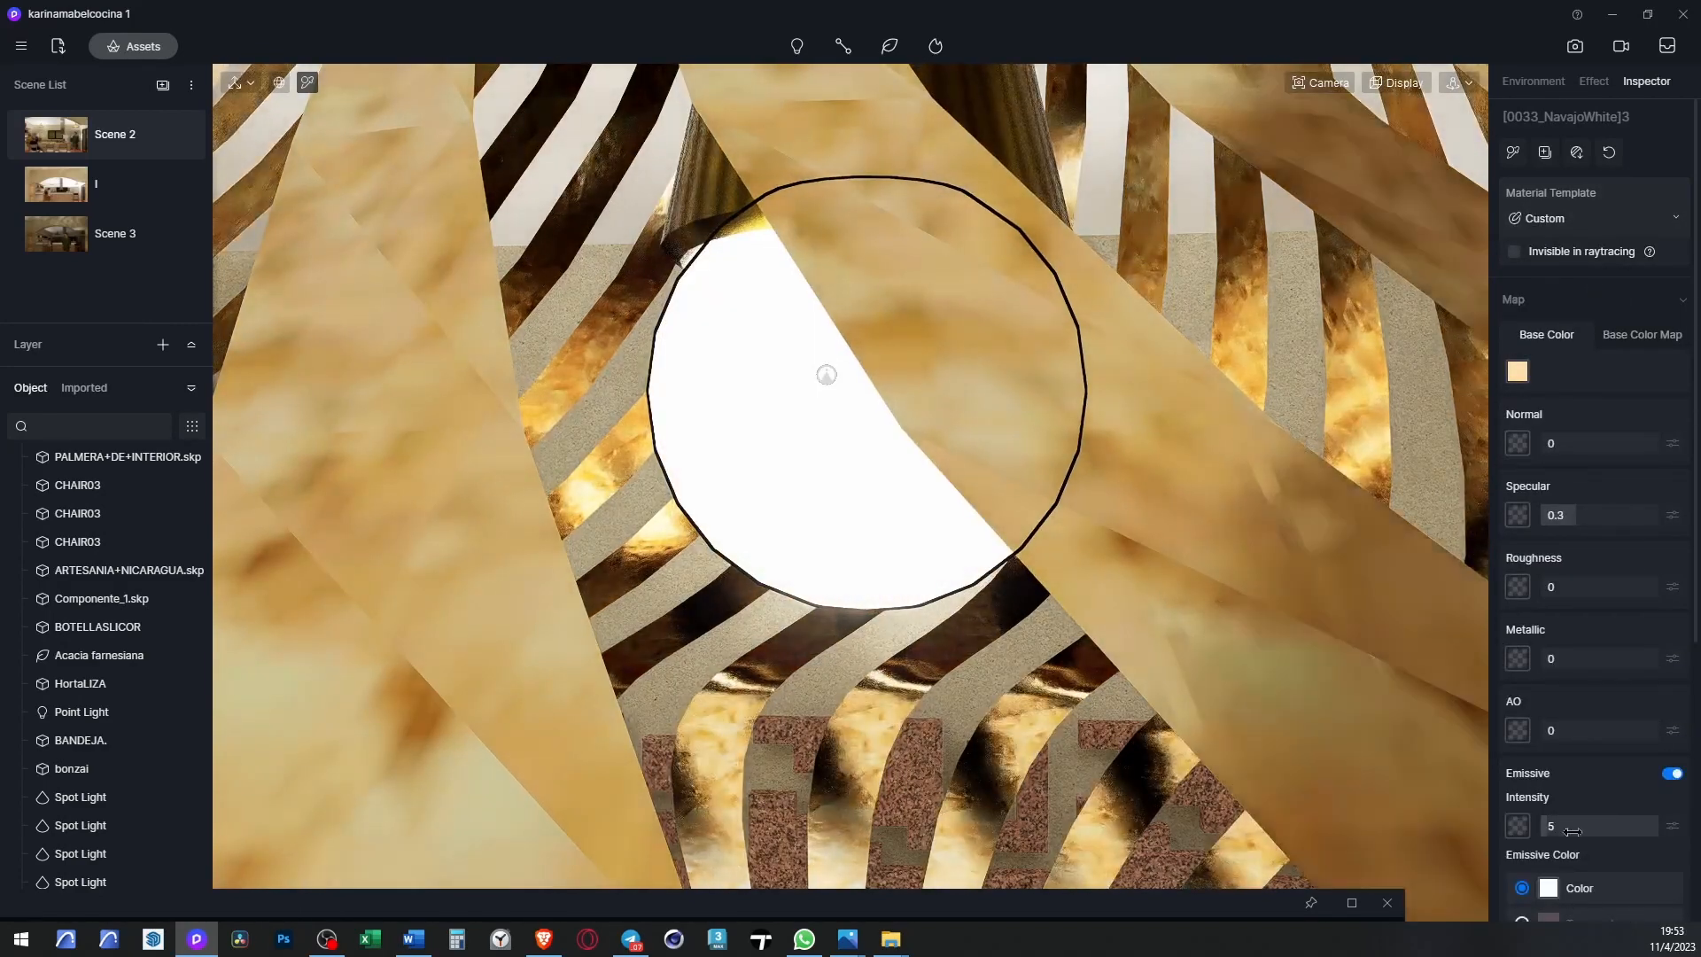
{"action": "left_click", "coordinate": [1571, 828]}
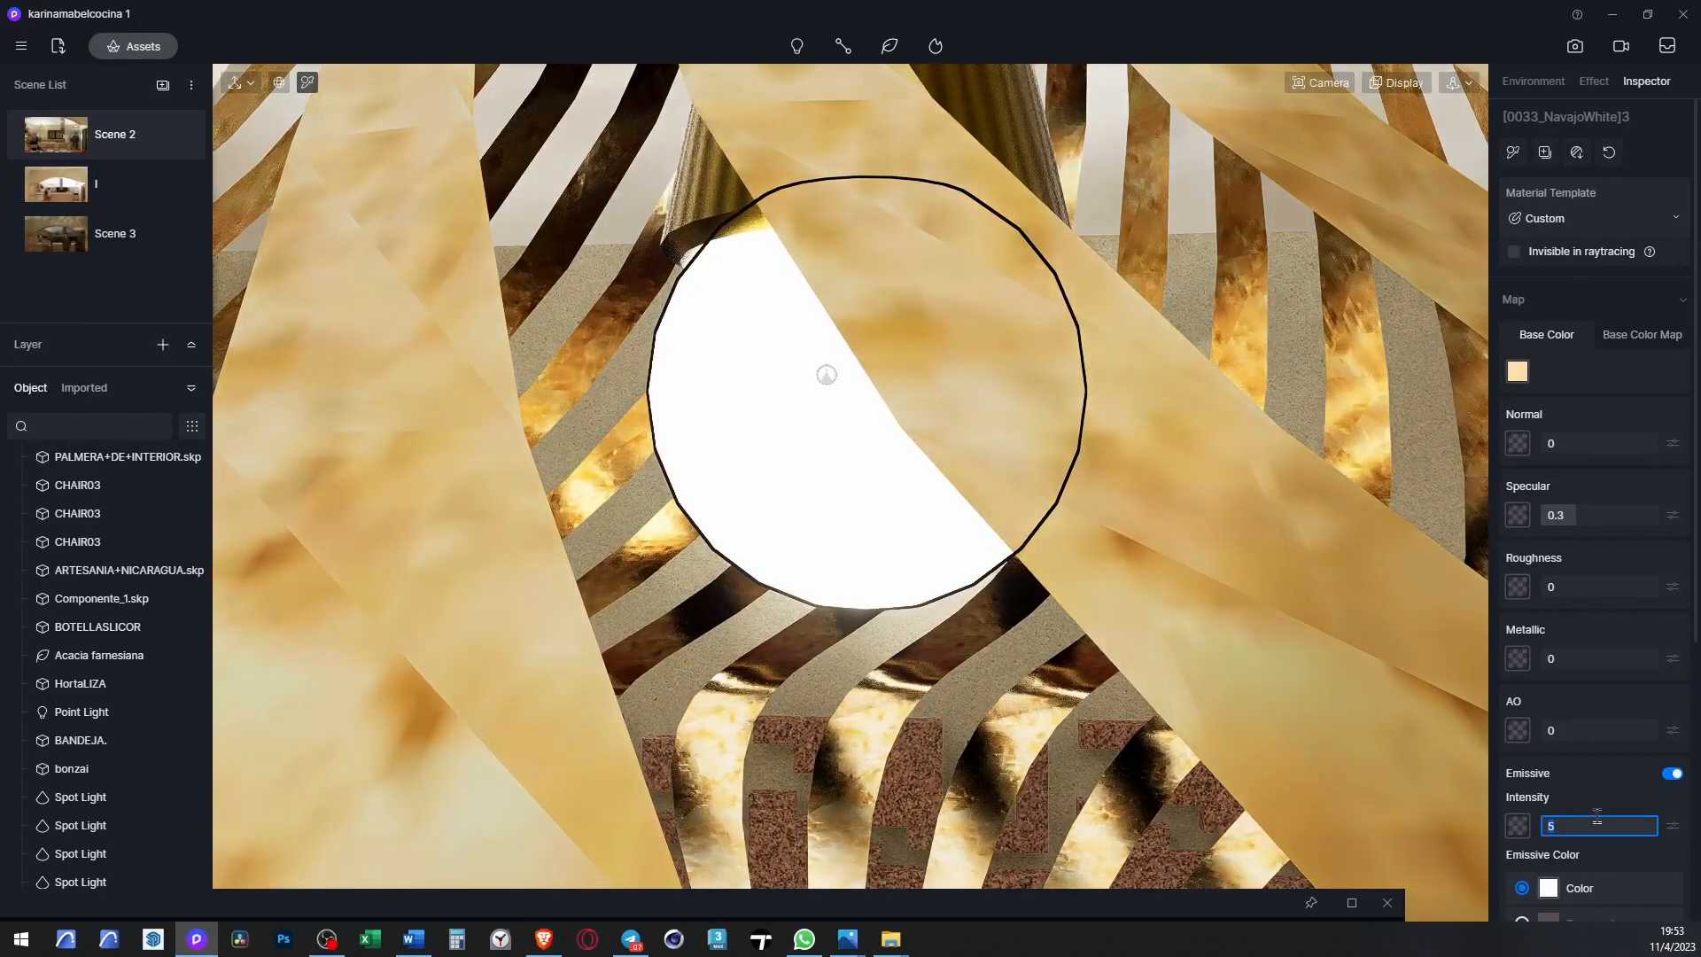
{"action": "type", "text": "2"}
{"action": "key", "text": "Return"}
{"action": "scroll", "coordinate": [1138, 285], "scroll_direction": "down", "scroll_amount": 10}
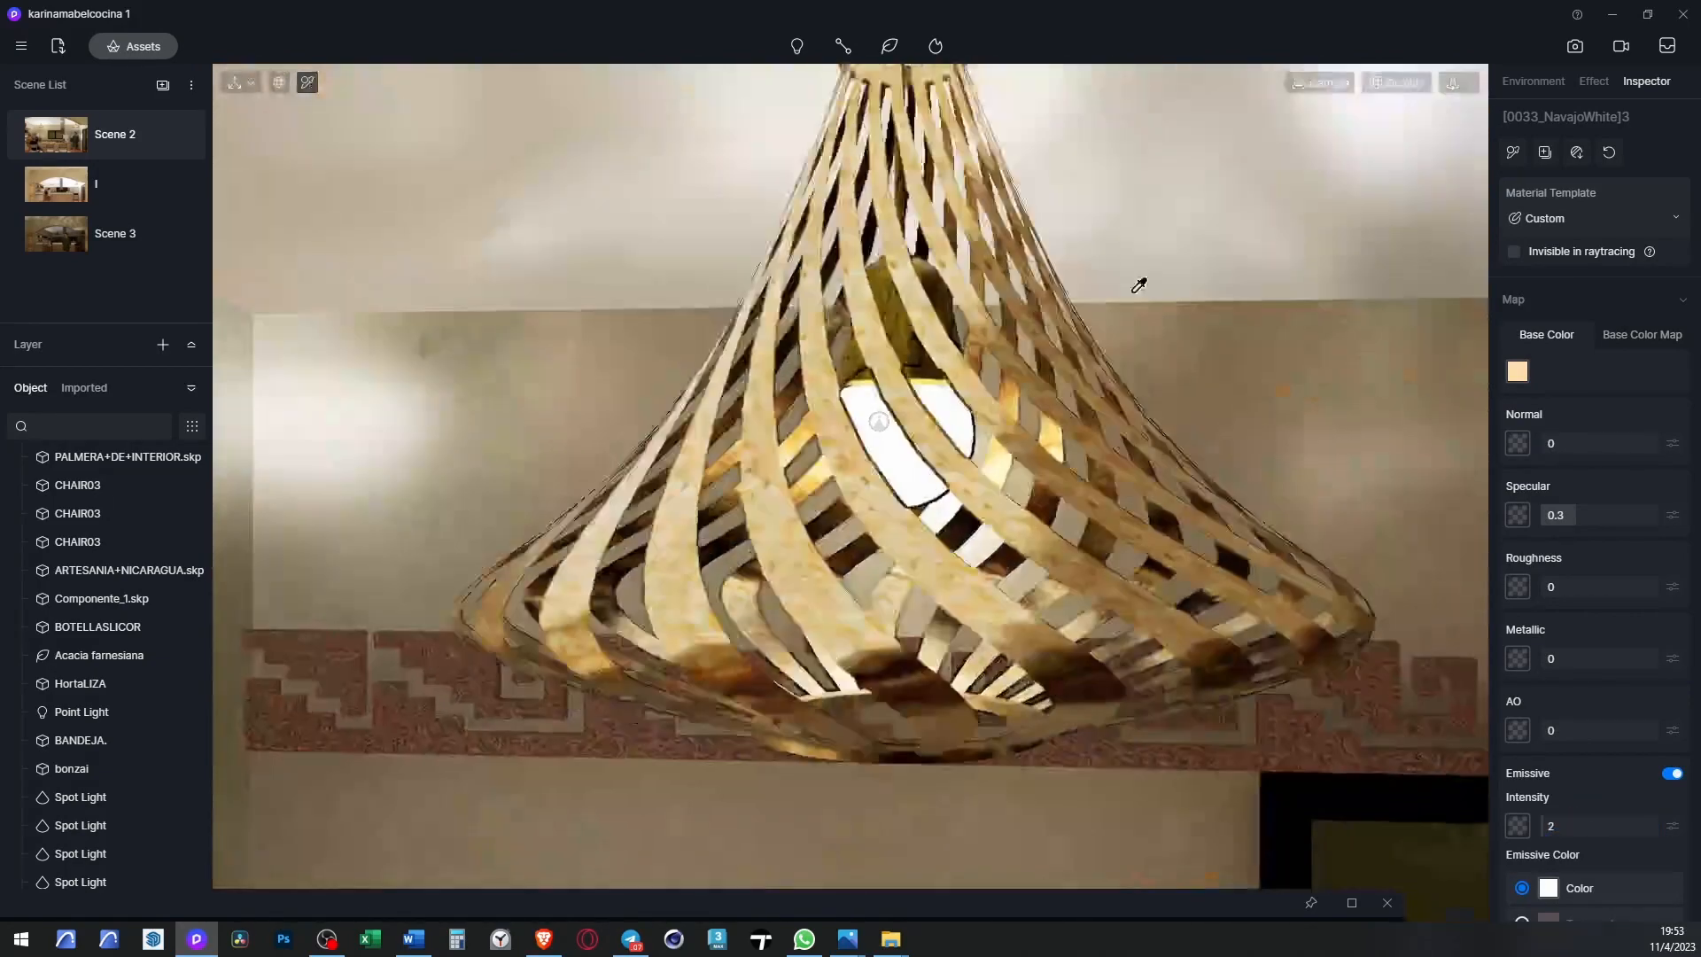
- Change the white Absolut Vodka bottles' body material to the Transparent template
{"action": "scroll", "coordinate": [1072, 348], "scroll_direction": "up", "scroll_amount": 5}
{"action": "left_click", "coordinate": [1013, 453]}
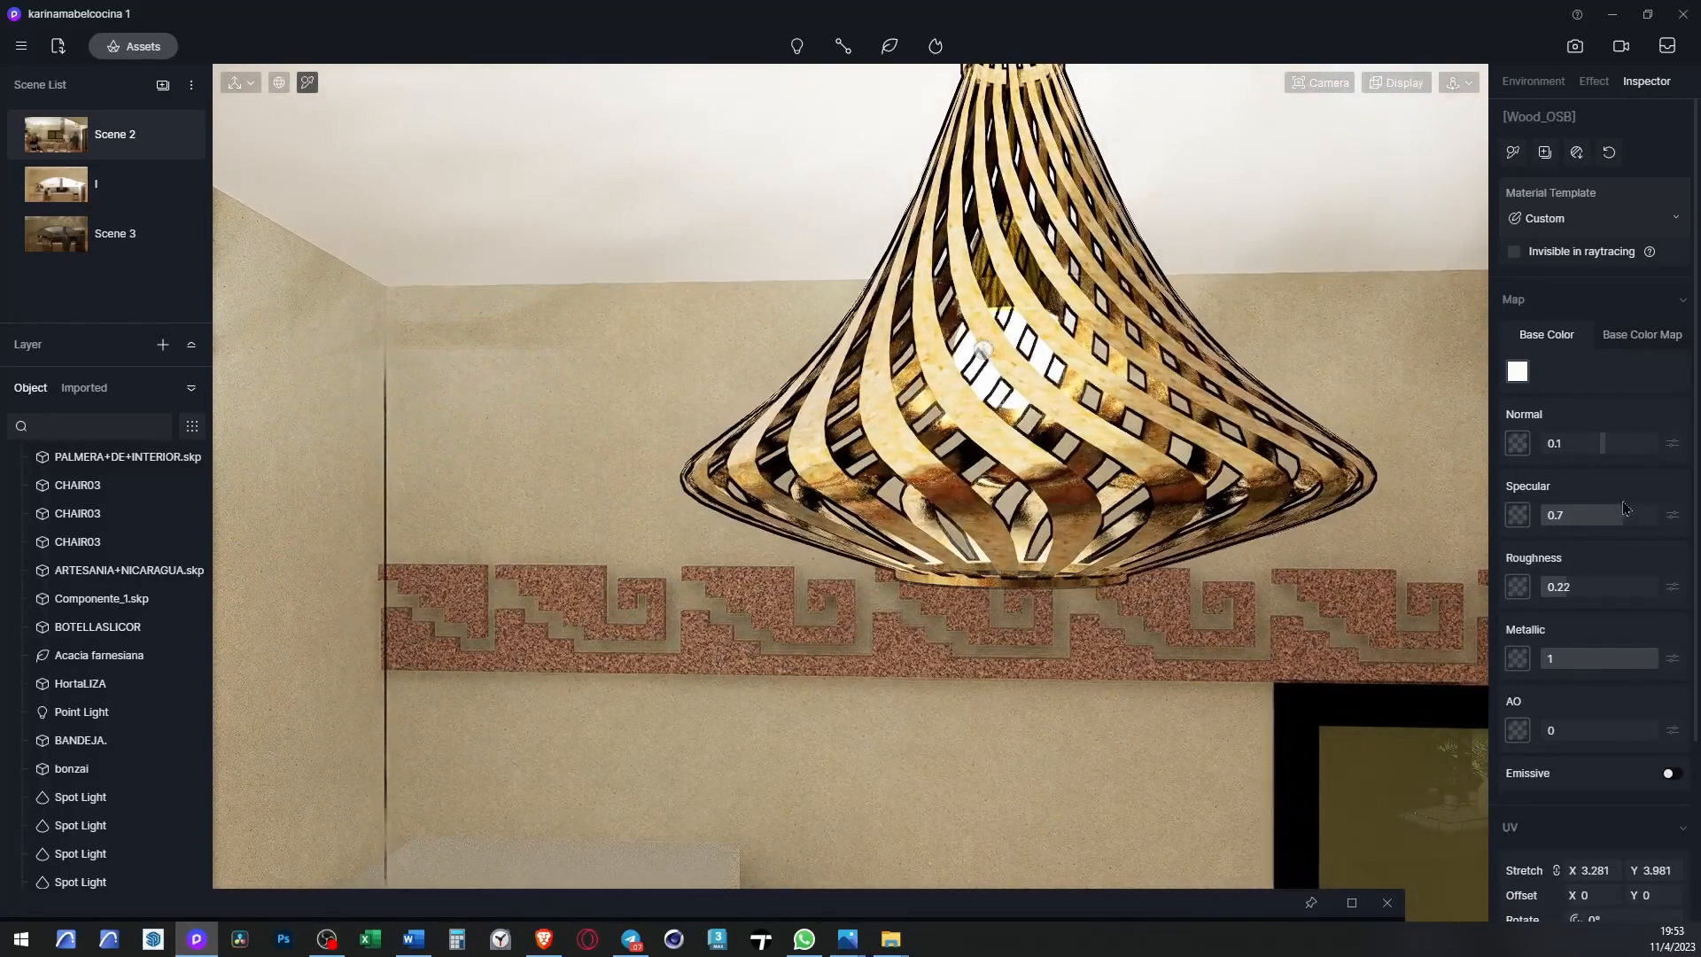
{"action": "scroll", "coordinate": [982, 350], "scroll_direction": "down", "scroll_amount": 8}
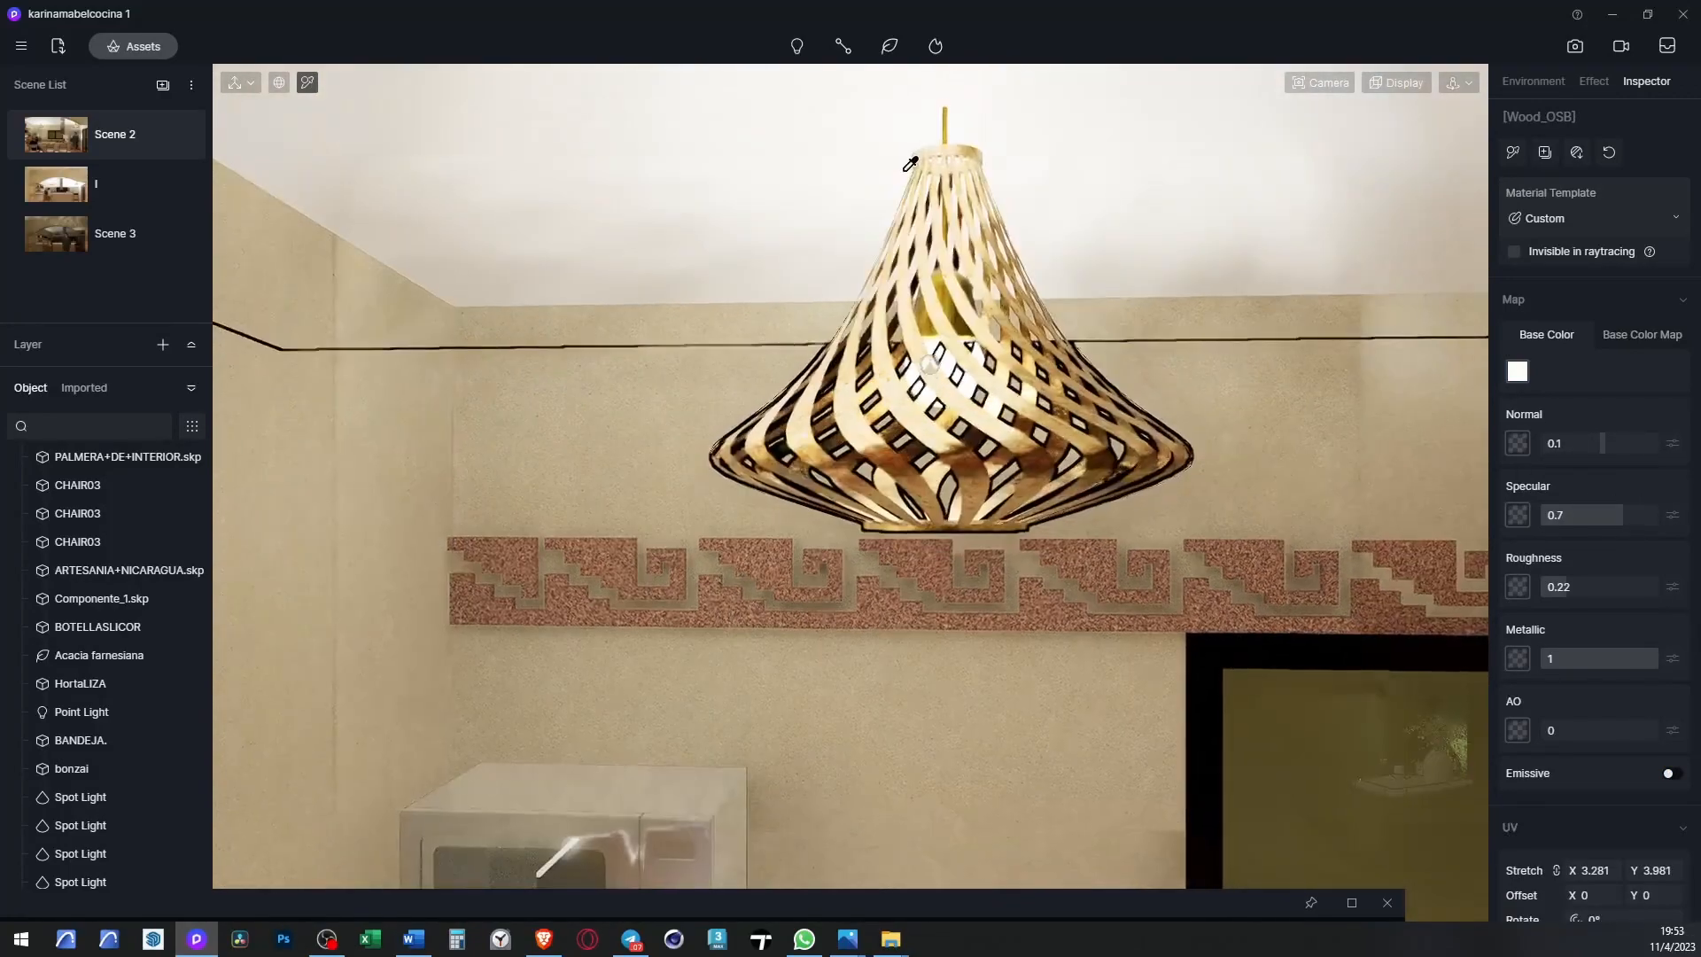
{"action": "scroll", "coordinate": [865, 199], "scroll_direction": "up", "scroll_amount": 5}
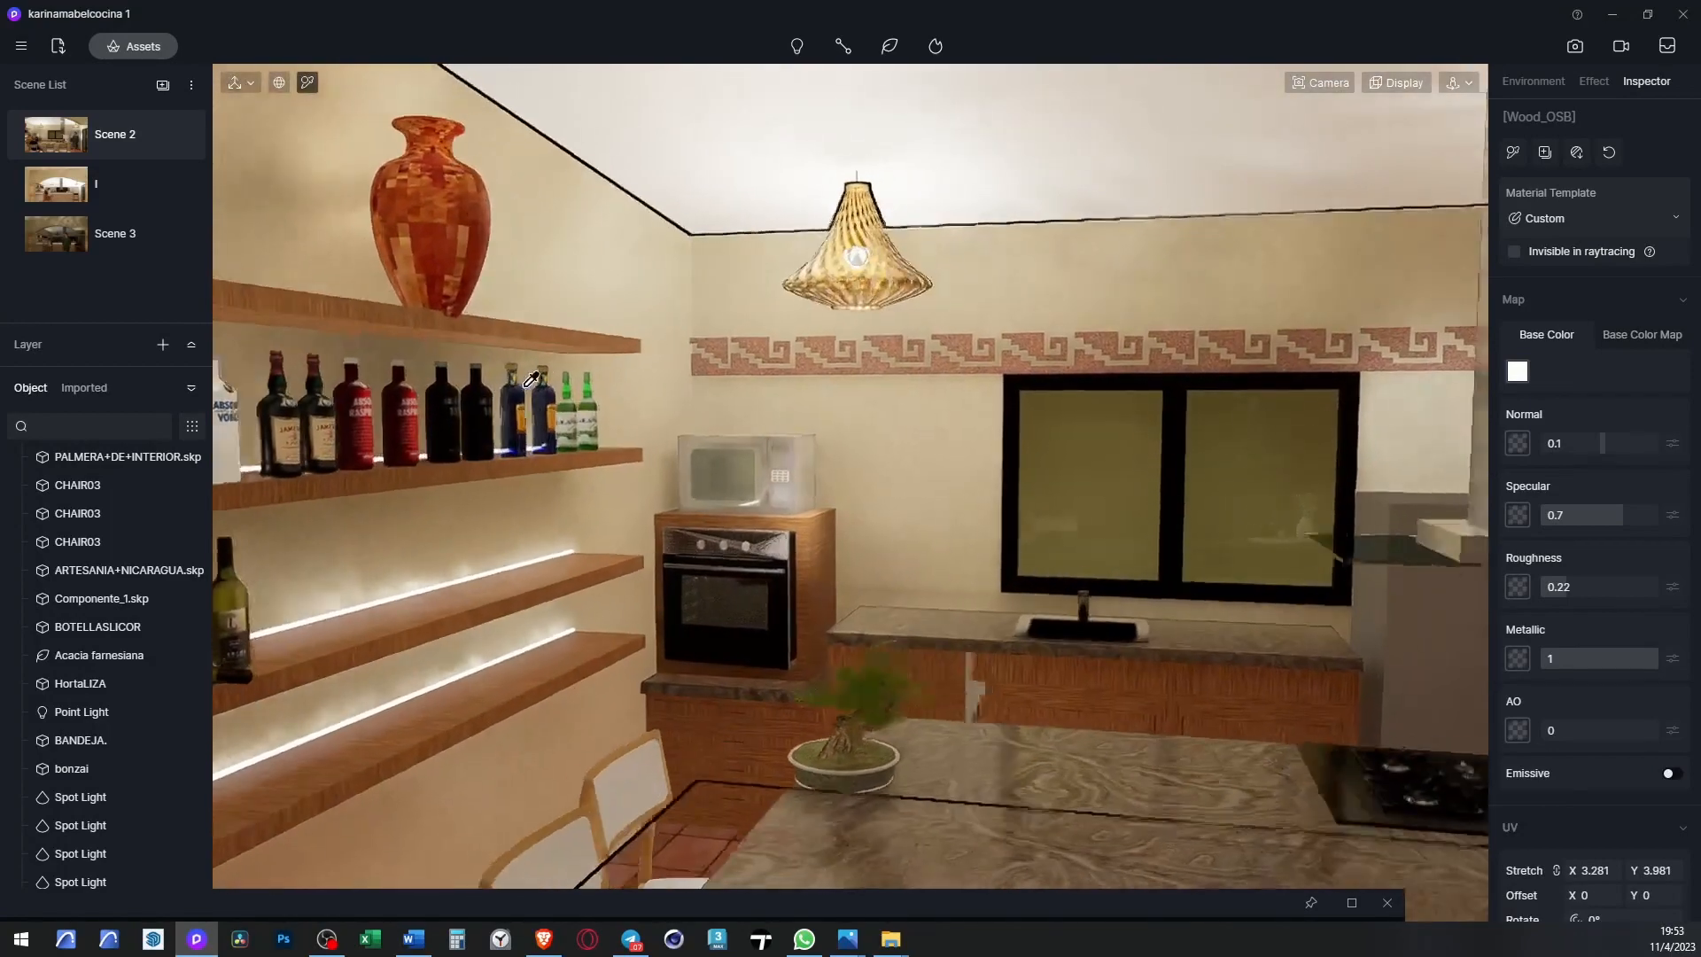
{"action": "scroll", "coordinate": [766, 325], "scroll_direction": "down", "scroll_amount": 5}
{"action": "scroll", "coordinate": [597, 408], "scroll_direction": "up", "scroll_amount": 8}
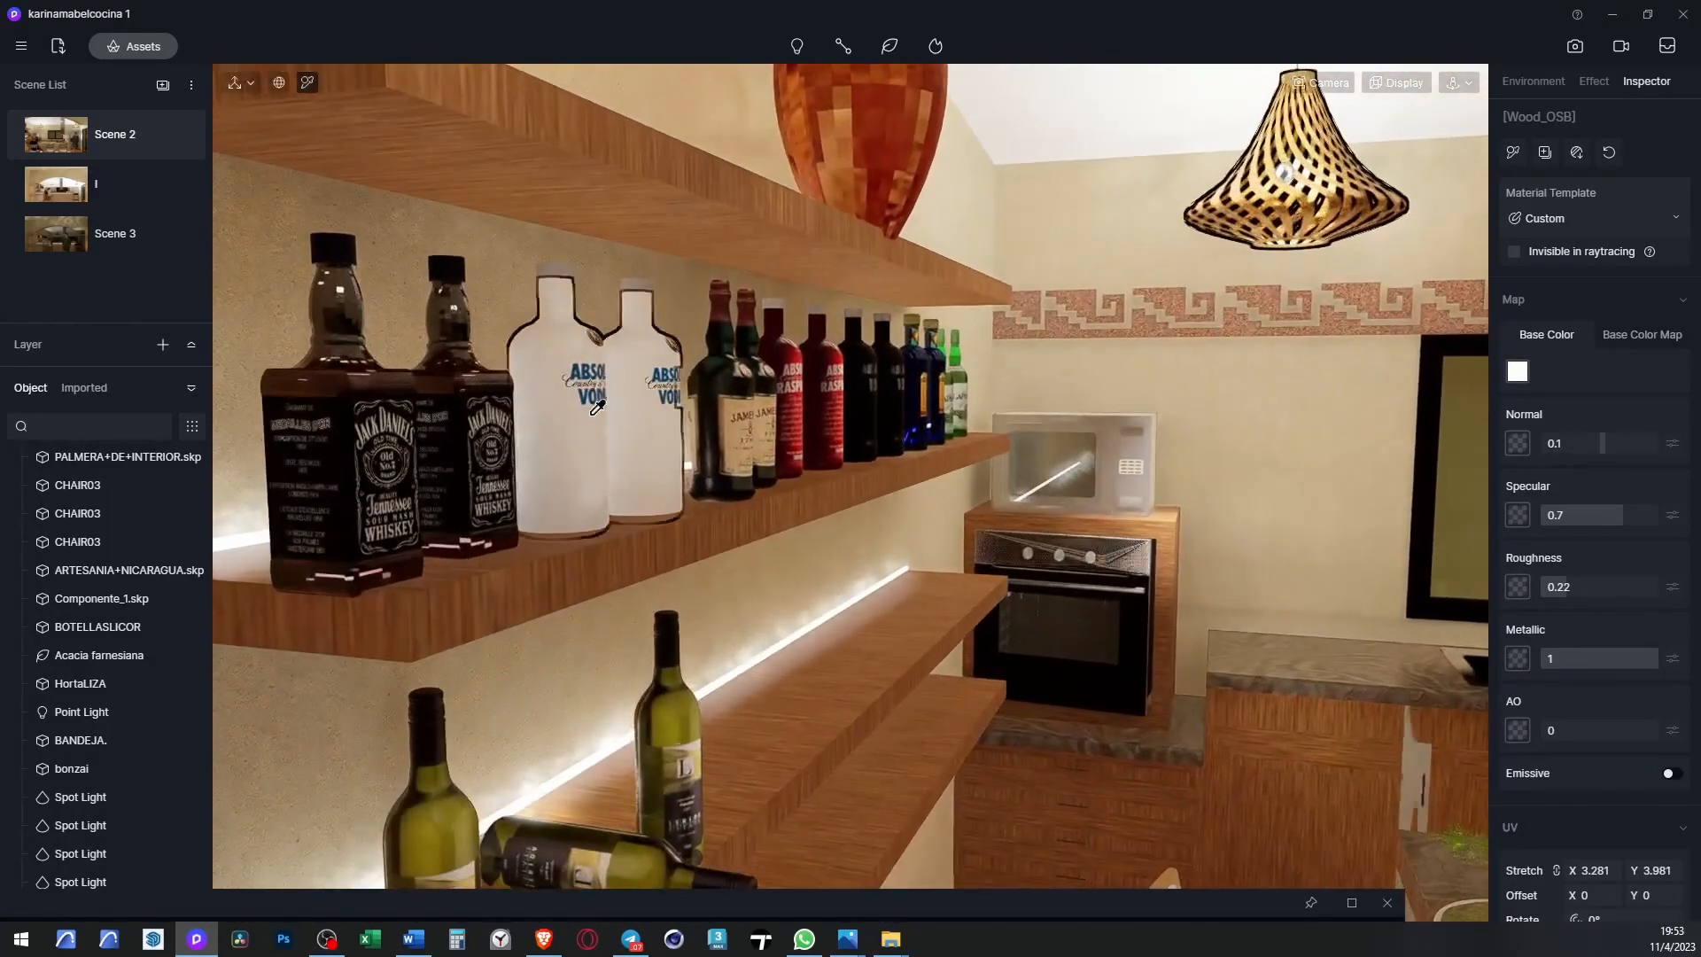
{"action": "left_click", "coordinate": [582, 419]}
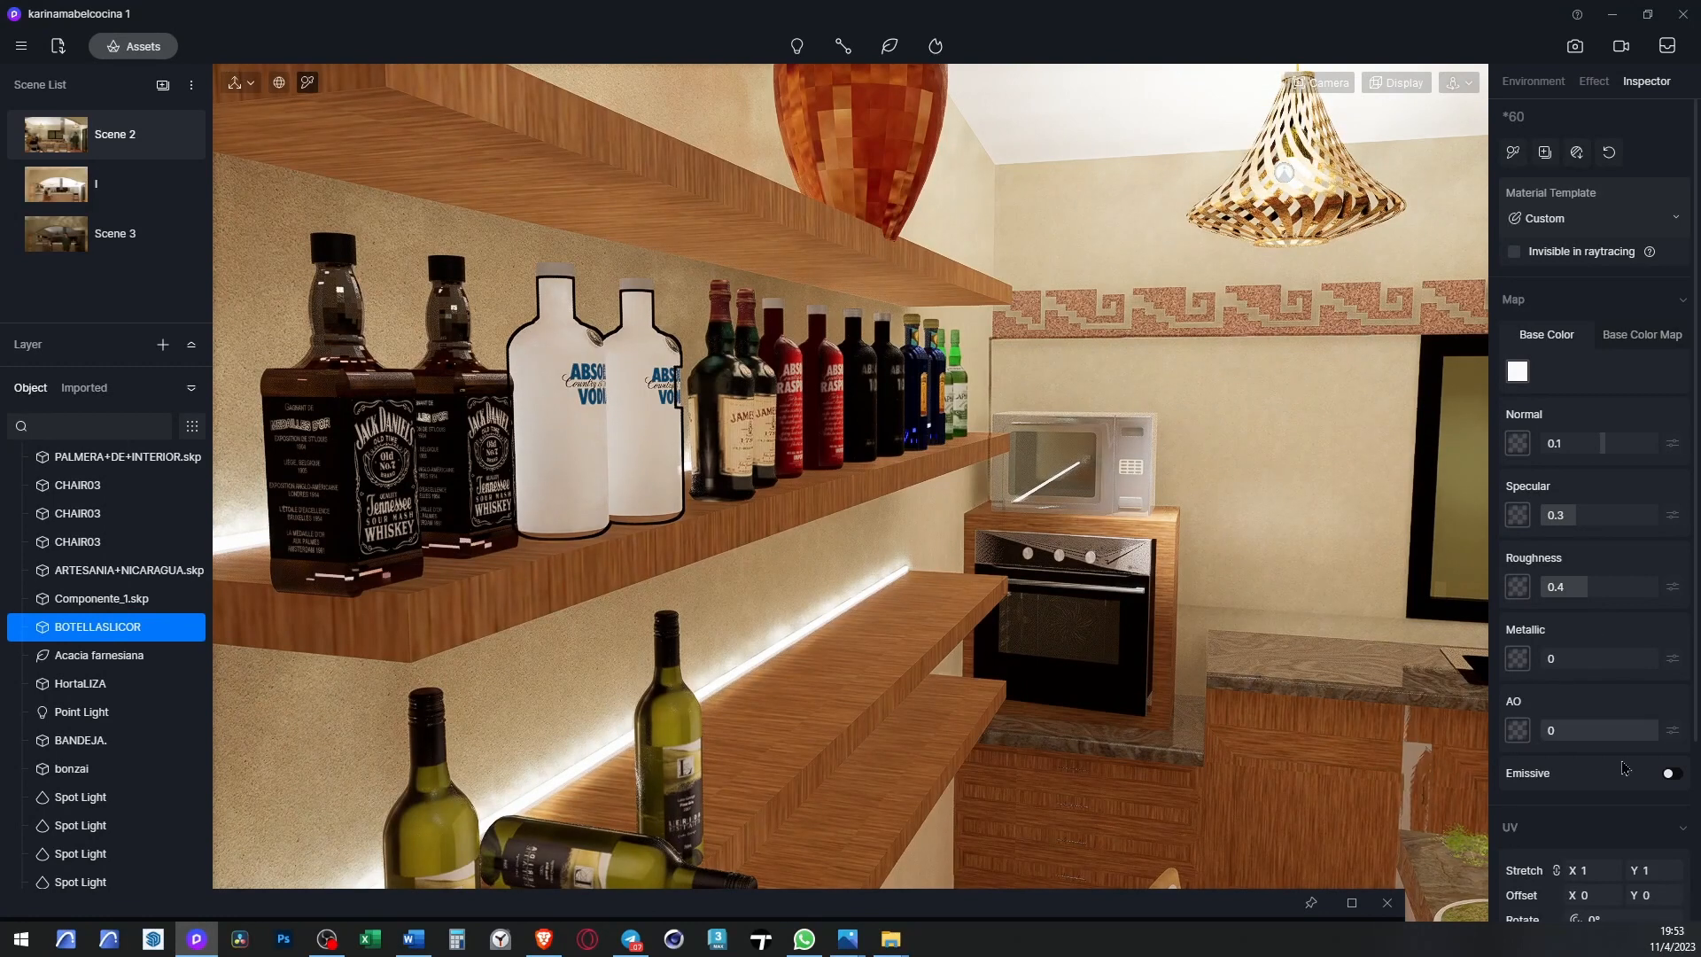
{"action": "left_click", "coordinate": [1564, 227]}
{"action": "left_click", "coordinate": [1578, 363]}
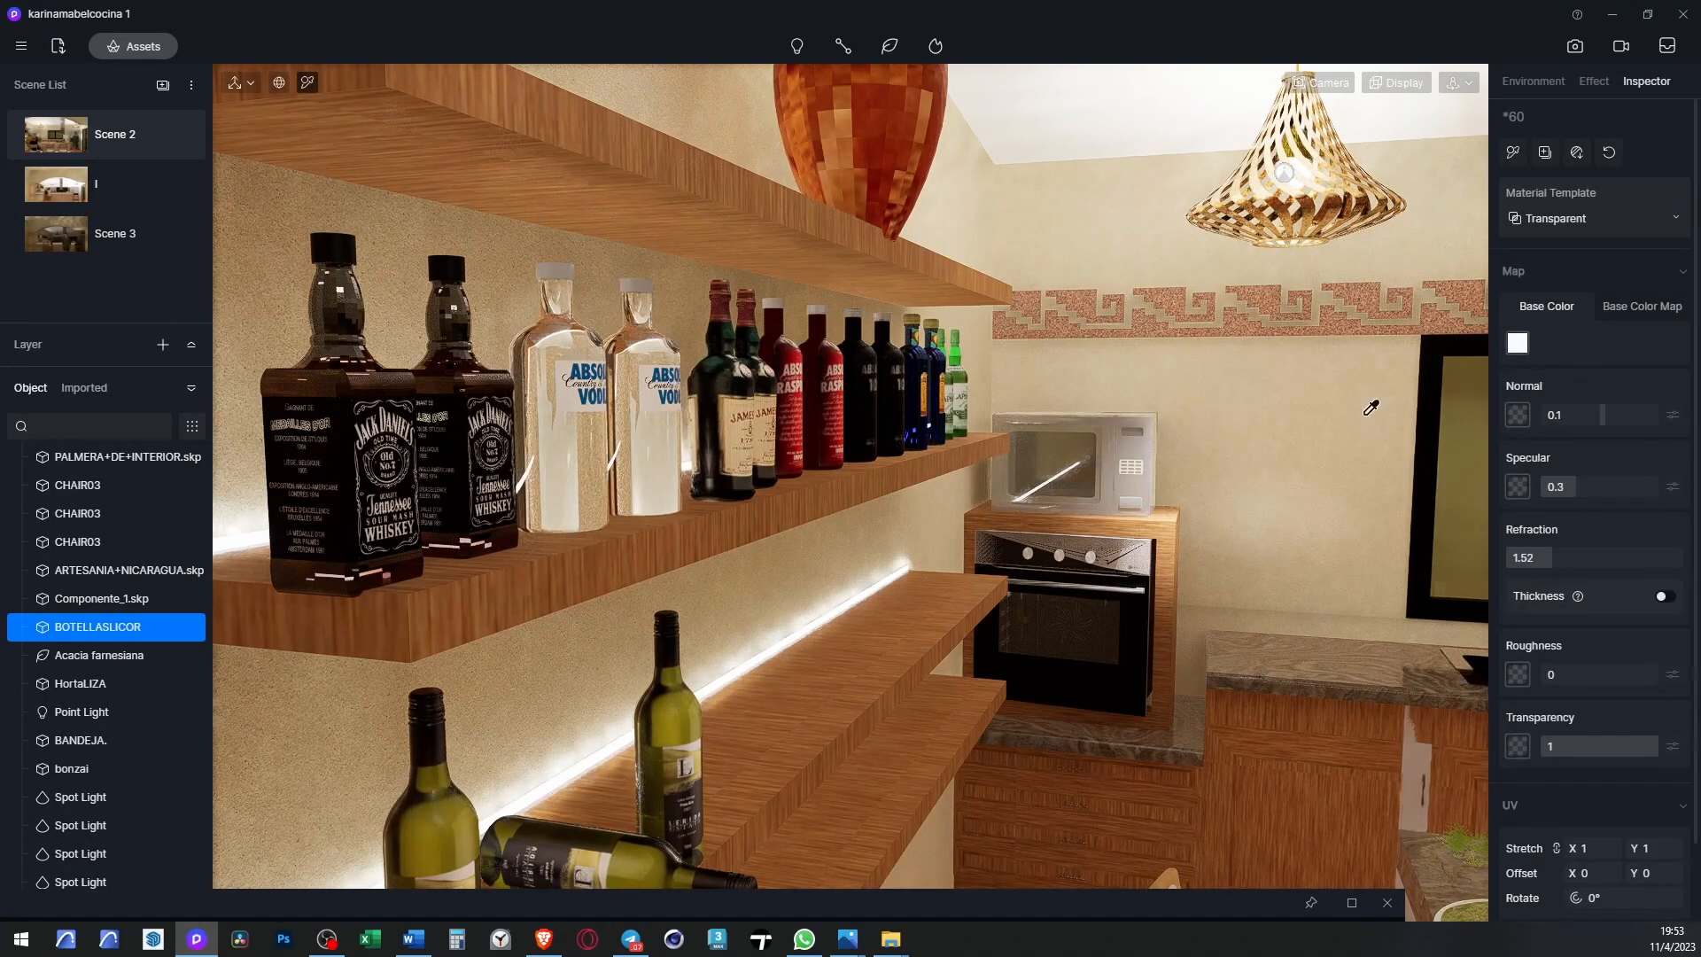
- Set the vodka bottle caps' material to metallic 1
{"action": "left_click", "coordinate": [560, 260]}
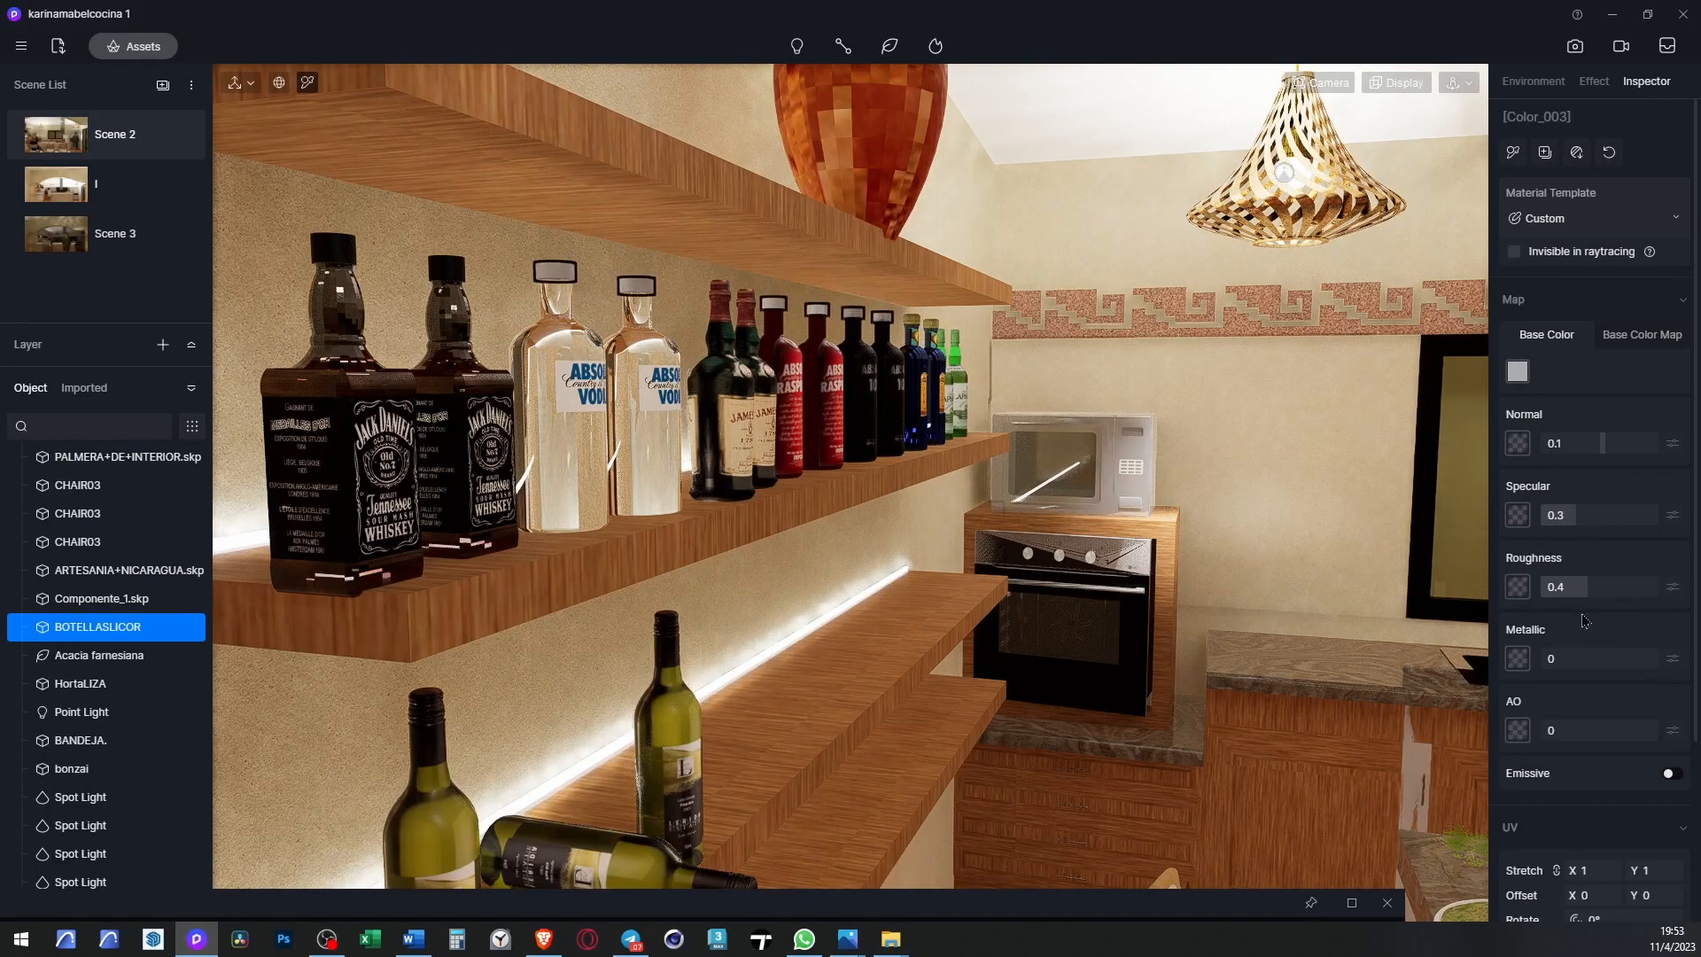
{"action": "left_click_drag", "start_coordinate": [1560, 660], "coordinate": [1666, 660]}
{"action": "scroll", "coordinate": [630, 338], "scroll_direction": "up", "scroll_amount": 4}
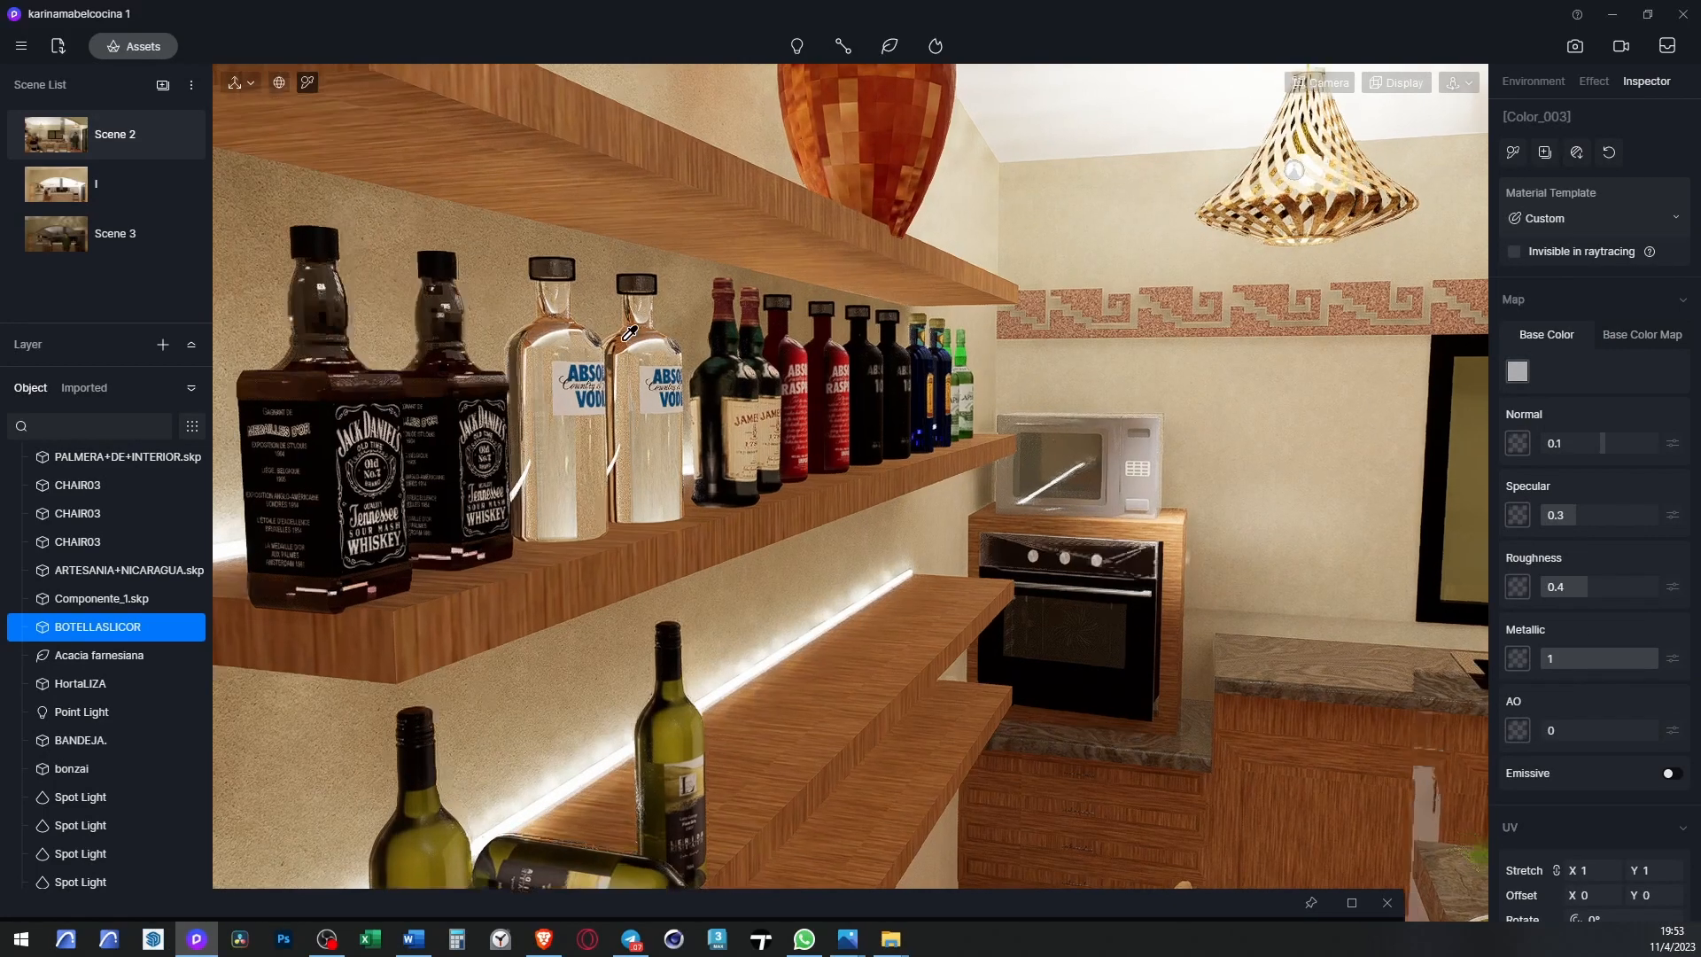
{"action": "scroll", "coordinate": [722, 388], "scroll_direction": "down", "scroll_amount": 5}
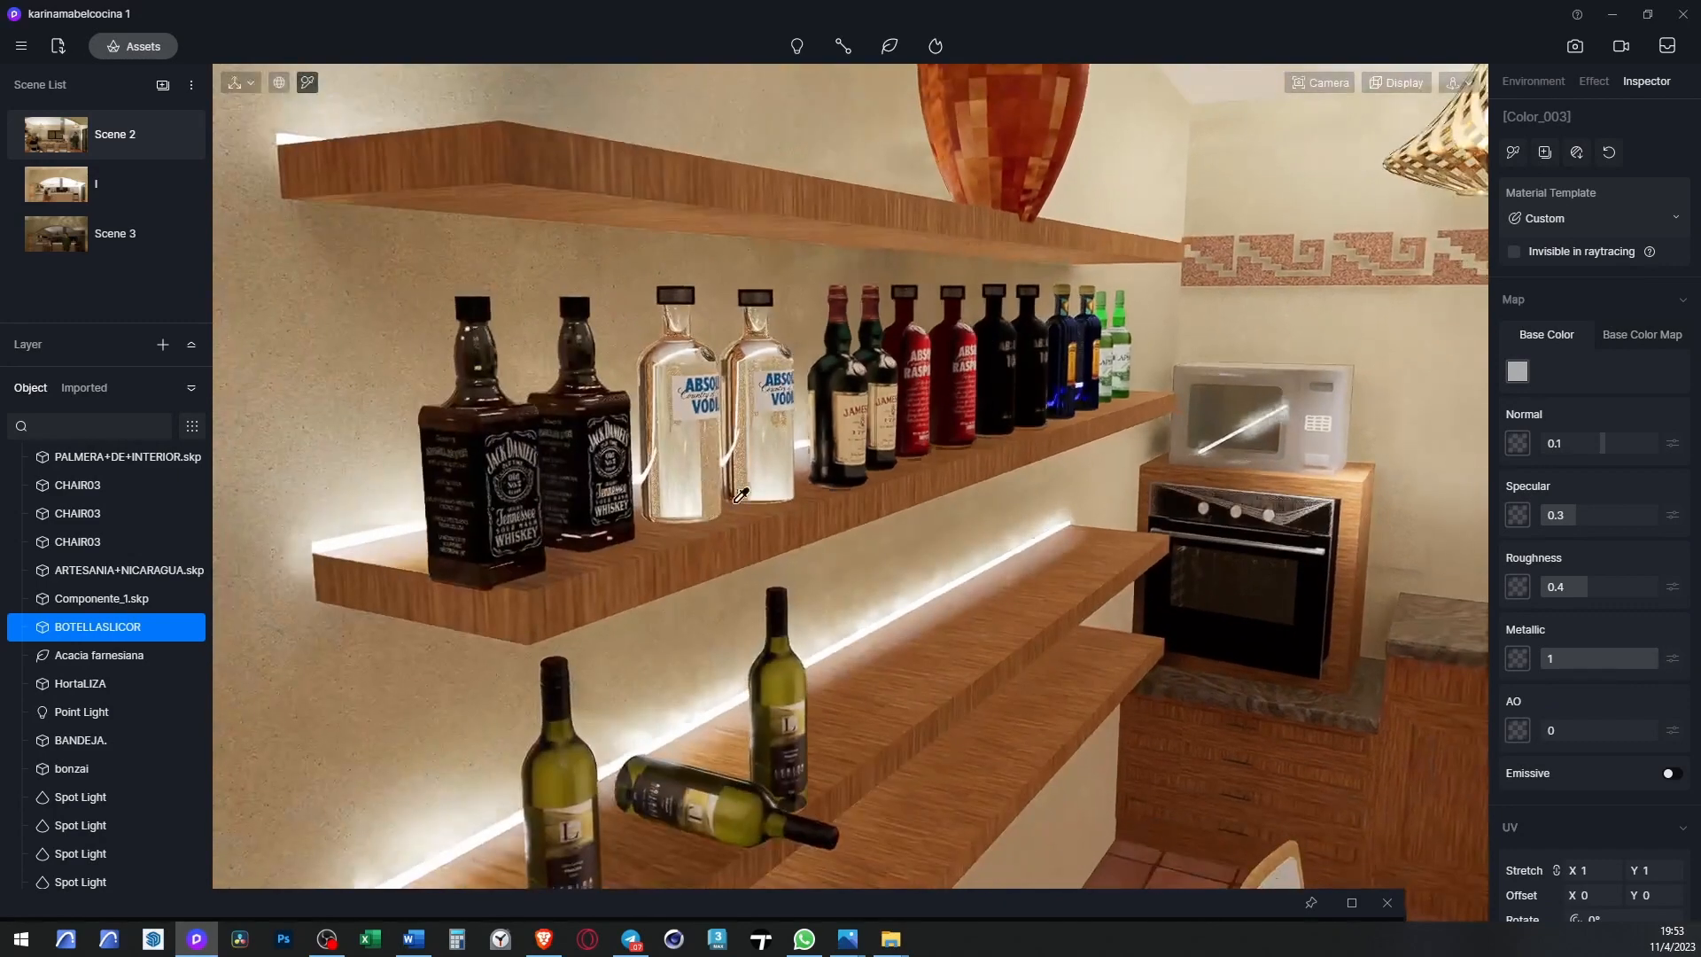
- Reposition the liquor bottle group on its shelf at Y 88356 and Z 1688
{"action": "key", "text": "Escape"}
{"action": "left_click", "coordinate": [559, 450]}
{"action": "scroll", "coordinate": [1123, 449], "scroll_direction": "up", "scroll_amount": 5}
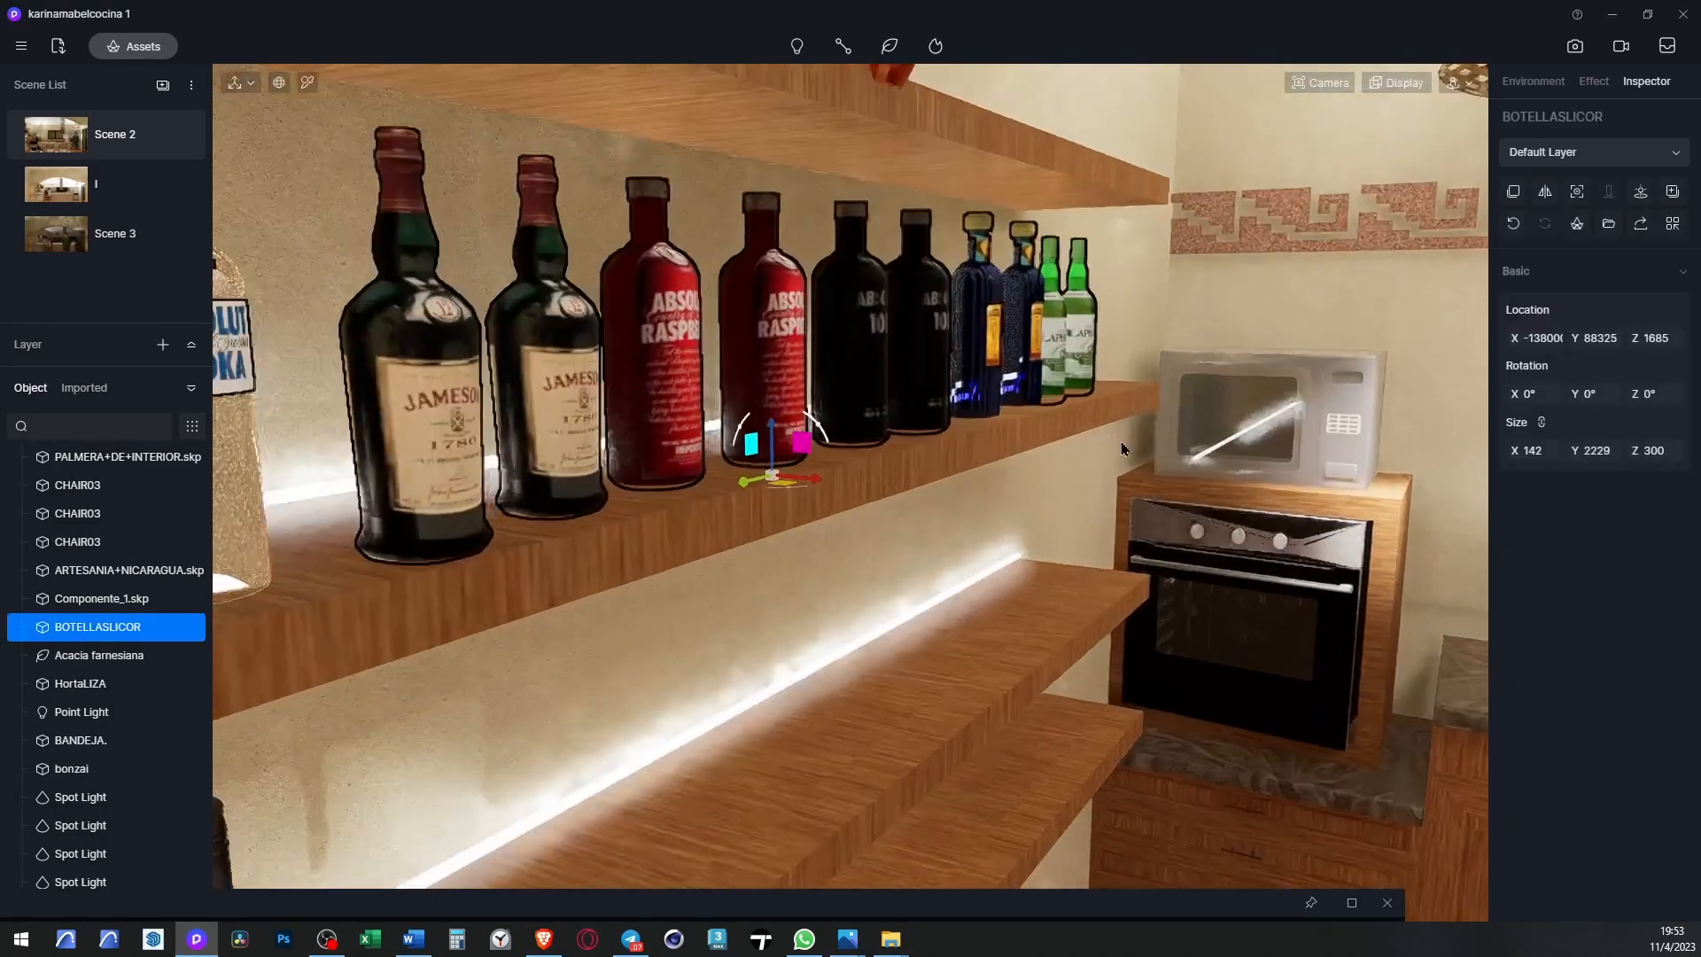
{"action": "scroll", "coordinate": [1122, 449], "scroll_direction": "up", "scroll_amount": 2}
{"action": "left_click_drag", "start_coordinate": [604, 503], "coordinate": [658, 440]}
{"action": "scroll", "coordinate": [660, 456], "scroll_direction": "up", "scroll_amount": 3}
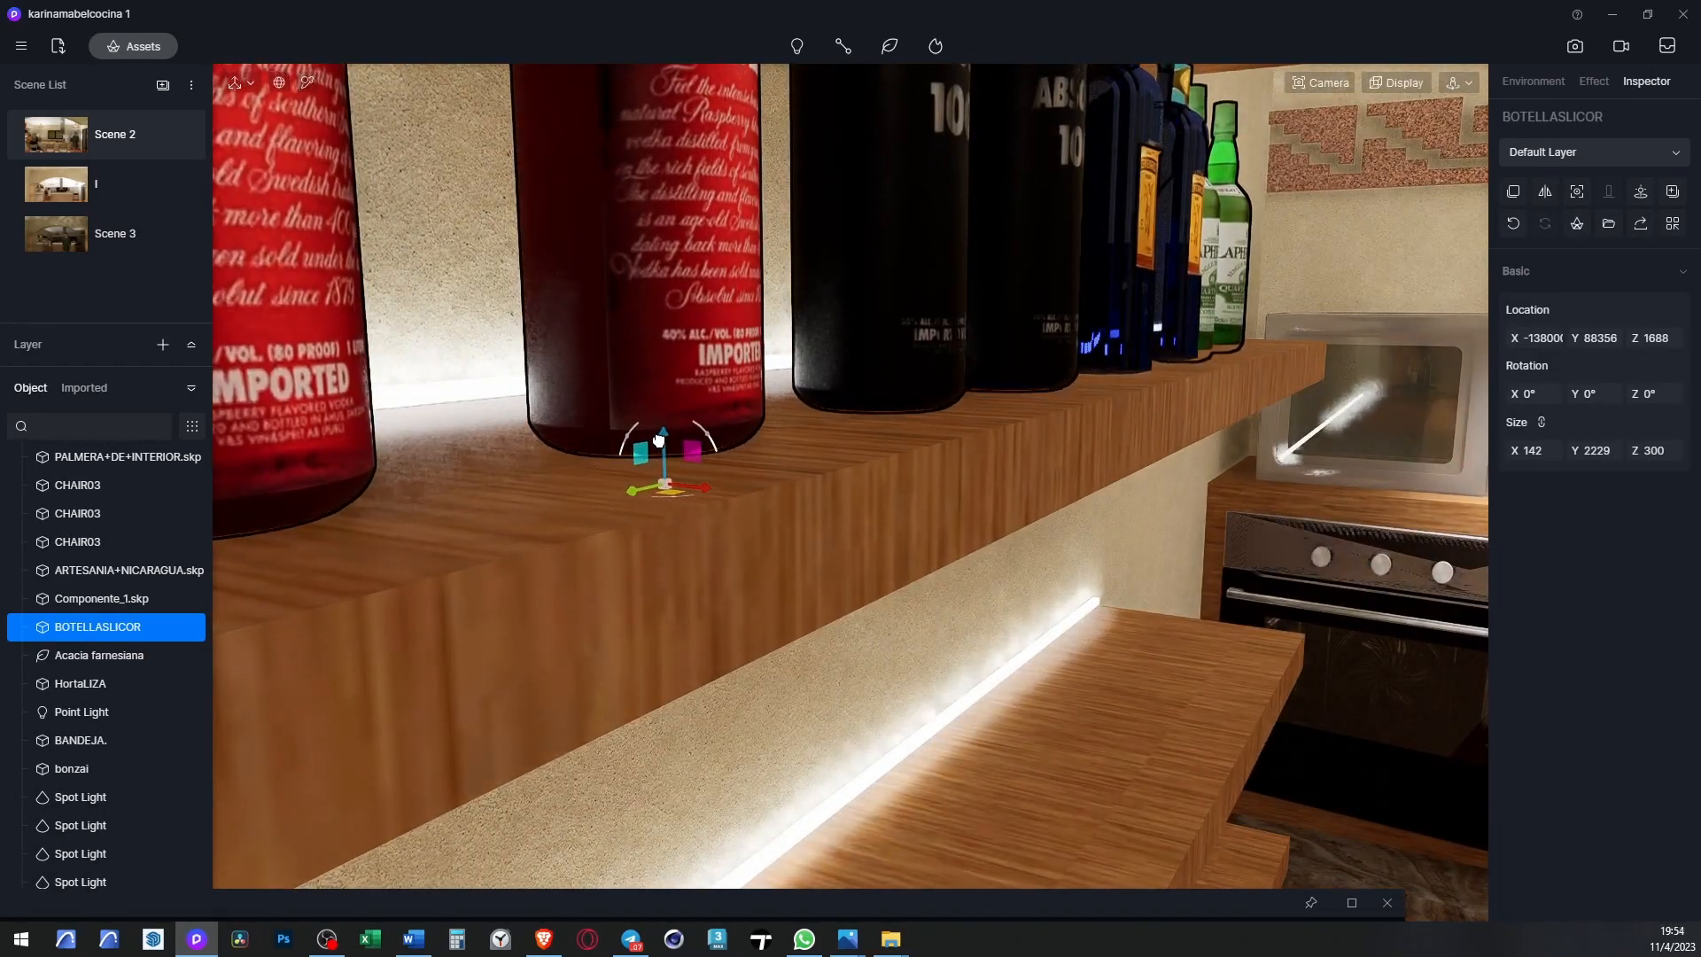
{"action": "scroll", "coordinate": [658, 441], "scroll_direction": "down", "scroll_amount": 10}
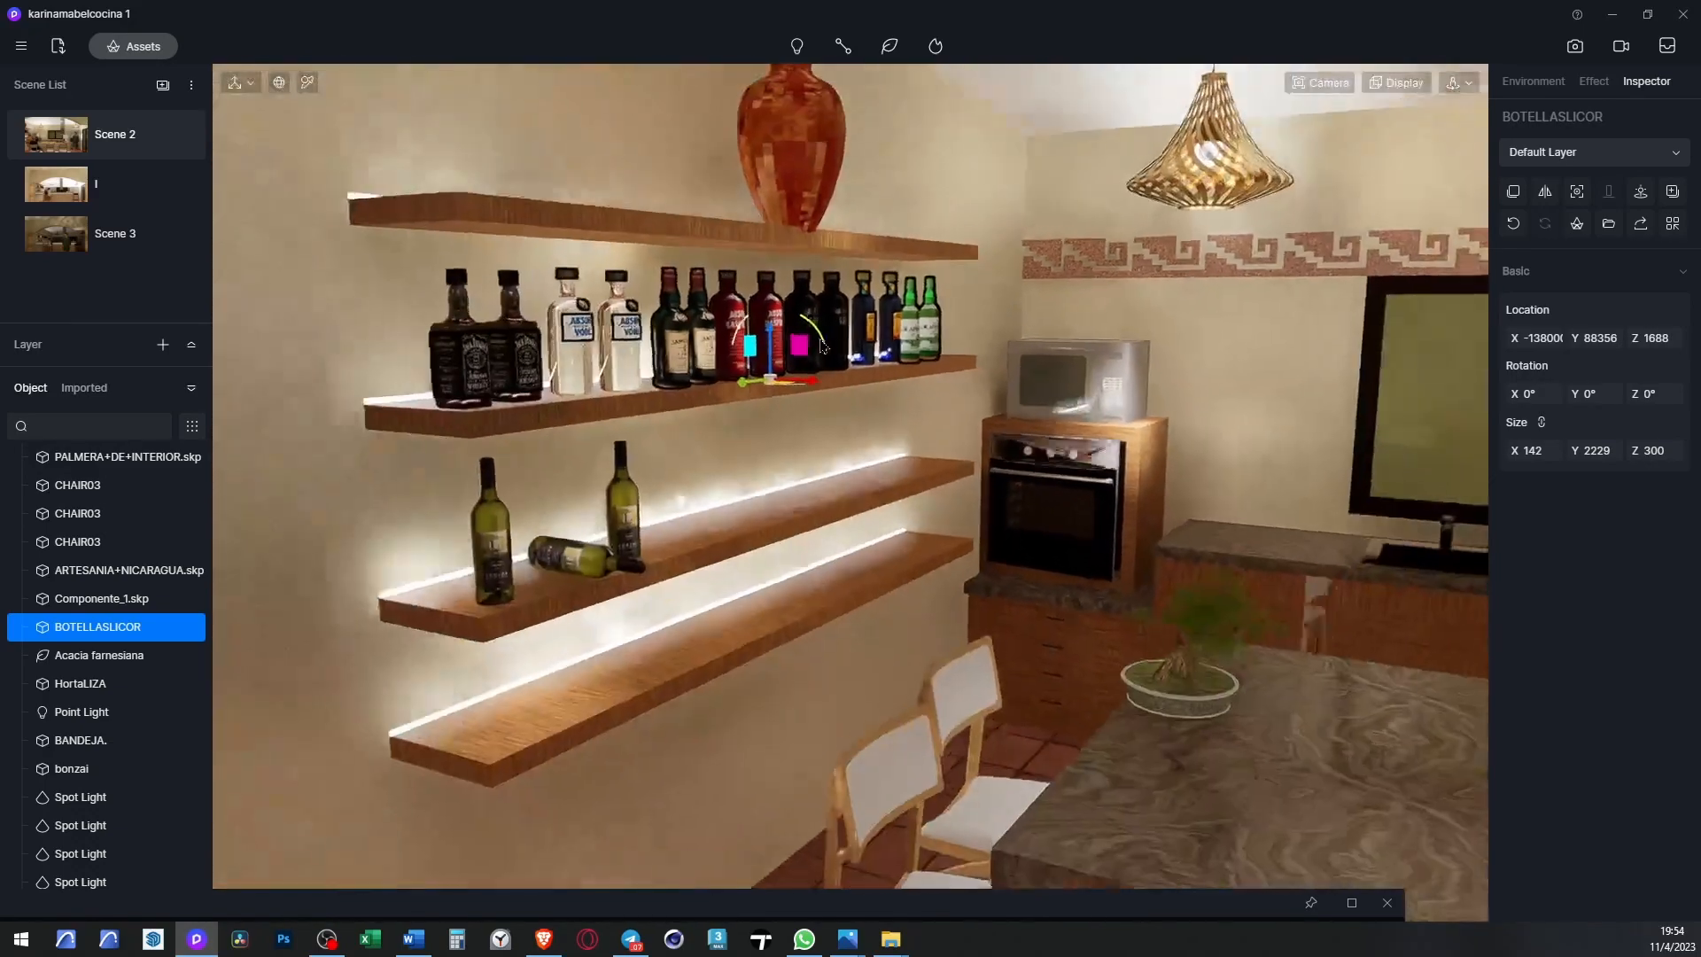
- Try a UV stretch of 100 on the wall shelves' walnut material, and reset the stretch to 1
{"action": "scroll", "coordinate": [822, 345], "scroll_direction": "down", "scroll_amount": 5}
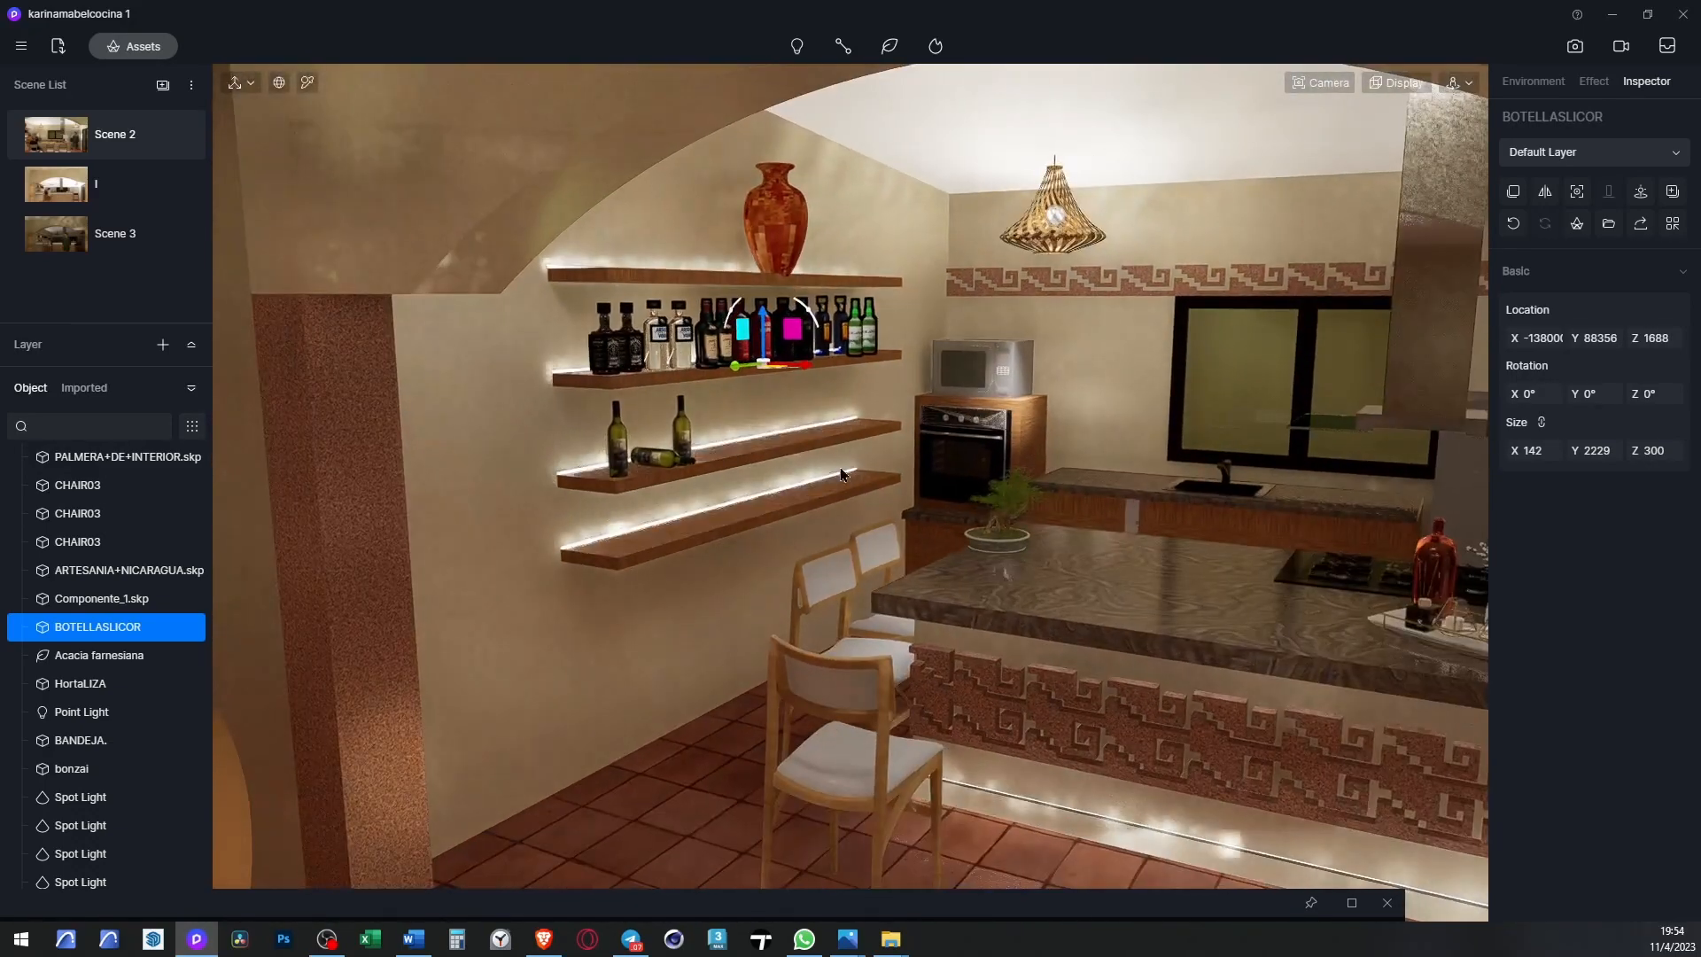
{"action": "scroll", "coordinate": [1207, 858], "scroll_direction": "down", "scroll_amount": 2}
{"action": "scroll", "coordinate": [1077, 776], "scroll_direction": "up", "scroll_amount": 5}
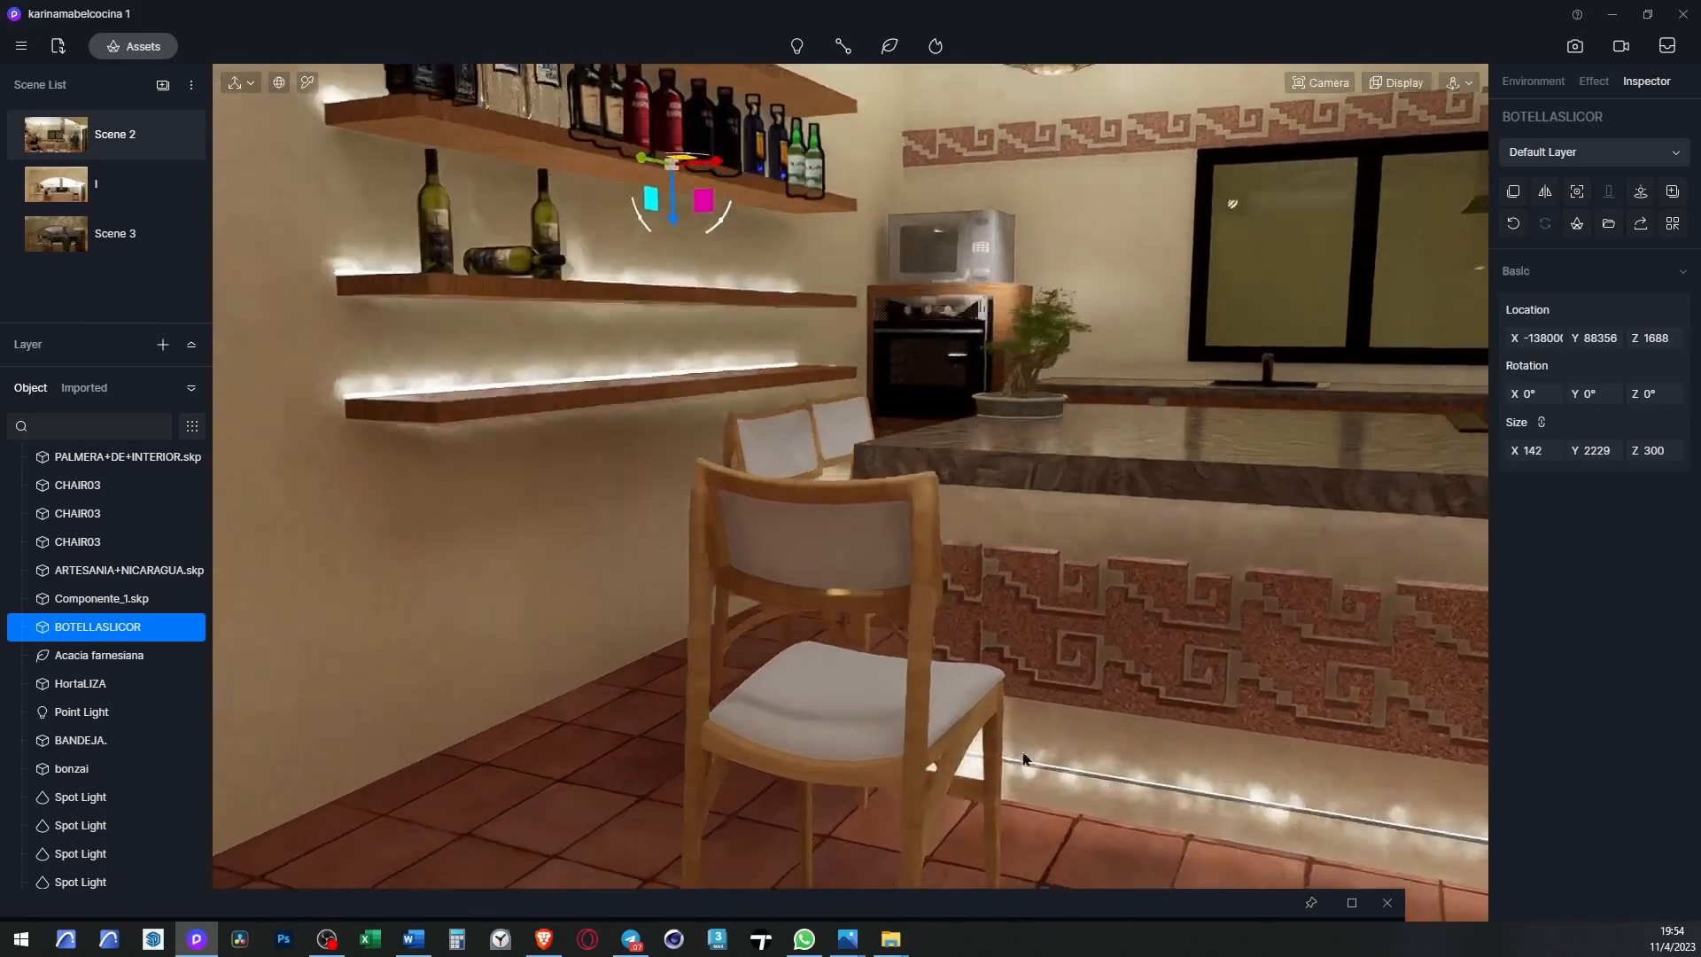
{"action": "scroll", "coordinate": [586, 493], "scroll_direction": "down", "scroll_amount": 3}
{"action": "scroll", "coordinate": [395, 417], "scroll_direction": "up", "scroll_amount": 8}
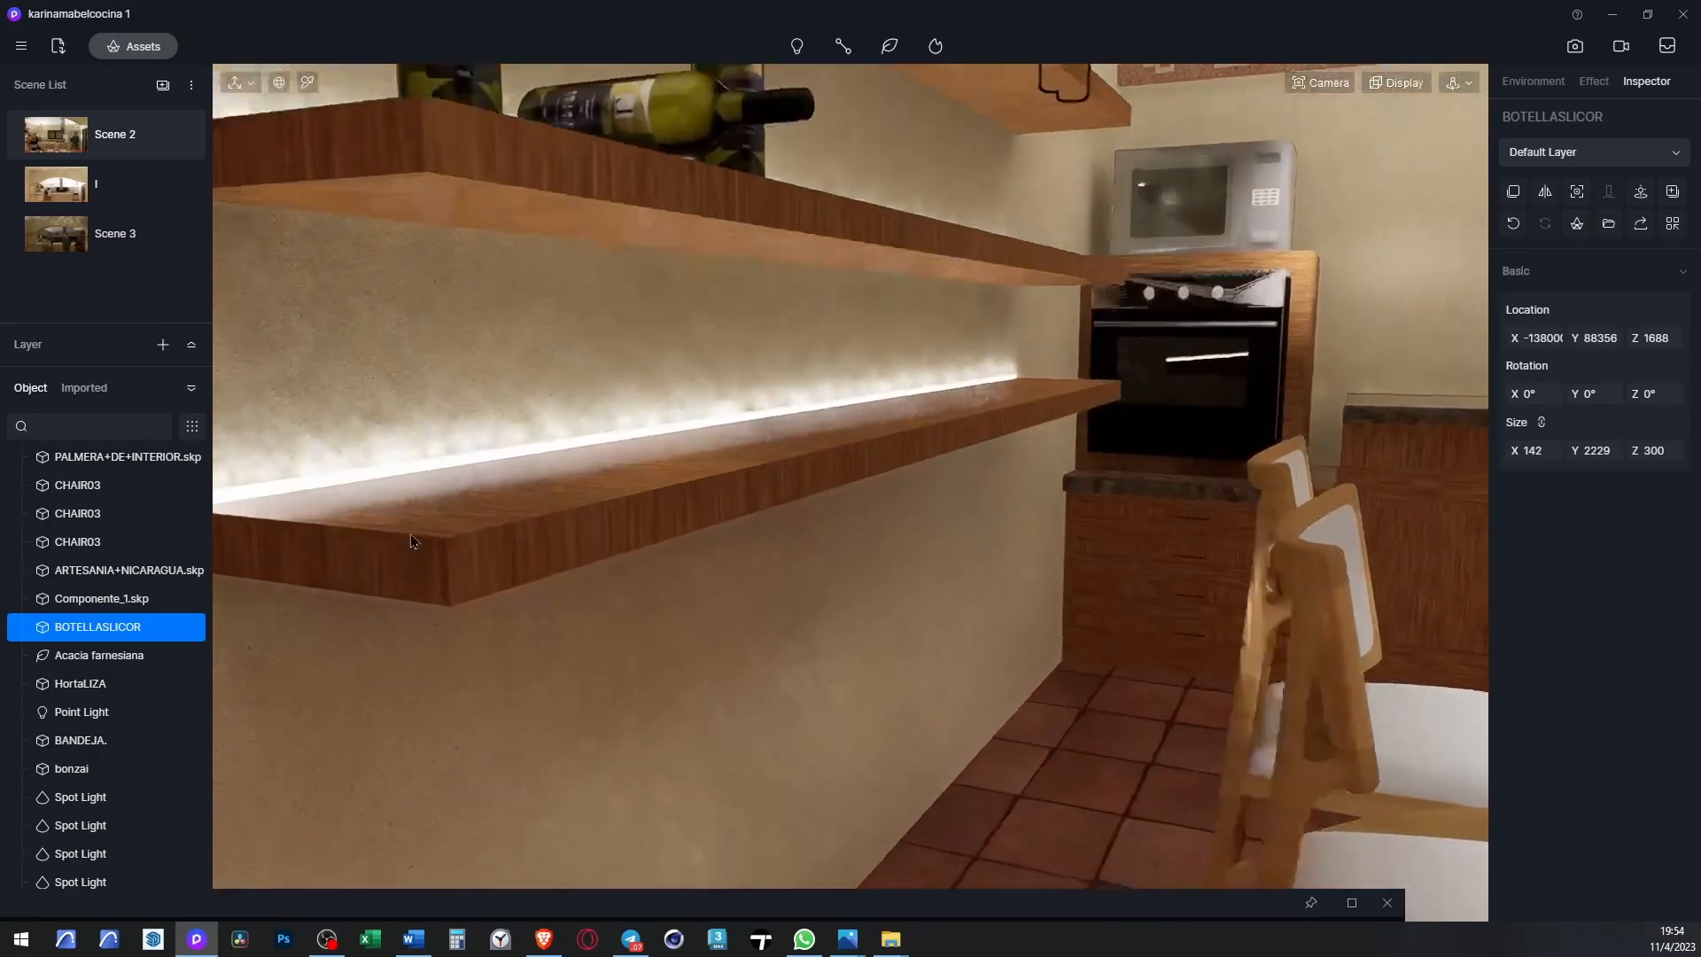
{"action": "scroll", "coordinate": [412, 542], "scroll_direction": "down", "scroll_amount": 4}
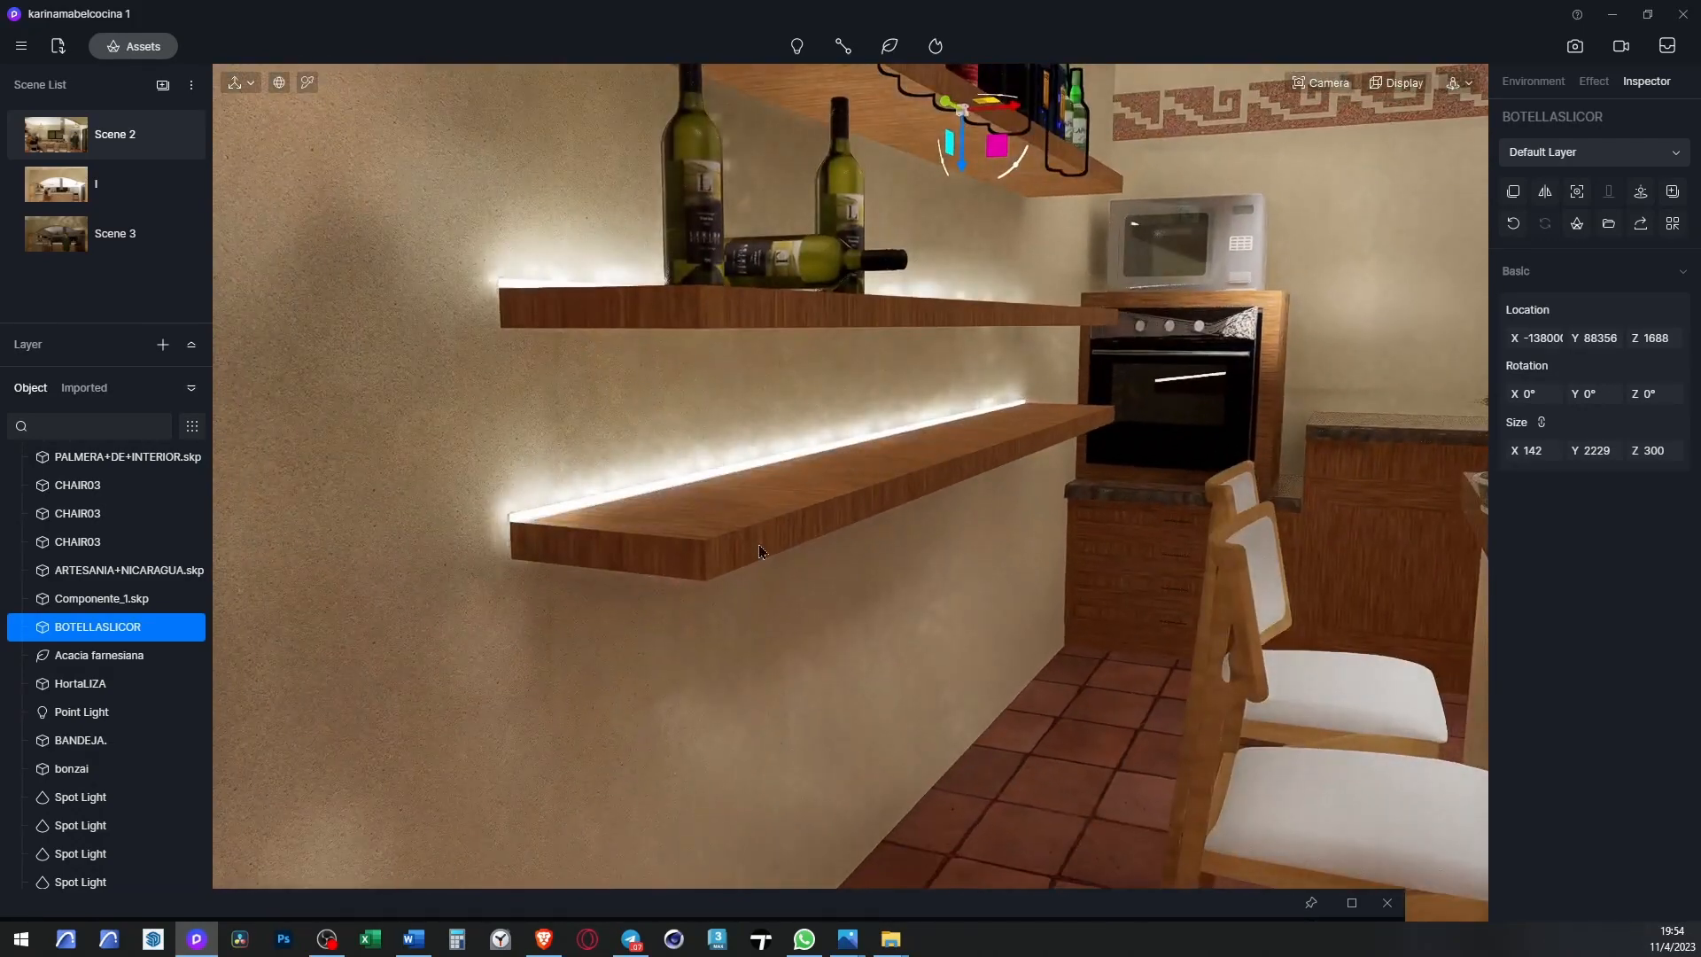
{"action": "left_click", "coordinate": [759, 550]}
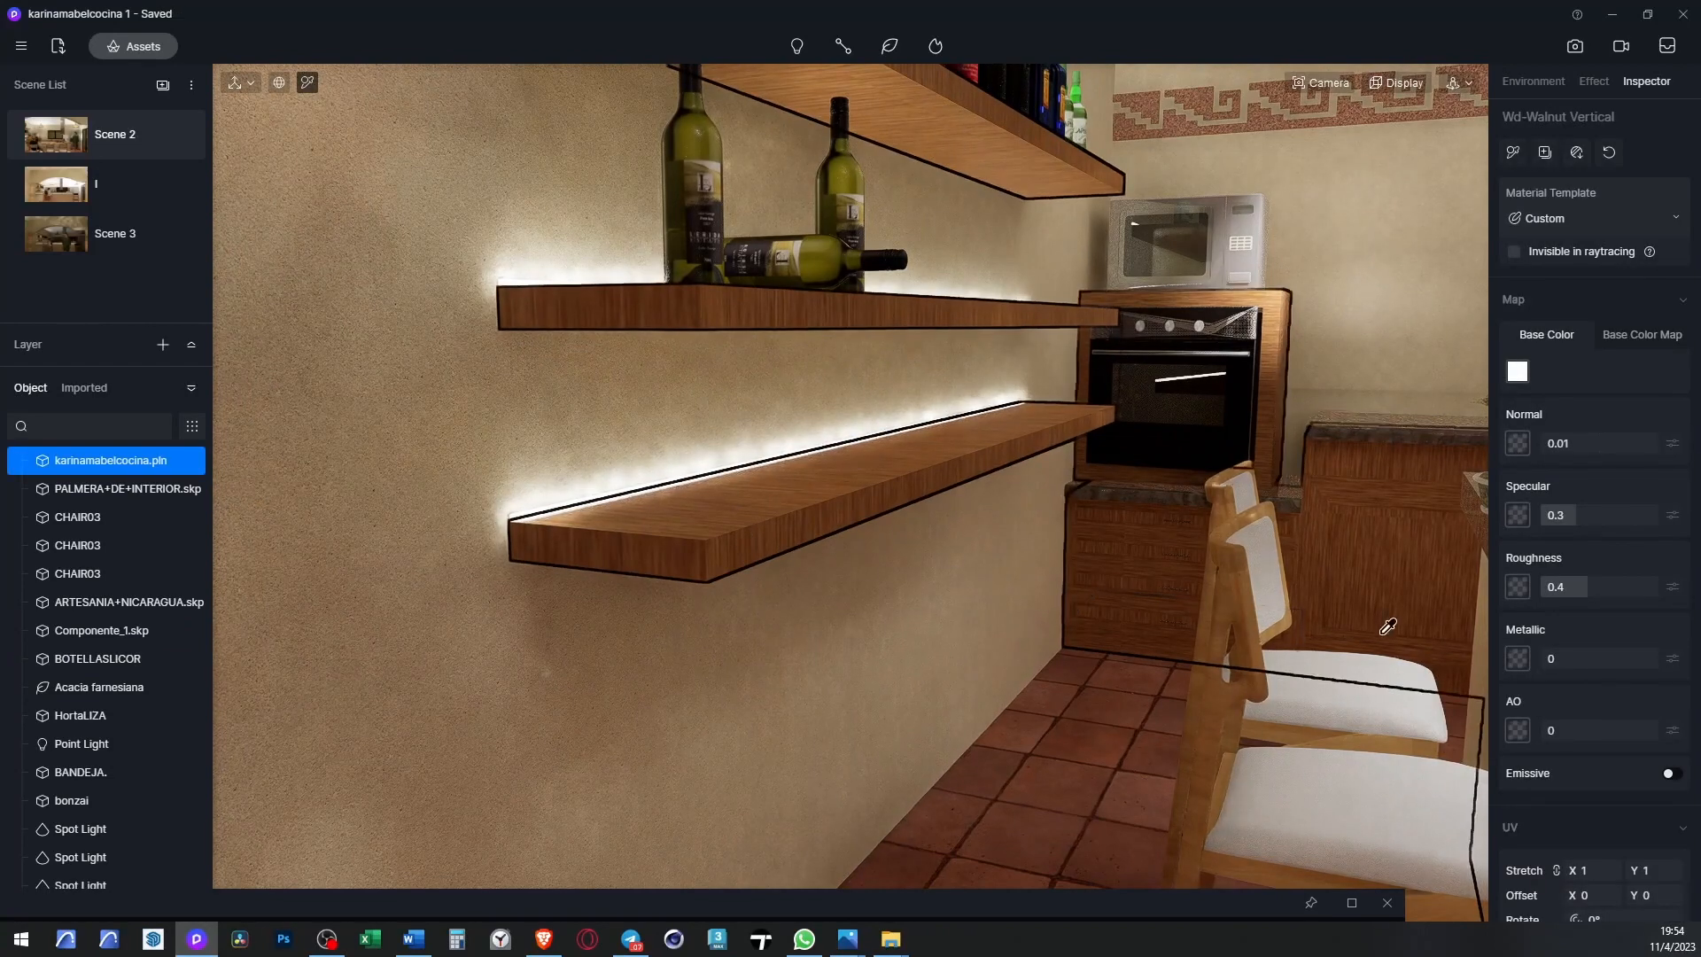
{"action": "scroll", "coordinate": [1633, 799], "scroll_direction": "down", "scroll_amount": 2}
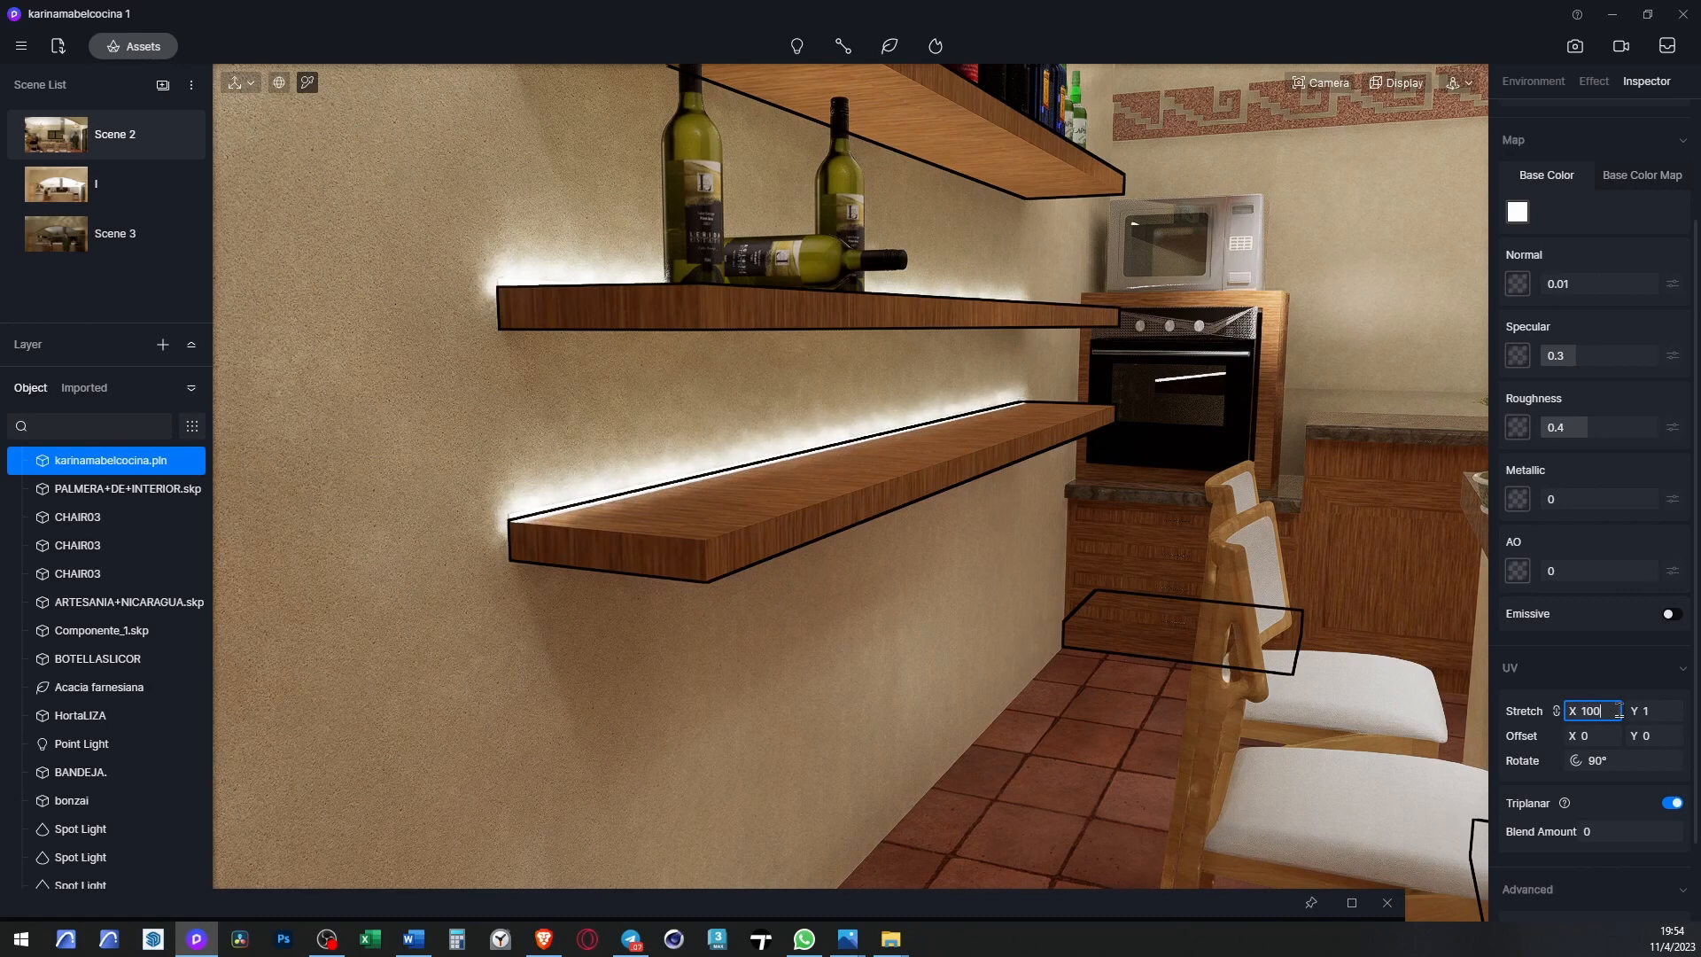
{"action": "key", "text": "Return"}
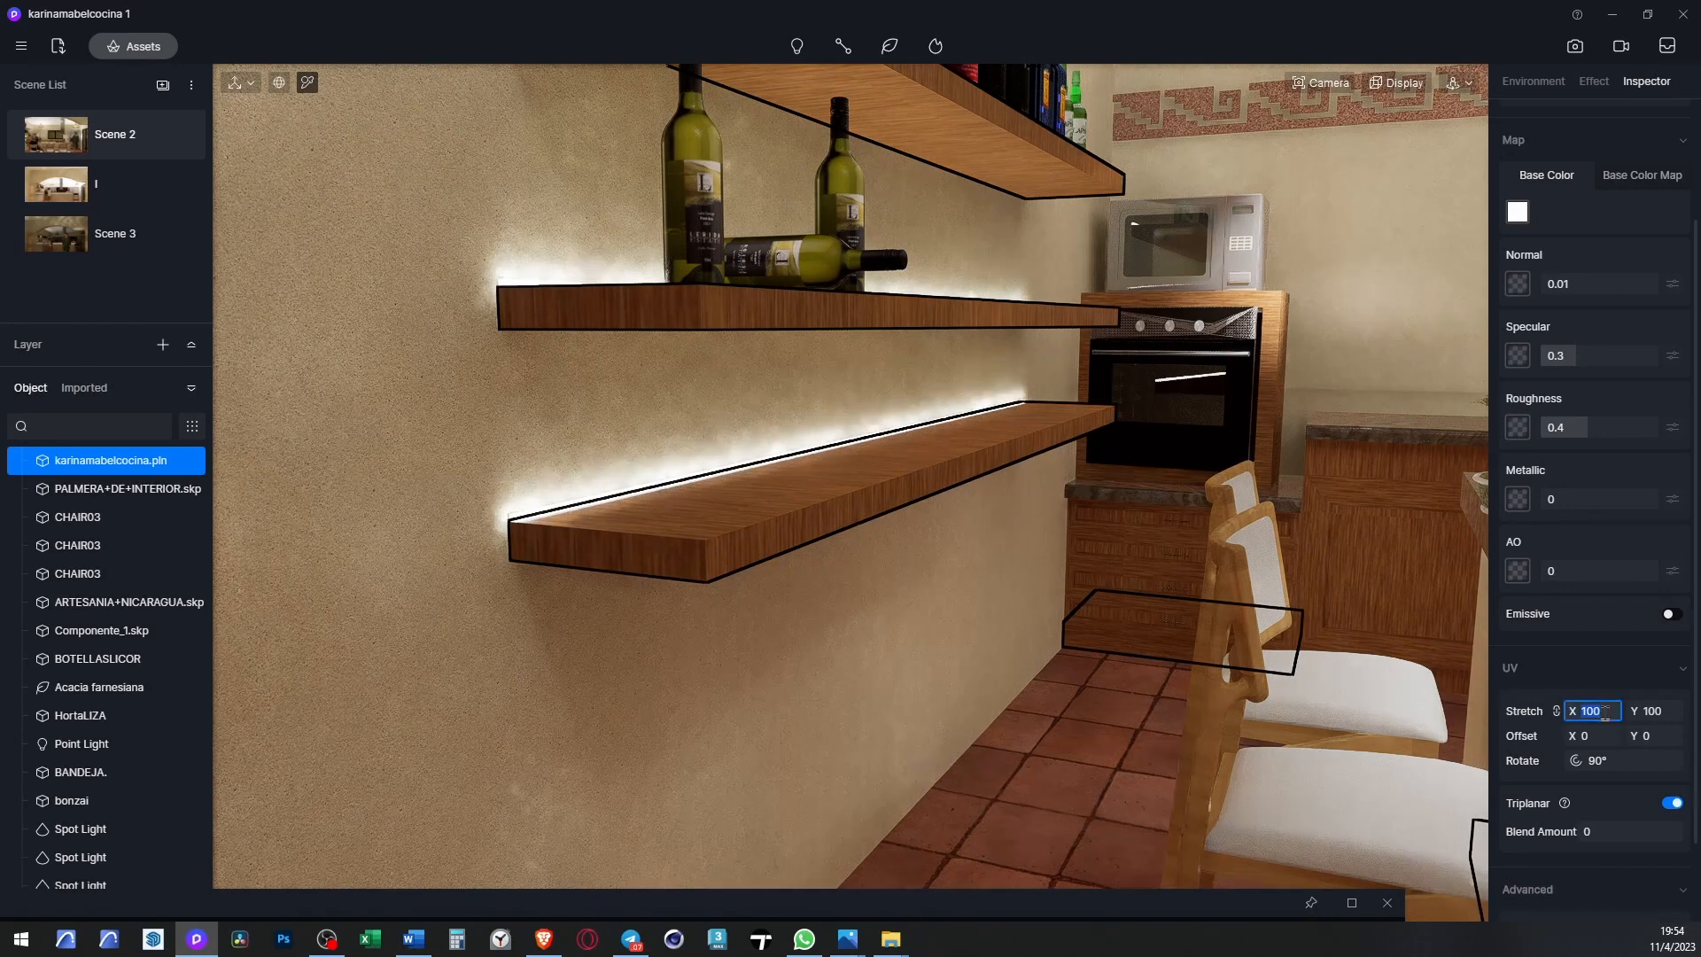
{"action": "key", "text": "Return"}
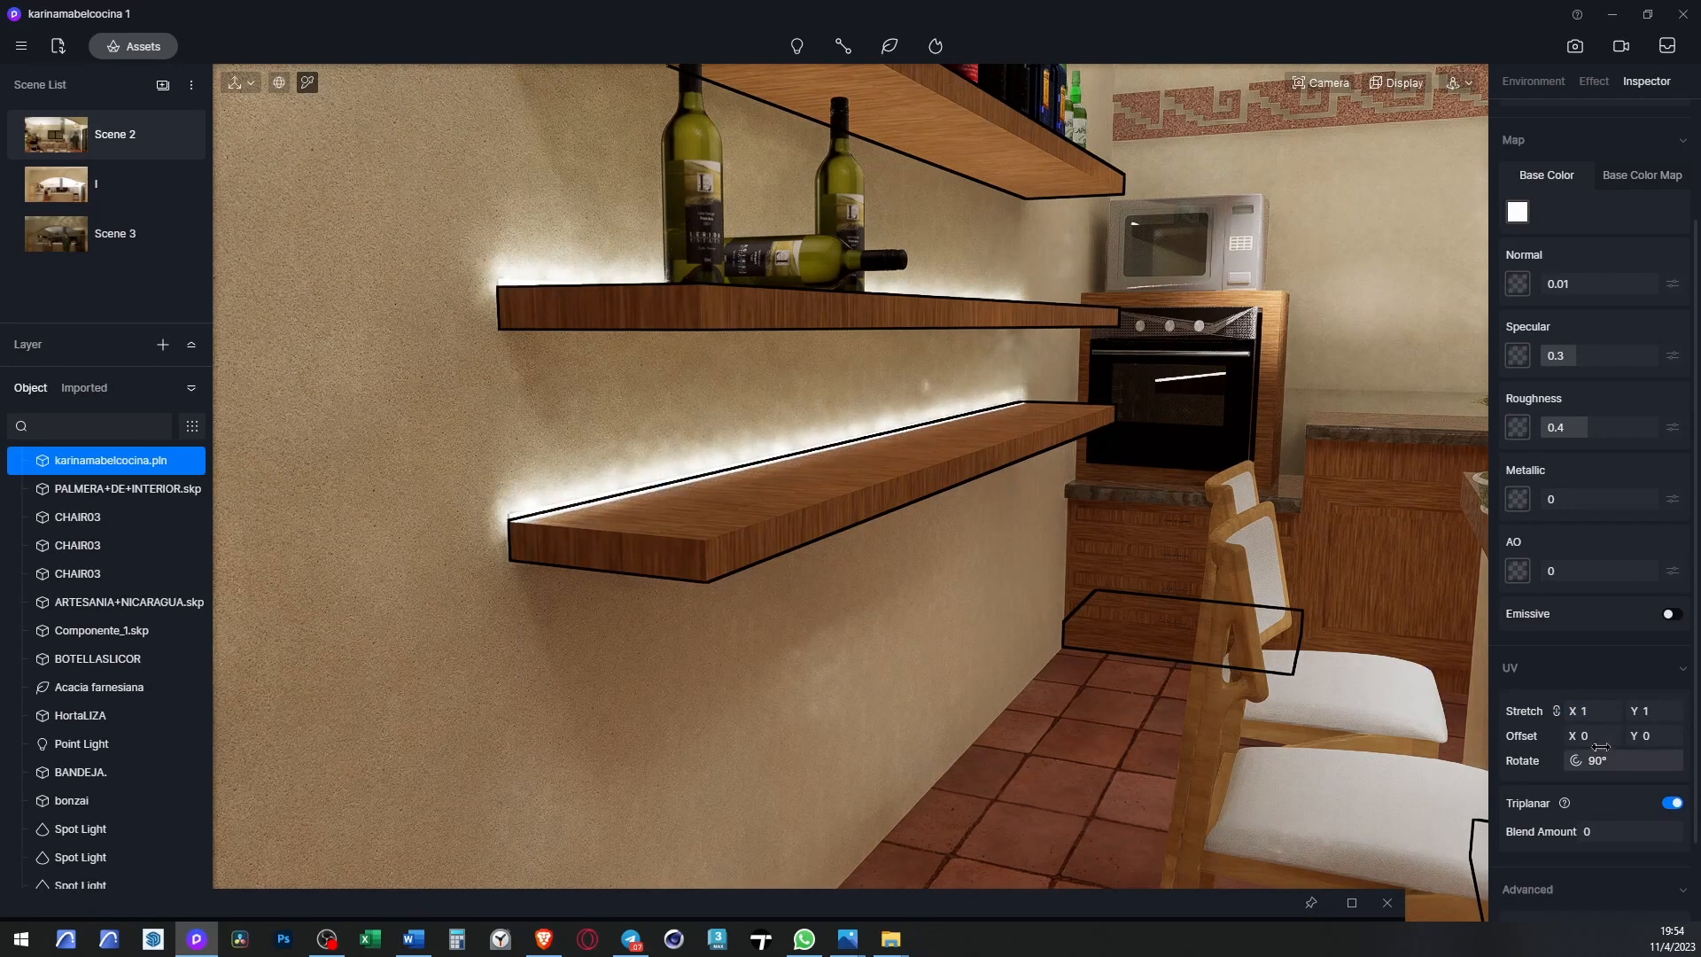
- Replace the wall shelves' wood with the Purple Sanders material from the asset library's favourites
{"action": "left_click", "coordinate": [158, 45]}
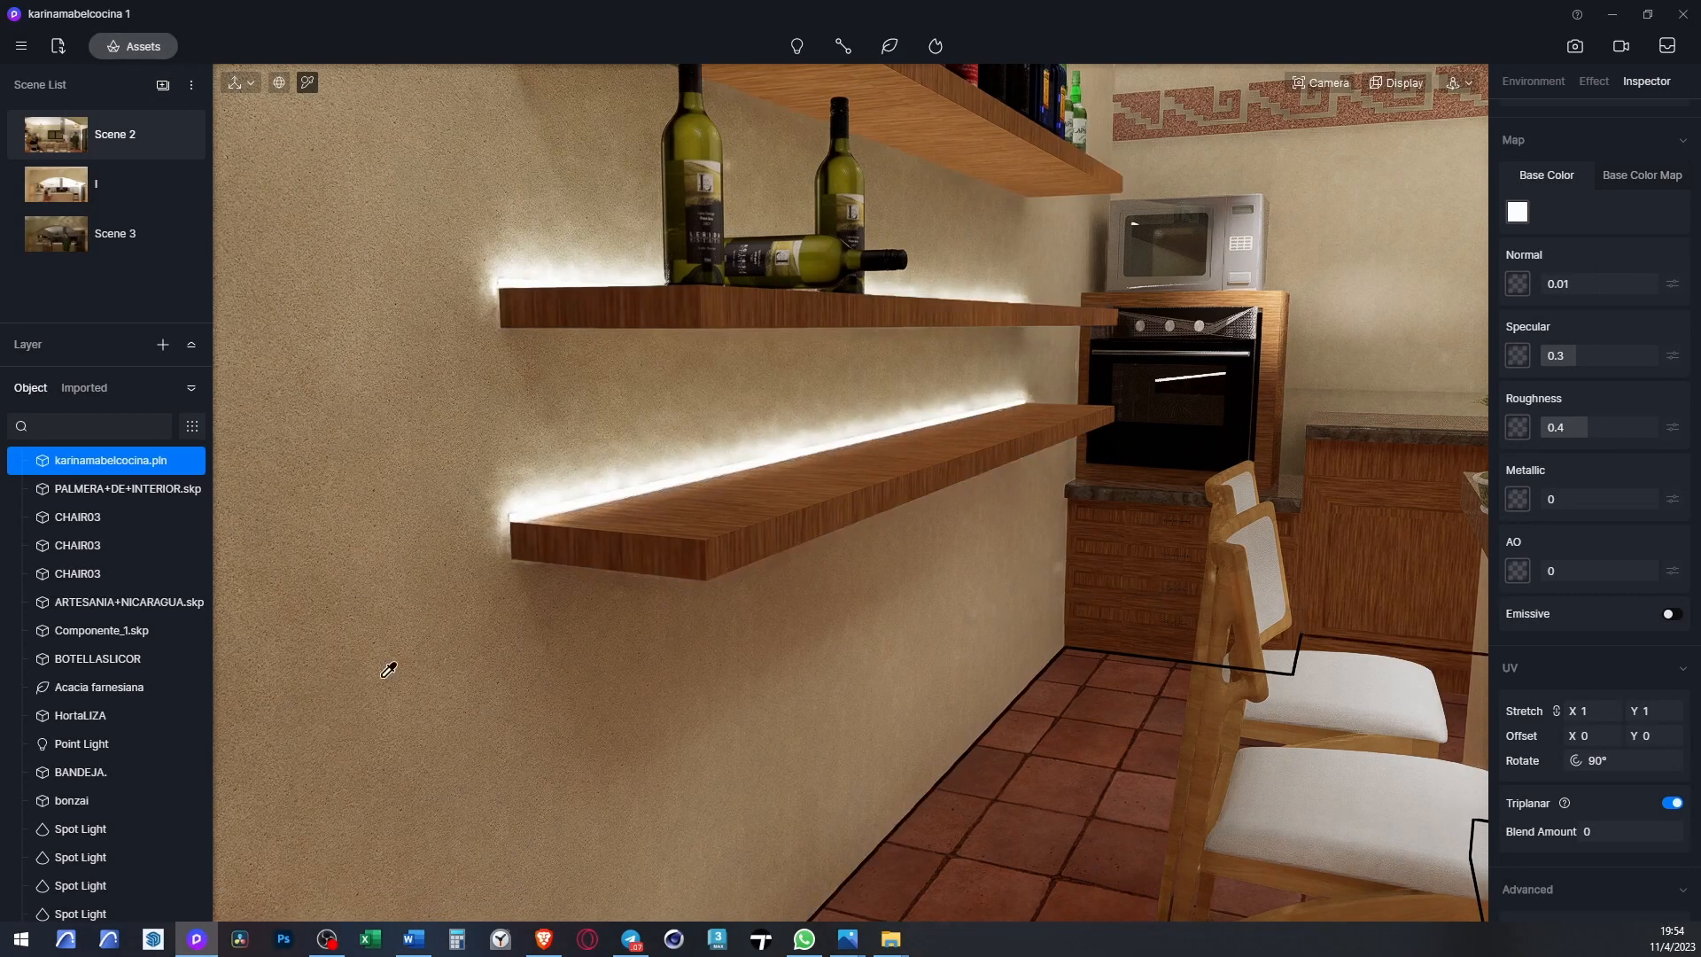
{"action": "left_click", "coordinate": [130, 49]}
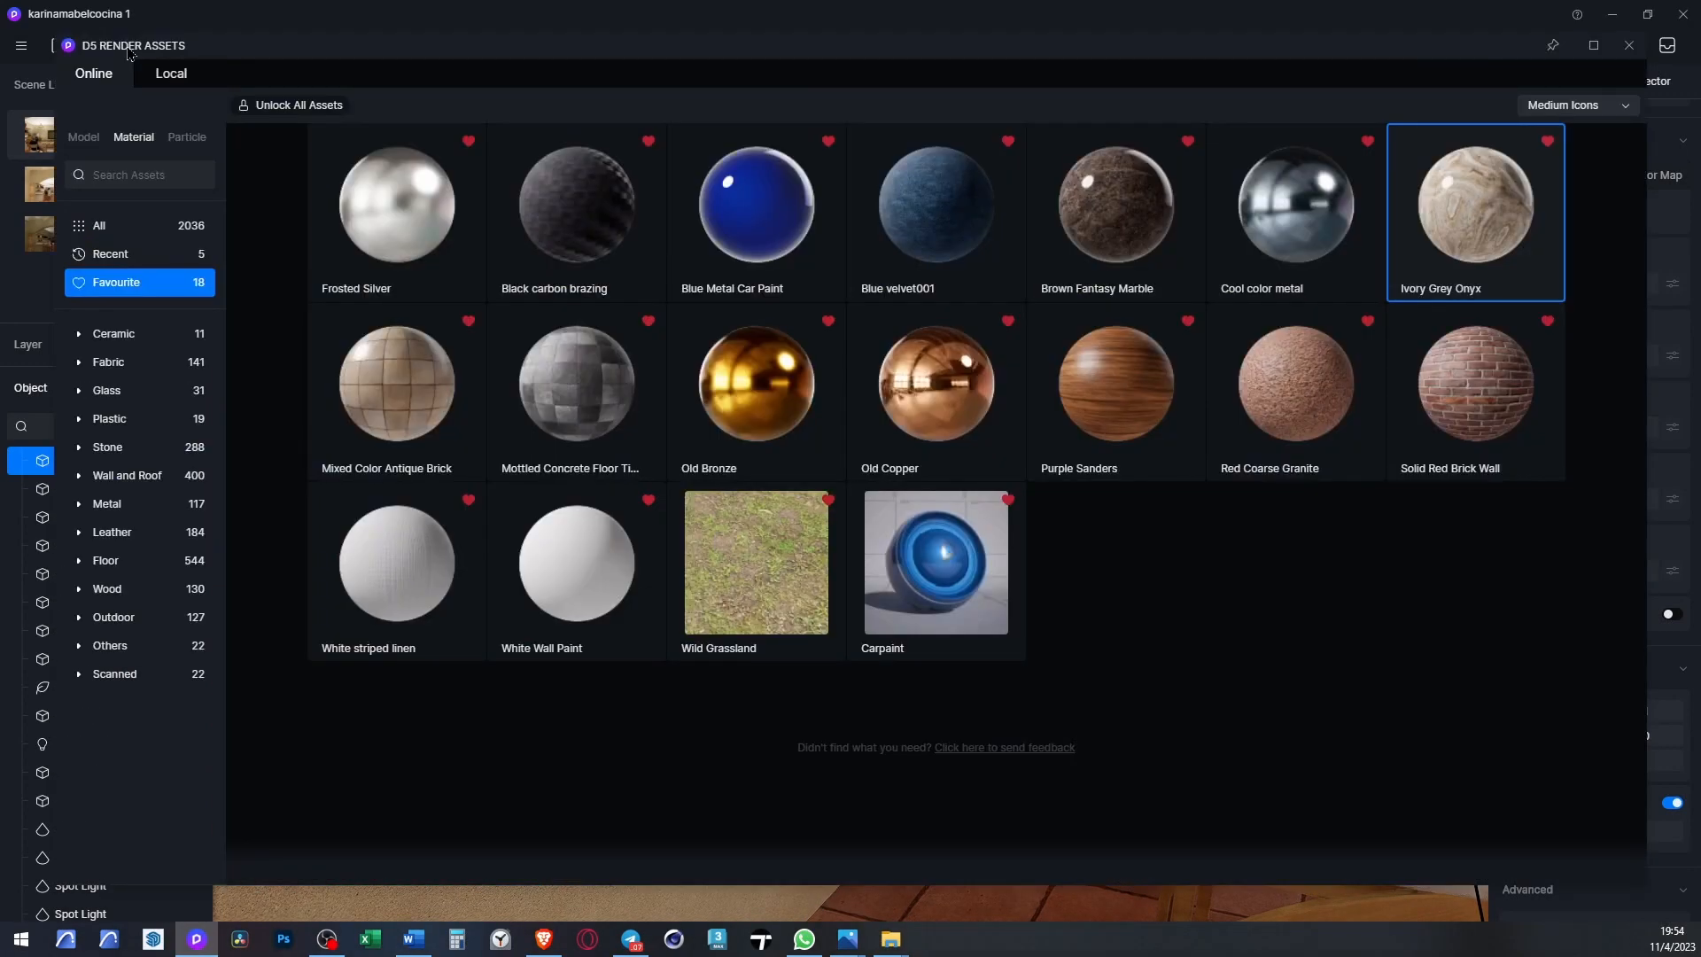
{"action": "left_click_drag", "start_coordinate": [1155, 55], "coordinate": [1126, 610]}
{"action": "left_click", "coordinate": [1123, 896]}
{"action": "left_click_drag", "start_coordinate": [1124, 901], "coordinate": [1155, 536]}
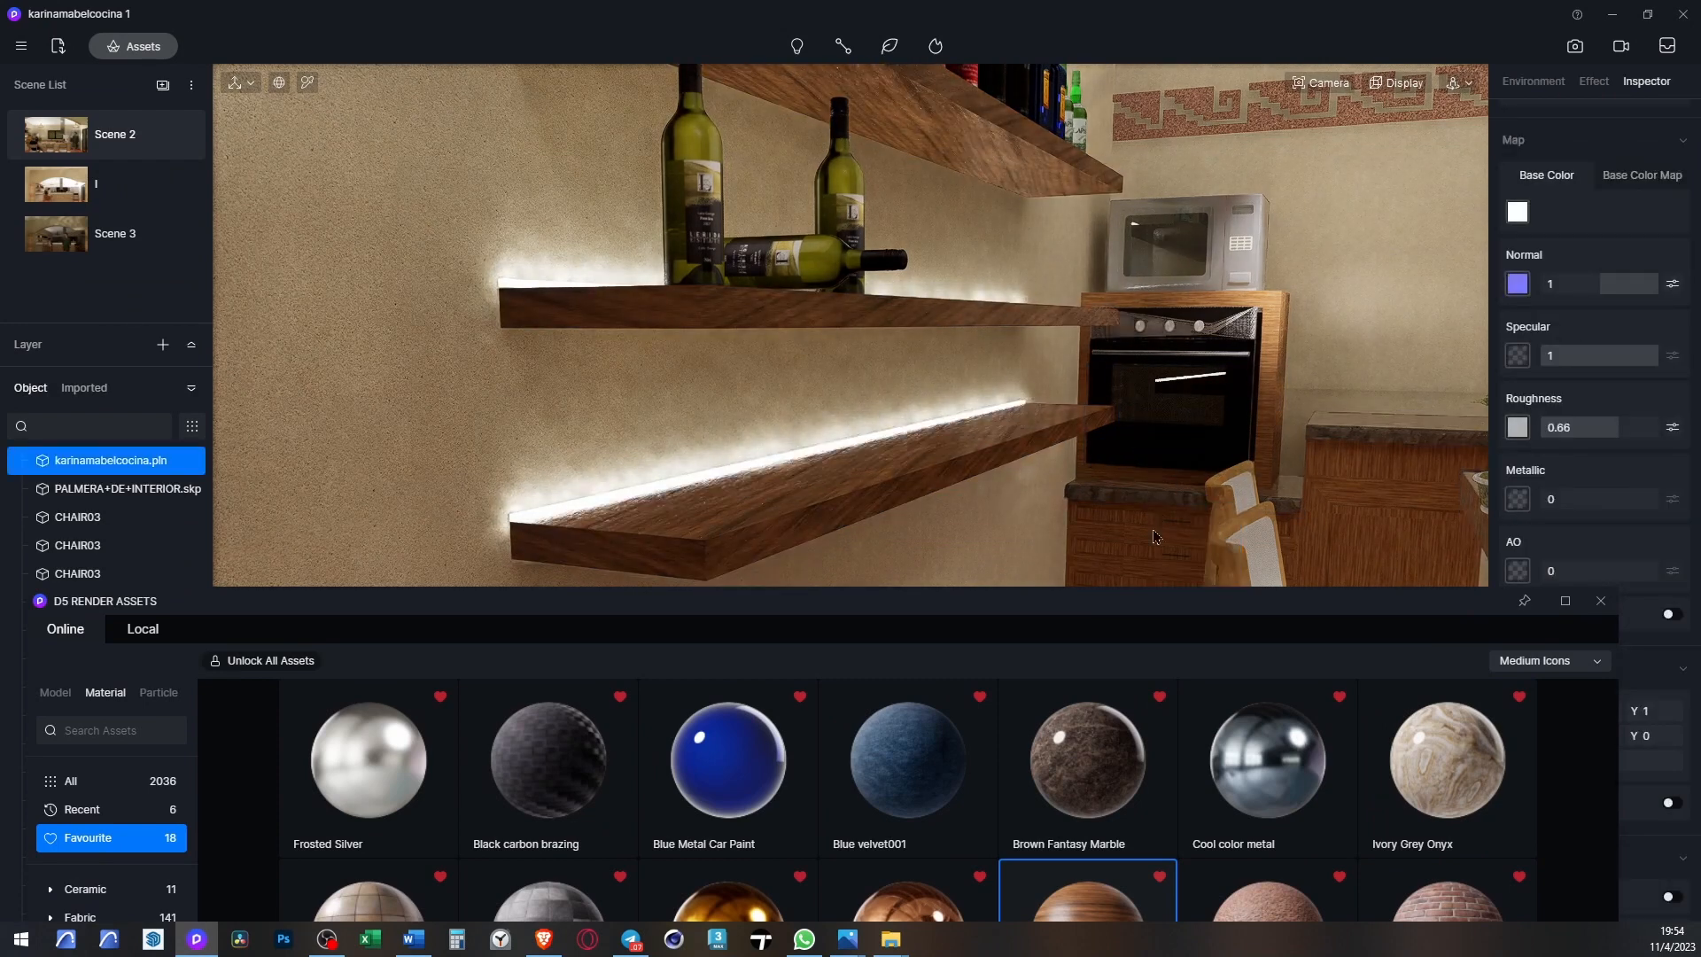
- Try a UV rotation of 90° on the wall shelves' wood, reset it to 0, and adjust the rotation to 347°
{"action": "scroll", "coordinate": [903, 532], "scroll_direction": "up", "scroll_amount": 3}
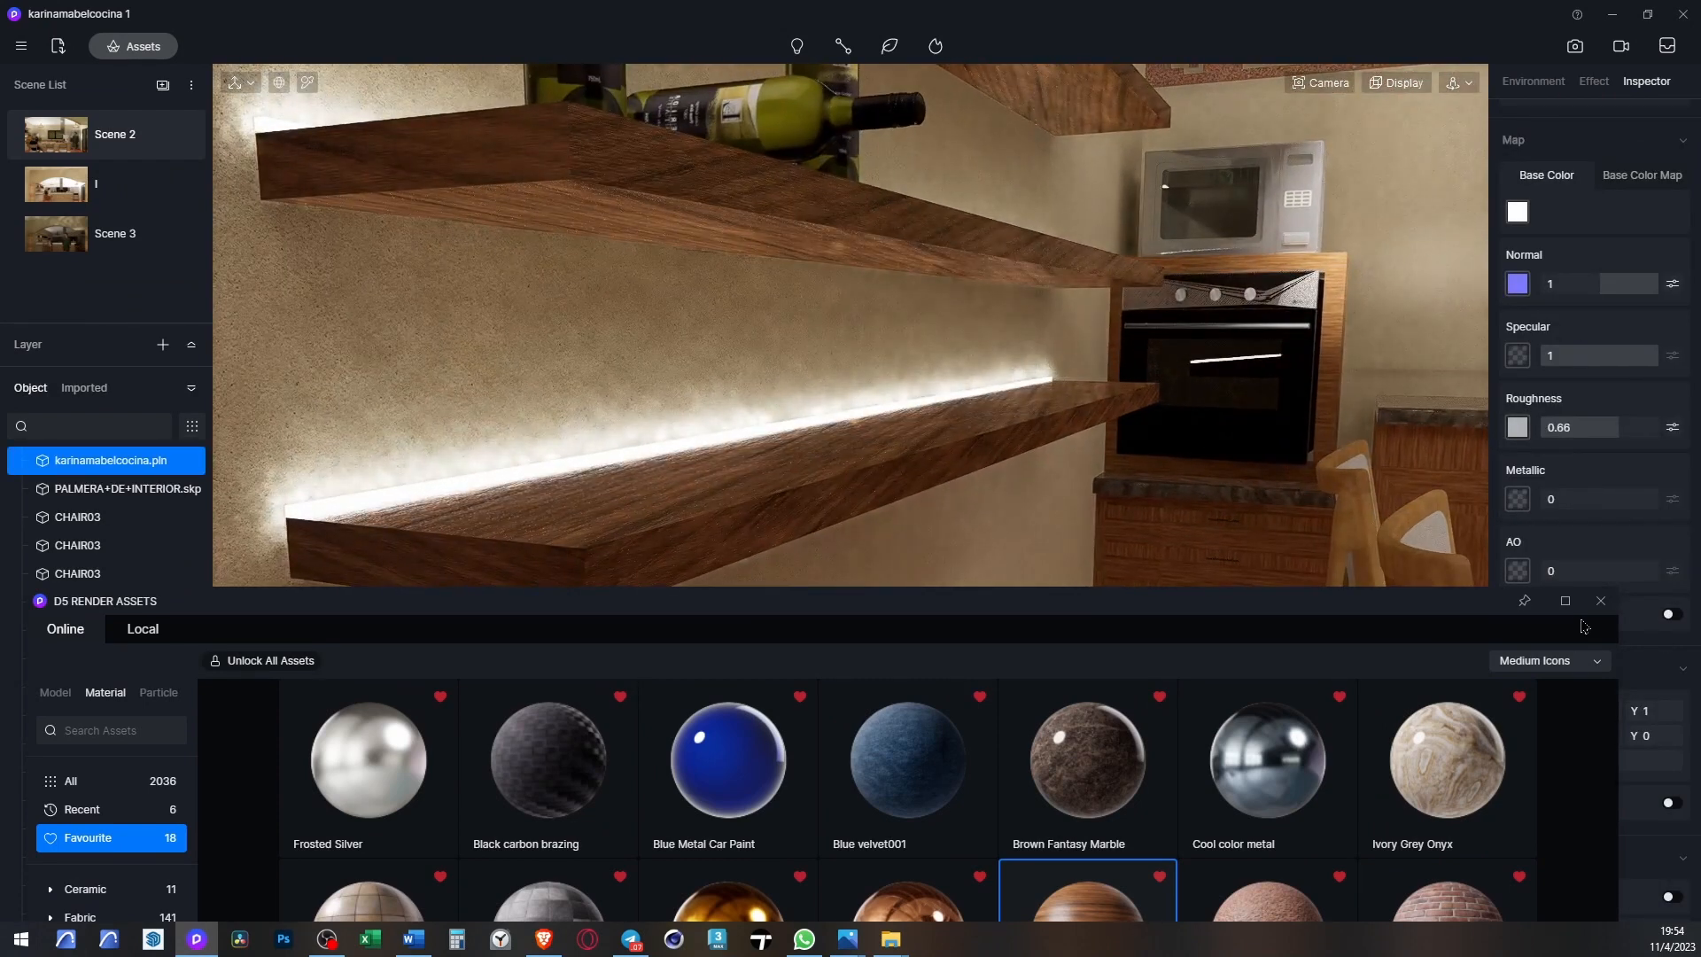
{"action": "scroll", "coordinate": [666, 547], "scroll_direction": "down", "scroll_amount": 3}
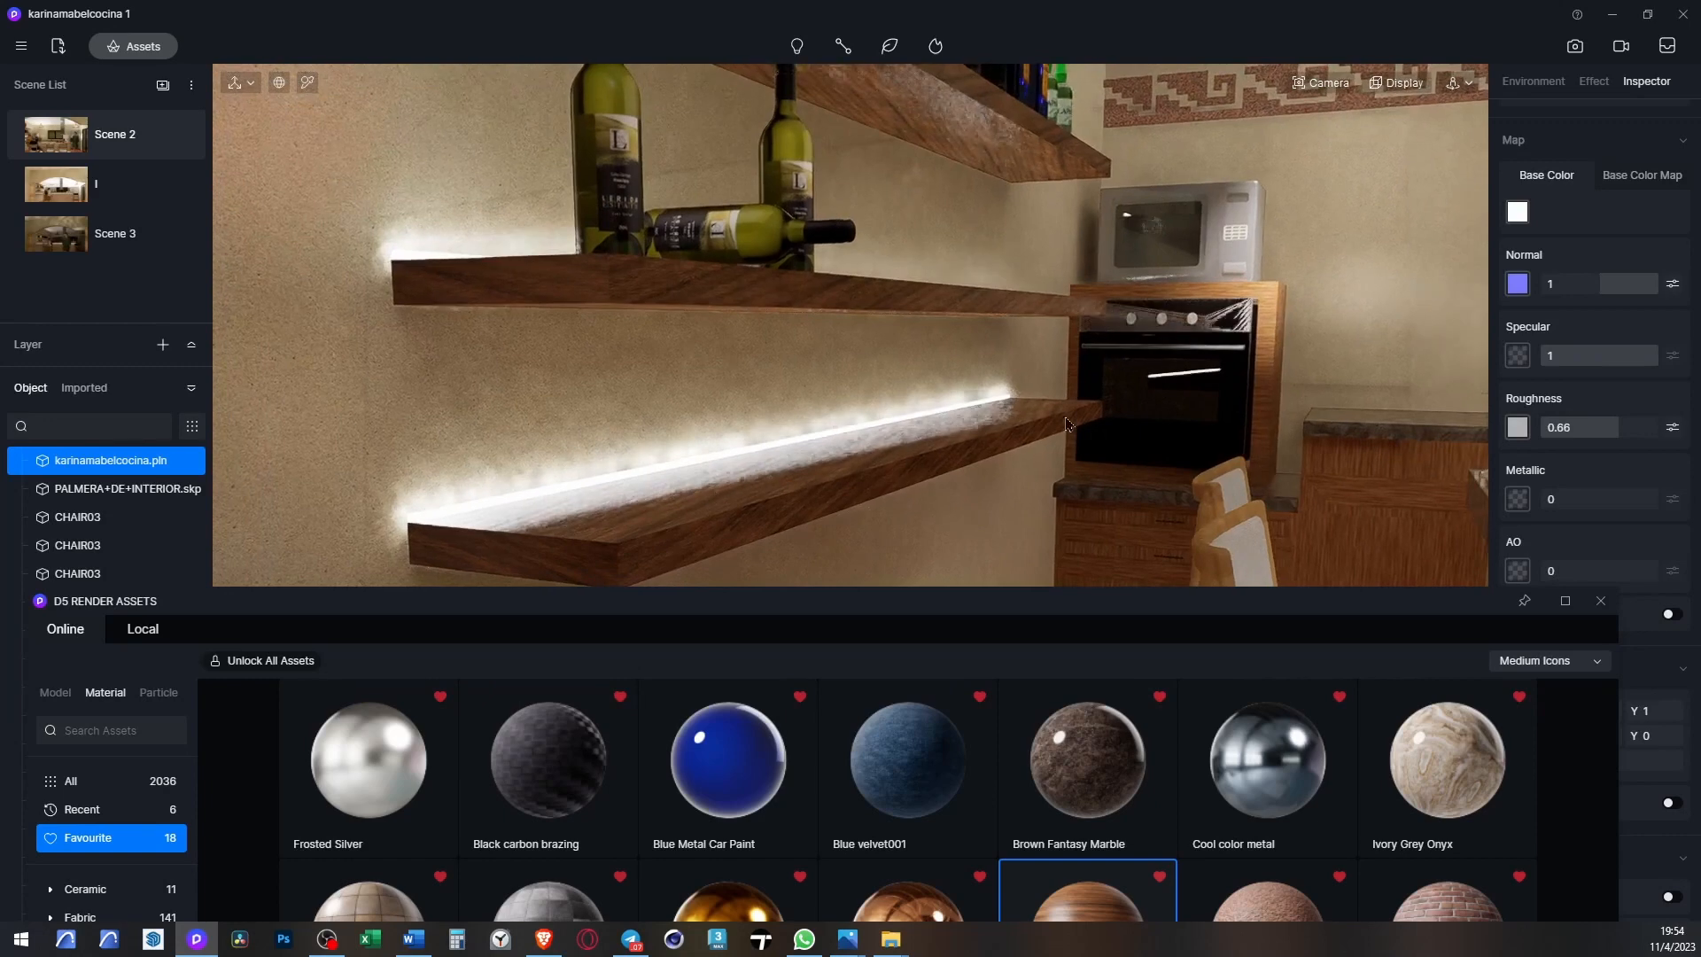
{"action": "left_click", "coordinate": [1600, 602]}
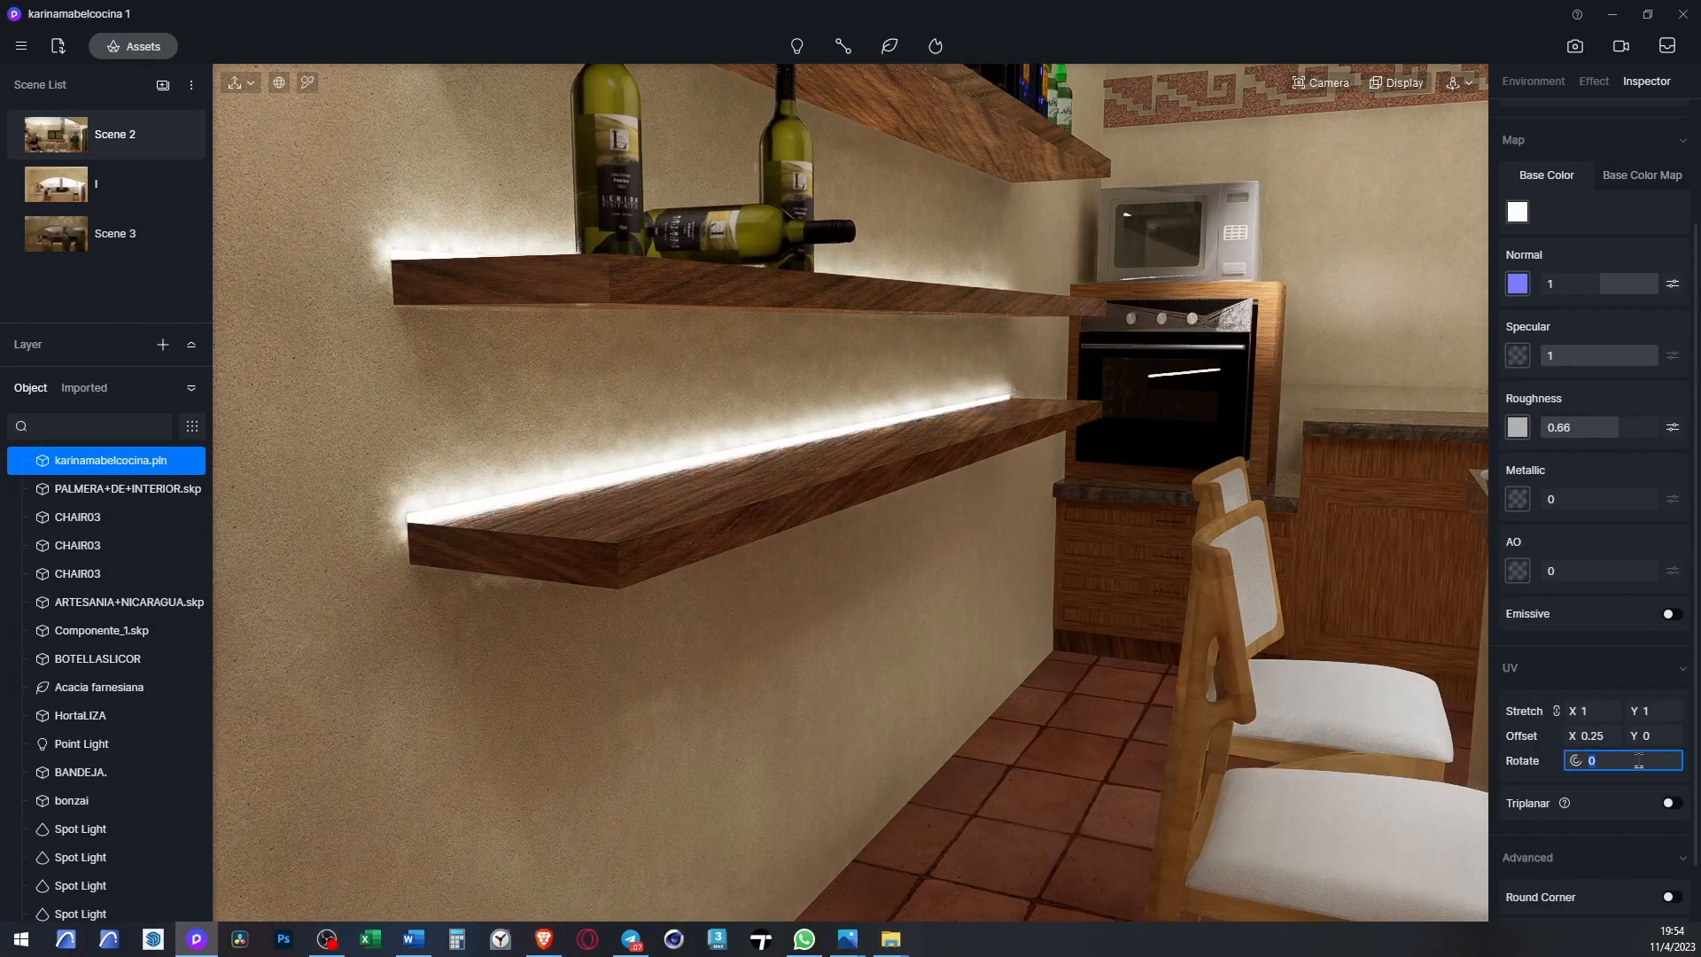
{"action": "left_click", "coordinate": [1639, 760]}
{"action": "type", "text": "90"}
{"action": "key", "text": "Return"}
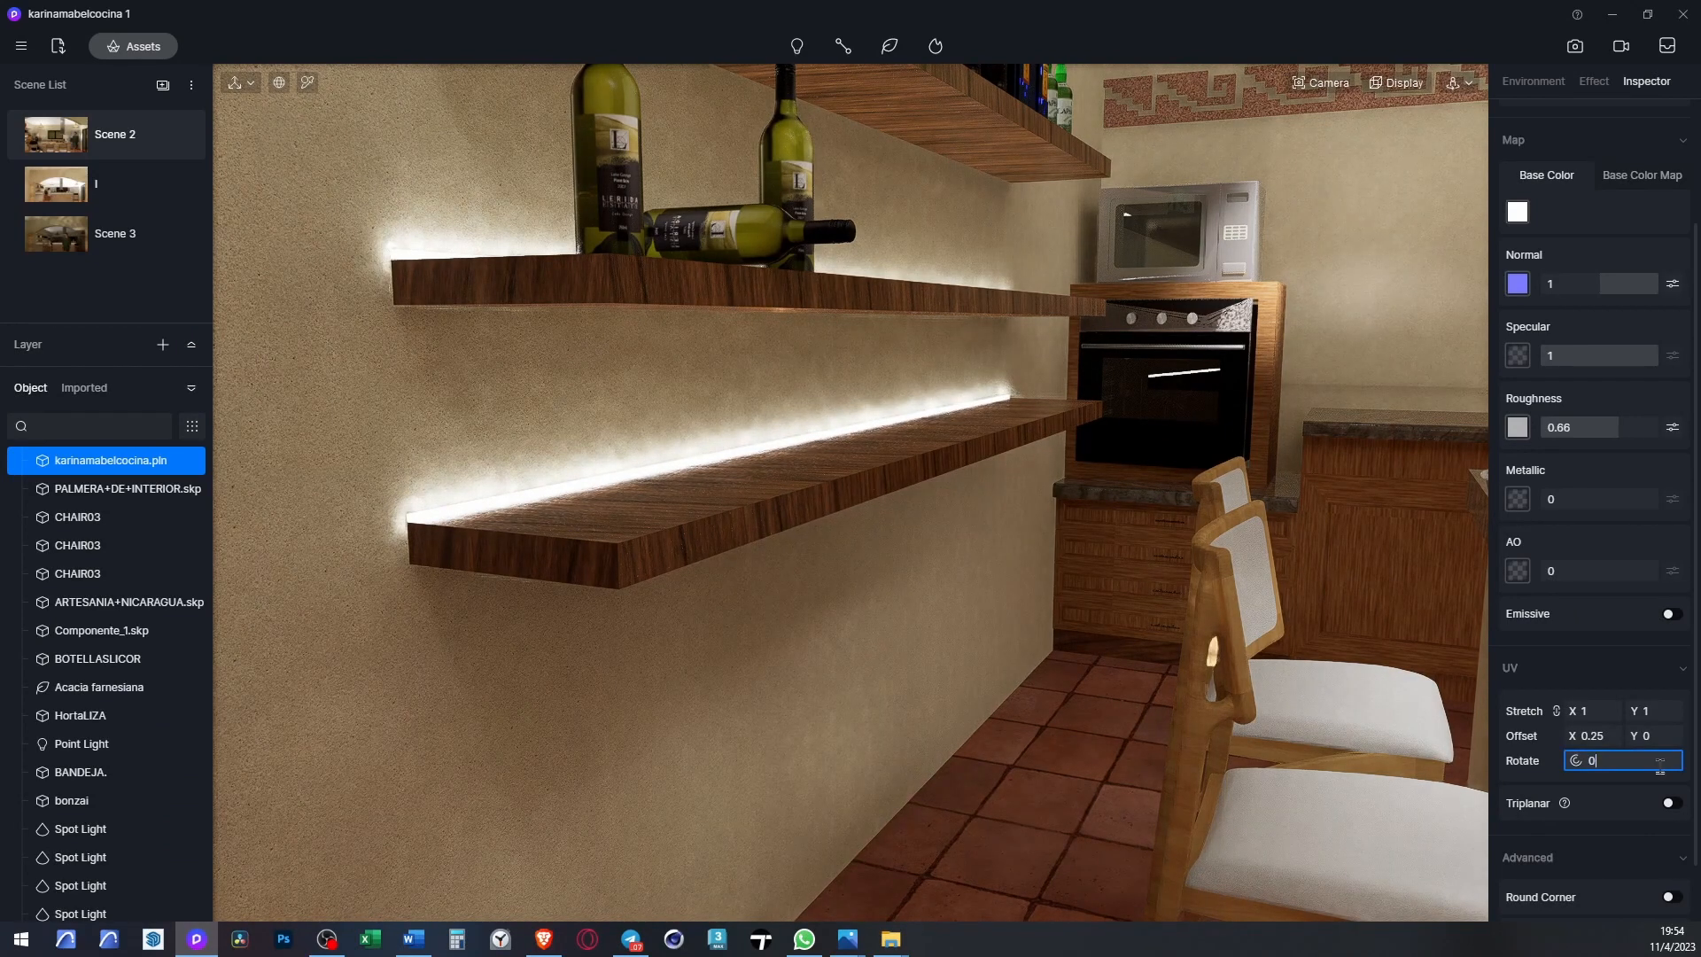
{"action": "key", "text": "Return"}
{"action": "left_click_drag", "start_coordinate": [1615, 769], "coordinate": [1602, 767]}
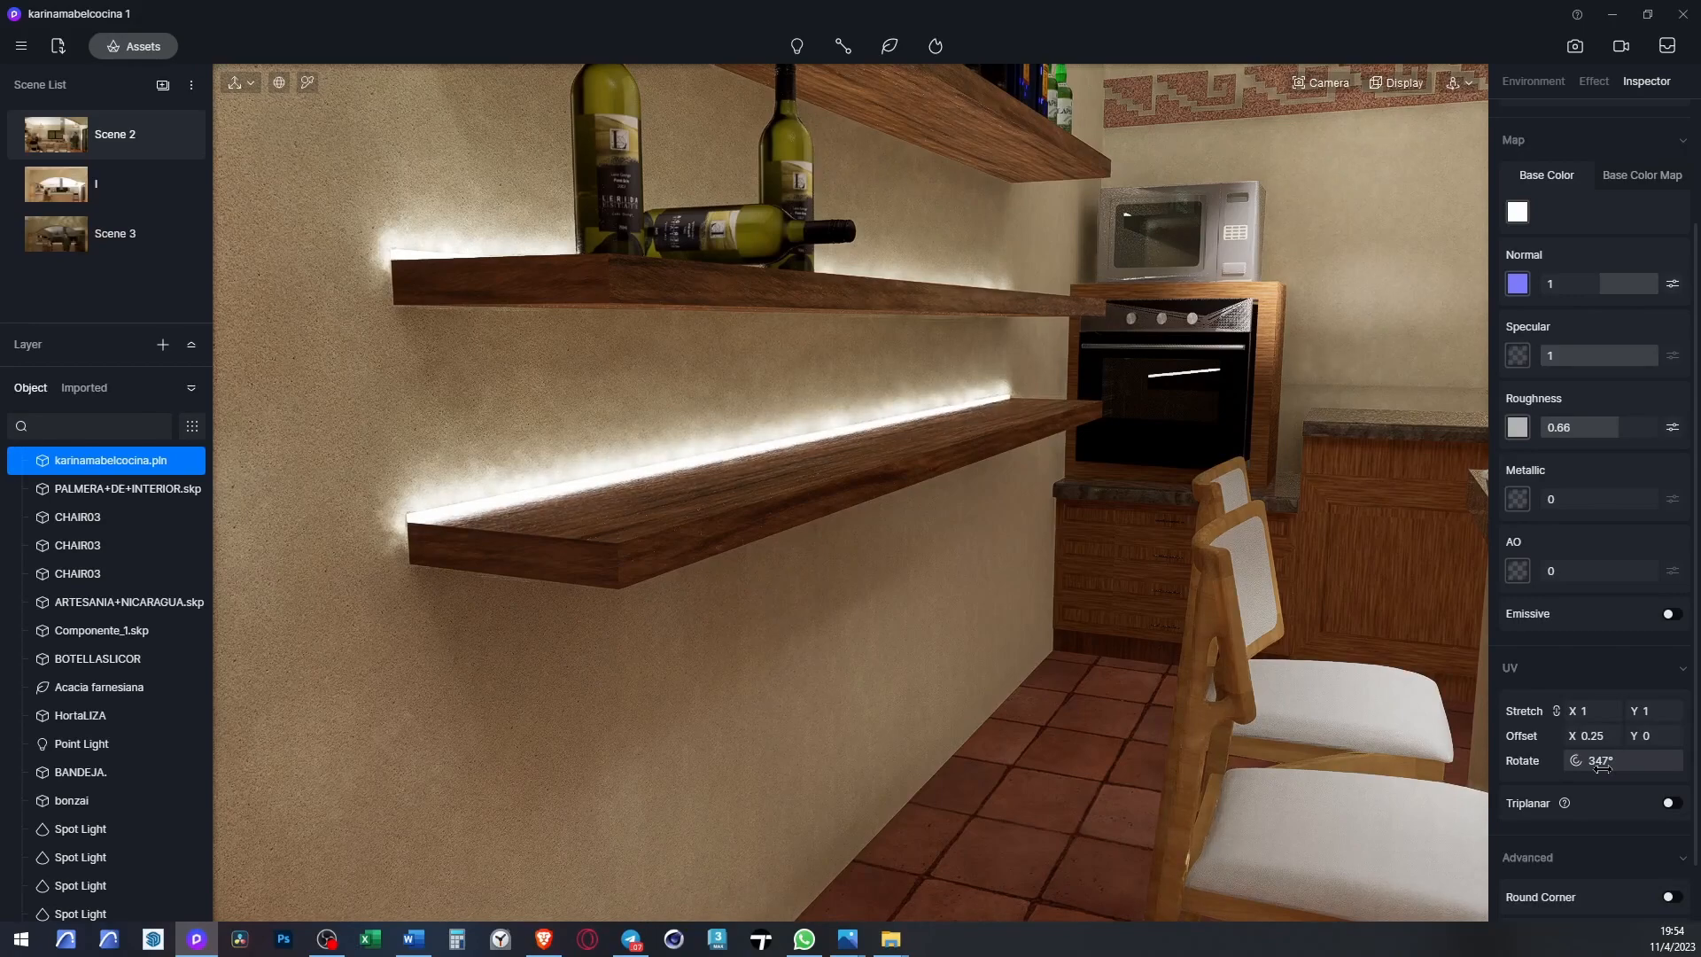
{"action": "key", "text": "Escape"}
- Set the kitchen cabinets' wood material to specular 0.42 and roughness 0.19
{"action": "scroll", "coordinate": [740, 629], "scroll_direction": "down", "scroll_amount": 5}
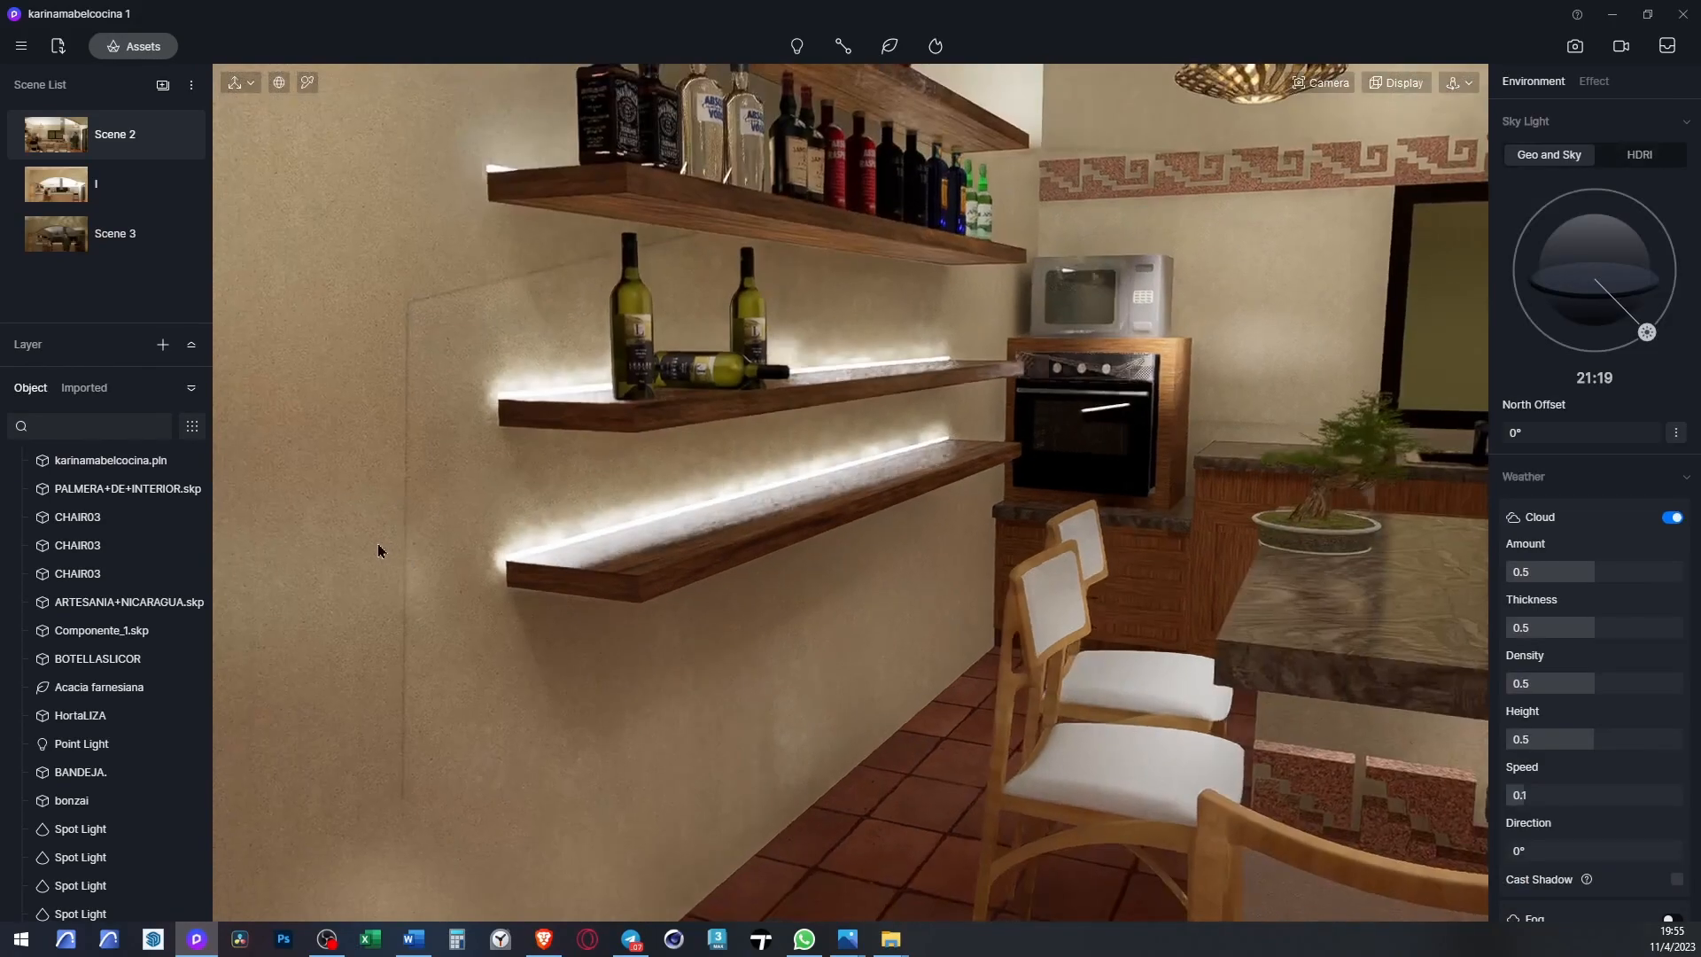
{"action": "scroll", "coordinate": [377, 545], "scroll_direction": "down", "scroll_amount": 3}
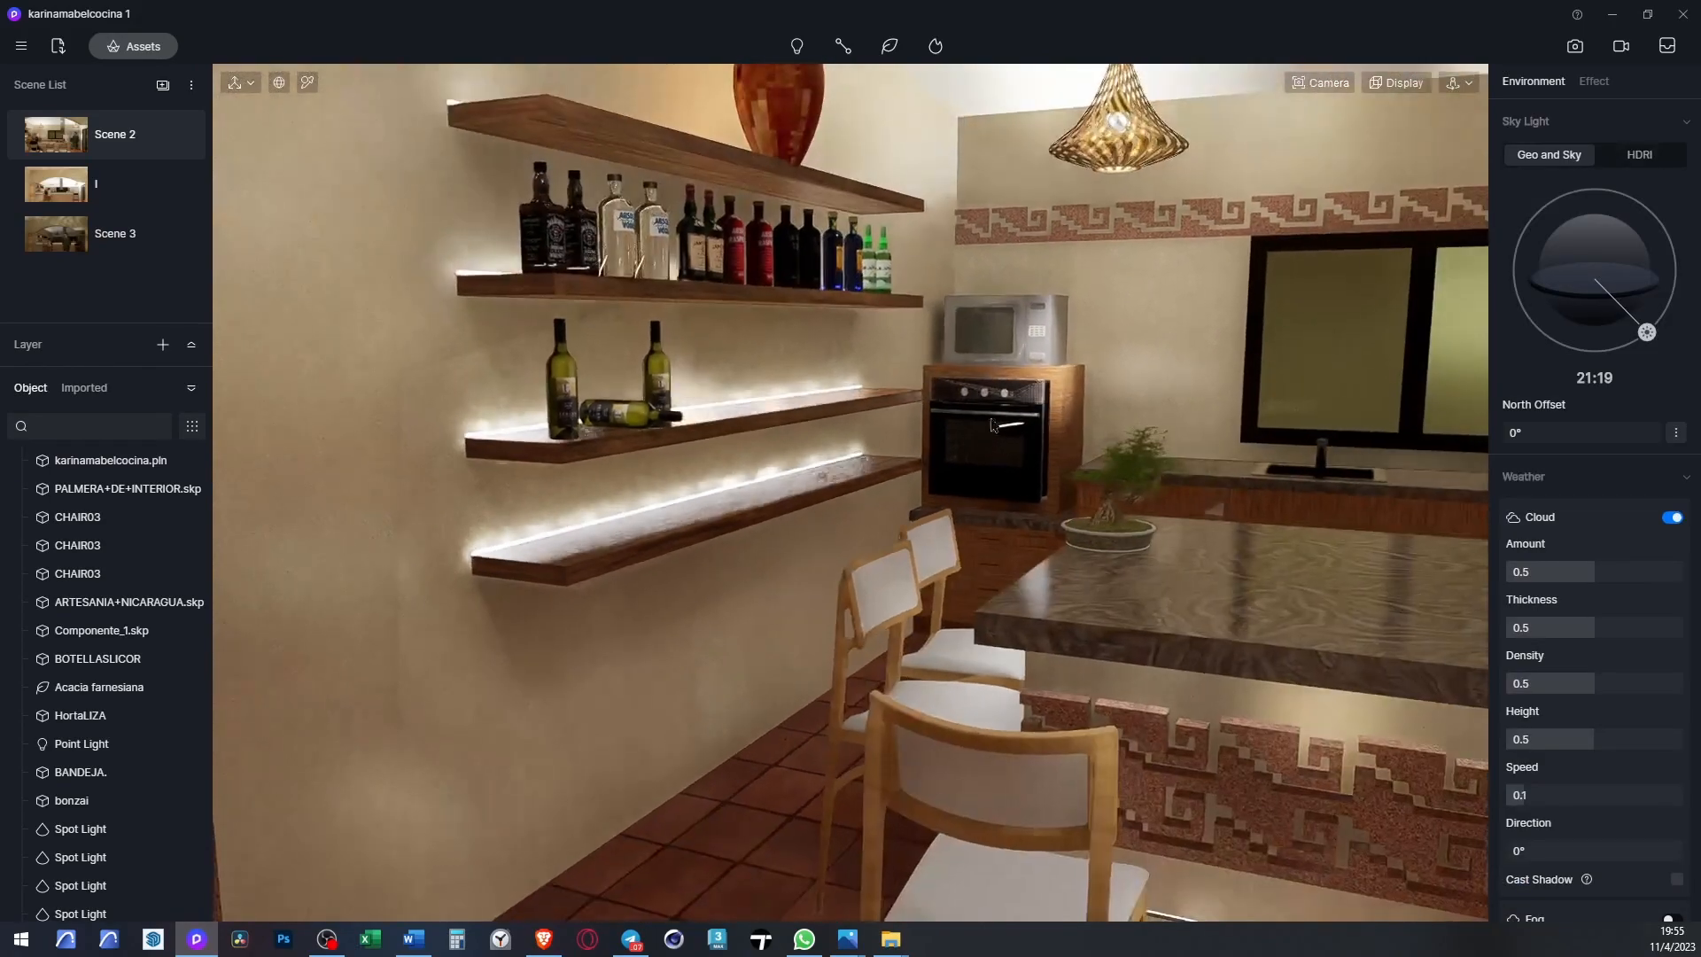
{"action": "scroll", "coordinate": [1116, 375], "scroll_direction": "up", "scroll_amount": 6}
{"action": "scroll", "coordinate": [703, 467], "scroll_direction": "down", "scroll_amount": 3}
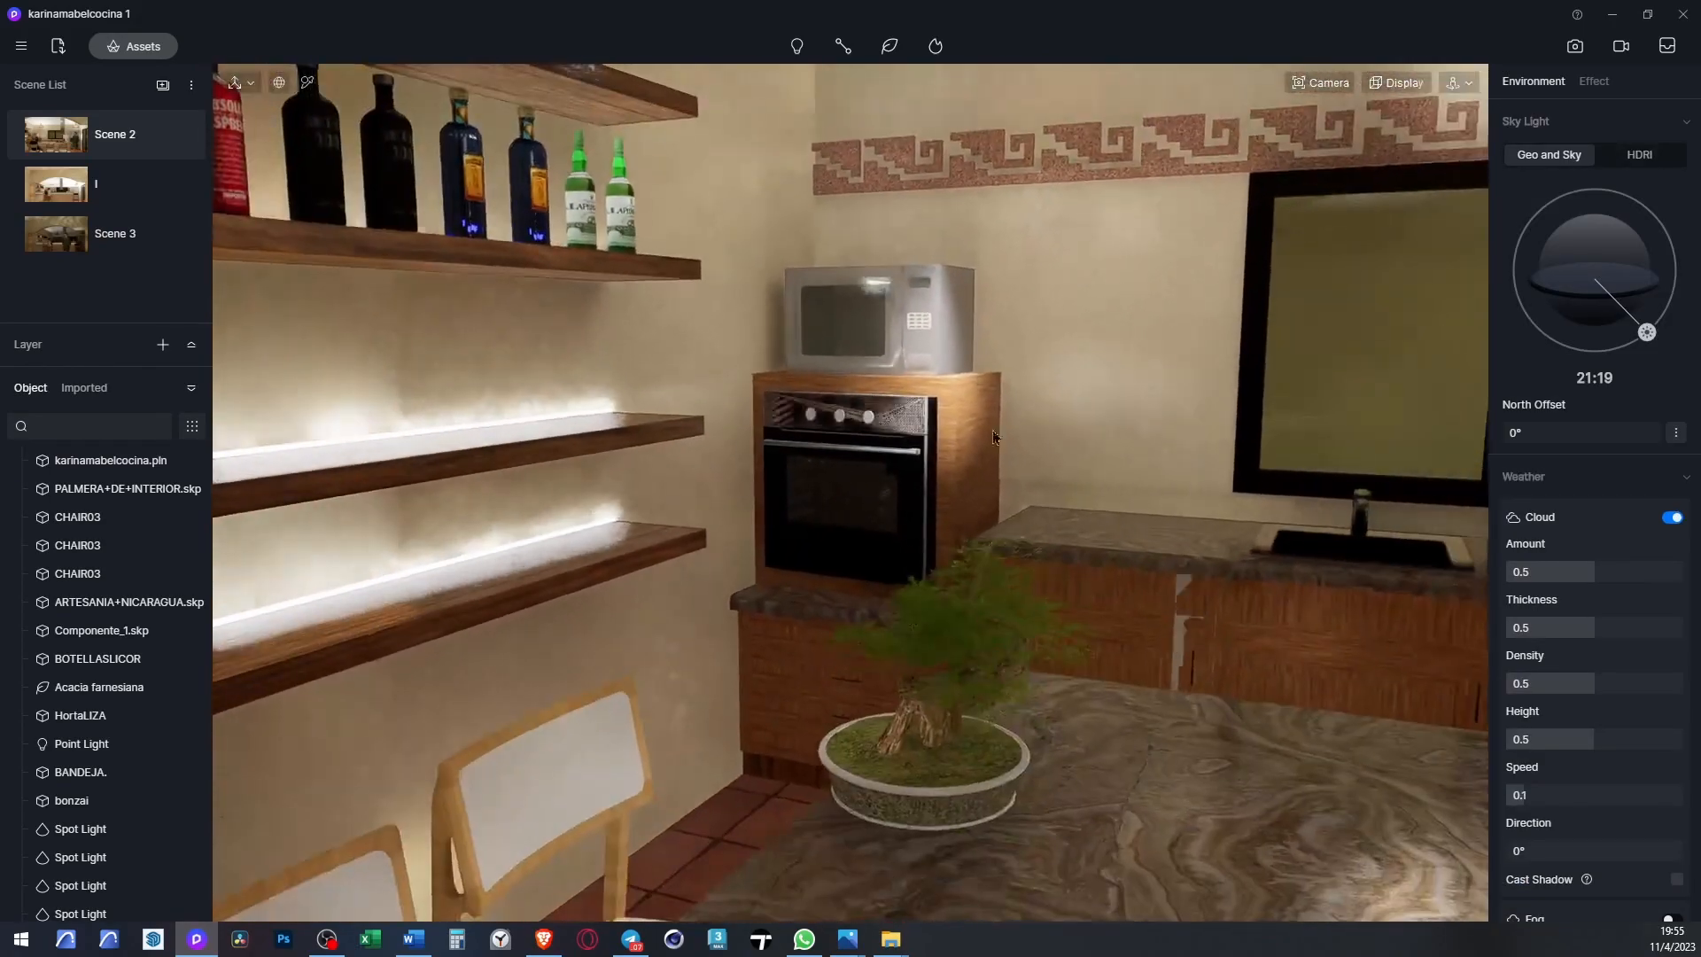
{"action": "scroll", "coordinate": [994, 436], "scroll_direction": "down", "scroll_amount": 5}
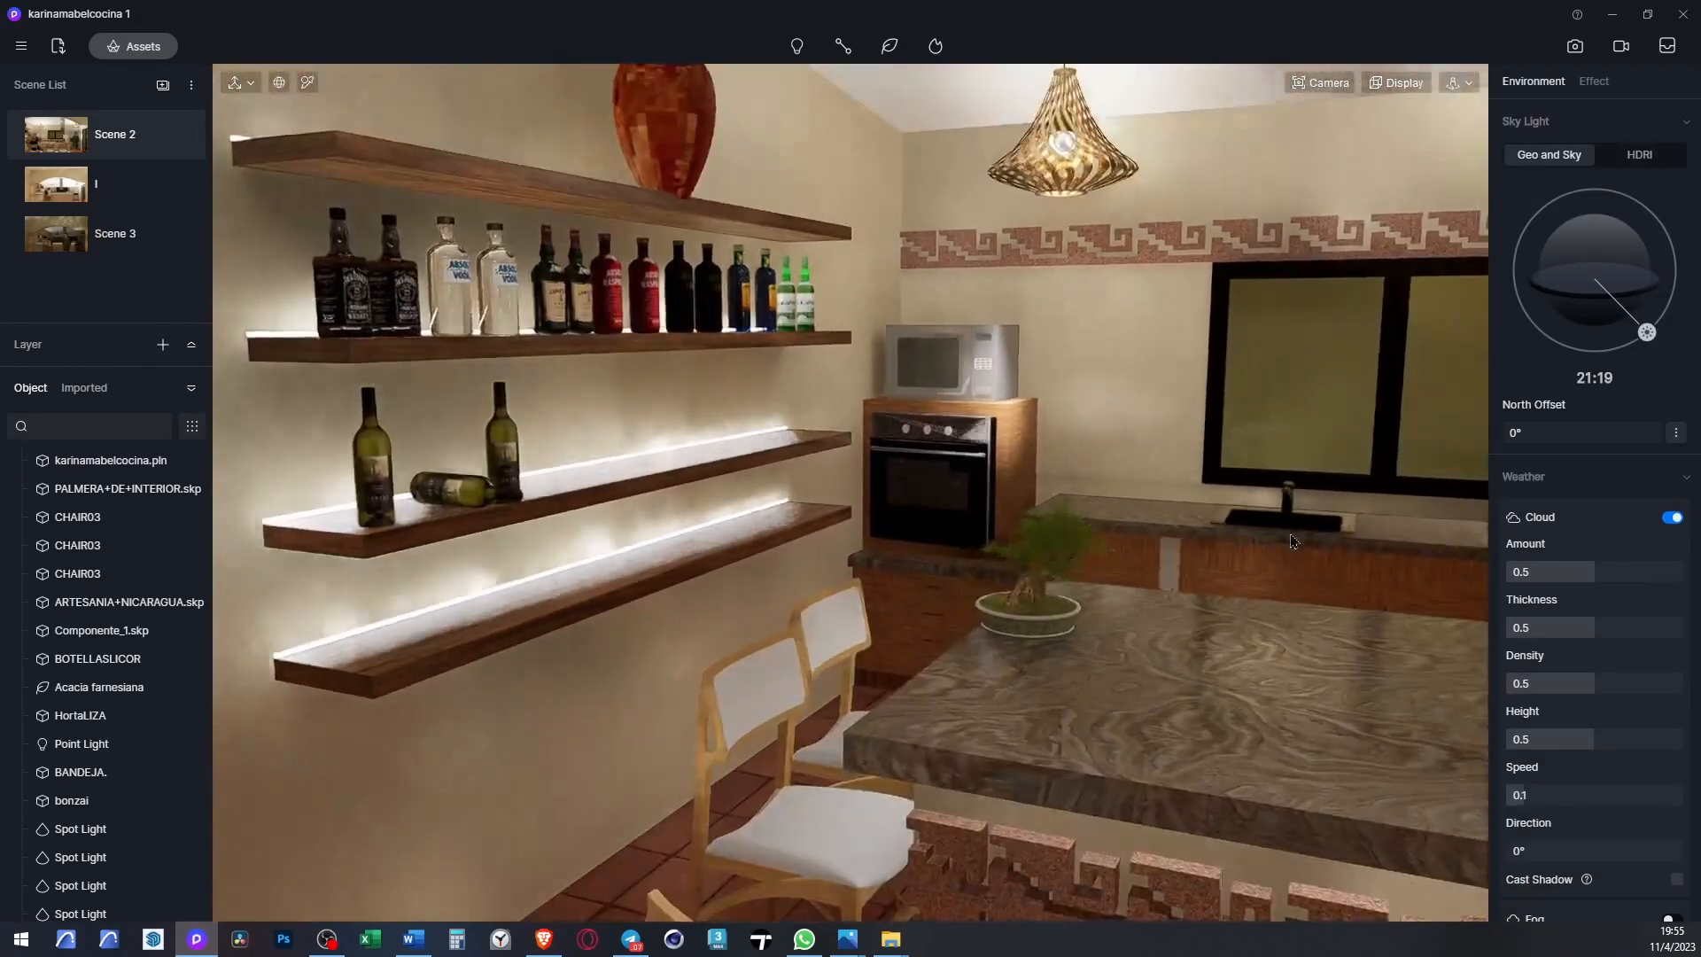
{"action": "scroll", "coordinate": [1196, 473], "scroll_direction": "up", "scroll_amount": 6}
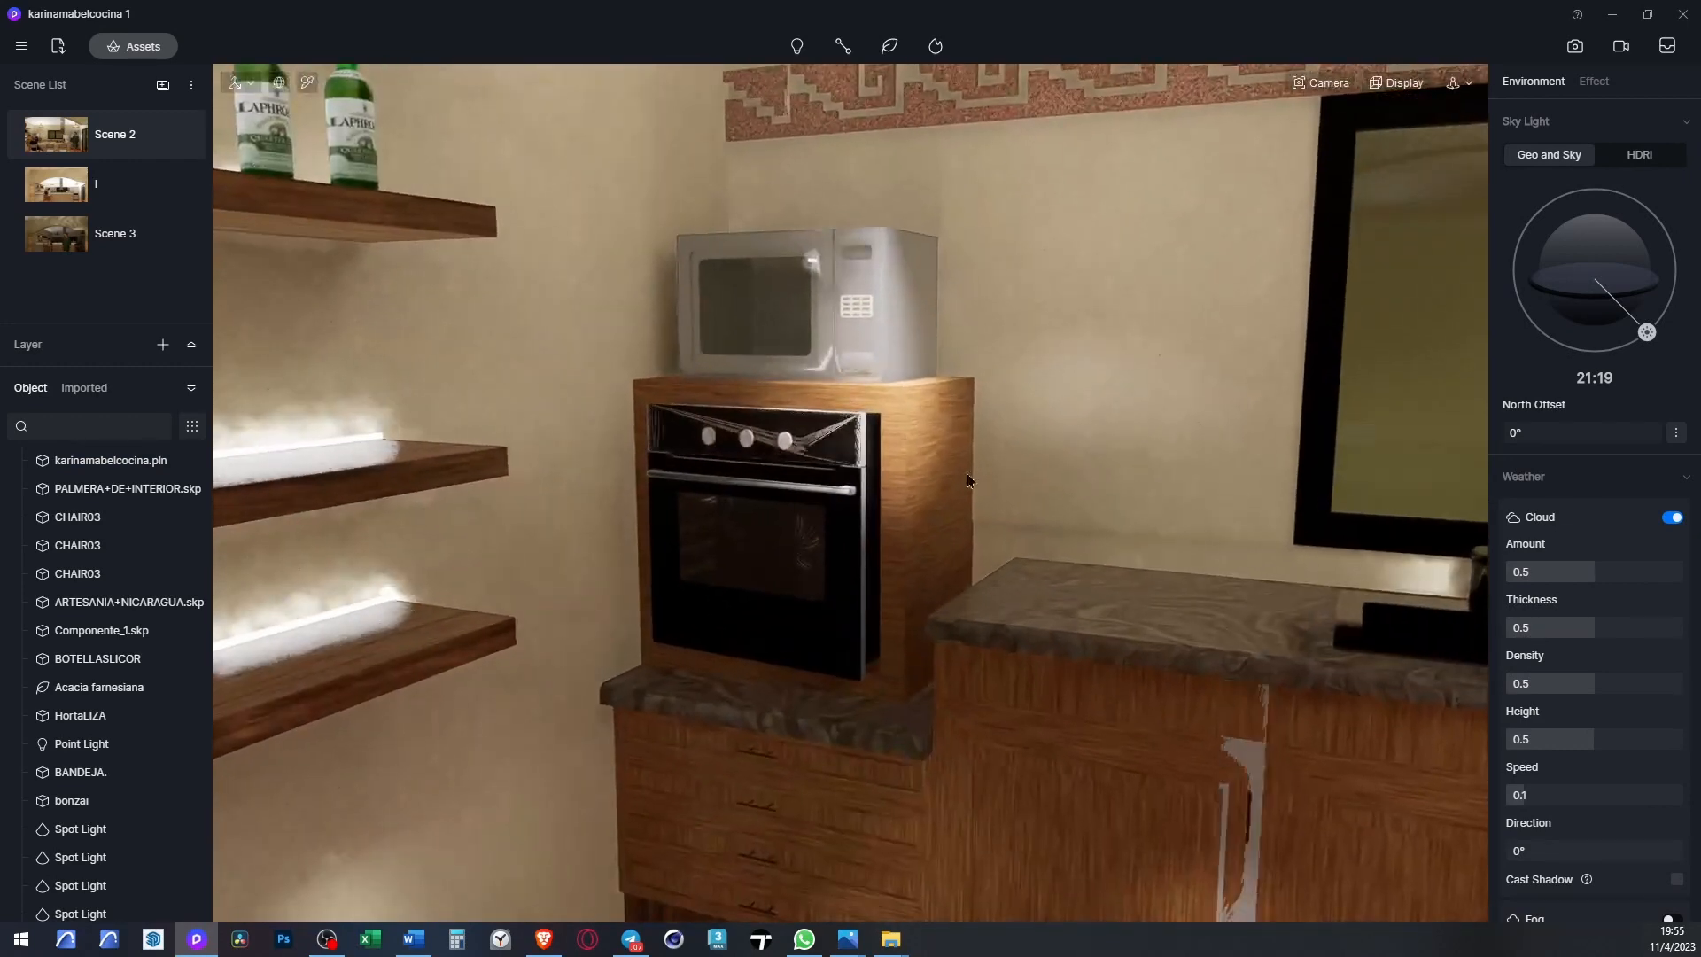
{"action": "scroll", "coordinate": [1112, 658], "scroll_direction": "down", "scroll_amount": 3}
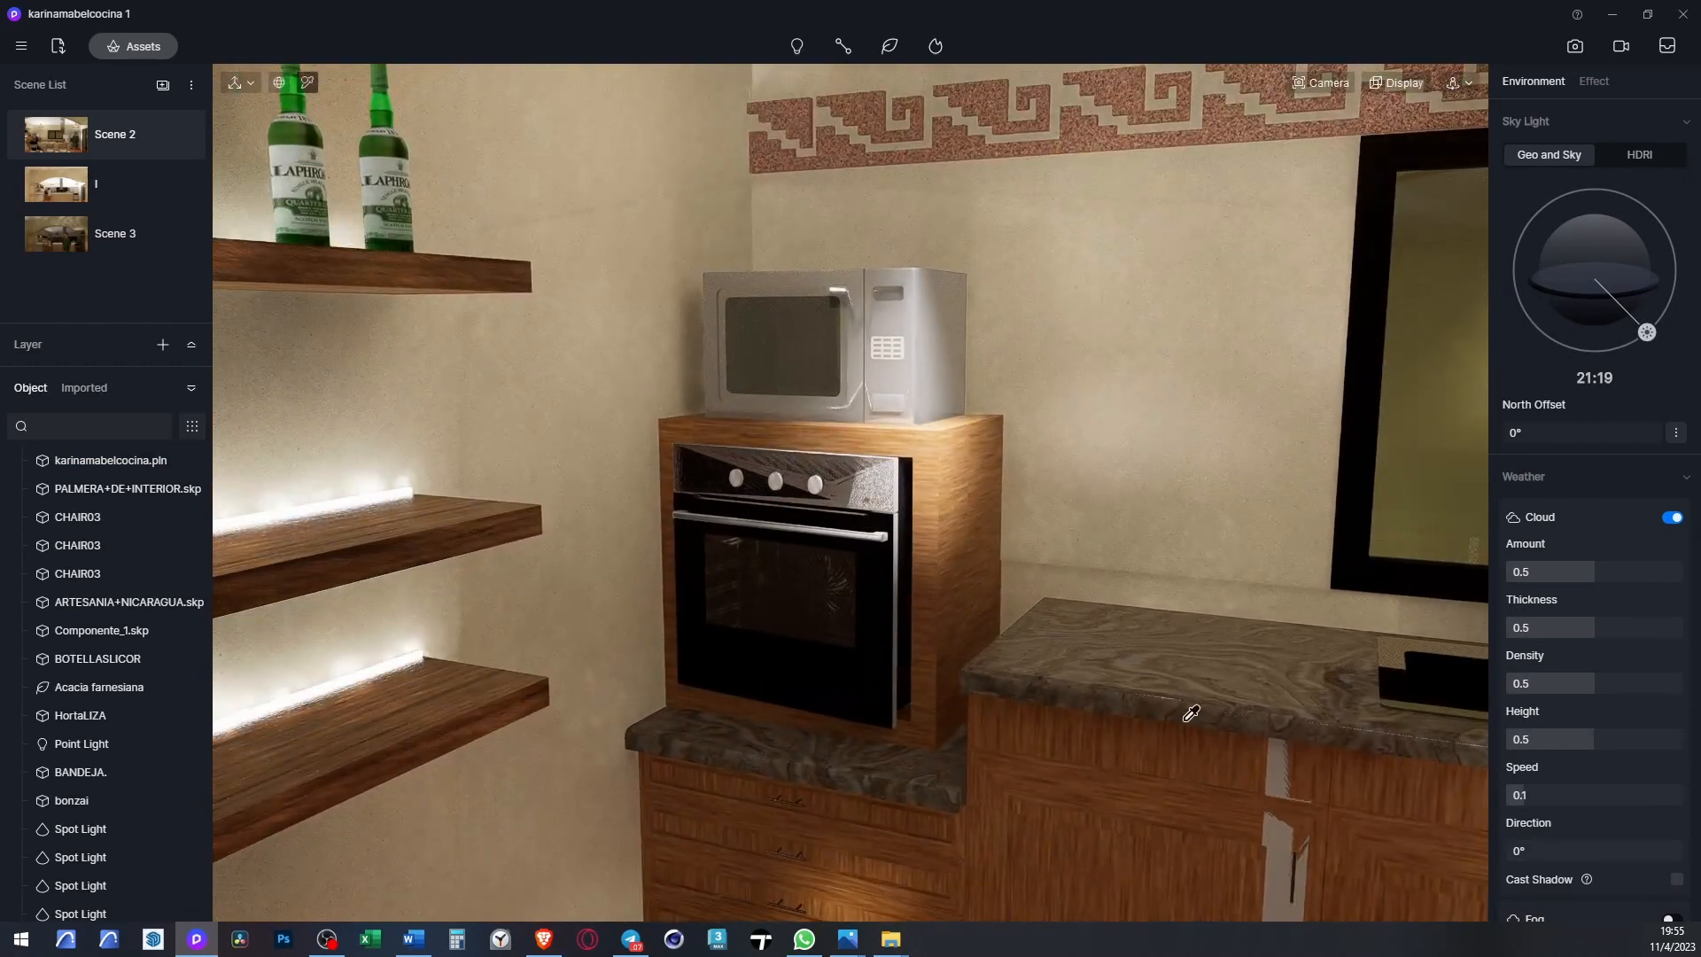
{"action": "left_click", "coordinate": [1157, 747]}
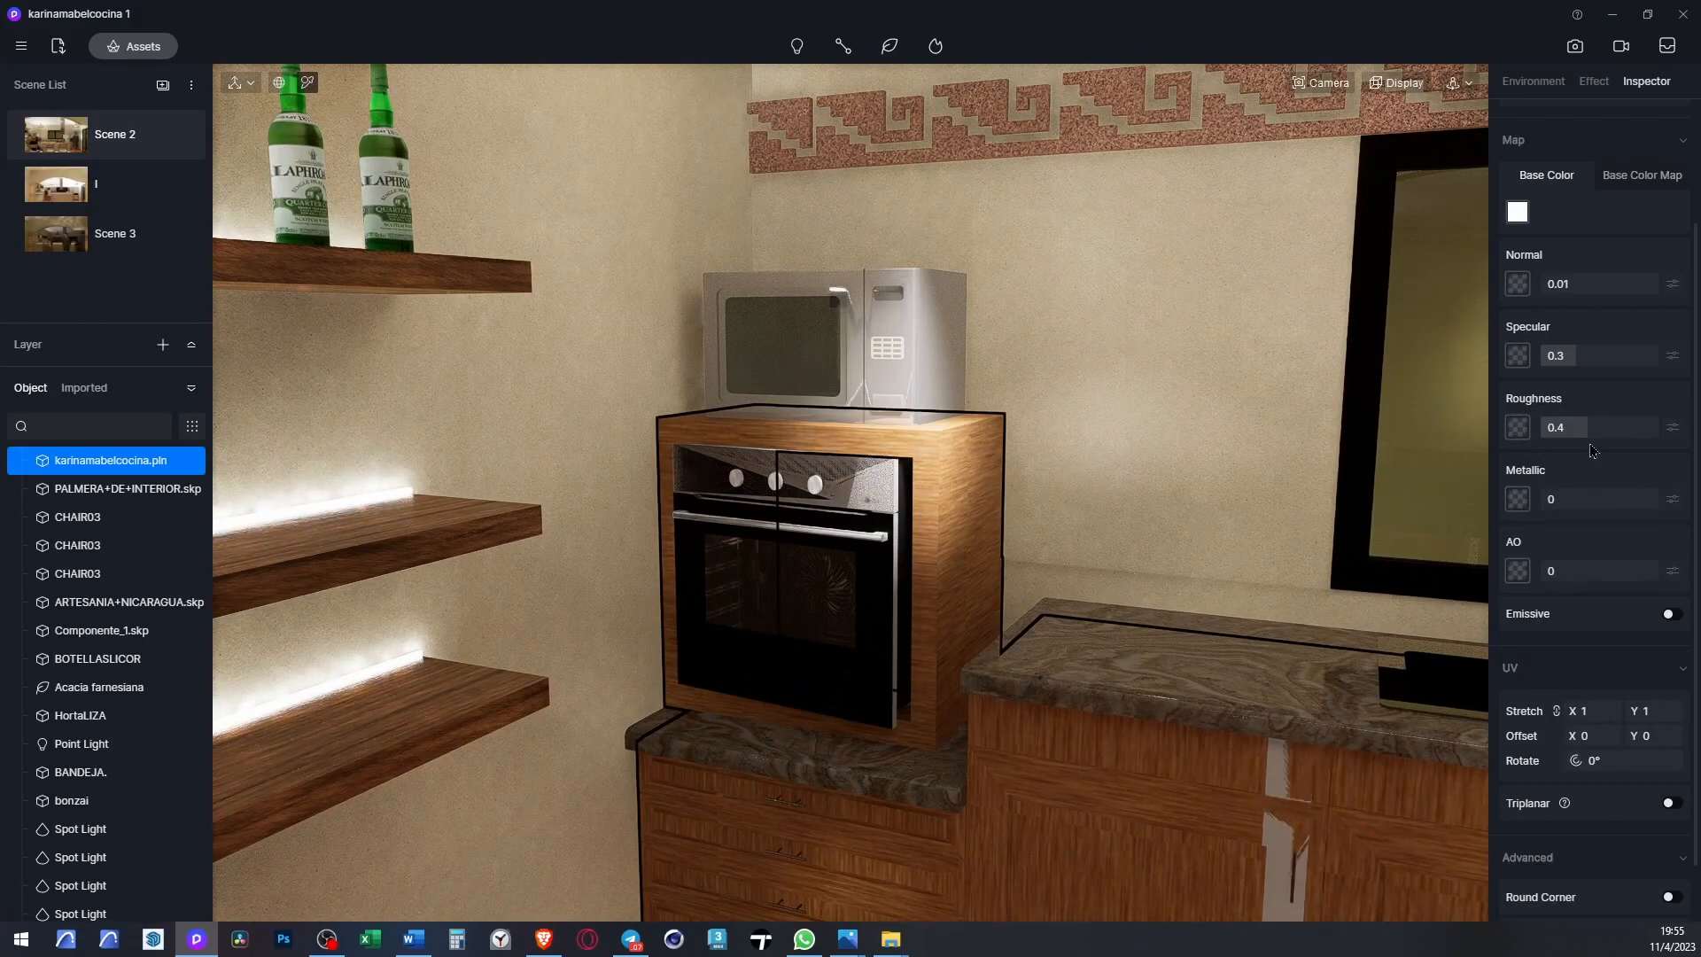
{"action": "left_click_drag", "start_coordinate": [1577, 426], "coordinate": [1559, 426]}
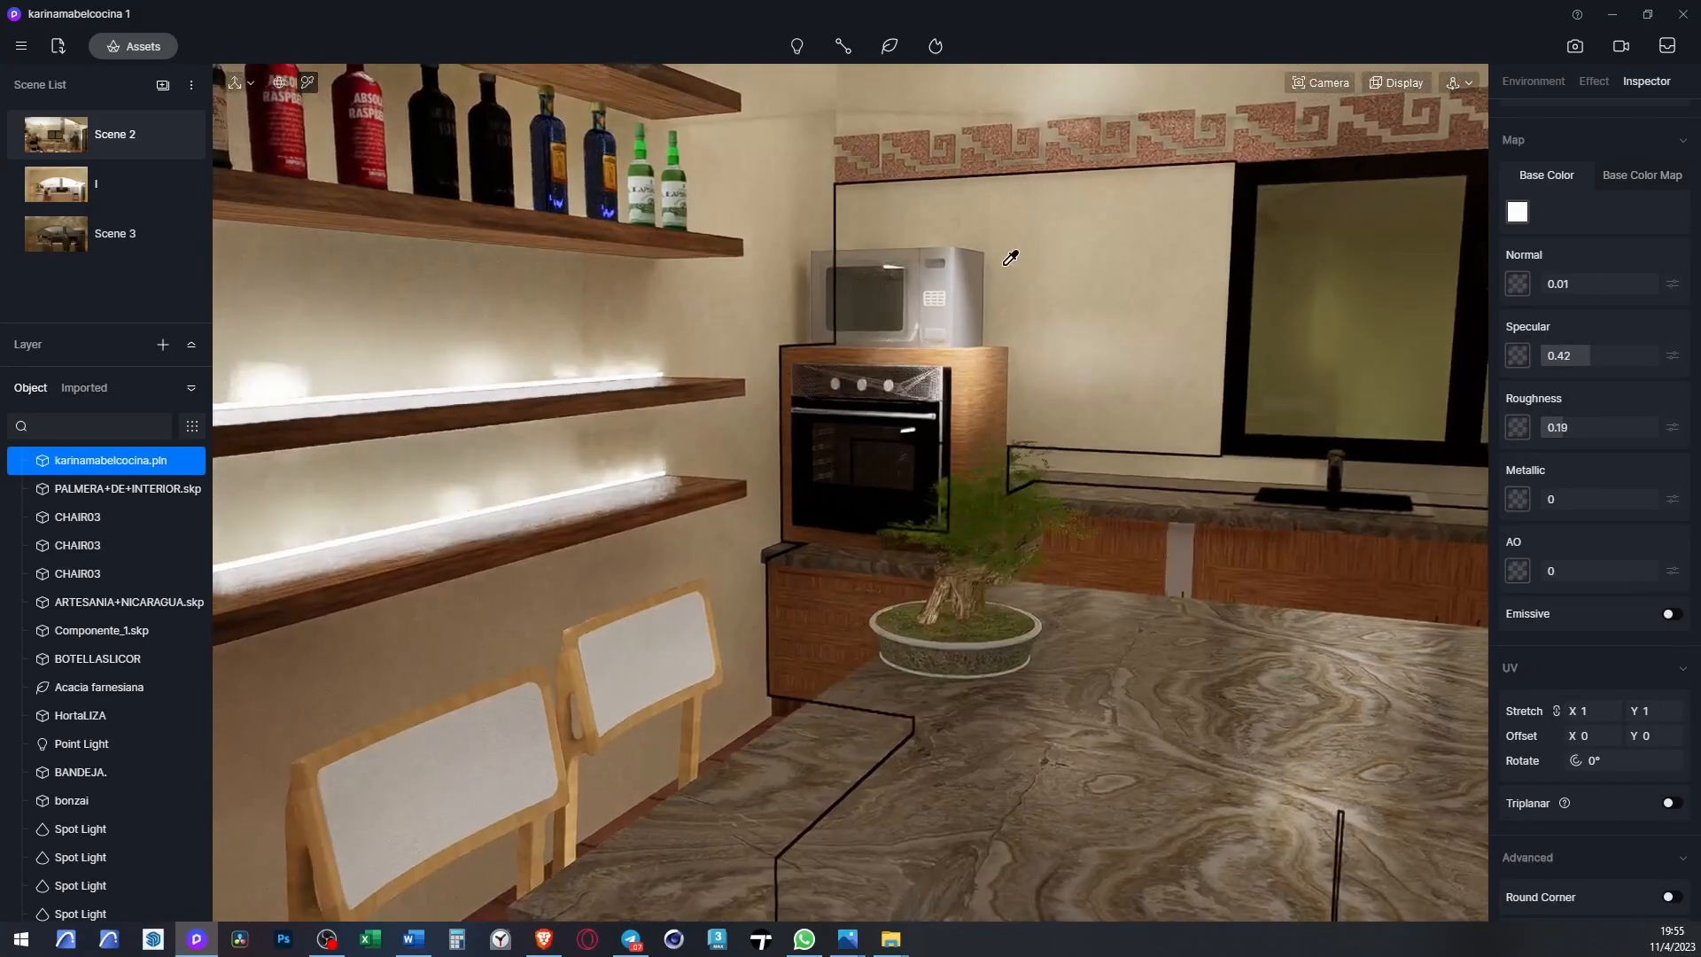
- Set the chair frame's wood material to UV rotation 0°, specular 0.74 and roughness 0.22
{"action": "scroll", "coordinate": [1005, 265], "scroll_direction": "down", "scroll_amount": 5}
{"action": "scroll", "coordinate": [920, 560], "scroll_direction": "up", "scroll_amount": 4}
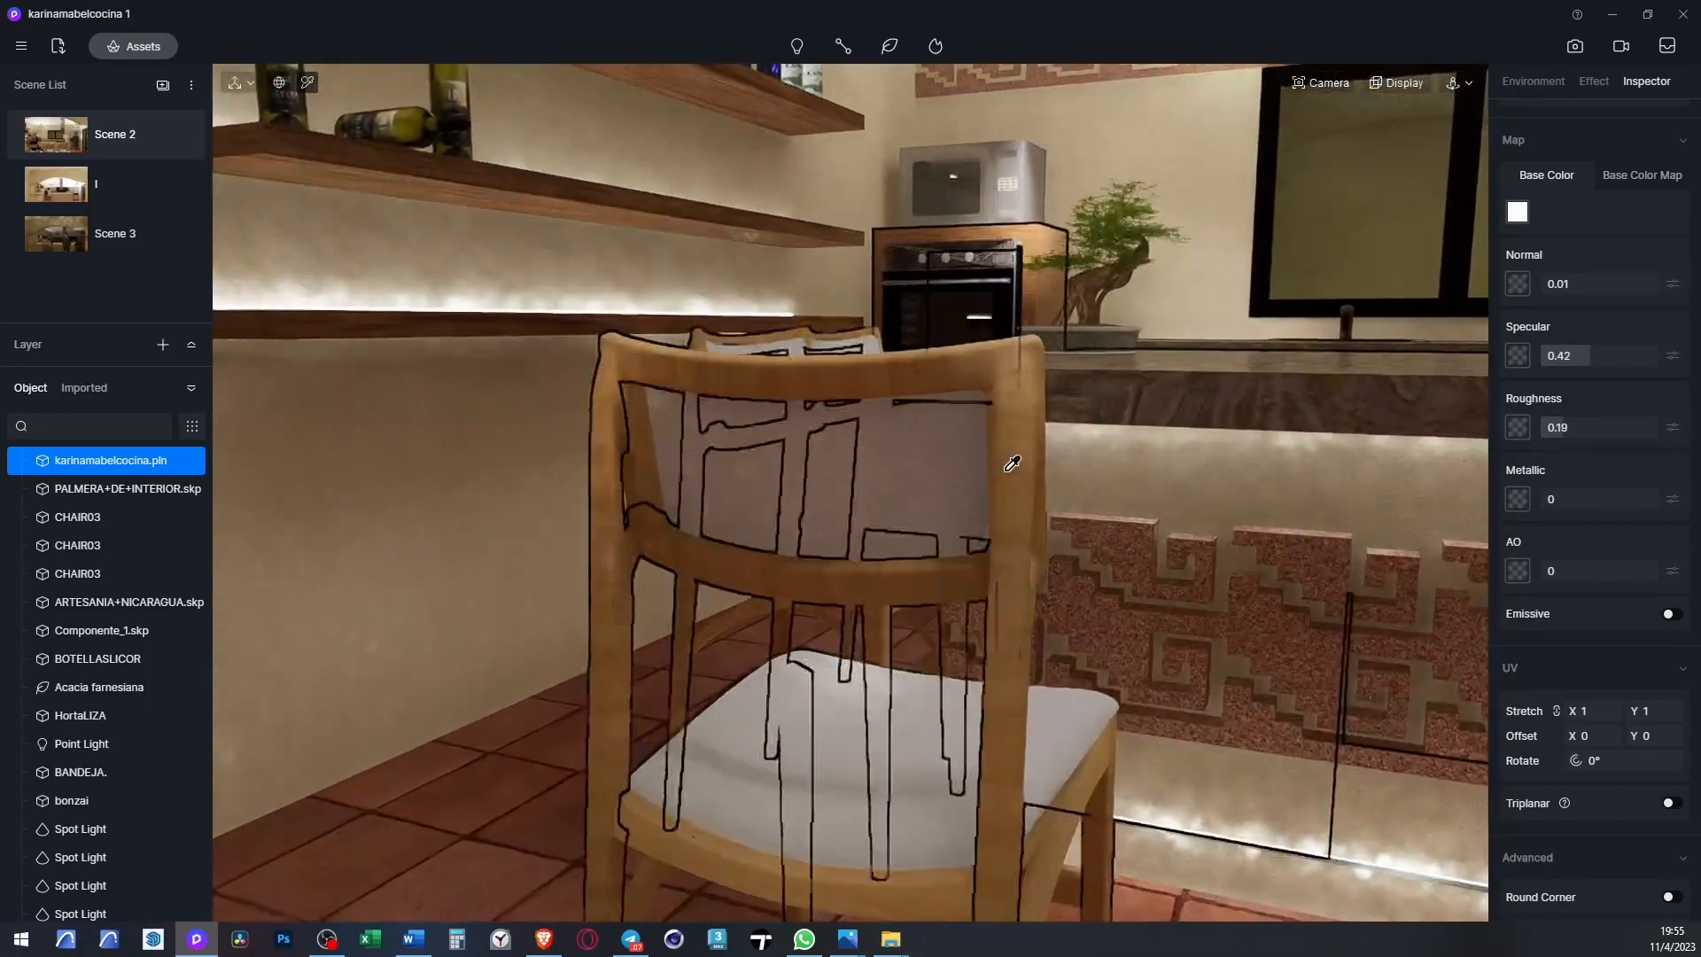
{"action": "scroll", "coordinate": [1047, 738], "scroll_direction": "down", "scroll_amount": 3}
{"action": "scroll", "coordinate": [999, 472], "scroll_direction": "up", "scroll_amount": 5}
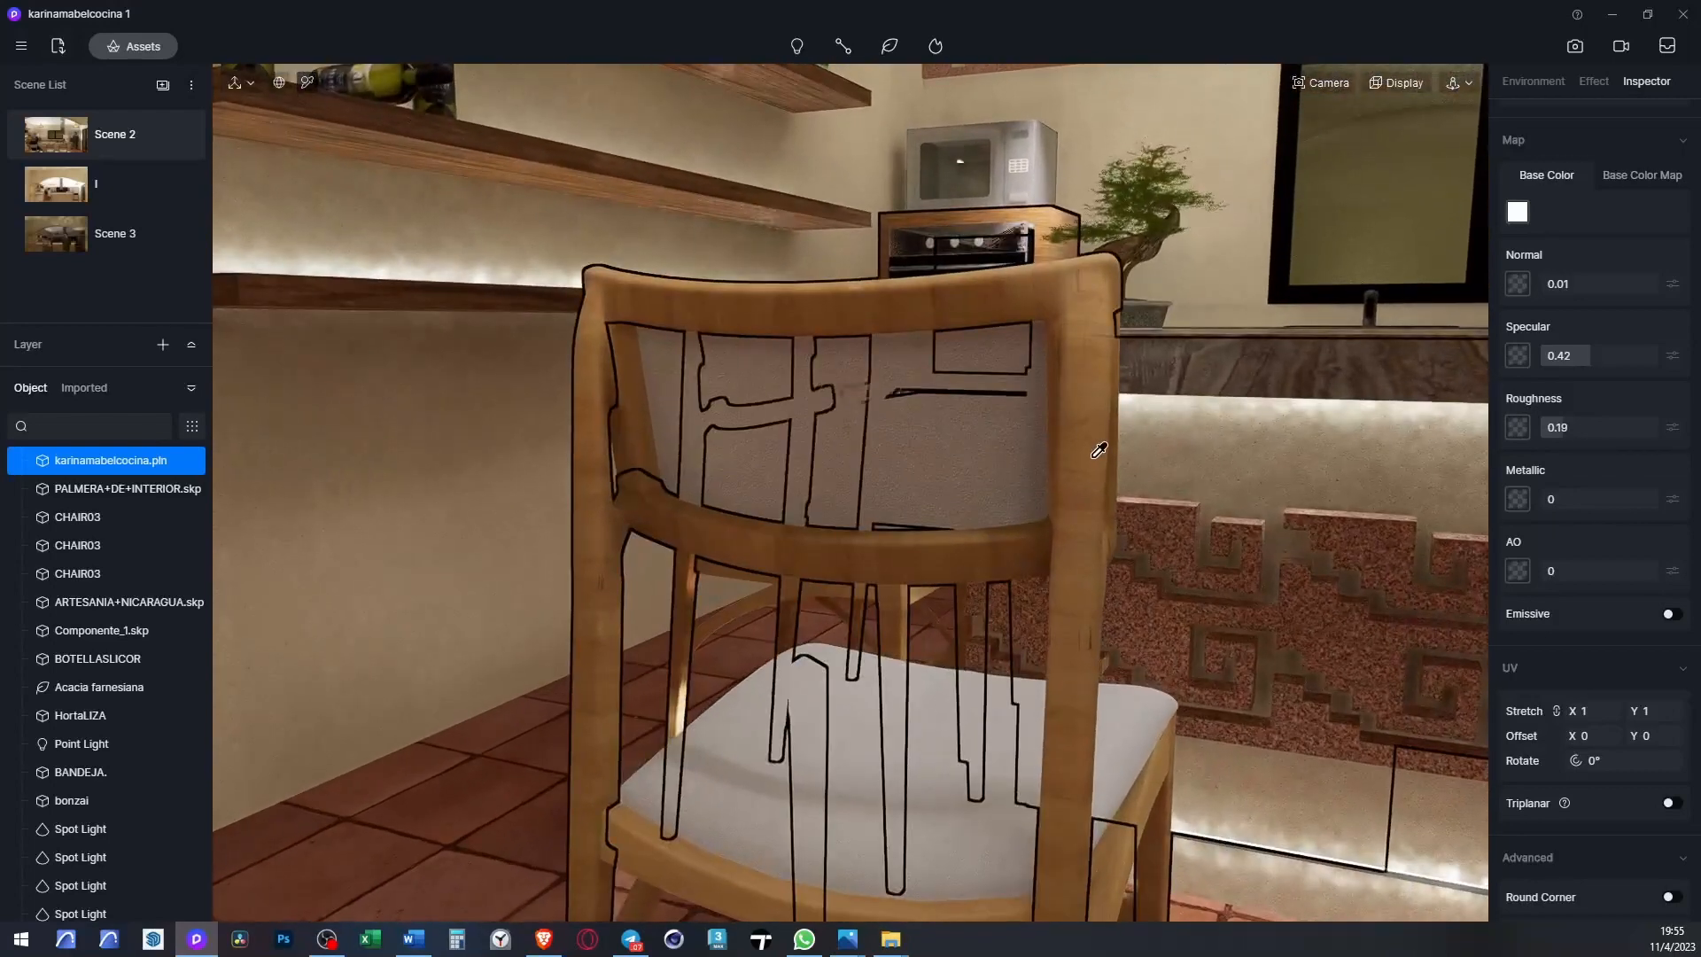
{"action": "left_click", "coordinate": [1102, 450]}
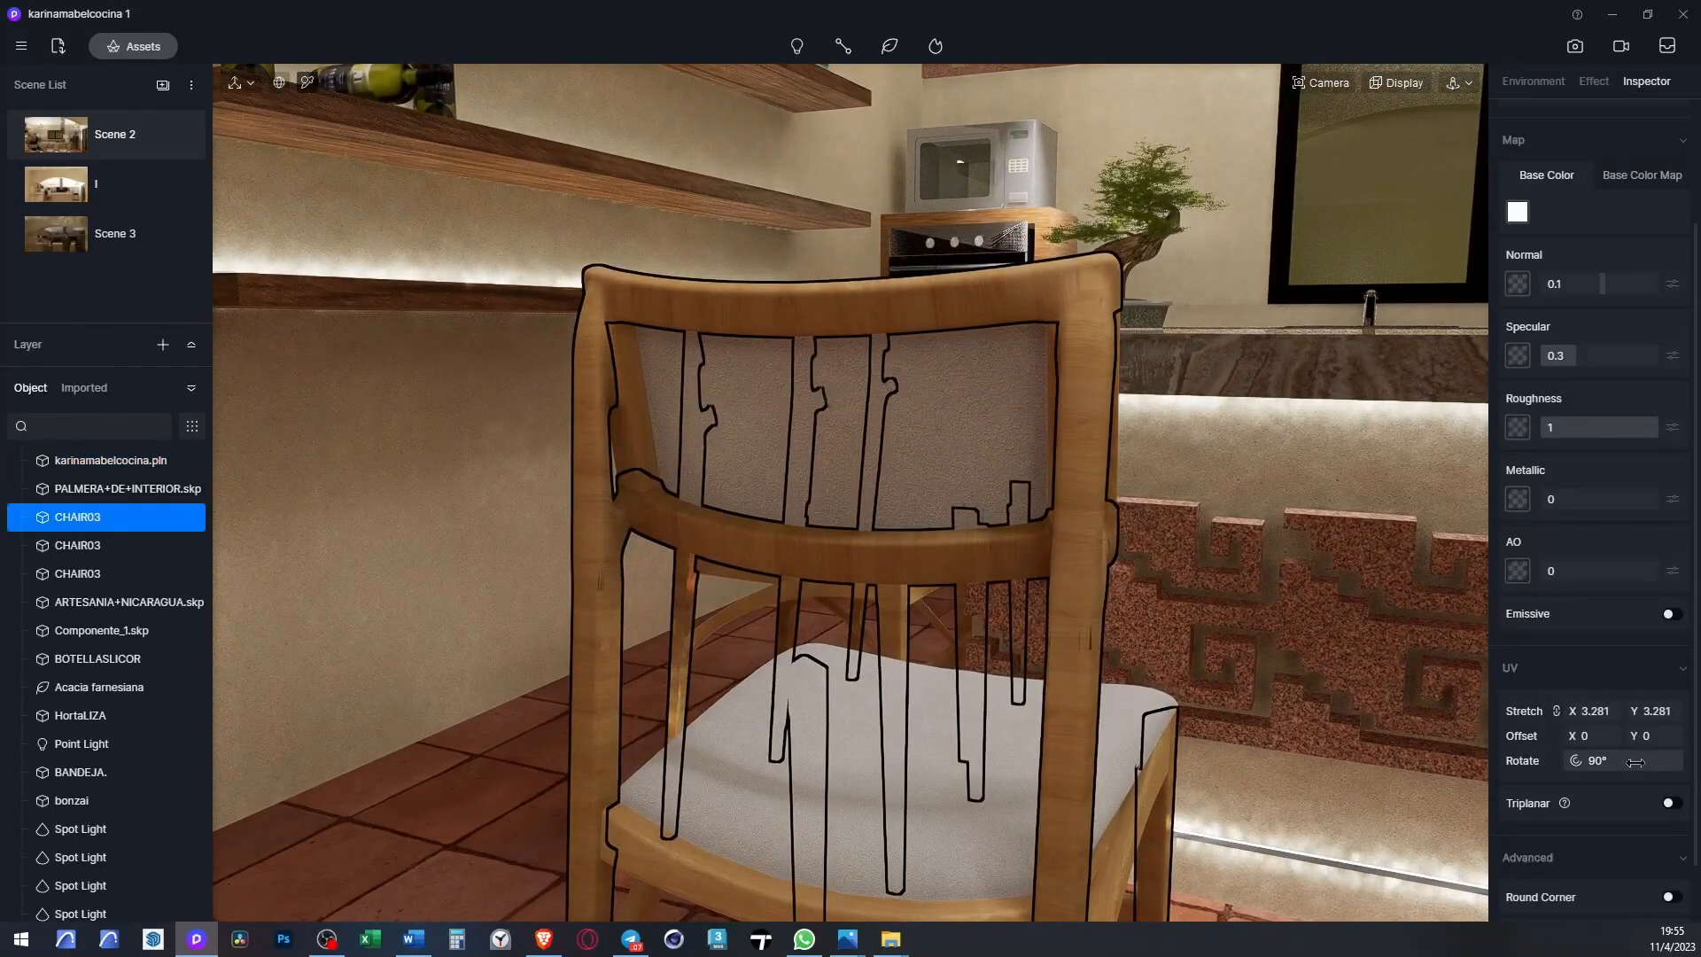
{"action": "key", "text": "Return"}
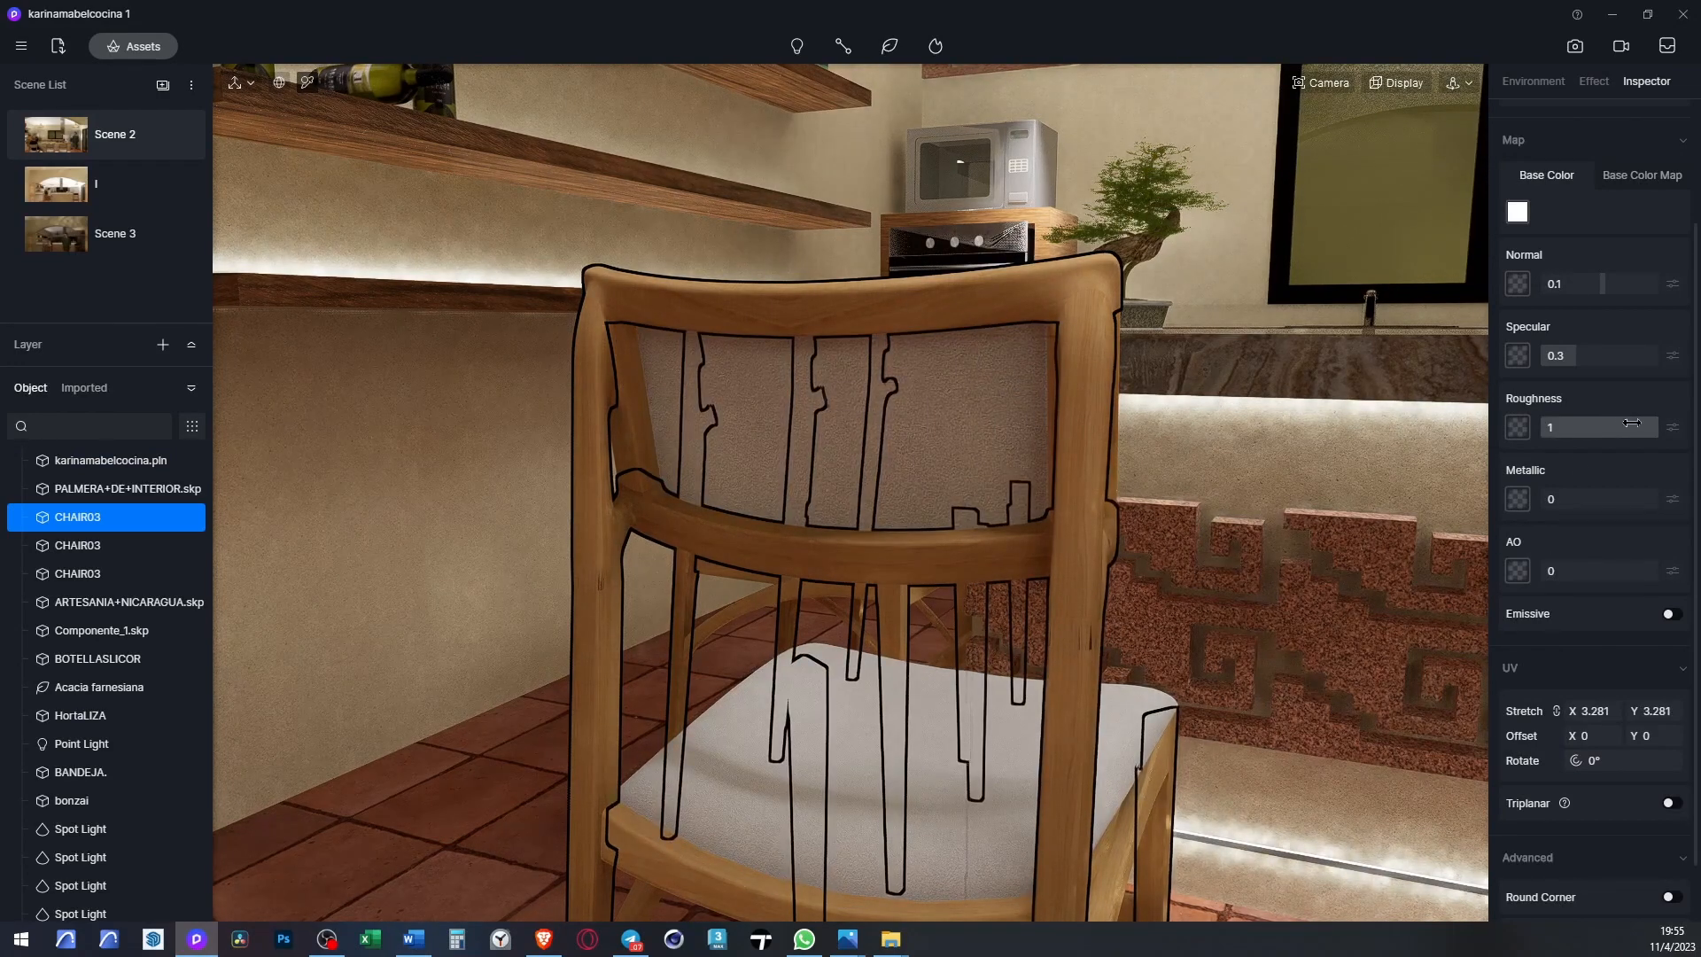
{"action": "left_click_drag", "start_coordinate": [1593, 359], "coordinate": [1613, 357]}
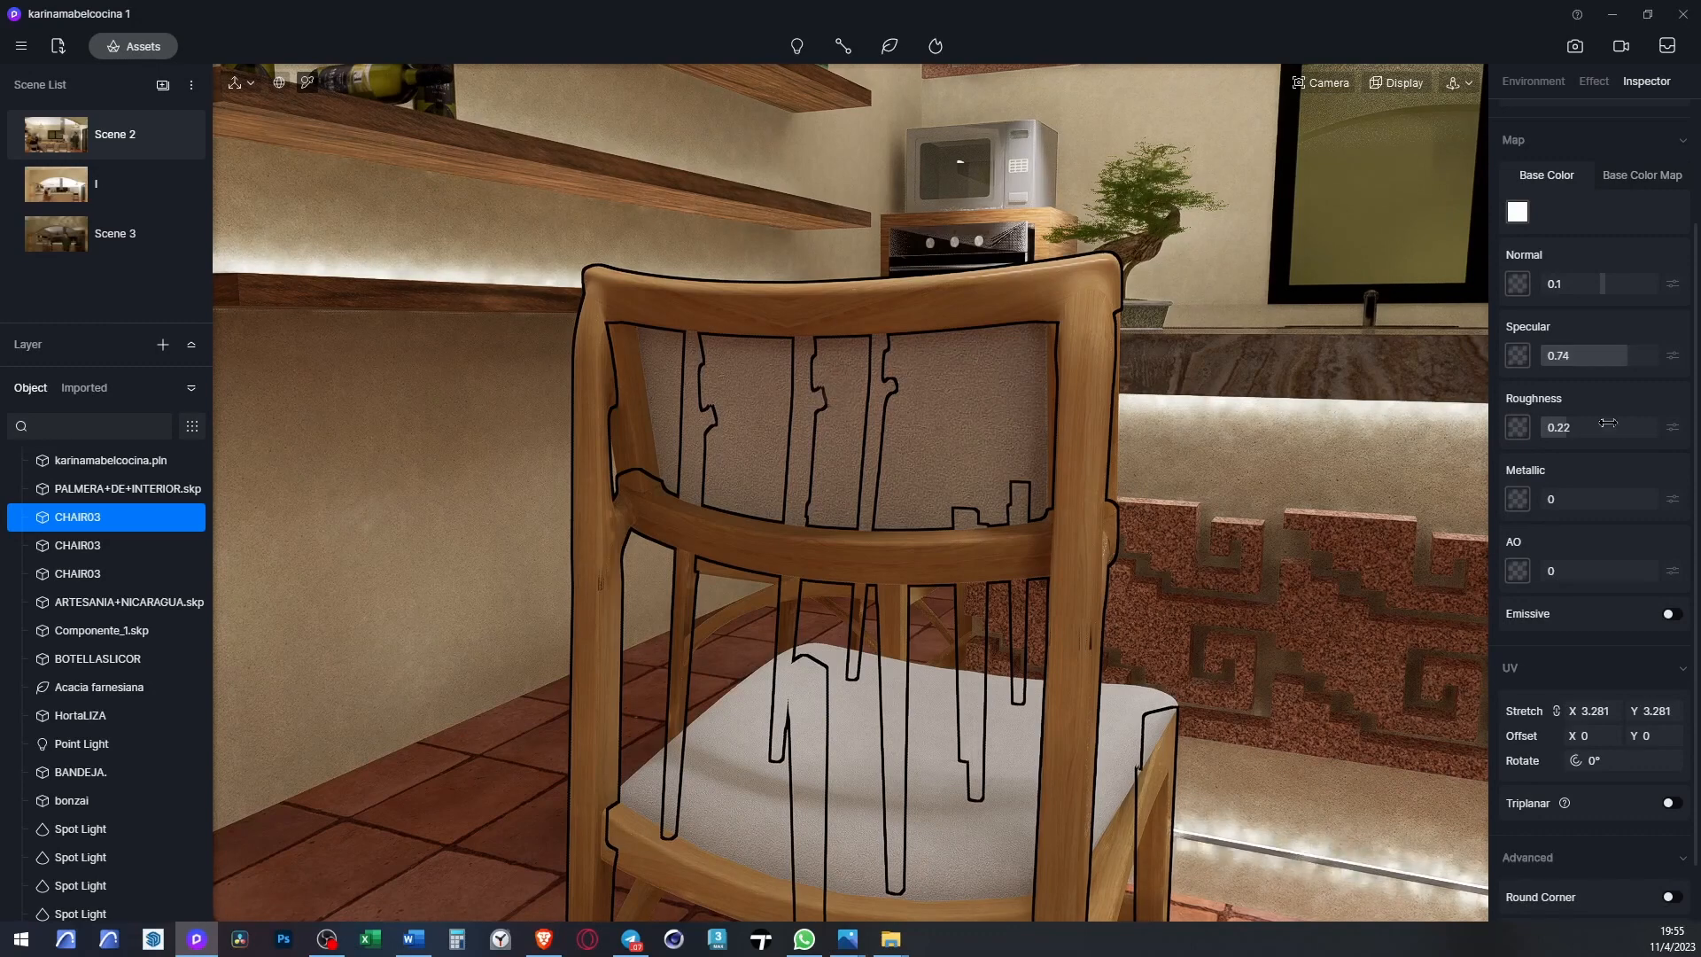
- Change the material template of the chair's seat and backrest upholstery to Cloth
{"action": "left_click", "coordinate": [919, 824]}
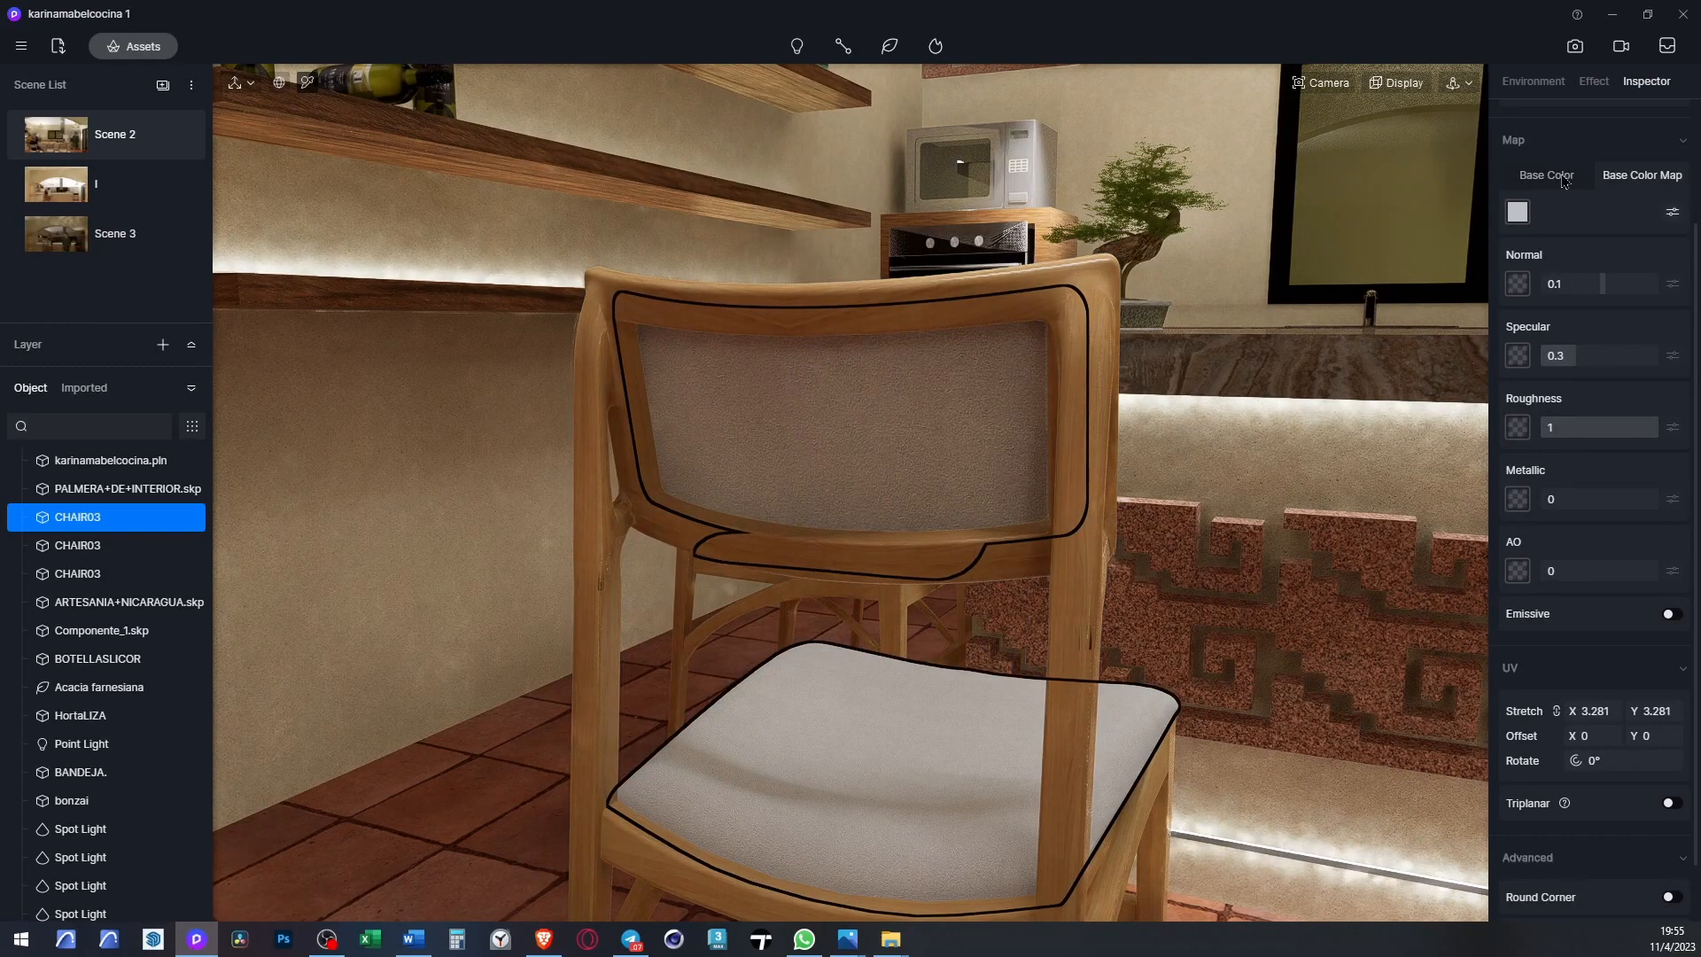
{"action": "scroll", "coordinate": [1604, 151], "scroll_direction": "up", "scroll_amount": 2}
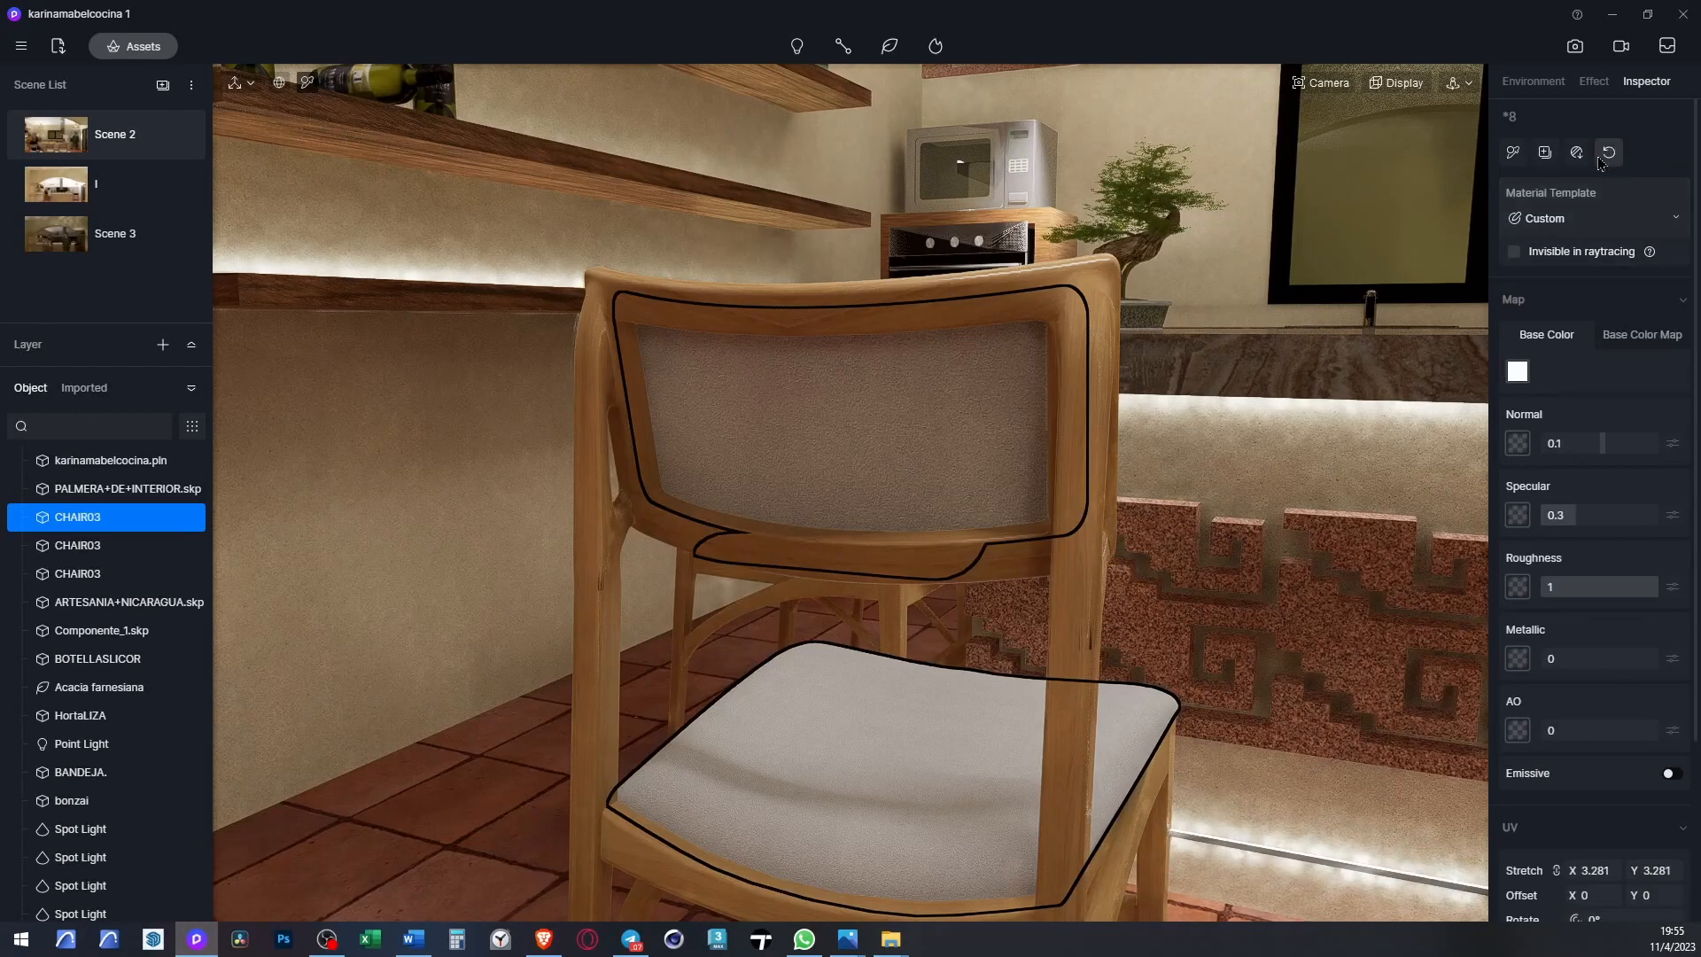
{"action": "left_click", "coordinate": [1617, 226]}
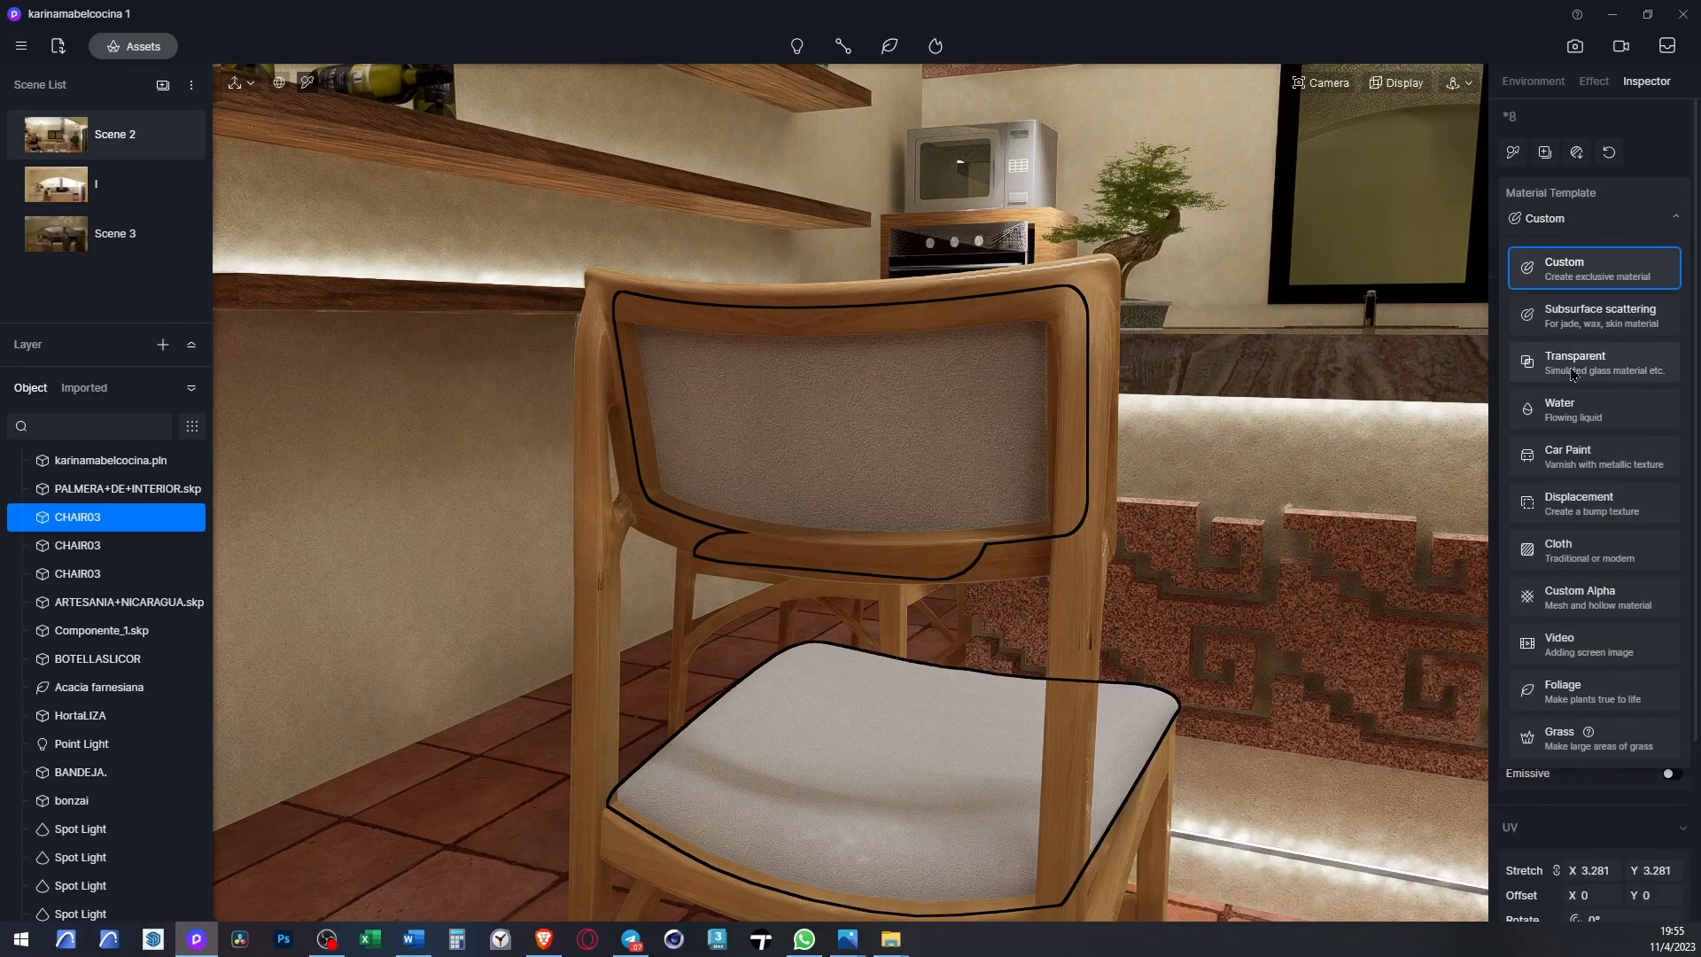
{"action": "left_click", "coordinate": [1559, 549]}
- Set the refrigerator's chrome material to roughness 0.53 and metallic 0.71
{"action": "scroll", "coordinate": [885, 760], "scroll_direction": "down", "scroll_amount": 5}
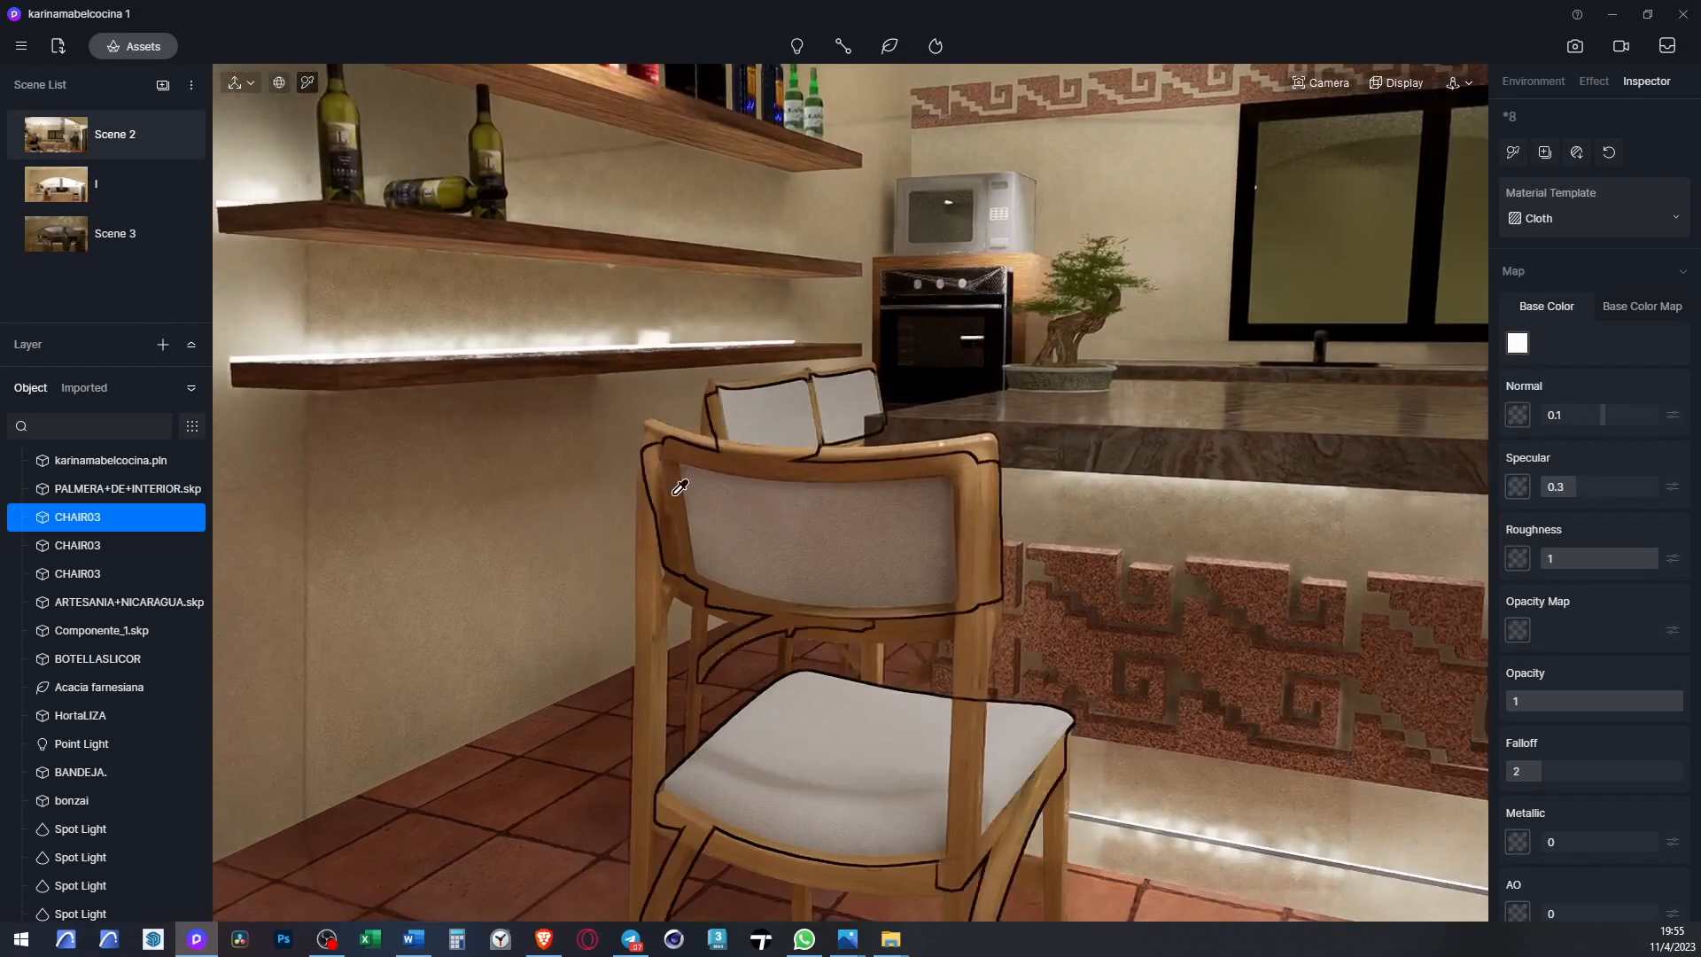
{"action": "right_click_drag", "start_coordinate": [957, 580], "coordinate": [1234, 535]}
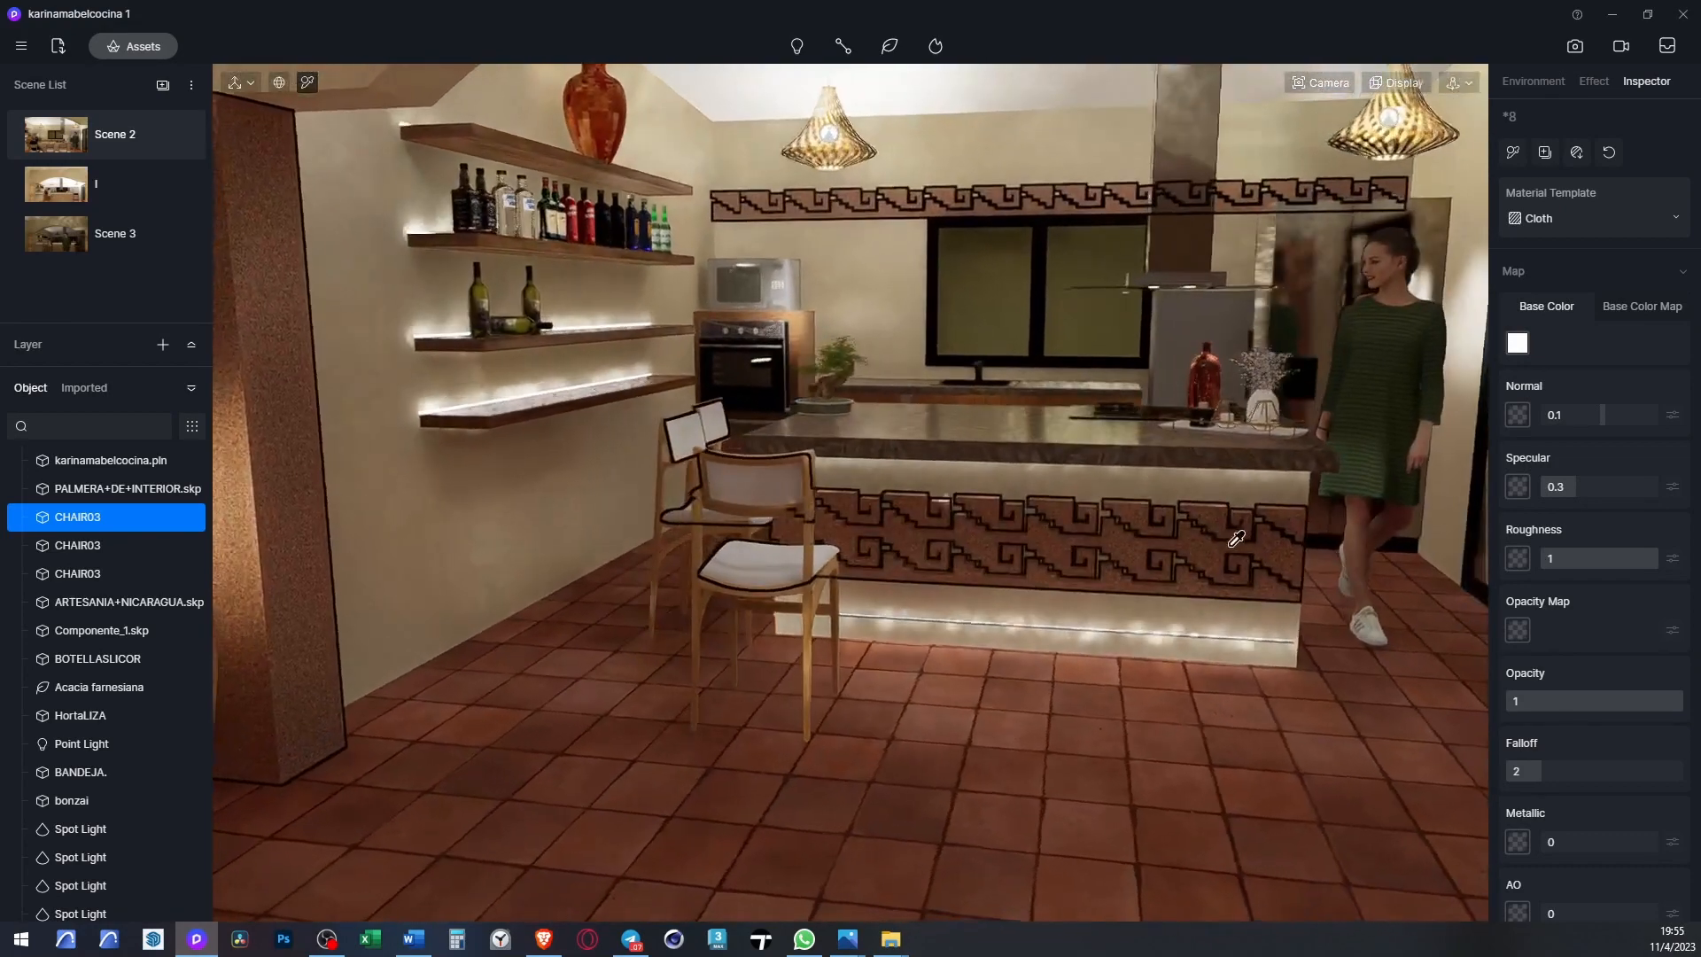
{"action": "scroll", "coordinate": [1369, 328], "scroll_direction": "up", "scroll_amount": 3}
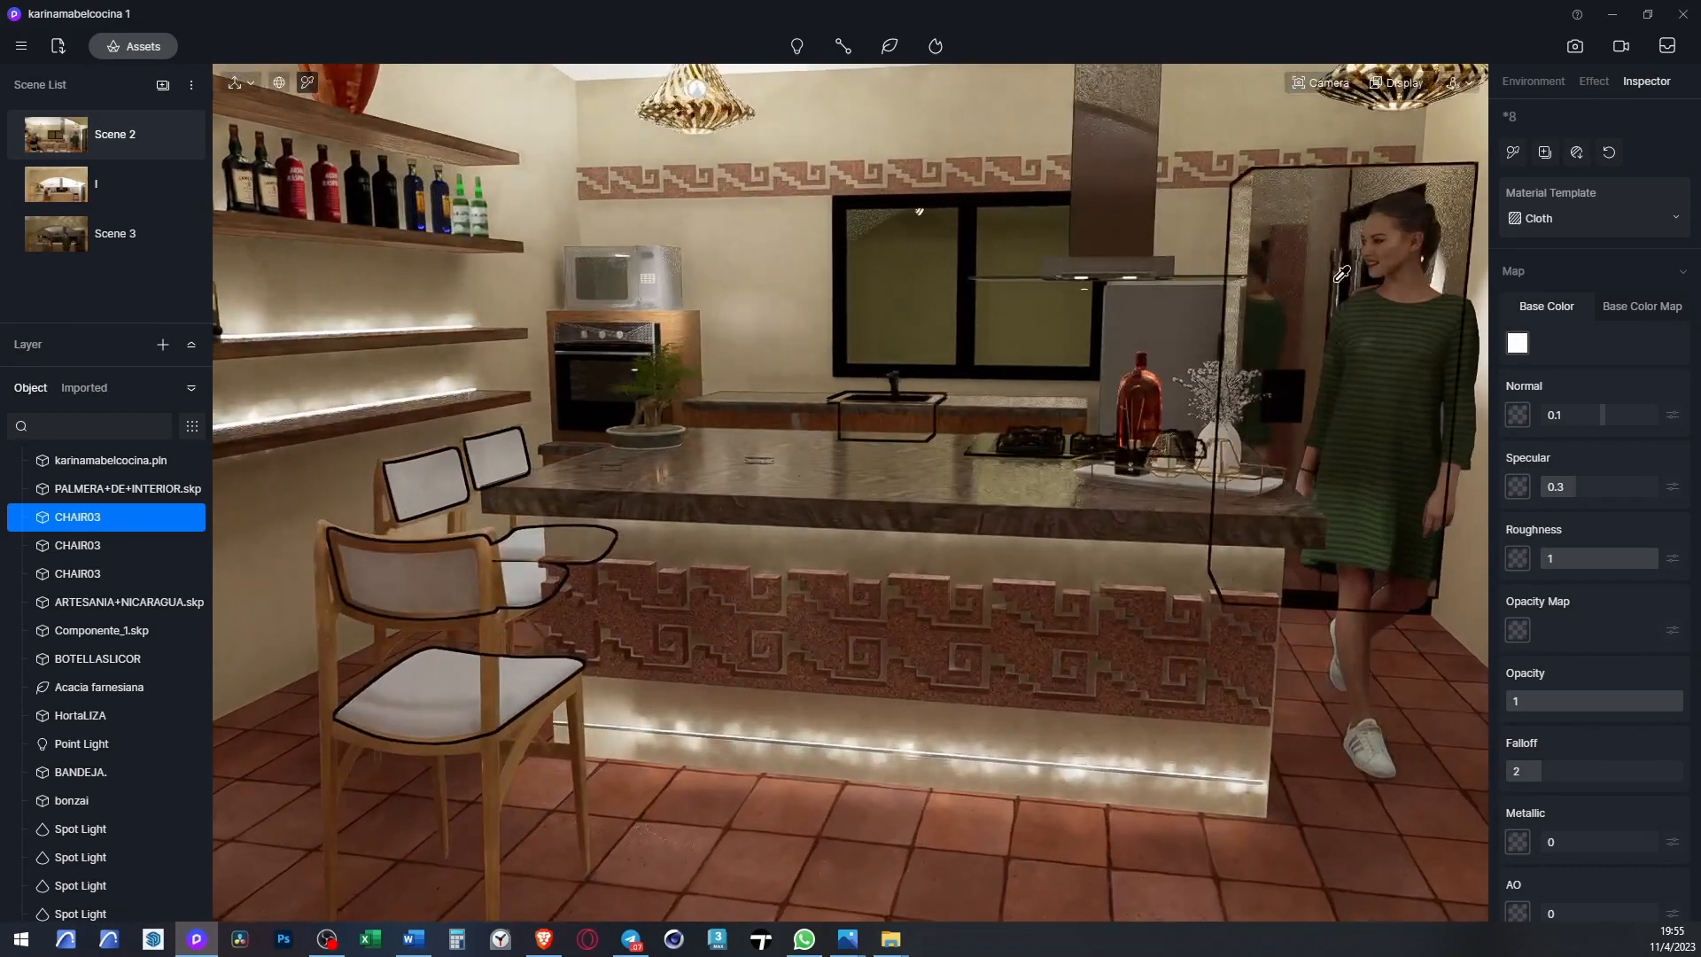
{"action": "scroll", "coordinate": [1308, 205], "scroll_direction": "up", "scroll_amount": 5}
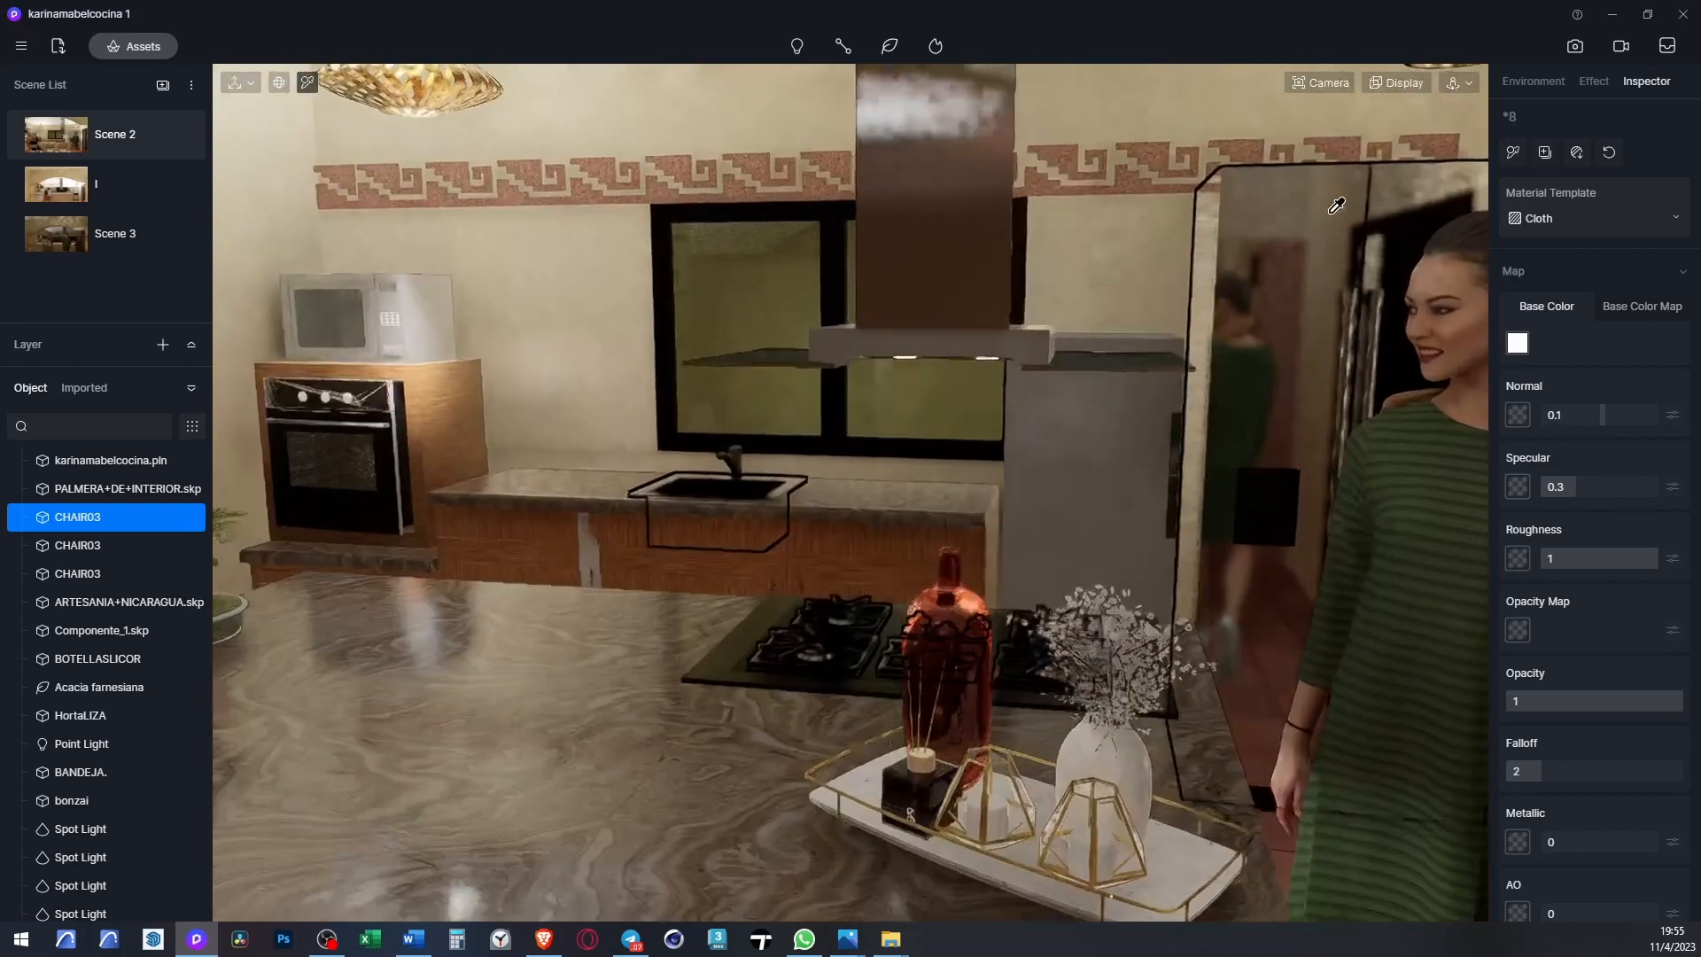
{"action": "left_click", "coordinate": [1289, 243]}
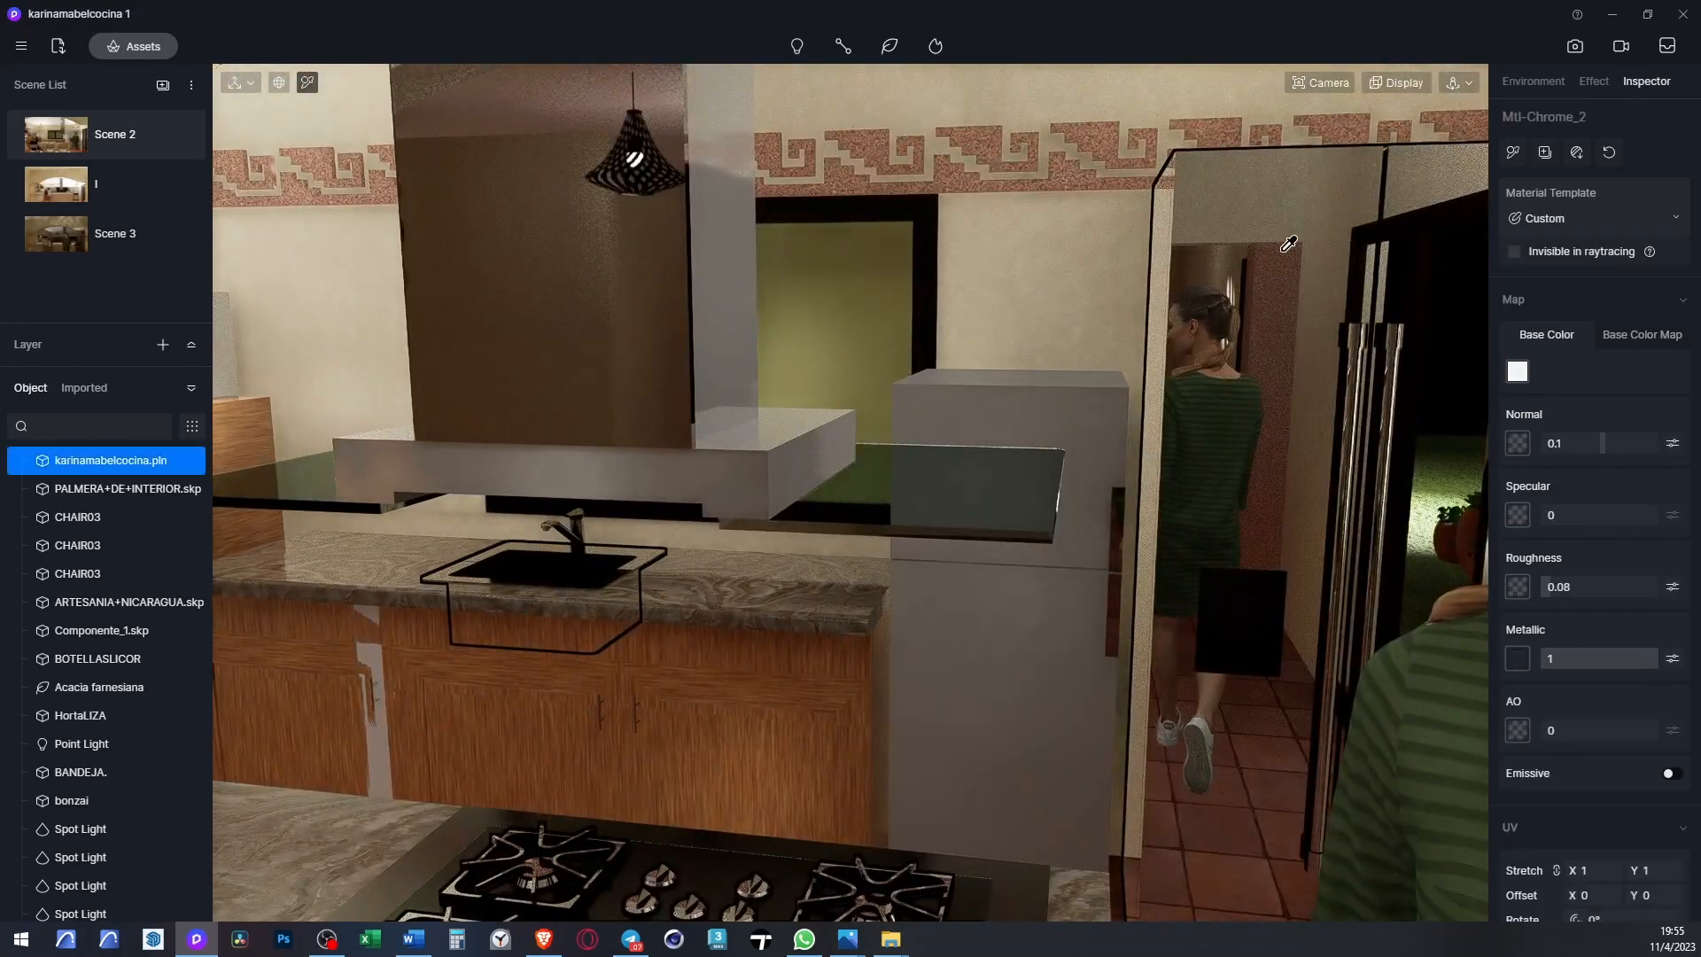
{"action": "left_click_drag", "start_coordinate": [1560, 592], "coordinate": [1602, 594]}
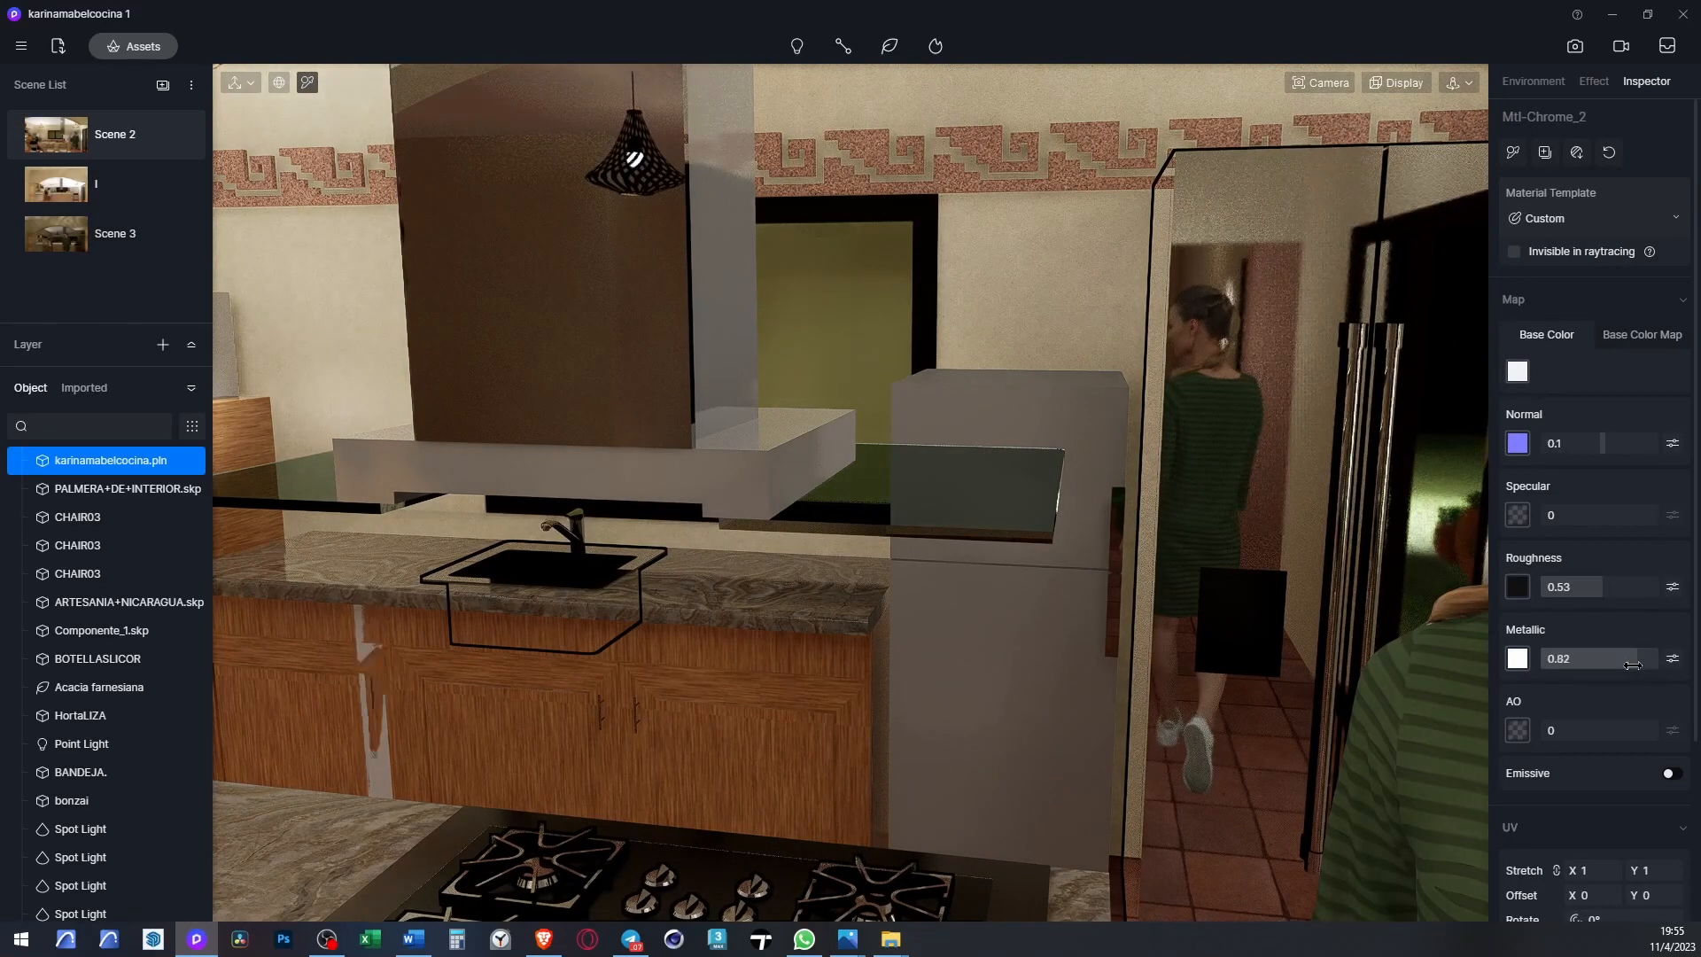
{"action": "mouse_move", "coordinate": [1633, 666]}
{"action": "left_mouse_down"}
{"action": "mouse_move", "coordinate": [1606, 666]}
{"action": "mouse_move", "coordinate": [1625, 667]}
{"action": "left_mouse_up"}
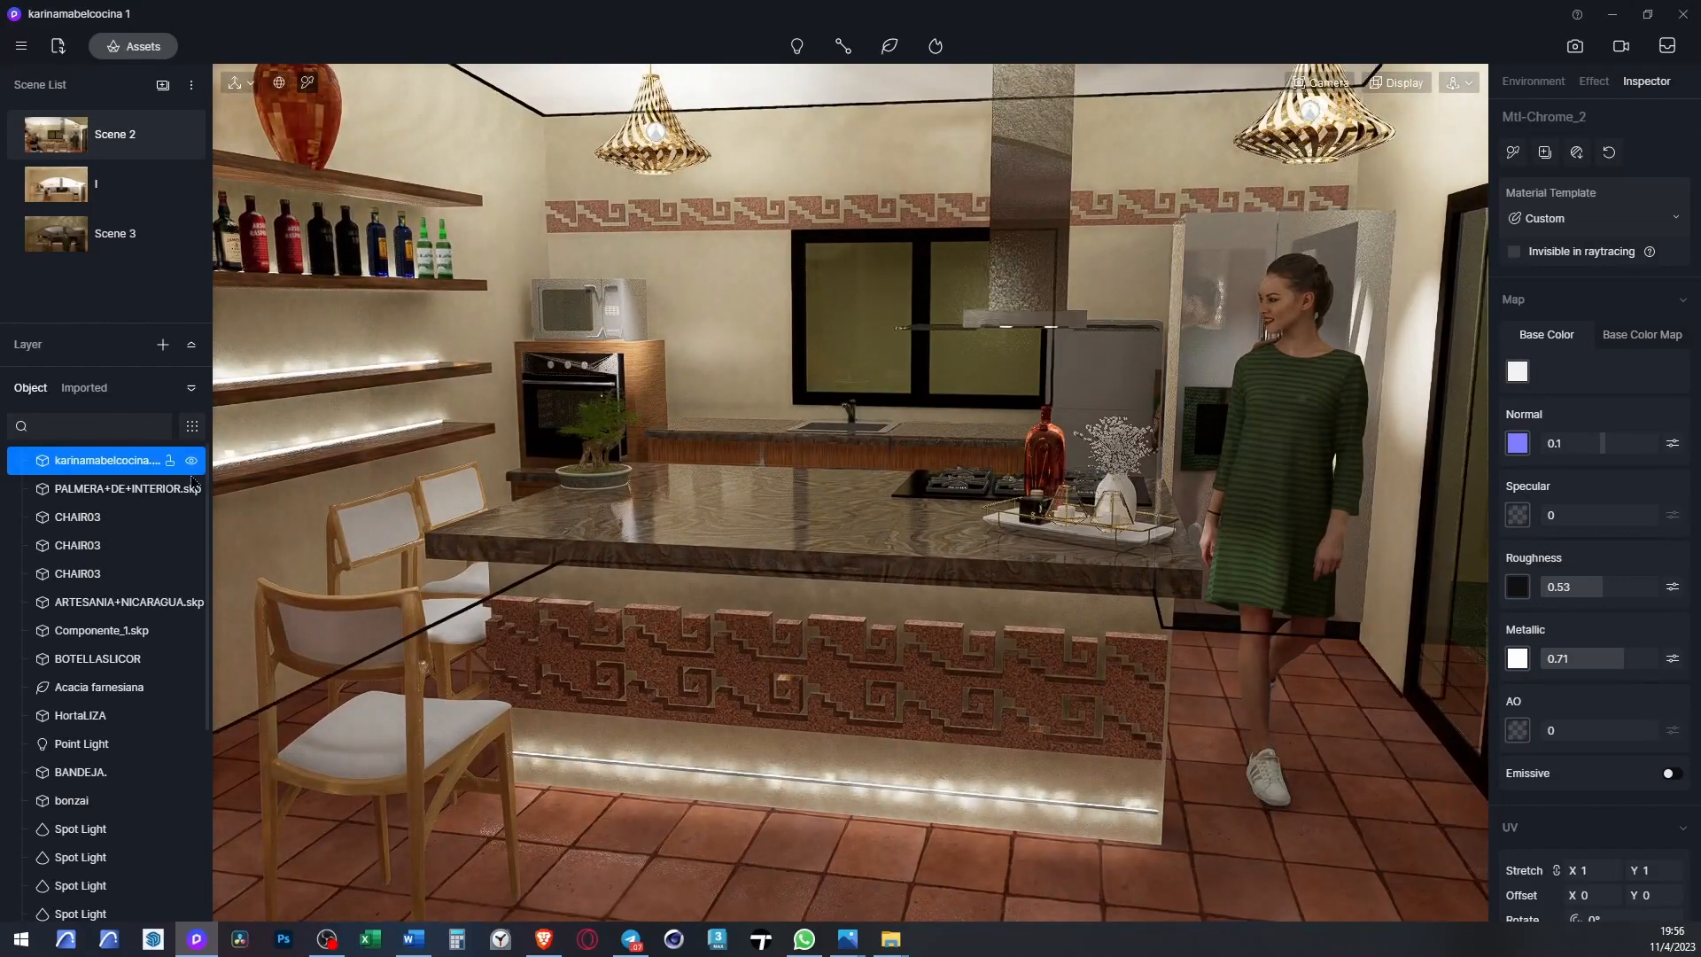
- Set the oven knobs' material to metallic 1 and the oven's black front material to specular 0.65
{"action": "right_click_drag", "start_coordinate": [1215, 478], "coordinate": [1370, 483]}
{"action": "scroll", "coordinate": [434, 381], "scroll_direction": "up", "scroll_amount": 10}
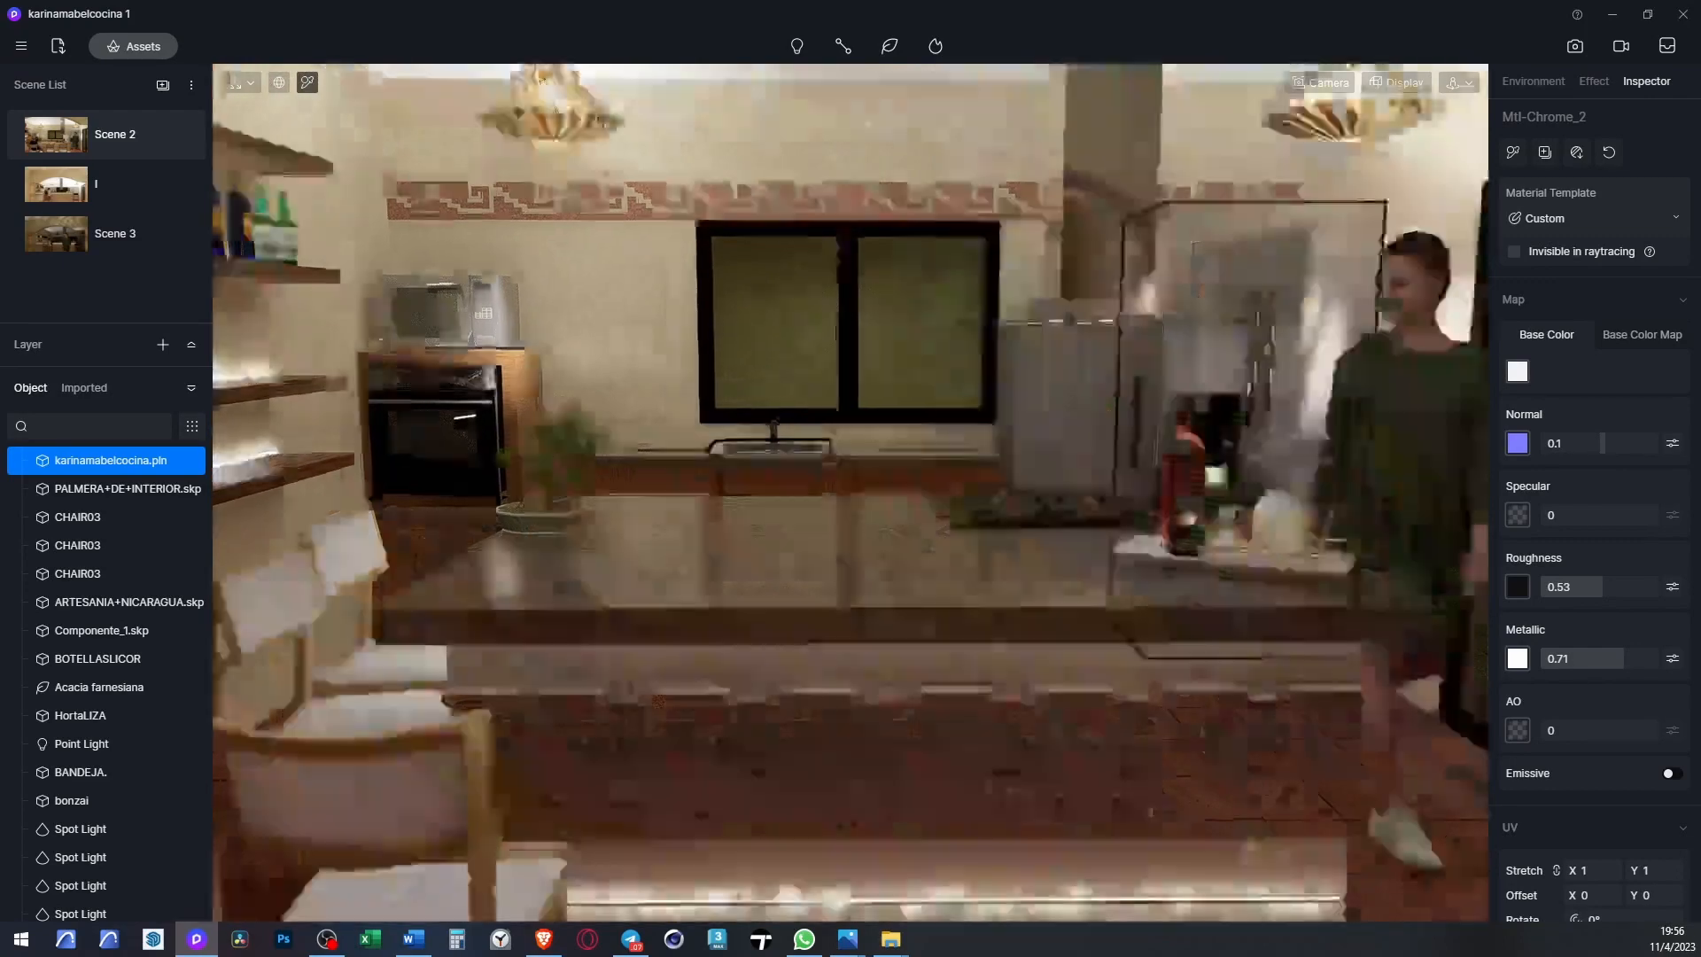
{"action": "scroll", "coordinate": [643, 383], "scroll_direction": "up", "scroll_amount": 3}
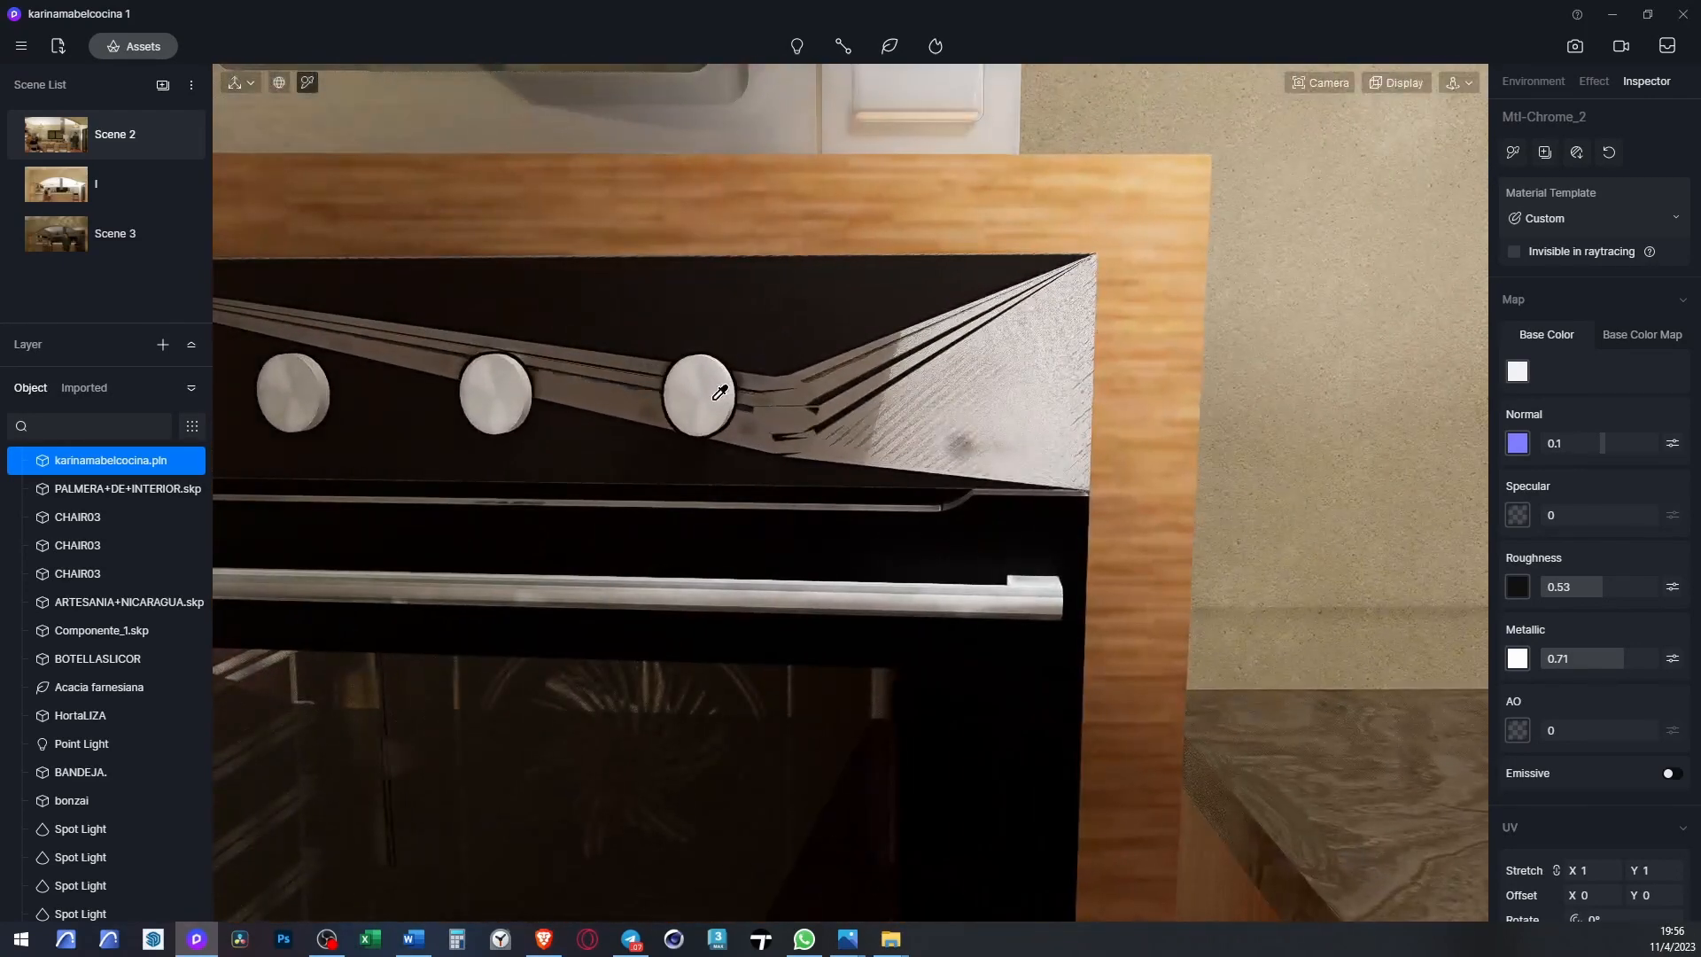
{"action": "left_click", "coordinate": [634, 385]}
{"action": "left_click_drag", "start_coordinate": [1563, 664], "coordinate": [1662, 664]}
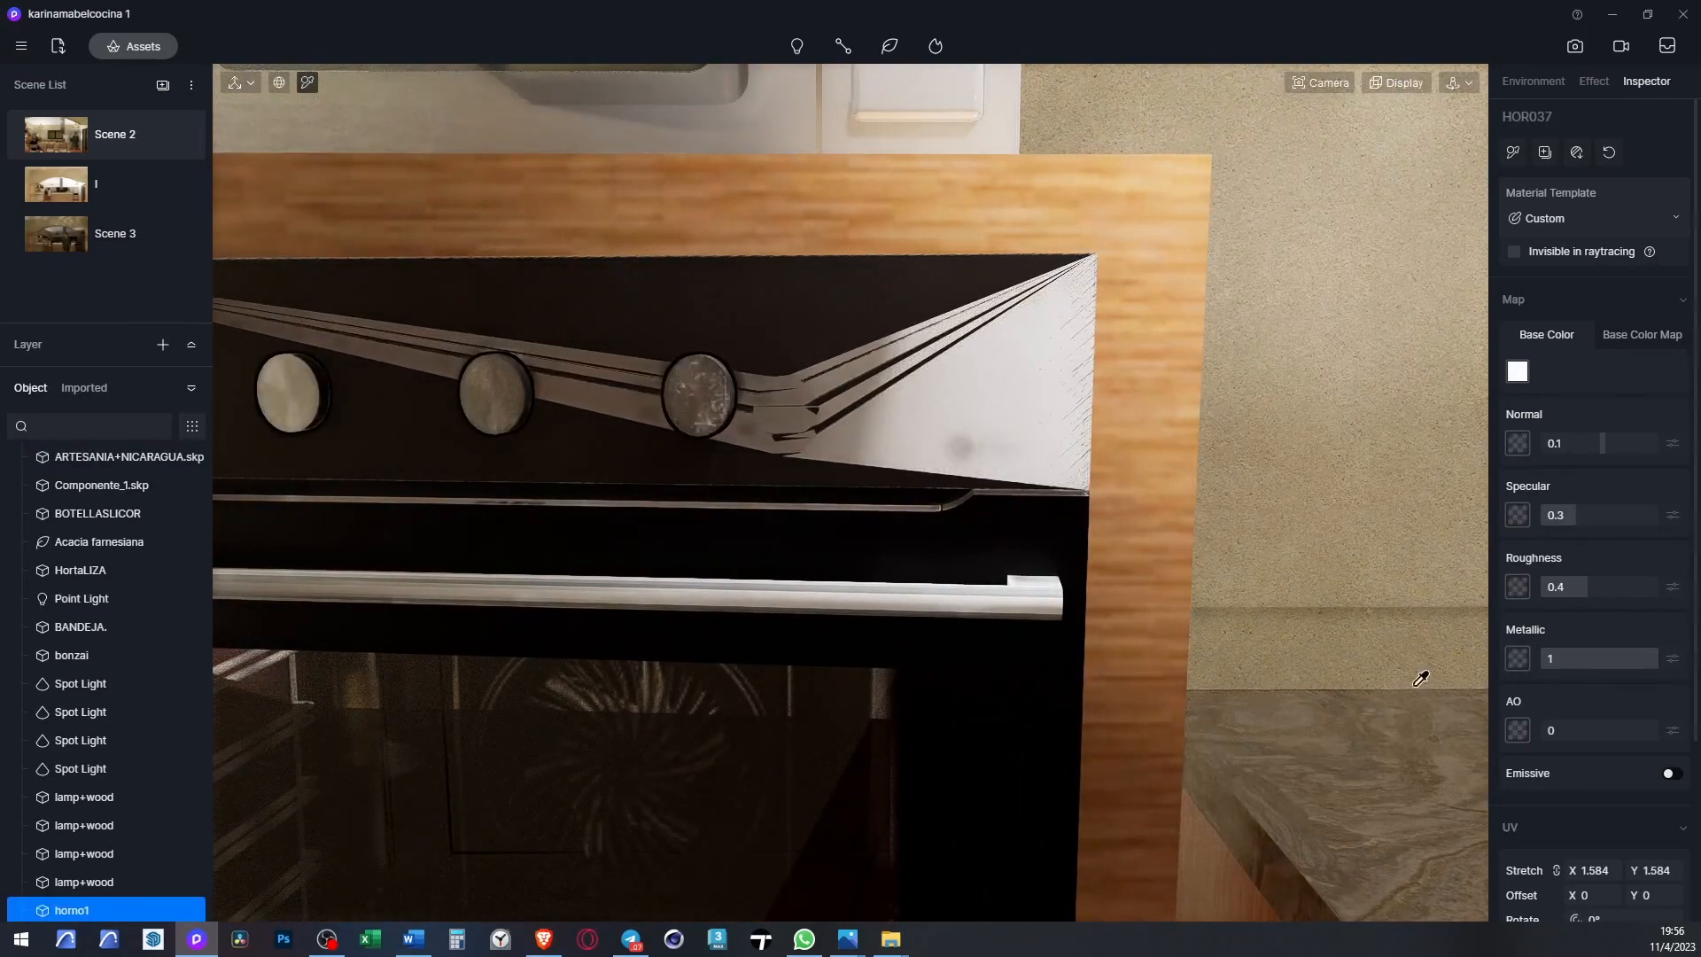
{"action": "left_click", "coordinate": [987, 692]}
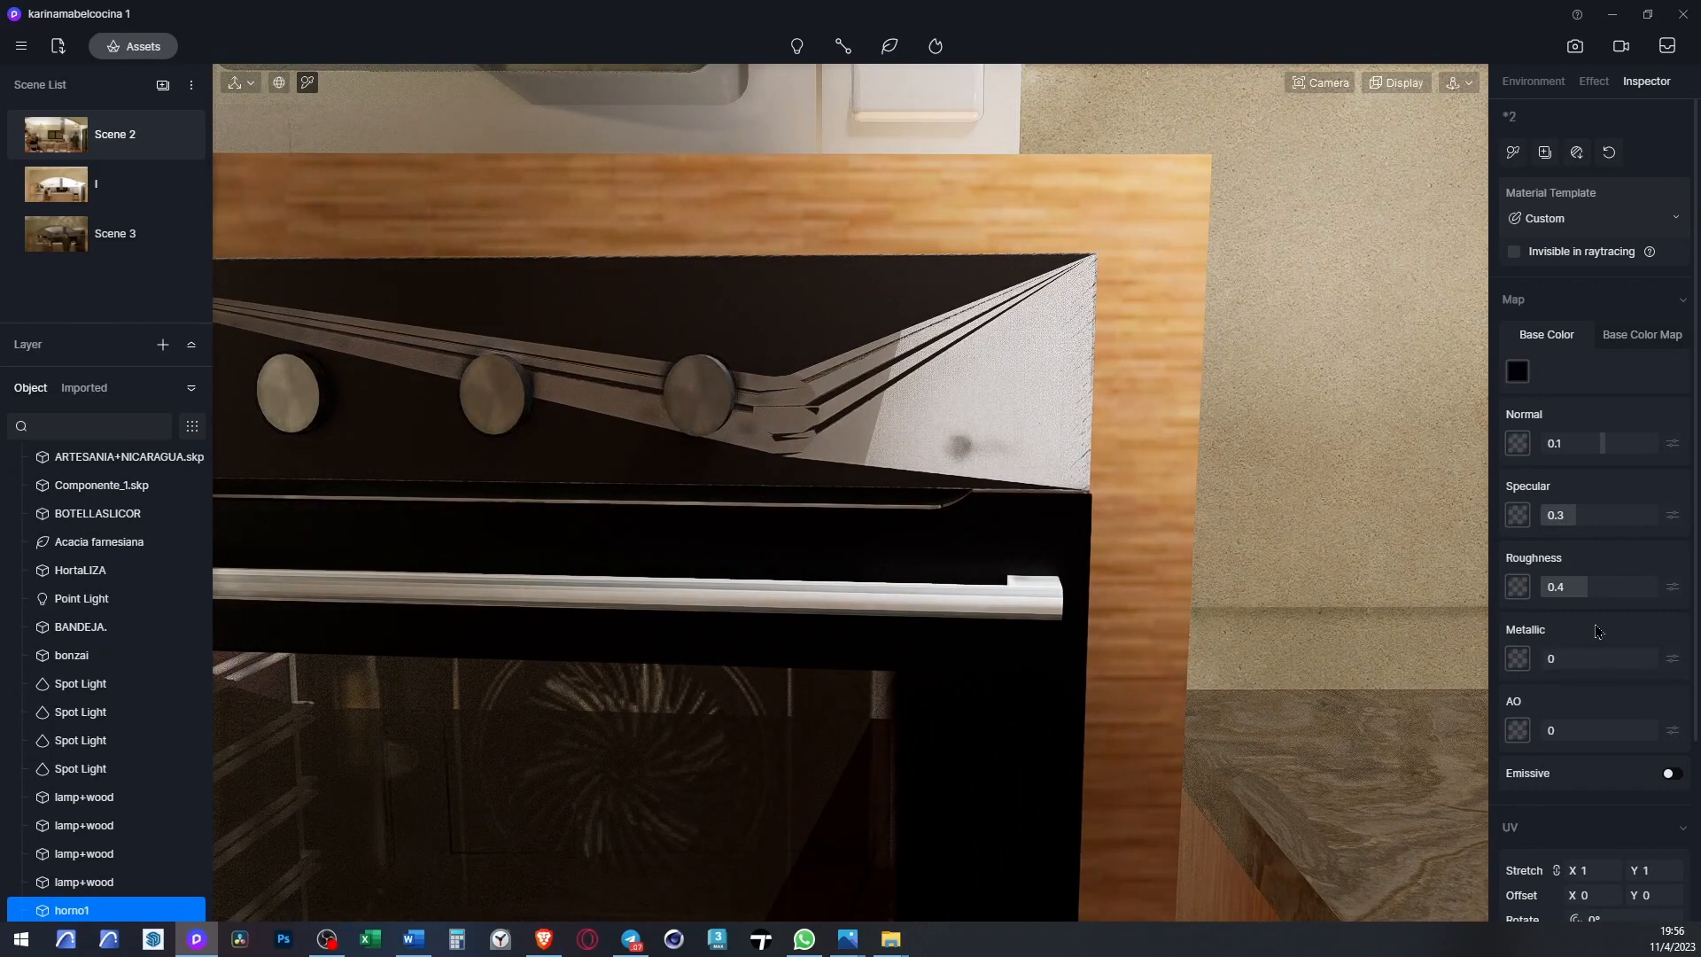
{"action": "left_click_drag", "start_coordinate": [1580, 524], "coordinate": [1616, 521]}
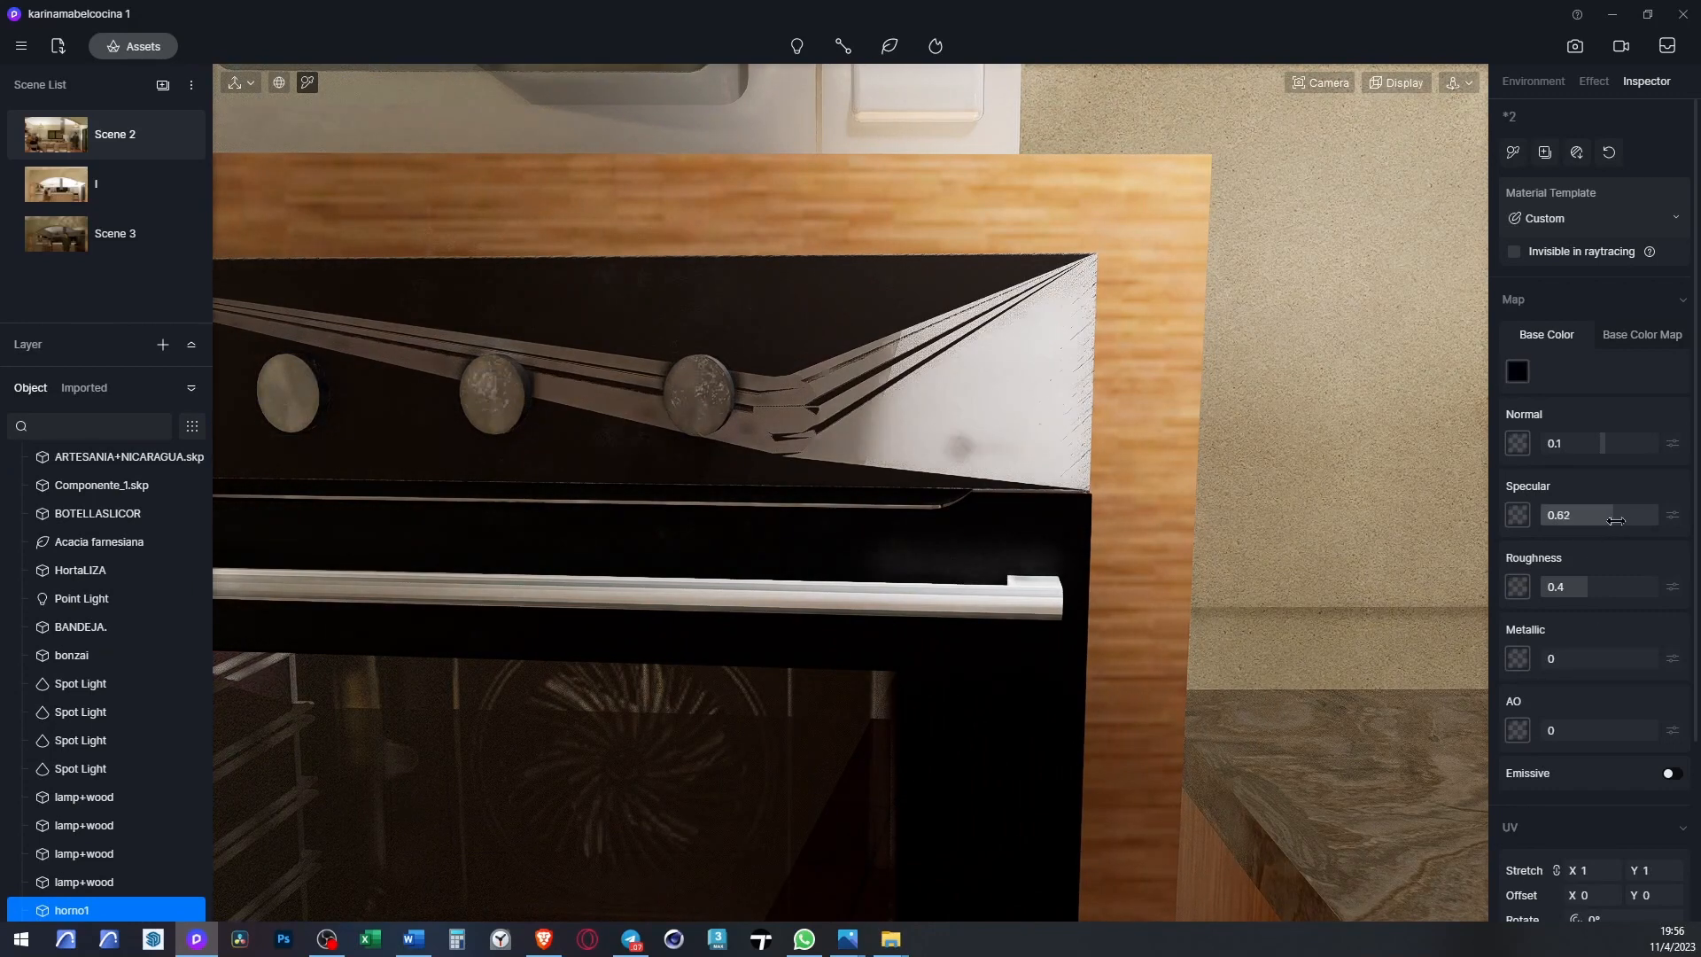
- Set the oven door handle's material to metallic 1
{"action": "scroll", "coordinate": [982, 473], "scroll_direction": "down", "scroll_amount": 3}
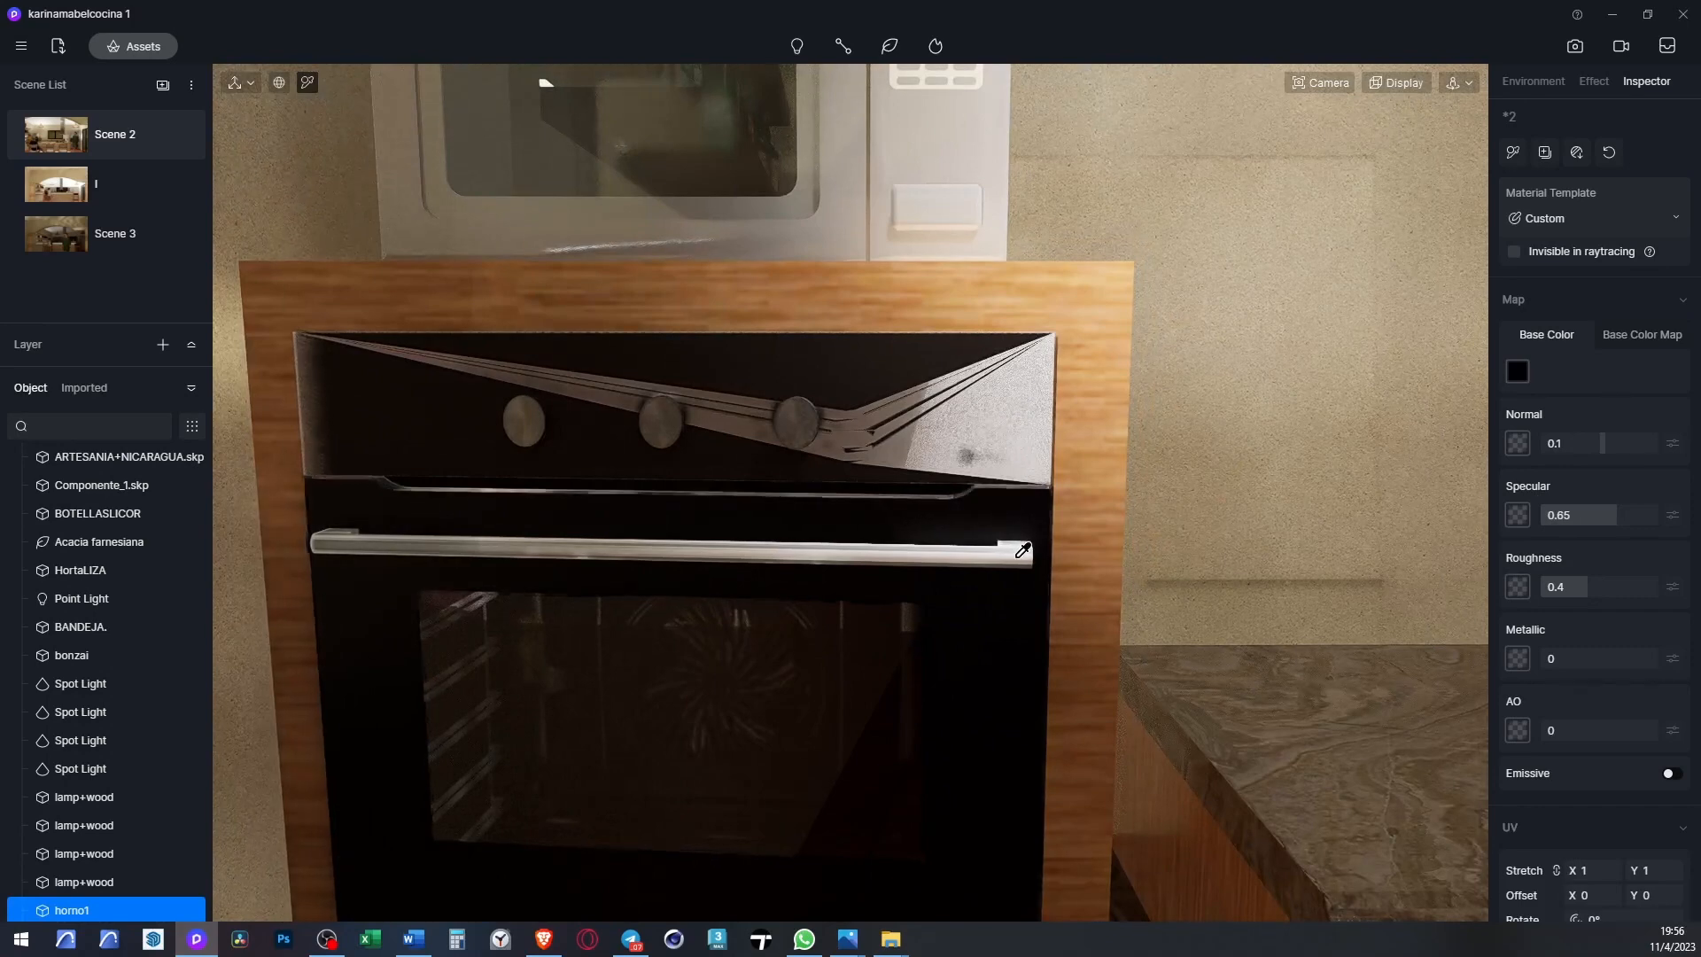
{"action": "left_click", "coordinate": [1018, 557]}
{"action": "left_click_drag", "start_coordinate": [1570, 669], "coordinate": [1657, 666]}
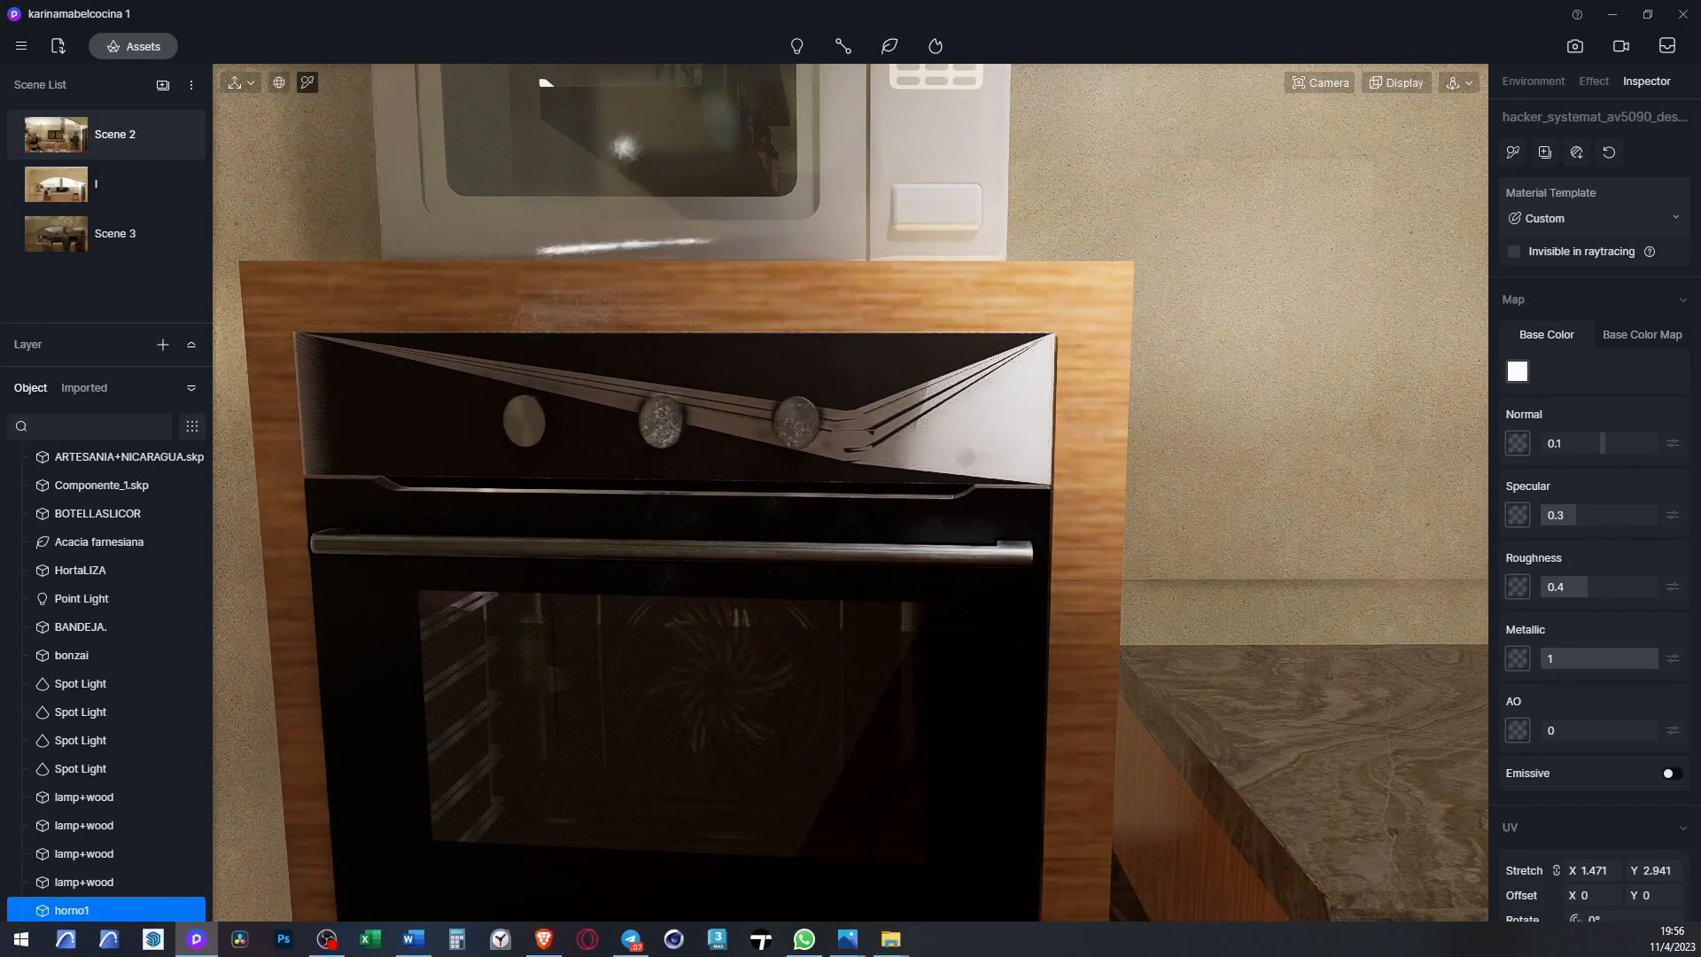
- Set the transparency of the oven door's glass material to 0.93
{"action": "scroll", "coordinate": [680, 534], "scroll_direction": "down", "scroll_amount": 2}
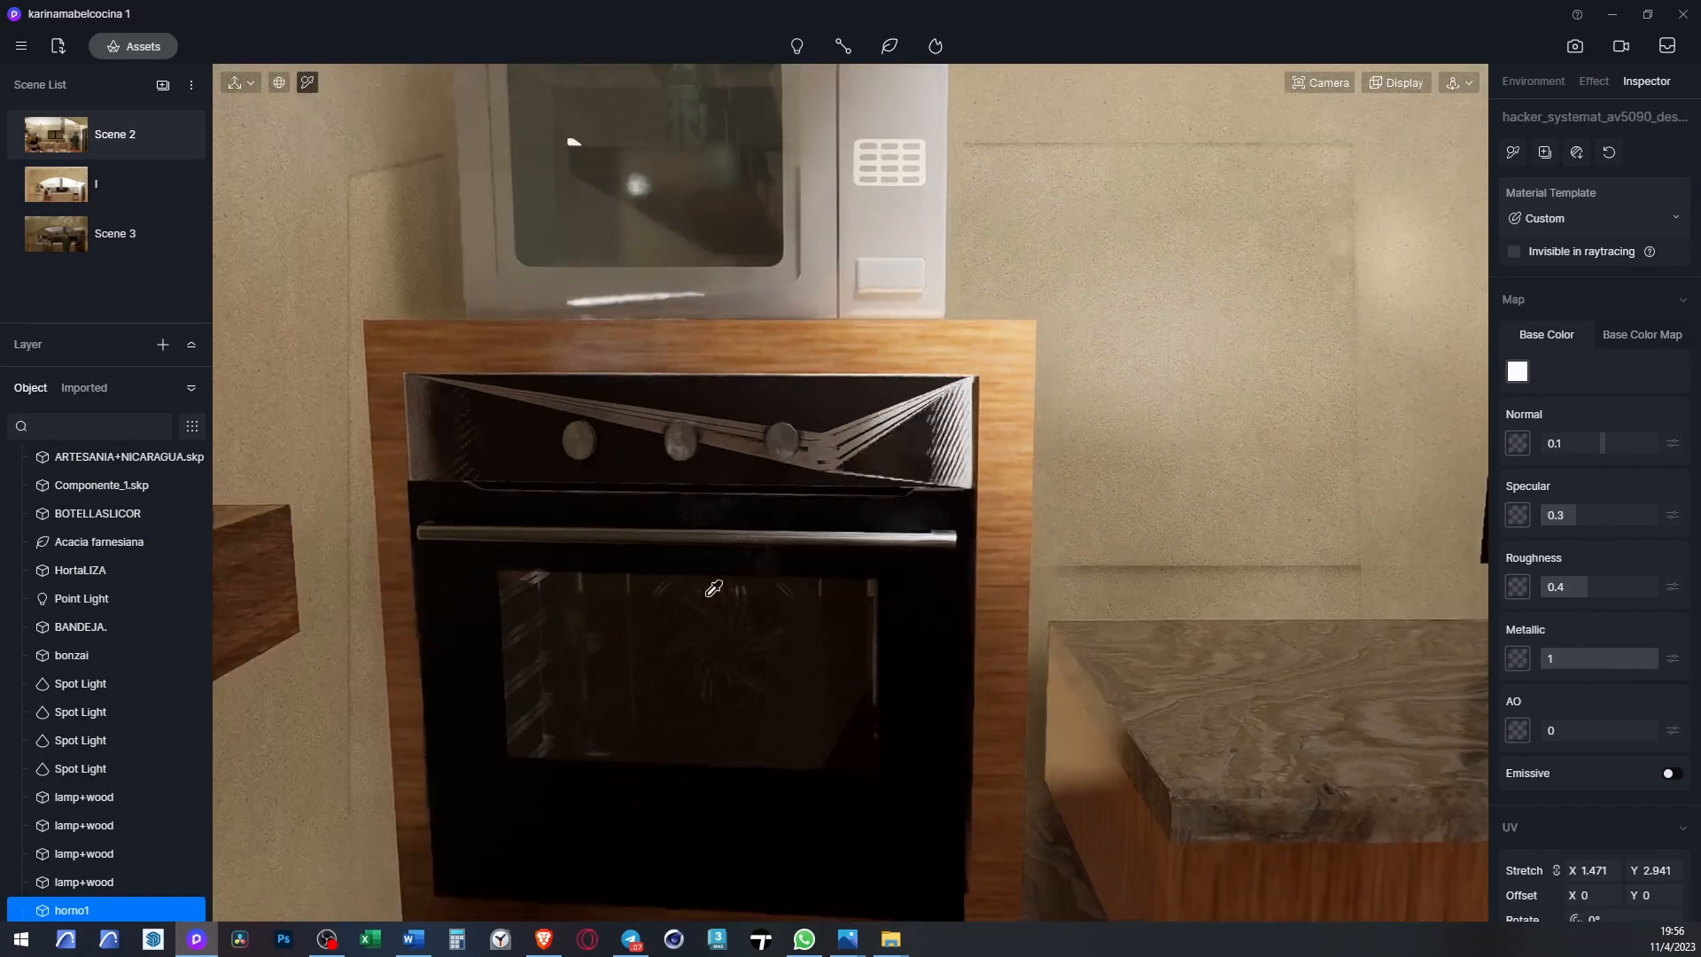
{"action": "left_click", "coordinate": [718, 653]}
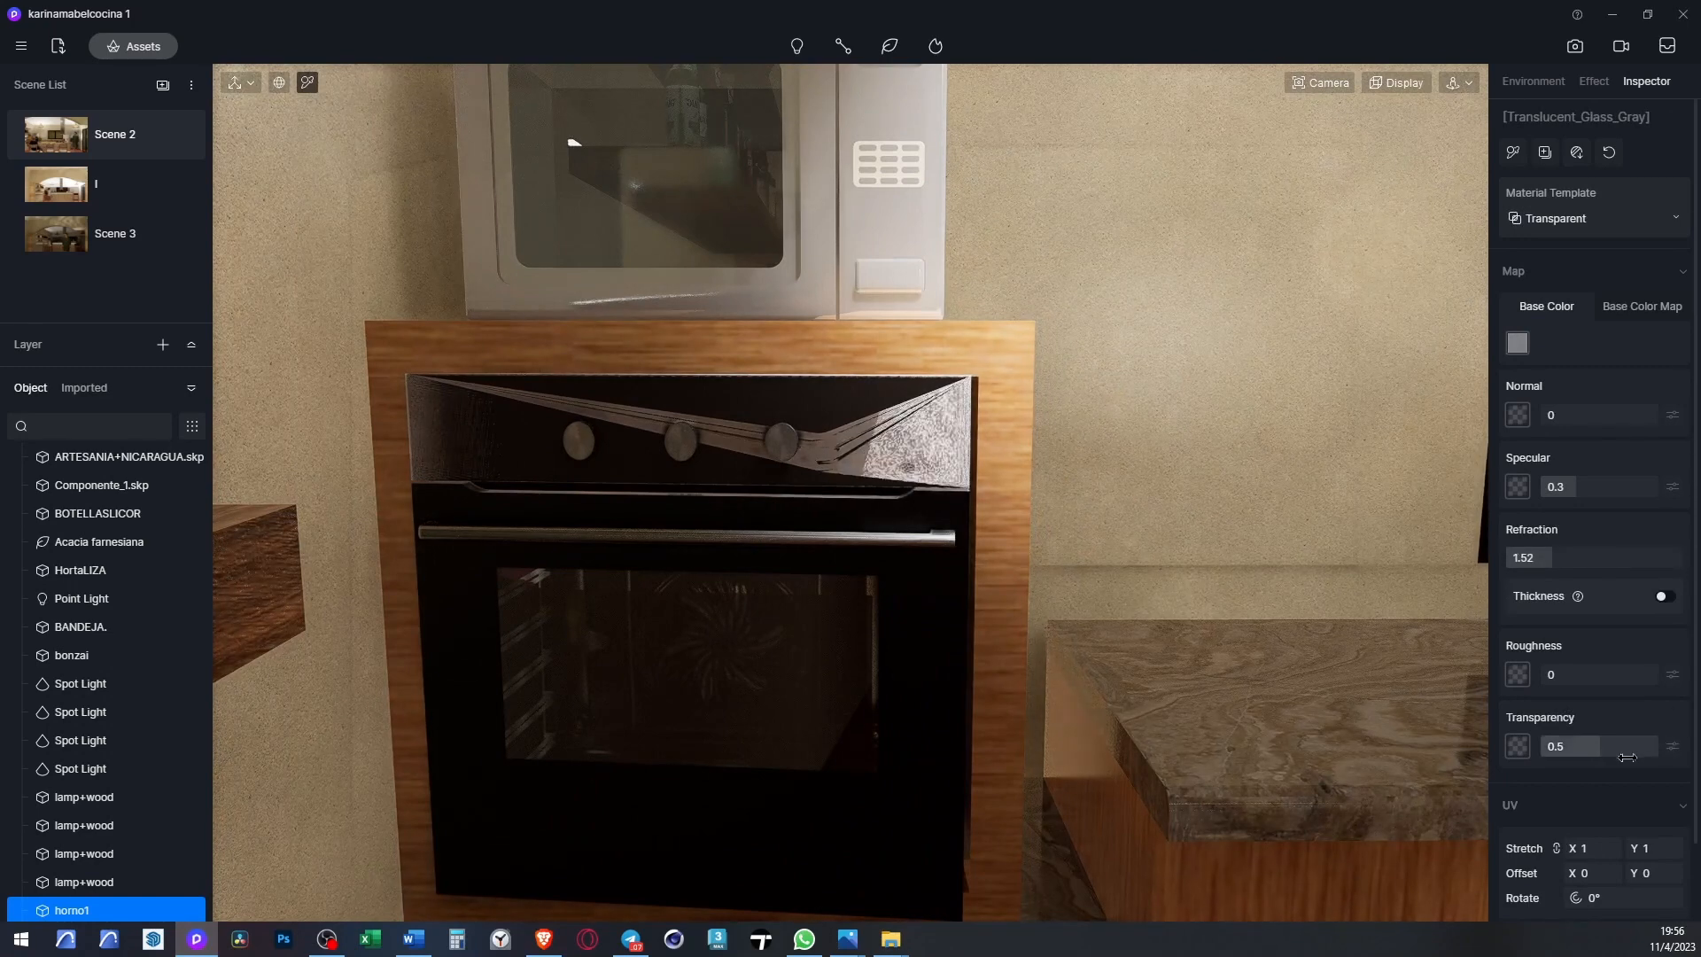
{"action": "left_click_drag", "start_coordinate": [1599, 758], "coordinate": [1649, 749]}
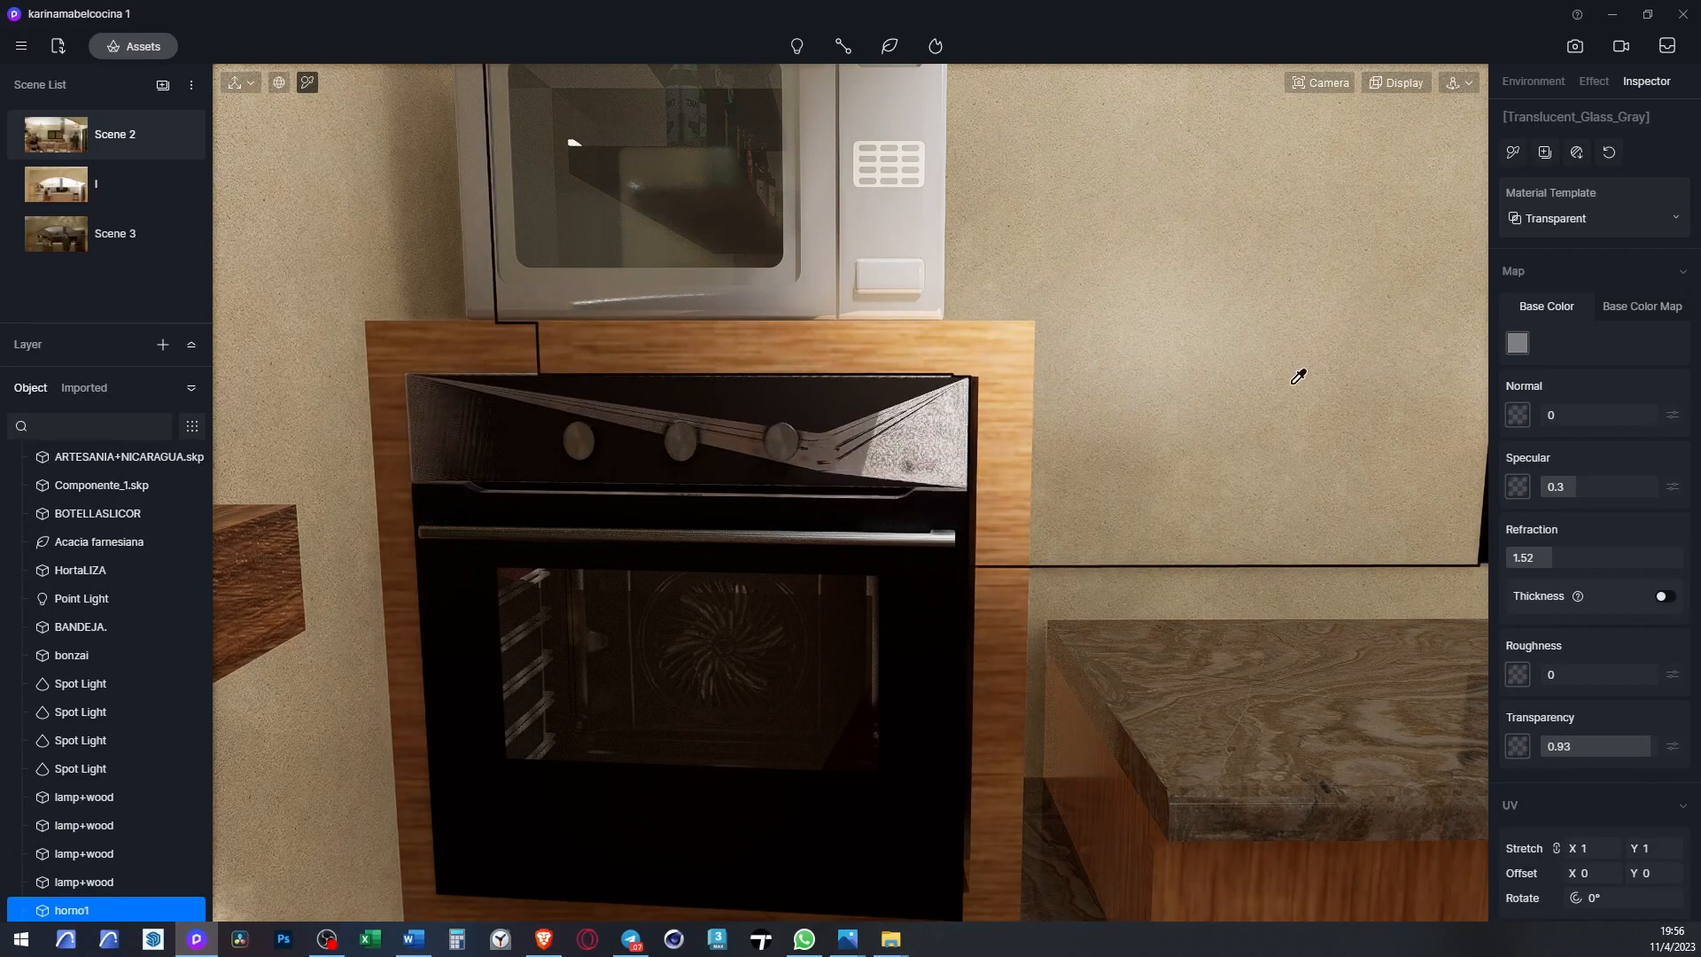
- Review the oven and island from several distances, finishing in the saved Scene 2 view
{"action": "scroll", "coordinate": [269, 372], "scroll_direction": "down", "scroll_amount": 8}
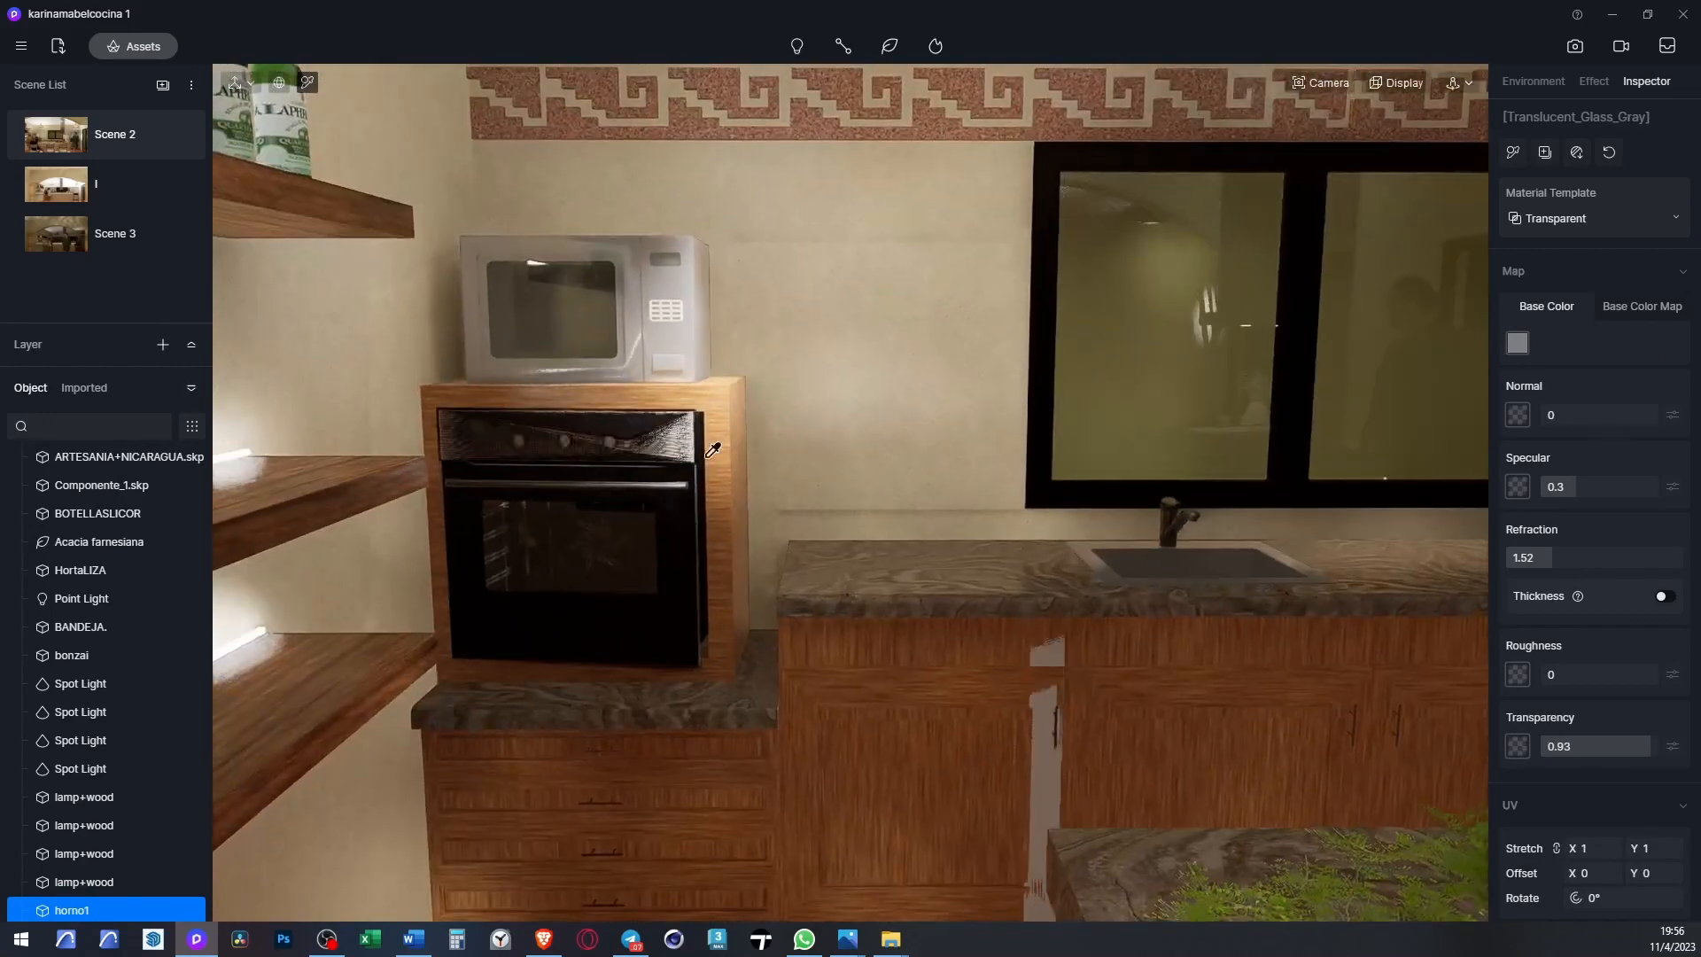
{"action": "scroll", "coordinate": [713, 450], "scroll_direction": "down", "scroll_amount": 10}
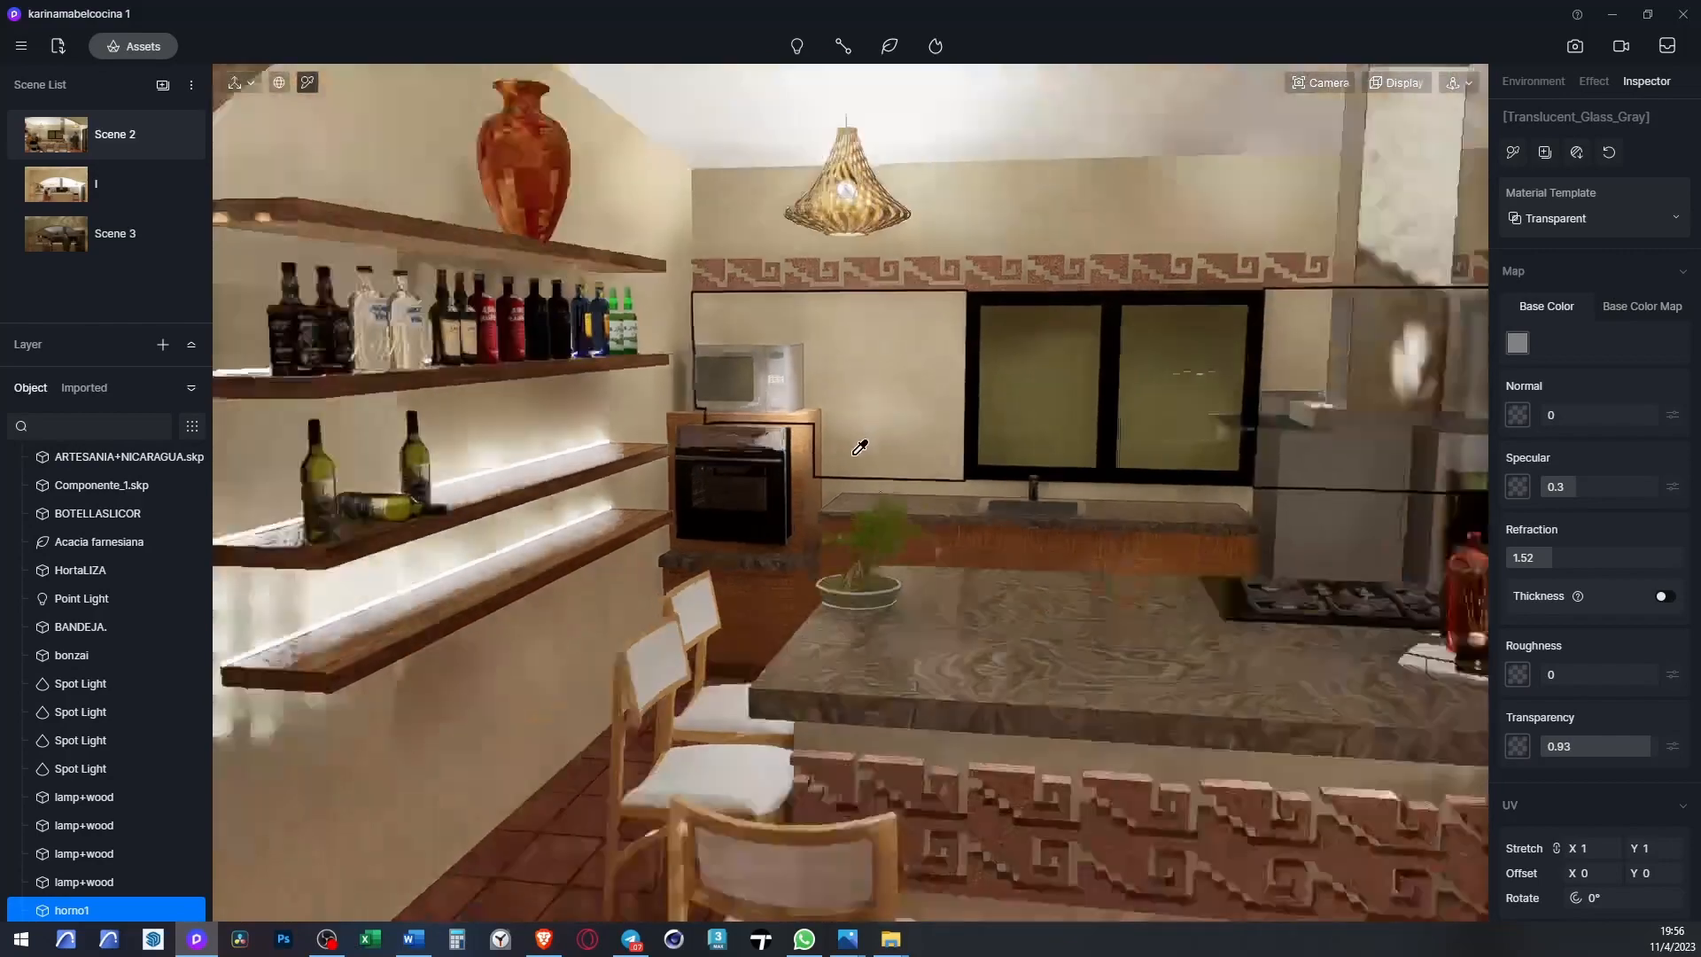
{"action": "scroll", "coordinate": [860, 448], "scroll_direction": "down", "scroll_amount": 5}
{"action": "scroll", "coordinate": [944, 703], "scroll_direction": "up", "scroll_amount": 10}
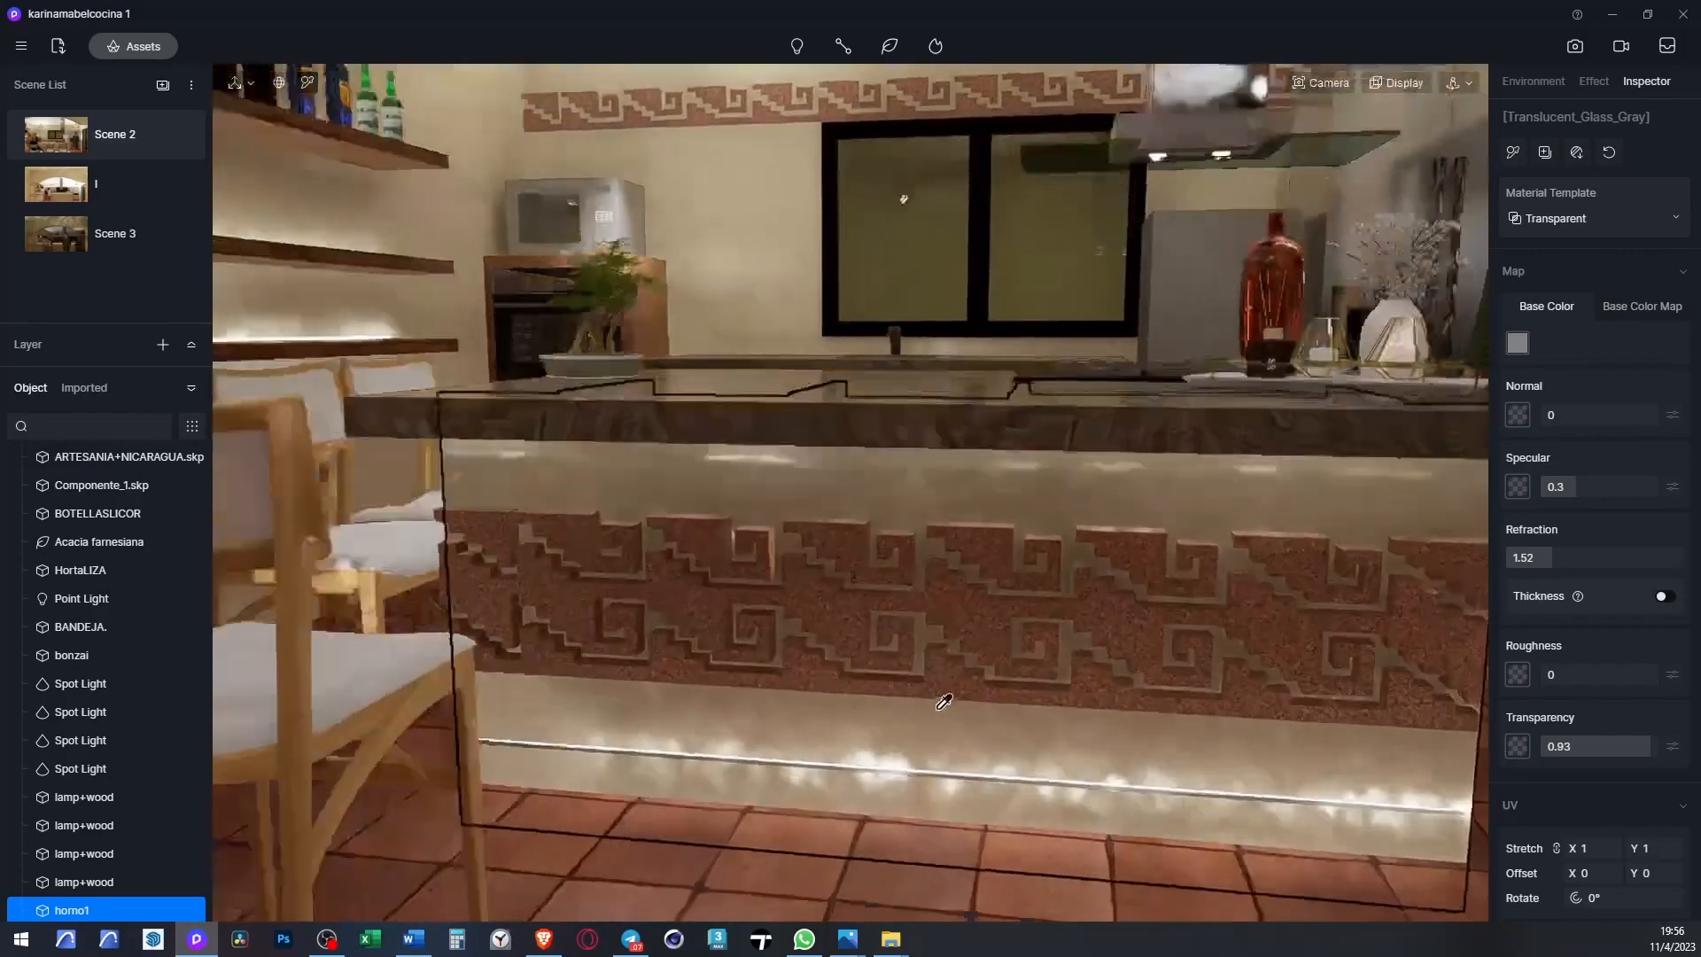
{"action": "scroll", "coordinate": [944, 703], "scroll_direction": "down", "scroll_amount": 10}
{"action": "scroll", "coordinate": [906, 550], "scroll_direction": "down", "scroll_amount": 3}
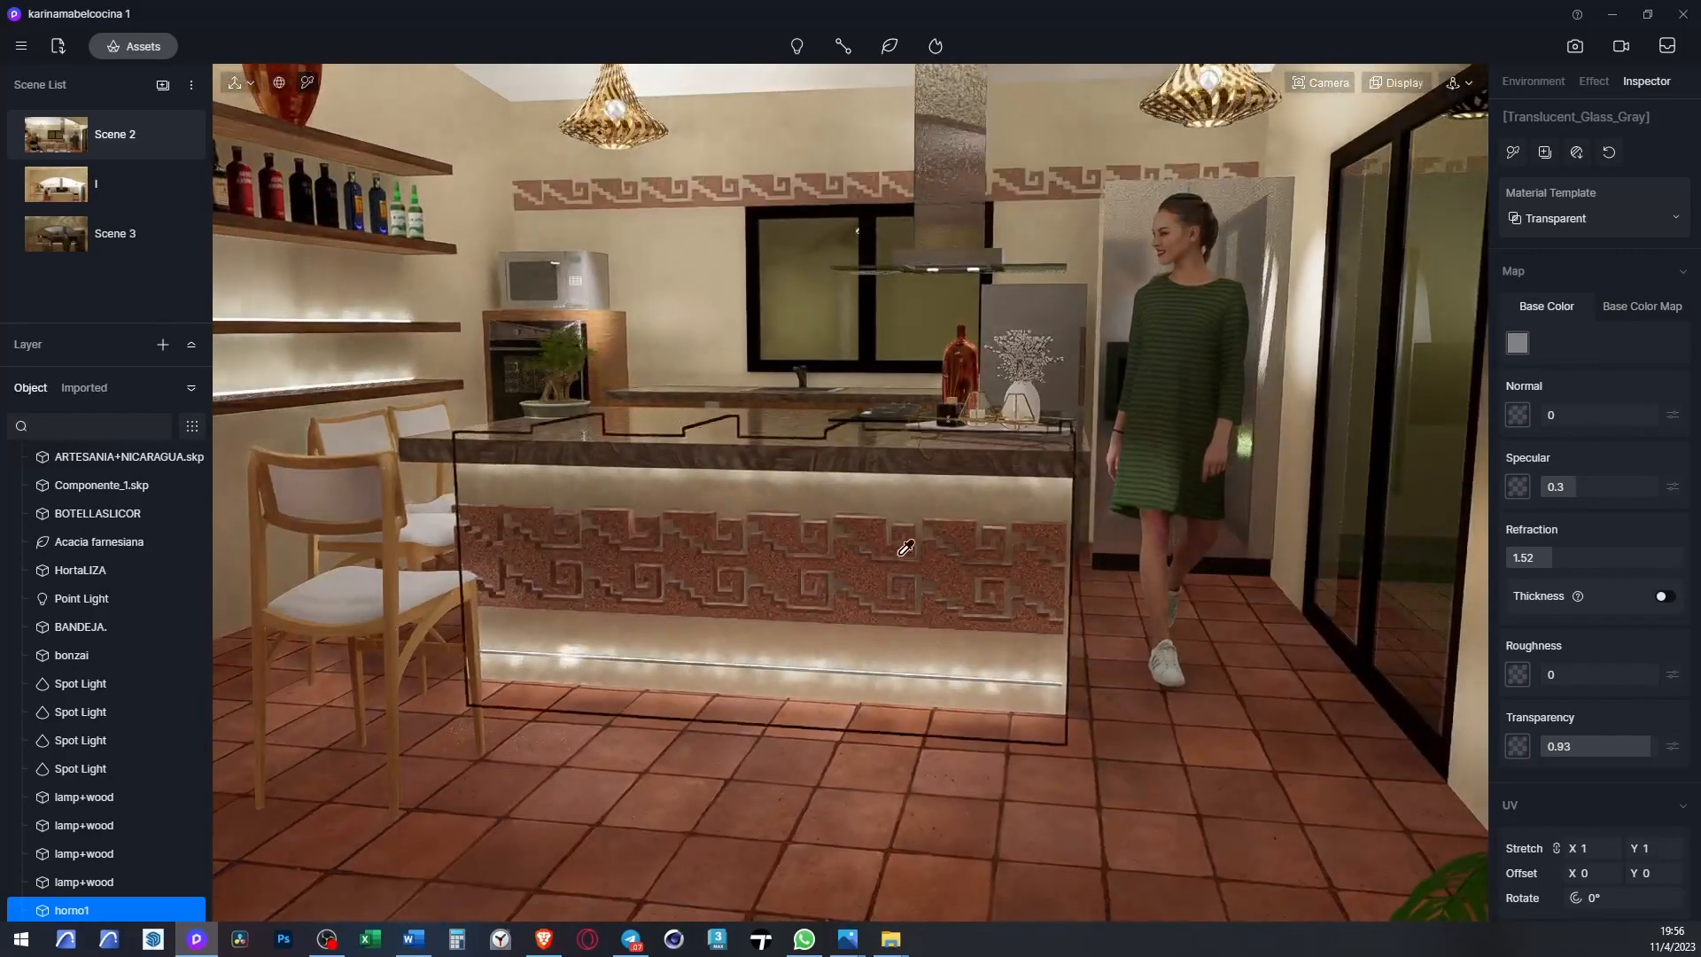
{"action": "left_click", "coordinate": [116, 134]}
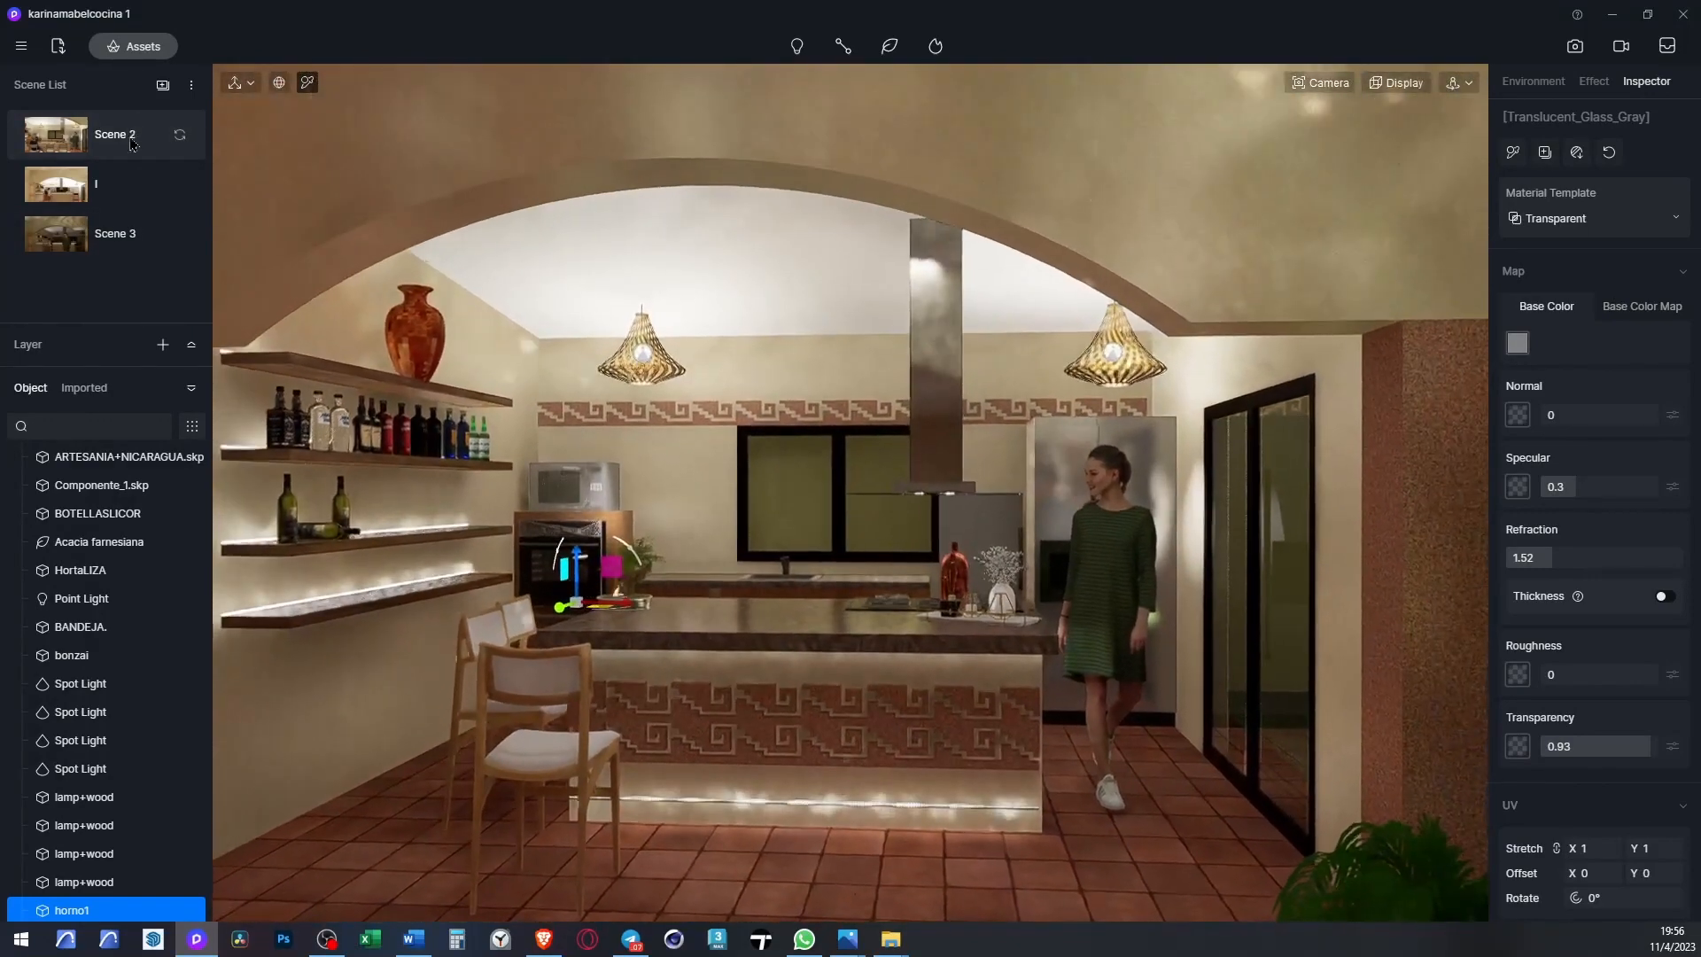
- Set the UV stretch of the red shelf vase's material to 1, enable Triplanar mapping, and restore the Scene 2 view
{"action": "left_click", "coordinate": [1099, 309]}
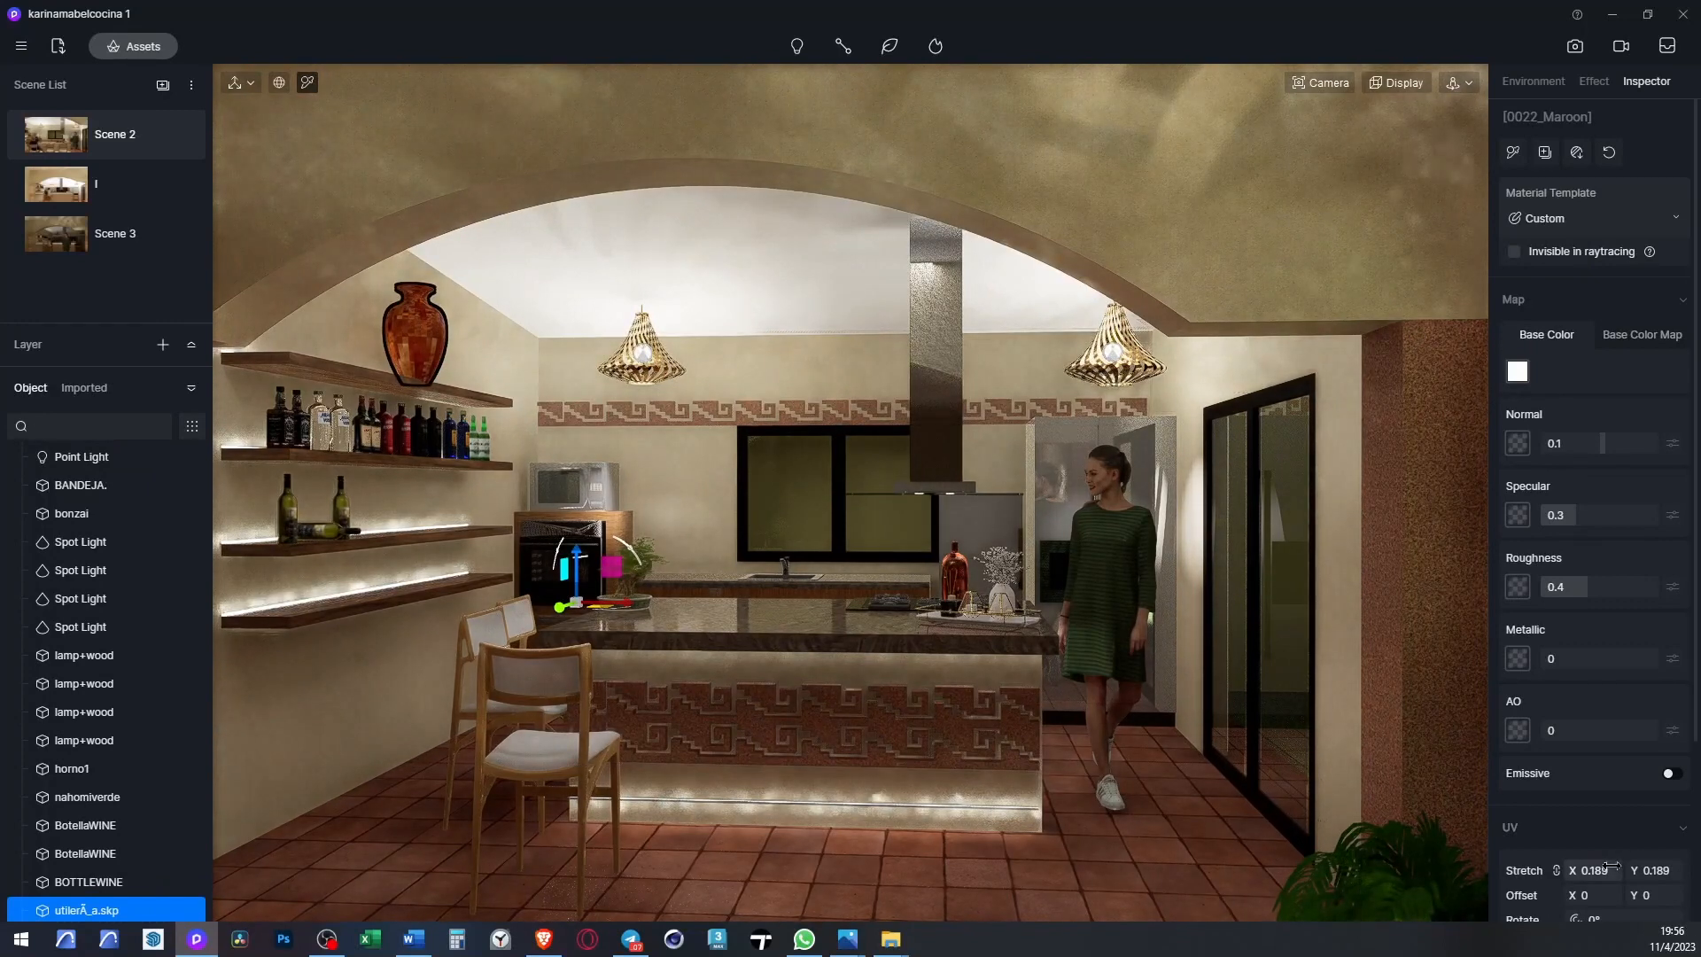
{"action": "type", "text": "1"}
{"action": "key", "text": "Return"}
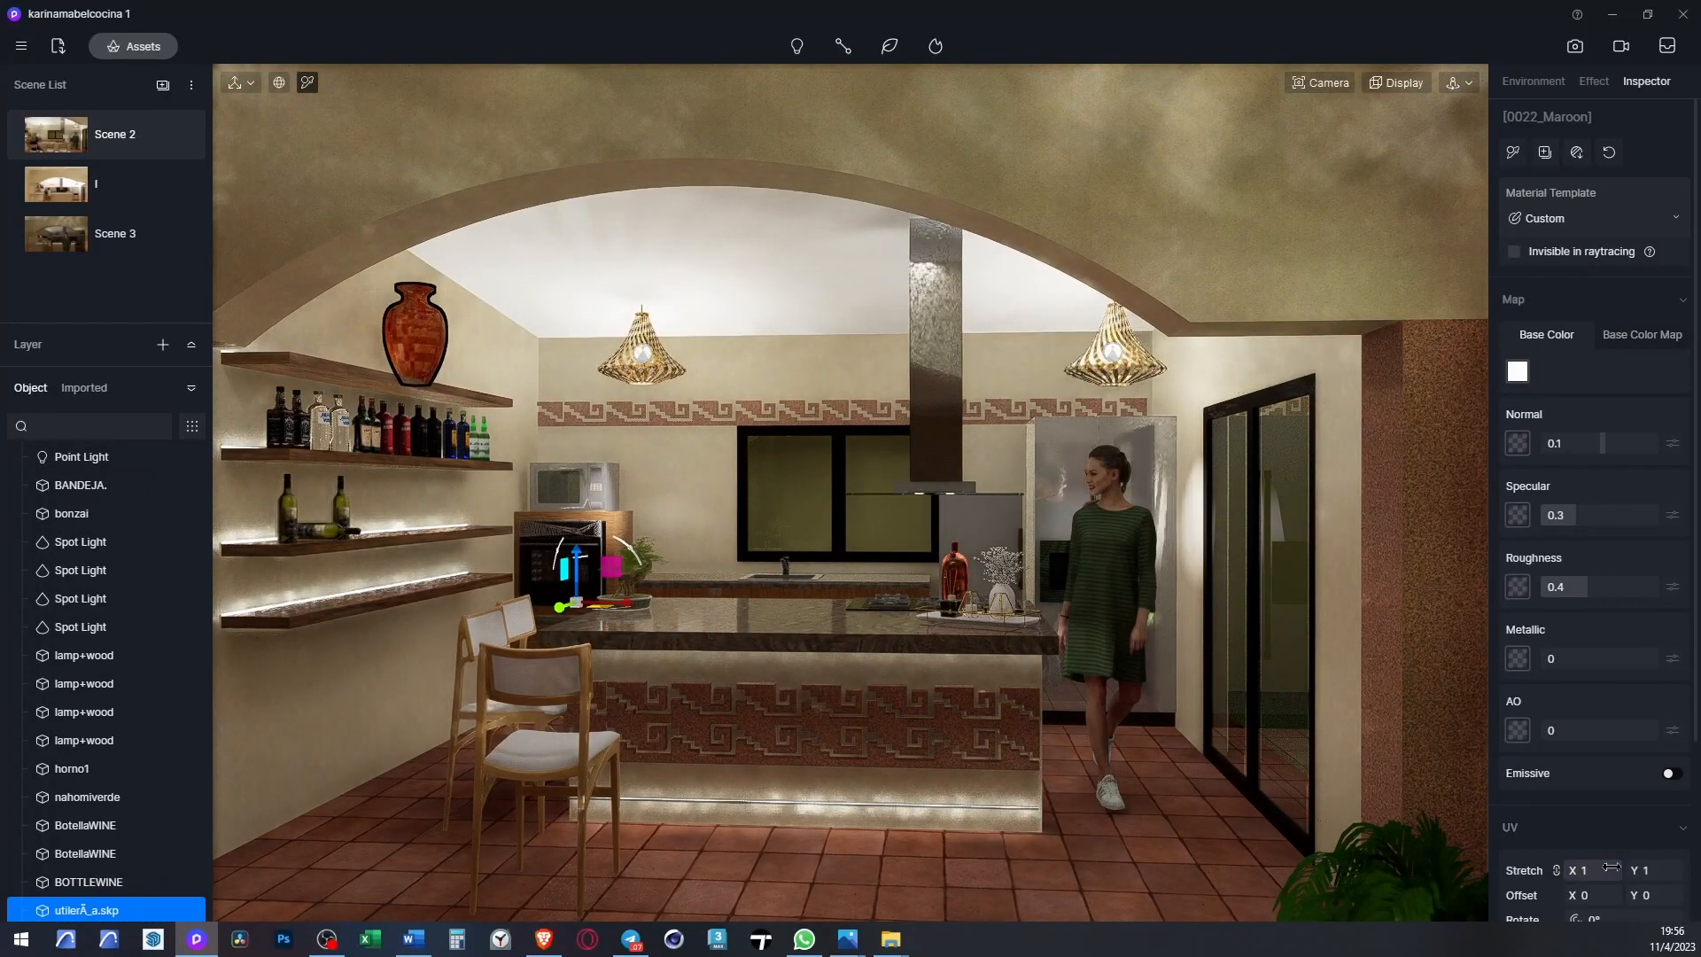
{"action": "scroll", "coordinate": [1642, 871], "scroll_direction": "down", "scroll_amount": 3}
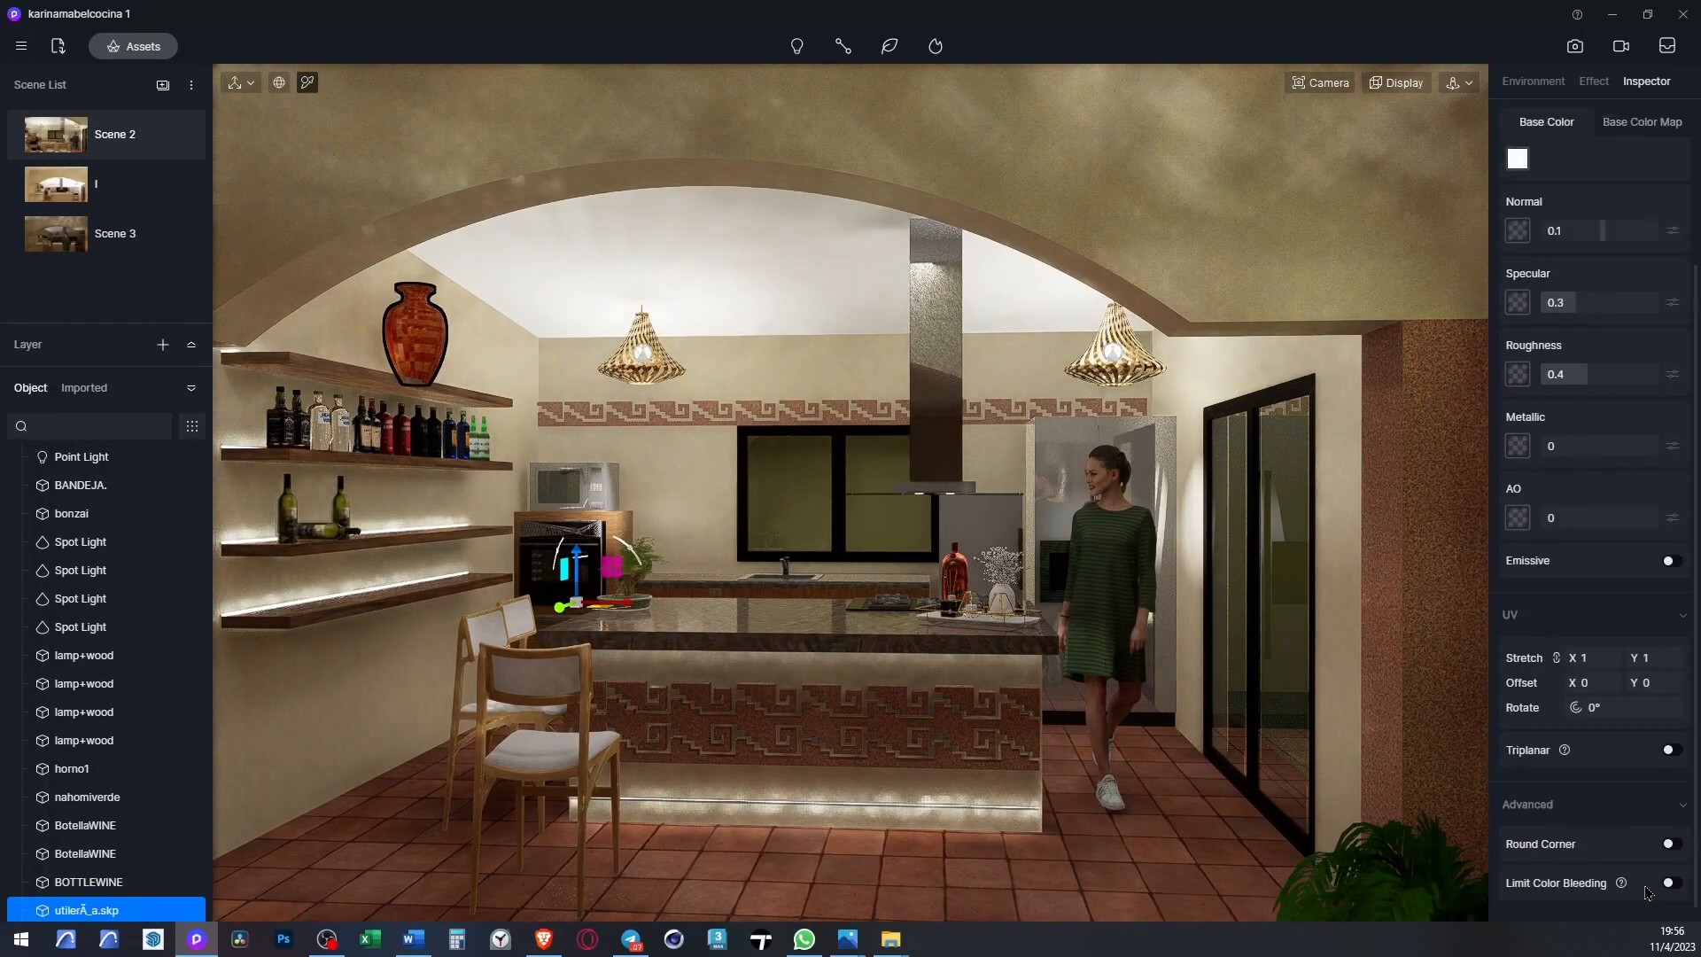
{"action": "left_click", "coordinate": [1671, 734]}
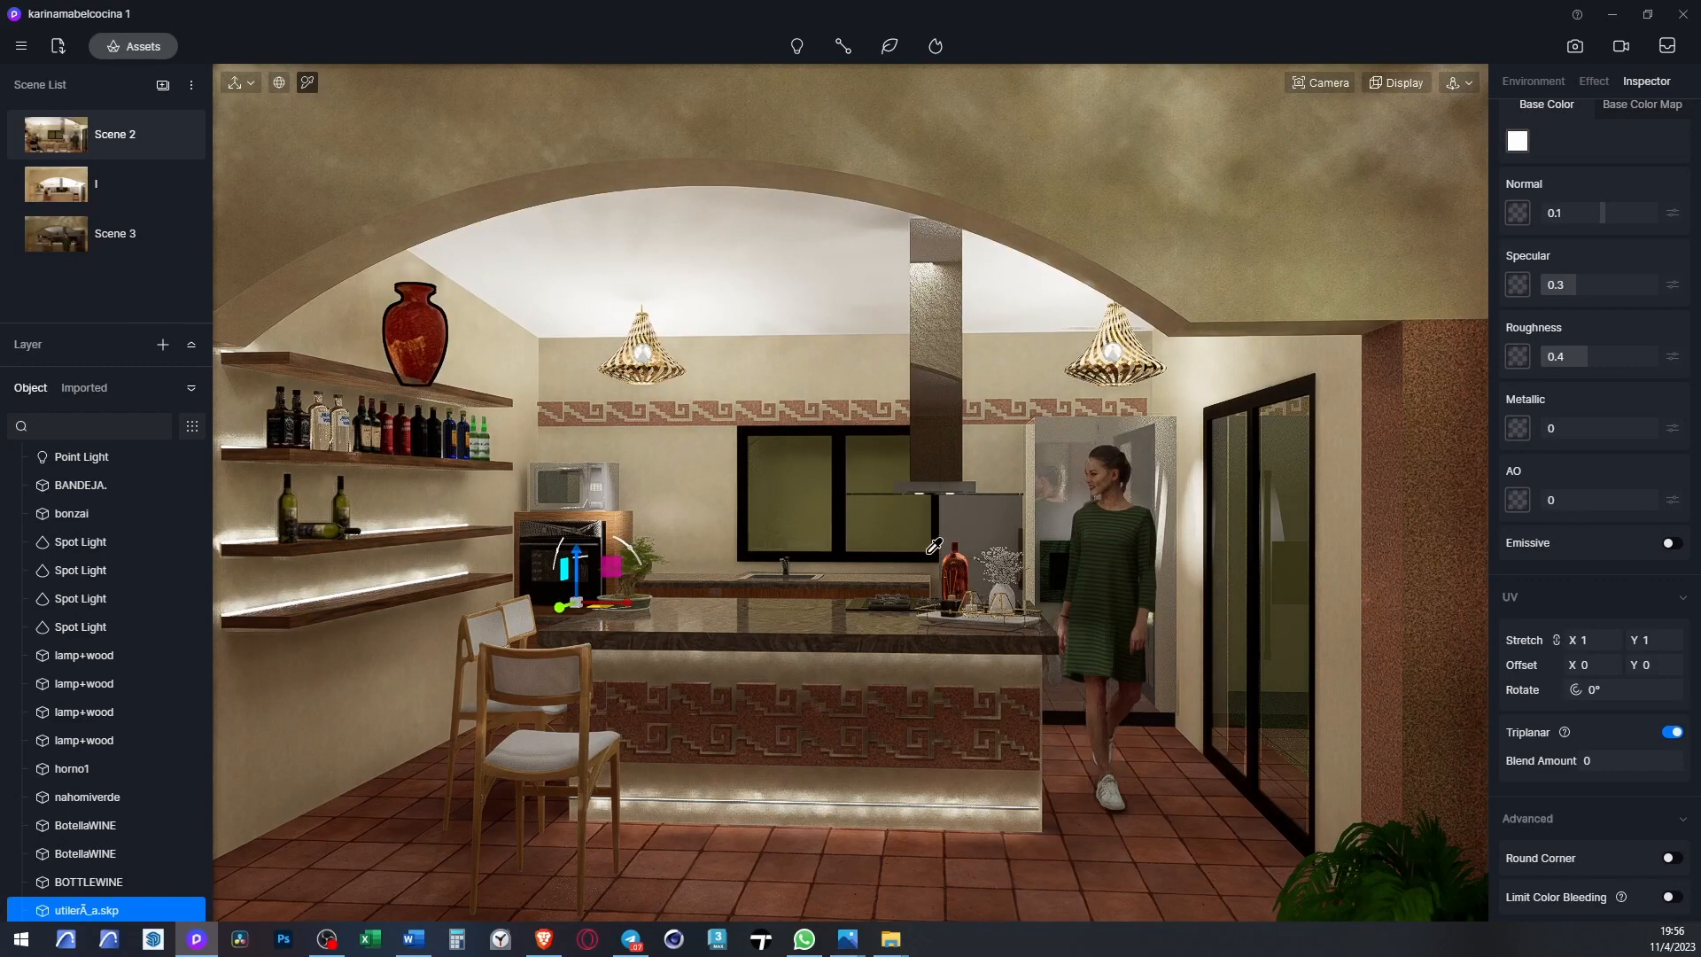
{"action": "scroll", "coordinate": [934, 546], "scroll_direction": "down", "scroll_amount": 2}
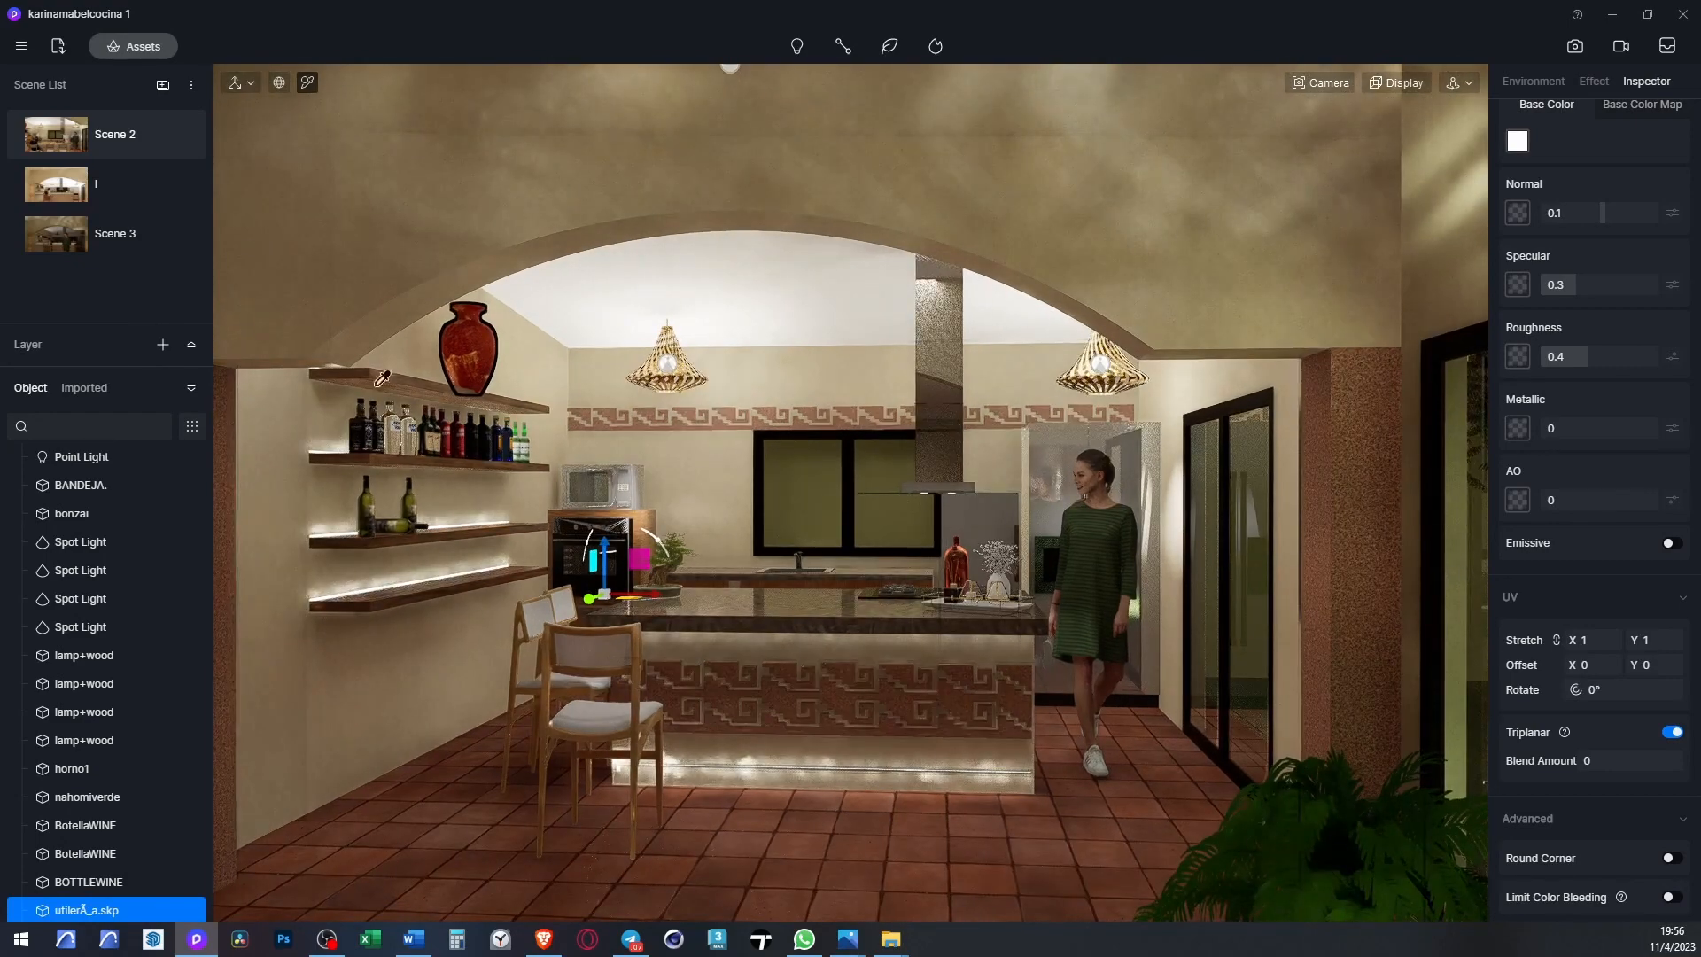
{"action": "left_click", "coordinate": [173, 135]}
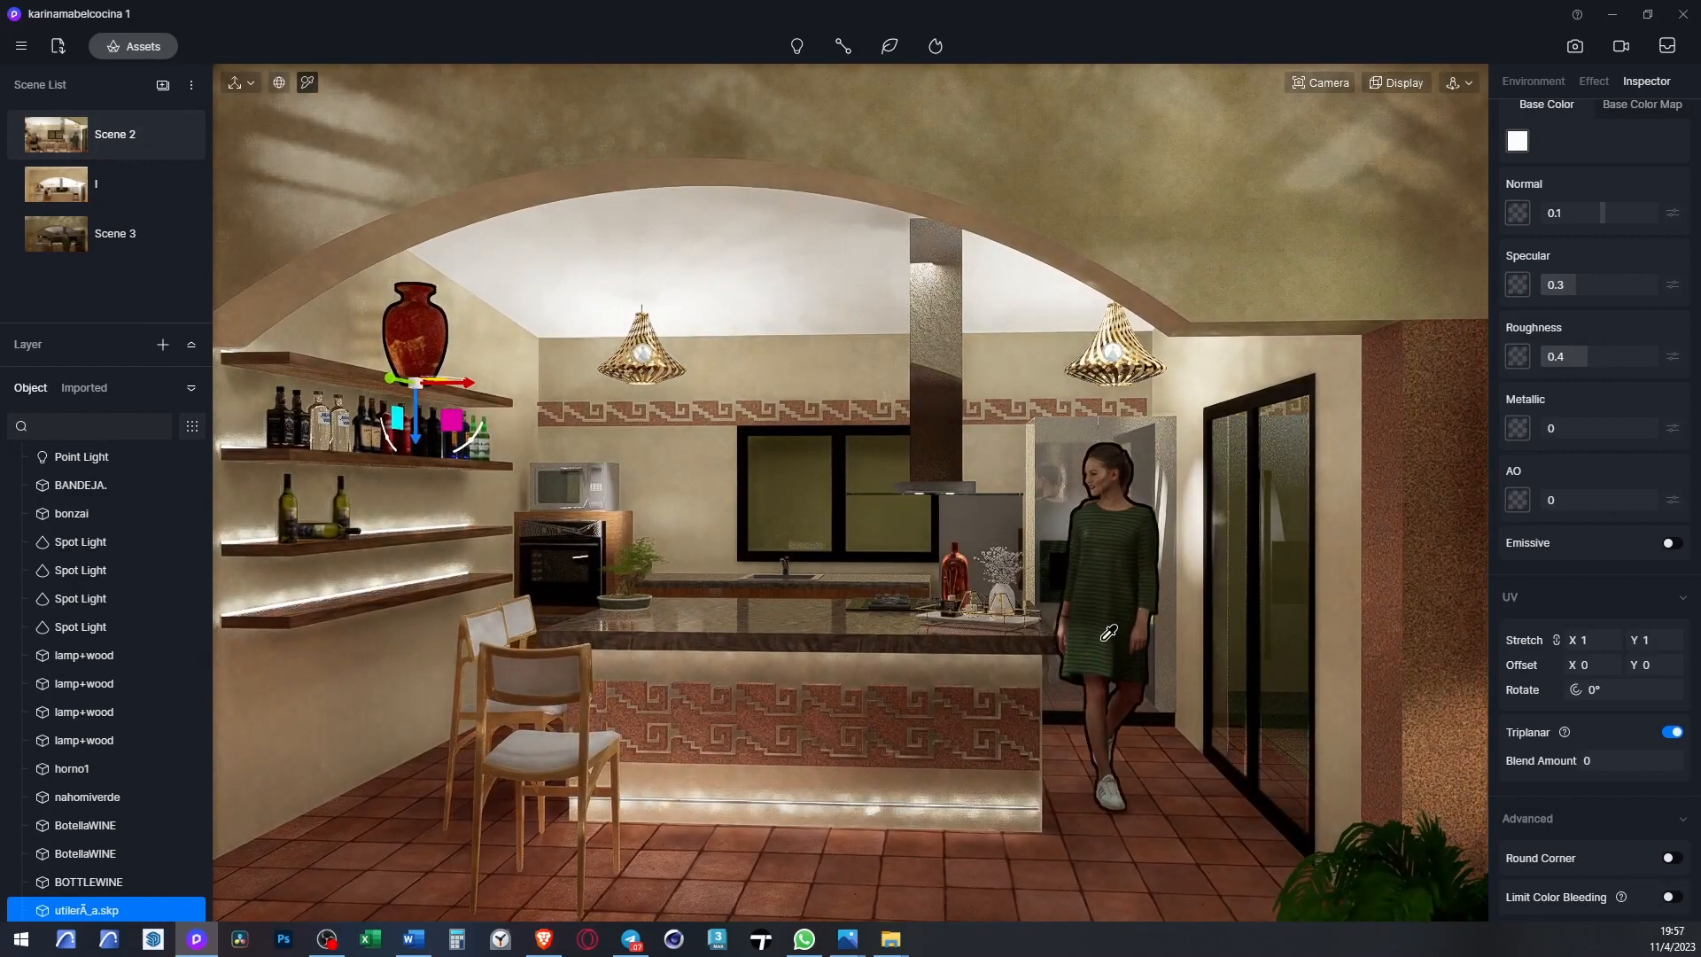
- Delete the potted indoor palm in front of the kitchen
{"action": "scroll", "coordinate": [1132, 758], "scroll_direction": "down", "scroll_amount": 3}
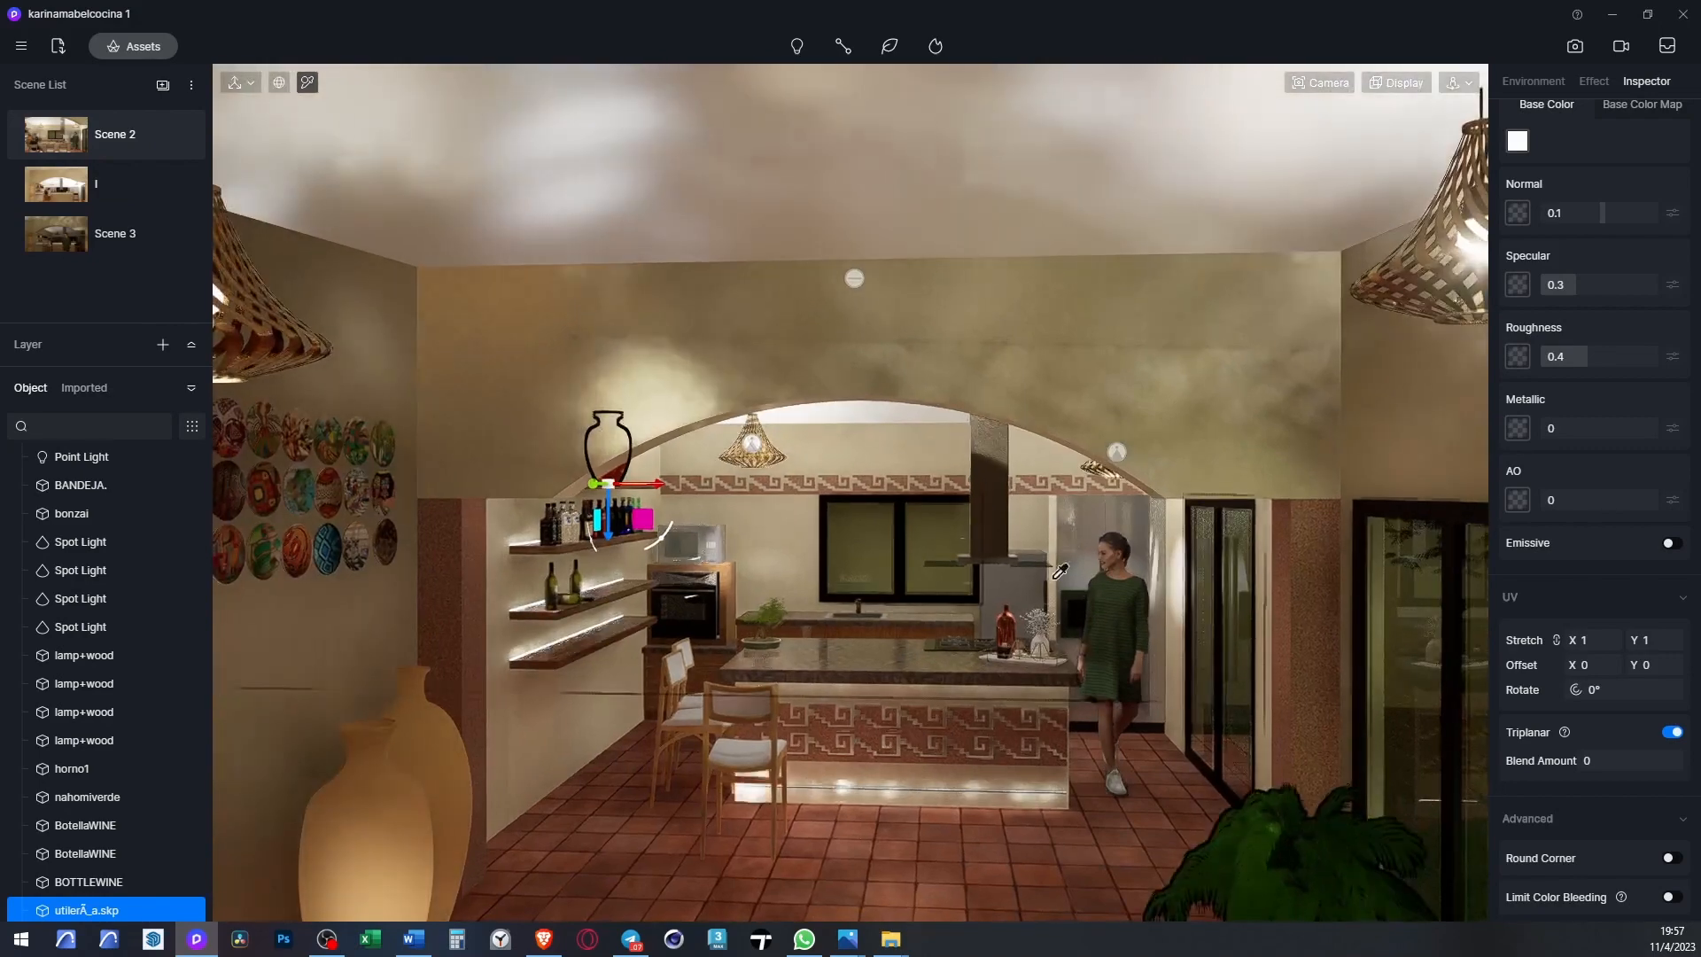
{"action": "right_click_drag", "start_coordinate": [833, 350], "coordinate": [714, 98]}
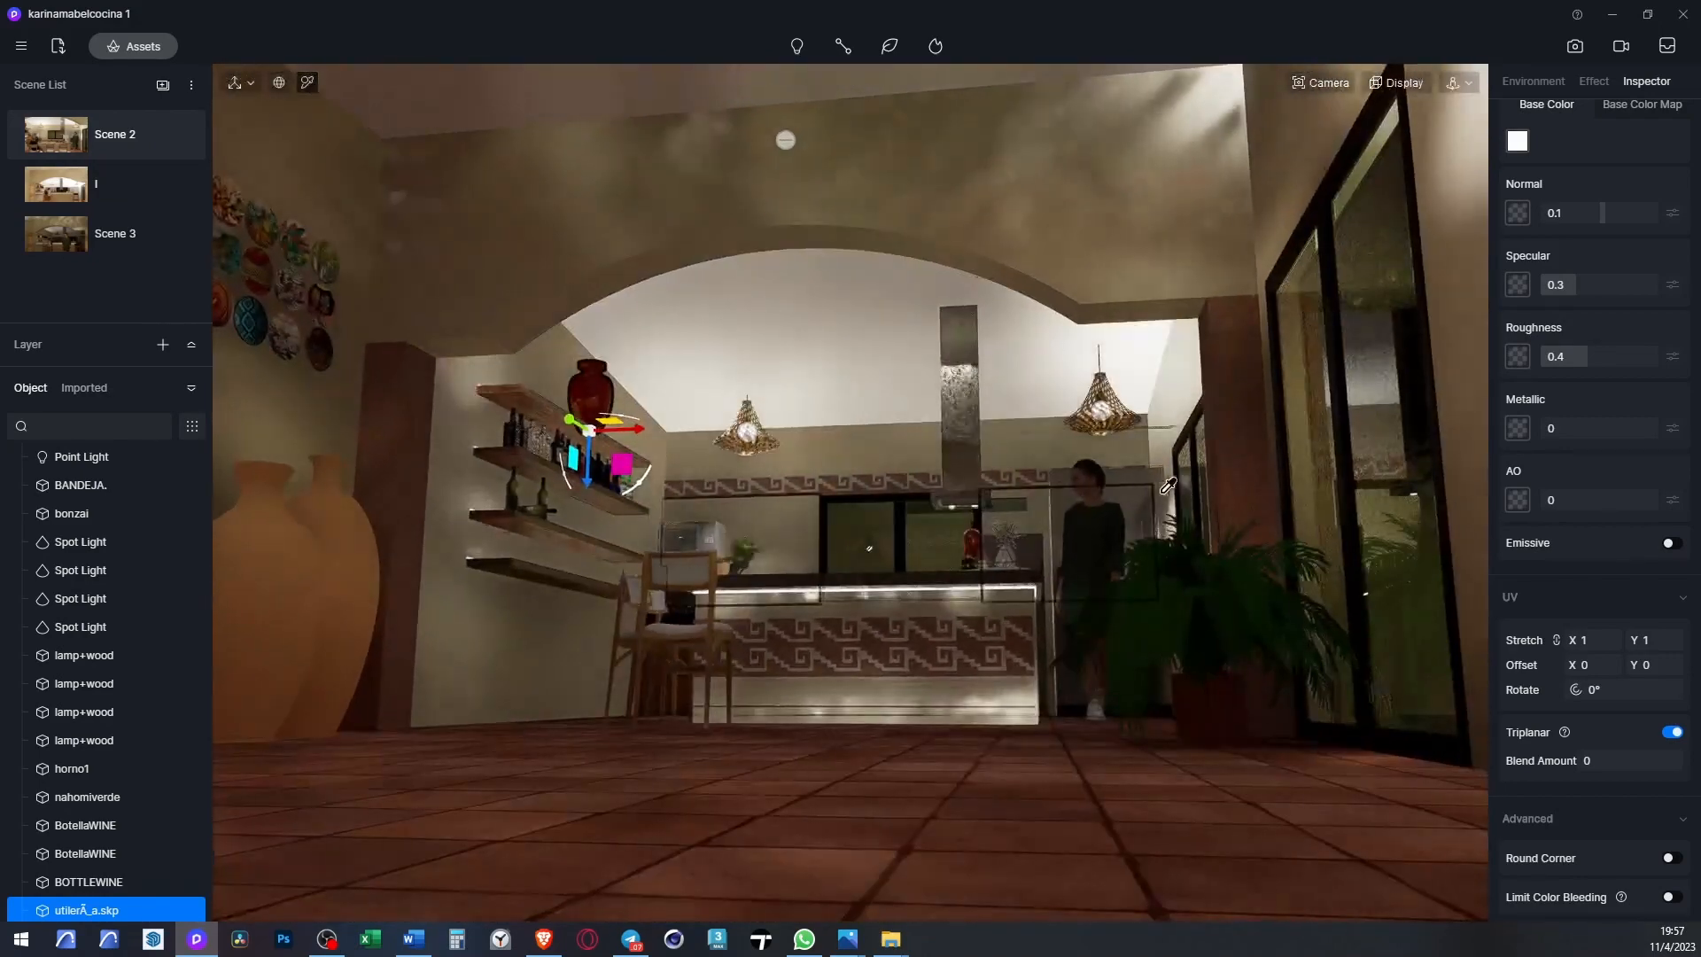
{"action": "scroll", "coordinate": [1168, 486], "scroll_direction": "up", "scroll_amount": 3}
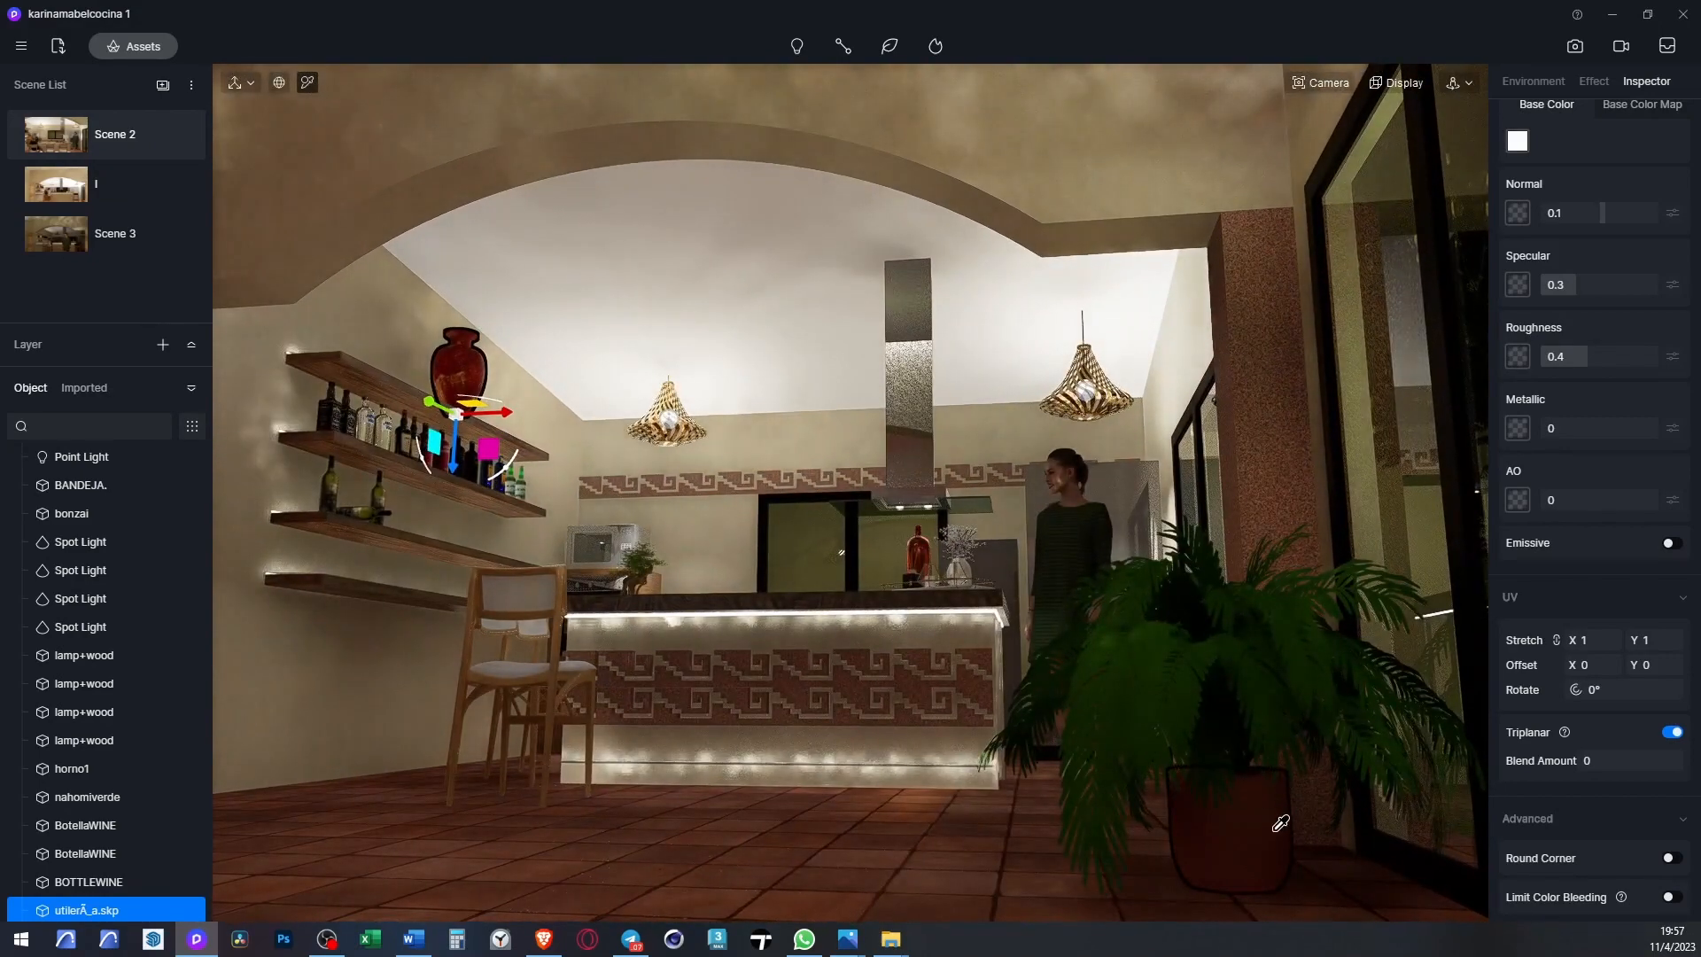
{"action": "scroll", "coordinate": [1218, 828], "scroll_direction": "up", "scroll_amount": 3}
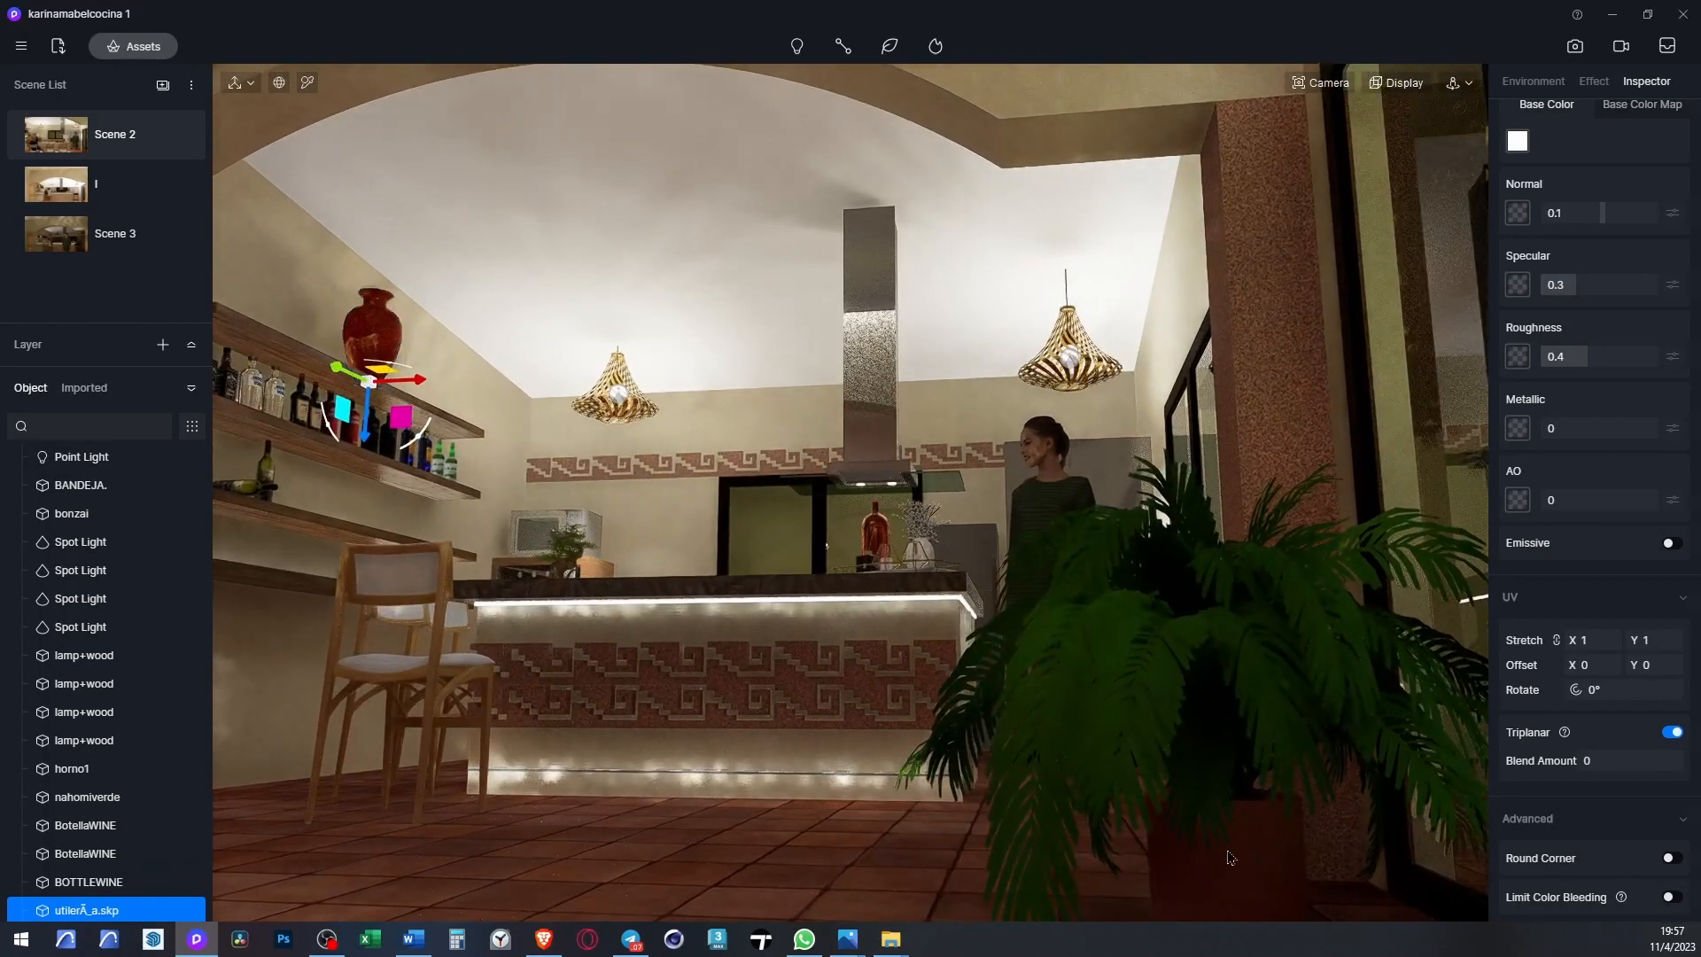
{"action": "left_click", "coordinate": [1230, 858]}
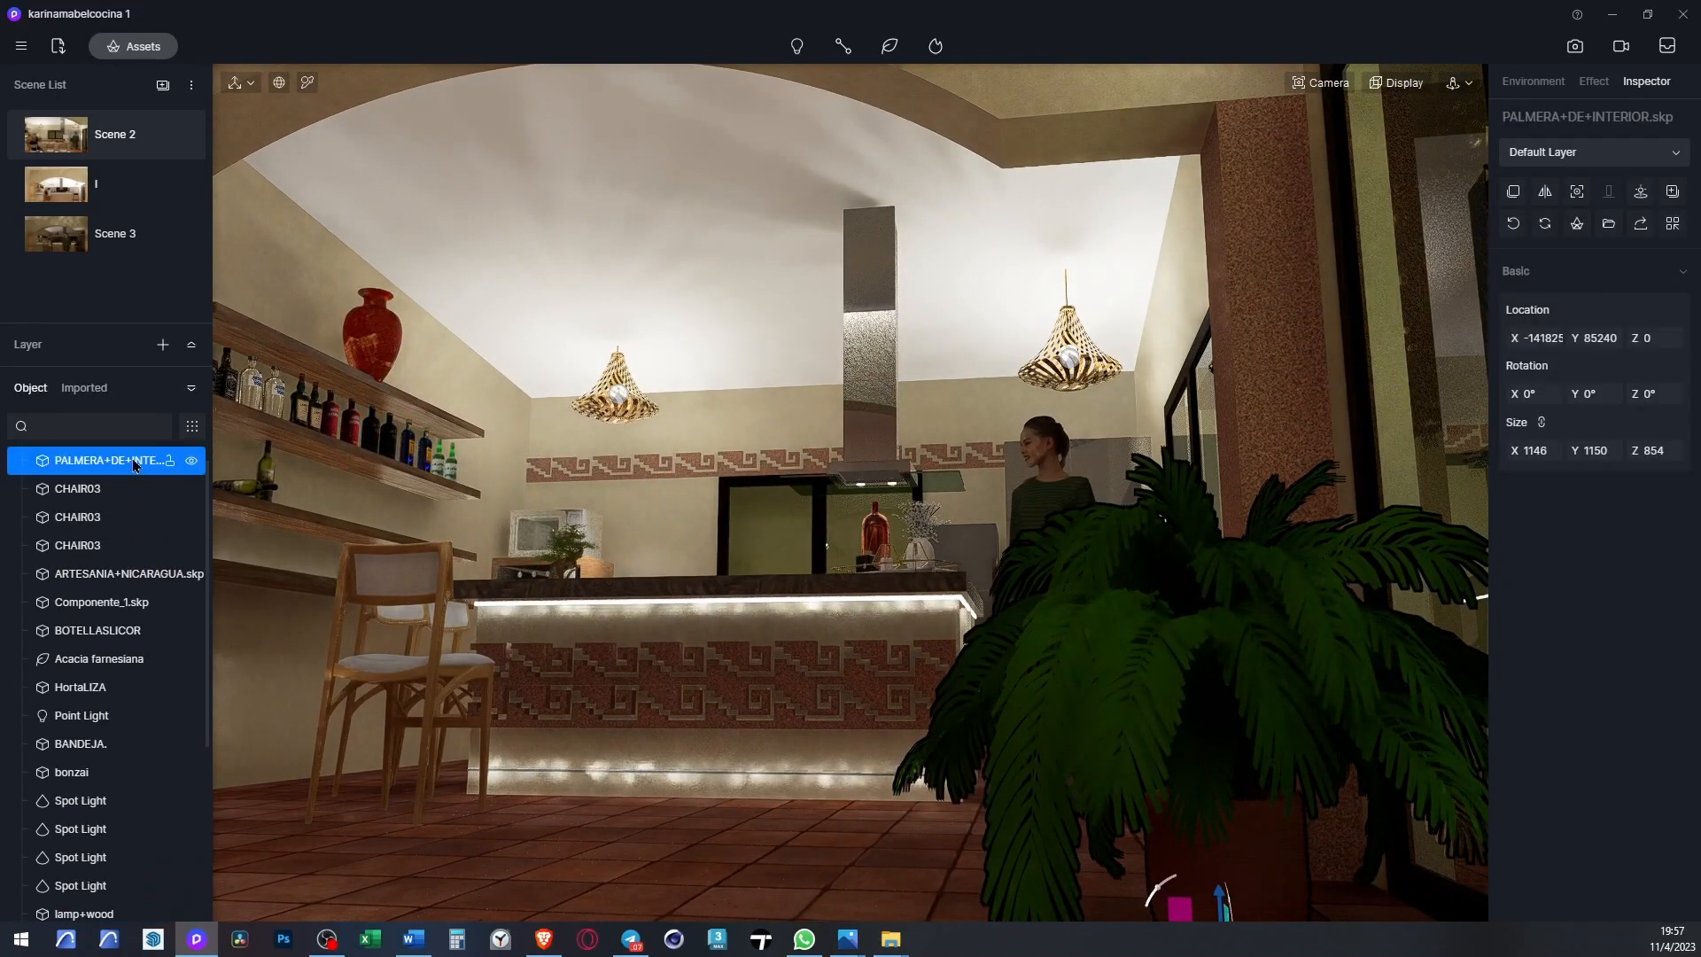
{"action": "key", "text": "Delete"}
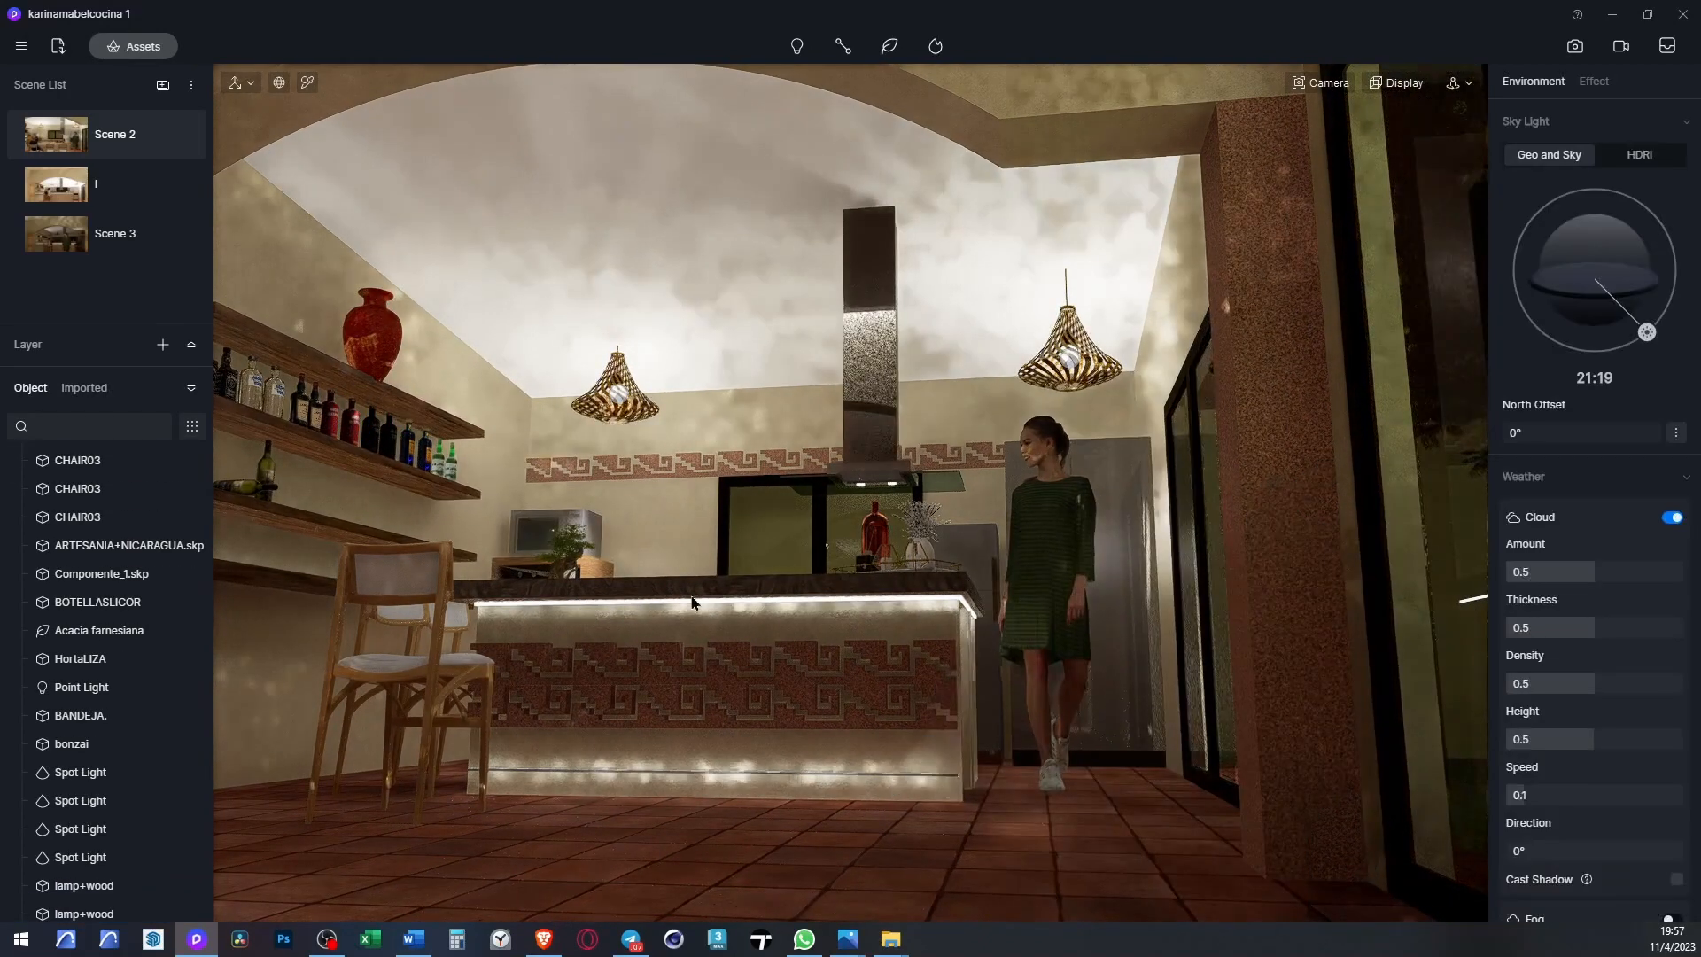
- Move the two large clay jars along the side wall, away from the arch, to about Y 84626
{"action": "scroll", "coordinate": [684, 545], "scroll_direction": "down", "scroll_amount": 3}
{"action": "scroll", "coordinate": [684, 545], "scroll_direction": "up", "scroll_amount": 3}
{"action": "scroll", "coordinate": [684, 545], "scroll_direction": "down", "scroll_amount": 5}
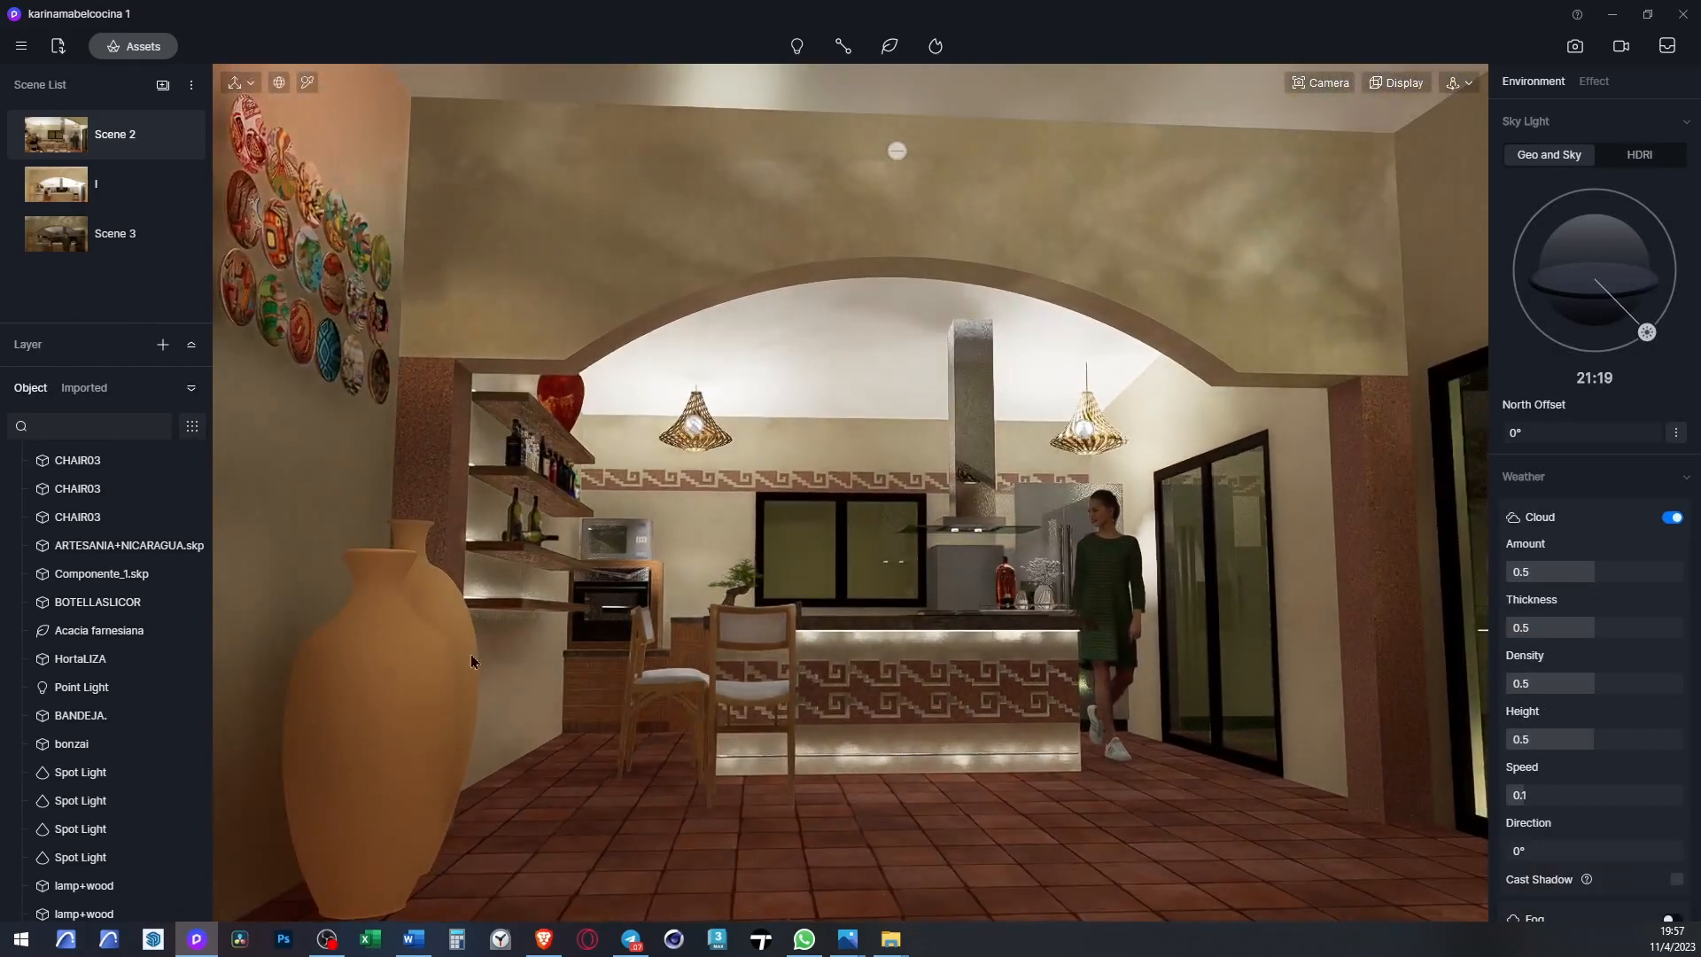
{"action": "left_click", "coordinate": [394, 691]}
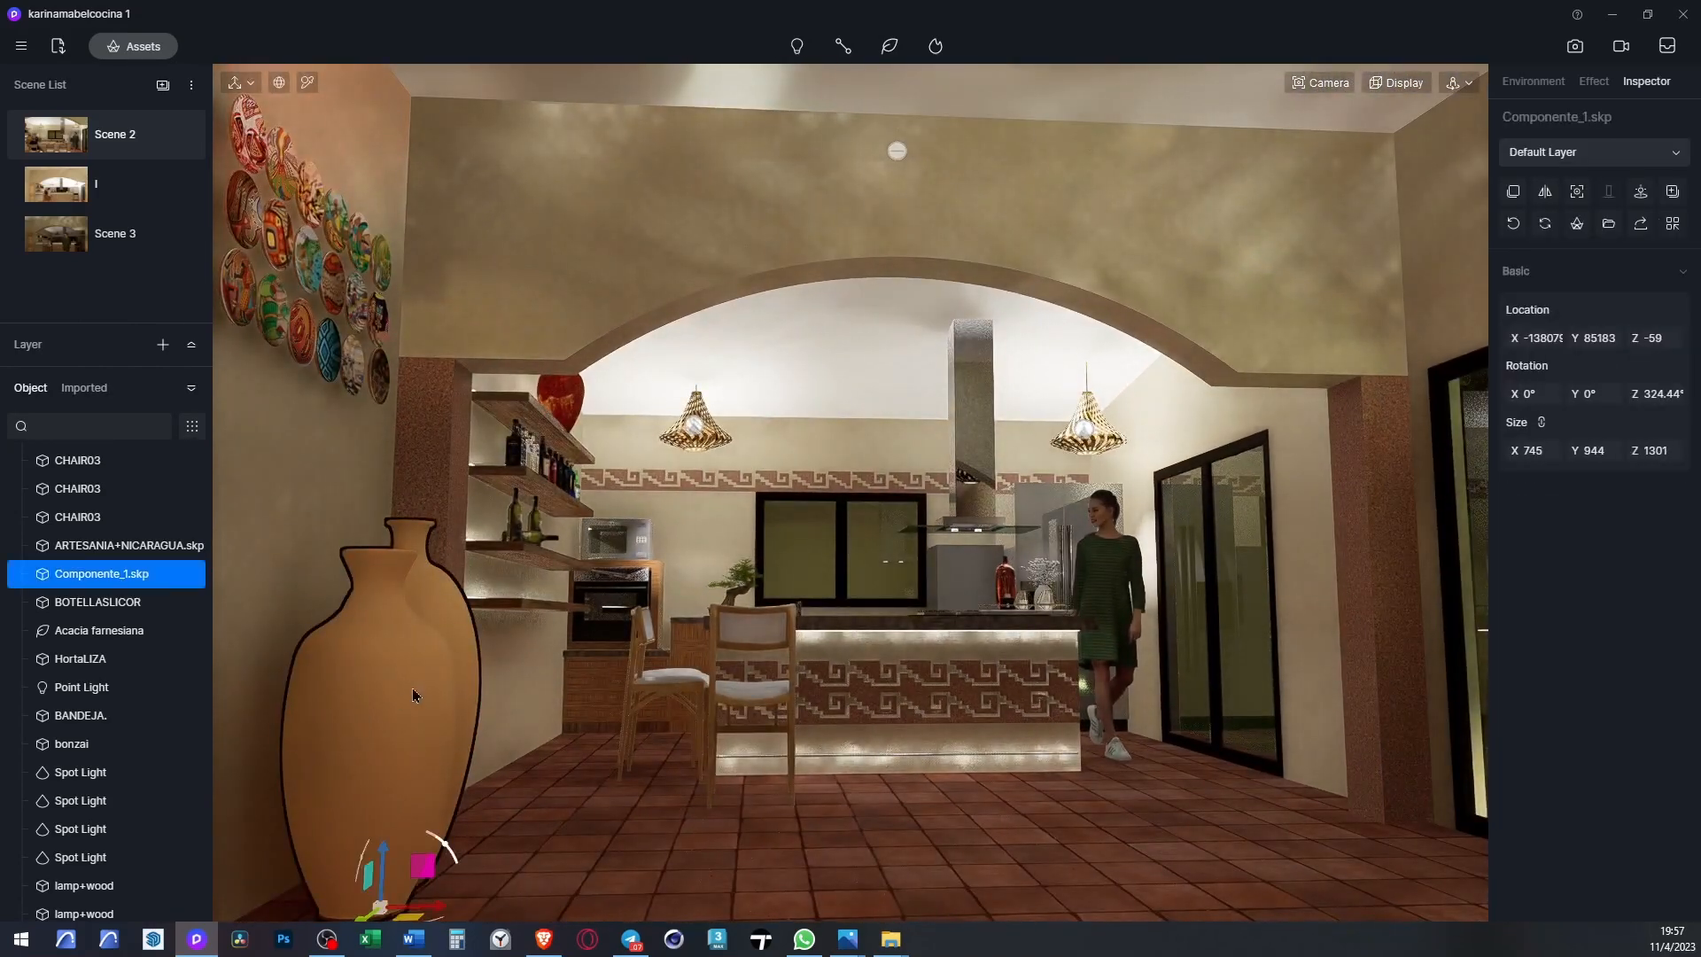
{"action": "scroll", "coordinate": [455, 684], "scroll_direction": "down", "scroll_amount": 2}
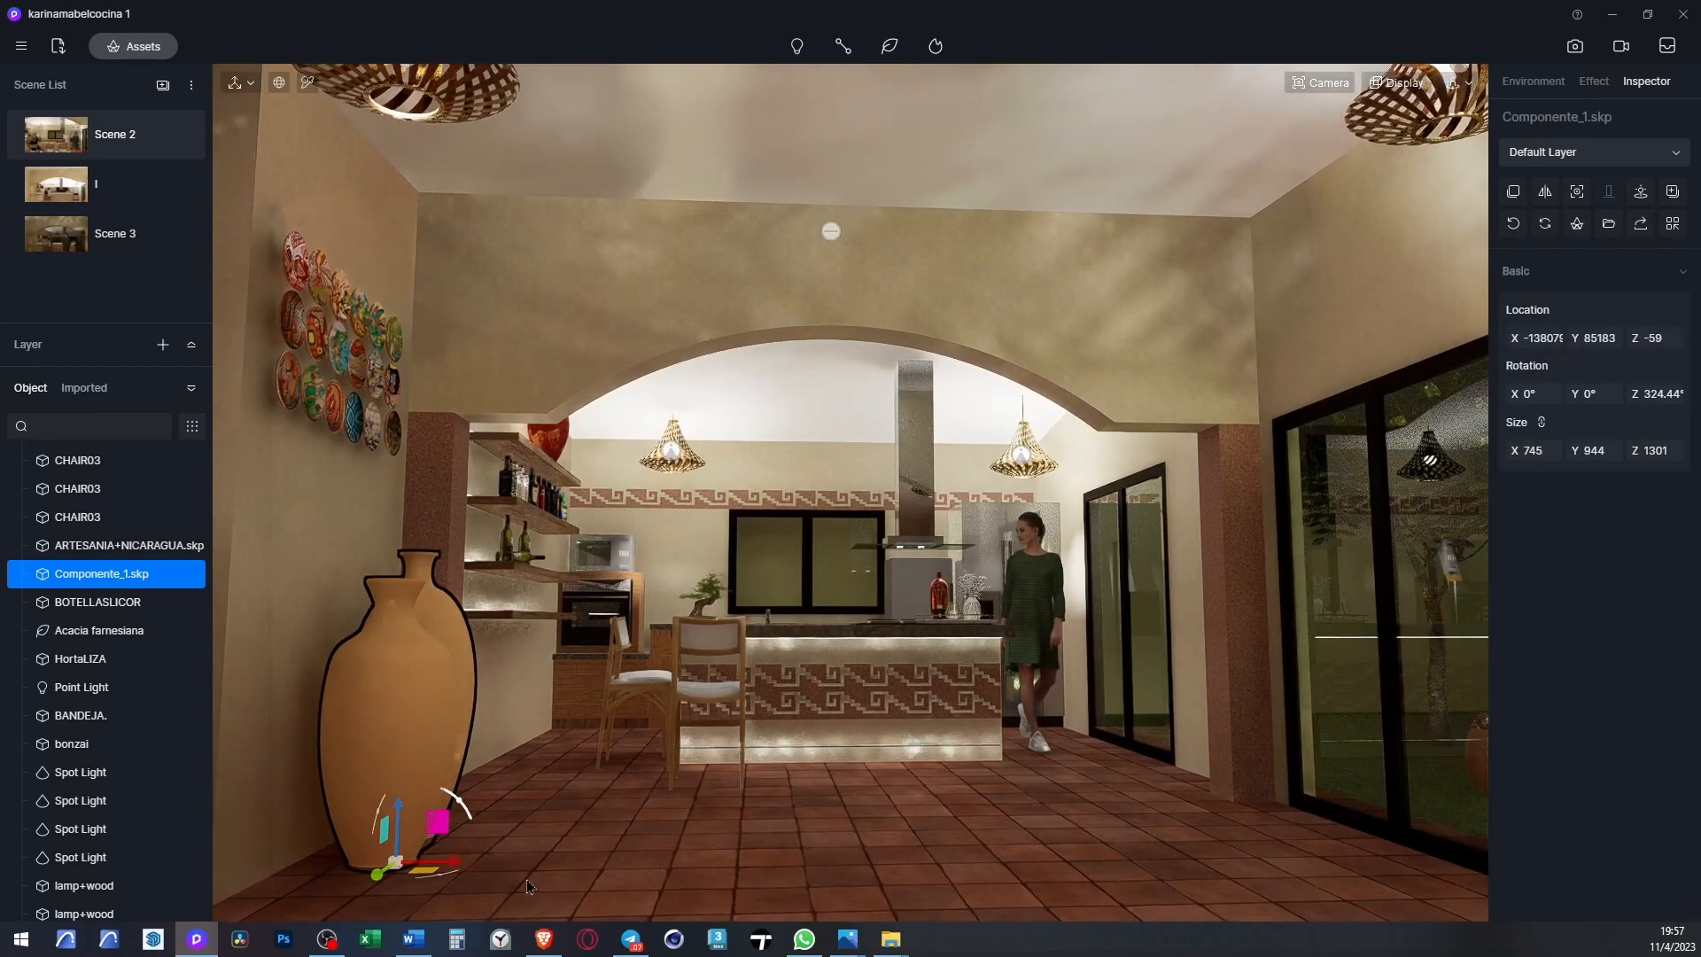
{"action": "left_click_drag", "start_coordinate": [367, 886], "coordinate": [321, 916]}
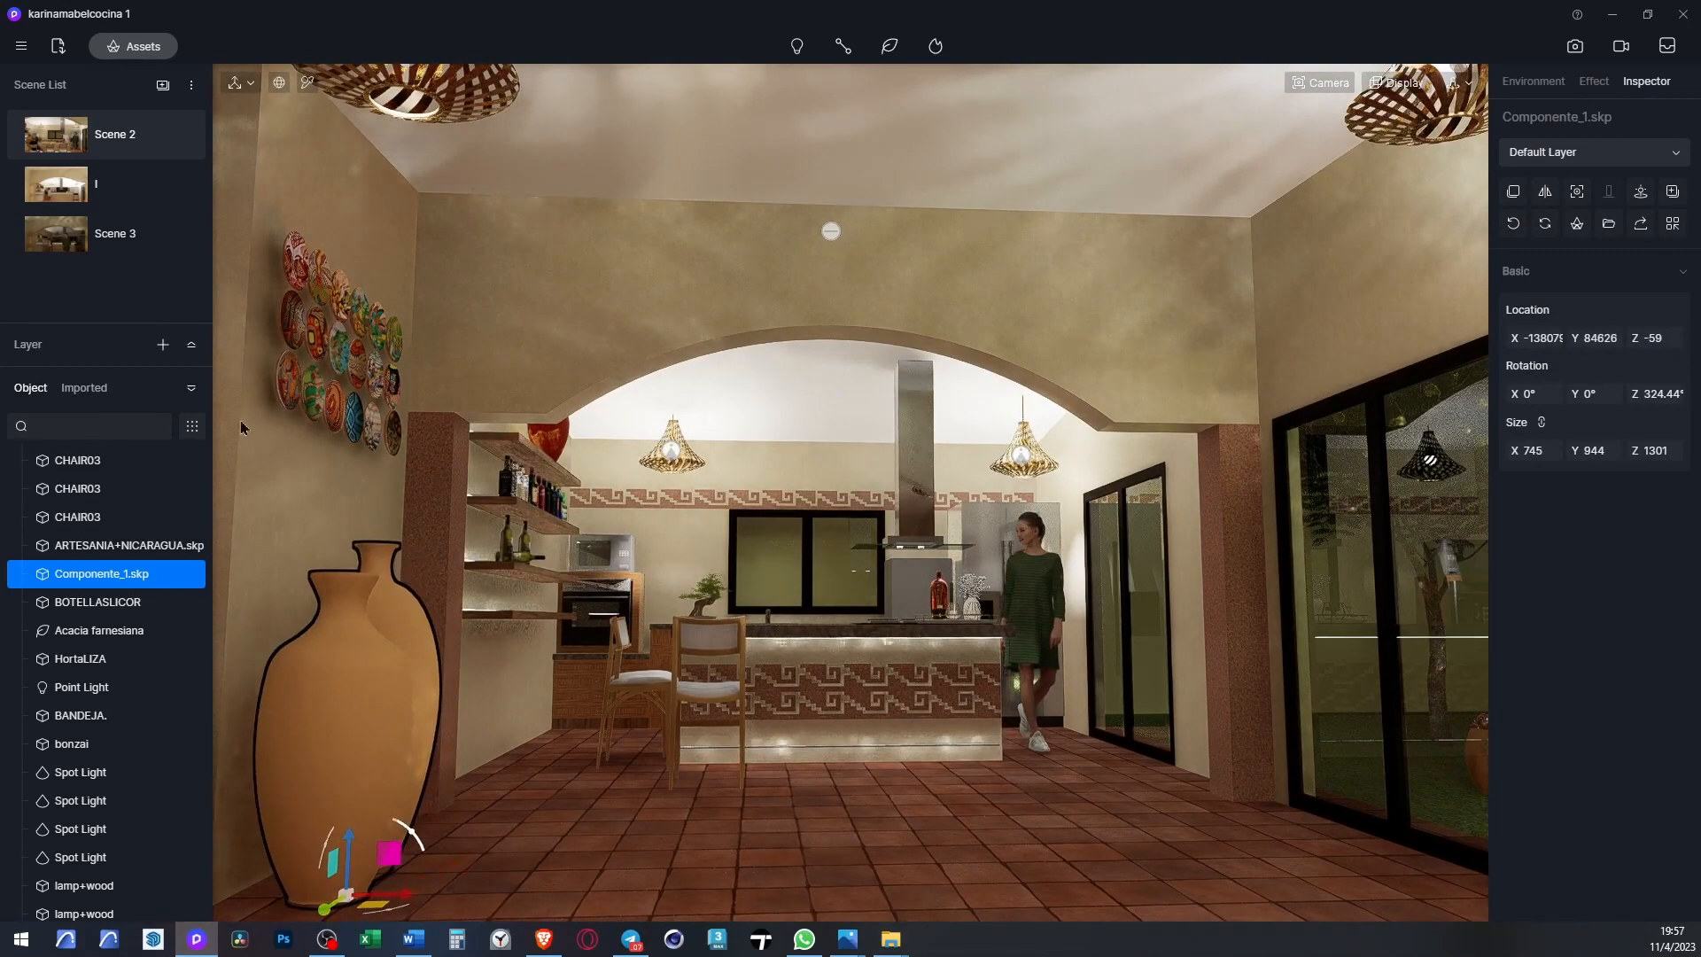
- Move the decorative plate wall art across the room to the opposite wall with the glass doors
{"action": "left_click", "coordinate": [369, 321]}
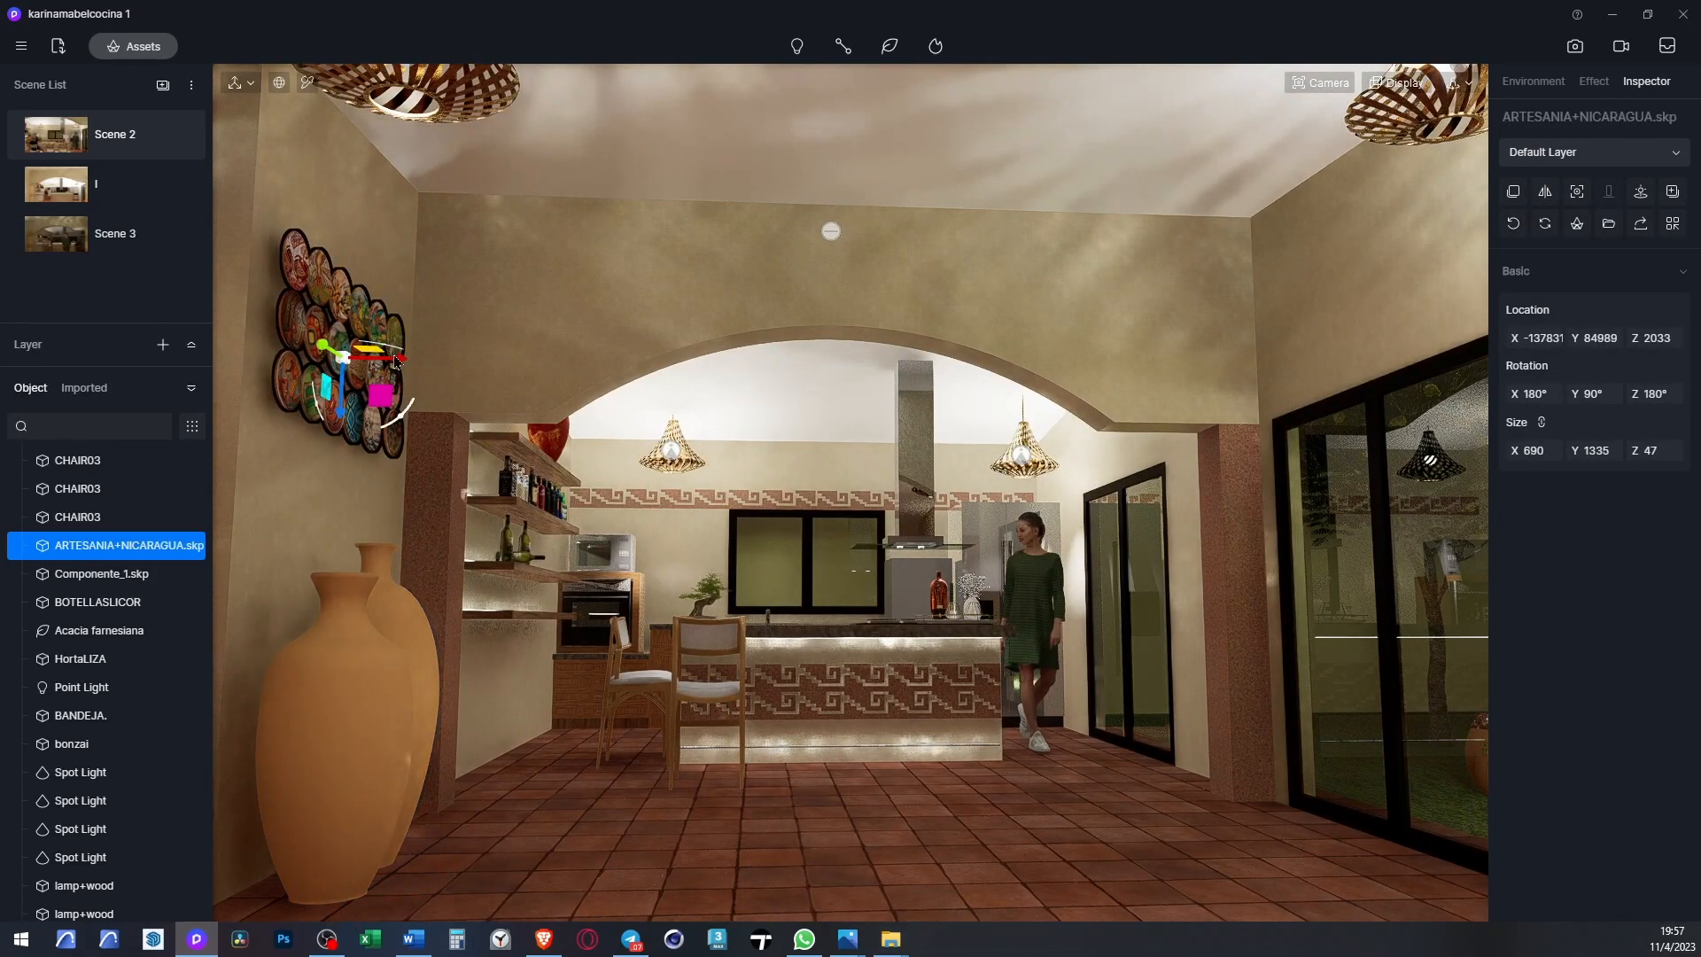
{"action": "left_click_drag", "start_coordinate": [395, 358], "coordinate": [937, 403]}
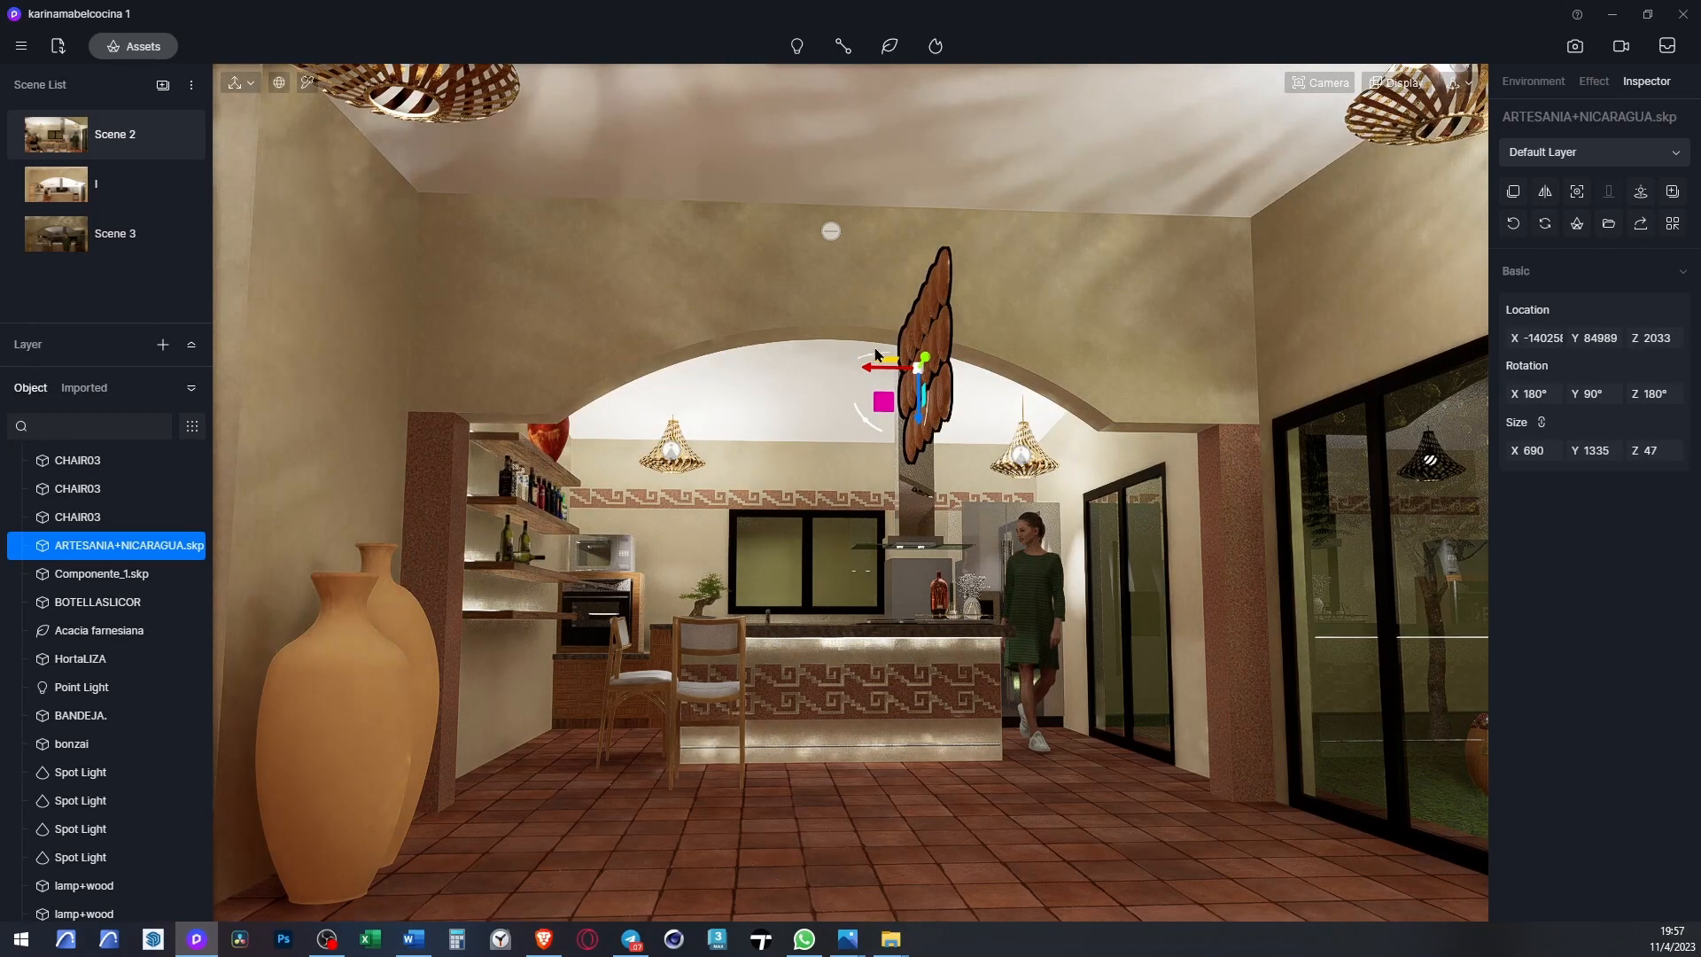
{"action": "left_click_drag", "start_coordinate": [876, 355], "coordinate": [1317, 370]}
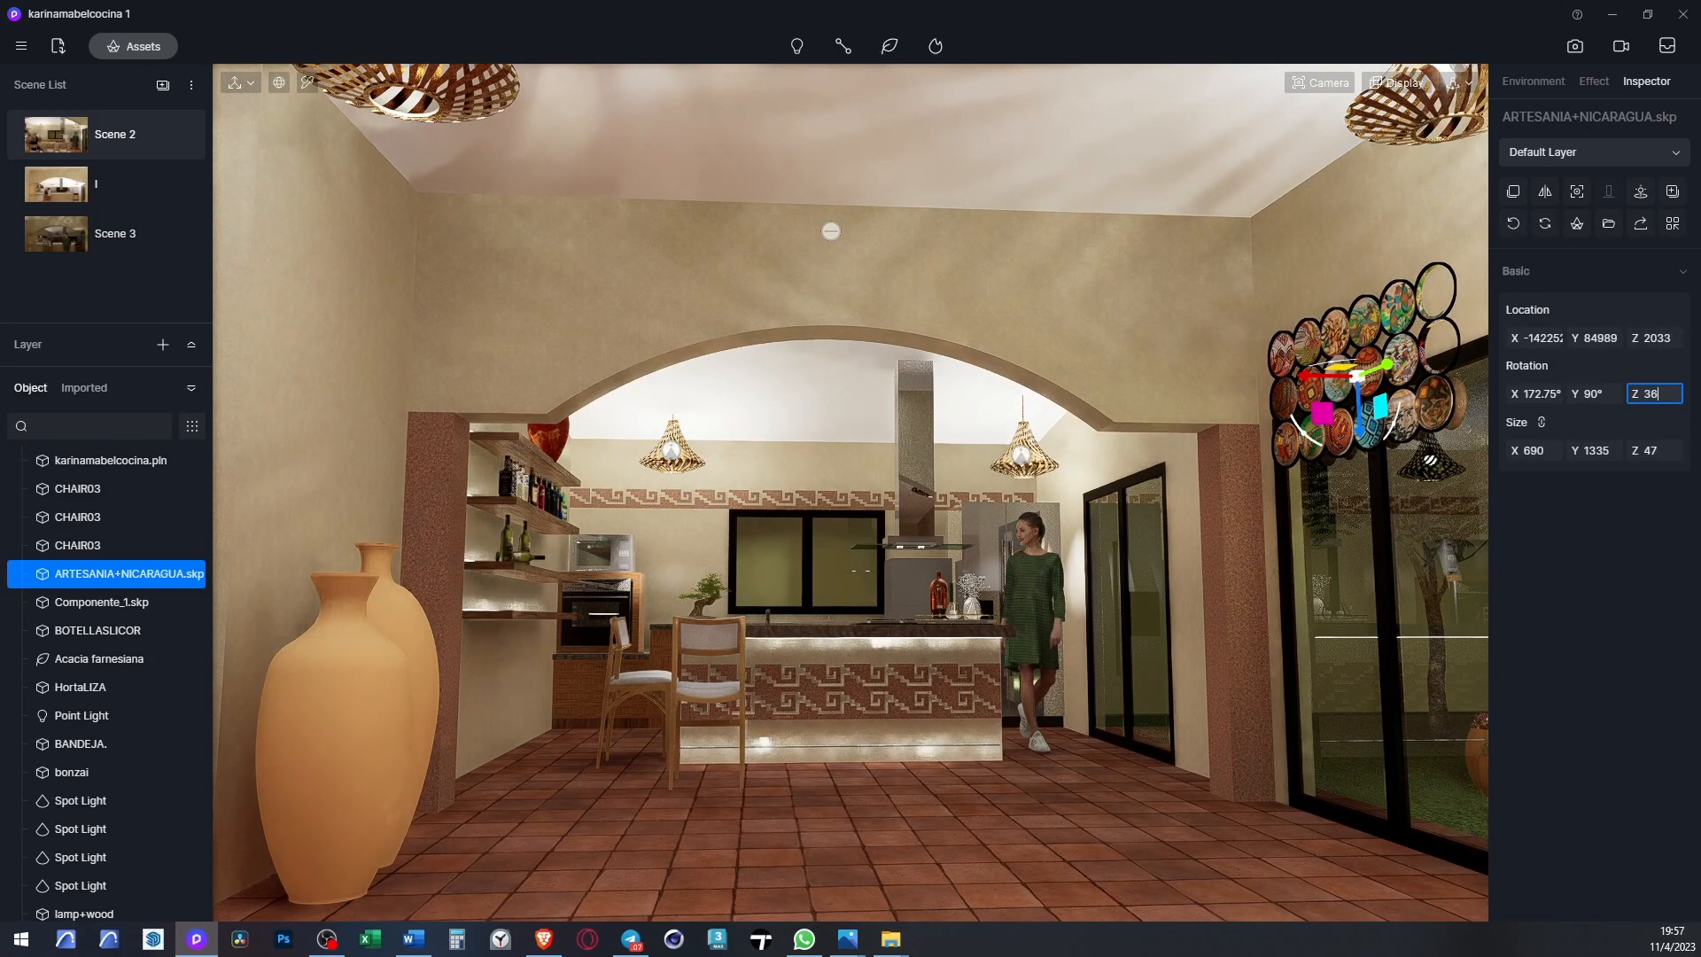
- Try several Z rotations for the decorative plate wall art and set it to 355°
{"action": "key", "text": "Return"}
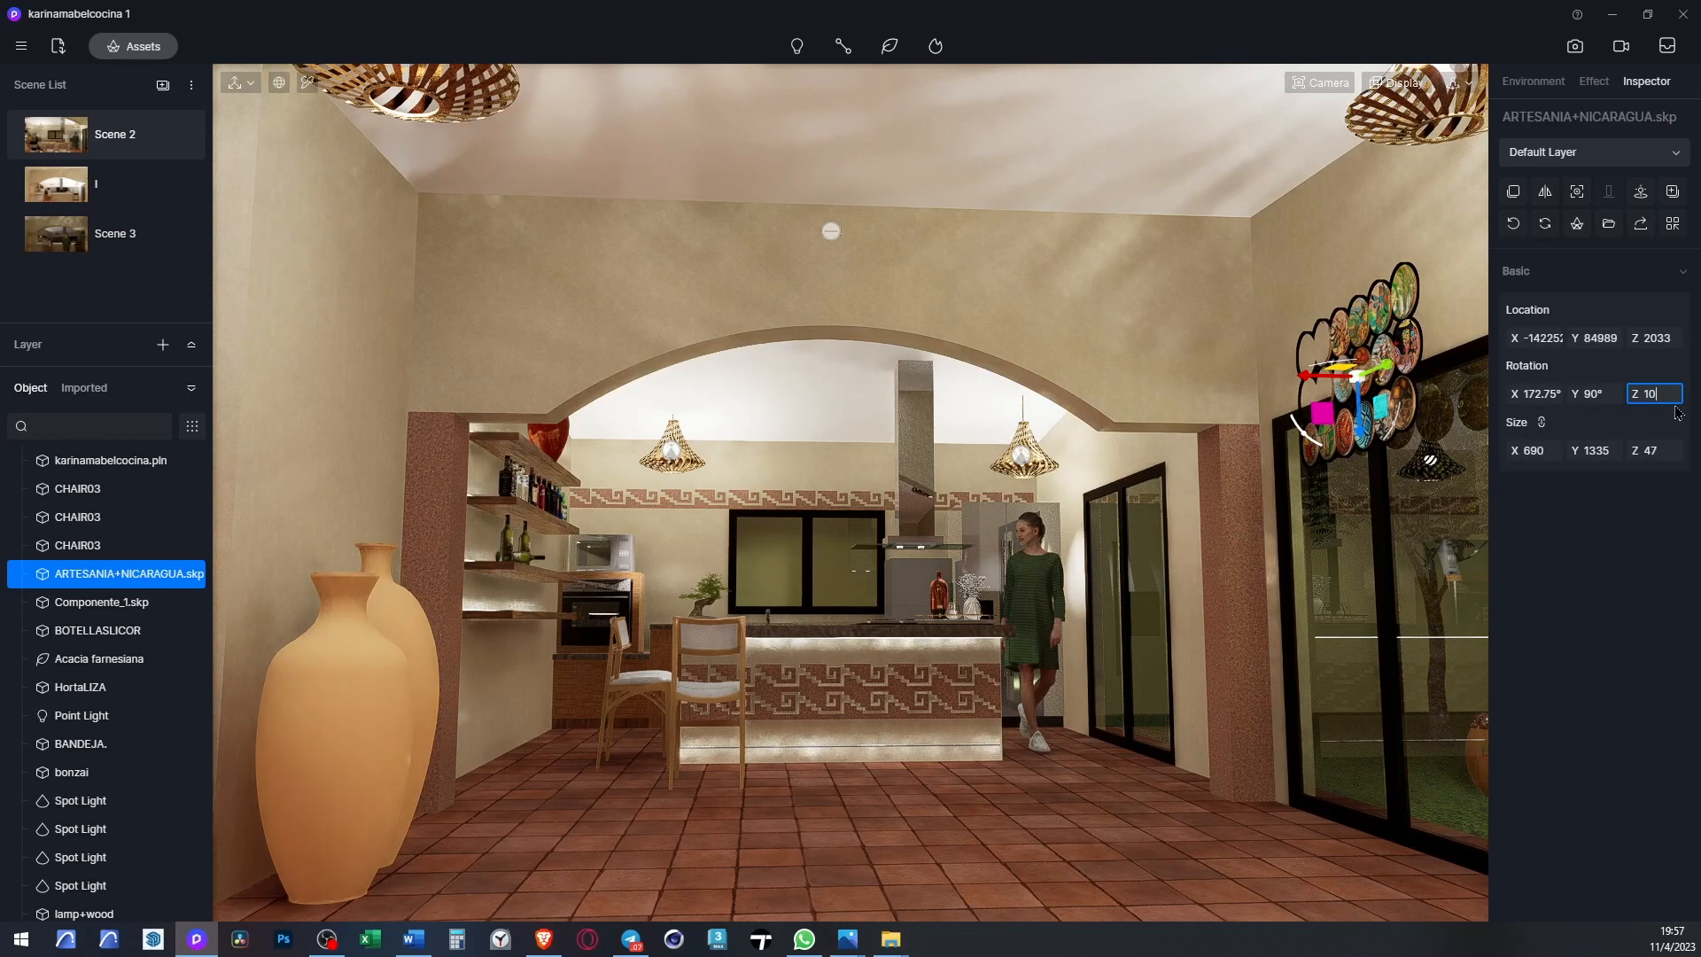
{"action": "key", "text": "Return"}
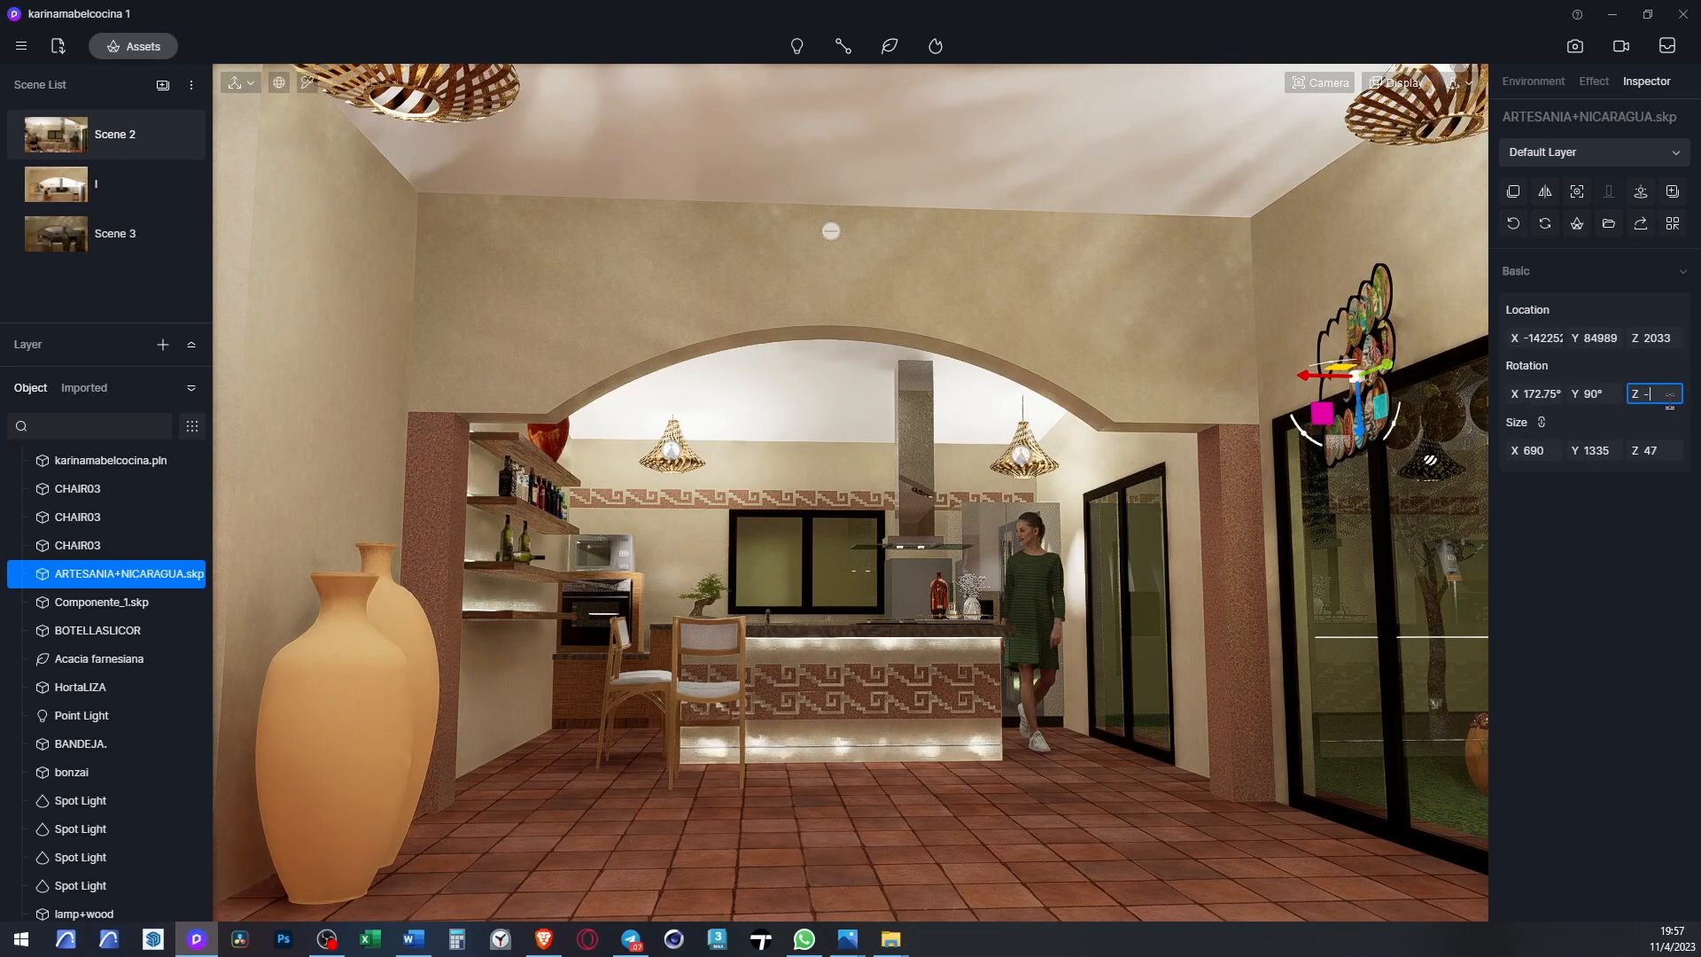
{"action": "left_click_drag", "start_coordinate": [1670, 397], "coordinate": [1641, 403]}
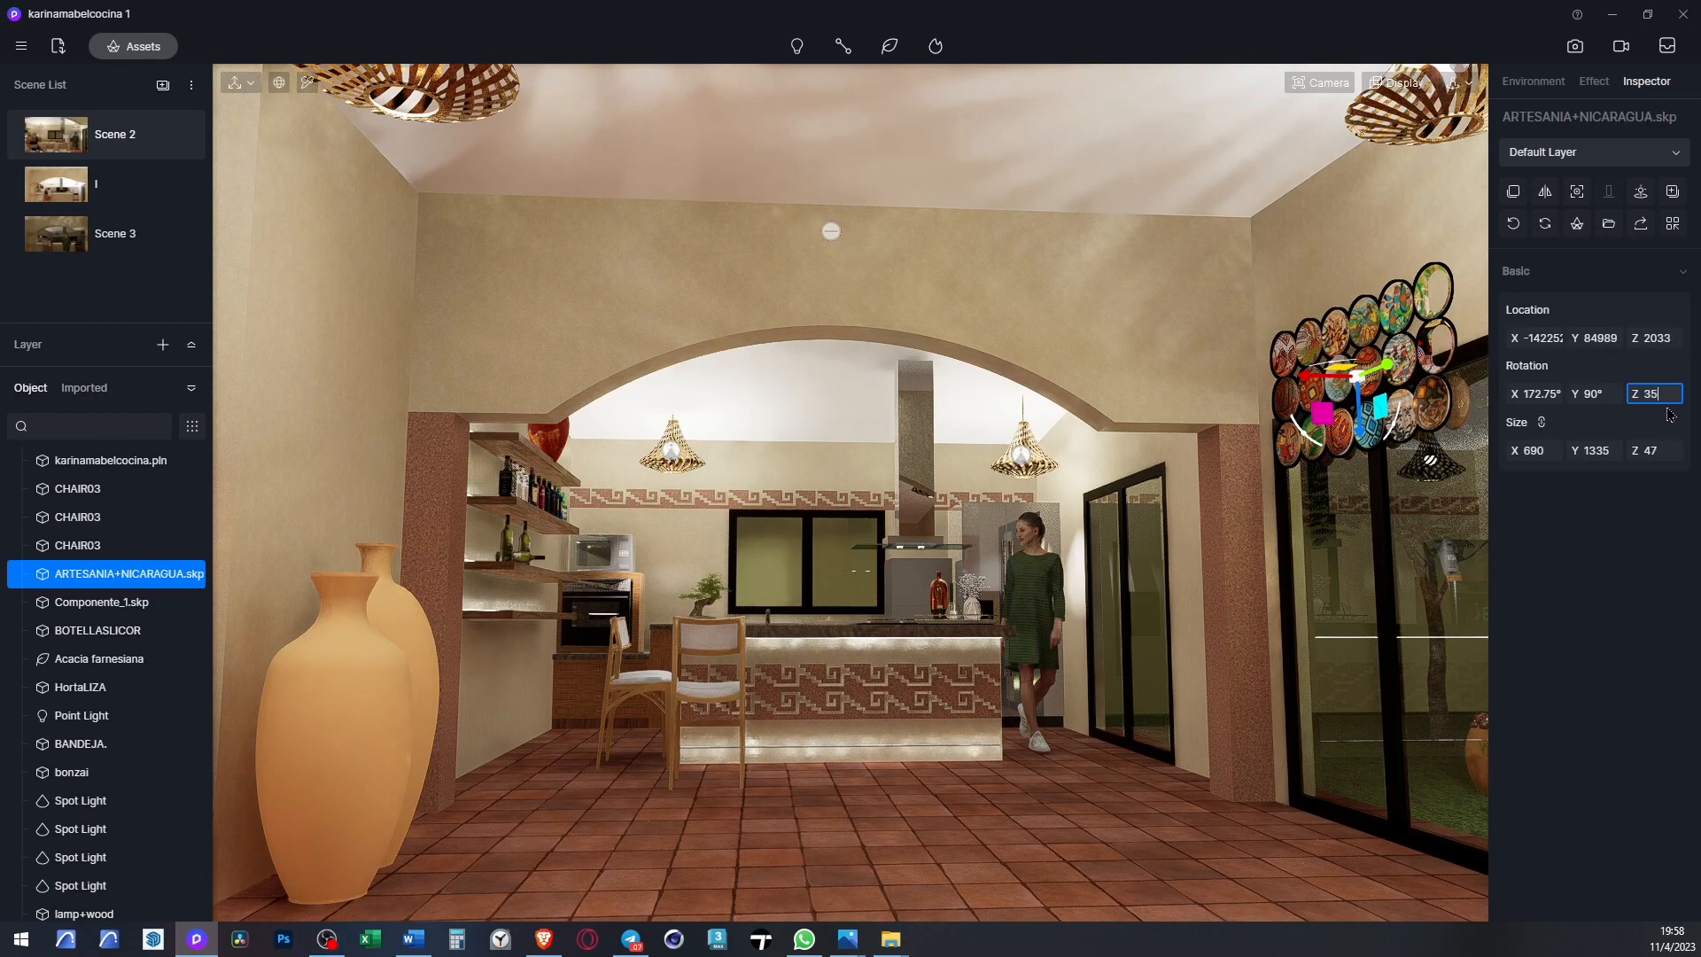
{"action": "type", "text": "5"}
{"action": "key", "text": "Return"}
- Move the decorative plate wall art along the wall through the arch, to about Y 87090
{"action": "scroll", "coordinate": [1362, 310], "scroll_direction": "up", "scroll_amount": 4}
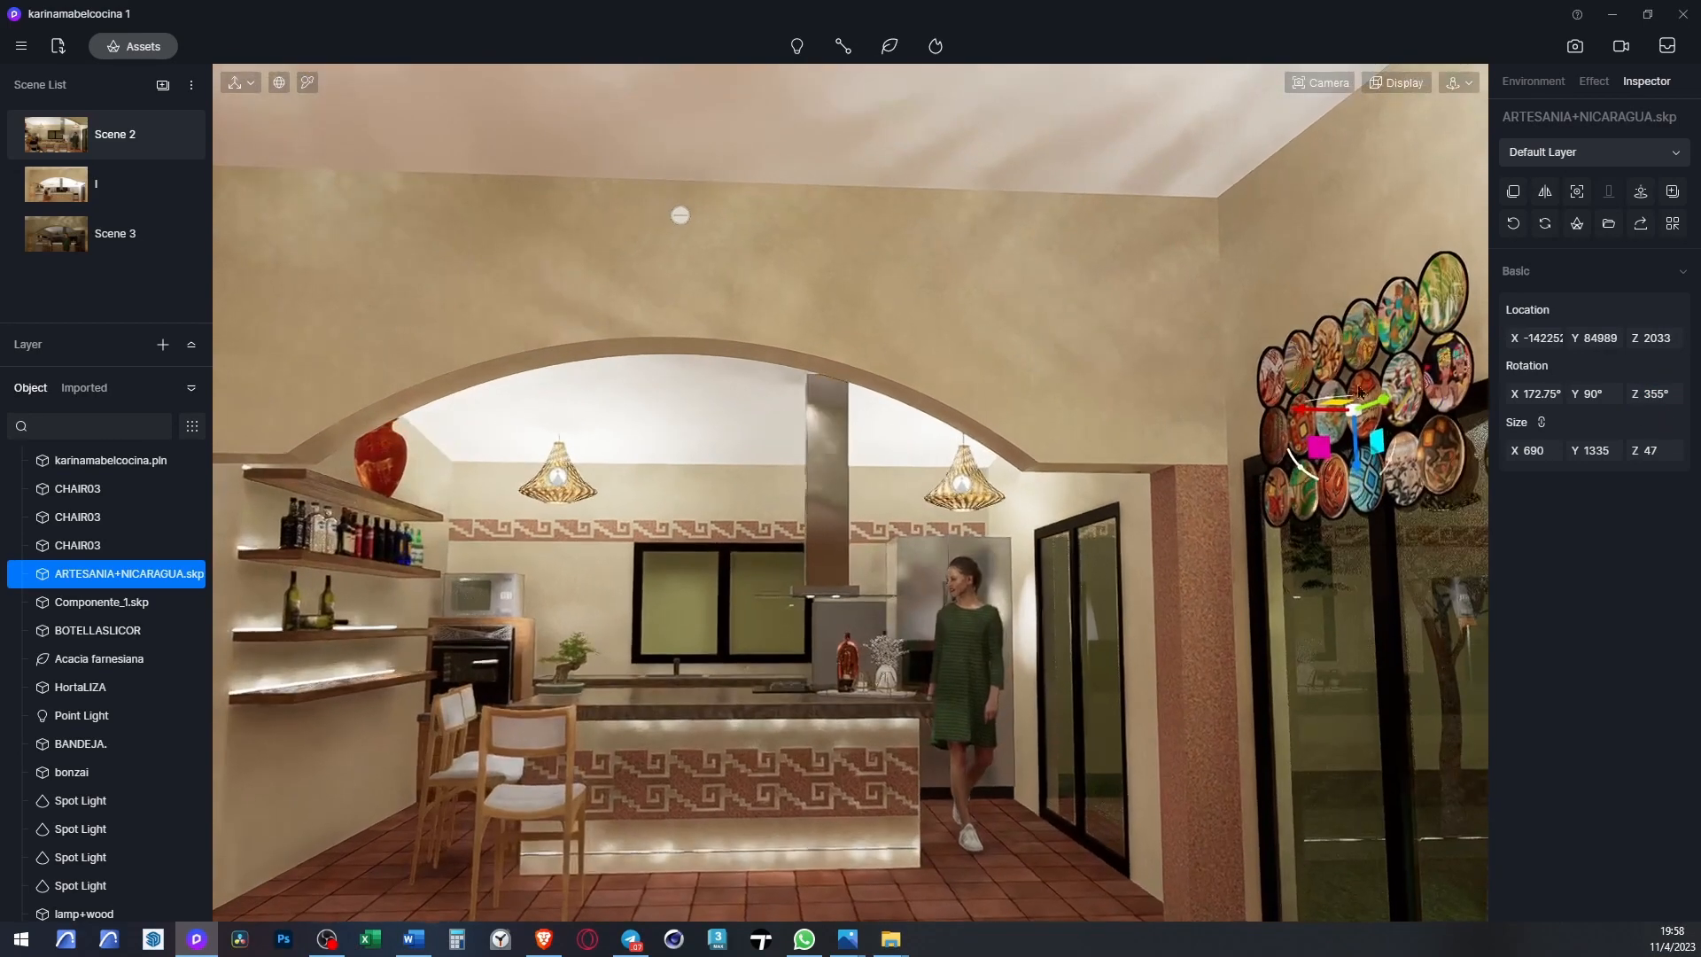
{"action": "left_click_drag", "start_coordinate": [1297, 409], "coordinate": [1089, 505]}
{"action": "scroll", "coordinate": [1063, 532], "scroll_direction": "up", "scroll_amount": 5}
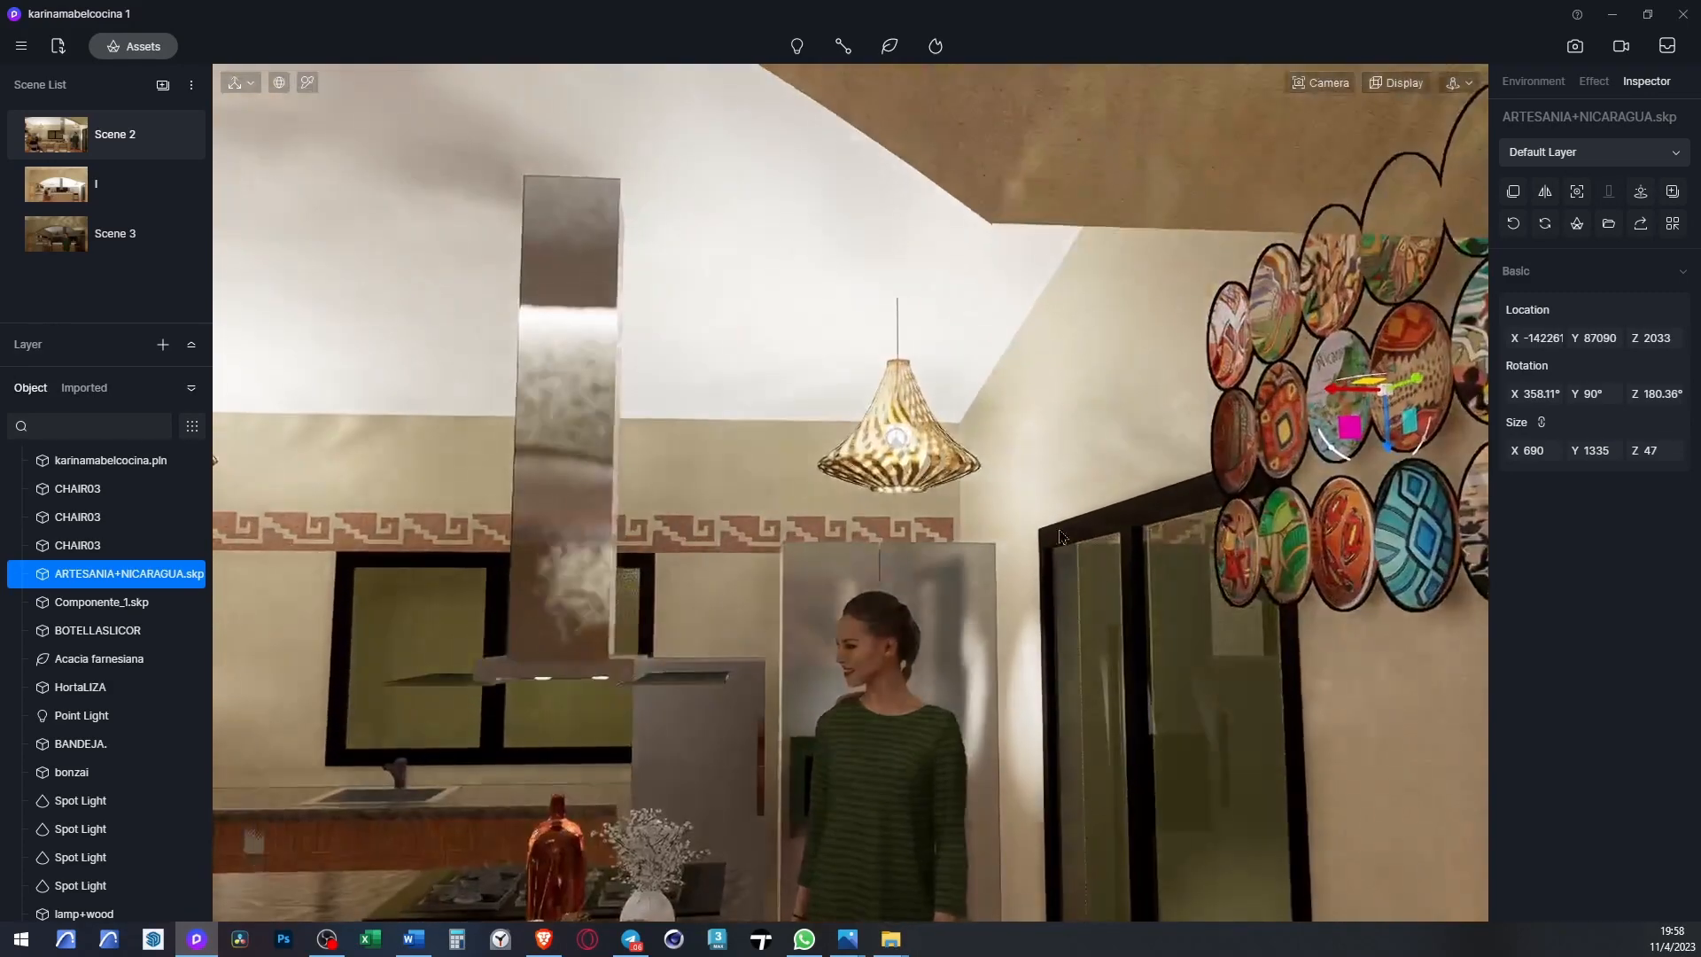
- Scale the decorative plate wall art proportionally so its Z size is 35
{"action": "right_click_drag", "start_coordinate": [1063, 537], "coordinate": [1321, 467]}
{"action": "scroll", "coordinate": [1067, 407], "scroll_direction": "down", "scroll_amount": 4}
{"action": "scroll", "coordinate": [1240, 447], "scroll_direction": "down", "scroll_amount": 1}
{"action": "right_click_drag", "start_coordinate": [1173, 429], "coordinate": [1419, 409]}
{"action": "scroll", "coordinate": [808, 128], "scroll_direction": "up", "scroll_amount": 4}
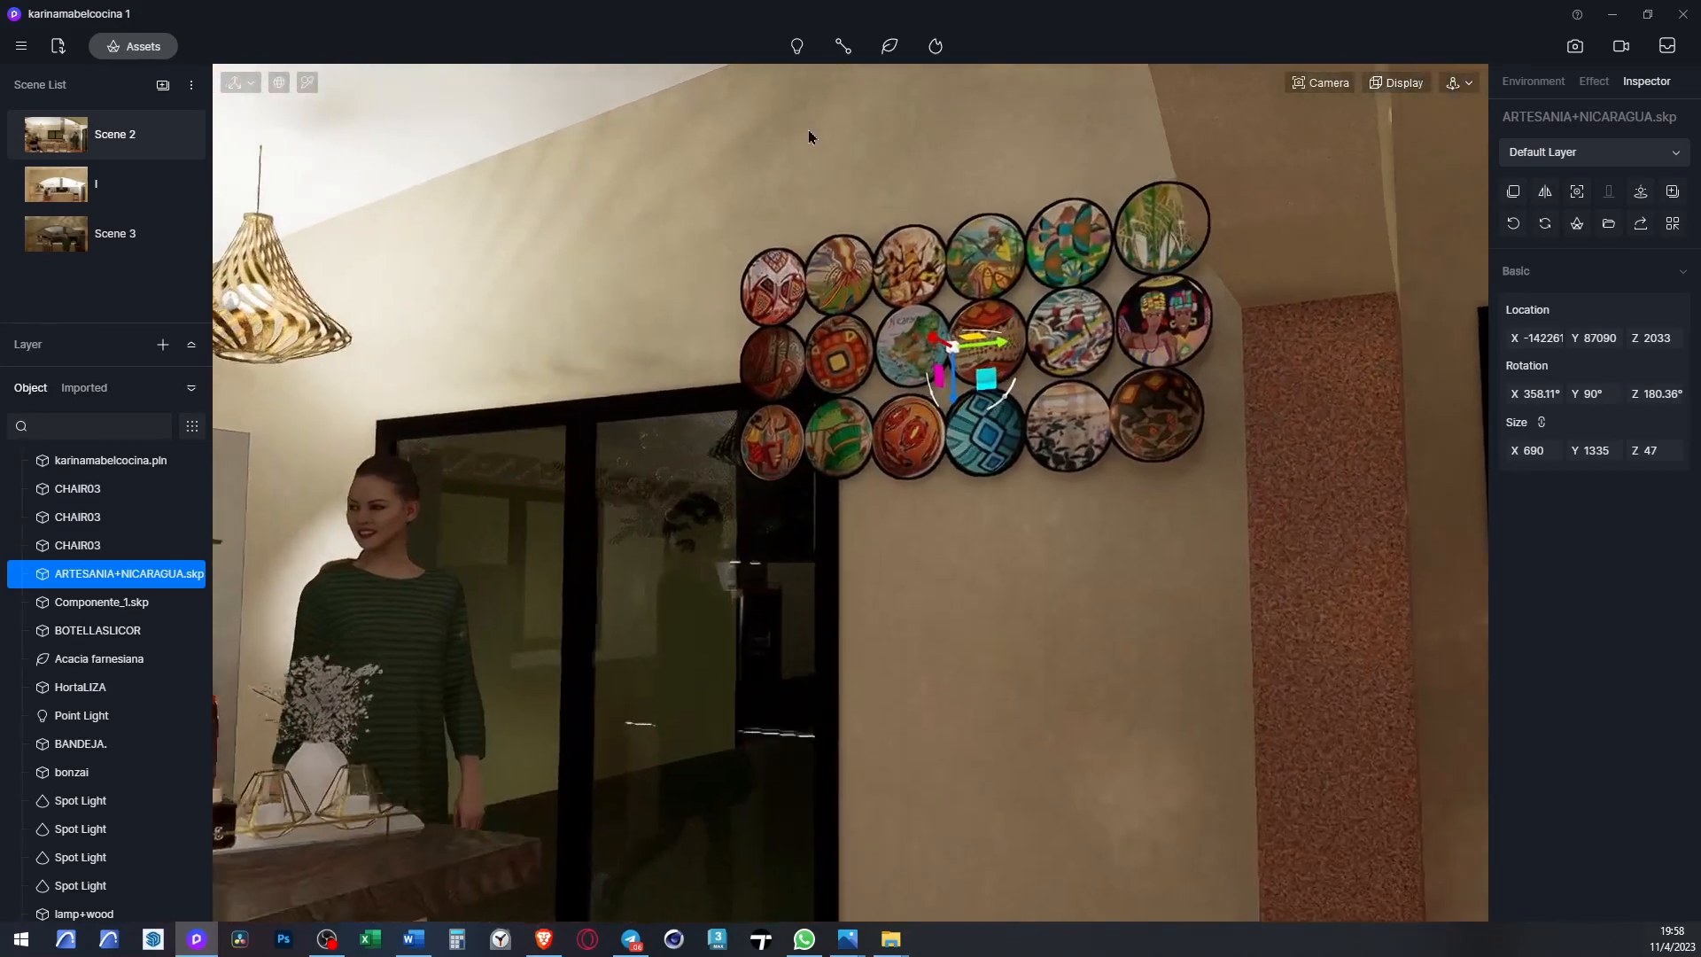
{"action": "scroll", "coordinate": [1021, 420], "scroll_direction": "up", "scroll_amount": 1}
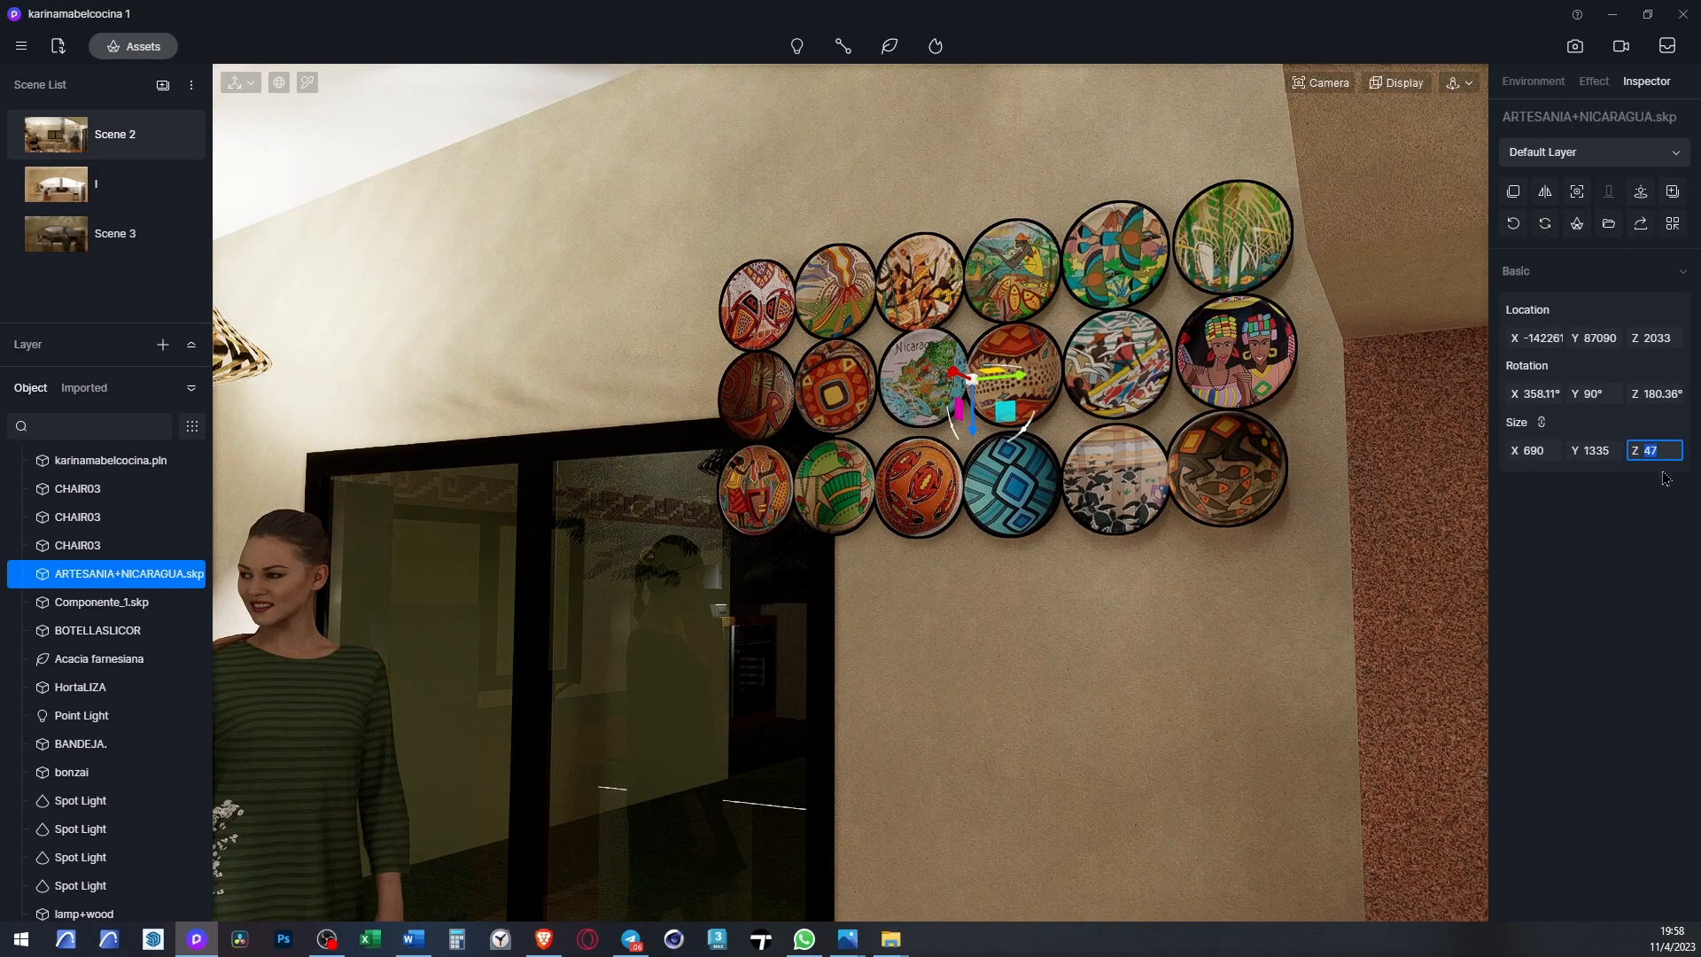
{"action": "key", "text": "Return"}
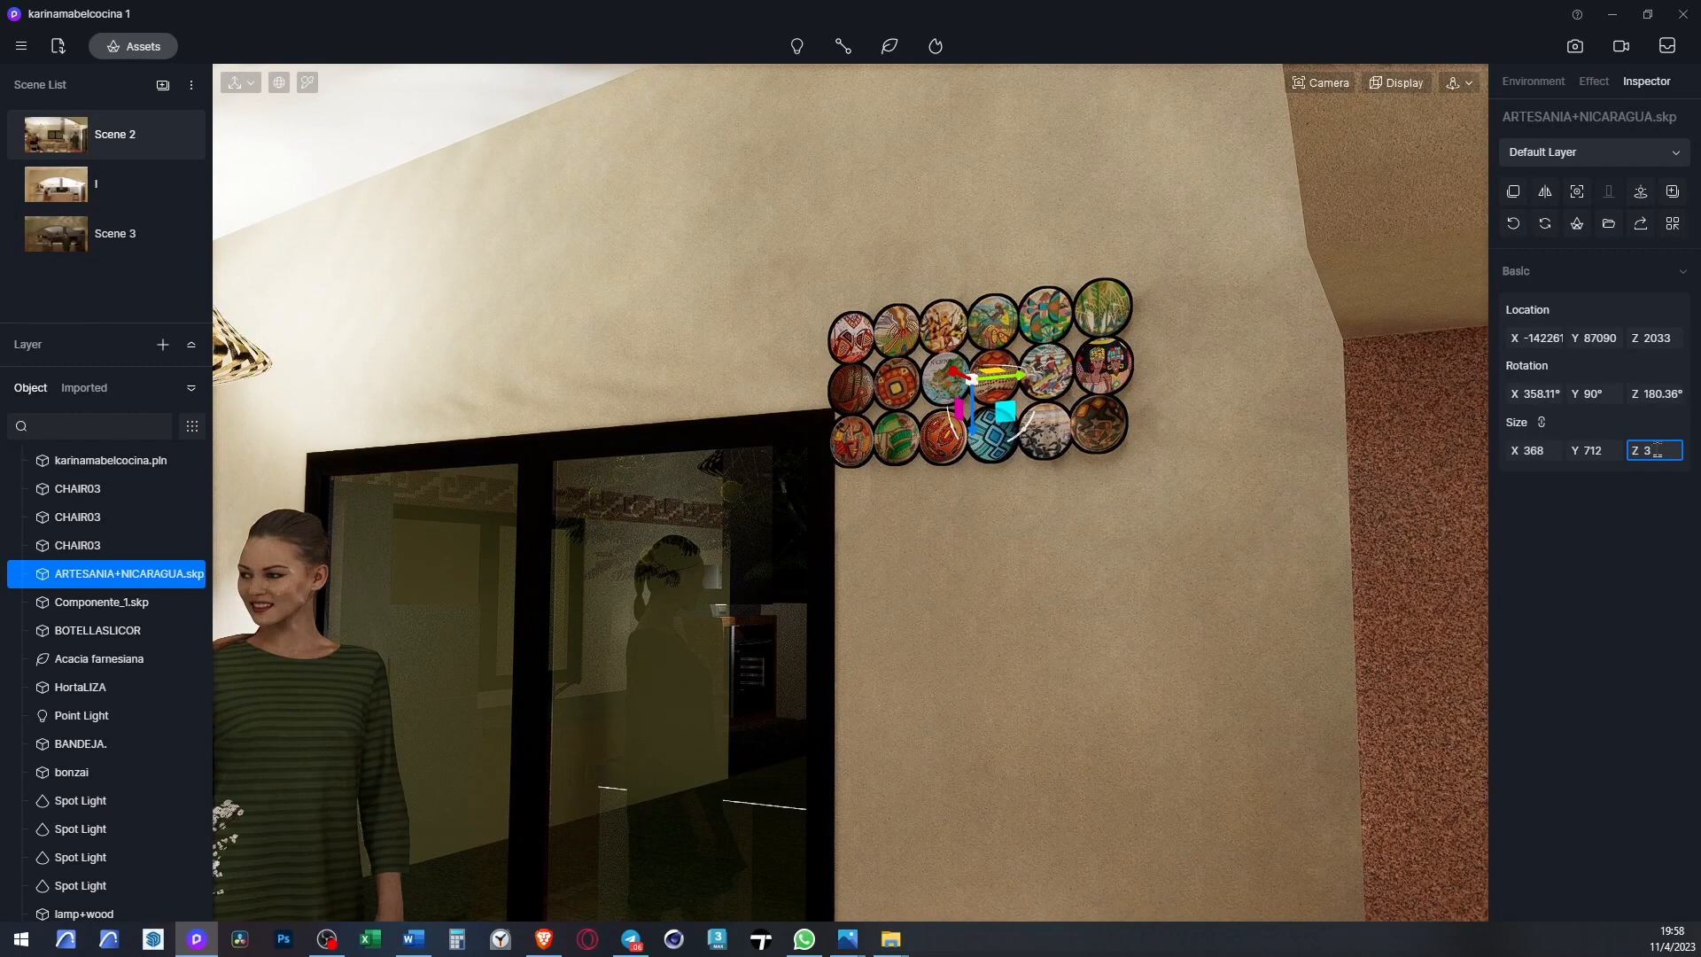
{"action": "type", "text": "5"}
{"action": "key", "text": "Return"}
- Lower the decorative plate wall art beside the black glass door, to about Y 86880 and Z 1655, and return to the Scene 2 view
{"action": "left_click_drag", "start_coordinate": [1023, 381], "coordinate": [1079, 582]}
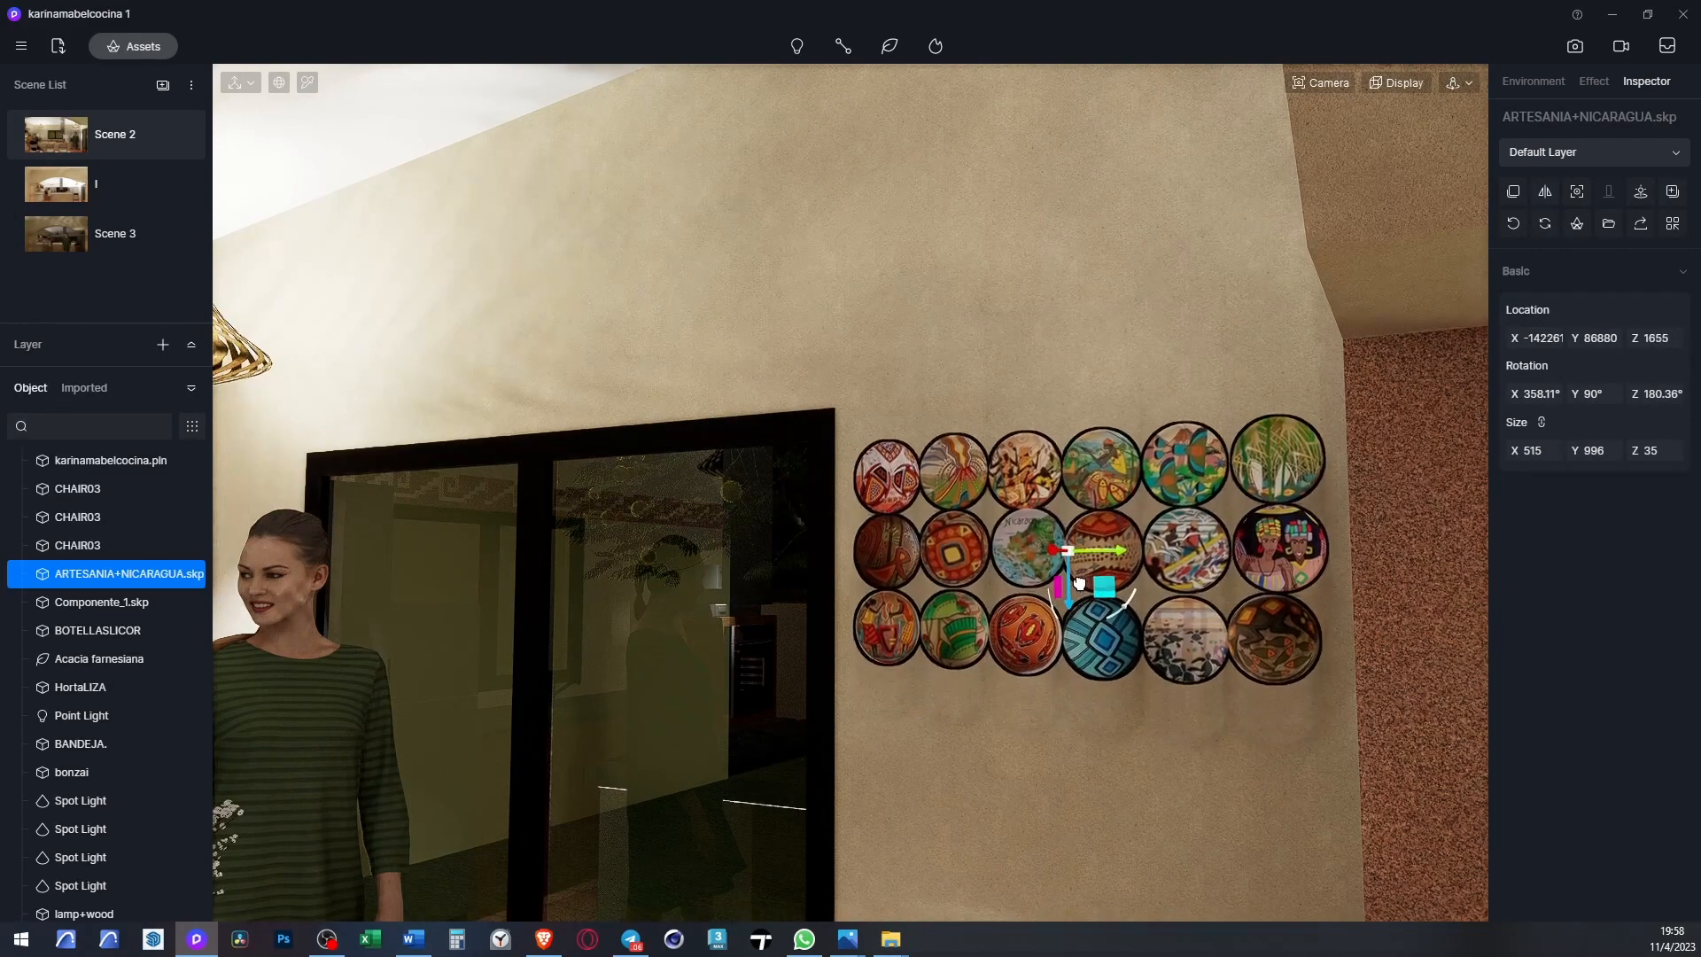
{"action": "scroll", "coordinate": [1099, 666], "scroll_direction": "down", "scroll_amount": 5}
{"action": "right_click_drag", "start_coordinate": [1135, 629], "coordinate": [426, 574]}
{"action": "scroll", "coordinate": [425, 574], "scroll_direction": "down", "scroll_amount": 3}
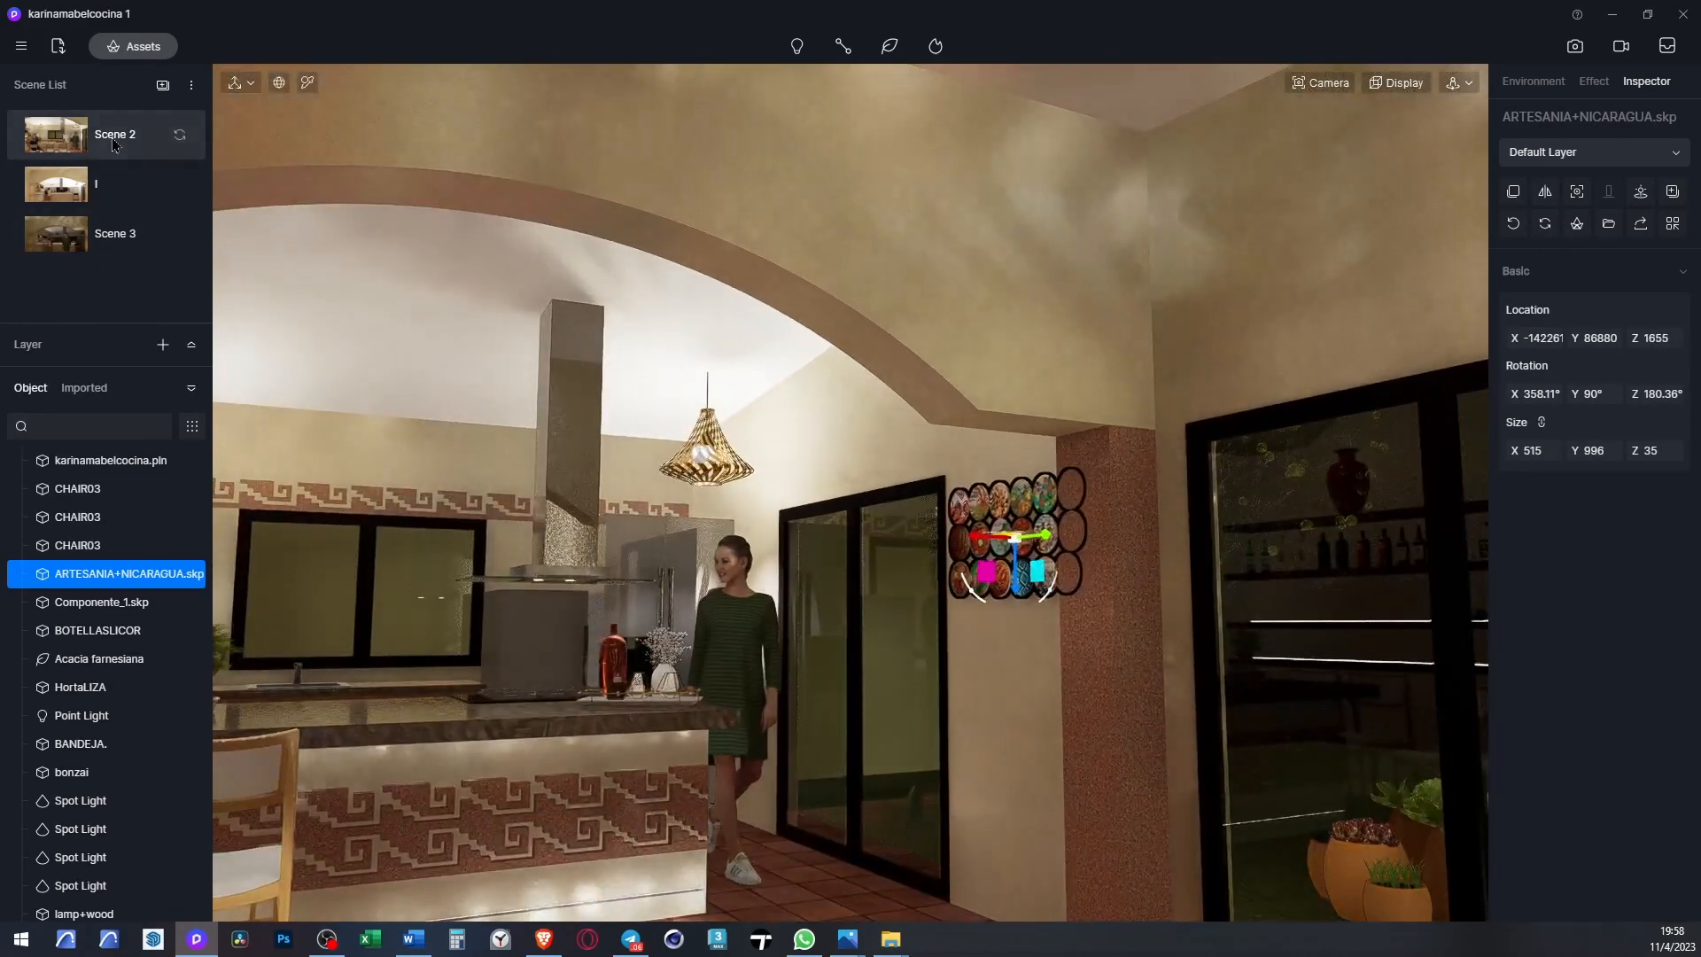
{"action": "left_click", "coordinate": [113, 145]}
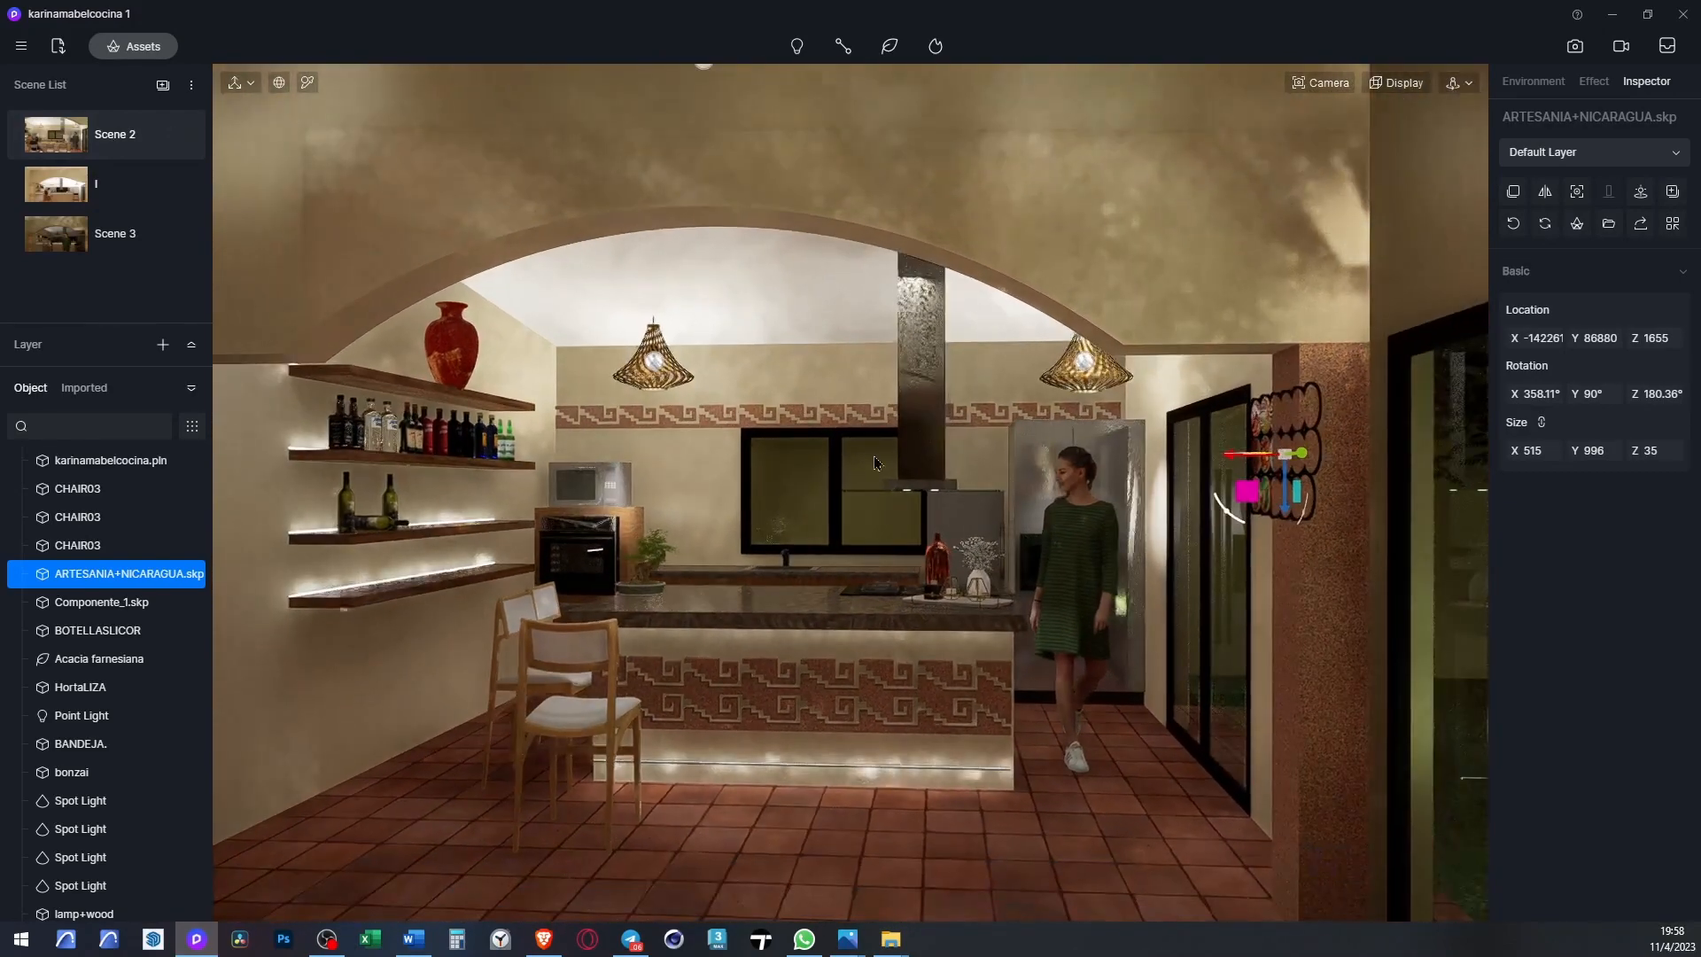
{"action": "left_click", "coordinate": [134, 143]}
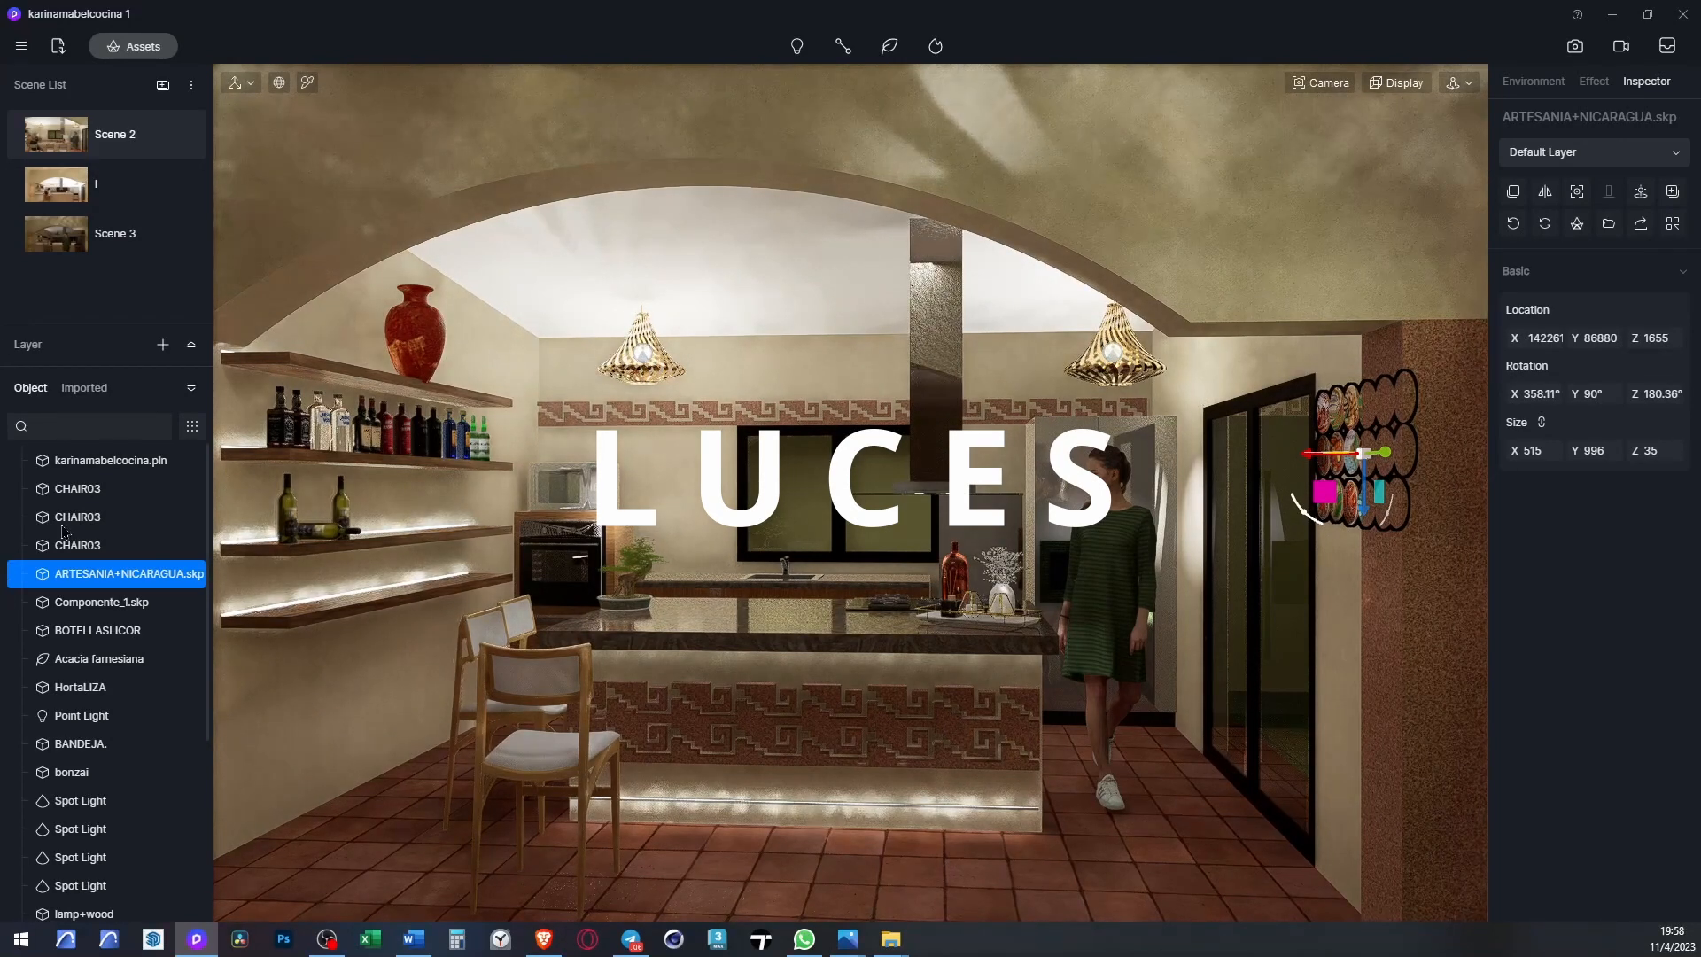
- Filter the object list to lights only and group the four spot lights
{"action": "left_click", "coordinate": [192, 427]}
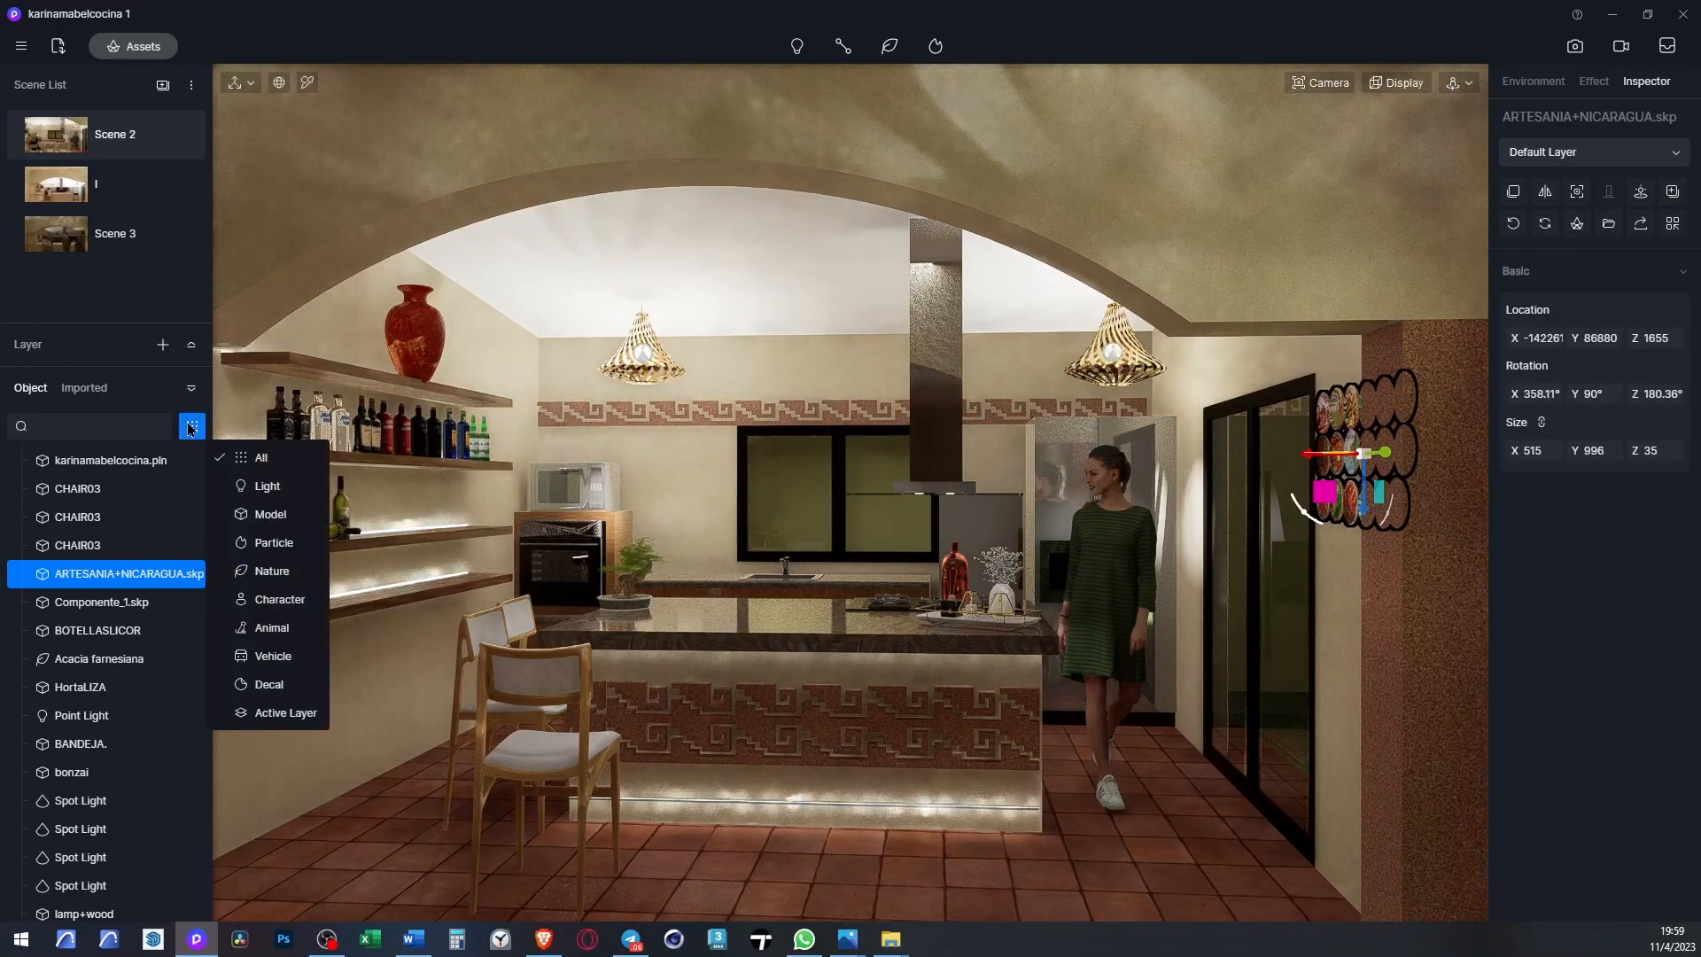
{"action": "left_click", "coordinate": [253, 483]}
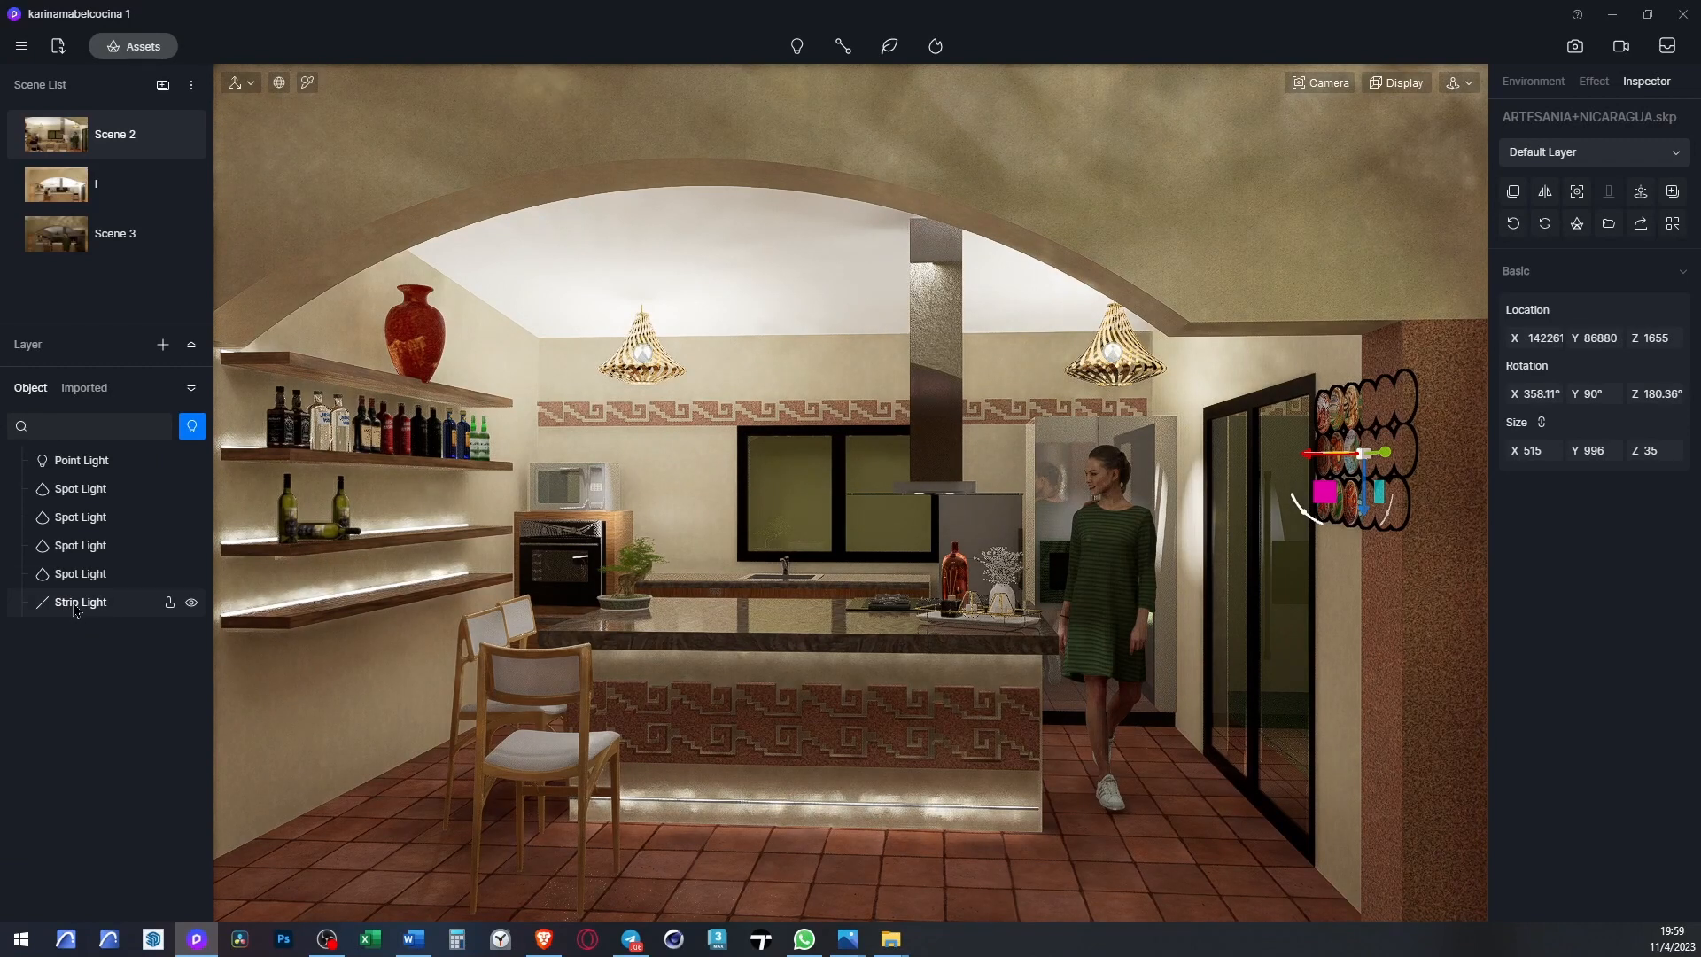
{"action": "left_click", "coordinate": [91, 463]}
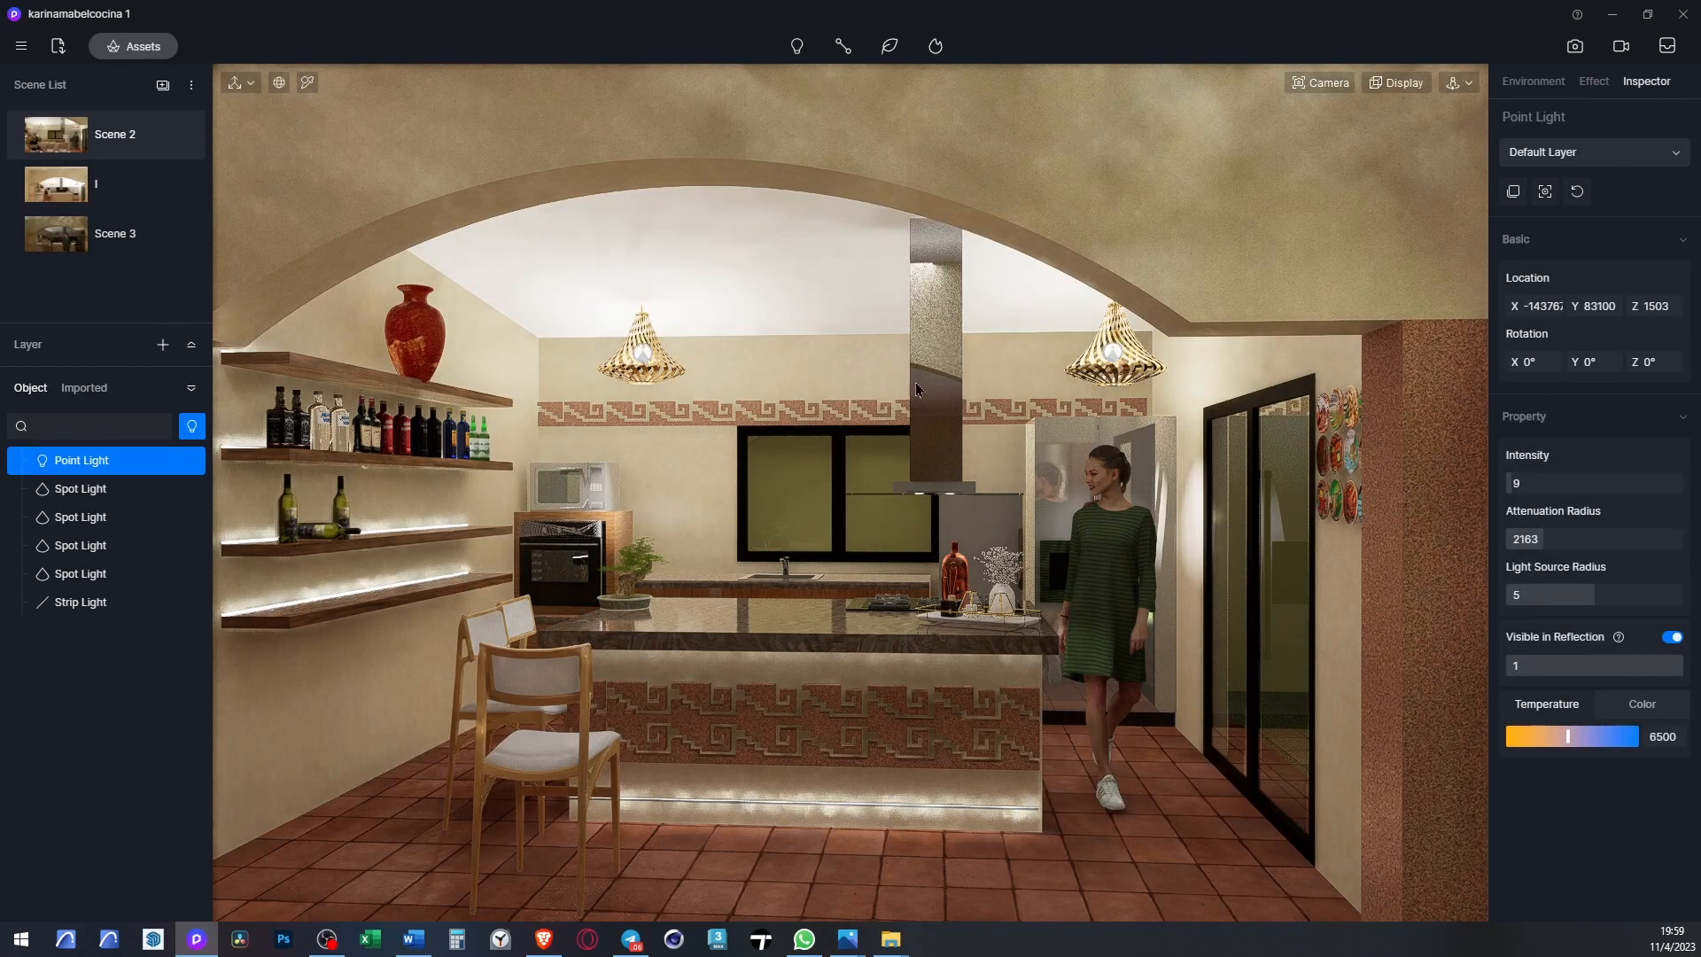
{"action": "left_click", "coordinate": [90, 490]}
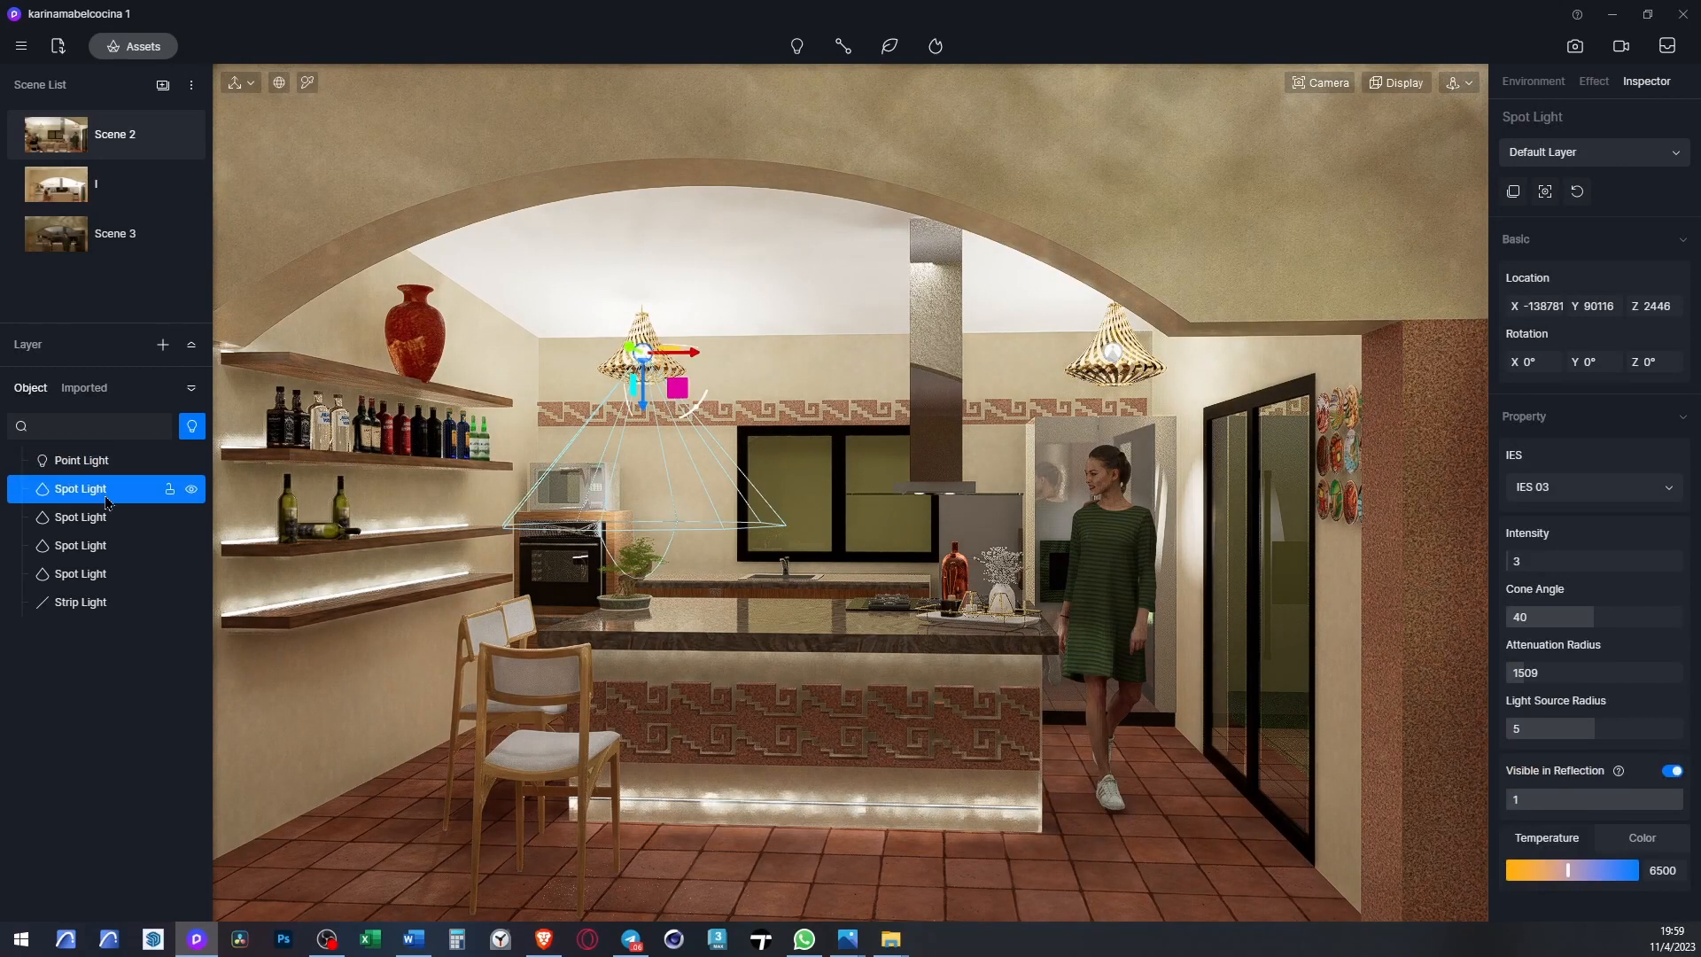
{"action": "left_click", "coordinate": [77, 576], "text": "shift"}
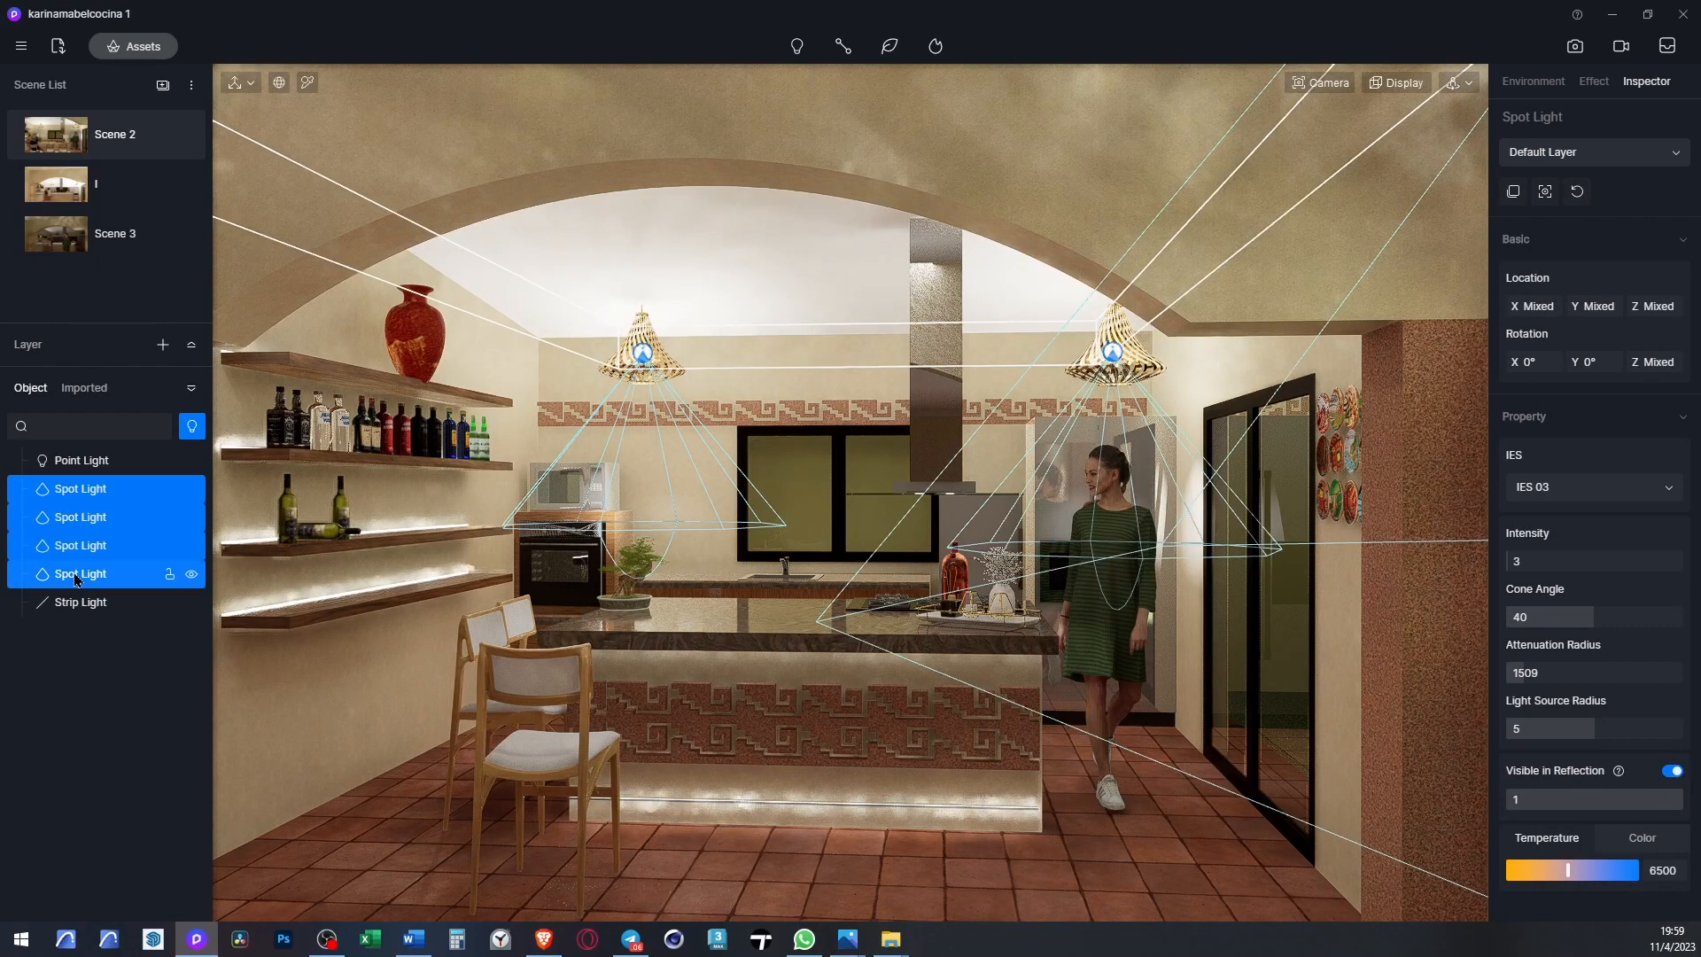
{"action": "key", "text": "ctrl+g"}
- Hide the spot light group, strip light and point light one by one to compare their effect, and restore Scene 2
{"action": "left_click", "coordinate": [190, 491]}
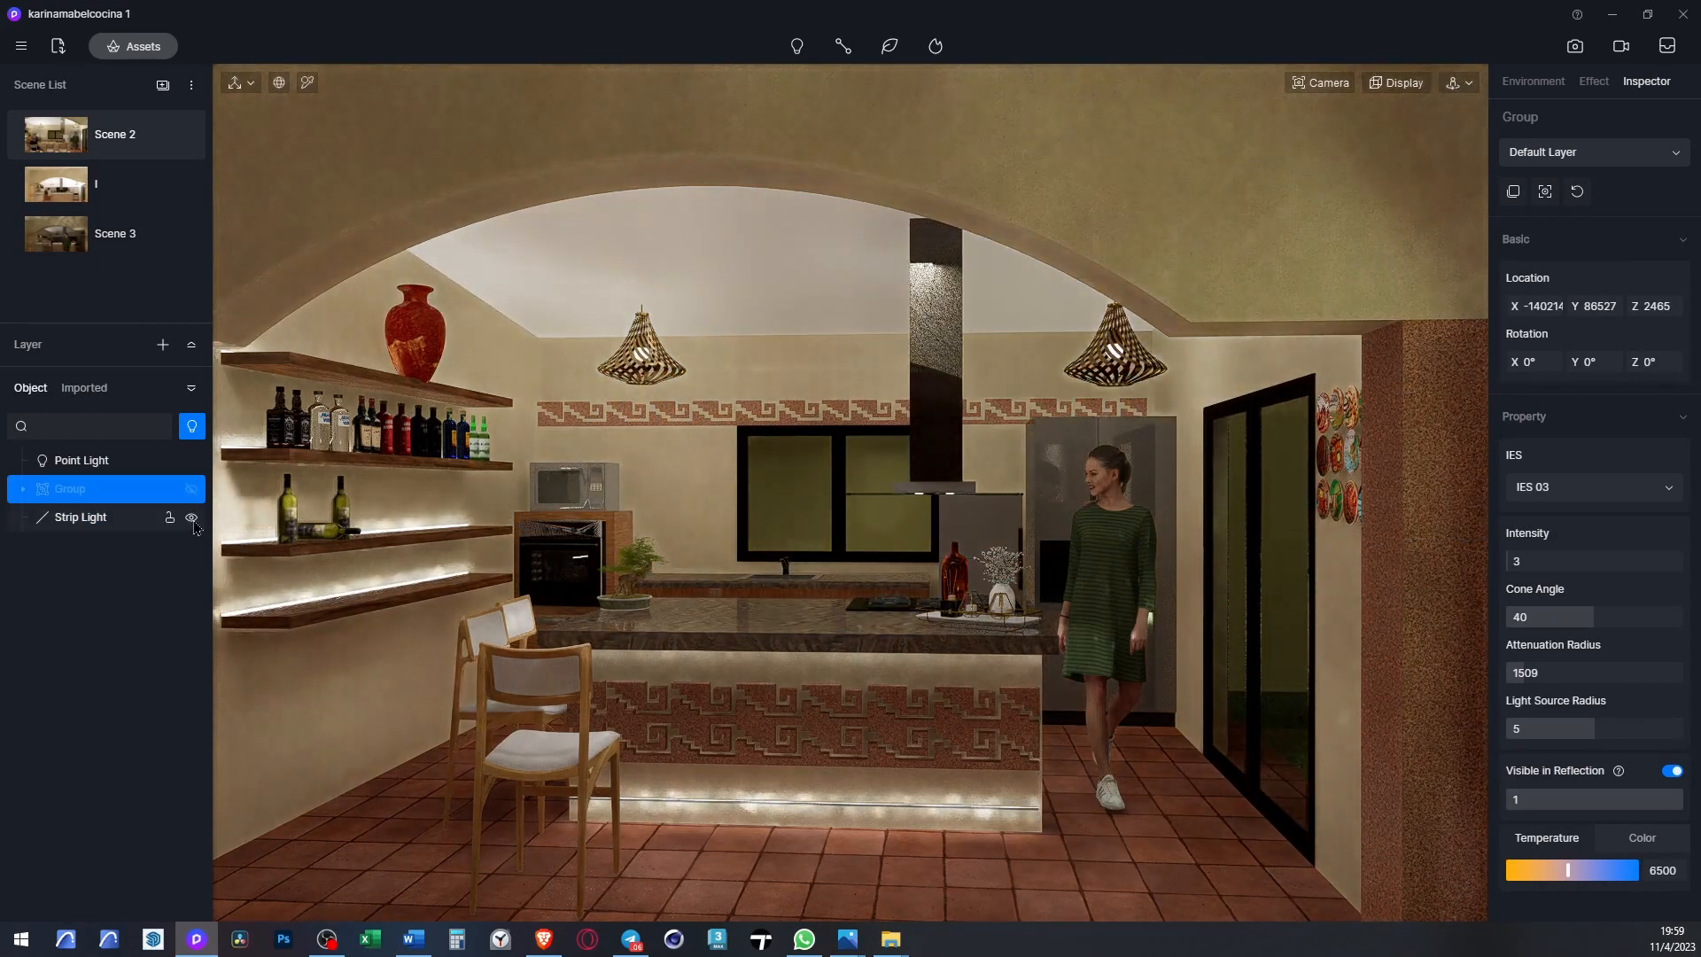
{"action": "left_click", "coordinate": [192, 519]}
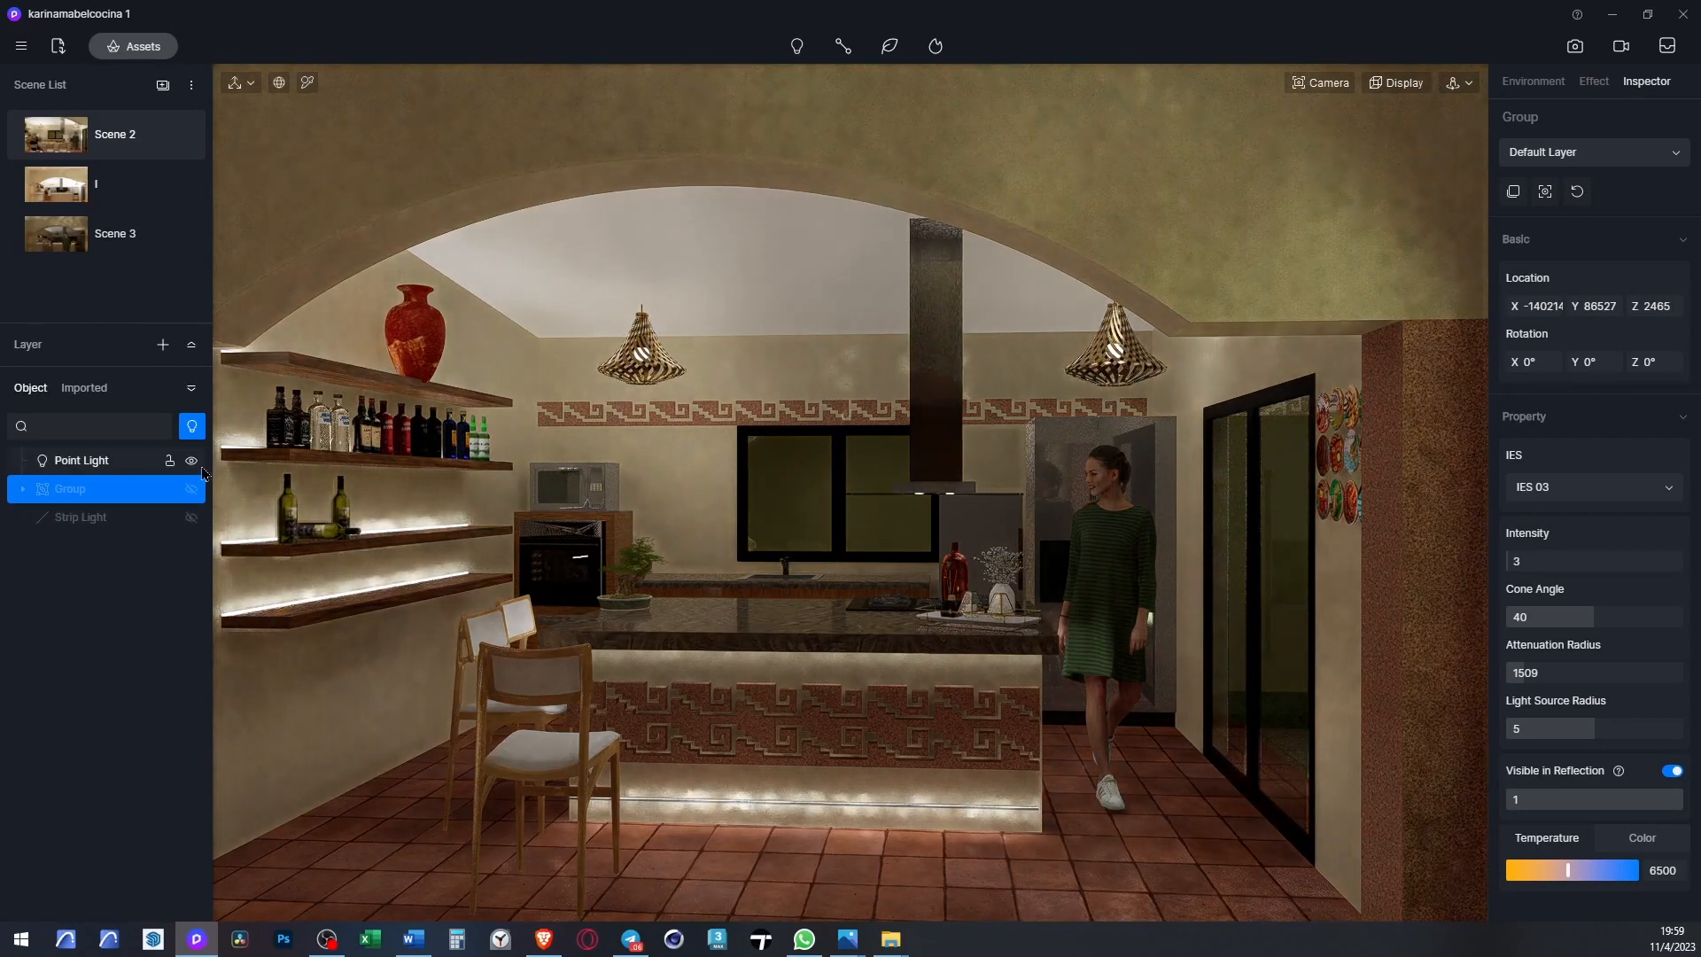
{"action": "left_click", "coordinate": [192, 464]}
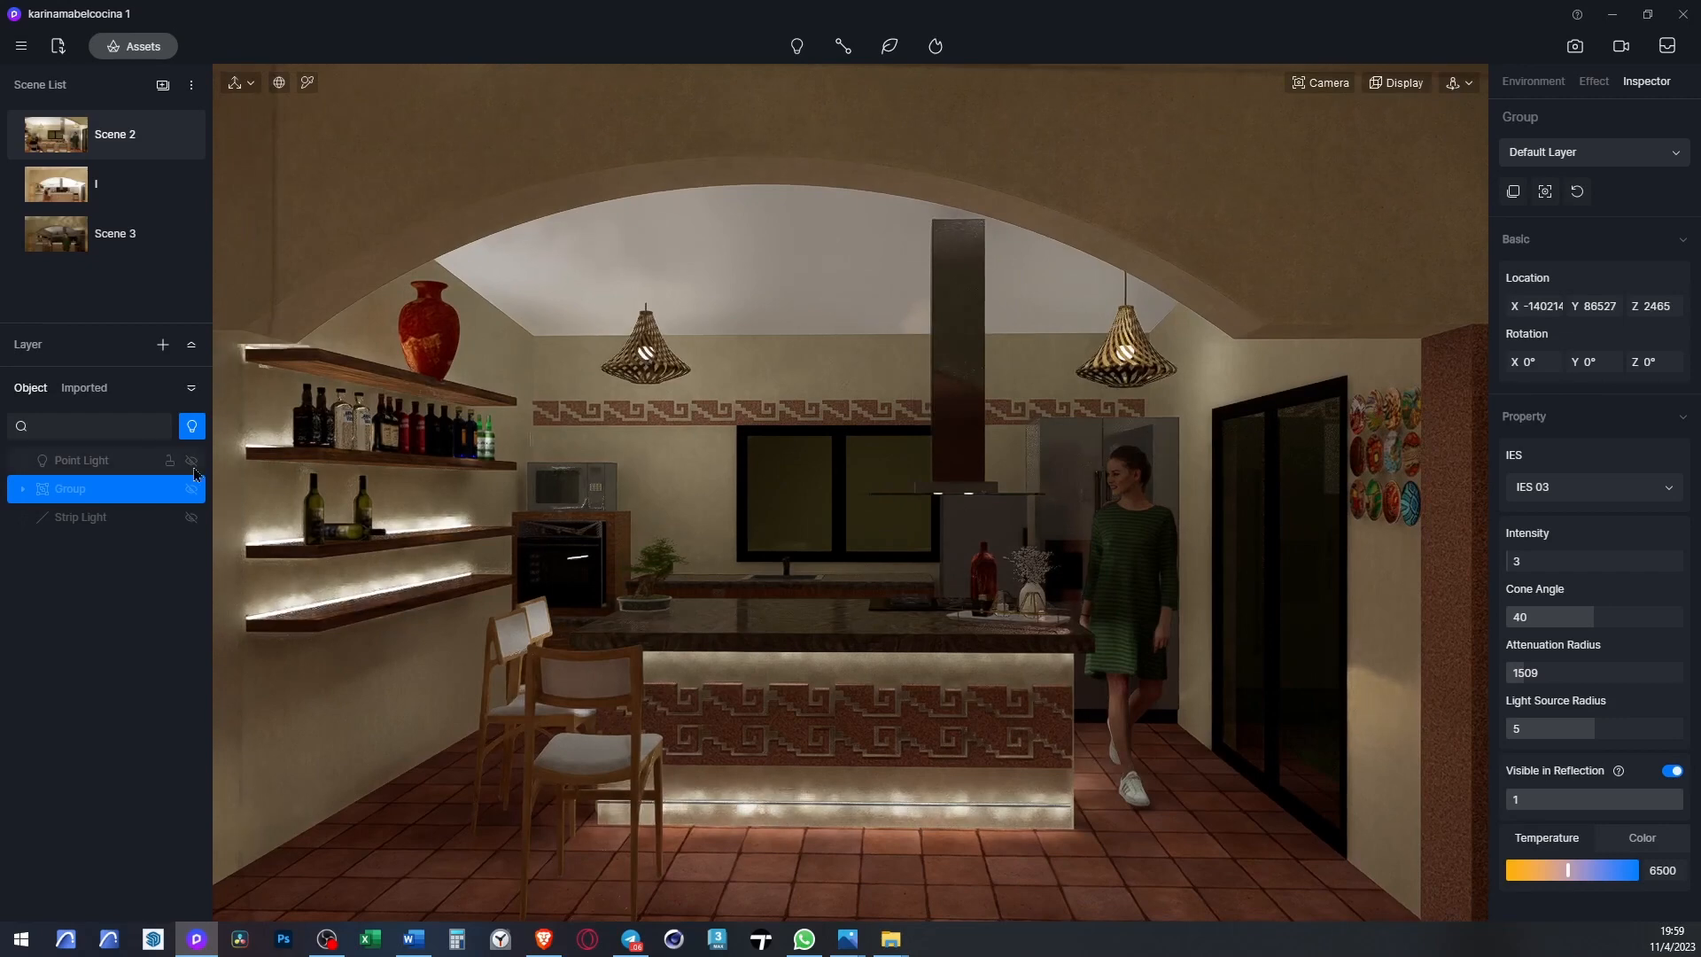
{"action": "left_click", "coordinate": [175, 464]}
{"action": "right_click_drag", "start_coordinate": [832, 540], "coordinate": [872, 558]}
{"action": "scroll", "coordinate": [873, 558], "scroll_direction": "down", "scroll_amount": 5}
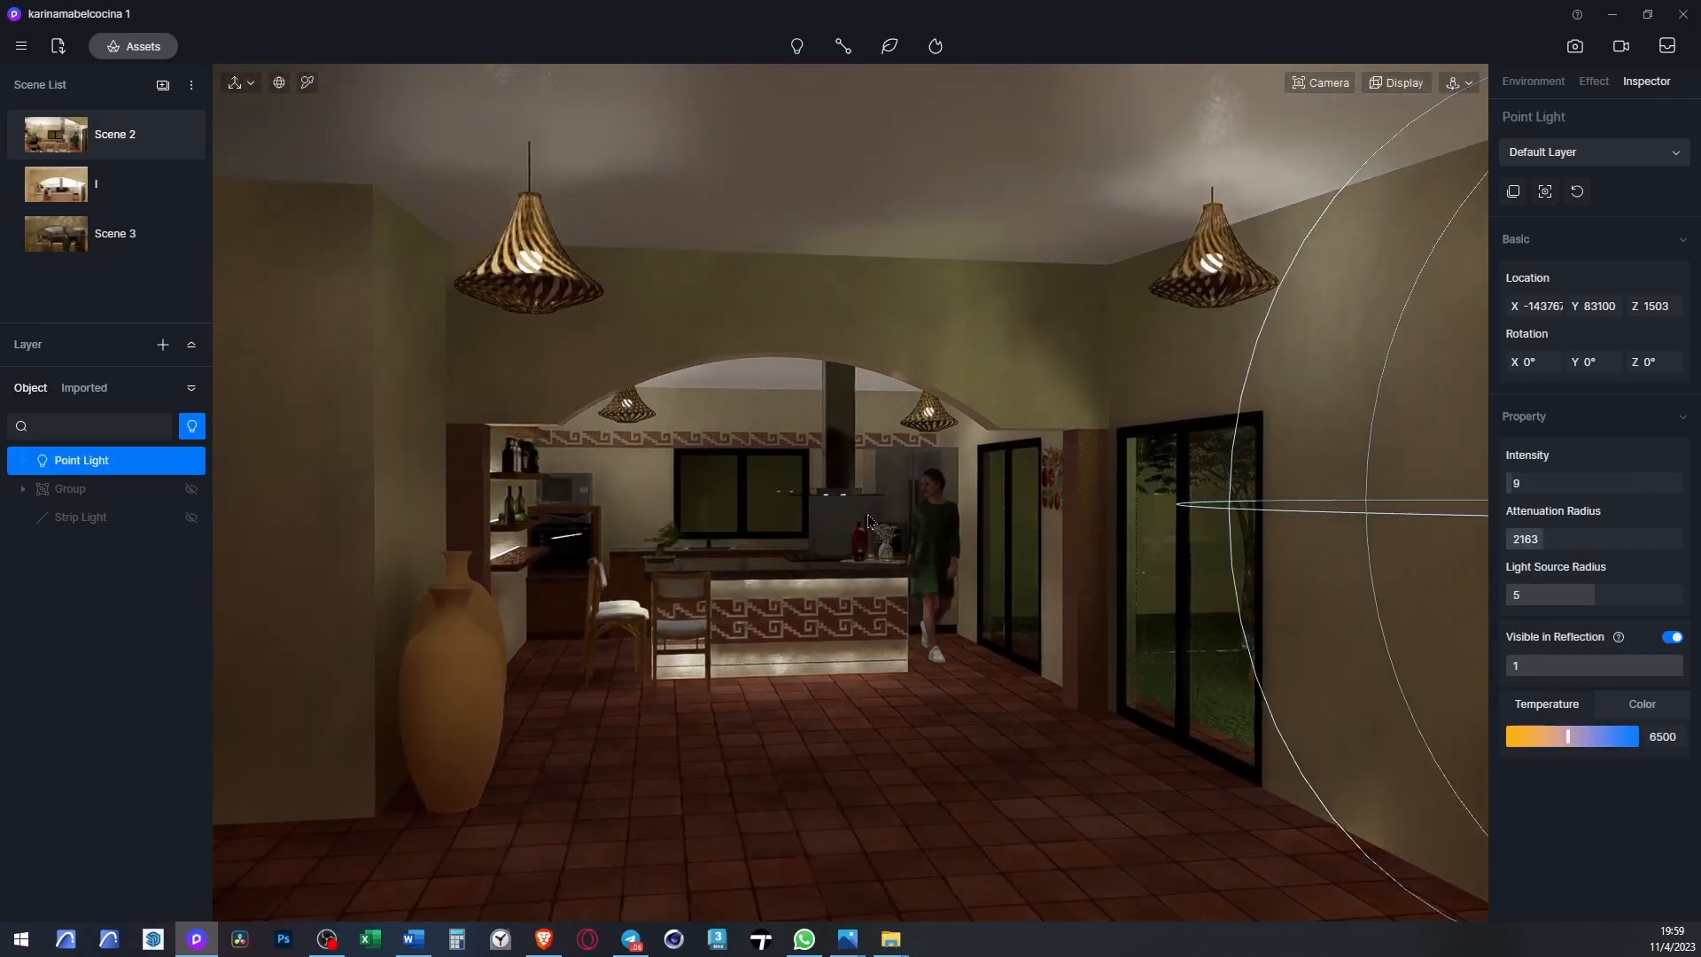
{"action": "scroll", "coordinate": [868, 522], "scroll_direction": "down", "scroll_amount": 3}
{"action": "right_click_drag", "start_coordinate": [991, 517], "coordinate": [497, 413]}
{"action": "left_click", "coordinate": [125, 143]}
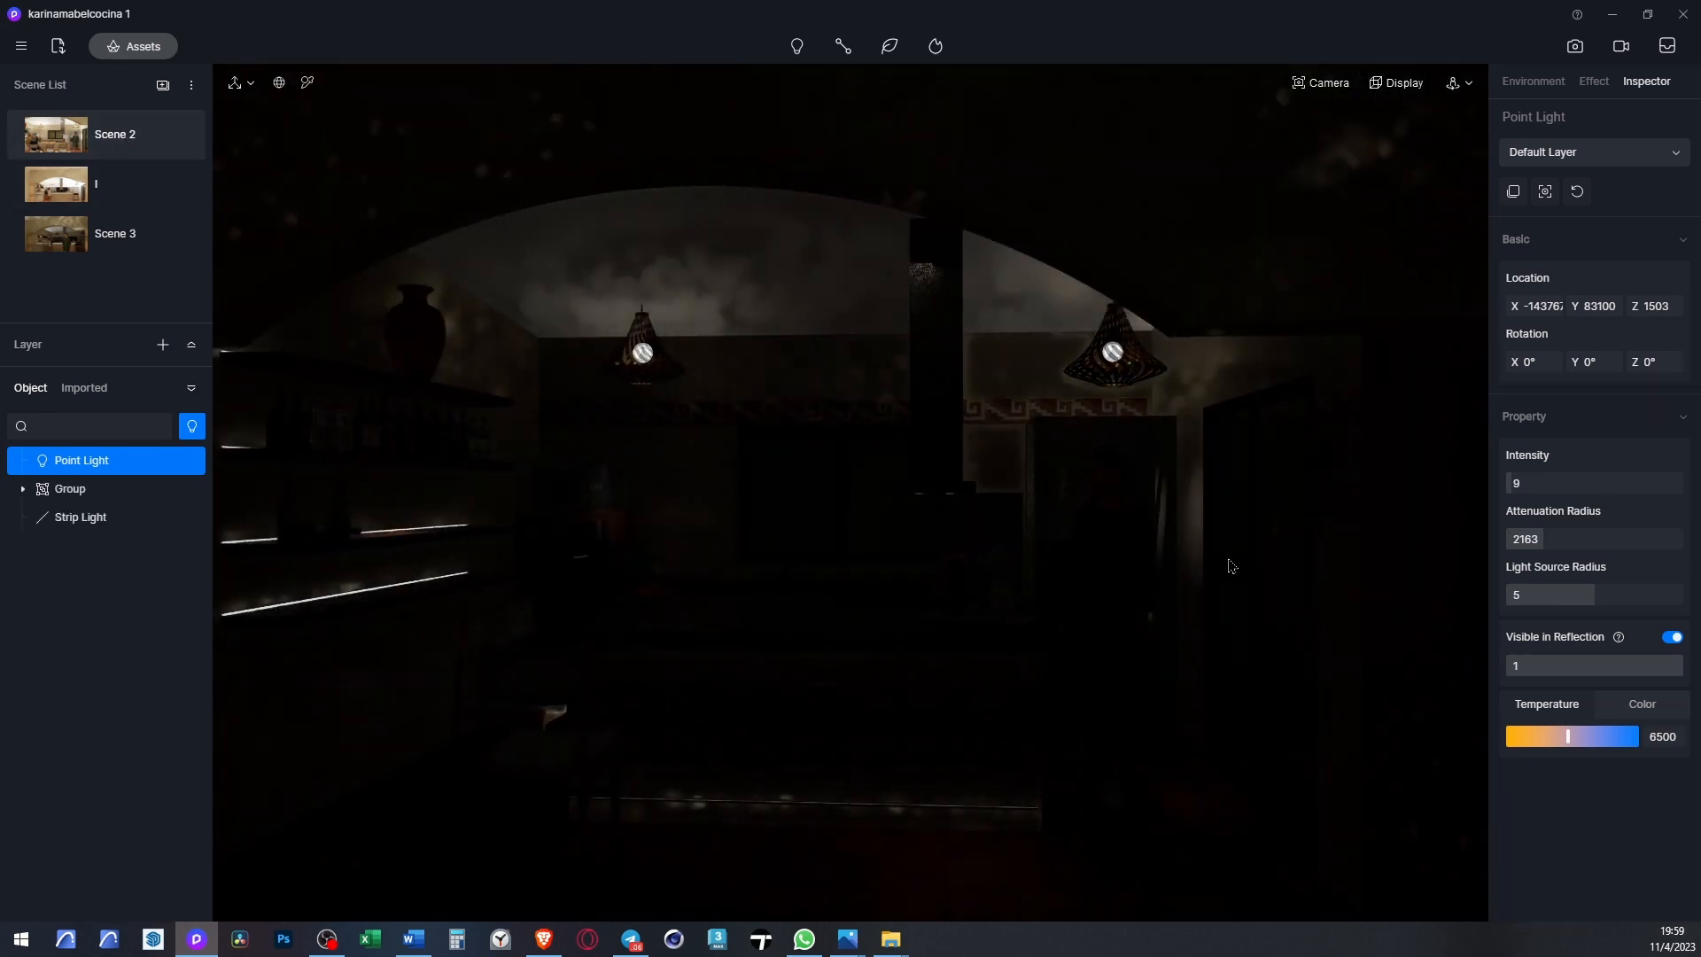
- Locate the point light outside the glass doors near the planters and delete it
{"action": "right_click_drag", "start_coordinate": [1196, 559], "coordinate": [745, 406]}
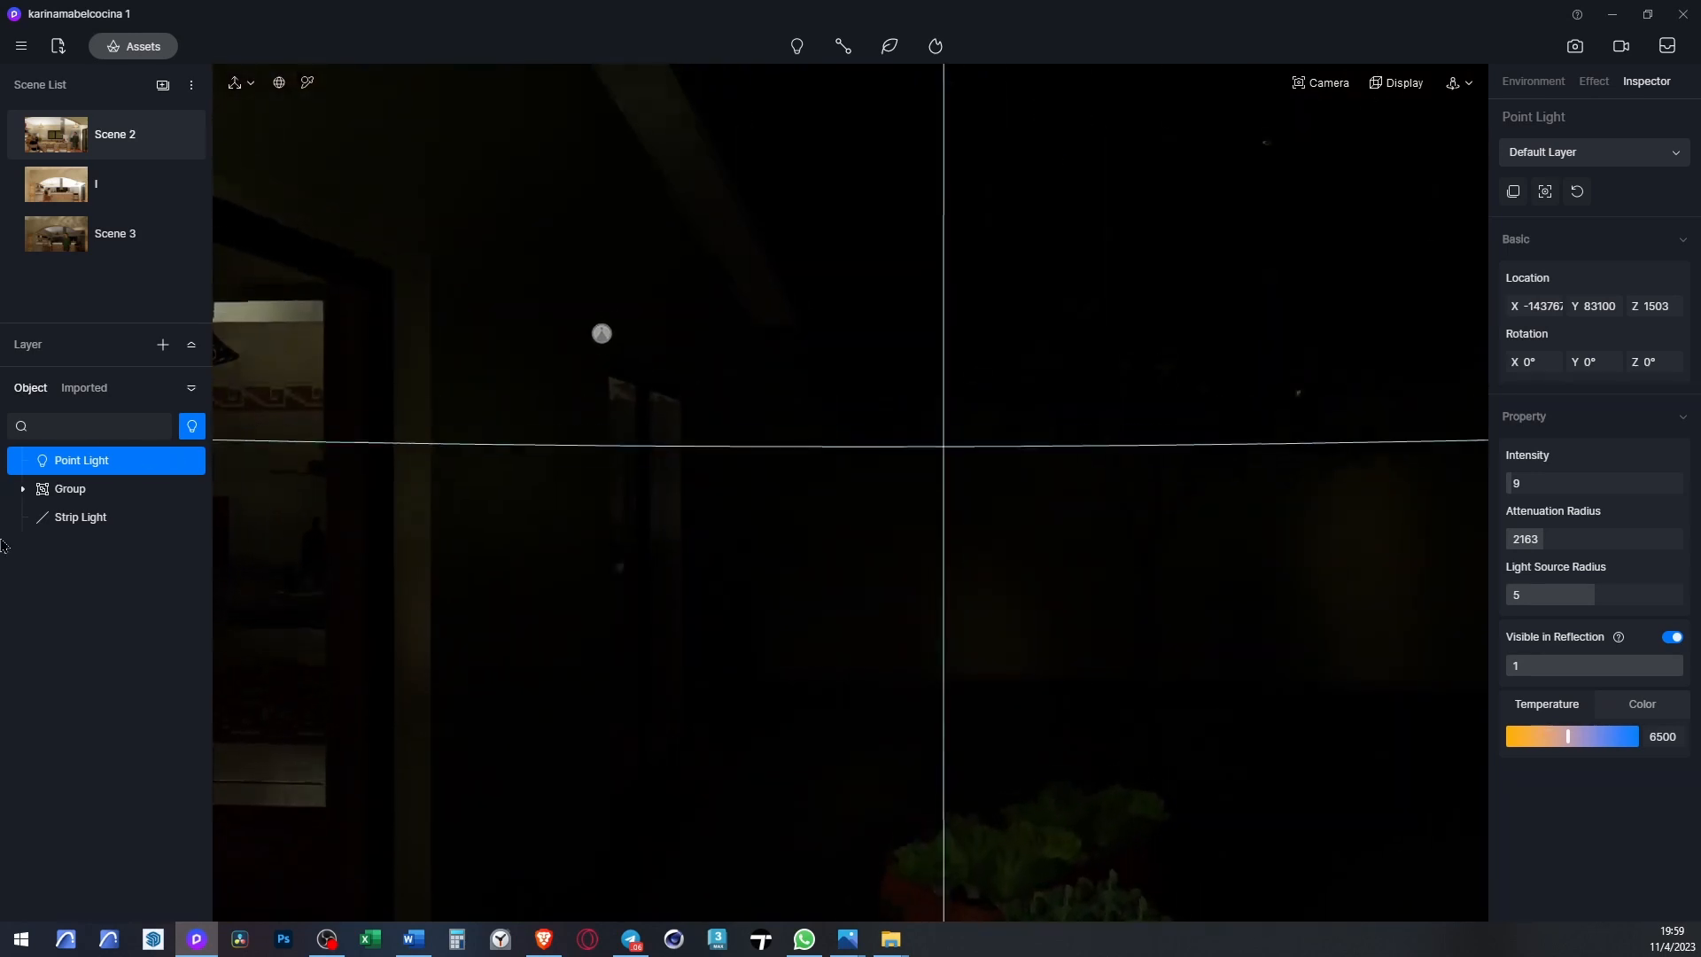
{"action": "scroll", "coordinate": [744, 406], "scroll_direction": "down", "scroll_amount": 5}
{"action": "scroll", "coordinate": [755, 383], "scroll_direction": "down", "scroll_amount": 3}
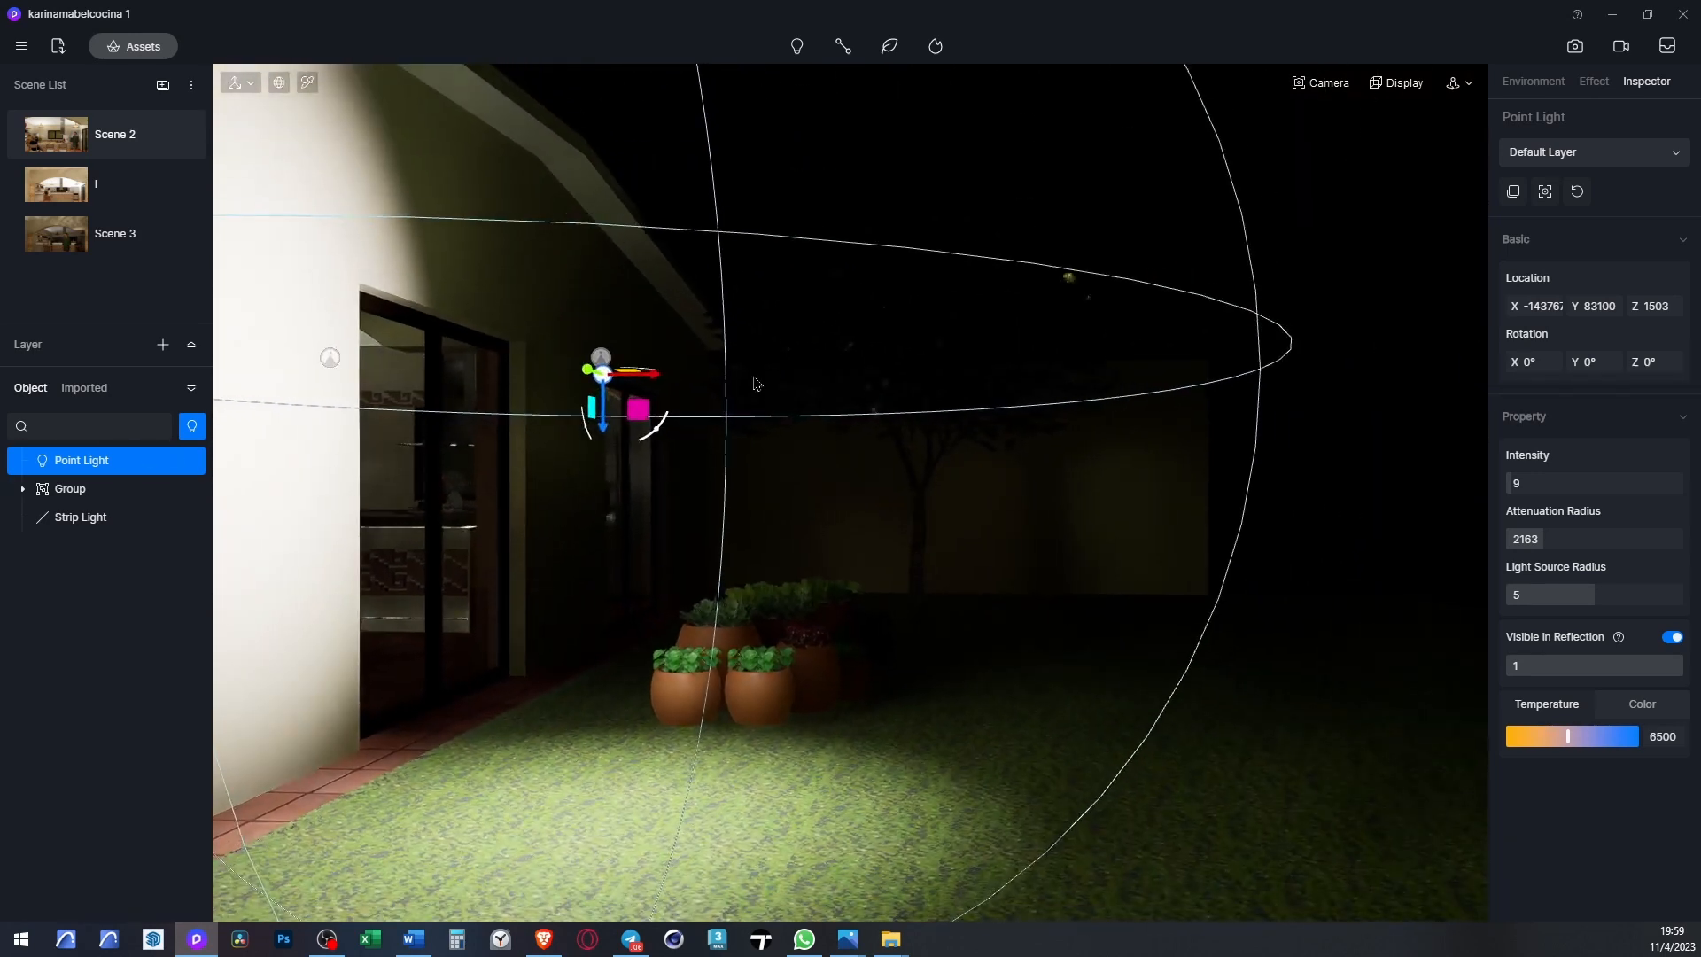
{"action": "scroll", "coordinate": [808, 443], "scroll_direction": "down", "scroll_amount": 3}
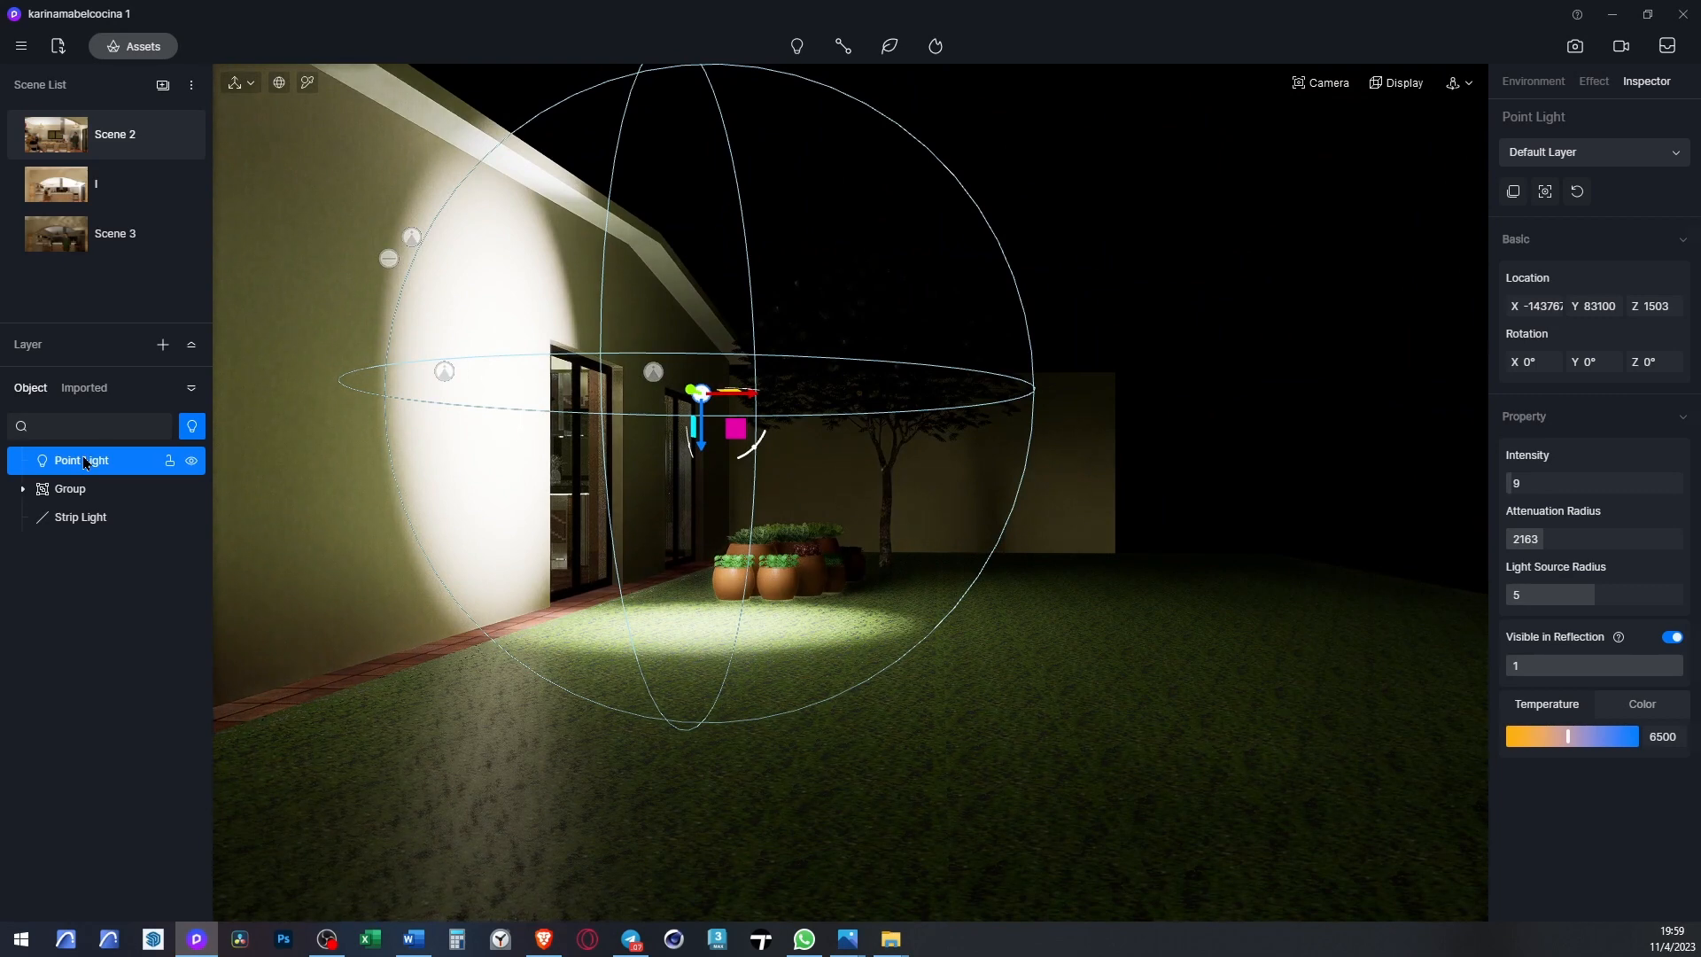
{"action": "key", "text": "Delete"}
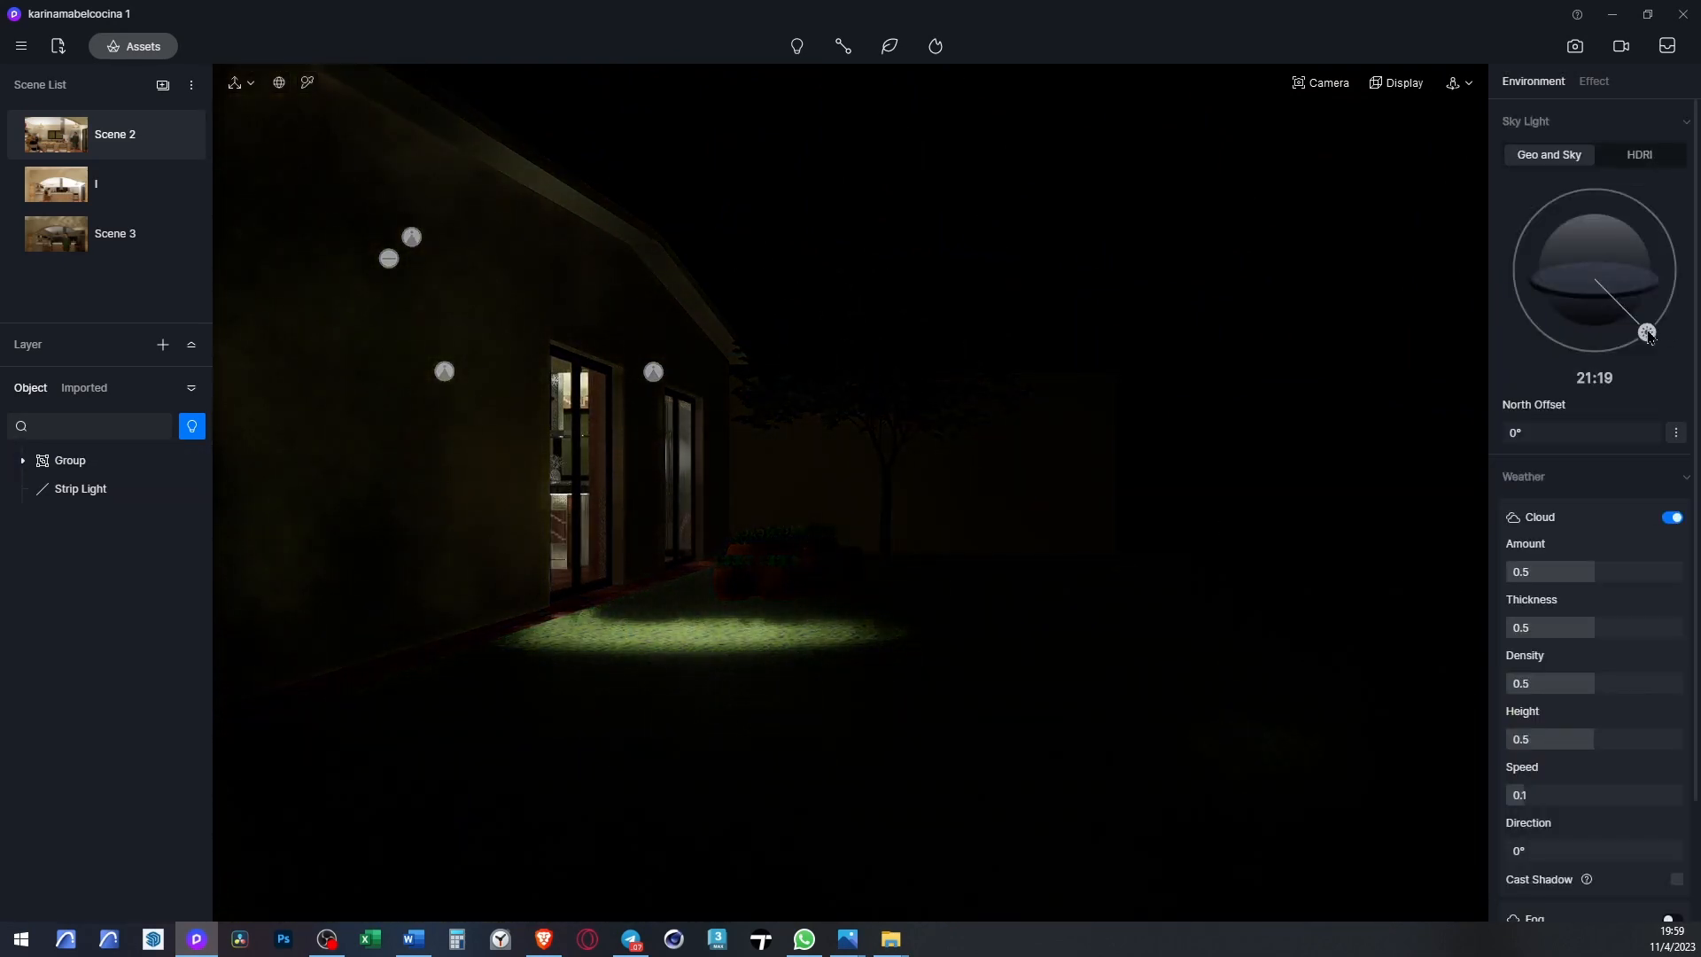
- Try several dusk times for the sky in the exterior view and set the time of day to 18:35
{"action": "left_click_drag", "start_coordinate": [1652, 333], "coordinate": [1664, 313]}
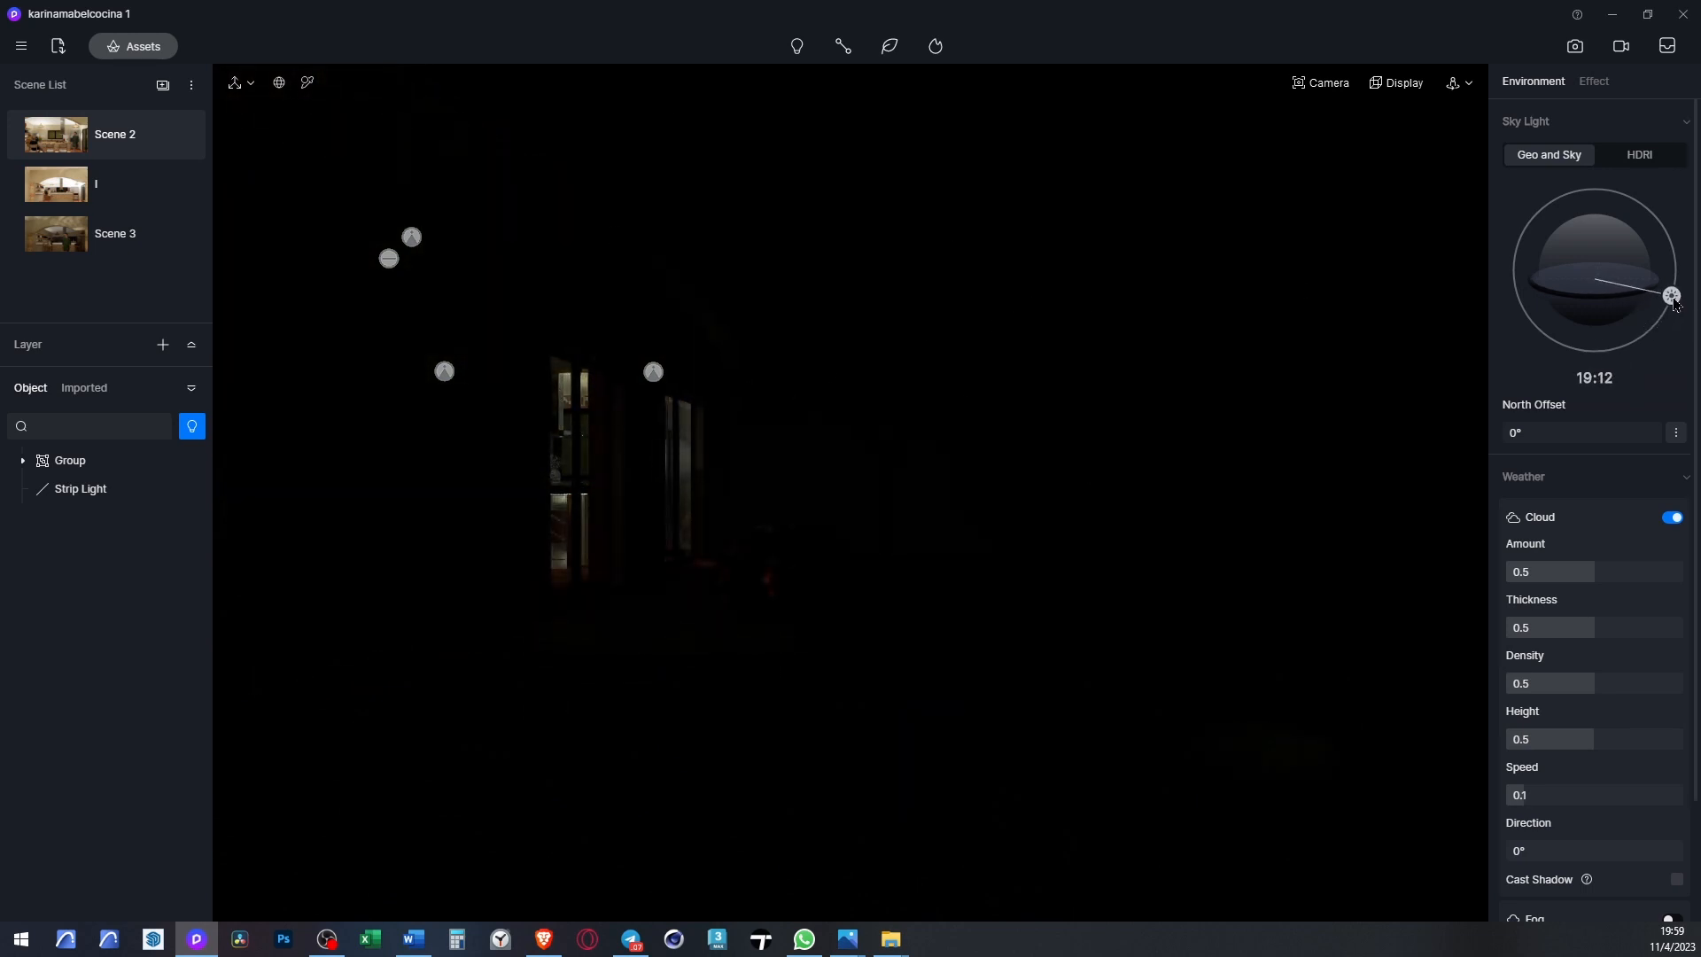
{"action": "left_click_drag", "start_coordinate": [1677, 295], "coordinate": [1675, 297]}
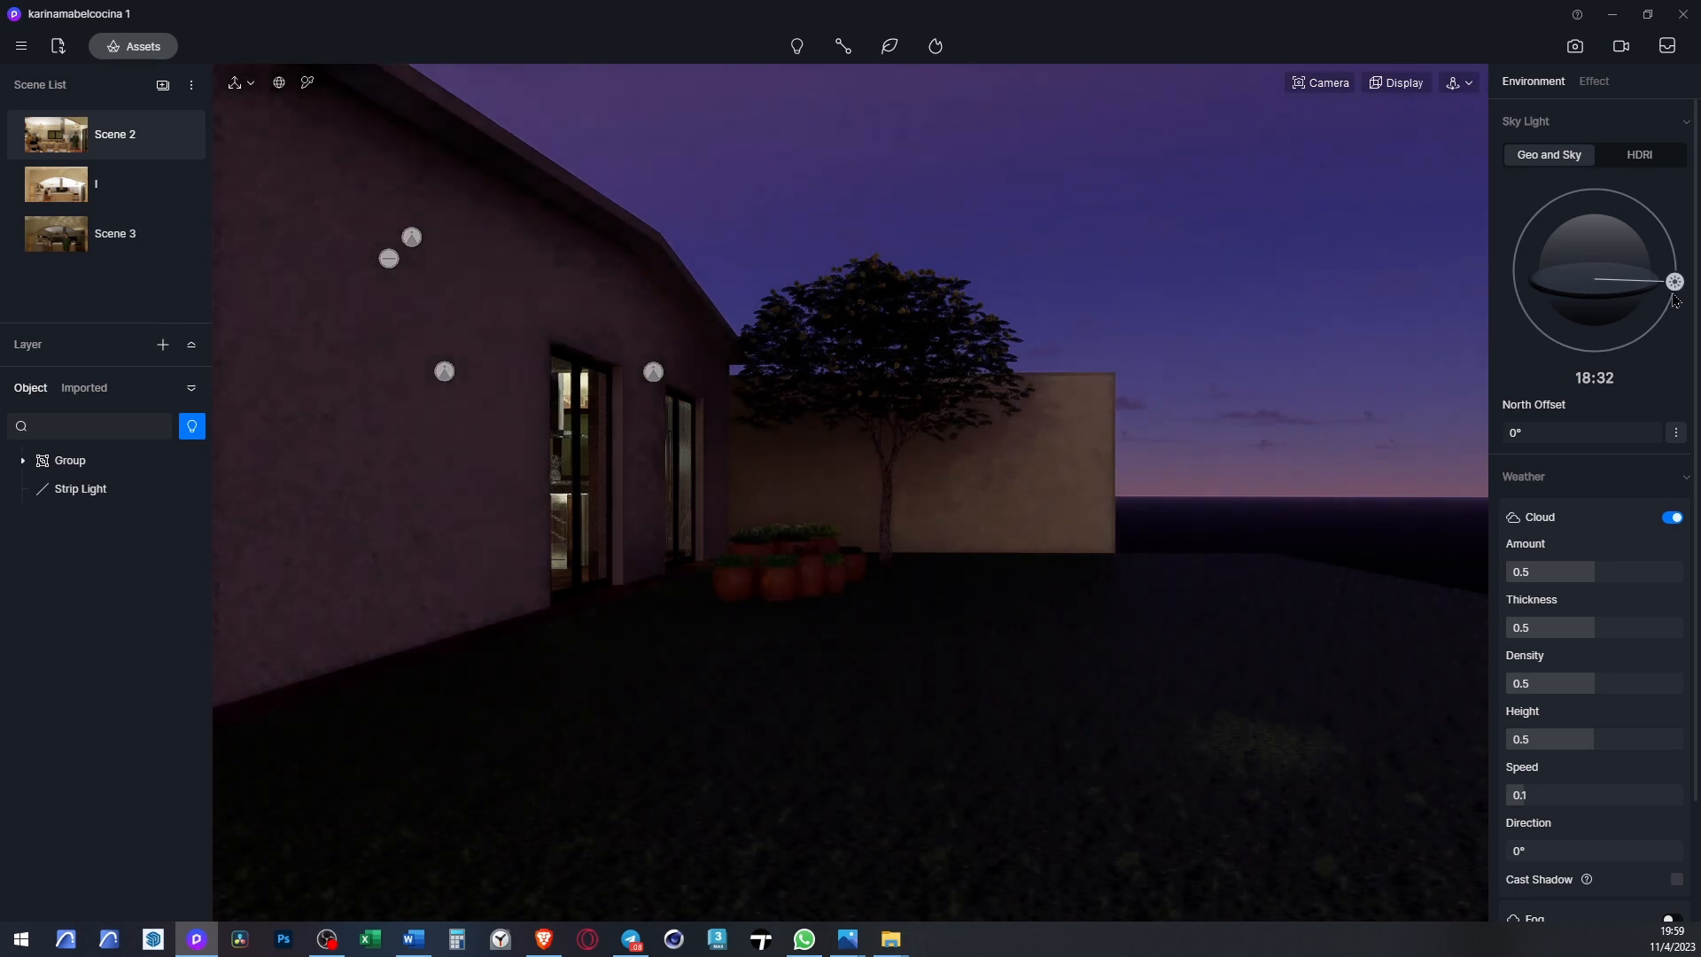
{"action": "double_click", "coordinate": [1608, 379]}
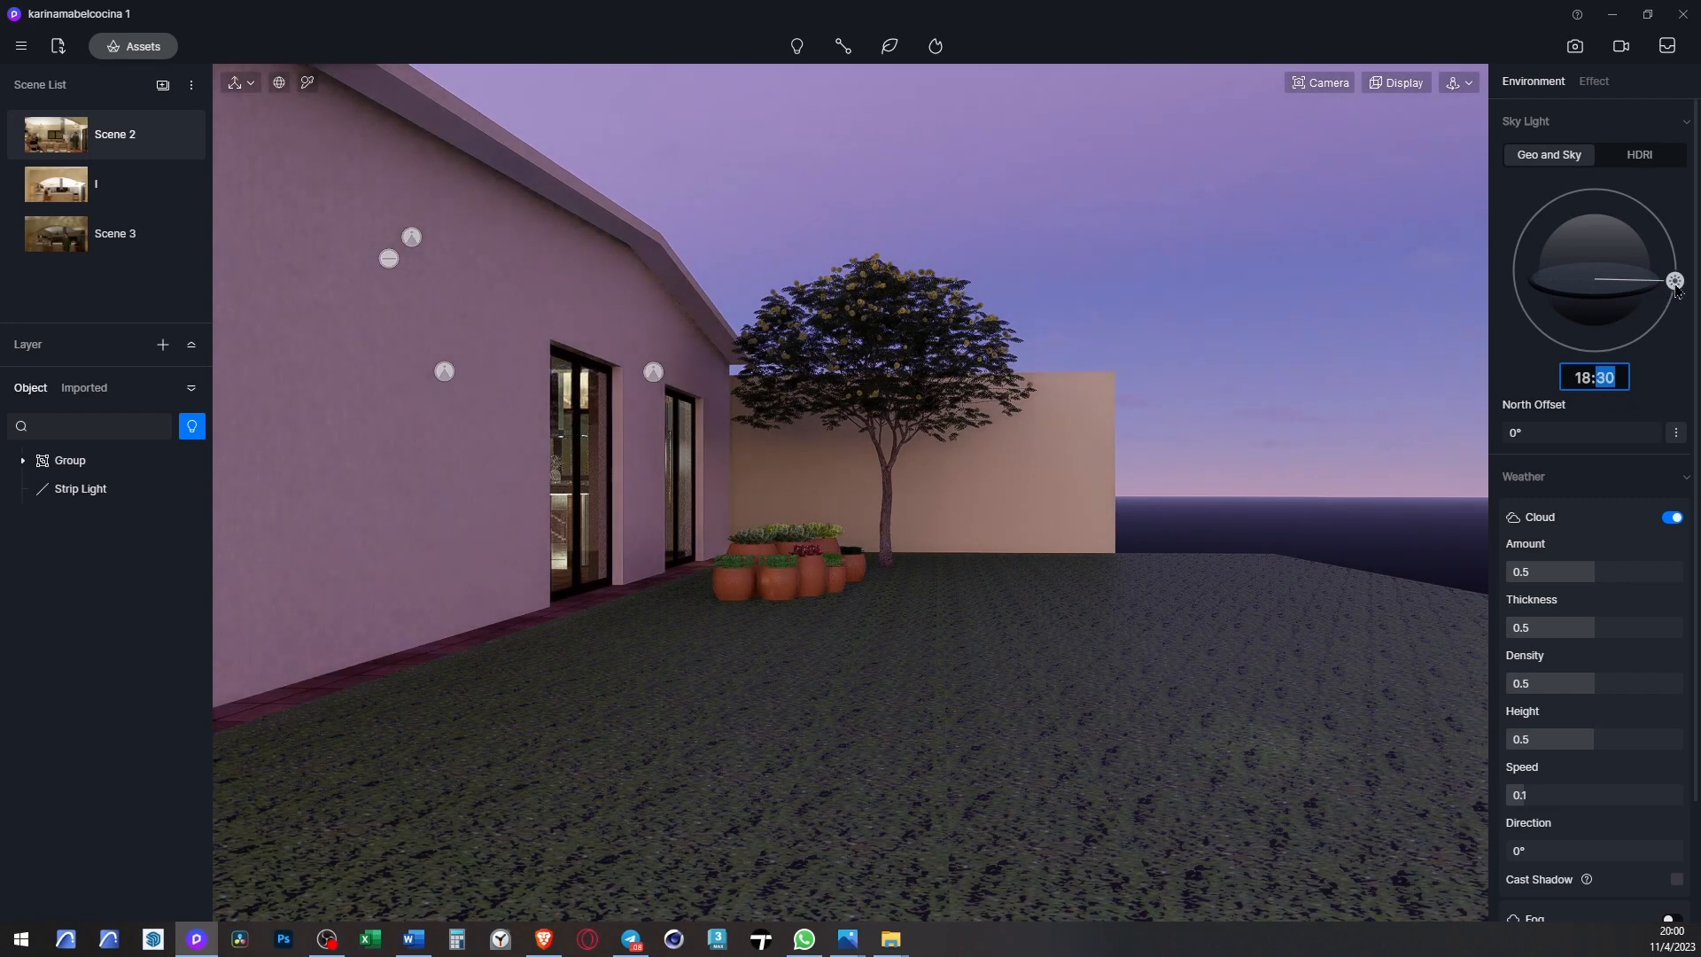
{"action": "left_click_drag", "start_coordinate": [1677, 289], "coordinate": [1680, 294]}
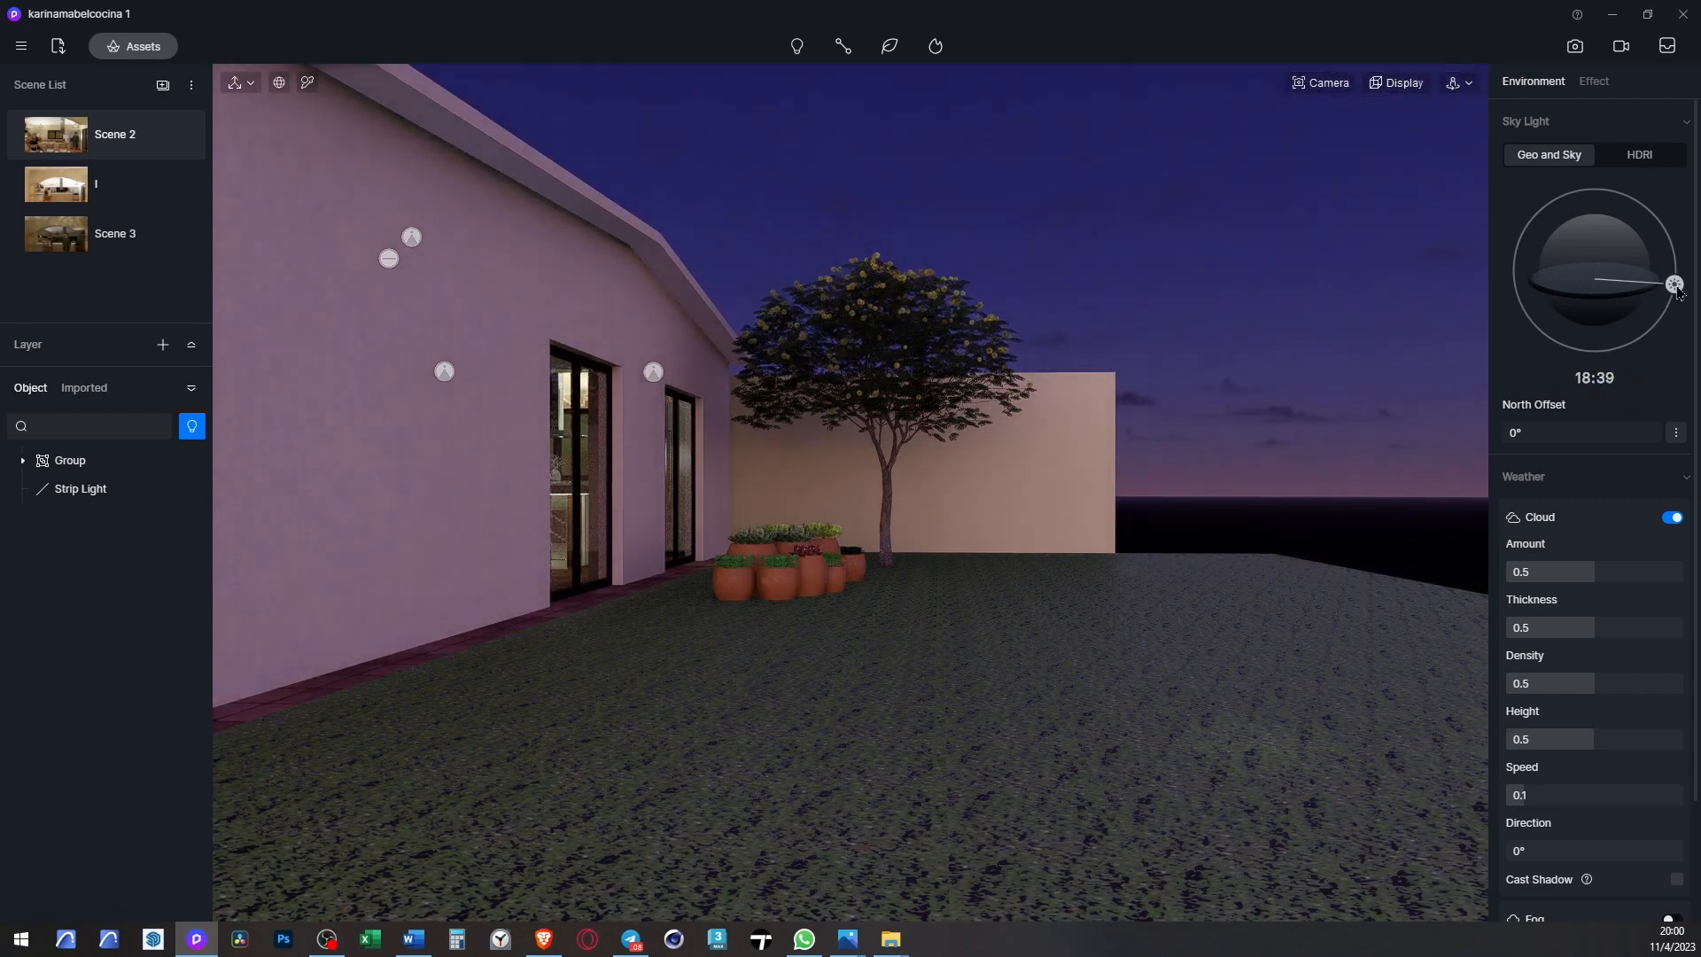
{"action": "left_click", "coordinate": [1616, 385]}
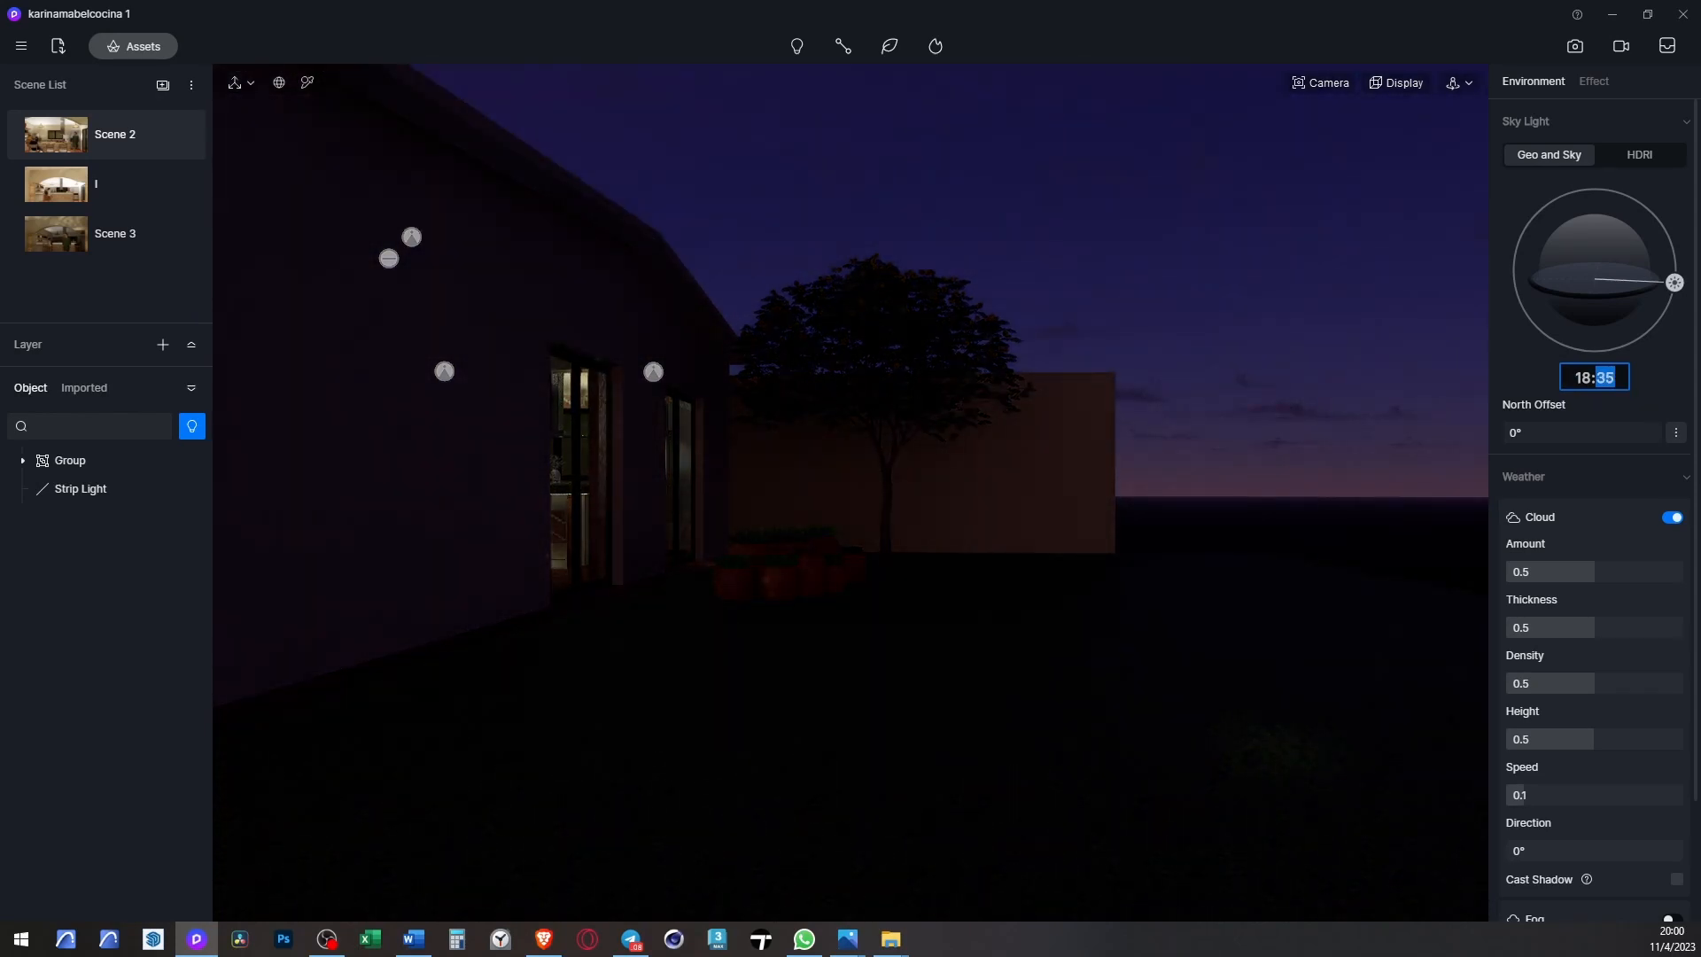
{"action": "left_click", "coordinate": [1682, 382]}
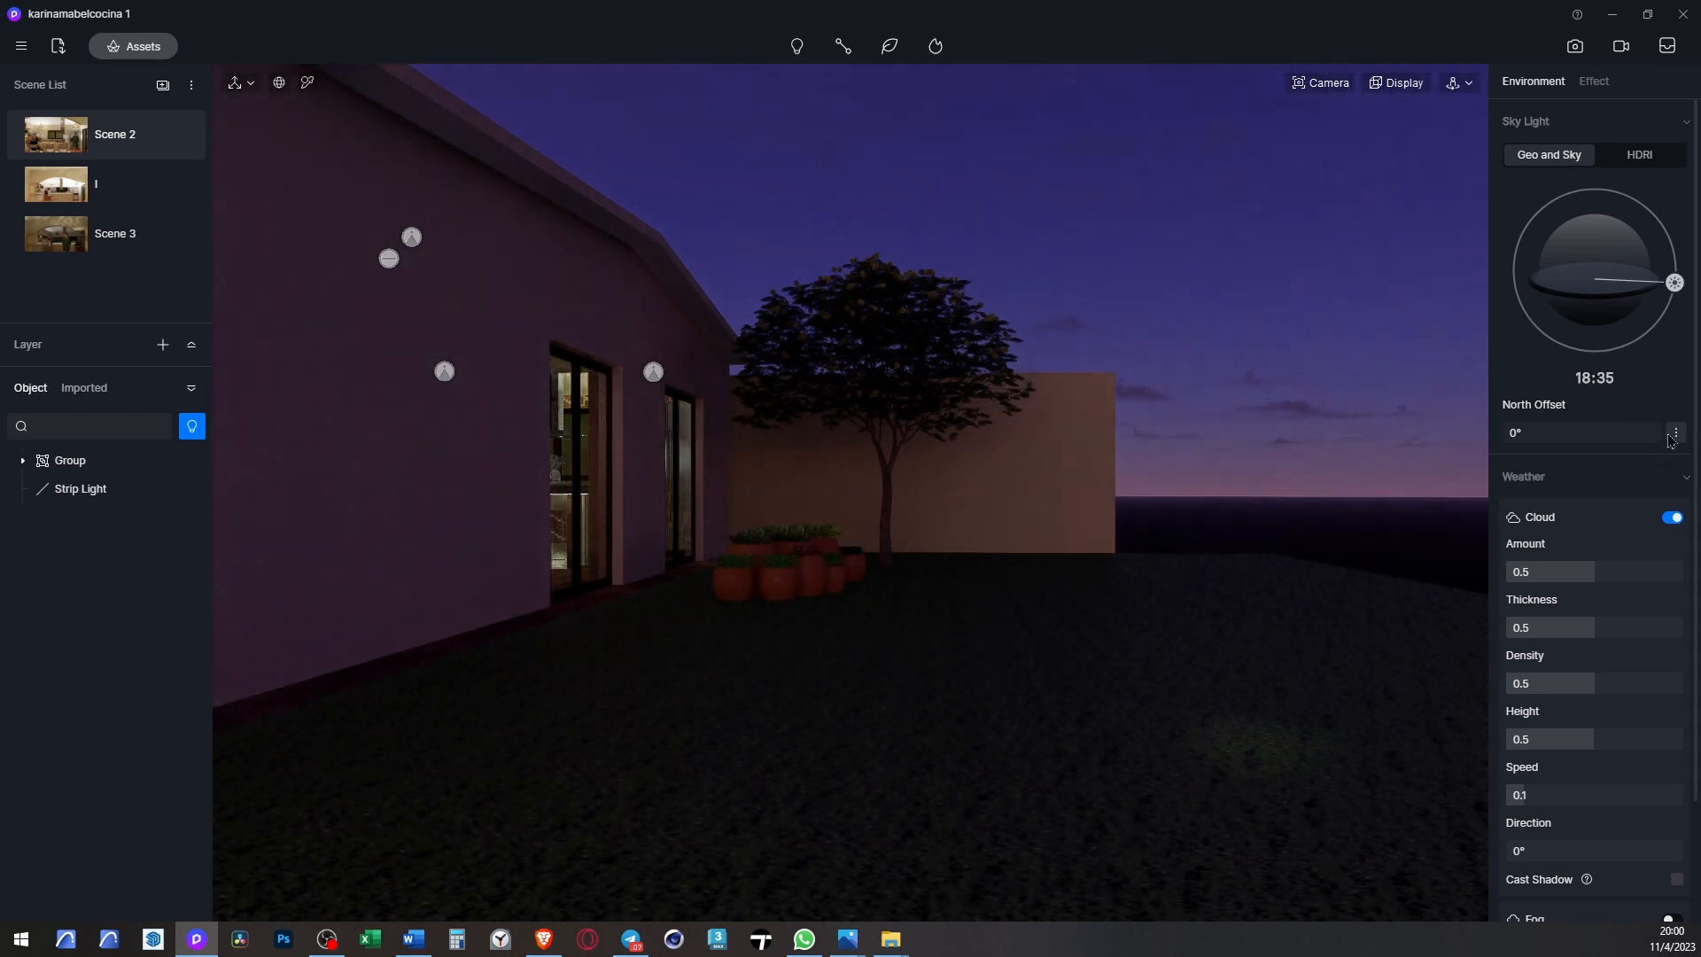
- Expand the detailed sun settings, recall Scene 2 with its time of day set to 18:35, and save it as a new scene
{"action": "left_click", "coordinate": [1675, 434]}
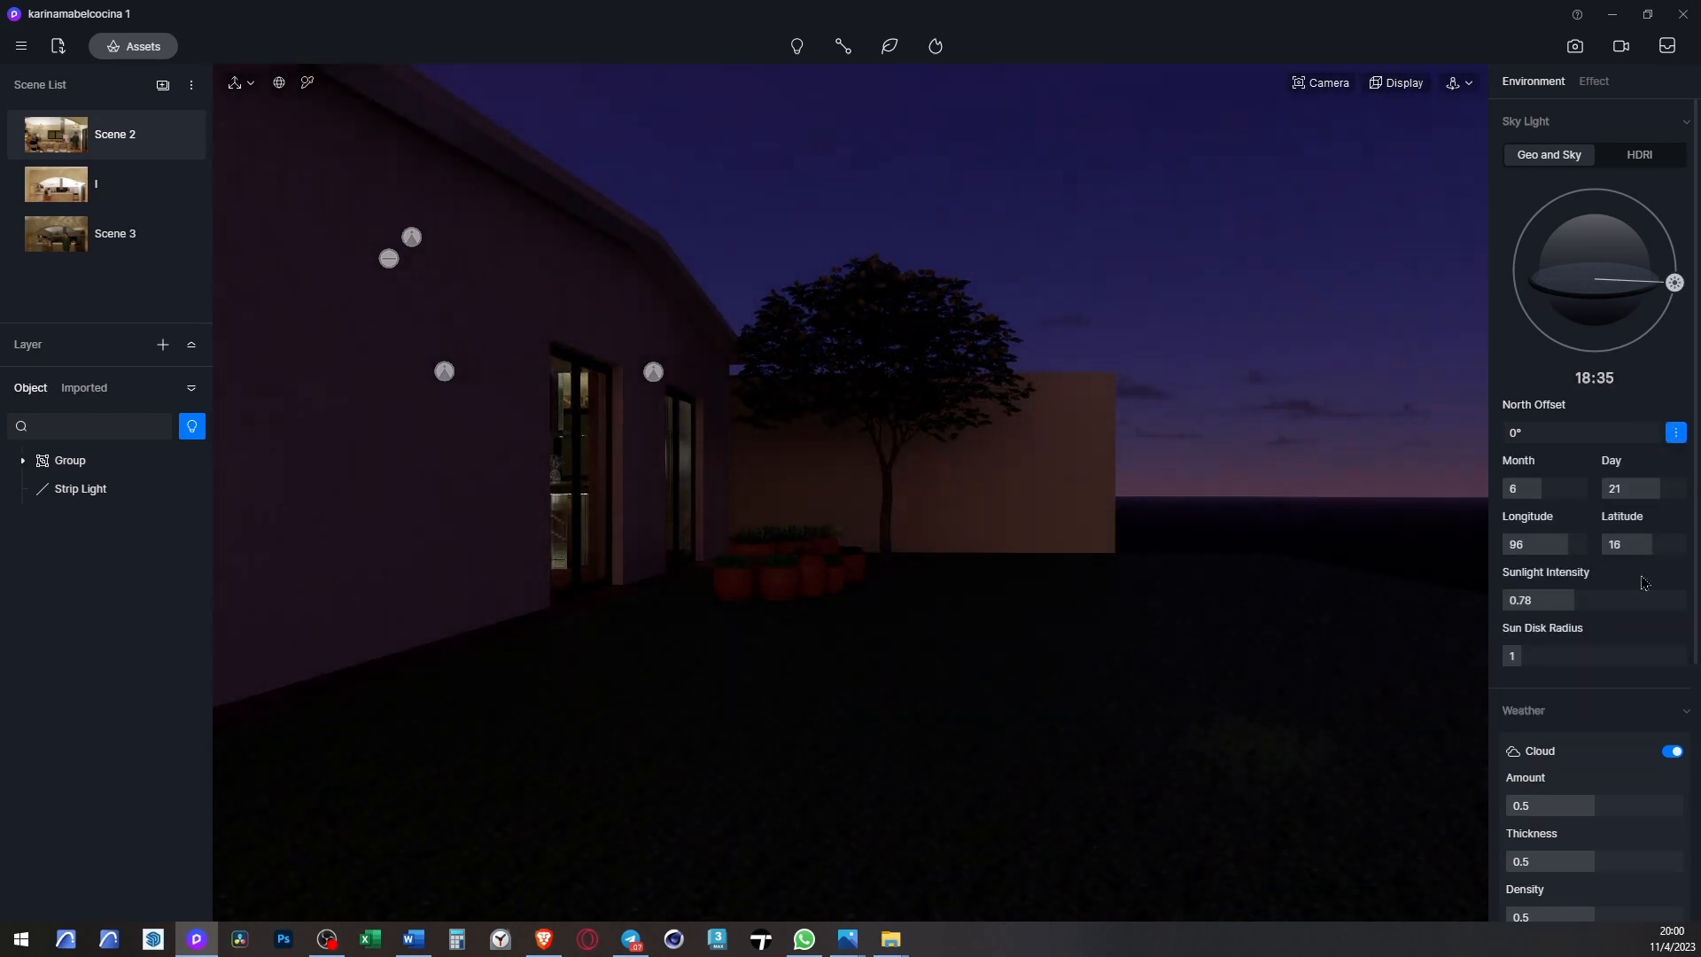
{"action": "left_click", "coordinate": [124, 144]}
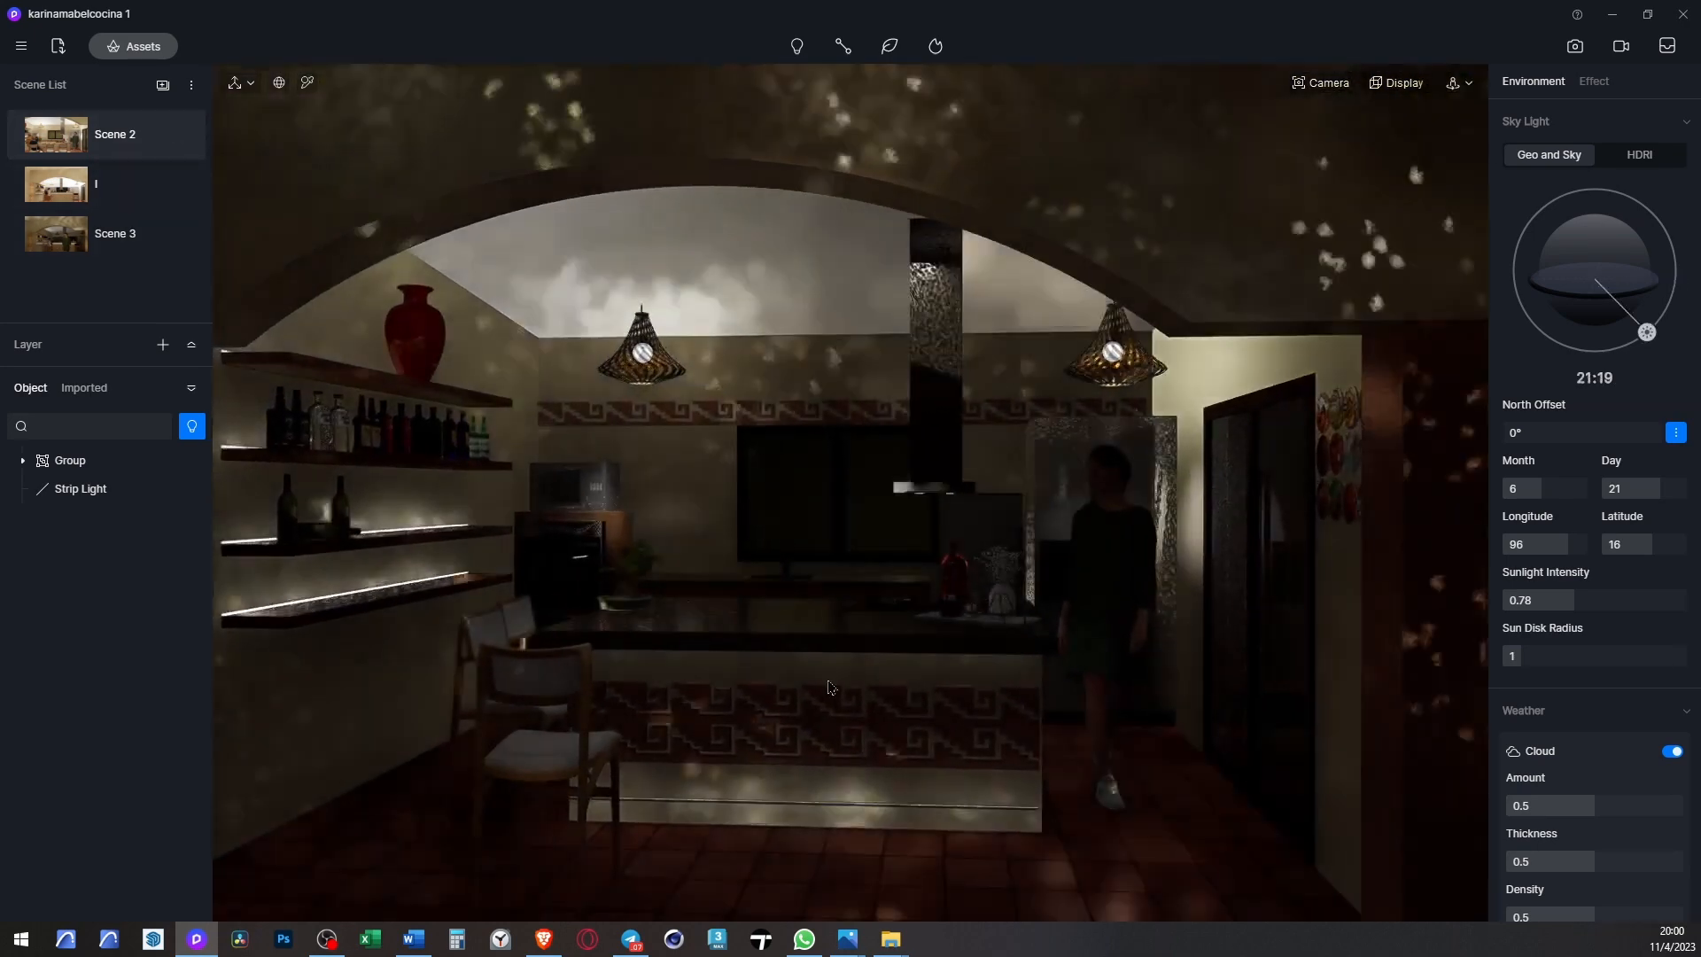
{"action": "double_click", "coordinate": [1593, 378]}
{"action": "type", "text": "18:"}
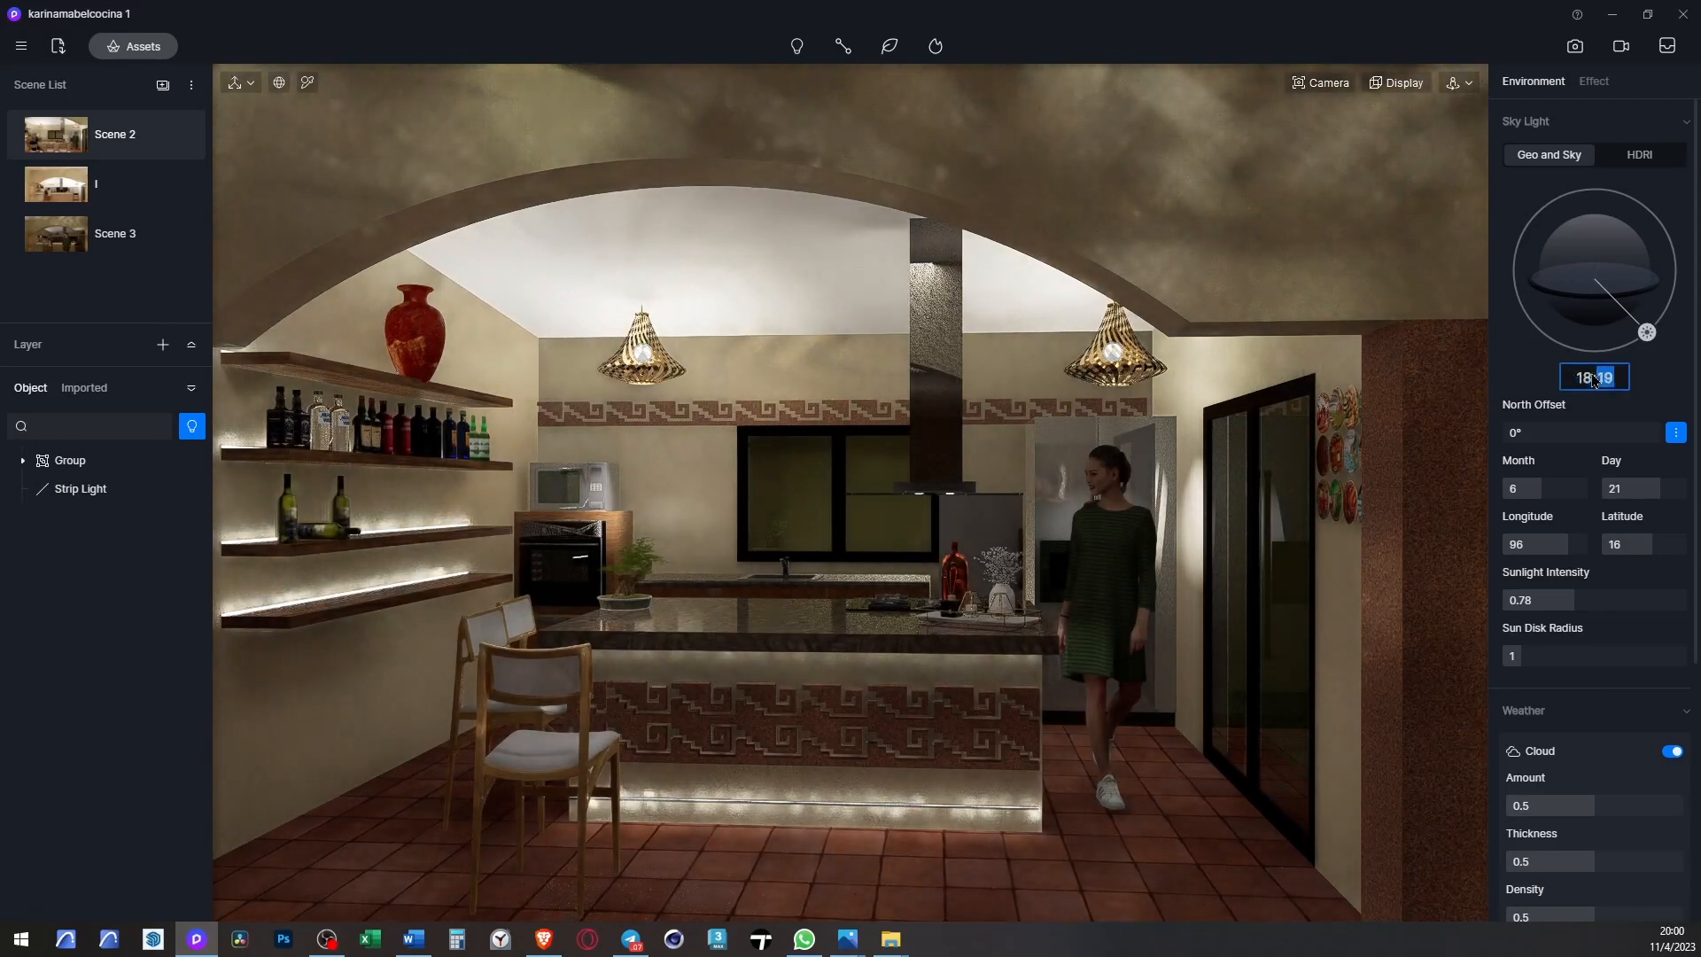
{"action": "type", "text": "35"}
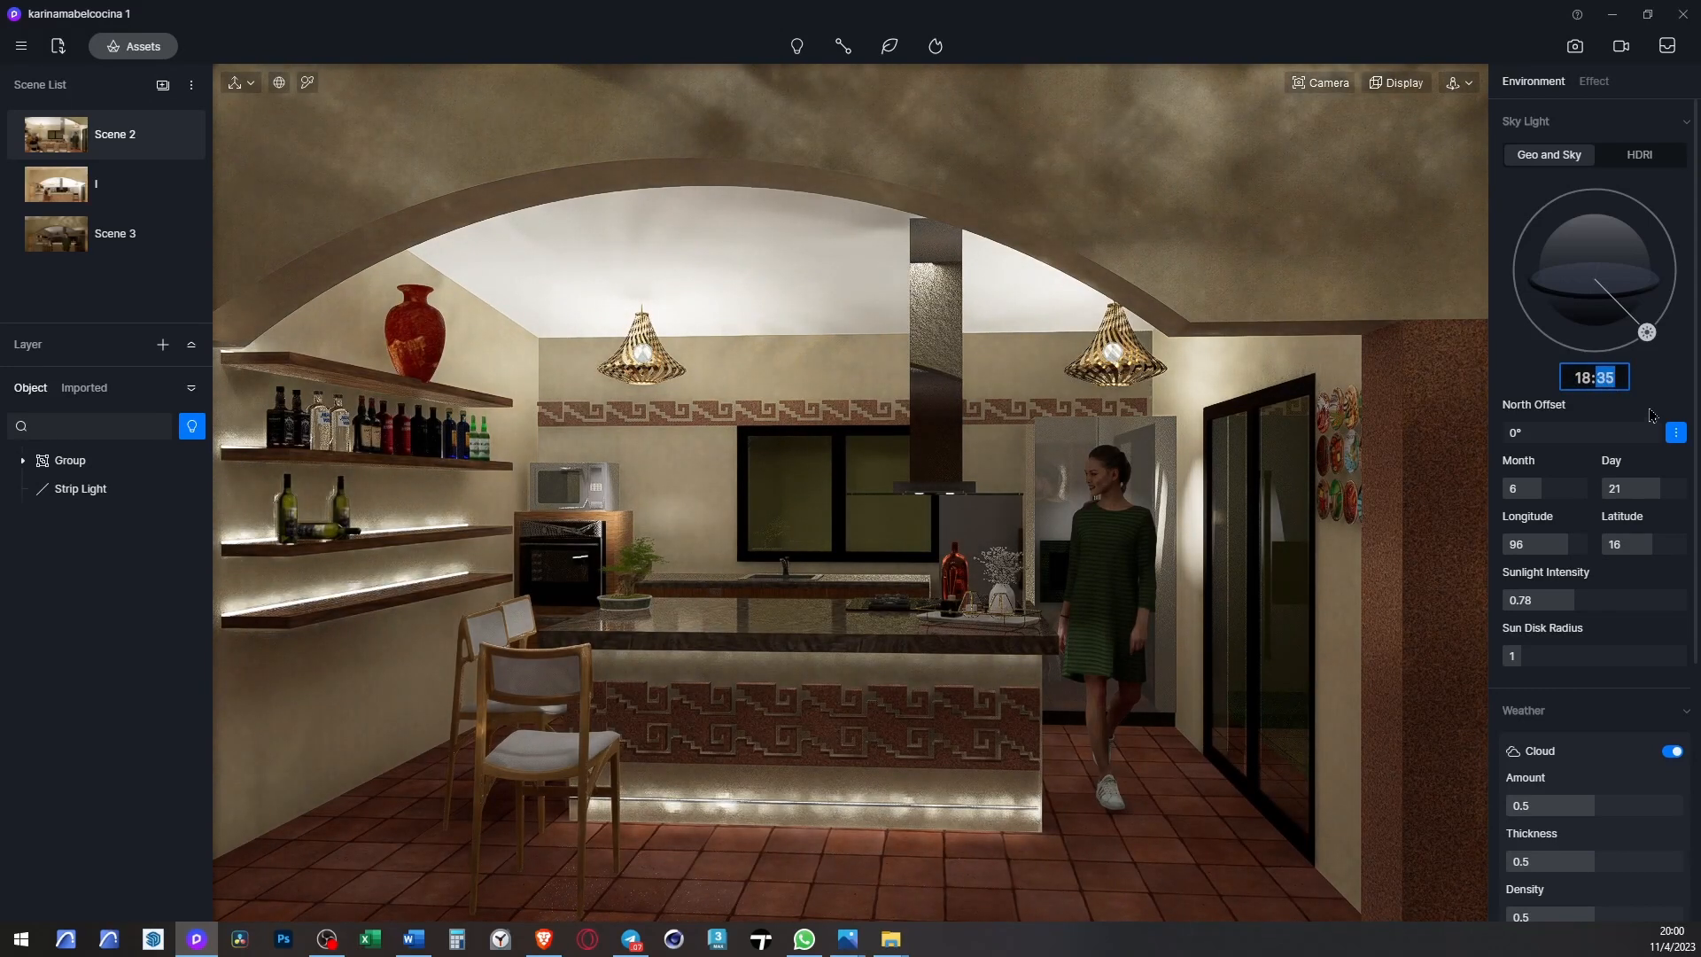
{"action": "left_click", "coordinate": [163, 85]}
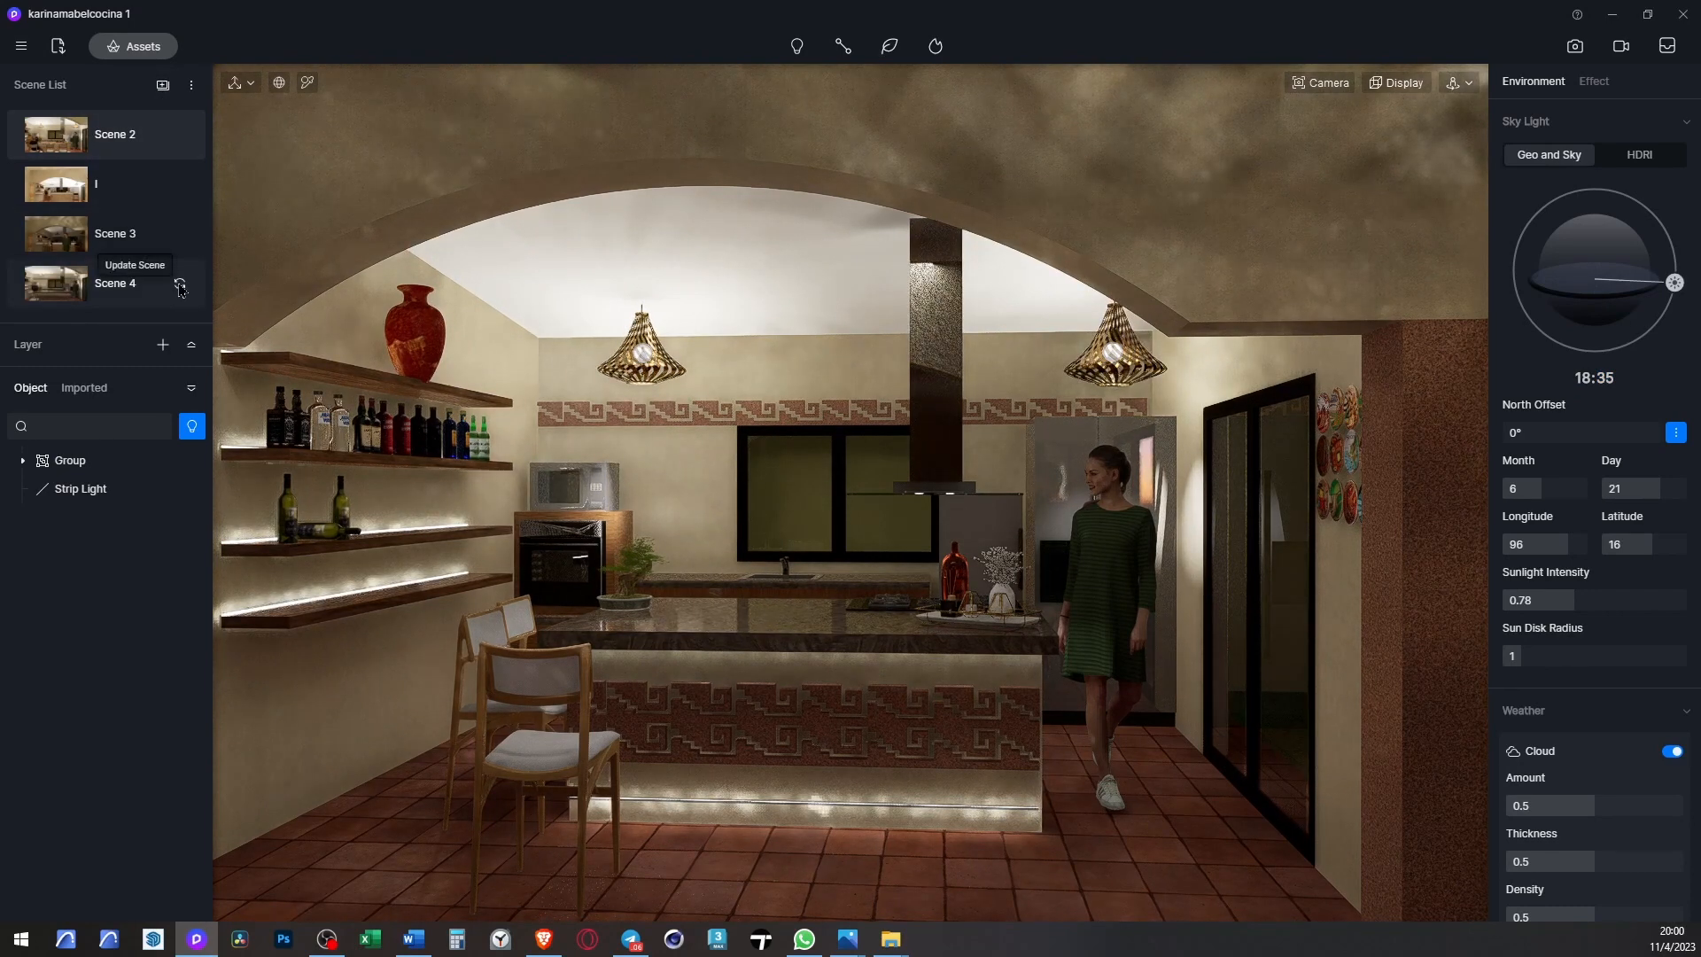
- Set the sunlight intensity to 1 and raise the sun disk radius to 5.8
{"action": "scroll", "coordinate": [1639, 505], "scroll_direction": "down", "scroll_amount": 4}
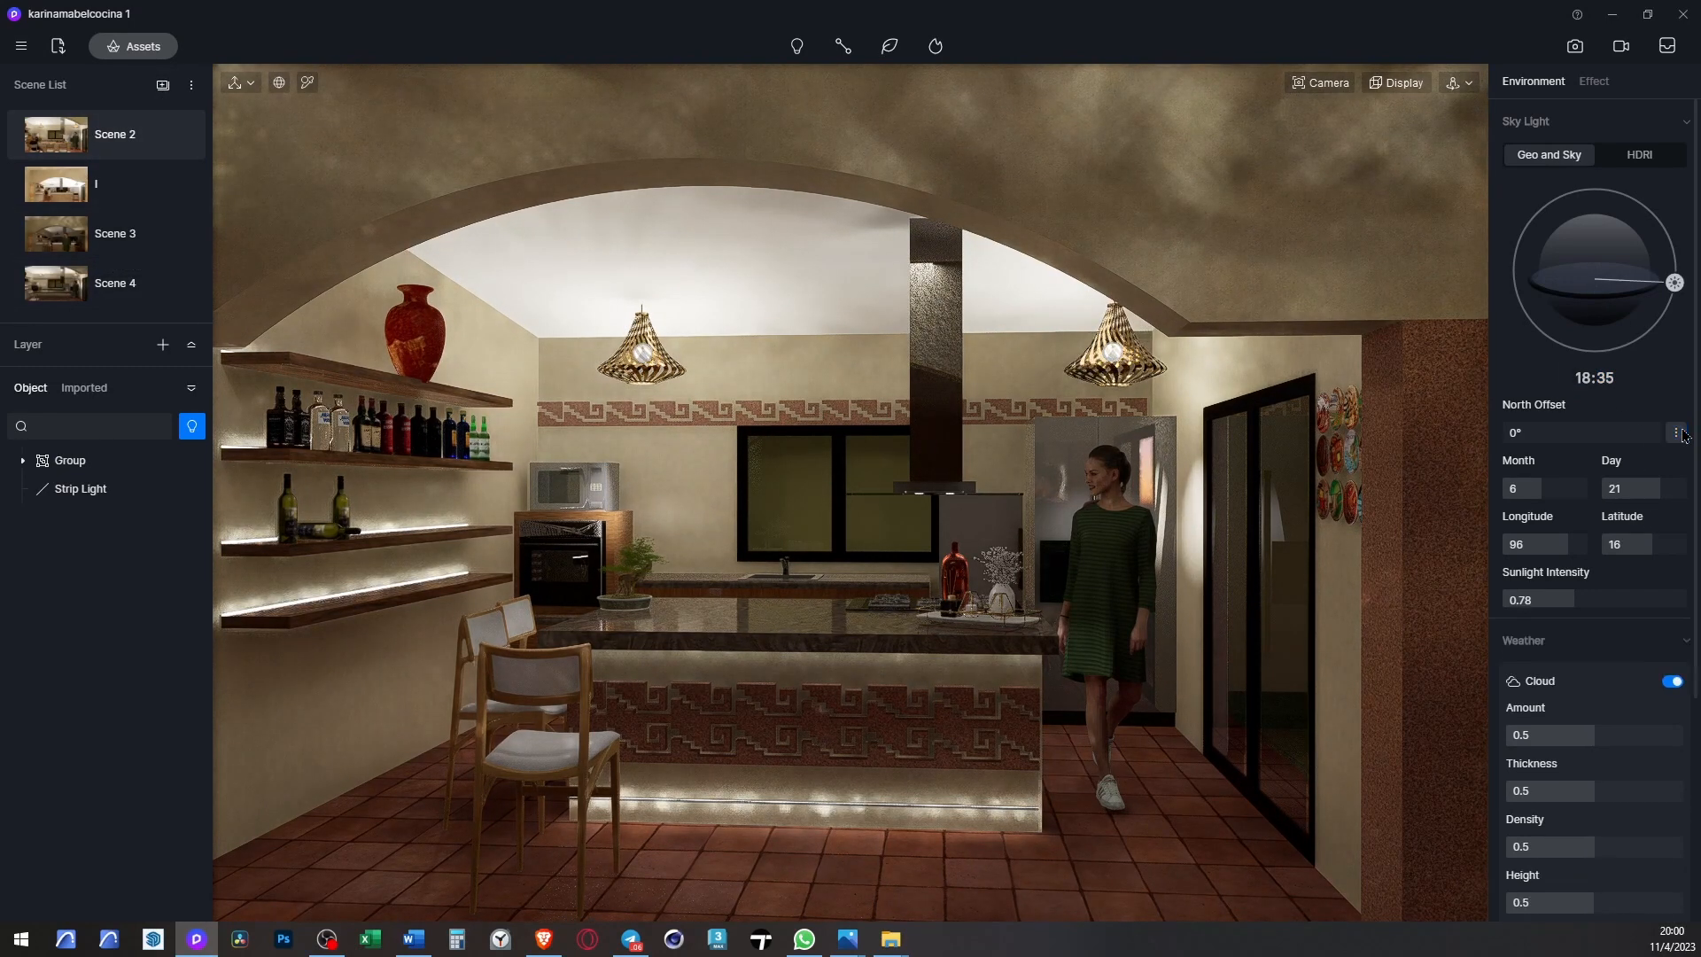
{"action": "scroll", "coordinate": [1620, 470], "scroll_direction": "up", "scroll_amount": 4}
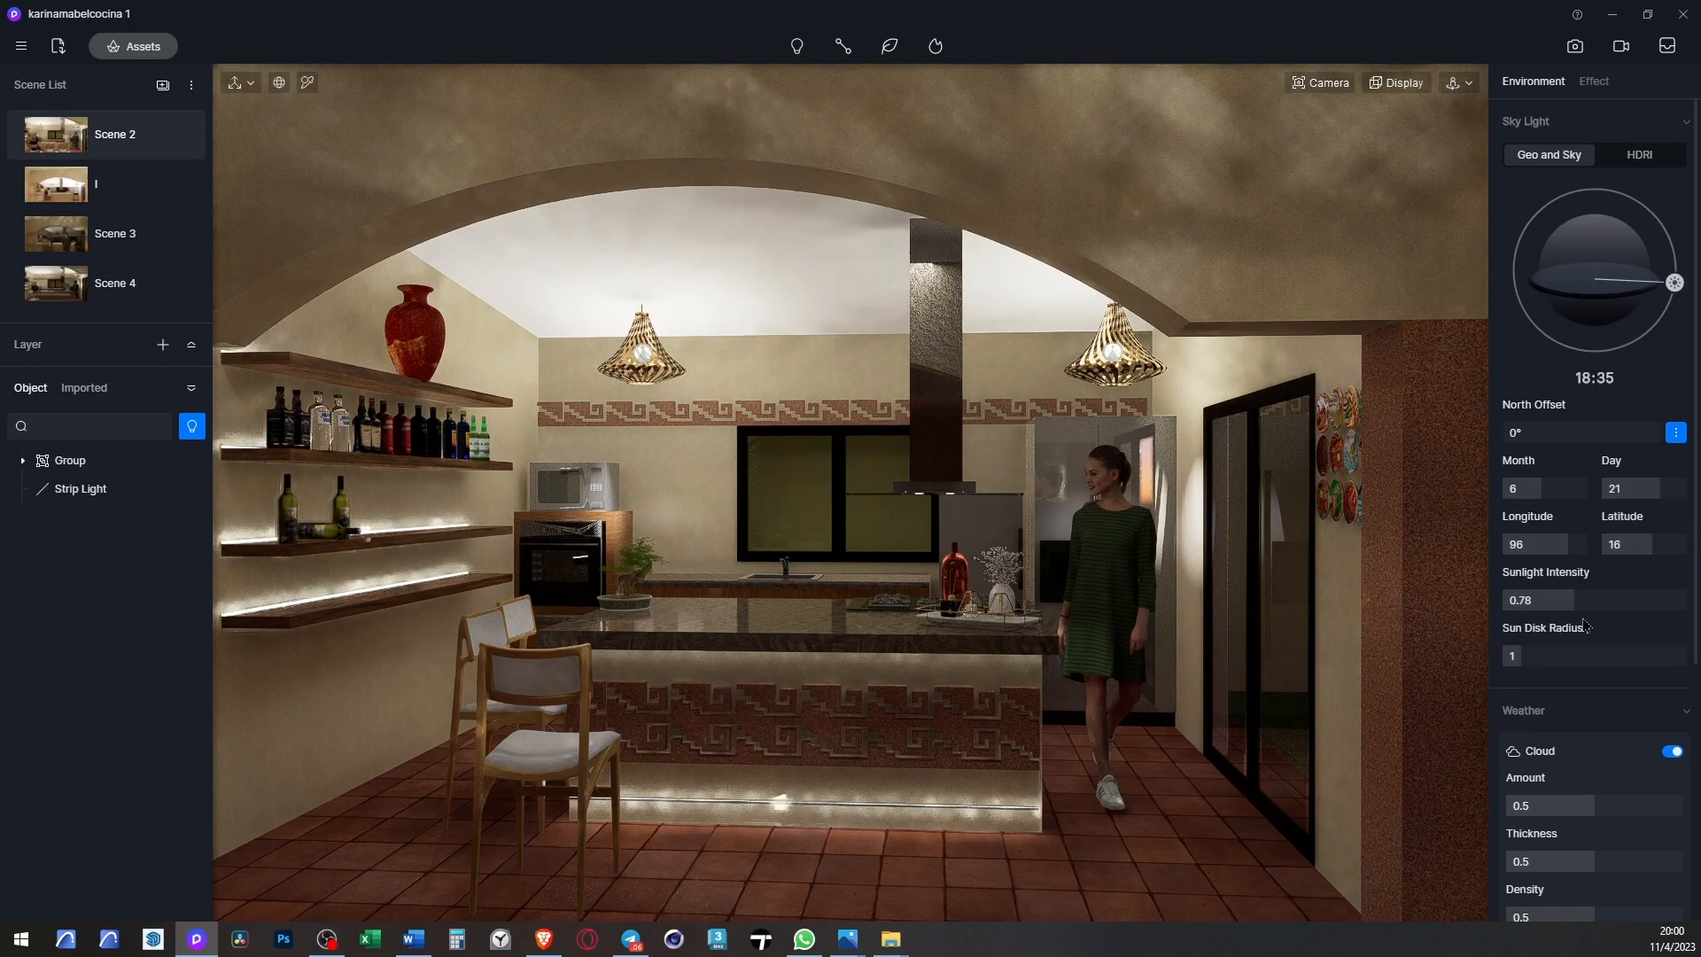
{"action": "left_click", "coordinate": [1684, 598]}
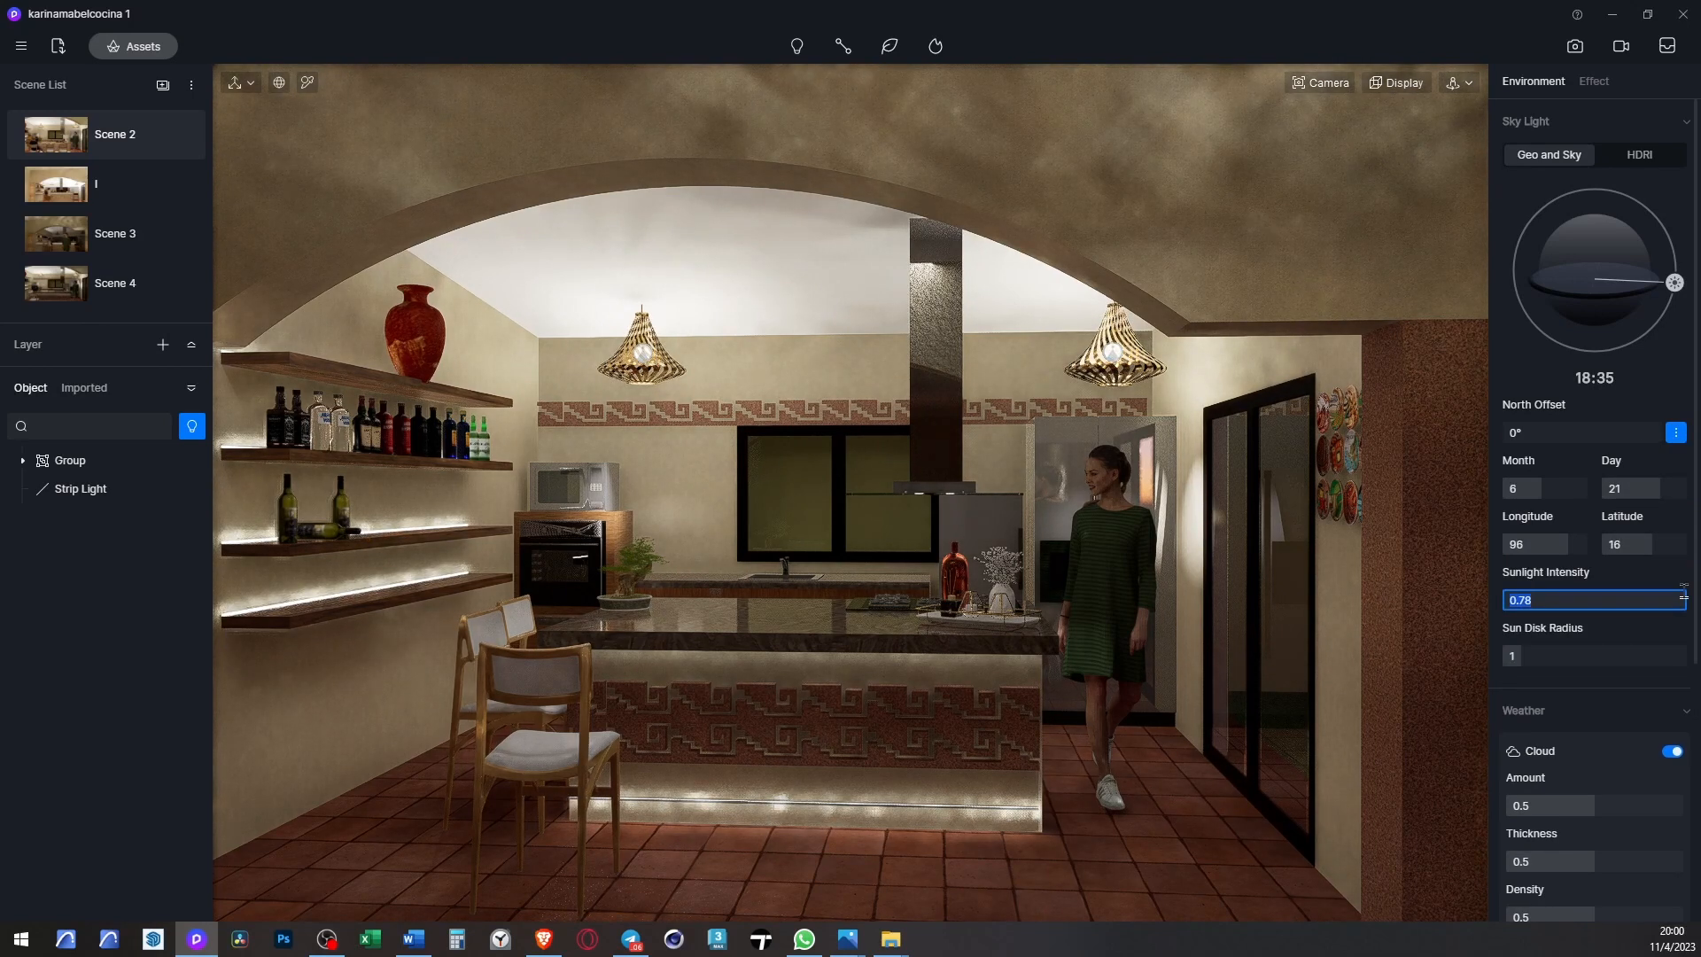
{"action": "type", "text": "1"}
{"action": "key", "text": "Return"}
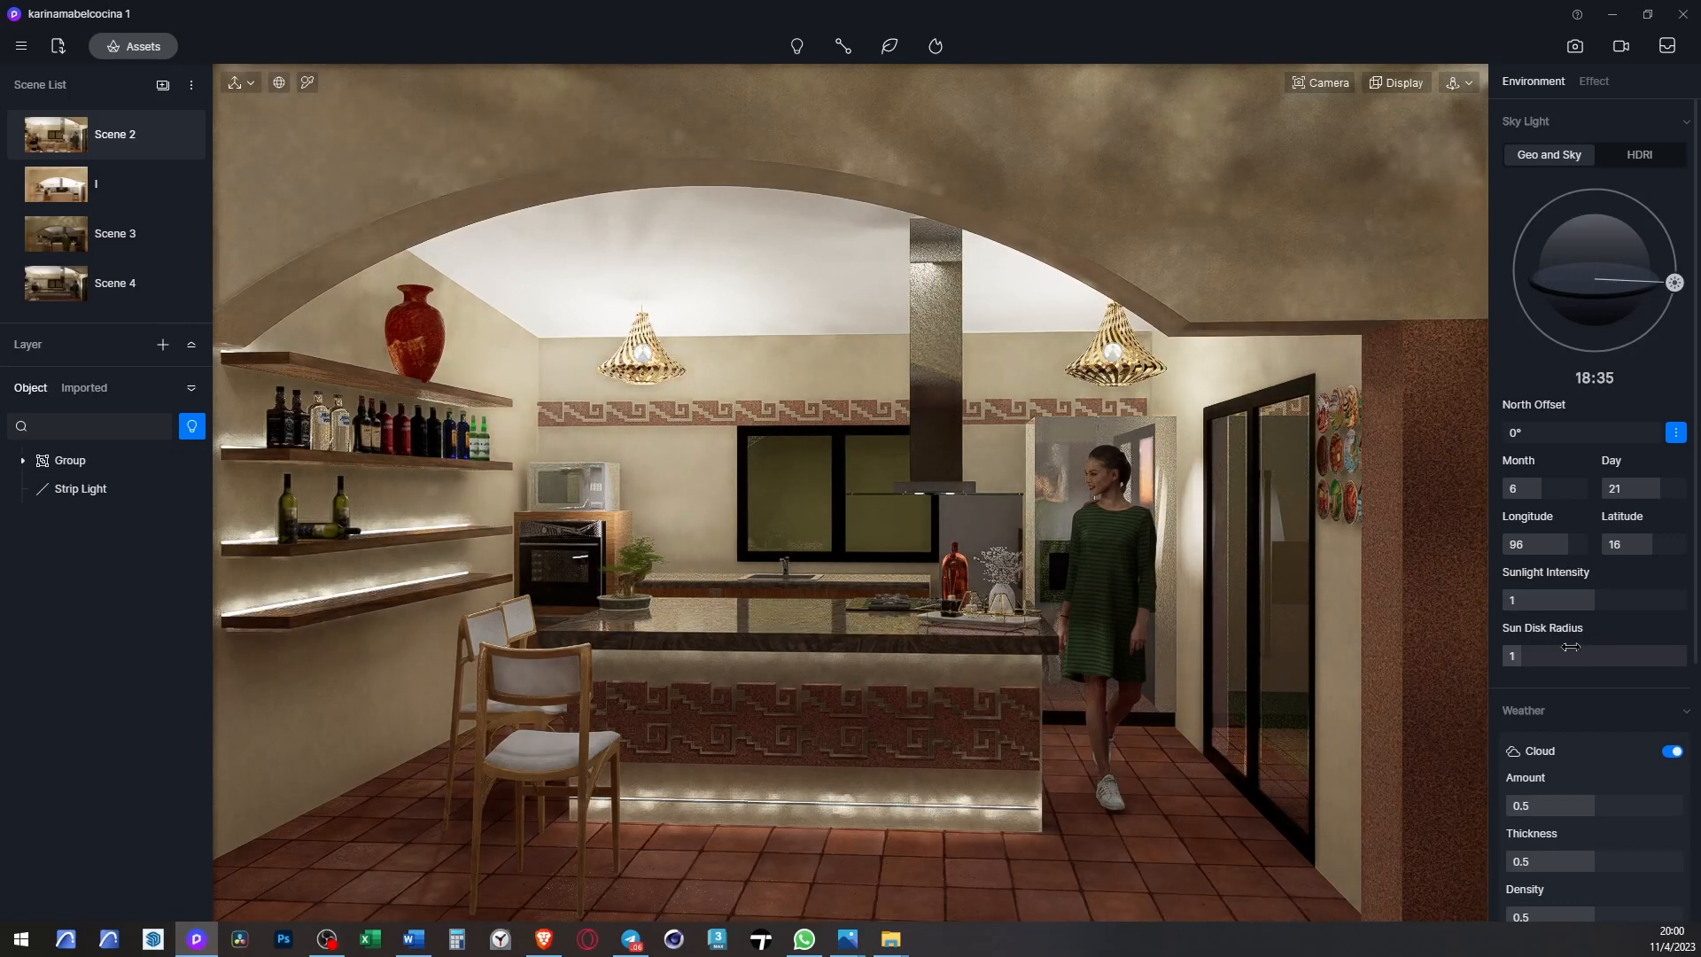
{"action": "left_click_drag", "start_coordinate": [1523, 657], "coordinate": [1611, 658]}
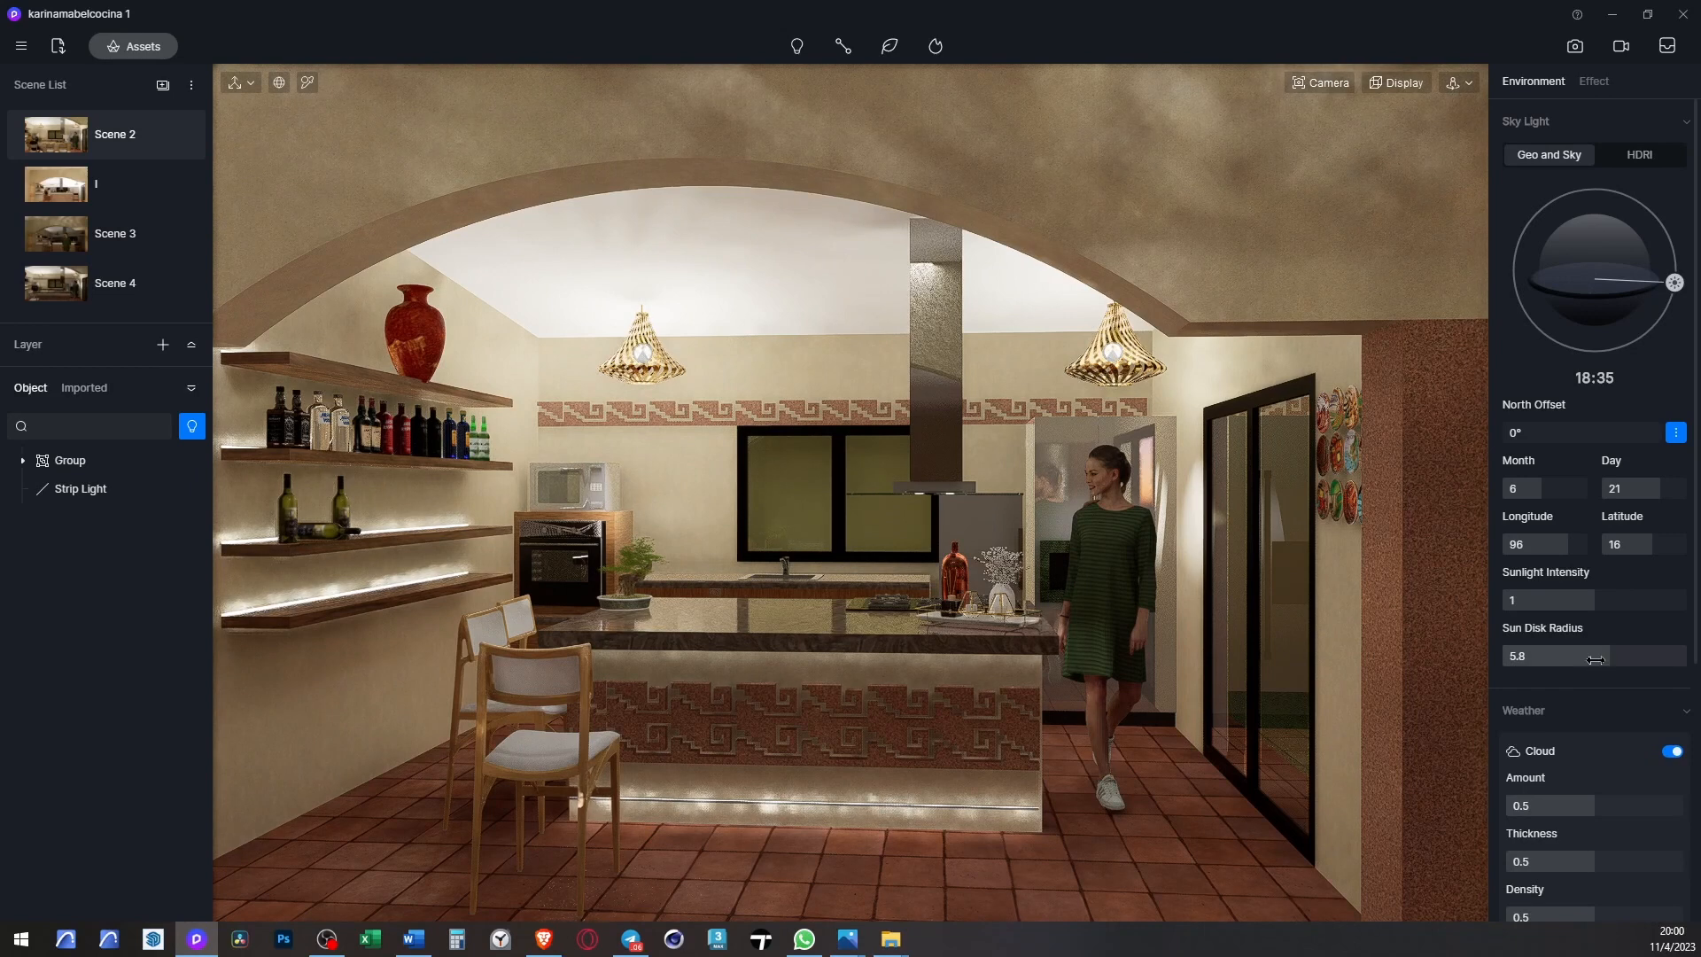
{"action": "left_click", "coordinate": [1572, 664]}
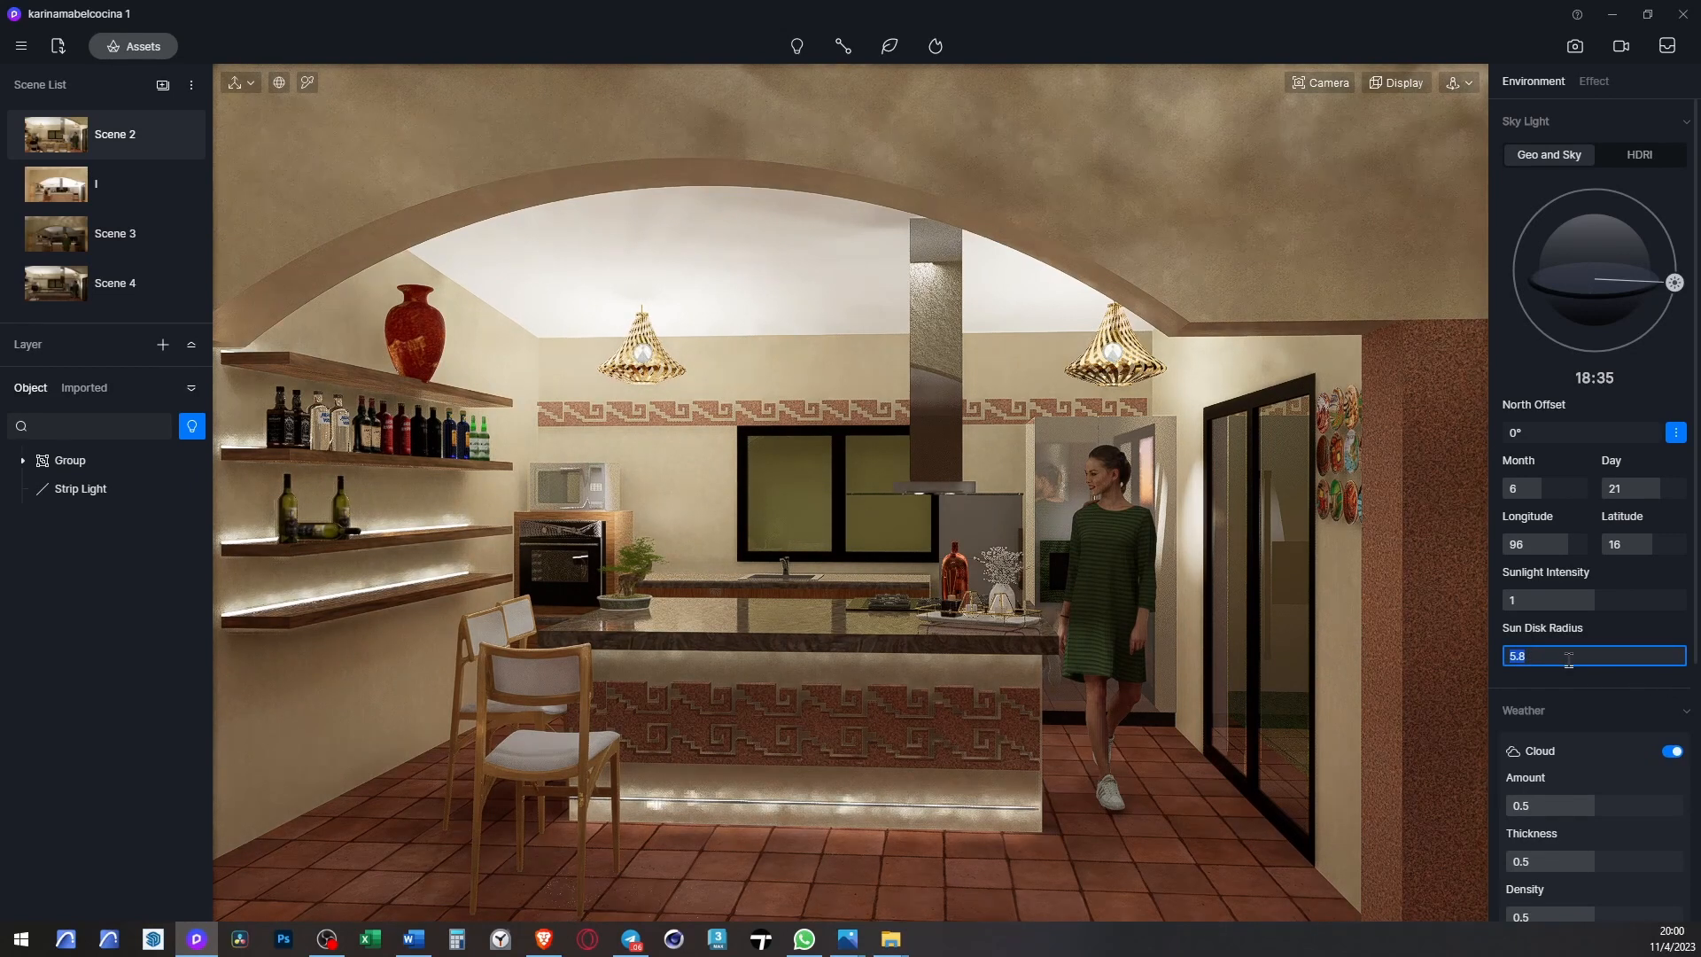
- Set the Sun Disk Radius to 5.1 and switch to Scene 4
{"action": "left_click", "coordinate": [1637, 634]}
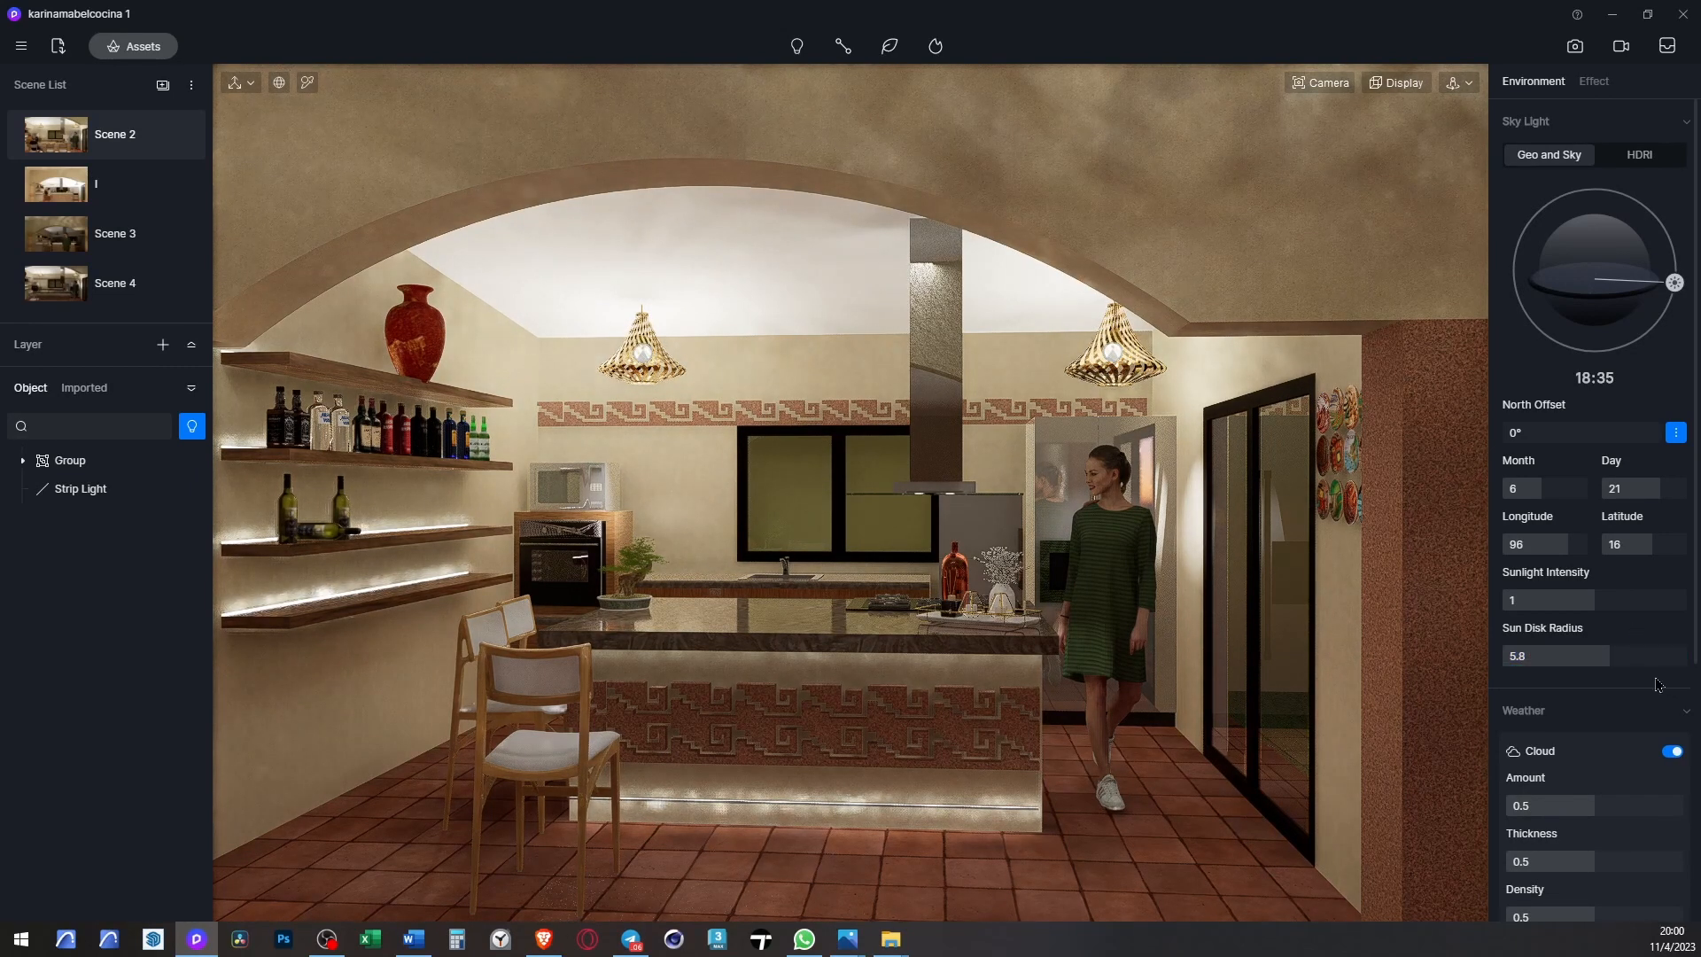
{"action": "left_click_drag", "start_coordinate": [1601, 664], "coordinate": [1597, 664]}
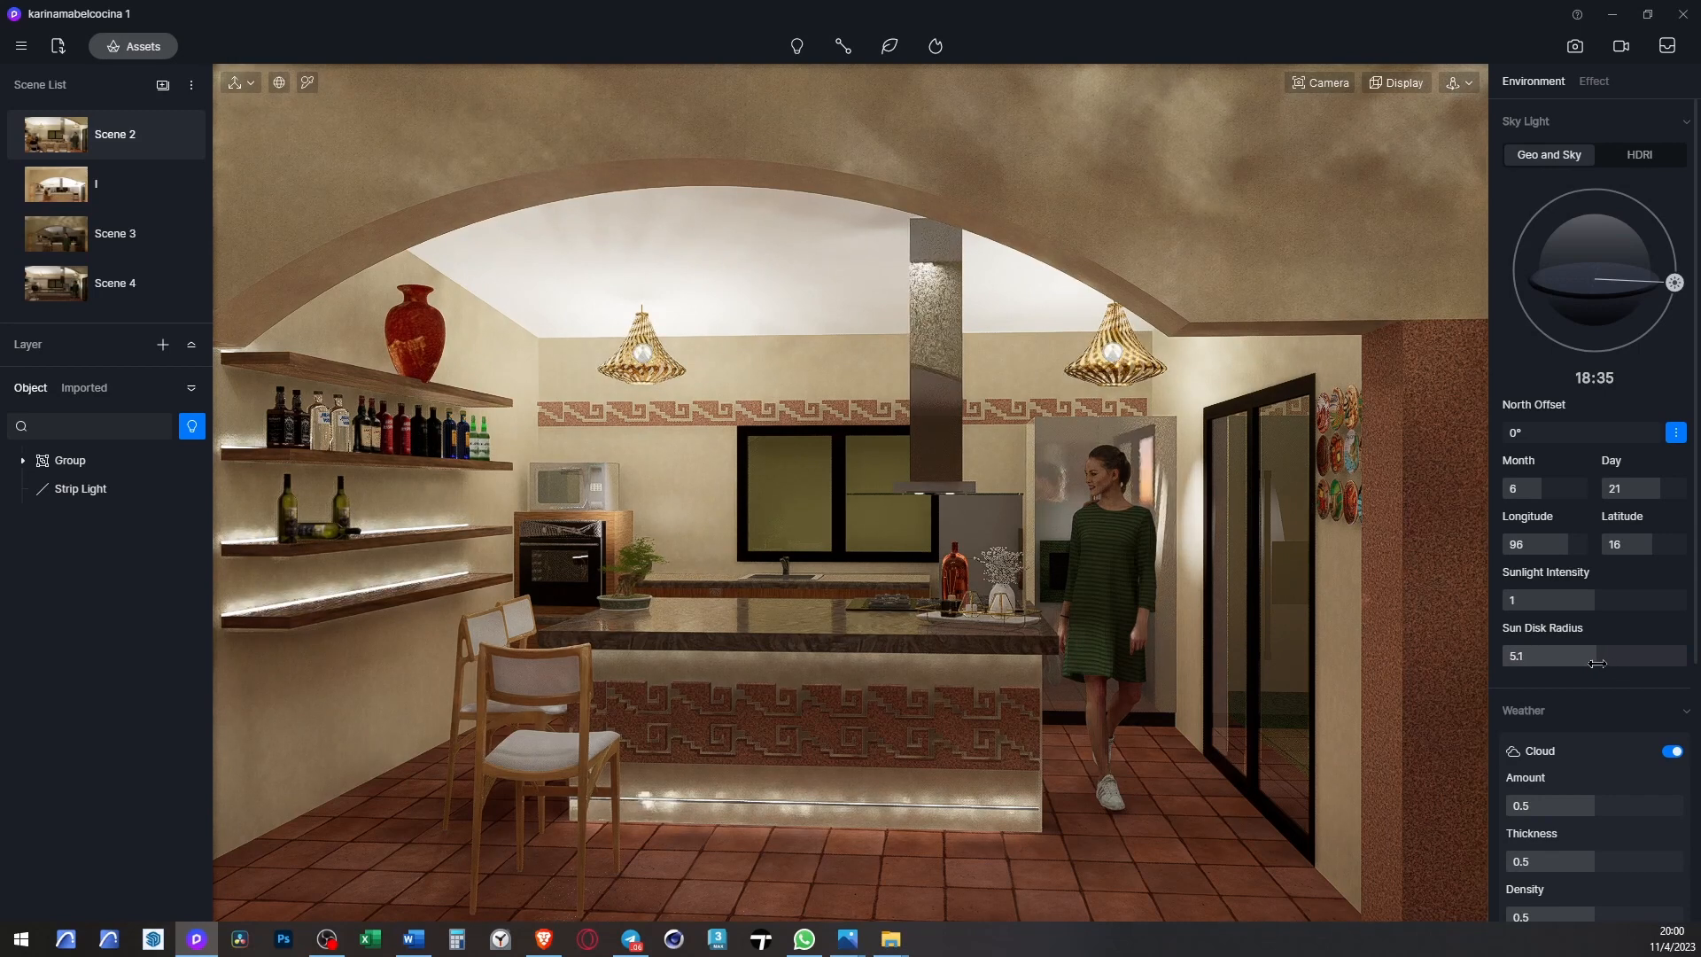
{"action": "left_click", "coordinate": [164, 292]}
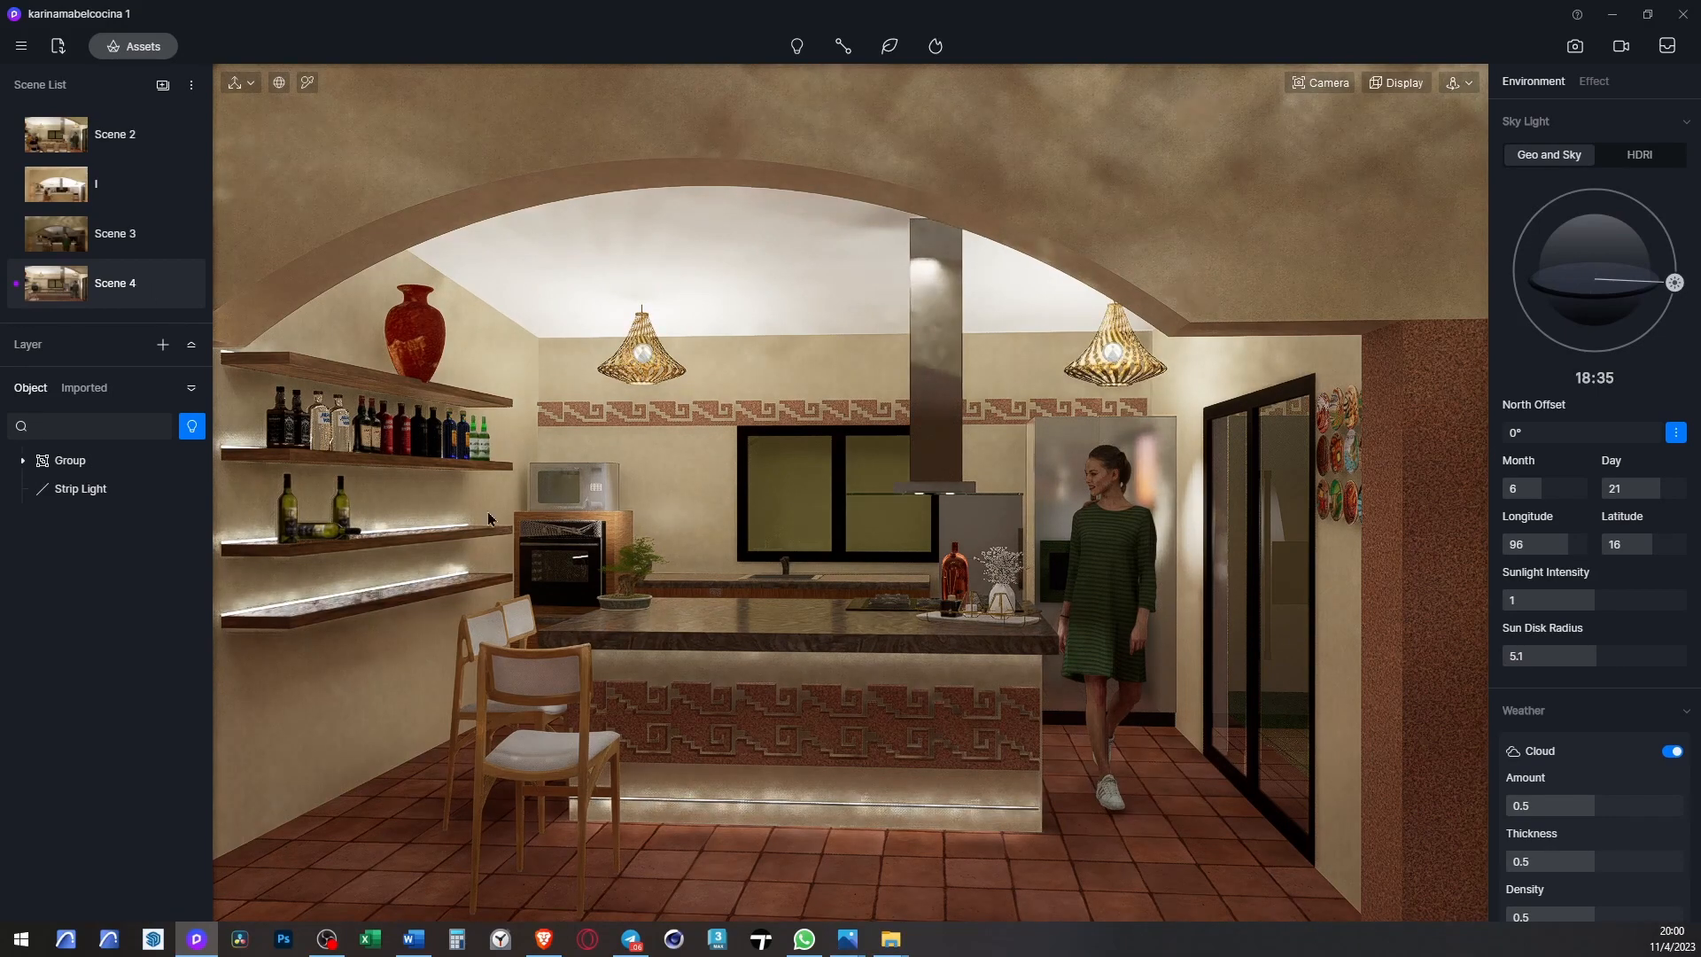
- Delete the strip light above the kitchen arch and return to the saved Scene 4 view
{"action": "left_click", "coordinate": [85, 489]}
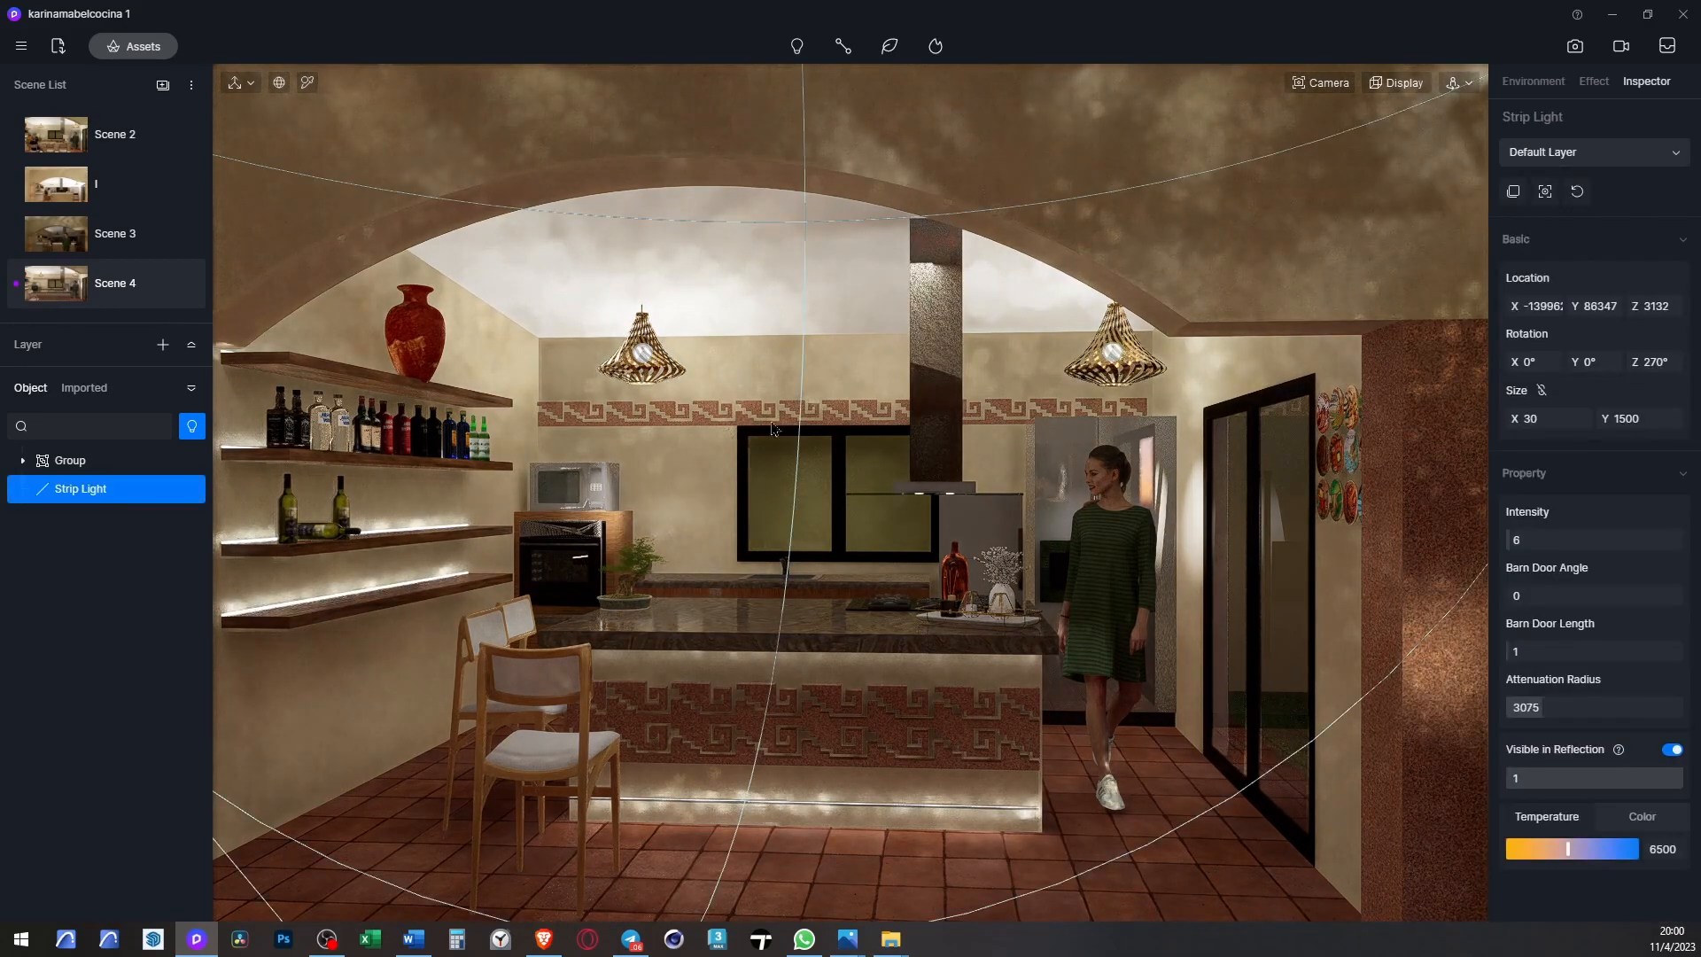
{"action": "scroll", "coordinate": [904, 417], "scroll_direction": "down", "scroll_amount": 3}
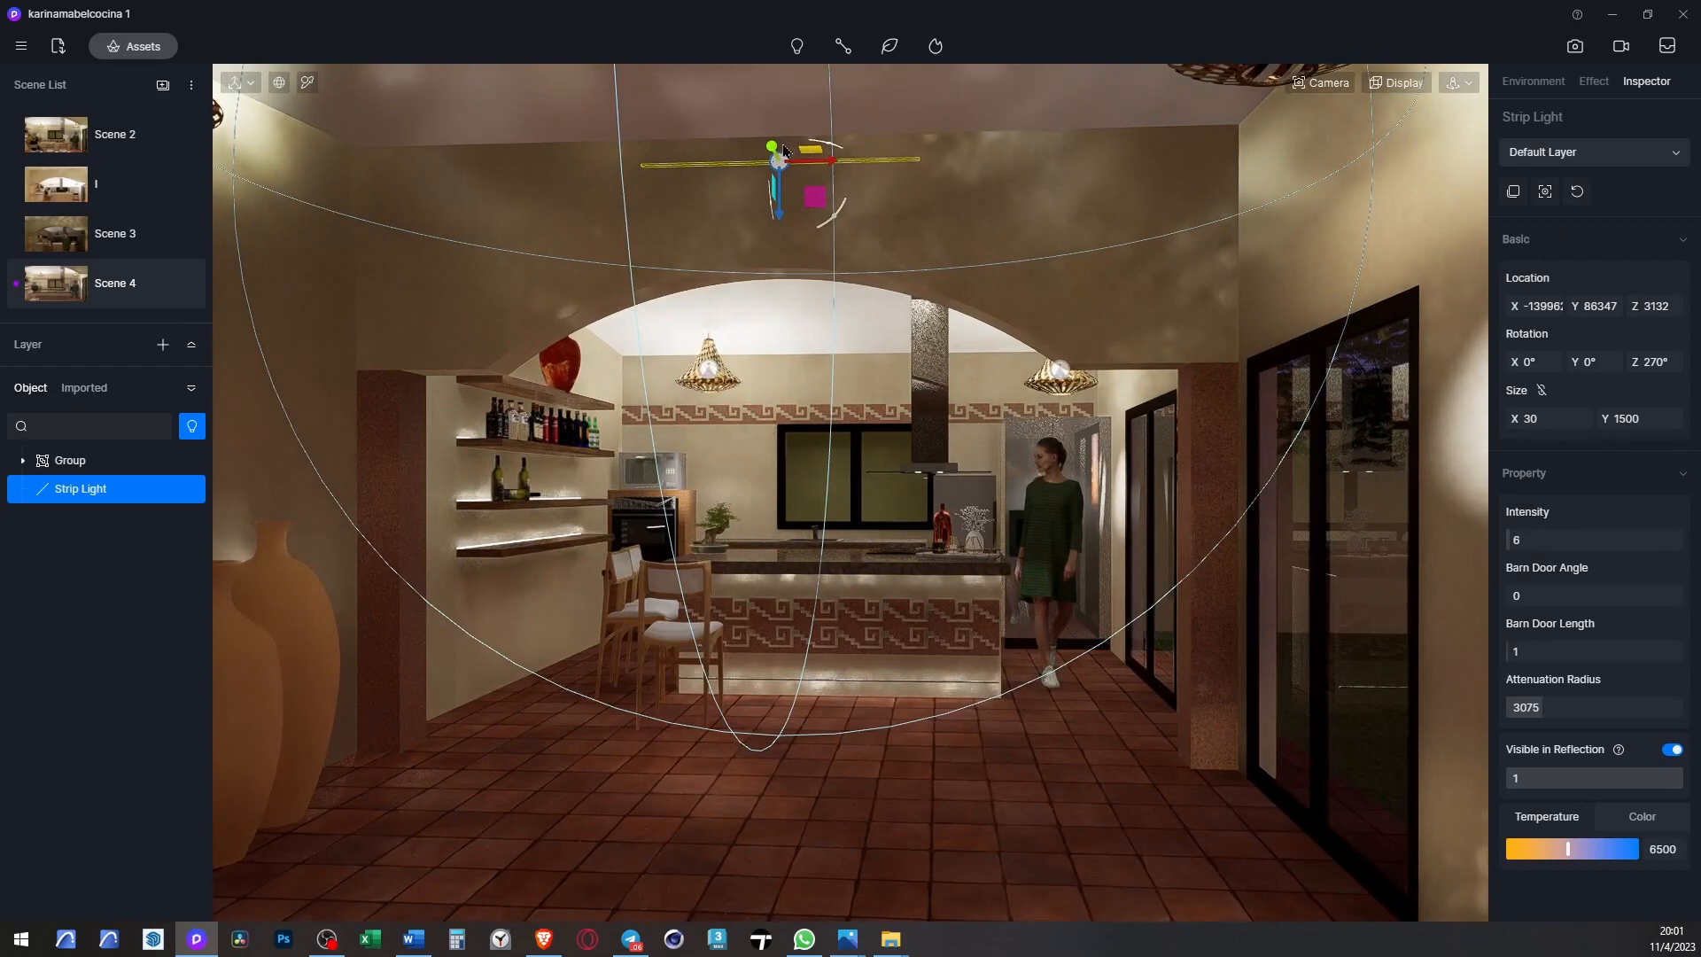
{"action": "scroll", "coordinate": [809, 332], "scroll_direction": "up", "scroll_amount": 3}
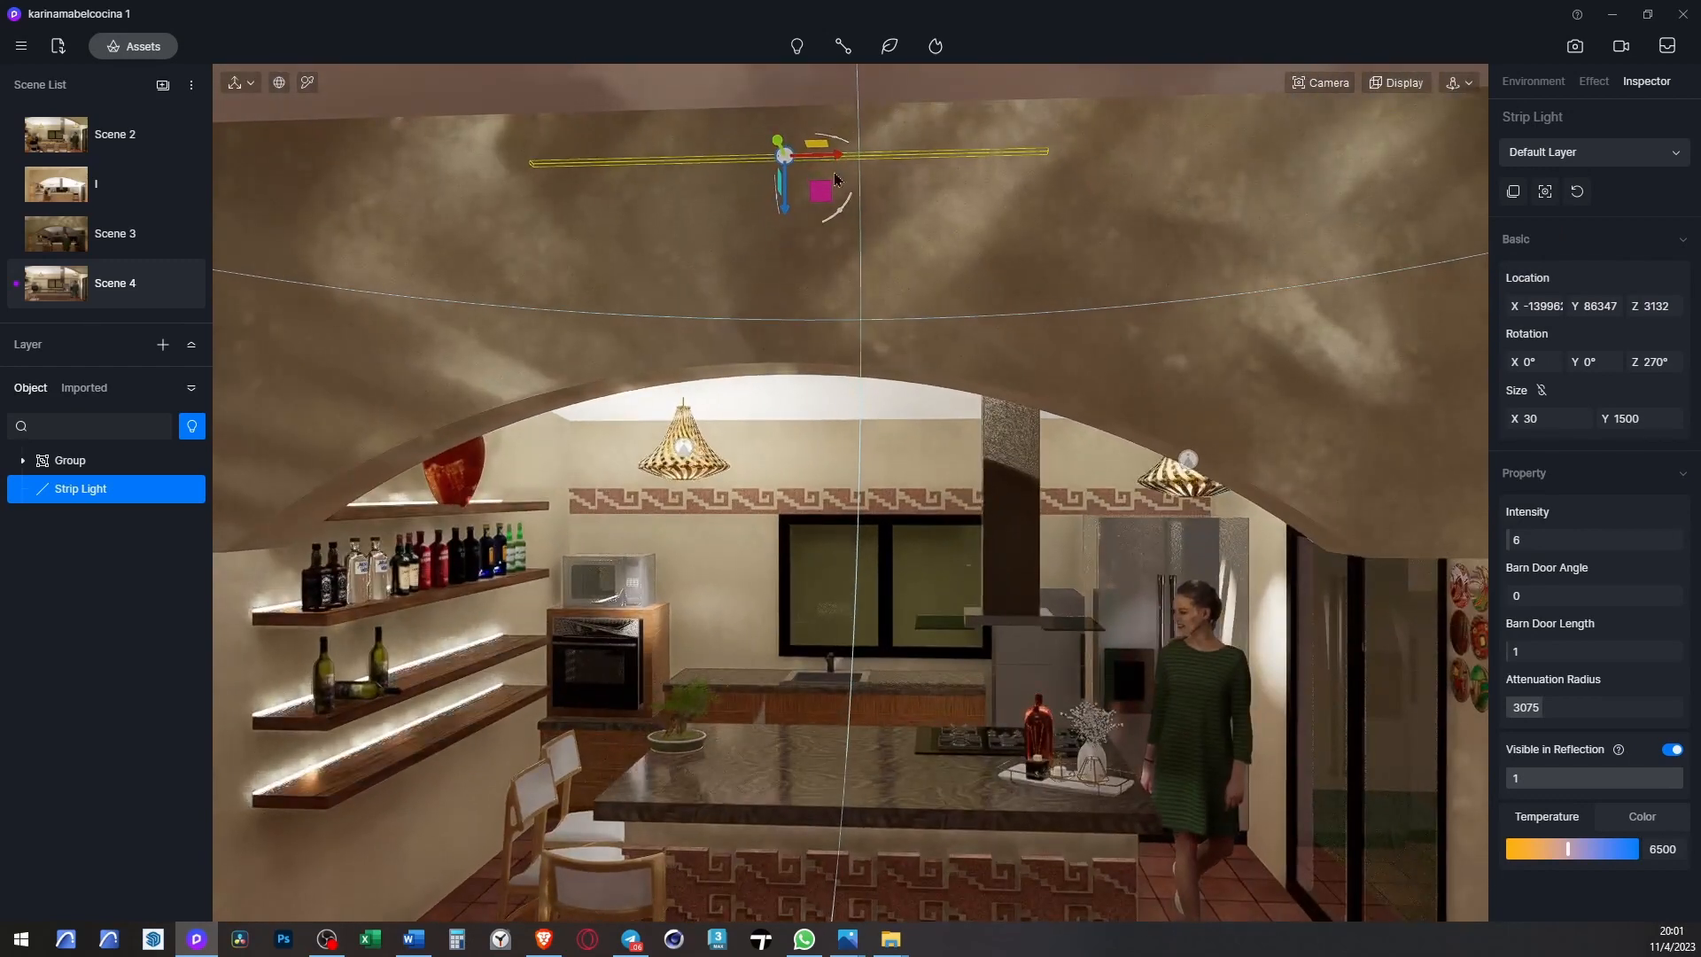
{"action": "key", "text": "Delete"}
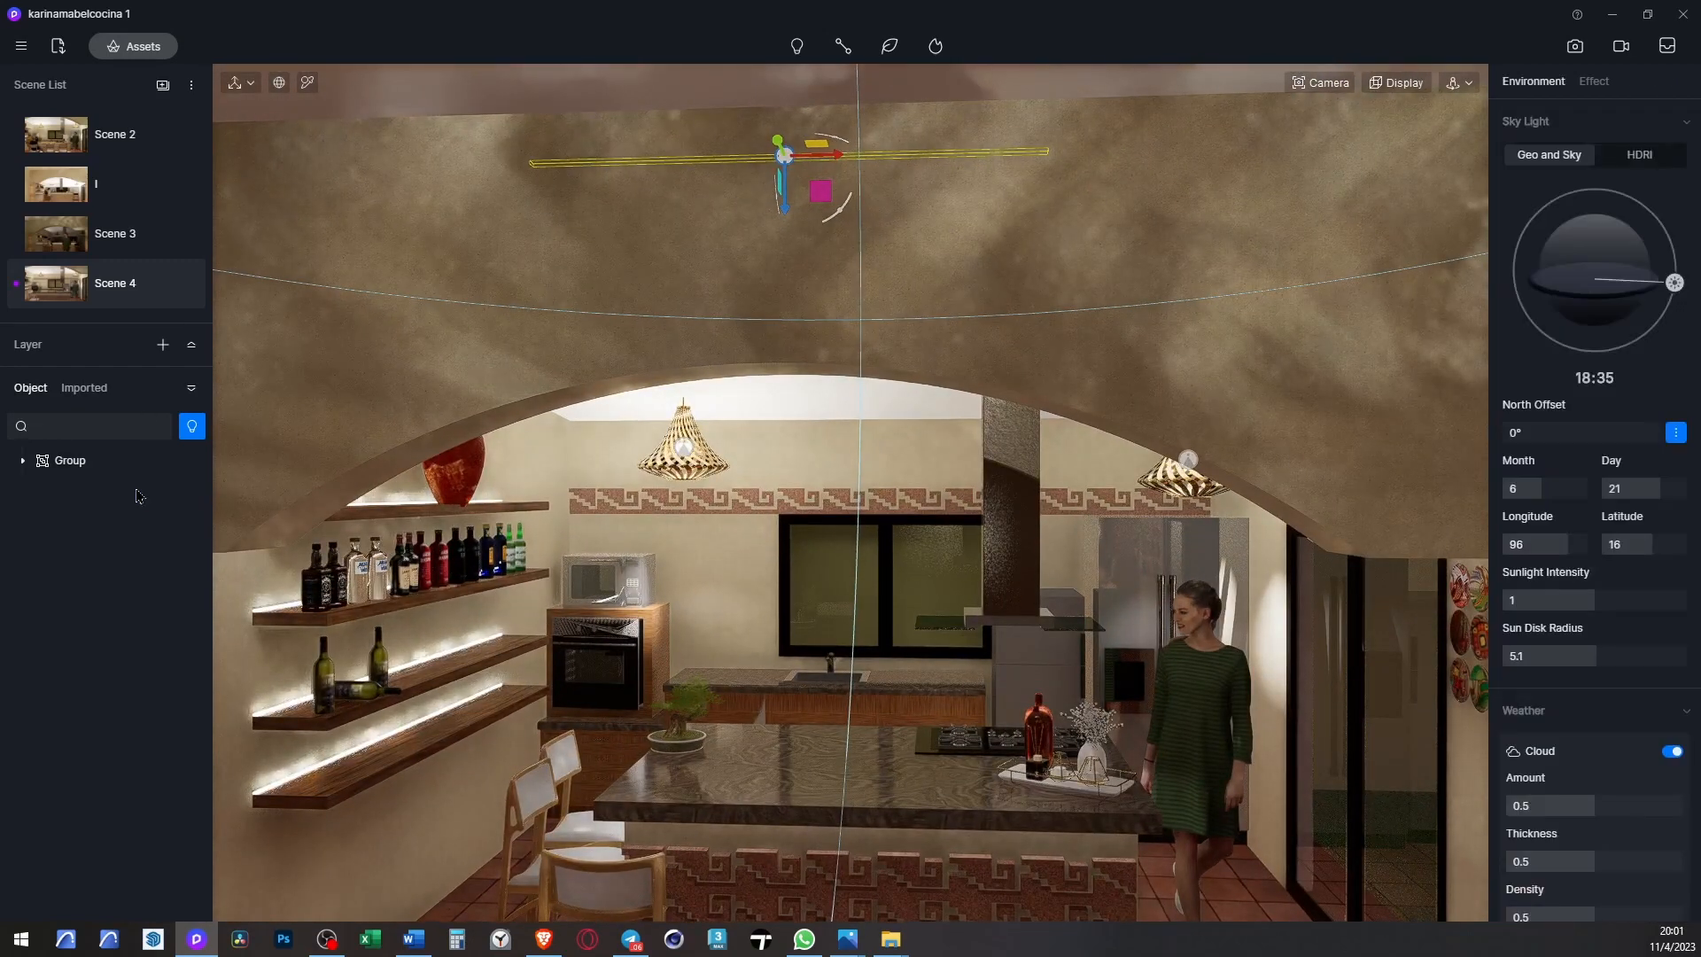
{"action": "left_click", "coordinate": [120, 282]}
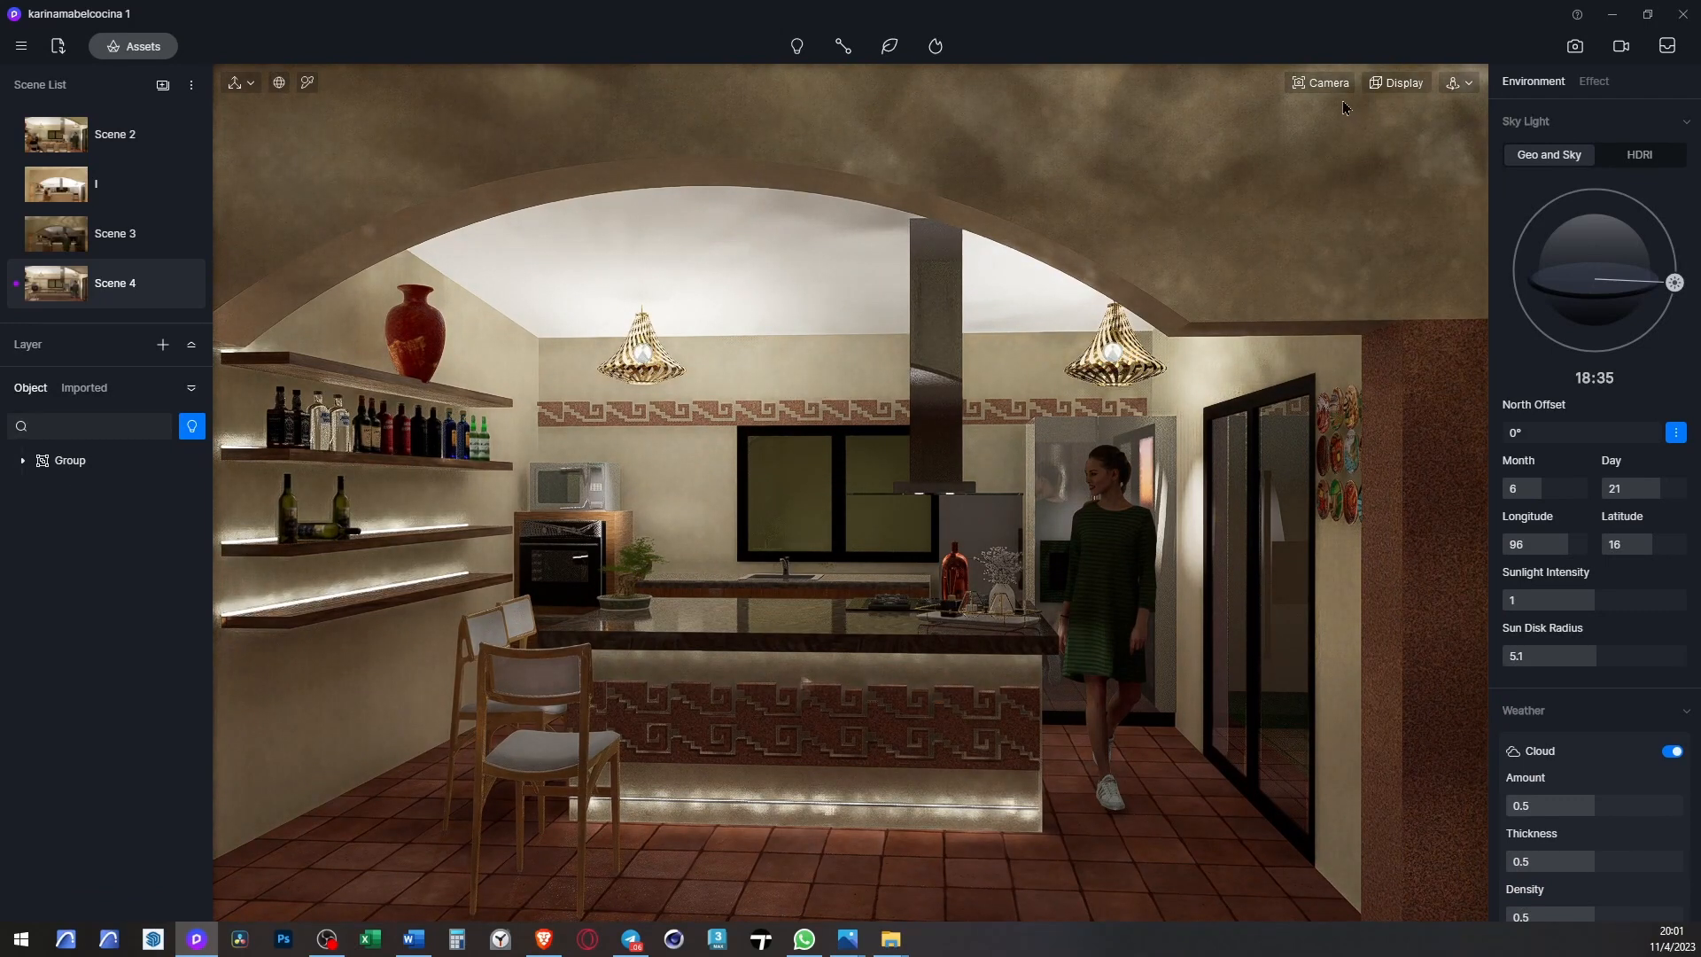
- Turn off the camera's auto exposure and set the manual exposure to 0.3EV
{"action": "left_click", "coordinate": [1323, 85]}
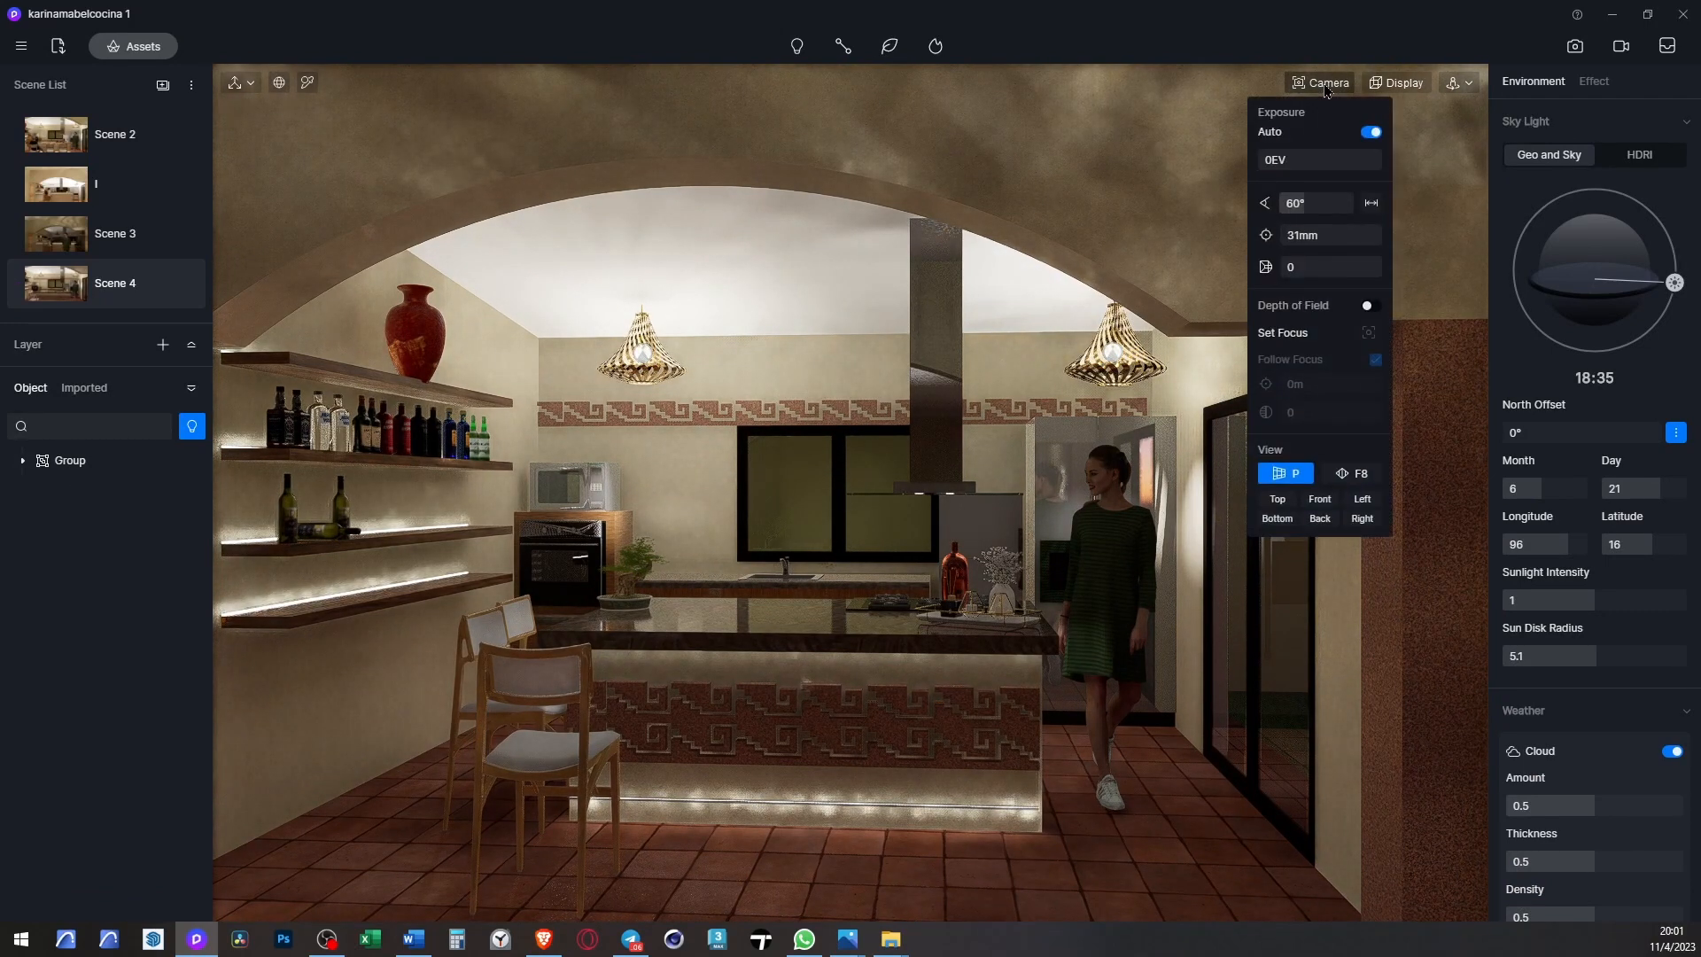
{"action": "left_click", "coordinate": [1372, 133]}
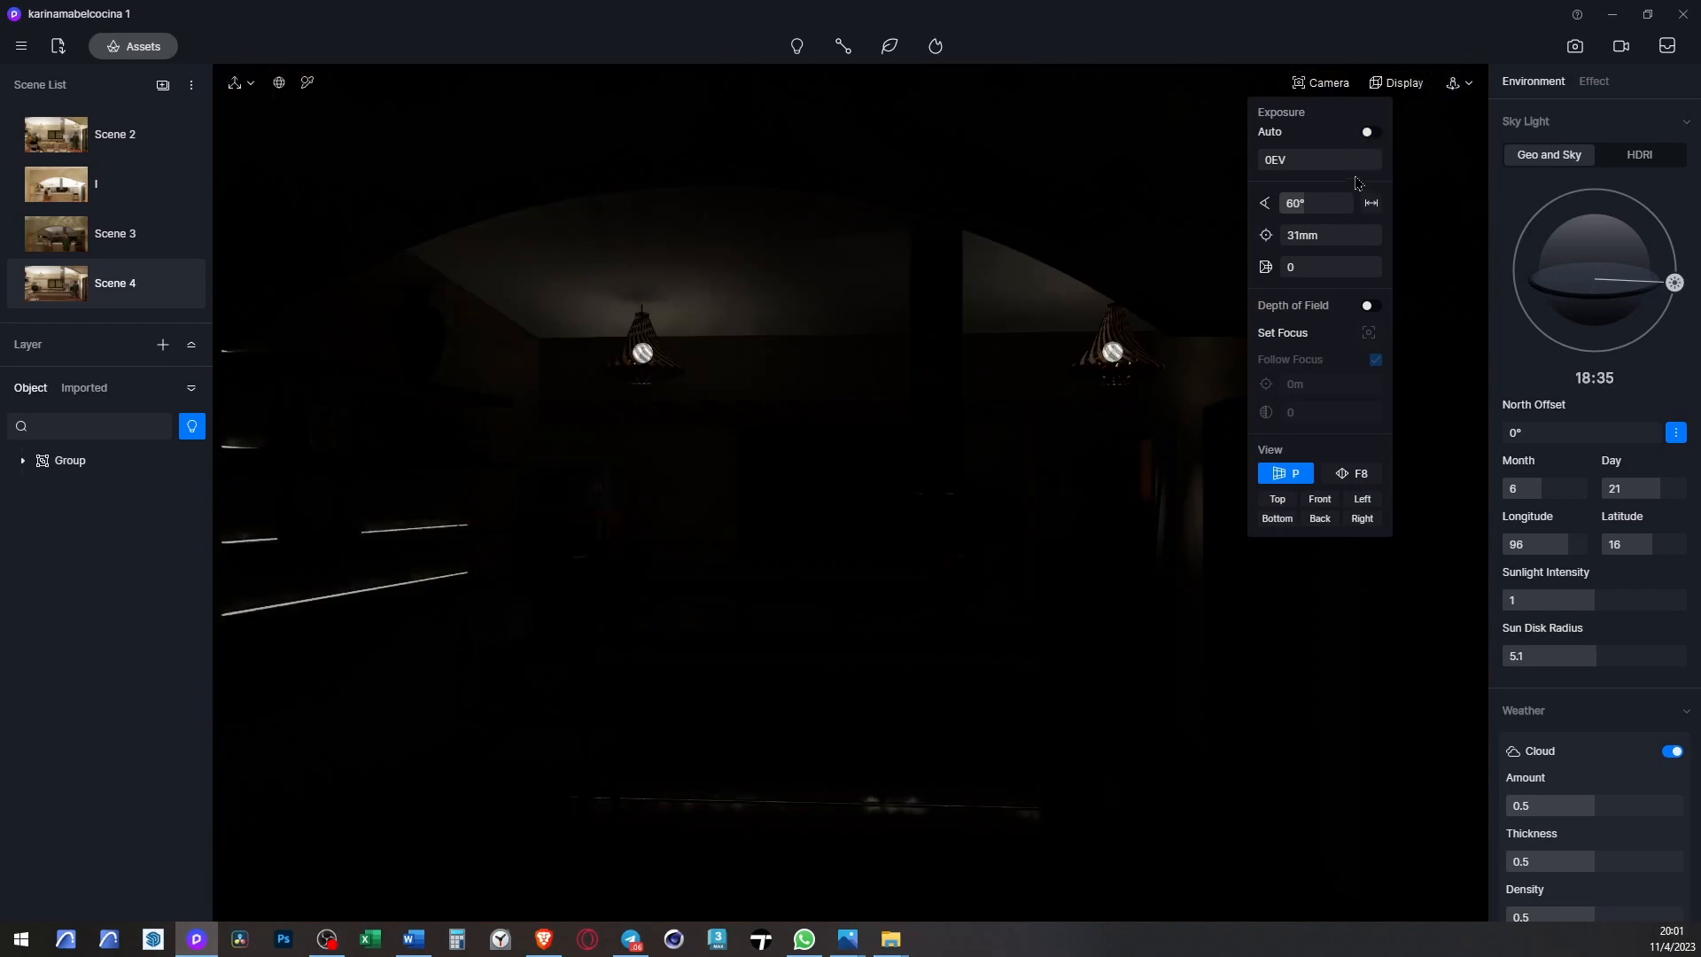
{"action": "left_click_drag", "start_coordinate": [1318, 168], "coordinate": [1337, 164]}
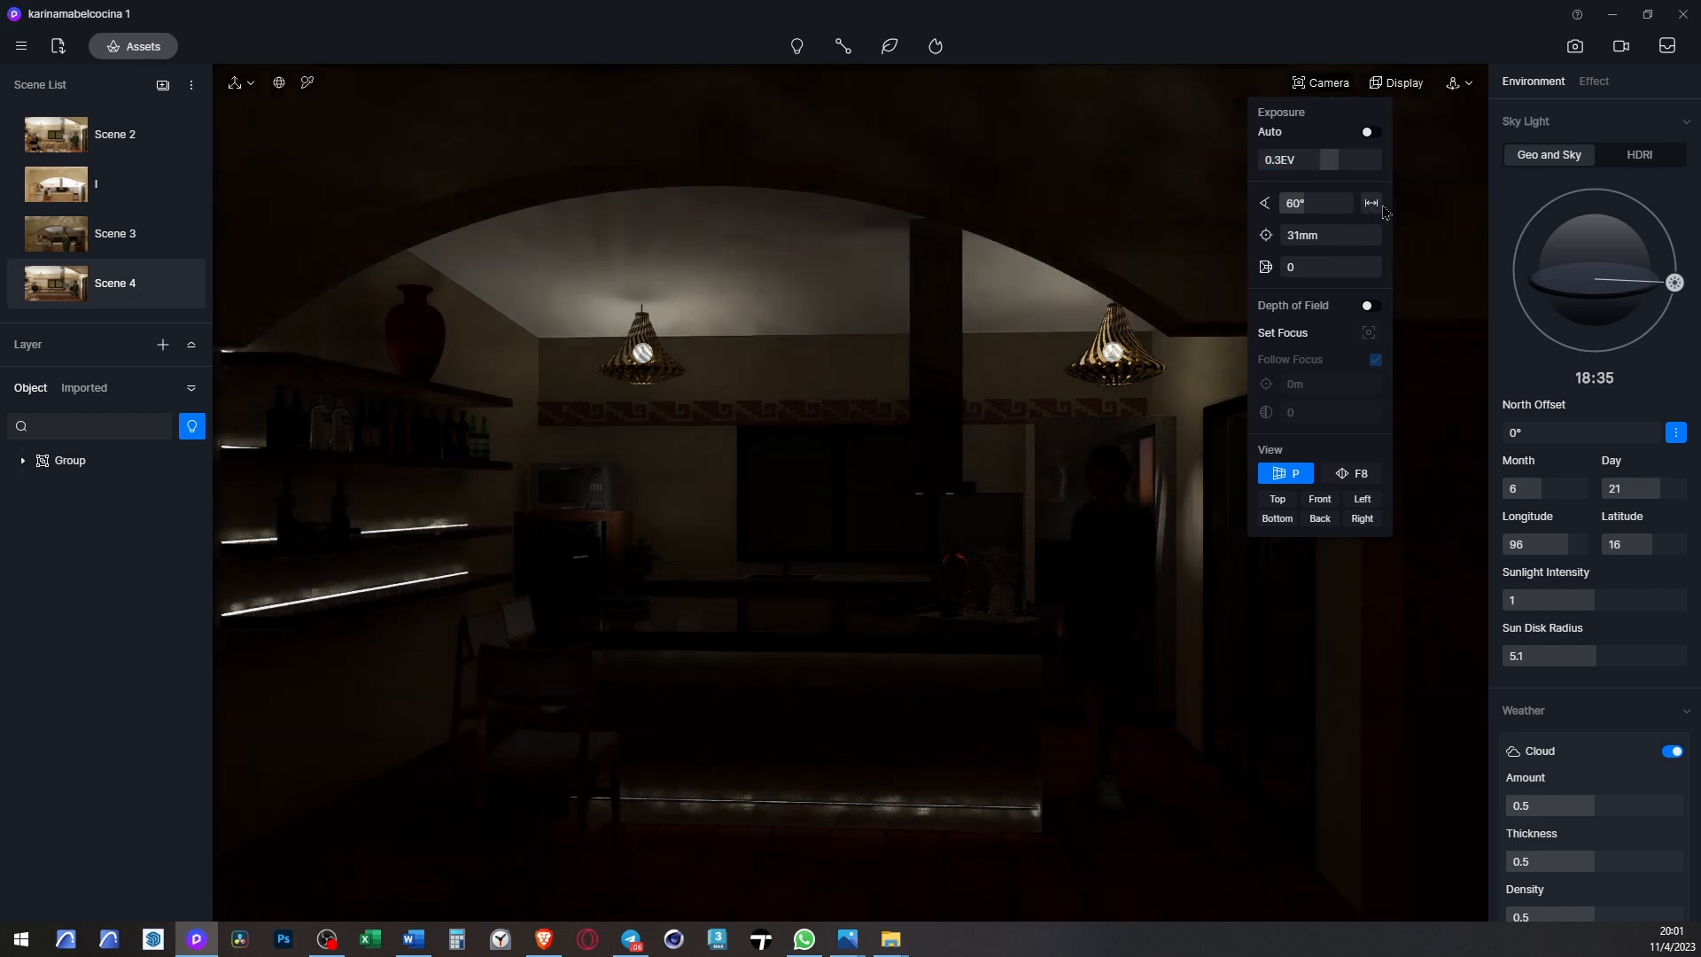
- Select all four spot lights in the group and raise their intensity to 50 and on to 100
{"action": "left_click", "coordinate": [78, 461]}
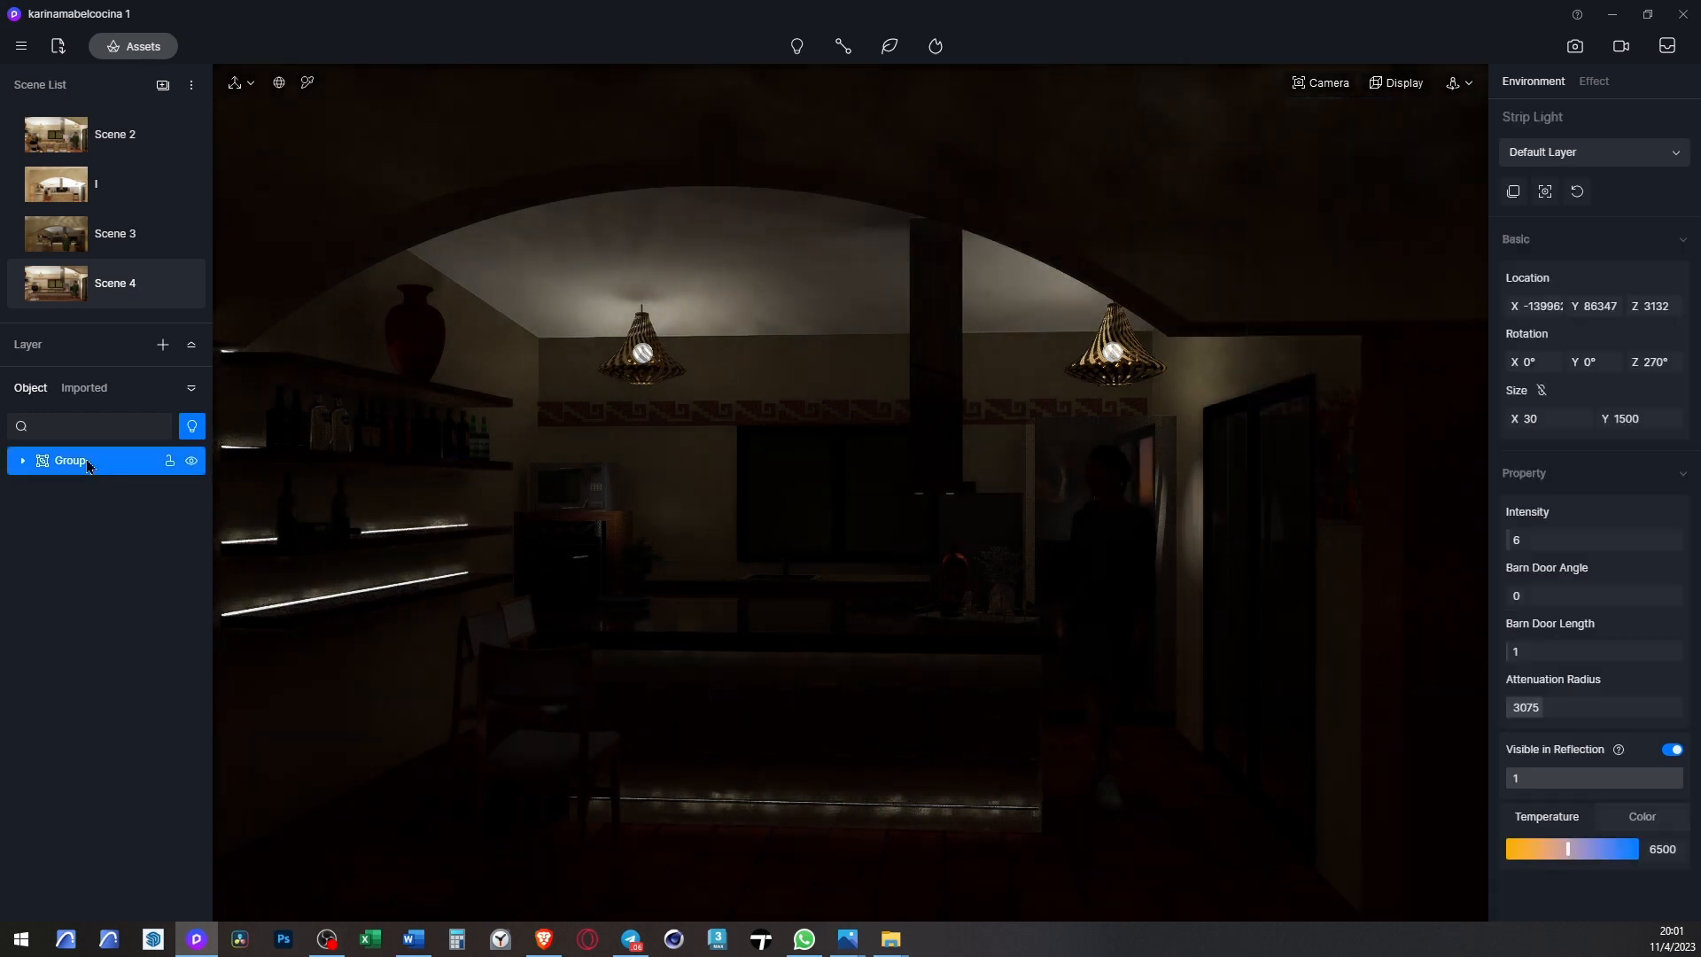
{"action": "left_click", "coordinate": [23, 463]}
{"action": "left_click", "coordinate": [90, 489]}
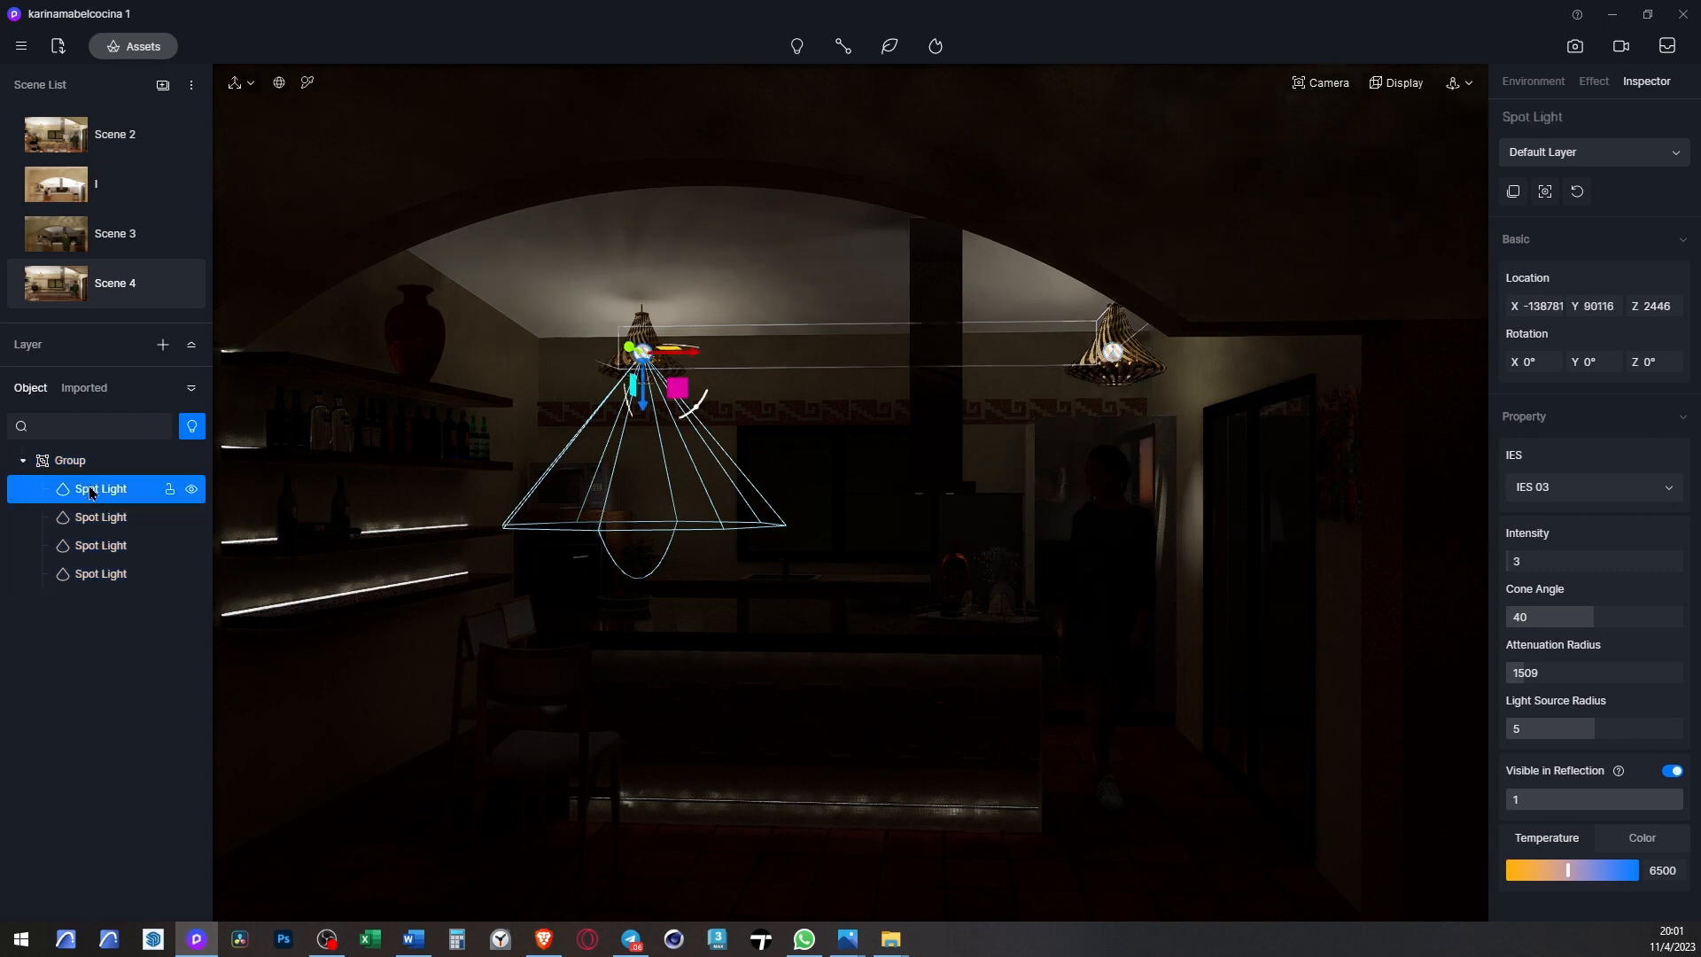
{"action": "left_click", "coordinate": [79, 574], "text": "shift"}
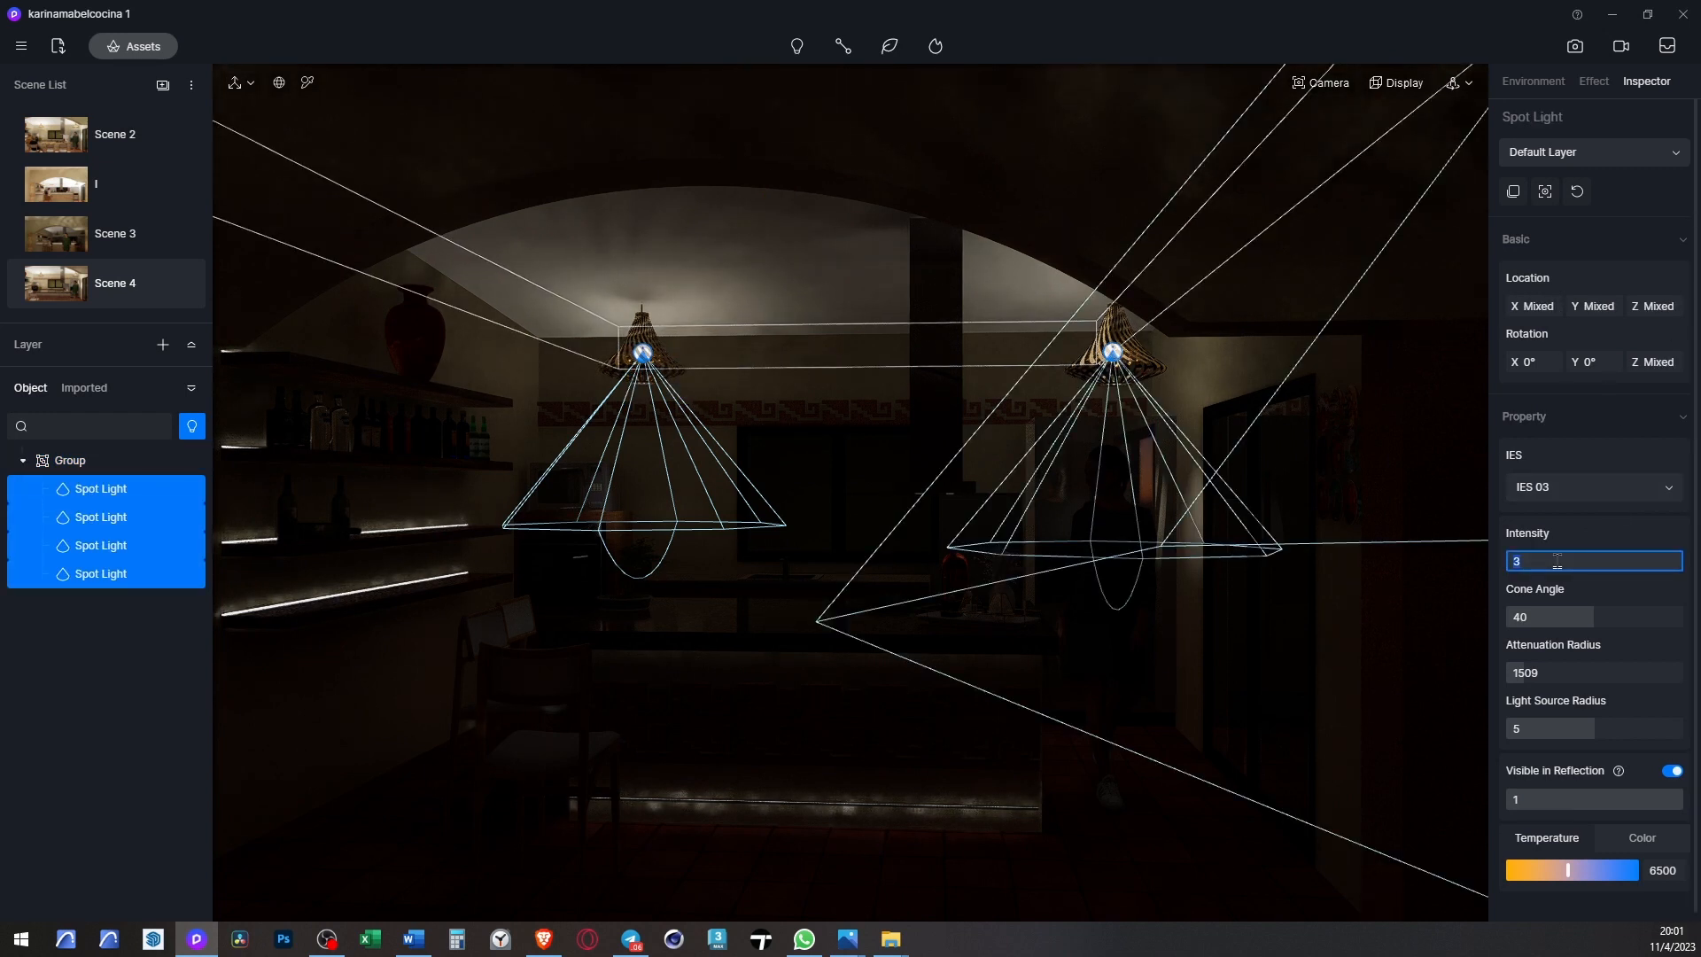
{"action": "type", "text": "50"}
{"action": "key", "text": "Return"}
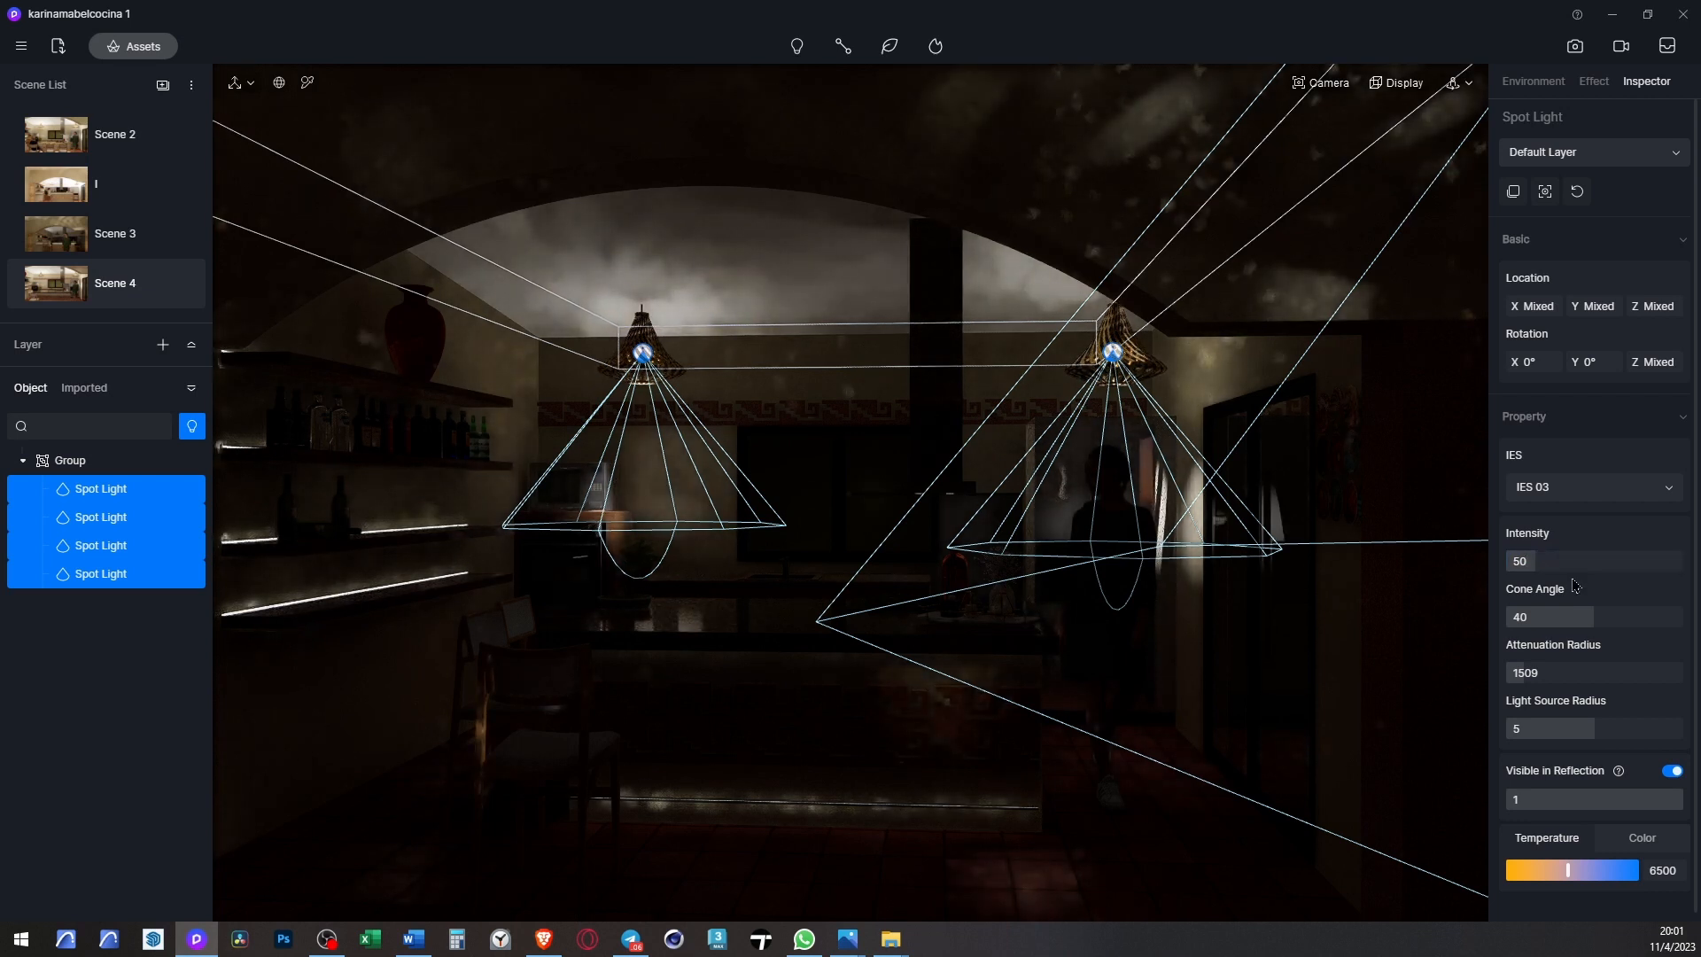
{"action": "left_click", "coordinate": [1561, 562]}
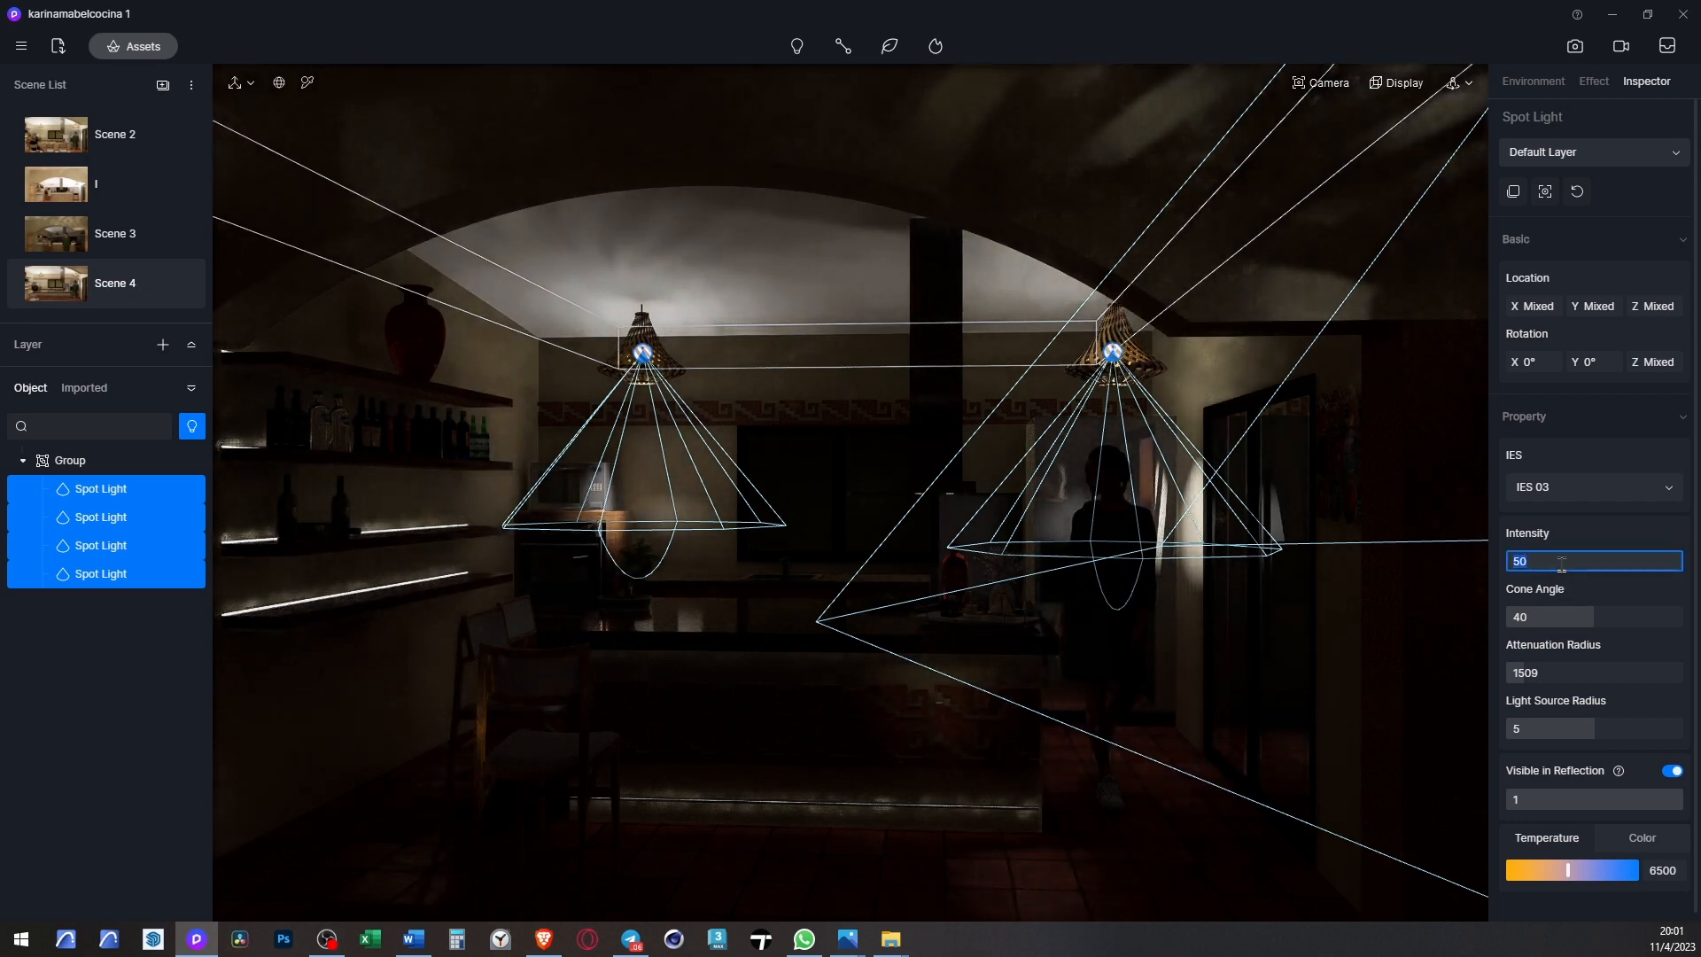
{"action": "key", "text": "Return"}
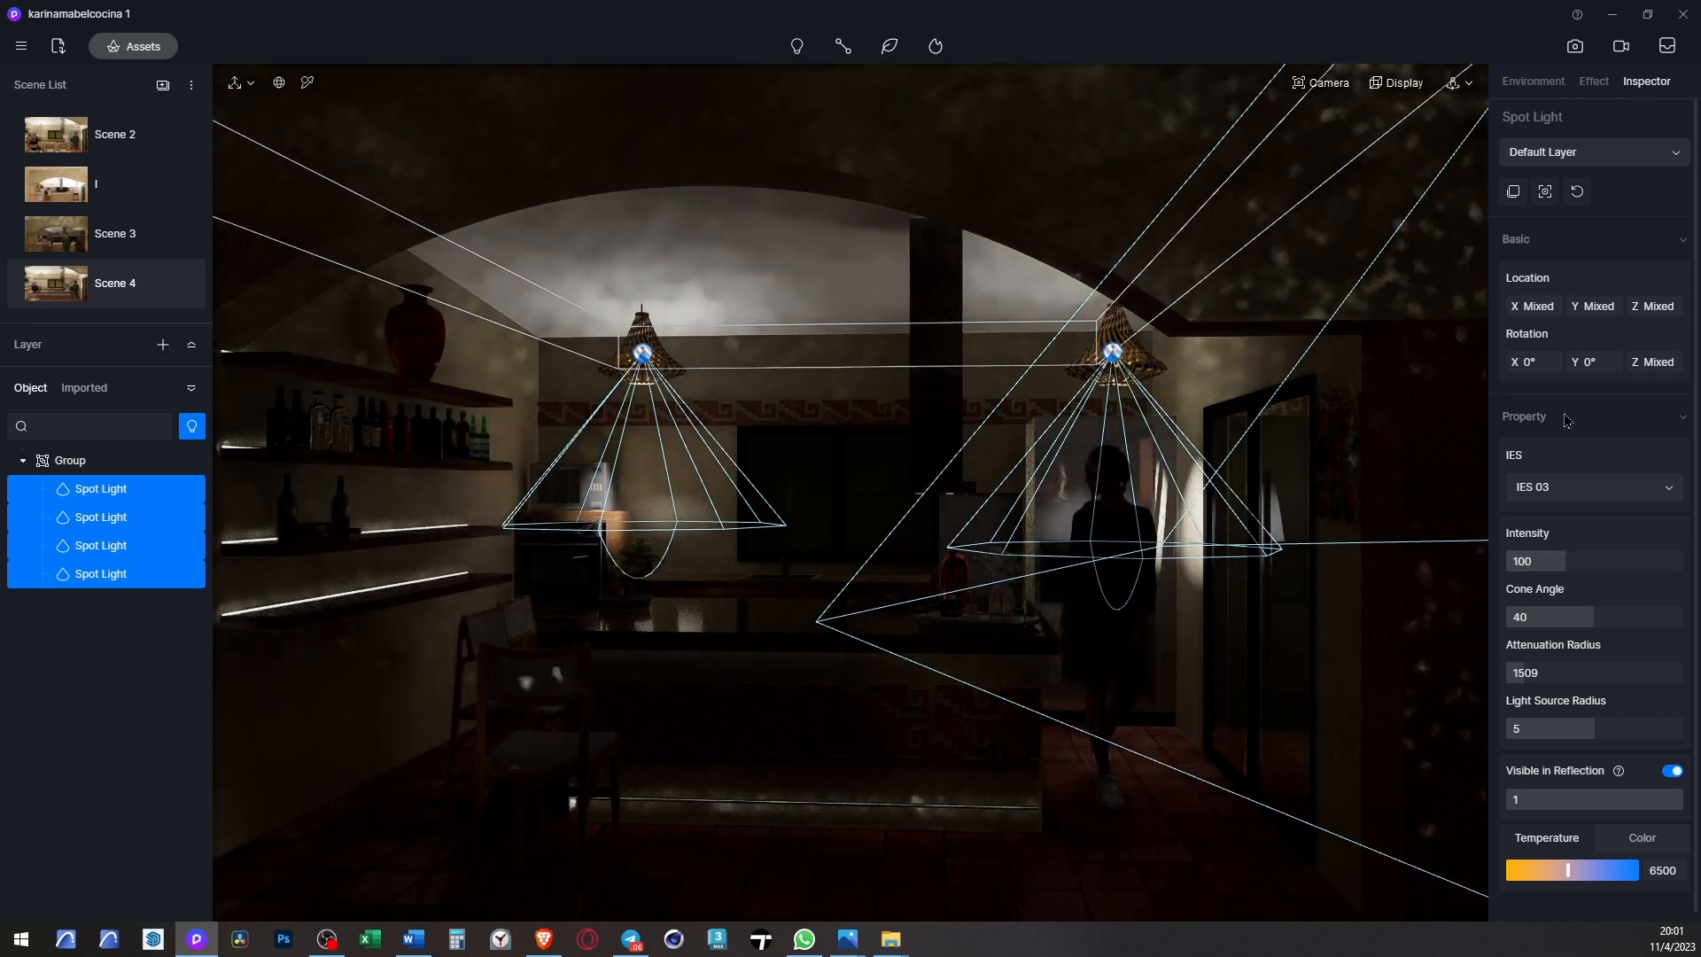
- Raise the camera's manual exposure to 0.4EV
{"action": "left_click", "coordinate": [1321, 85]}
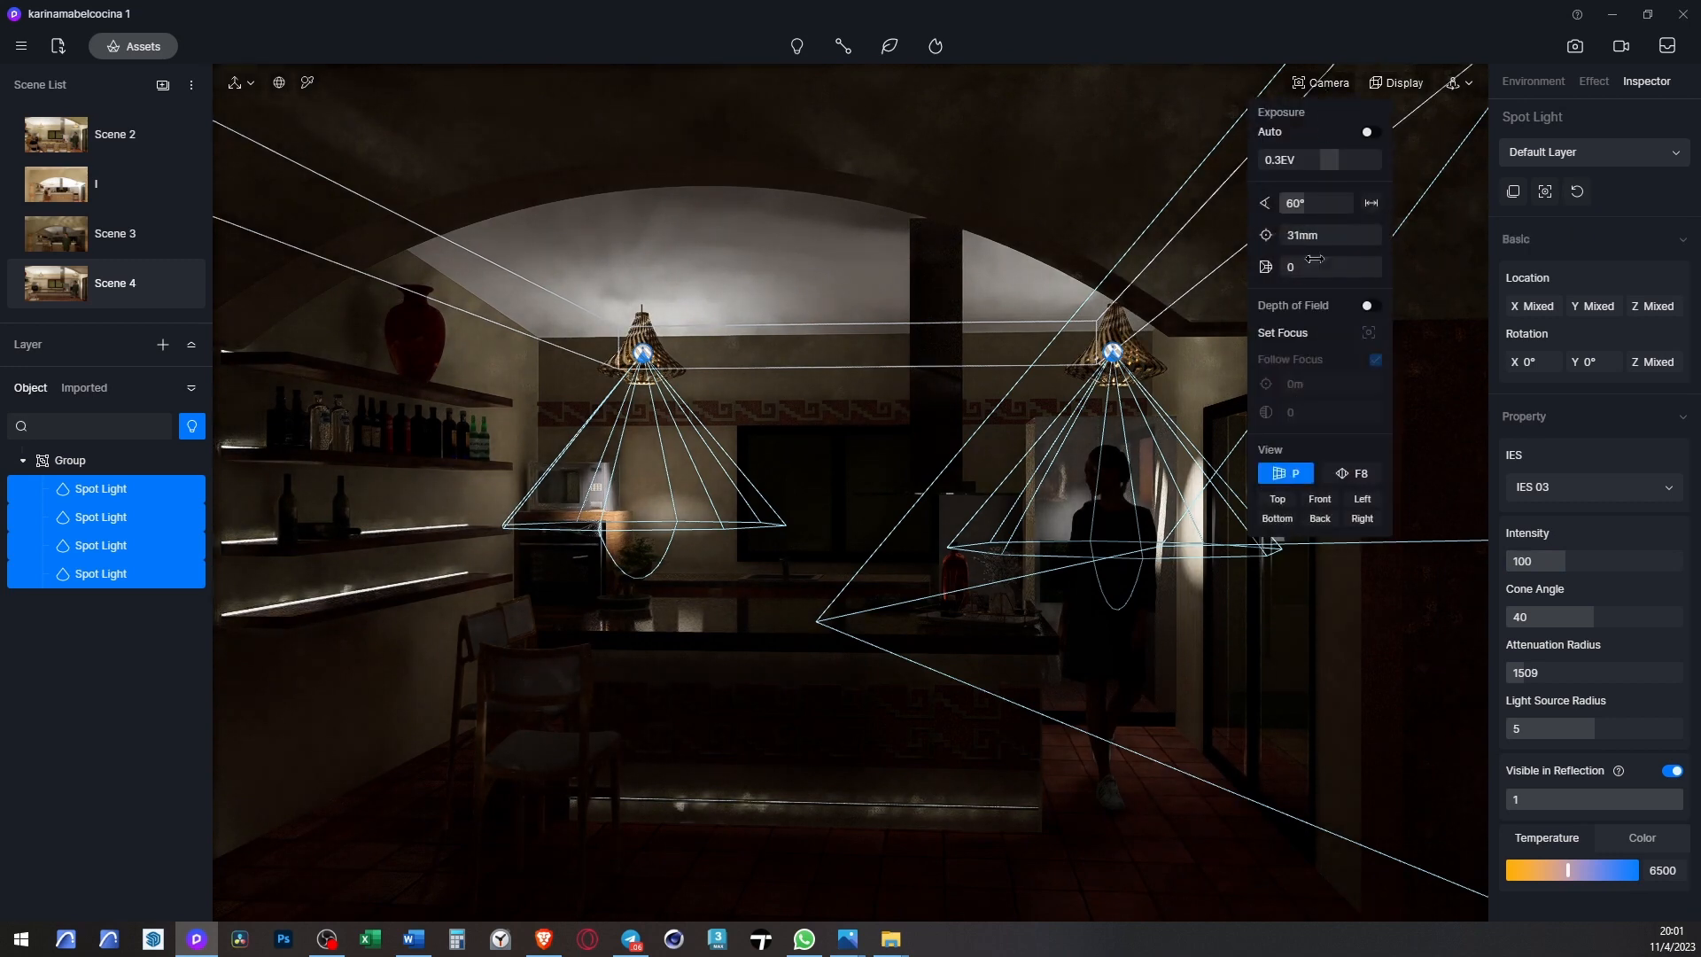
{"action": "left_click_drag", "start_coordinate": [1344, 163], "coordinate": [1346, 164]}
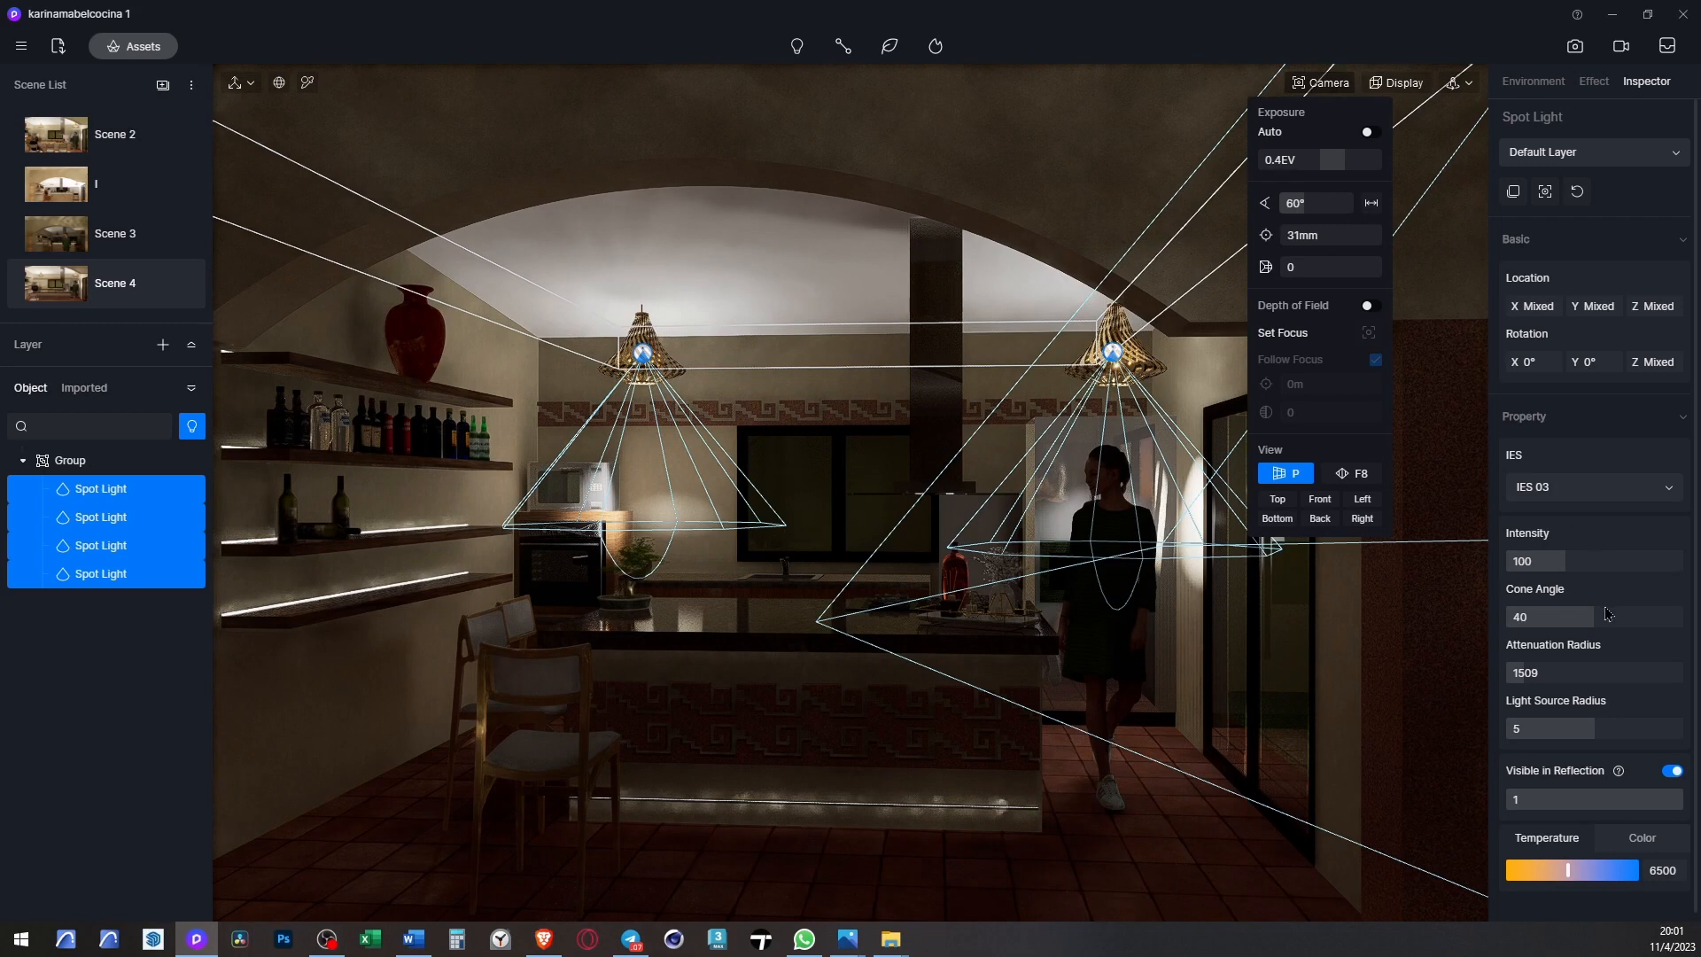
- Set the attenuation radius of the four selected spot lights to 3509
{"action": "scroll", "coordinate": [1606, 613], "scroll_direction": "down", "scroll_amount": 1}
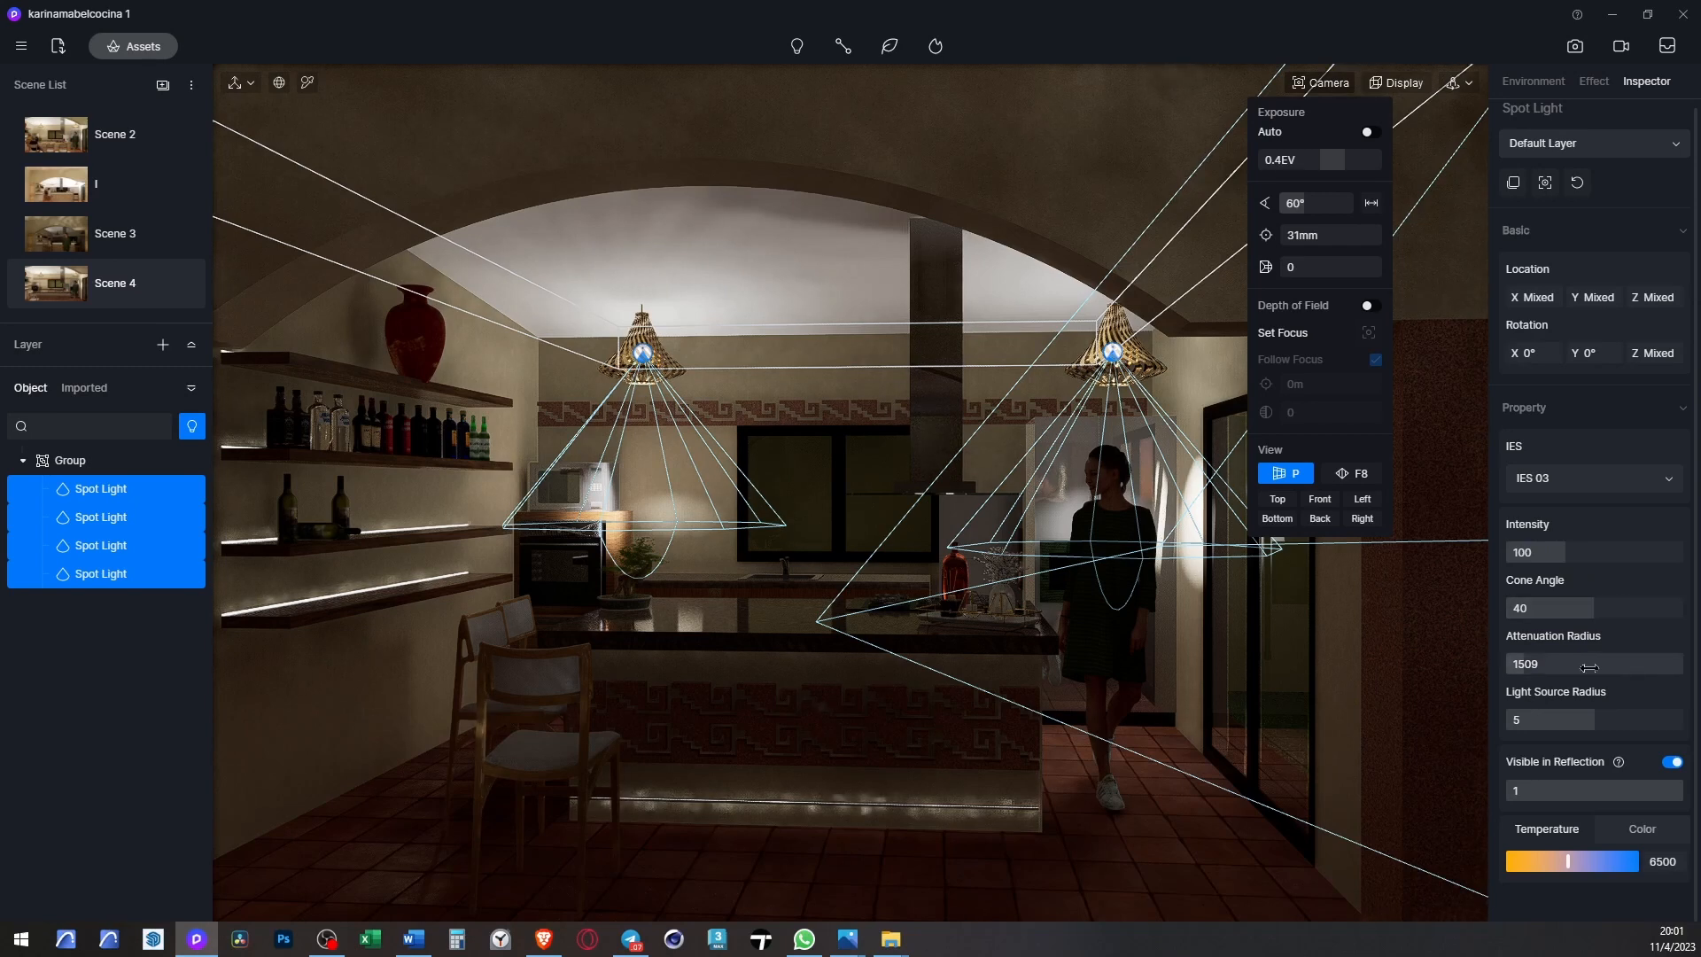
{"action": "left_click", "coordinate": [1528, 665]}
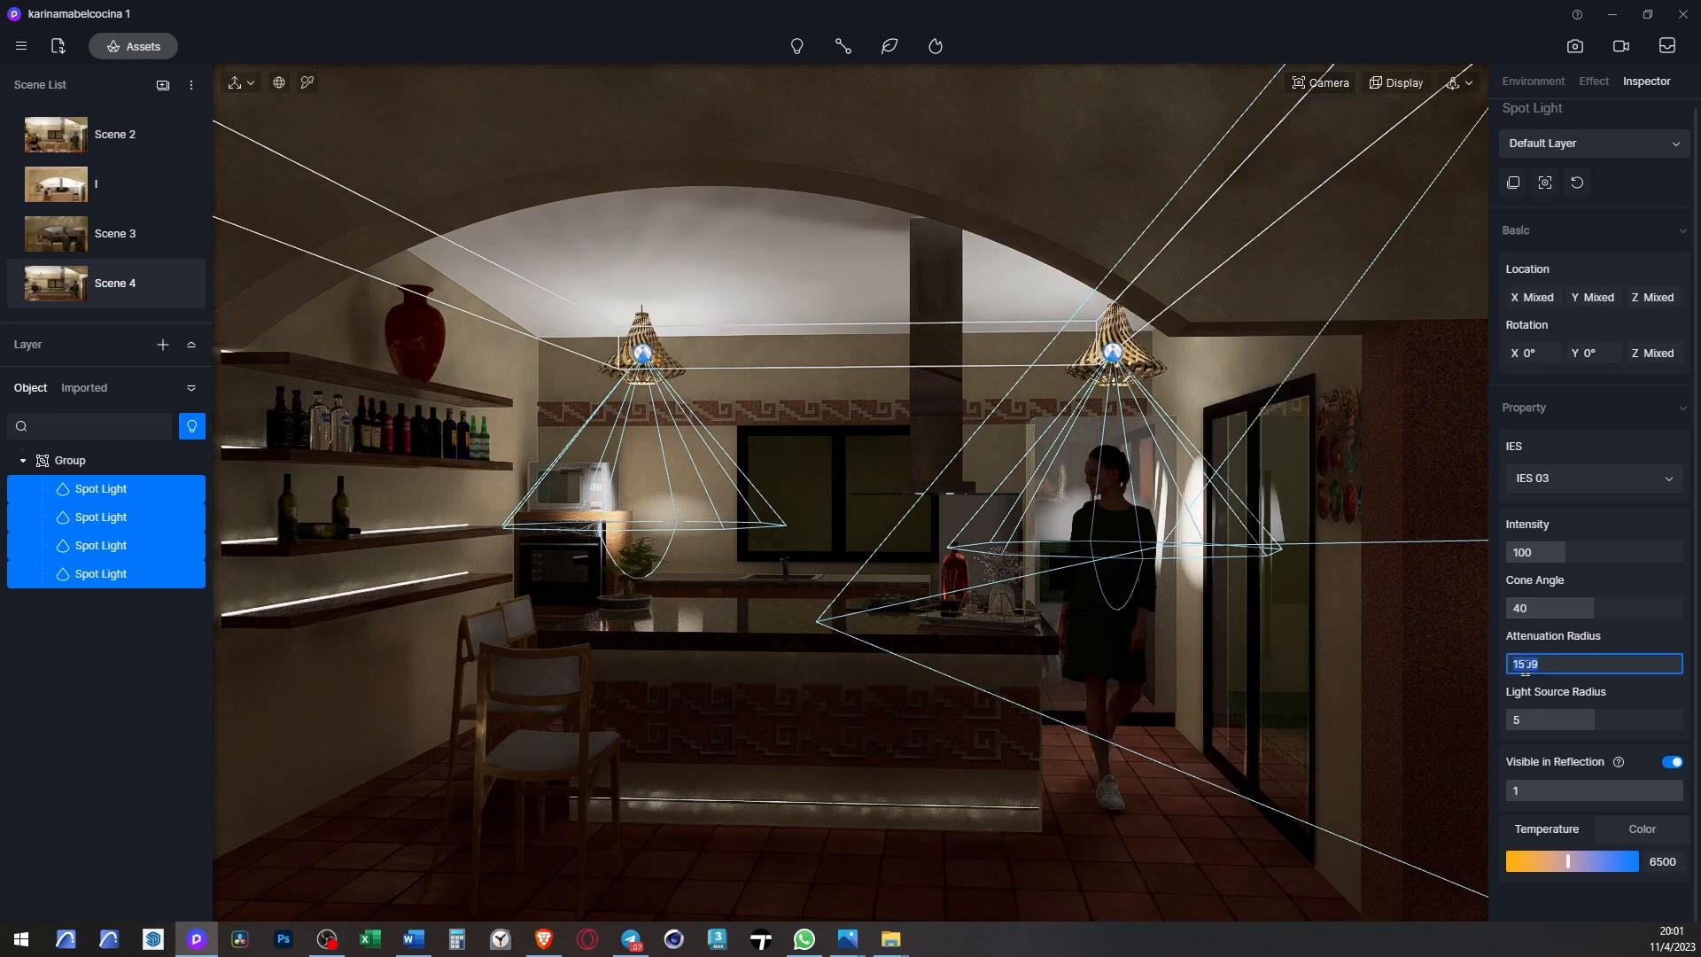
{"action": "left_click_drag", "start_coordinate": [1518, 664], "coordinate": [1488, 669]}
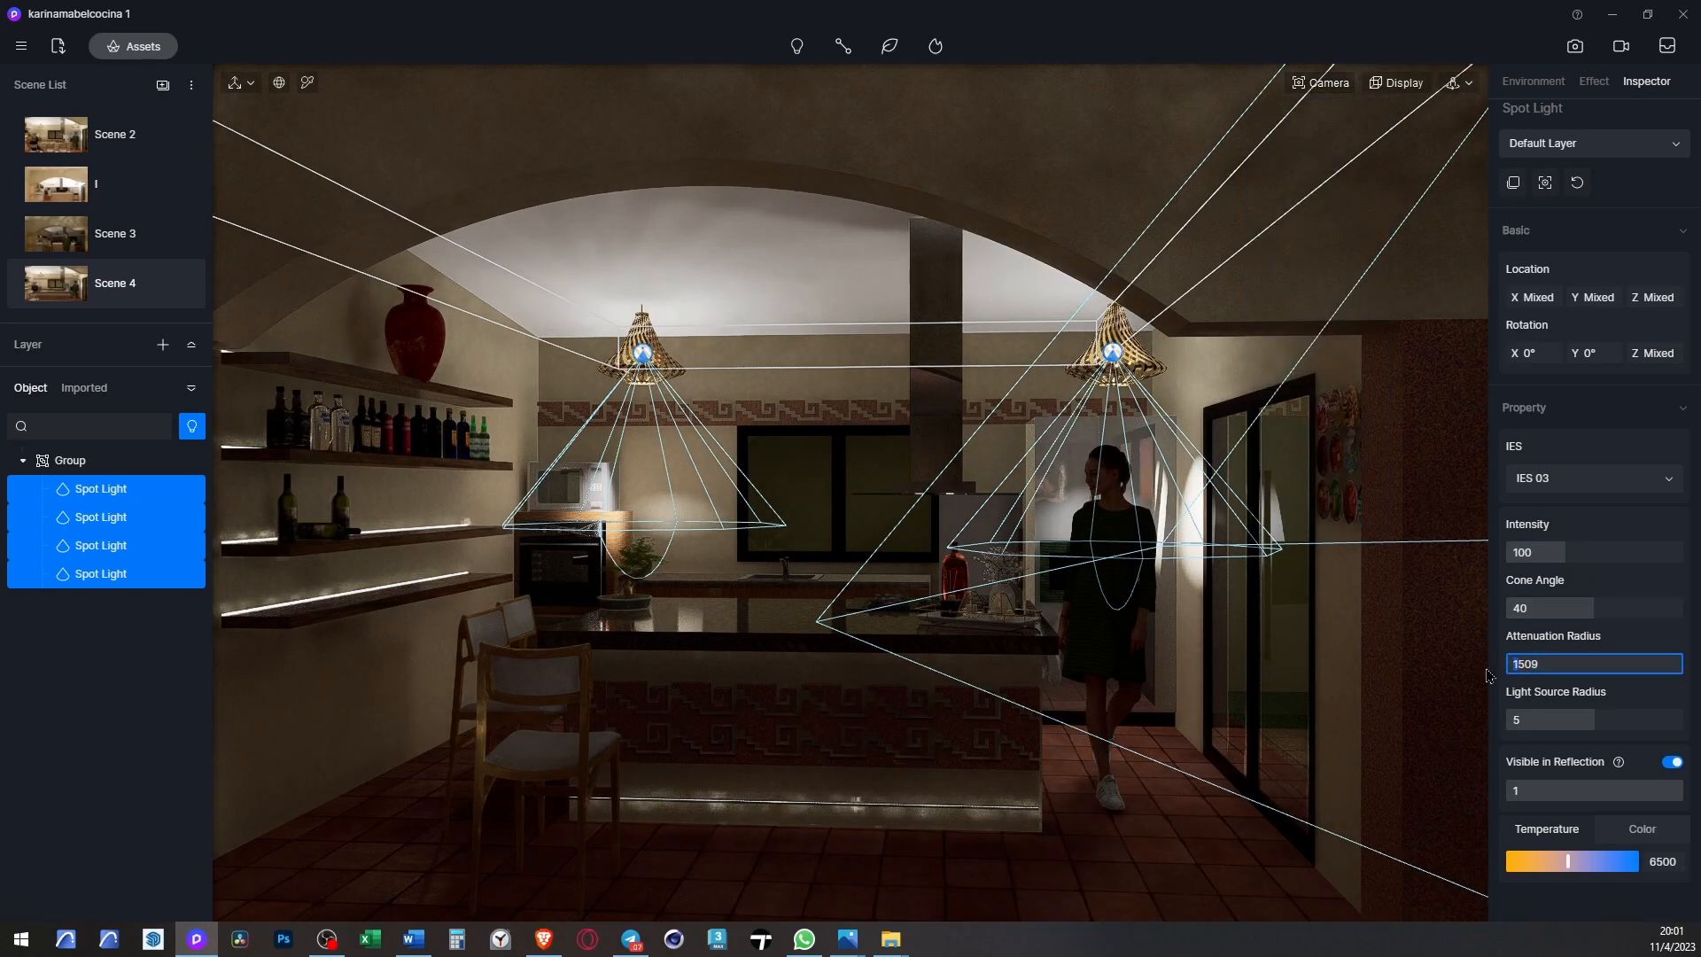
{"action": "key", "text": "Return"}
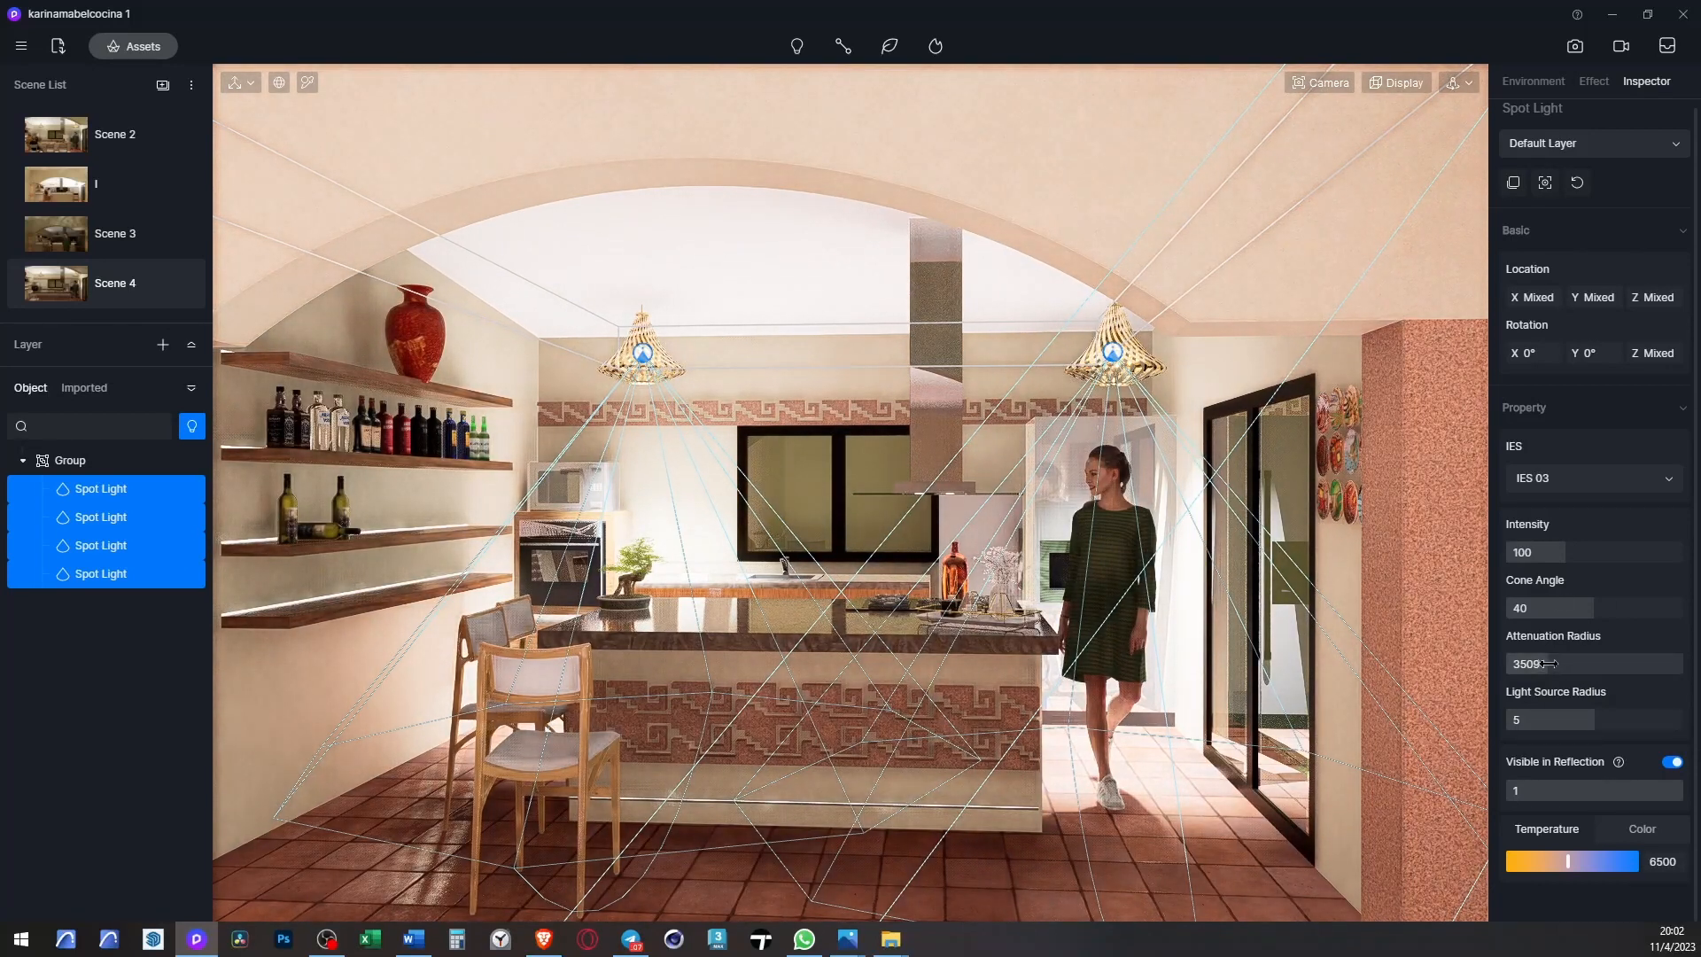
- Lower the intensity of the four spot lights to 50 and further to 25
{"action": "left_click", "coordinate": [1530, 550]}
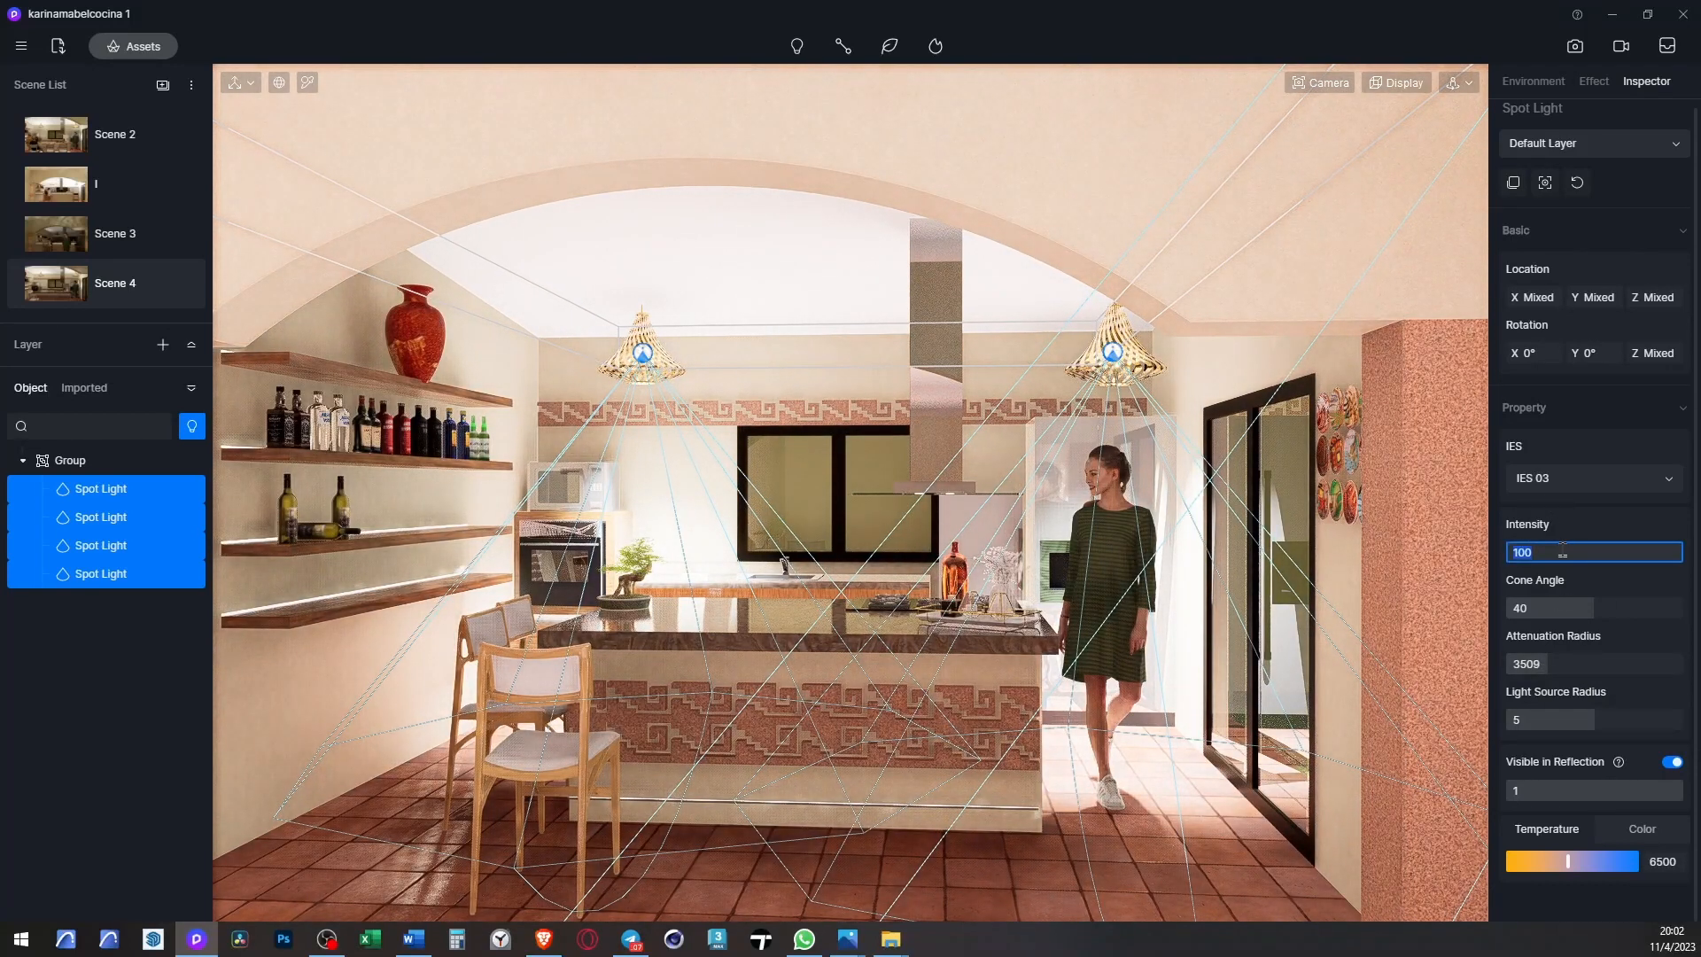
{"action": "key", "text": "Return"}
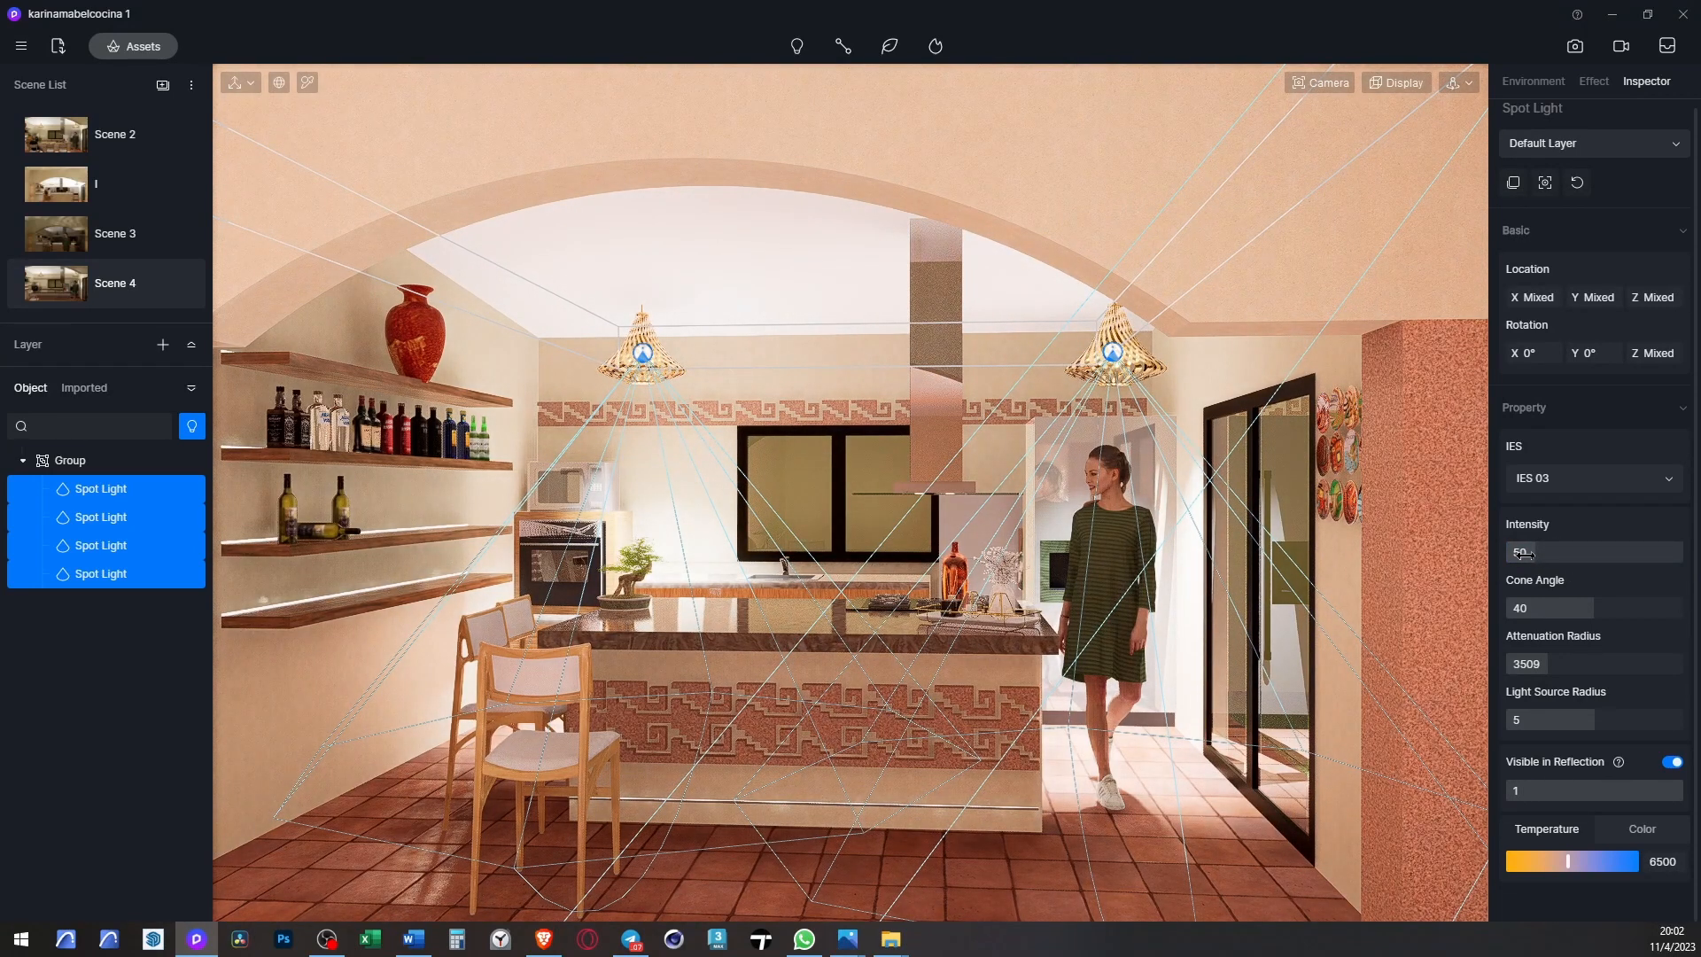
{"action": "left_click", "coordinate": [1524, 554]}
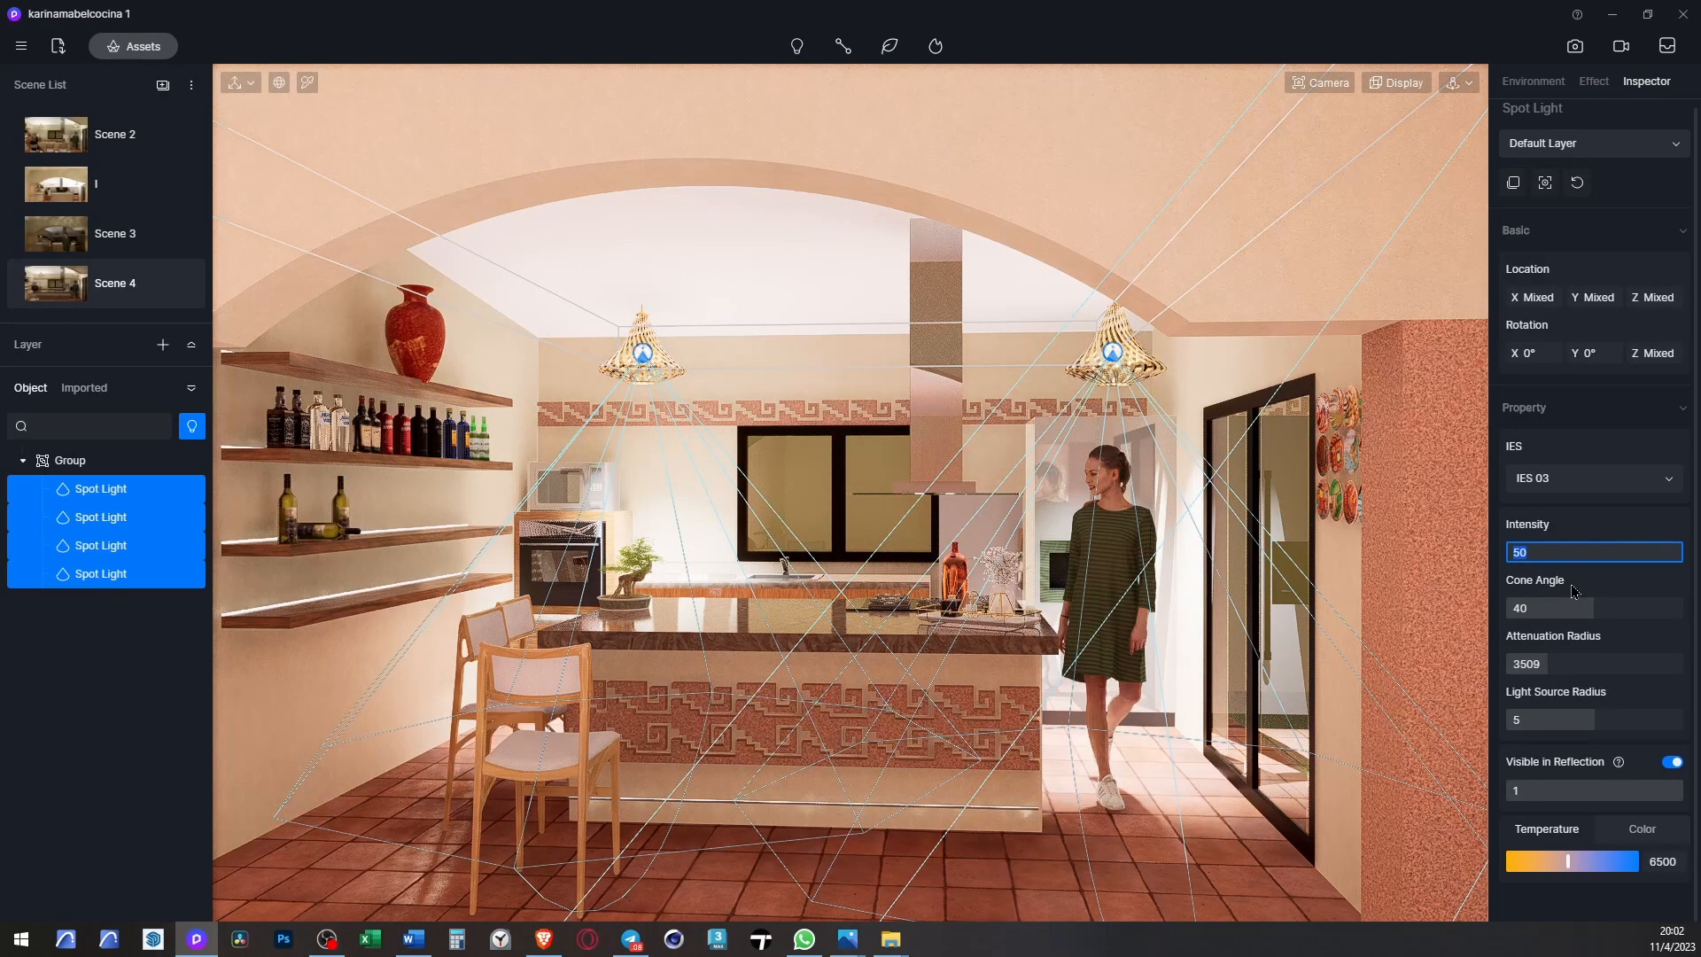
{"action": "type", "text": "25"}
{"action": "key", "text": "Return"}
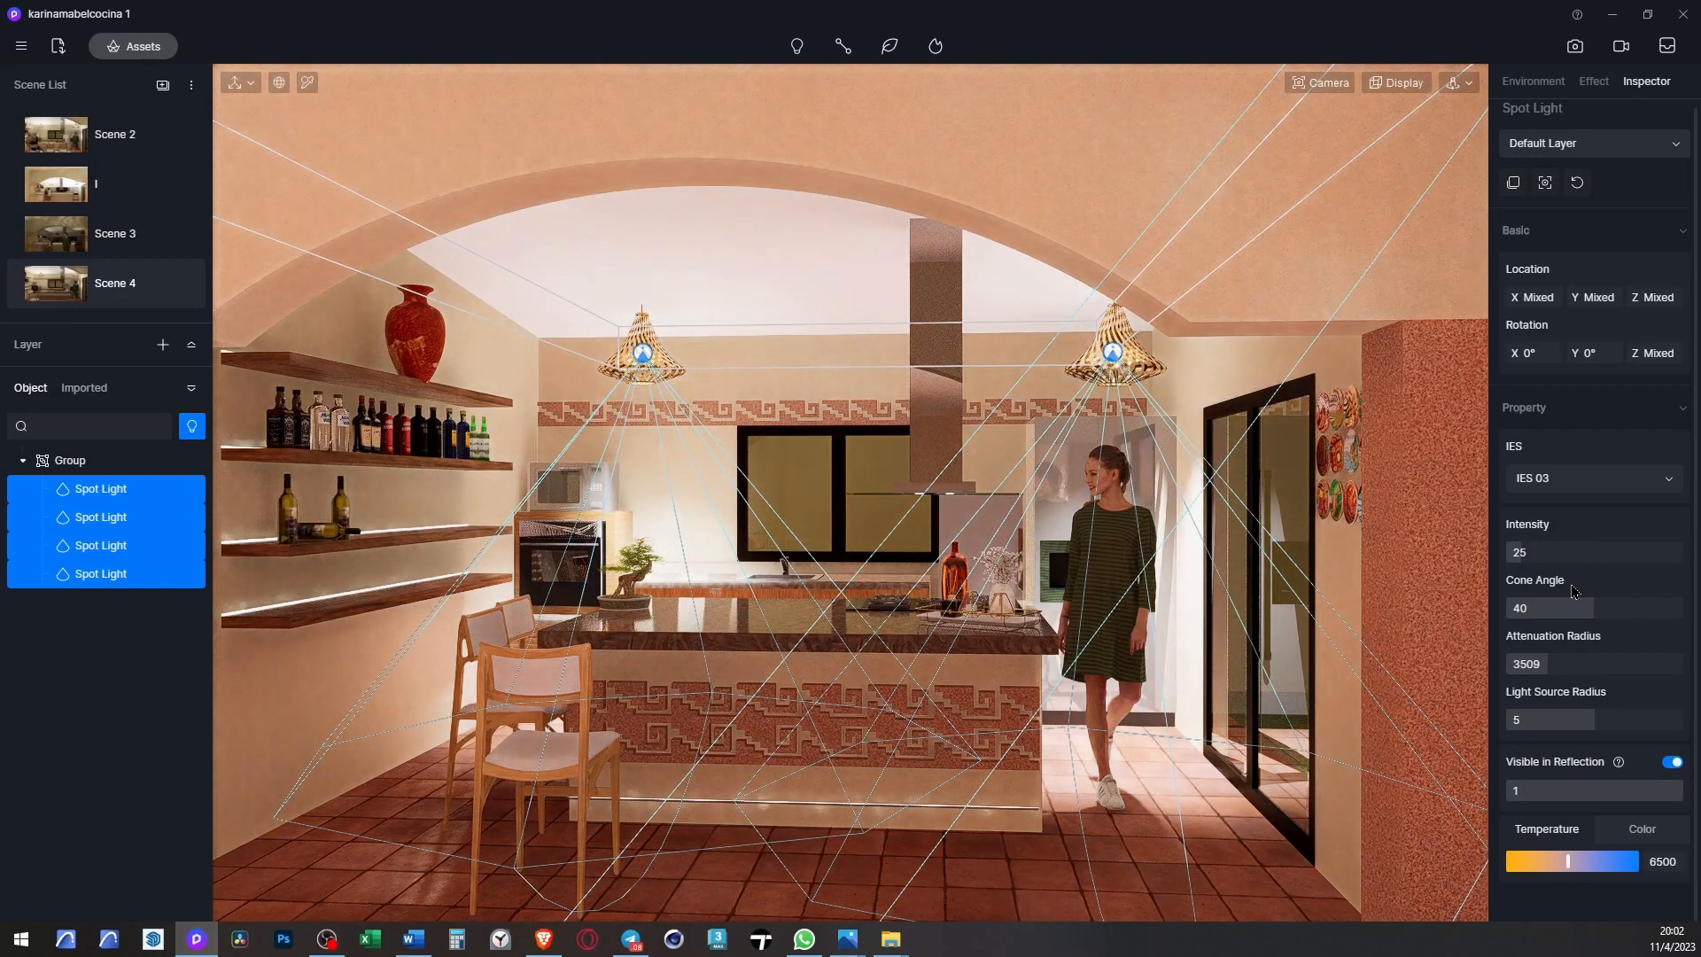
- Round the attenuation radius of the four spot lights to 3500
{"action": "left_click", "coordinate": [1526, 665]}
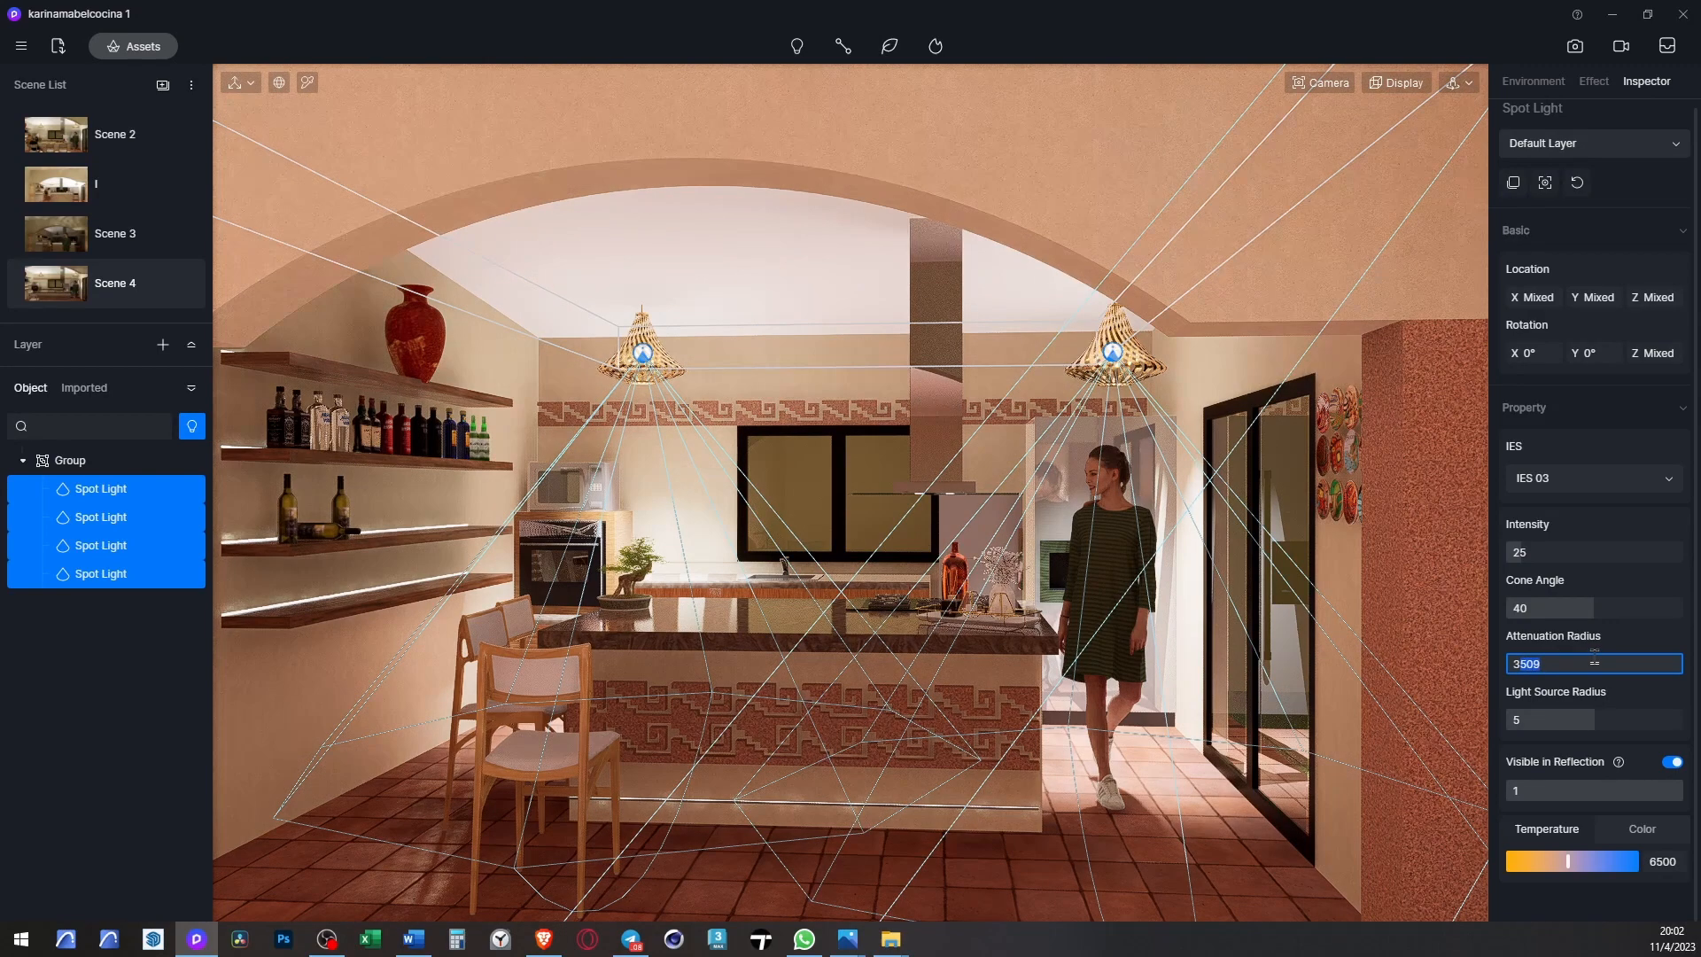
{"action": "type", "text": "3500"}
{"action": "key", "text": "Return"}
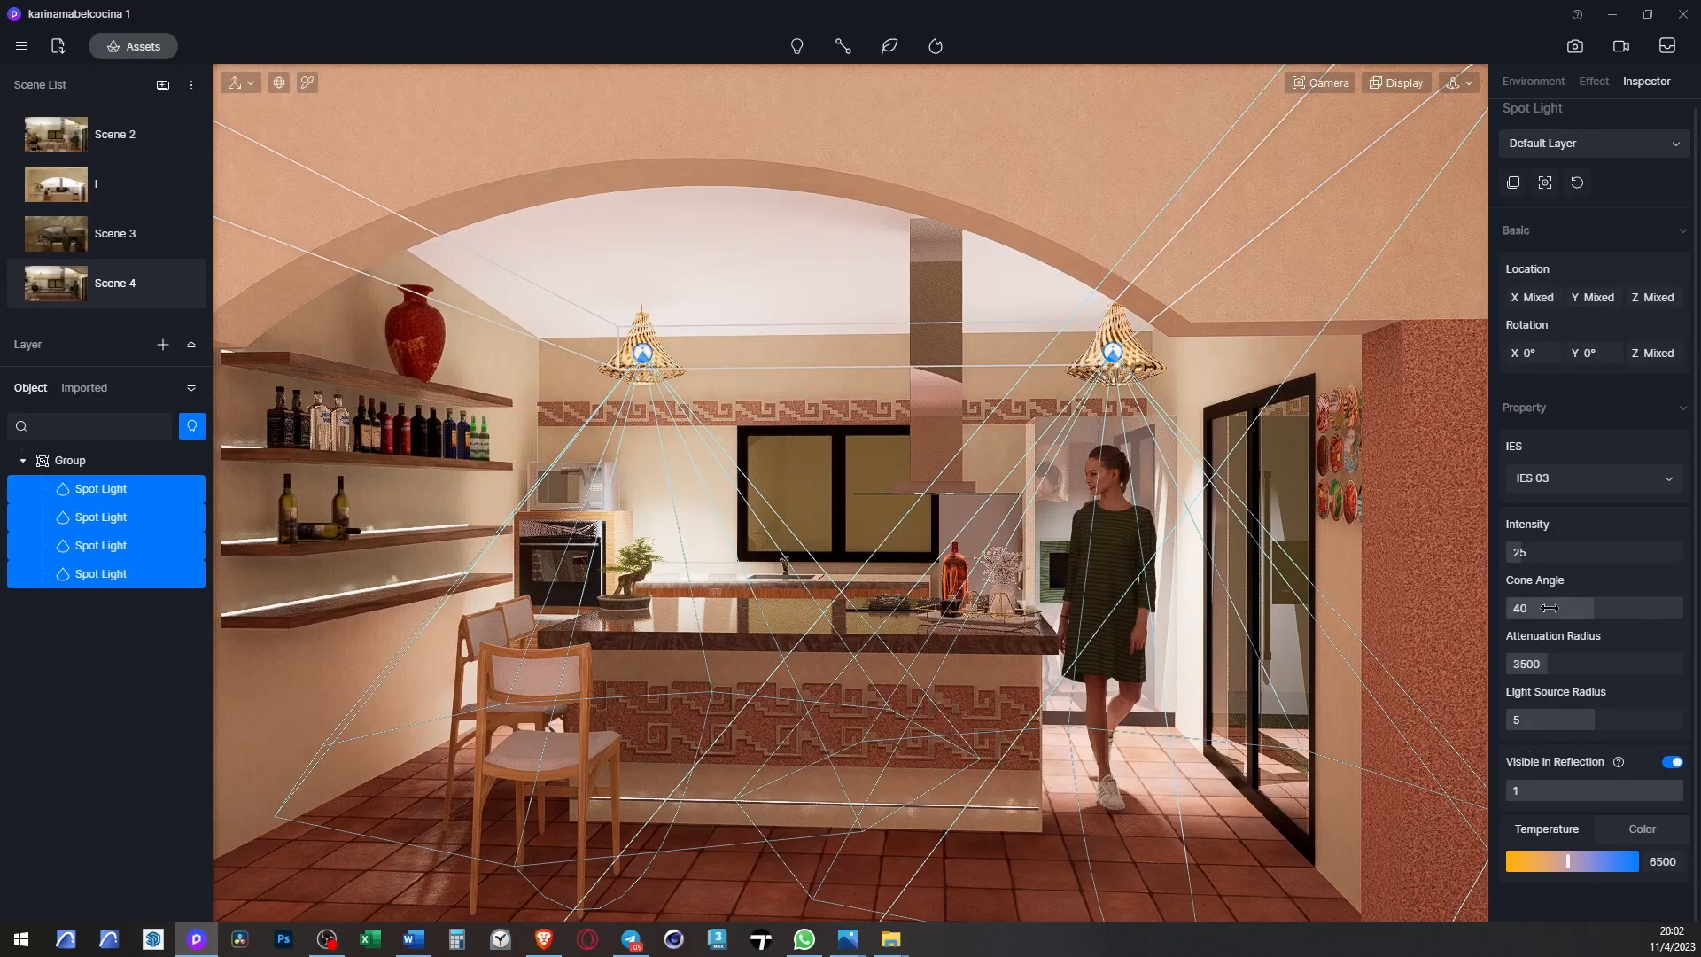
- Try intensities of 10 and 15 on the four selected spot lights
{"action": "left_click", "coordinate": [1540, 554]}
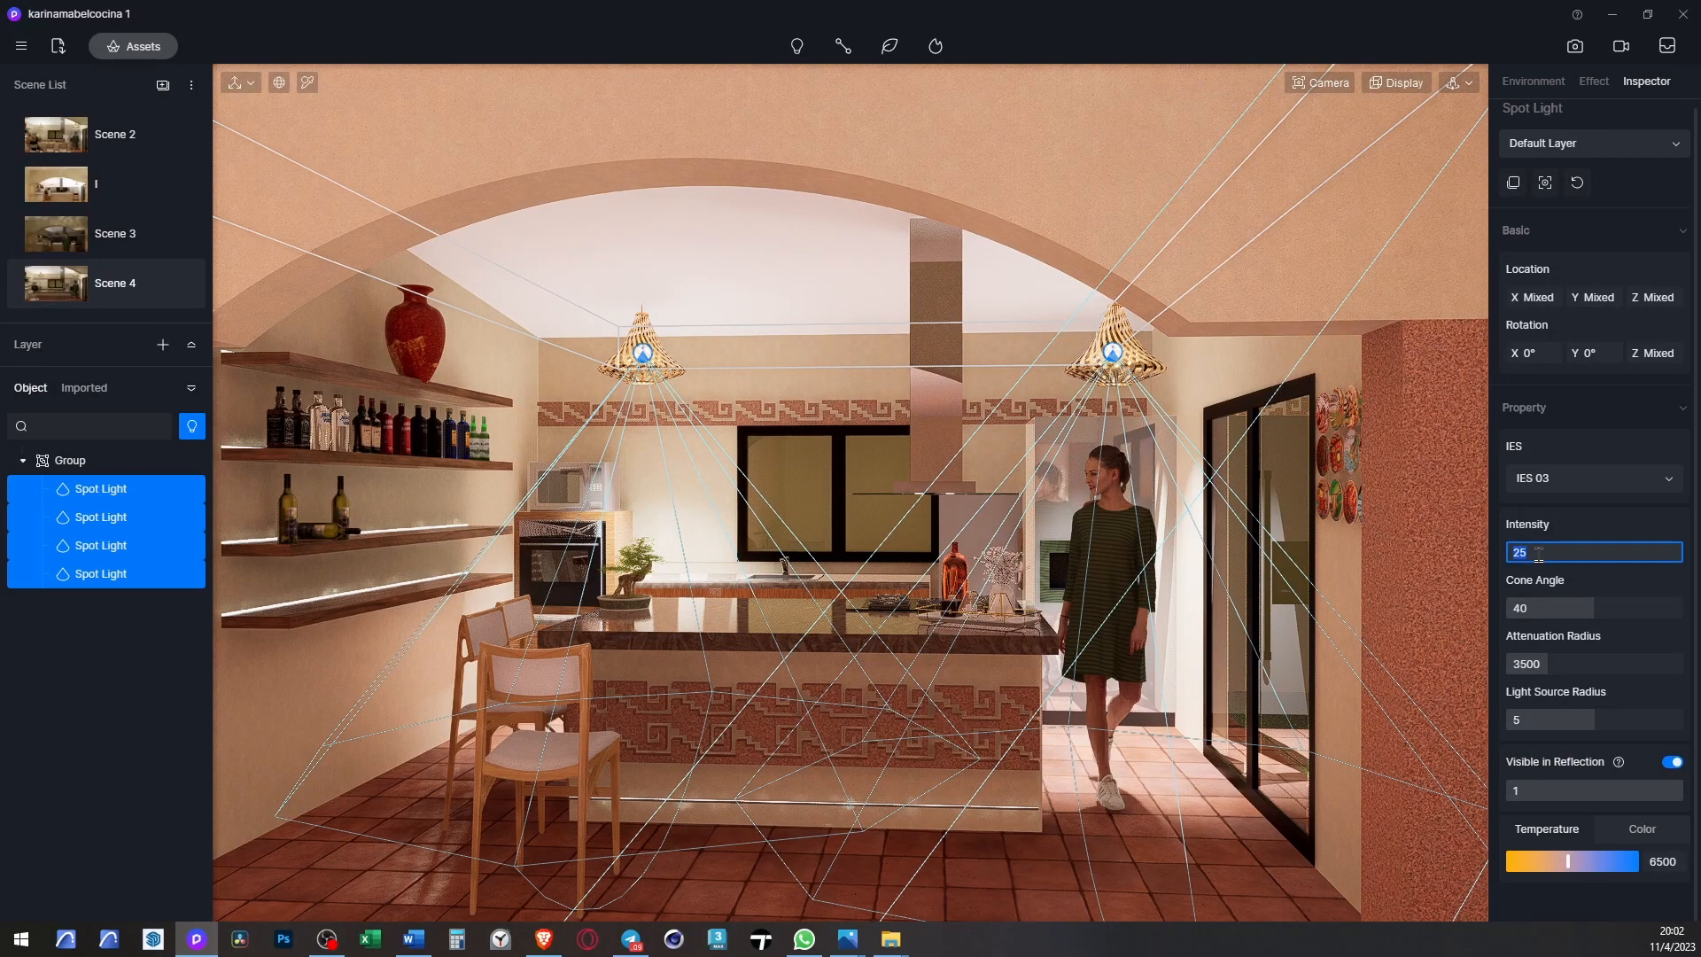
{"action": "type", "text": "10"}
{"action": "key", "text": "Return"}
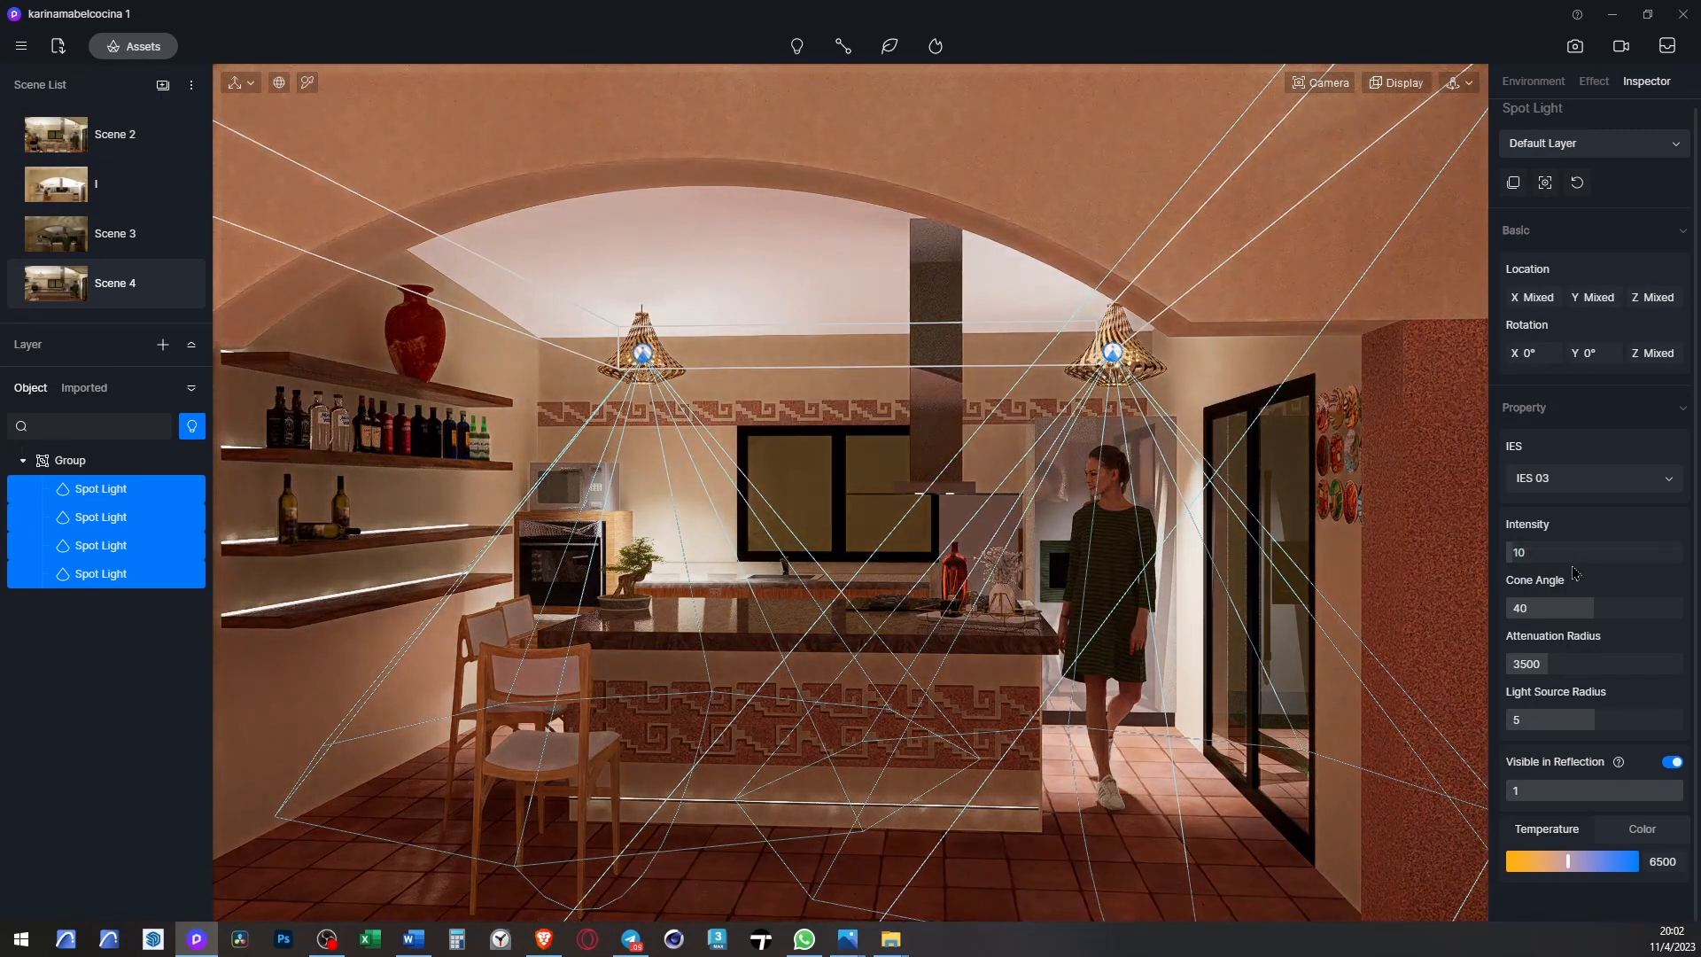
{"action": "left_click", "coordinate": [1524, 552]}
{"action": "type", "text": "15"}
{"action": "key", "text": "Return"}
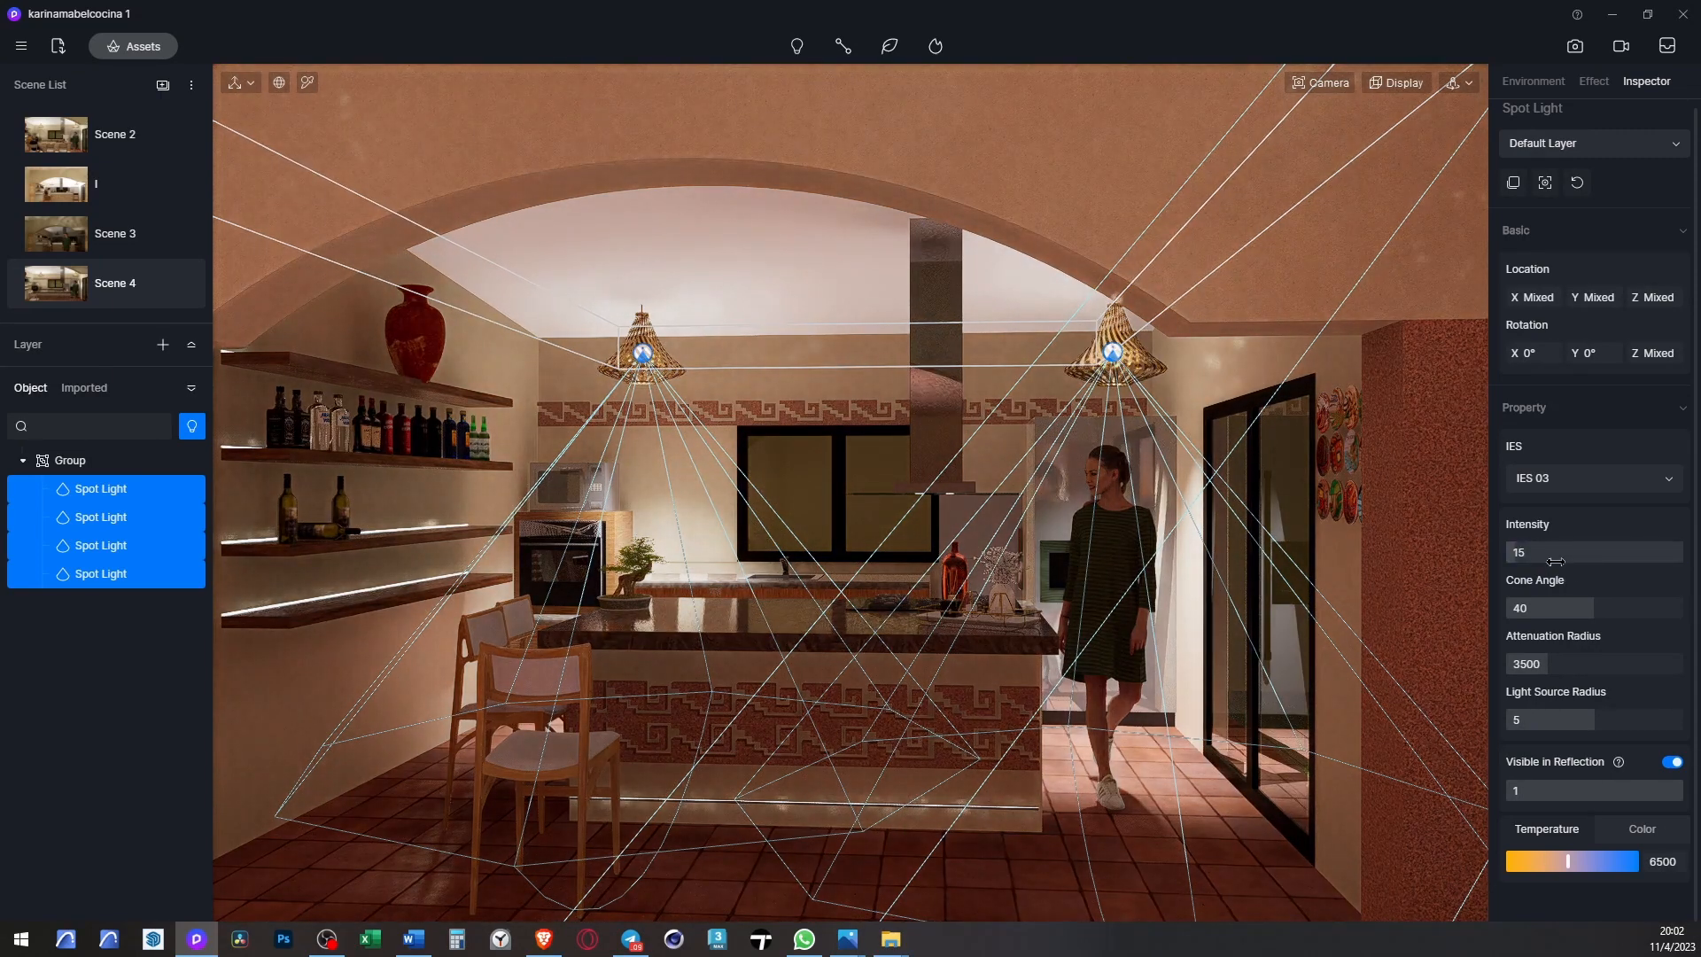
- Set the intensity of the four spot lights to 20 and select their parent group
{"action": "left_click", "coordinate": [1540, 552]}
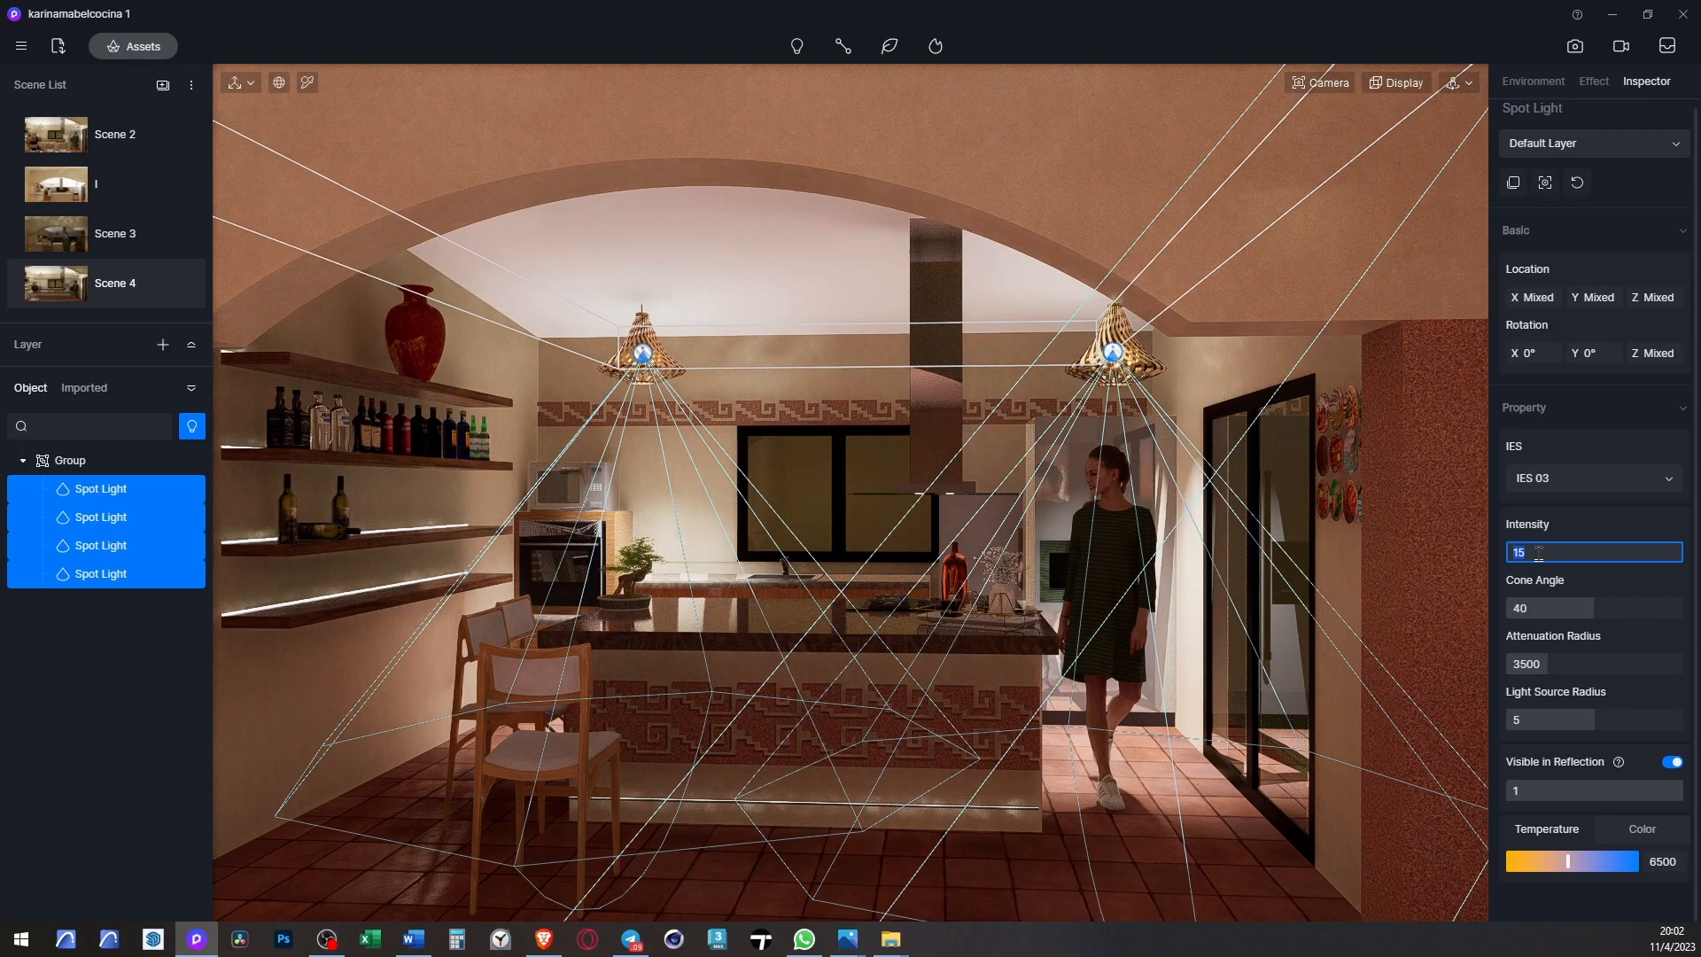
{"action": "type", "text": "20"}
{"action": "key", "text": "Return"}
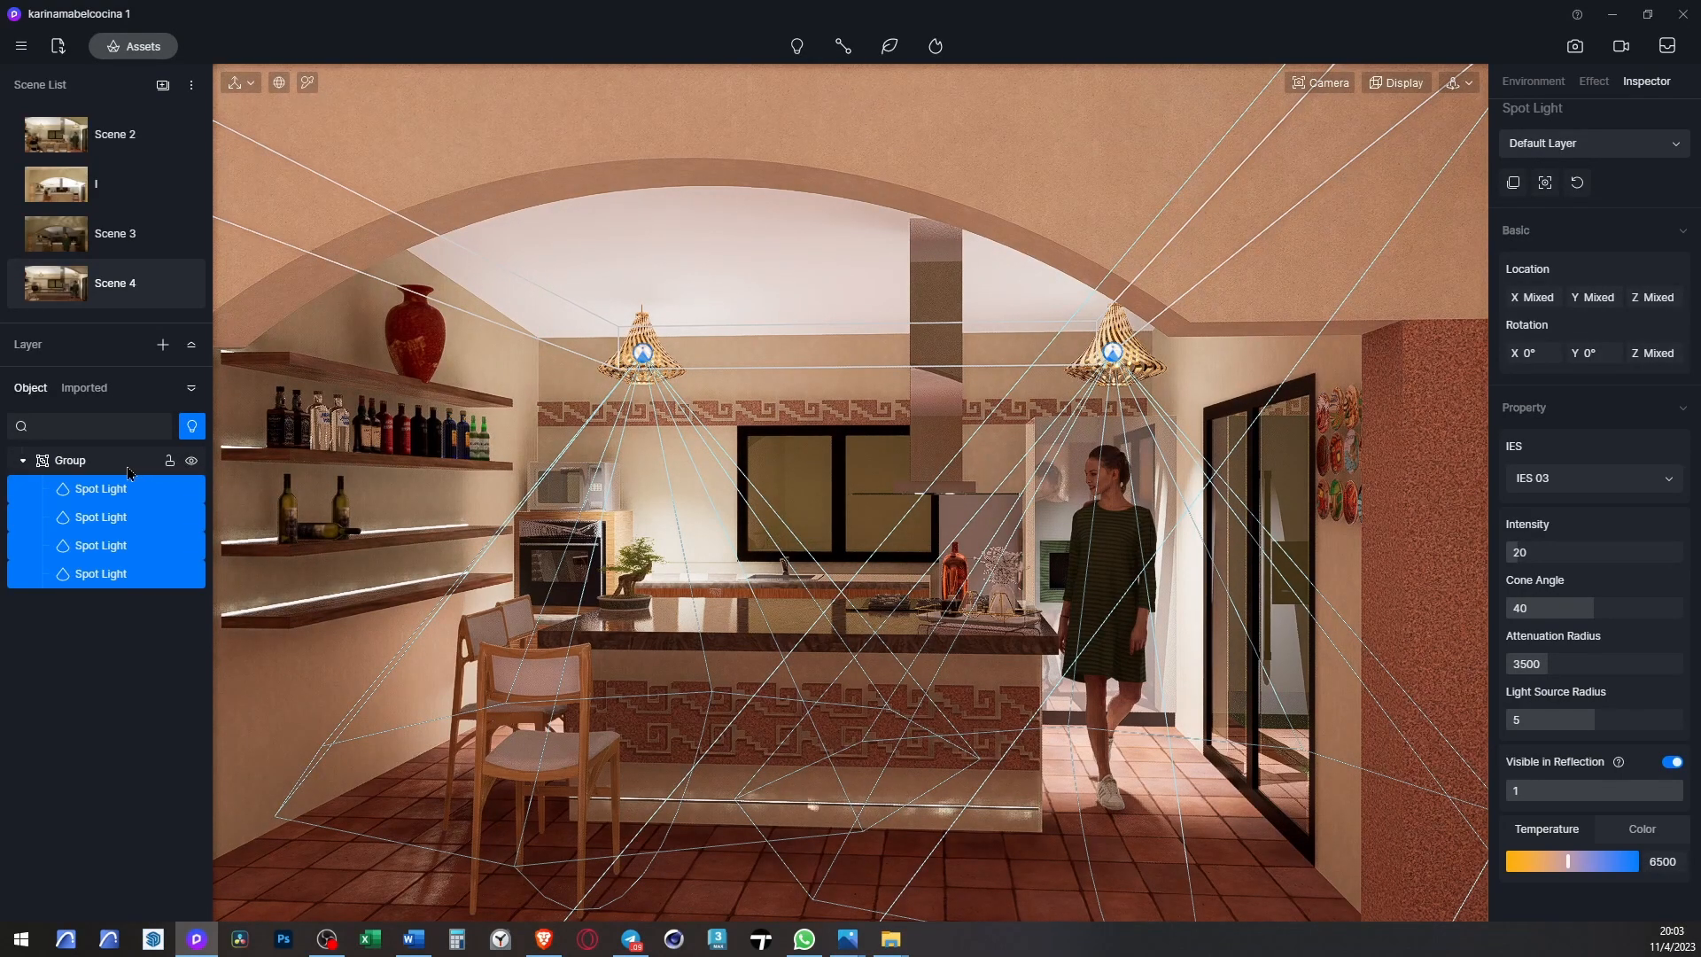
{"action": "left_click", "coordinate": [83, 470]}
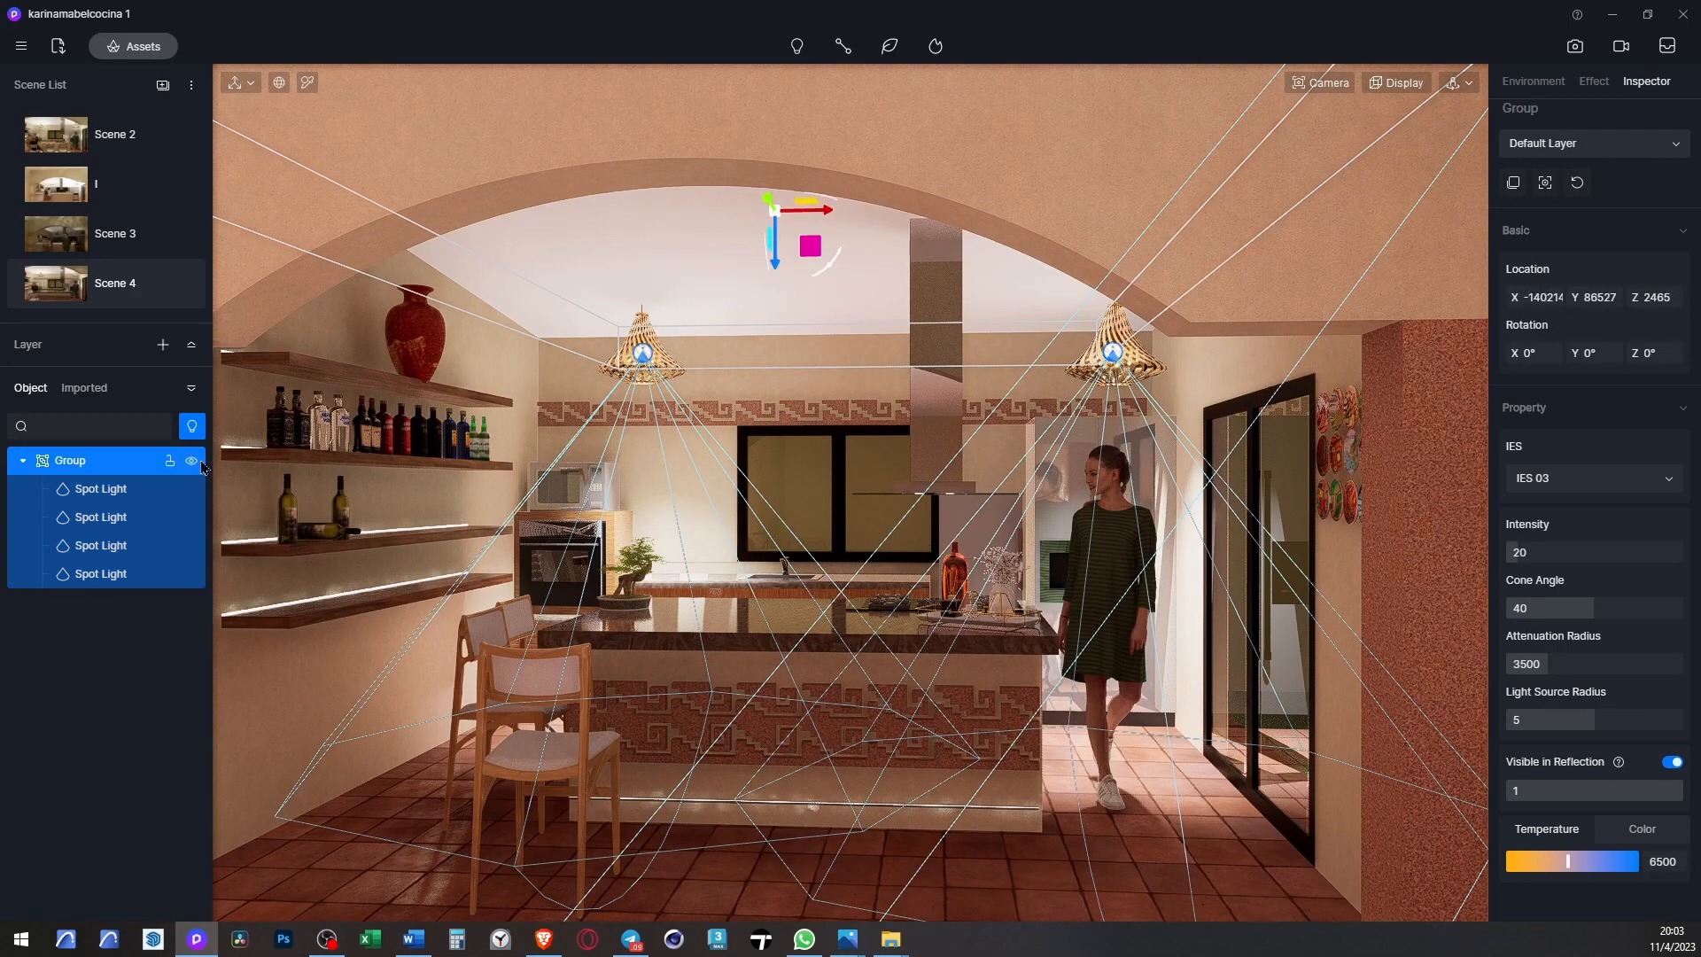
- Hide the spot light group and place a point light inside the pendant lamp on the shelf side of the kitchen
{"action": "left_click", "coordinate": [191, 462]}
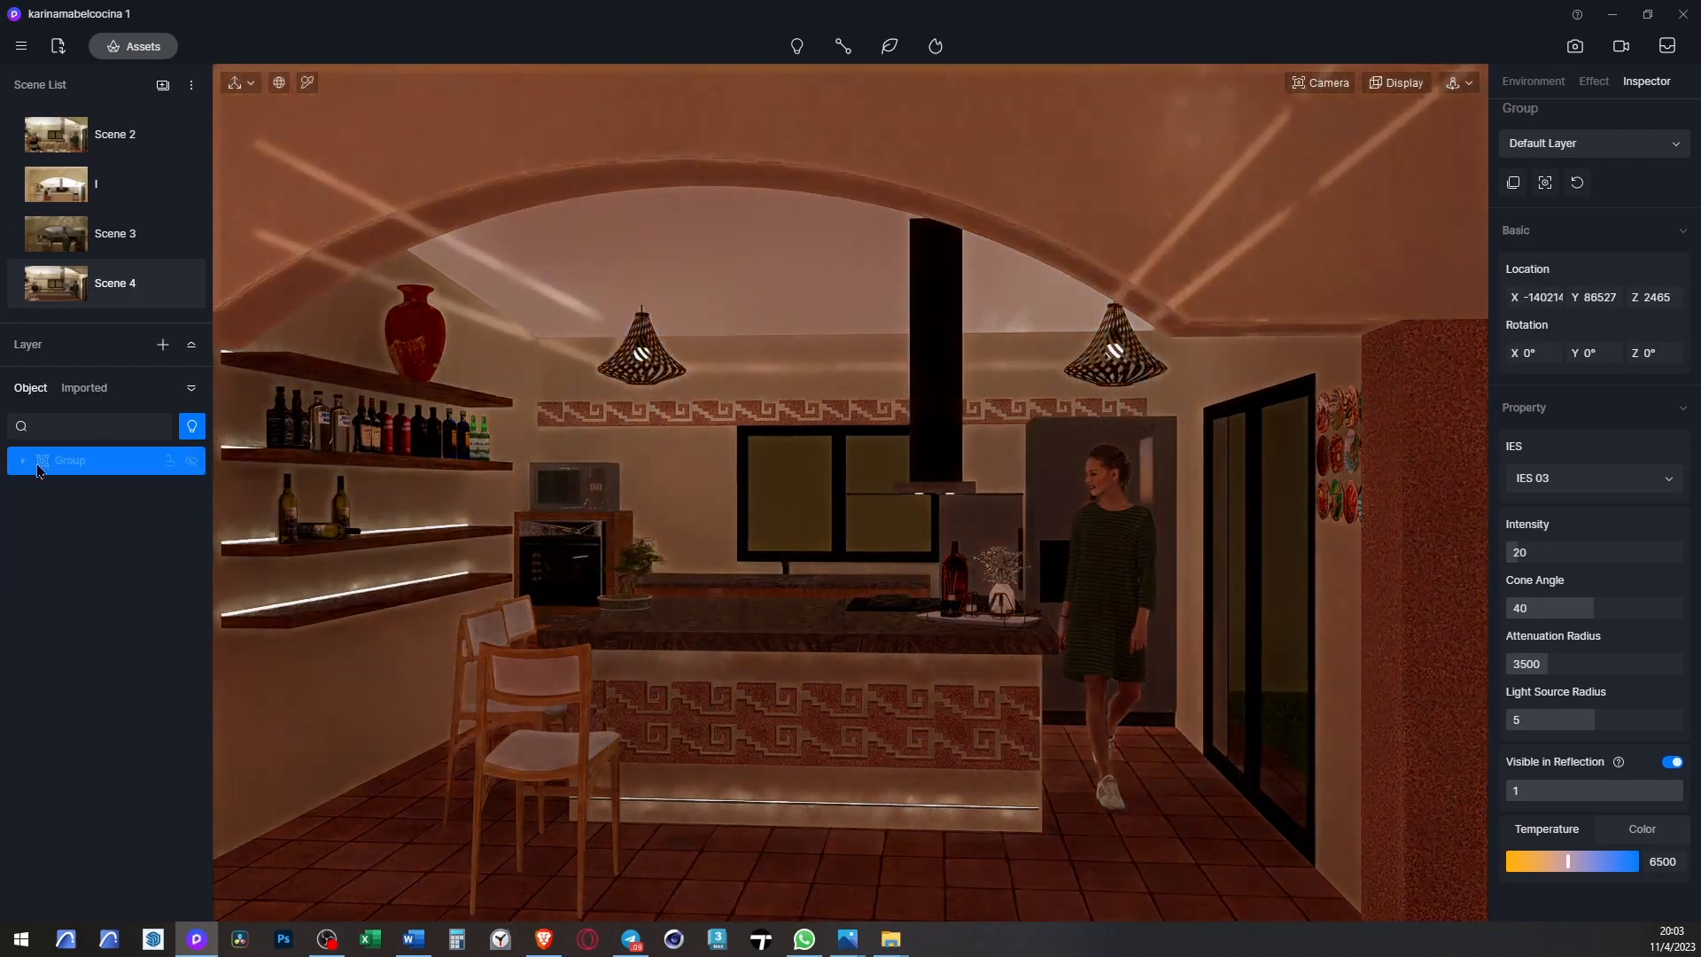
{"action": "left_click", "coordinate": [797, 46]}
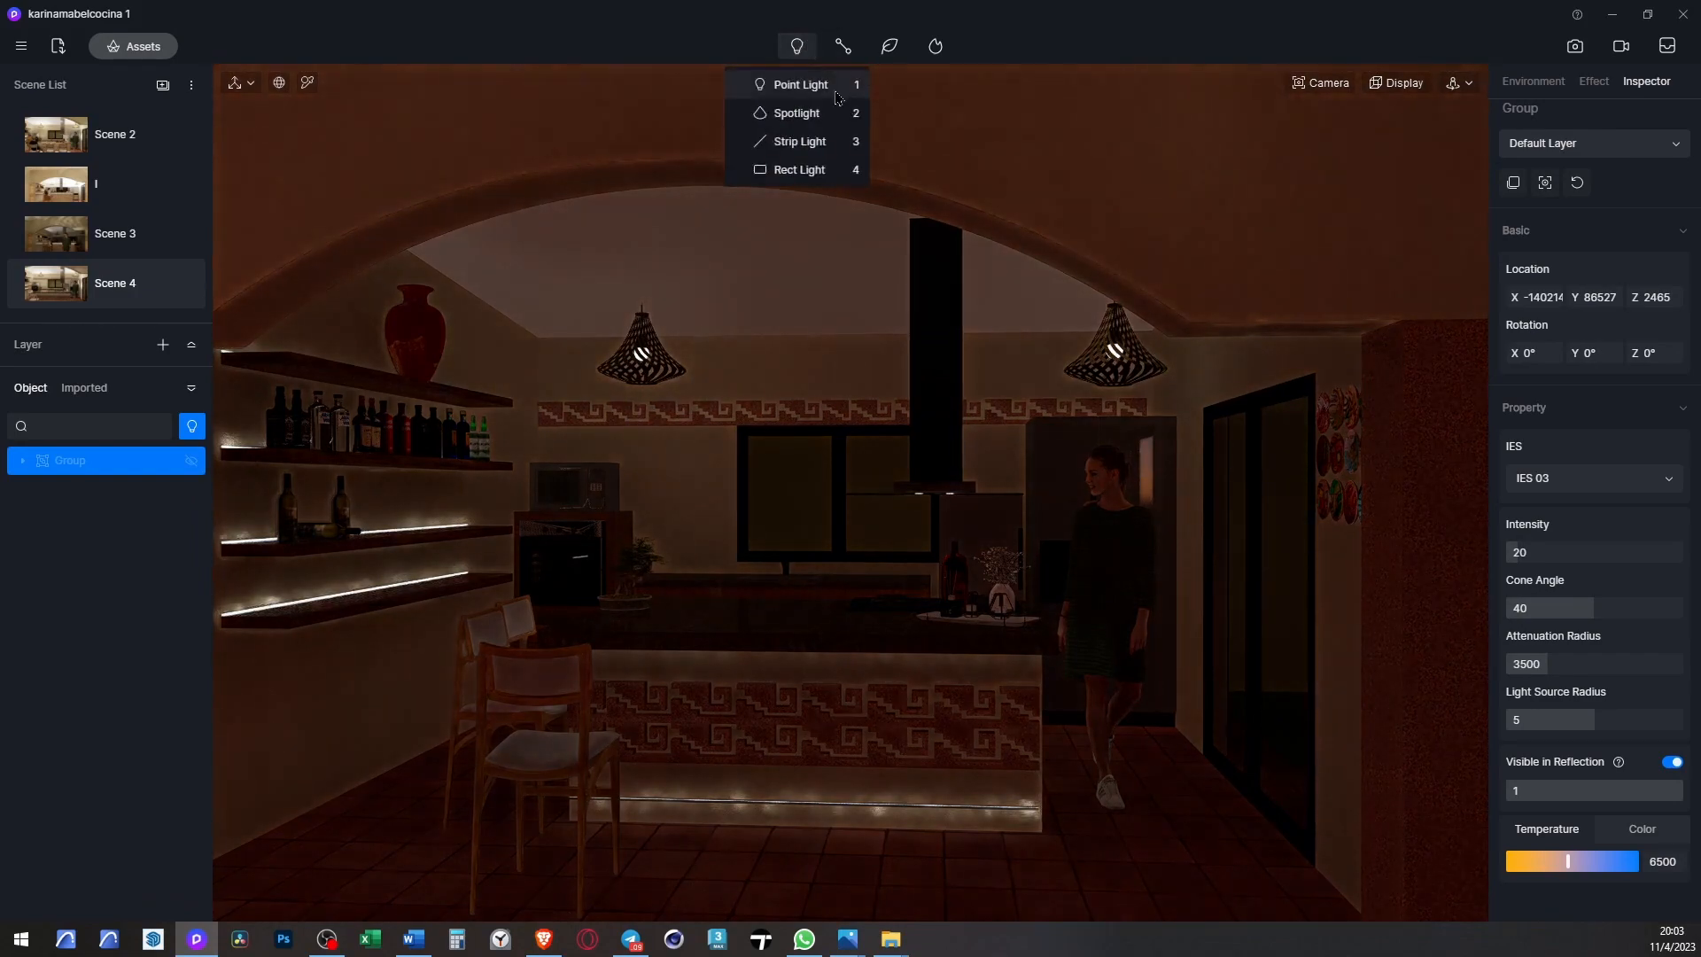
{"action": "left_click", "coordinate": [801, 84]}
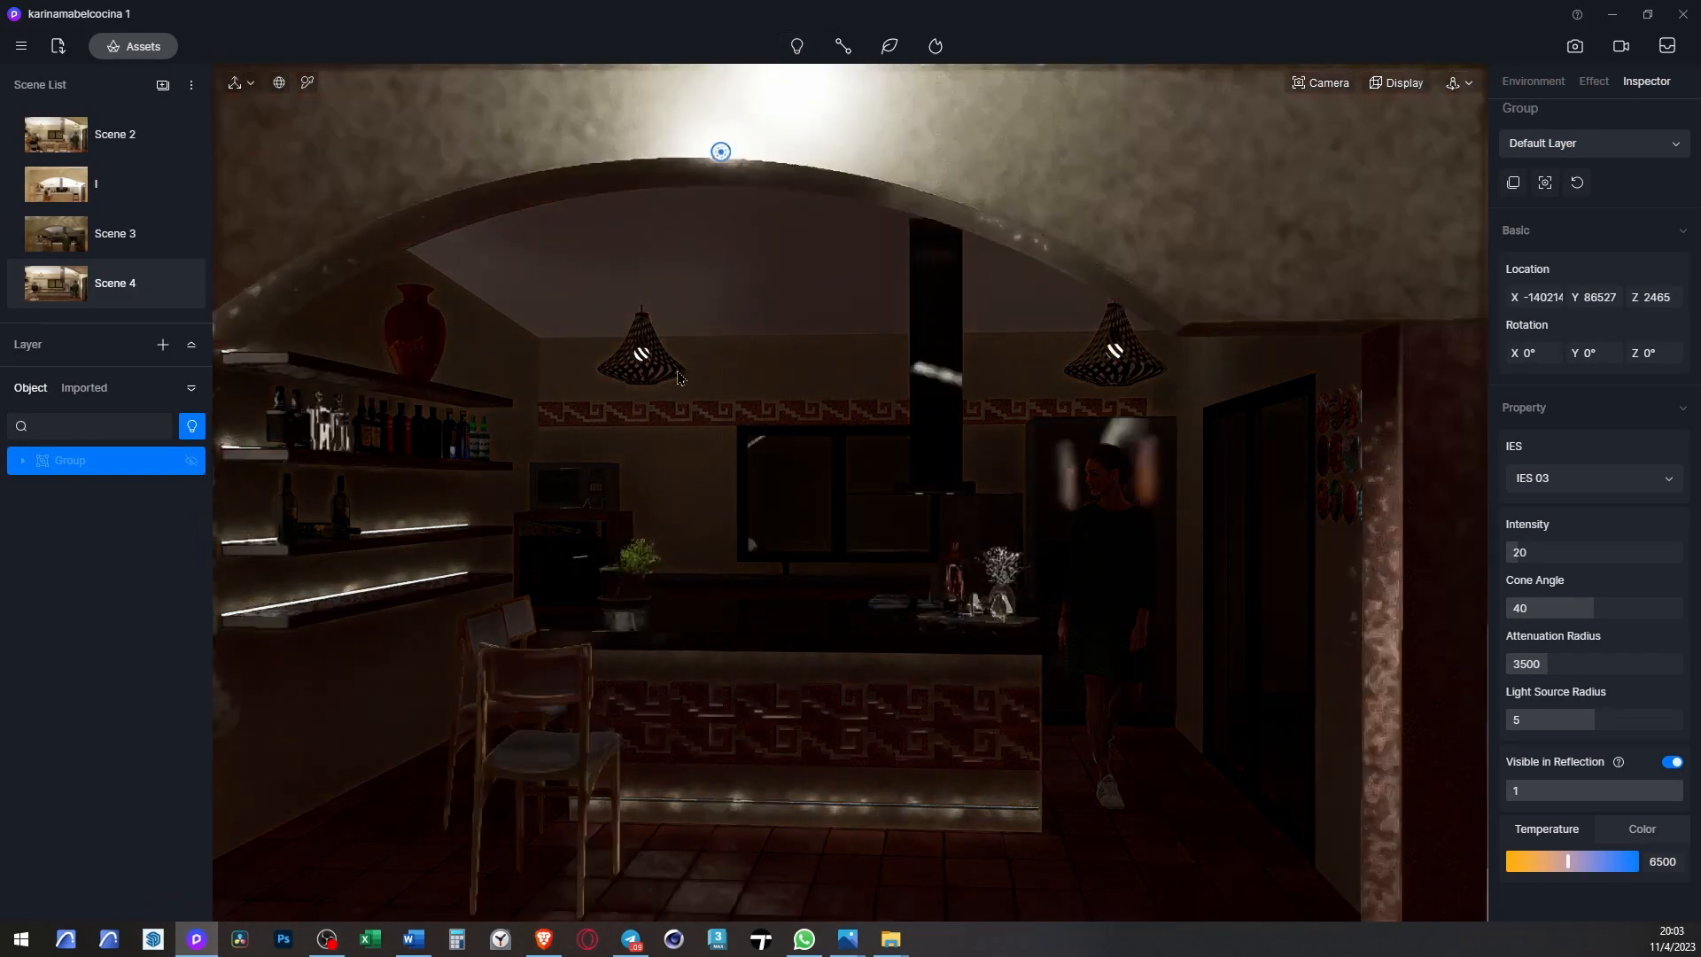
{"action": "scroll", "coordinate": [609, 381], "scroll_direction": "up", "scroll_amount": 5}
{"action": "scroll", "coordinate": [695, 293], "scroll_direction": "up", "scroll_amount": 3}
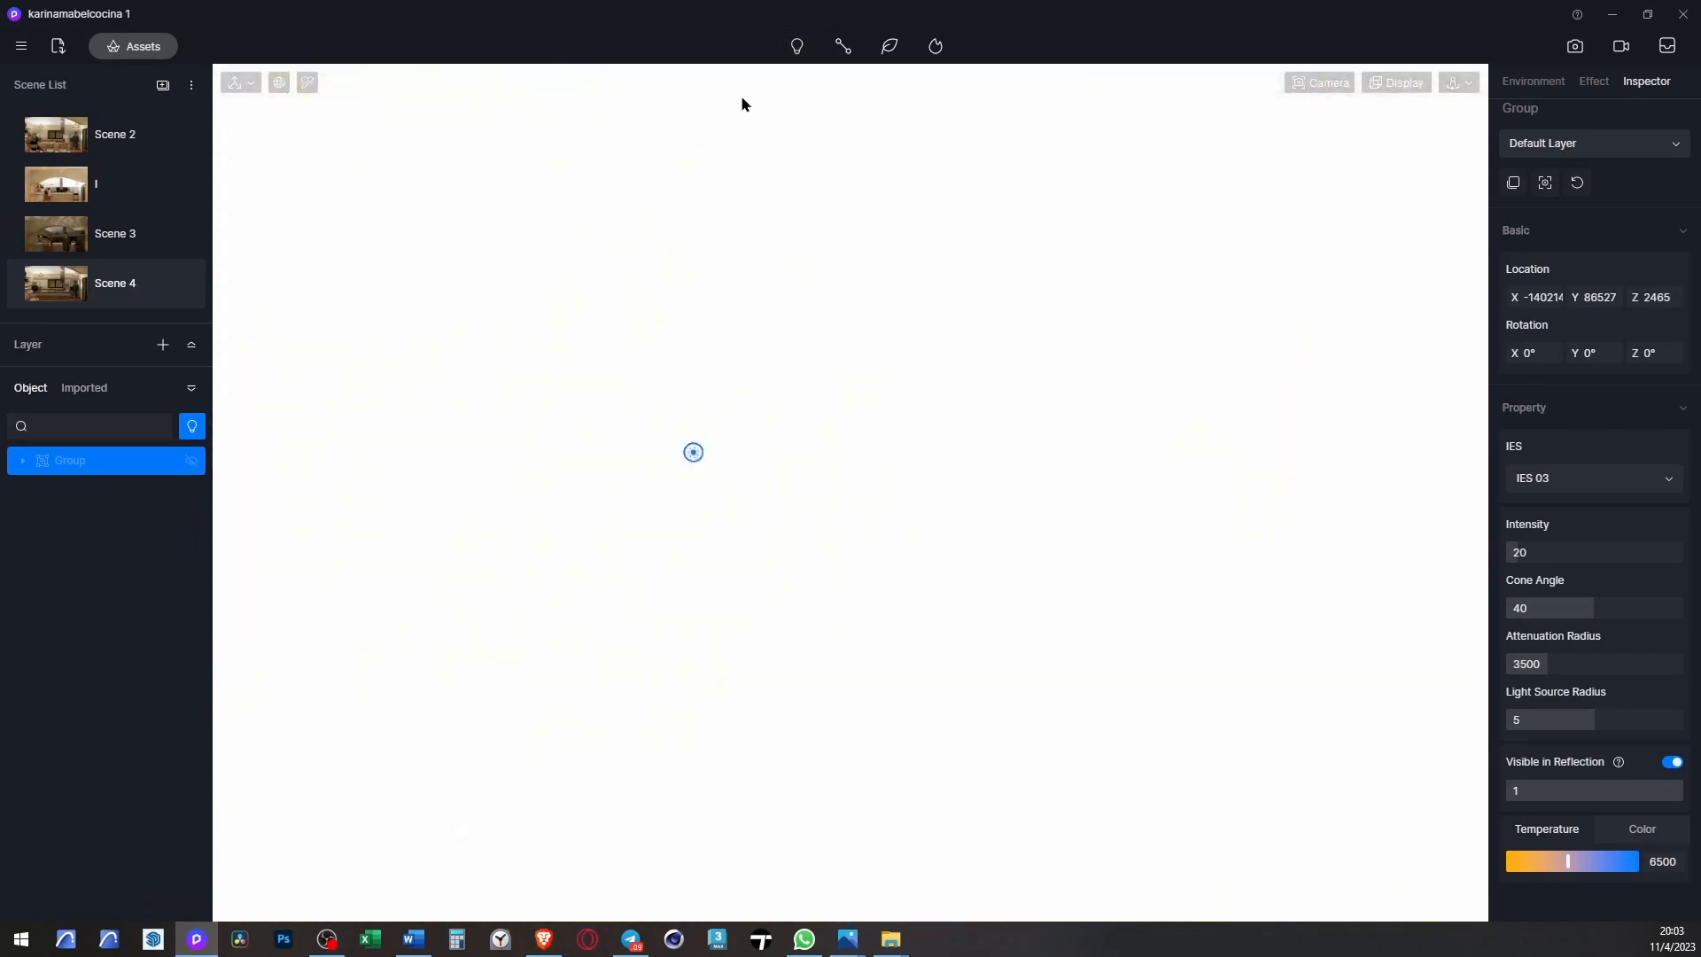
{"action": "scroll", "coordinate": [703, 168], "scroll_direction": "up", "scroll_amount": 5}
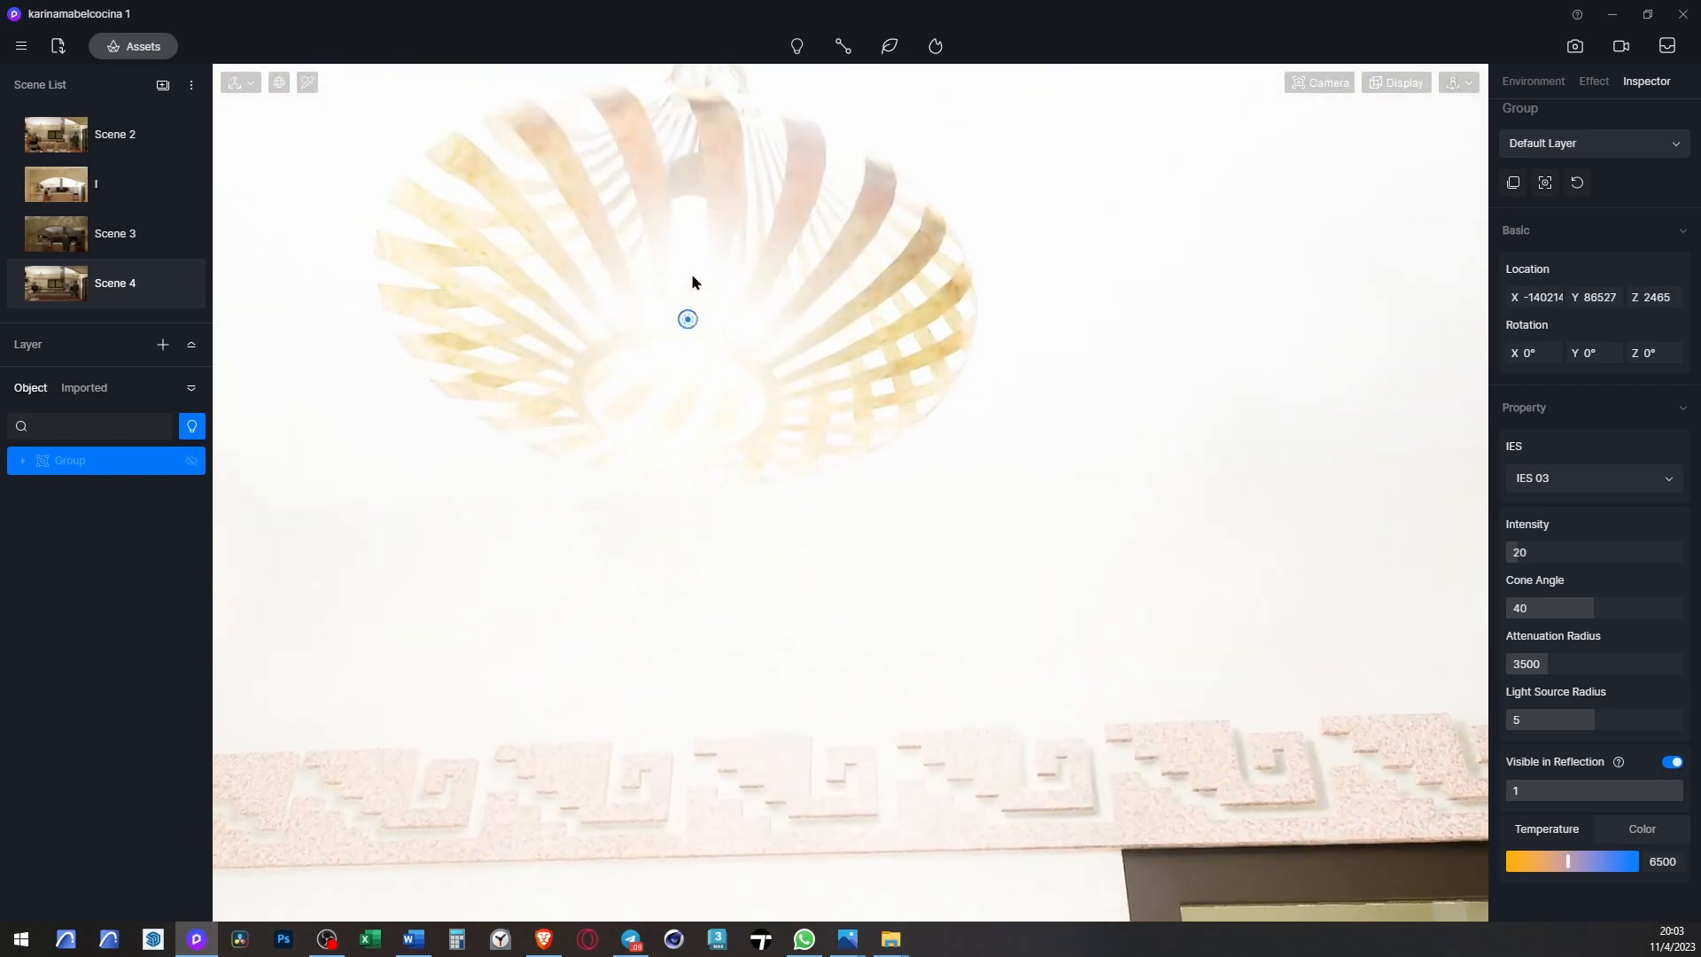
{"action": "left_click", "coordinate": [697, 261]}
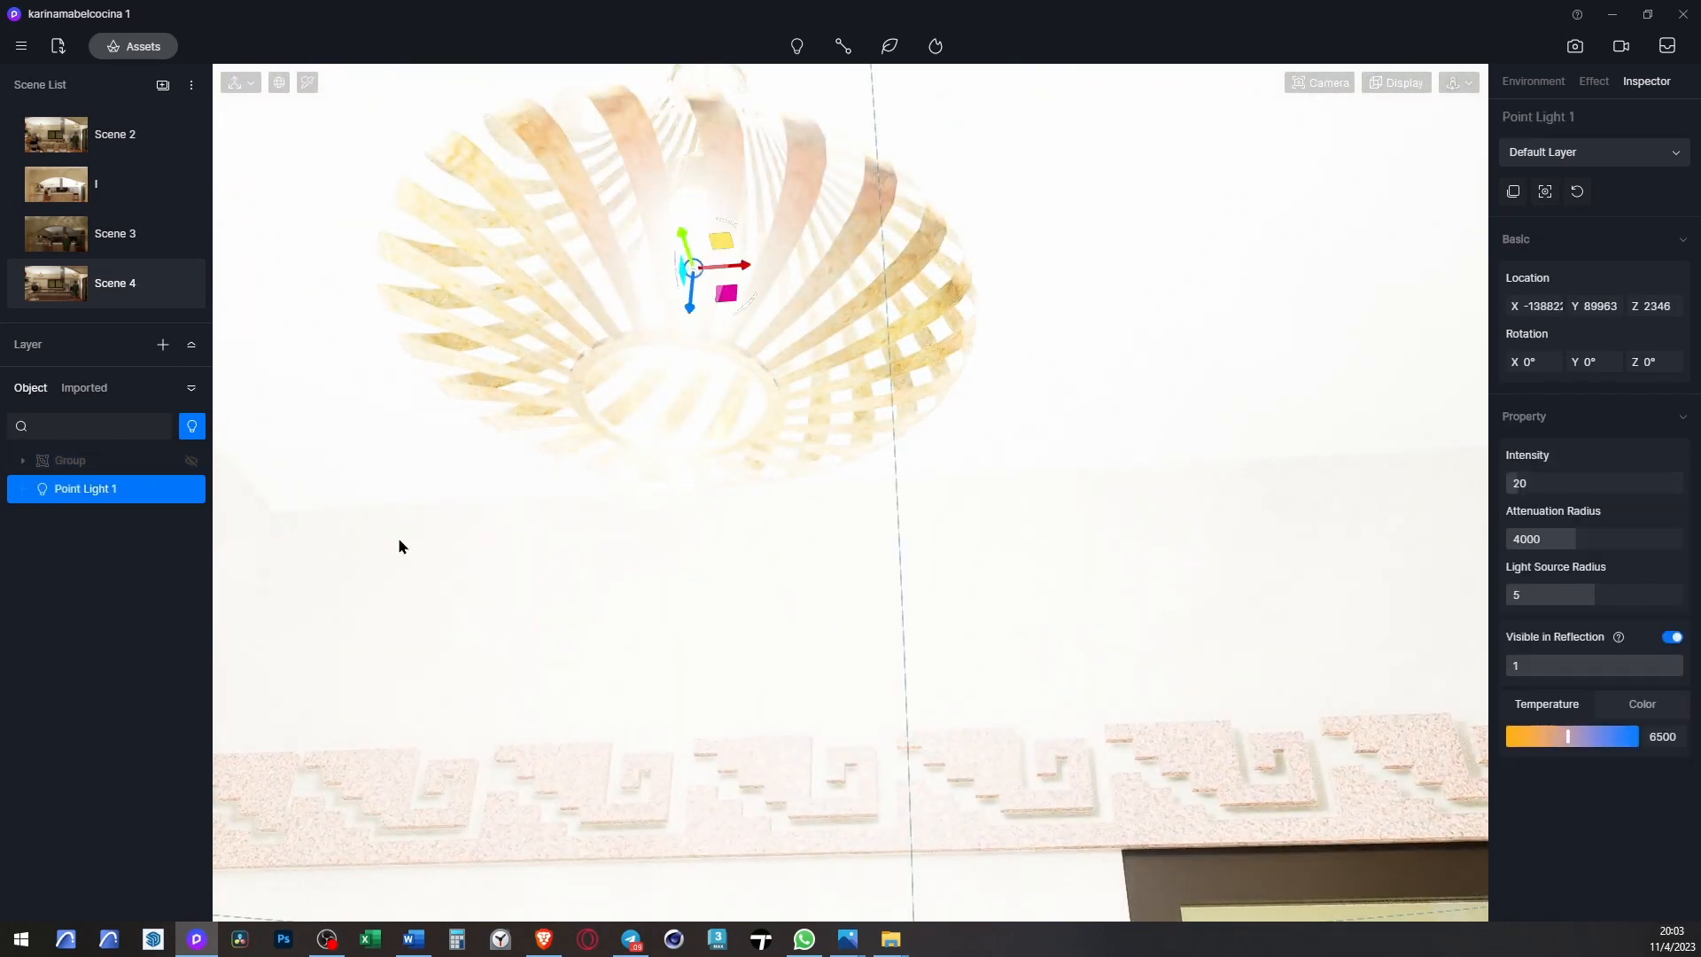
- Place a second point light inside the kitchen pendant lamp on the refrigerator side
{"action": "scroll", "coordinate": [403, 478], "scroll_direction": "down", "scroll_amount": 3}
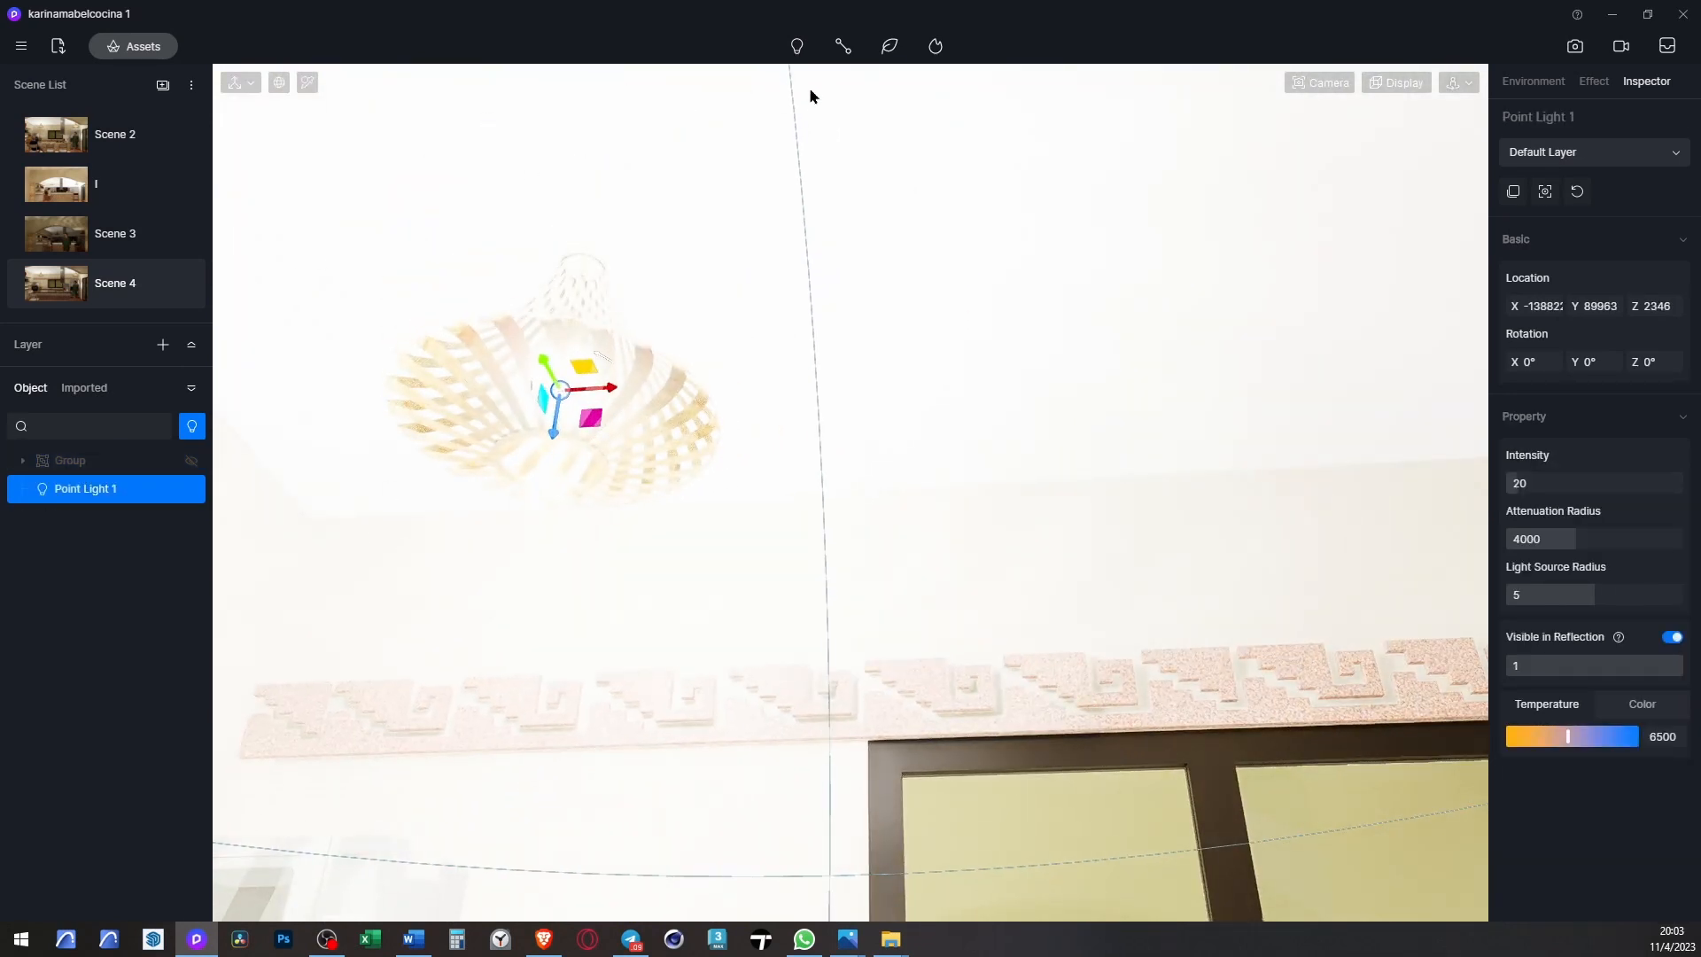
{"action": "scroll", "coordinate": [306, 530], "scroll_direction": "down", "scroll_amount": 4}
{"action": "scroll", "coordinate": [1319, 292], "scroll_direction": "up", "scroll_amount": 4}
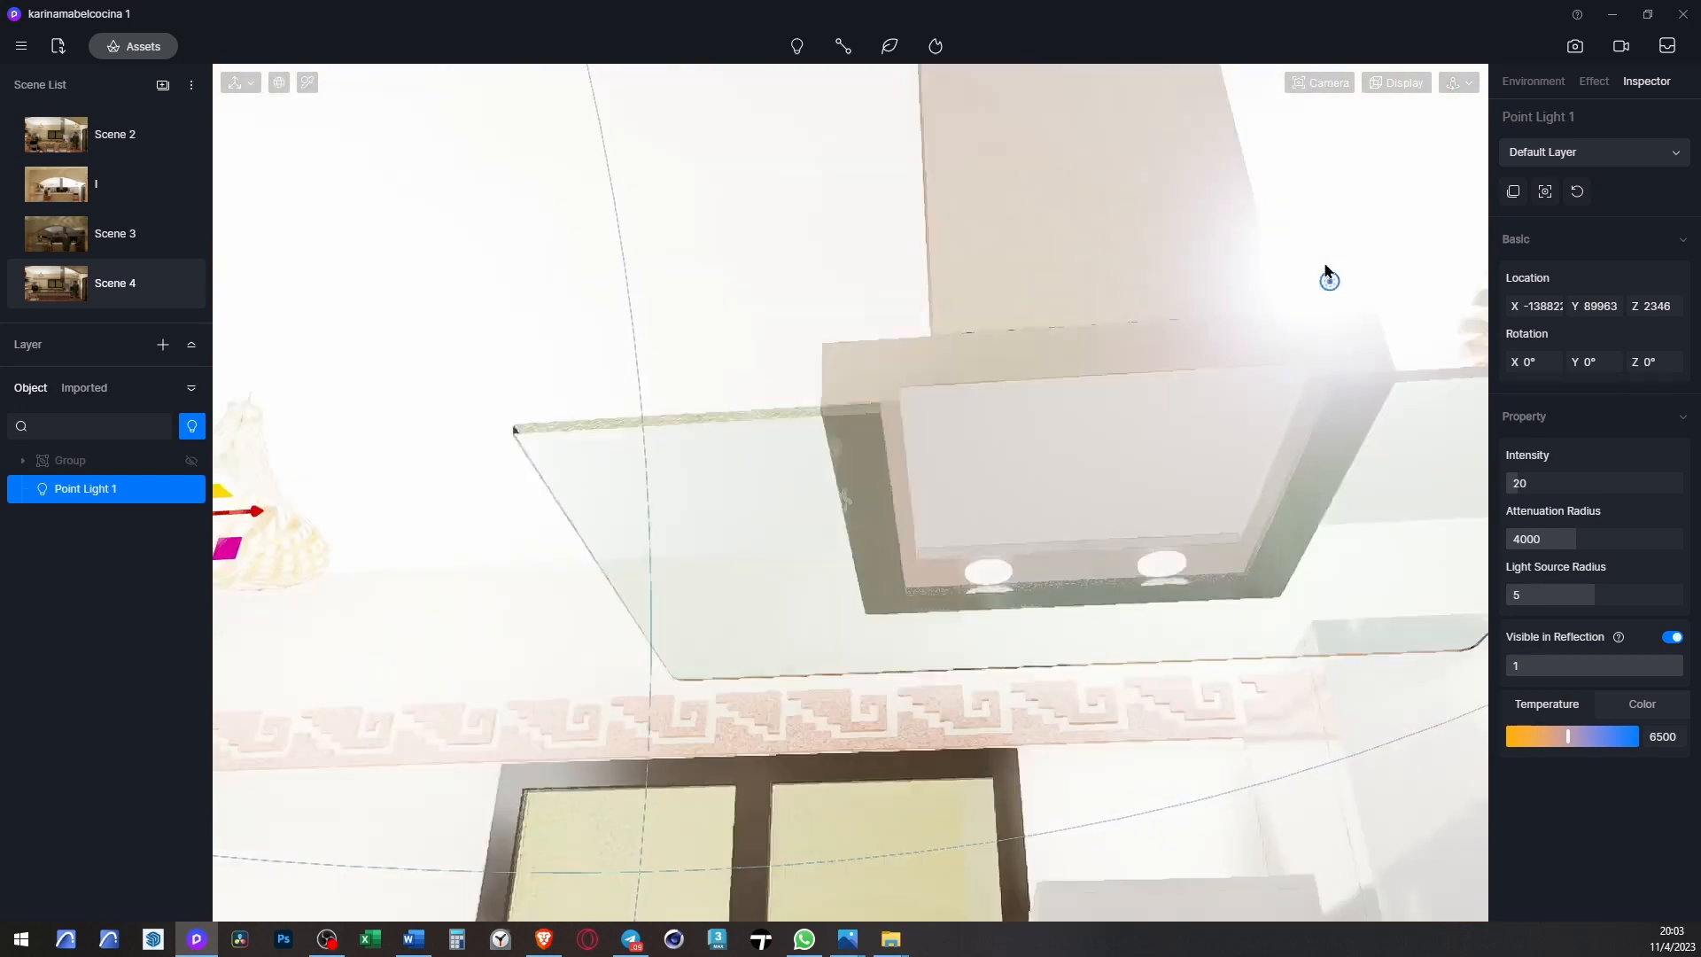
{"action": "scroll", "coordinate": [1325, 268], "scroll_direction": "up", "scroll_amount": 2}
{"action": "scroll", "coordinate": [290, 643], "scroll_direction": "down", "scroll_amount": 3}
{"action": "scroll", "coordinate": [1285, 392], "scroll_direction": "up", "scroll_amount": 3}
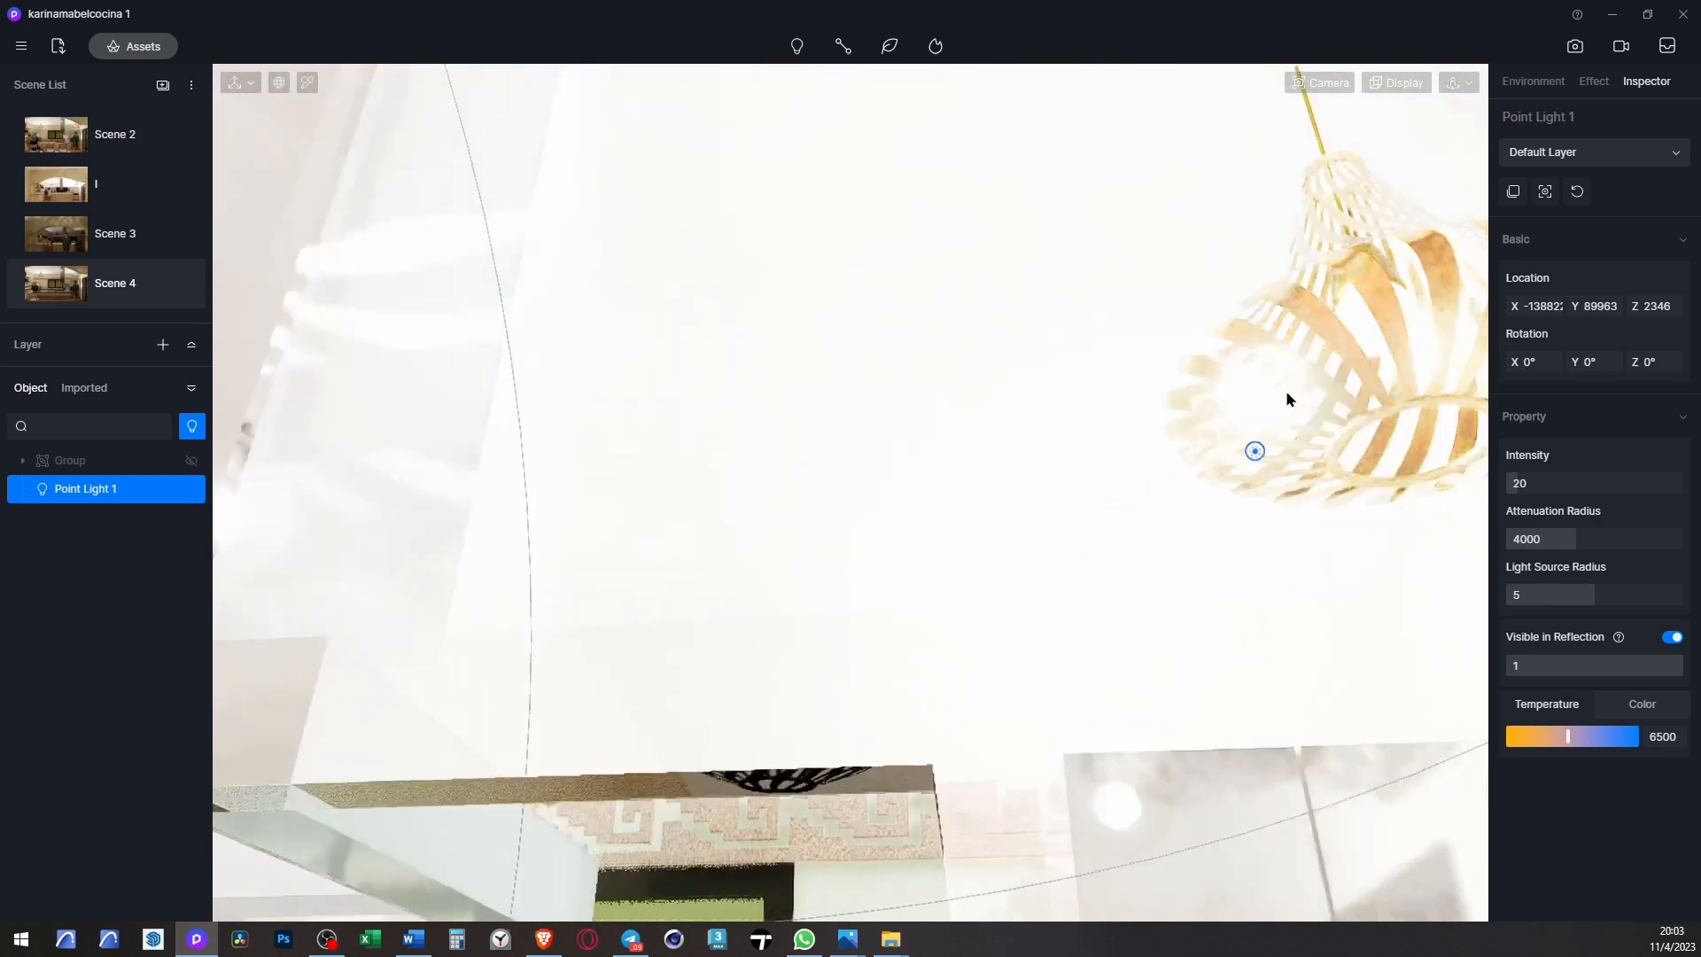
{"action": "left_click", "coordinate": [1369, 346]}
- Place a third point light inside the pendant lamp outside the arch, on the glass door side
{"action": "scroll", "coordinate": [1045, 802], "scroll_direction": "down", "scroll_amount": 5}
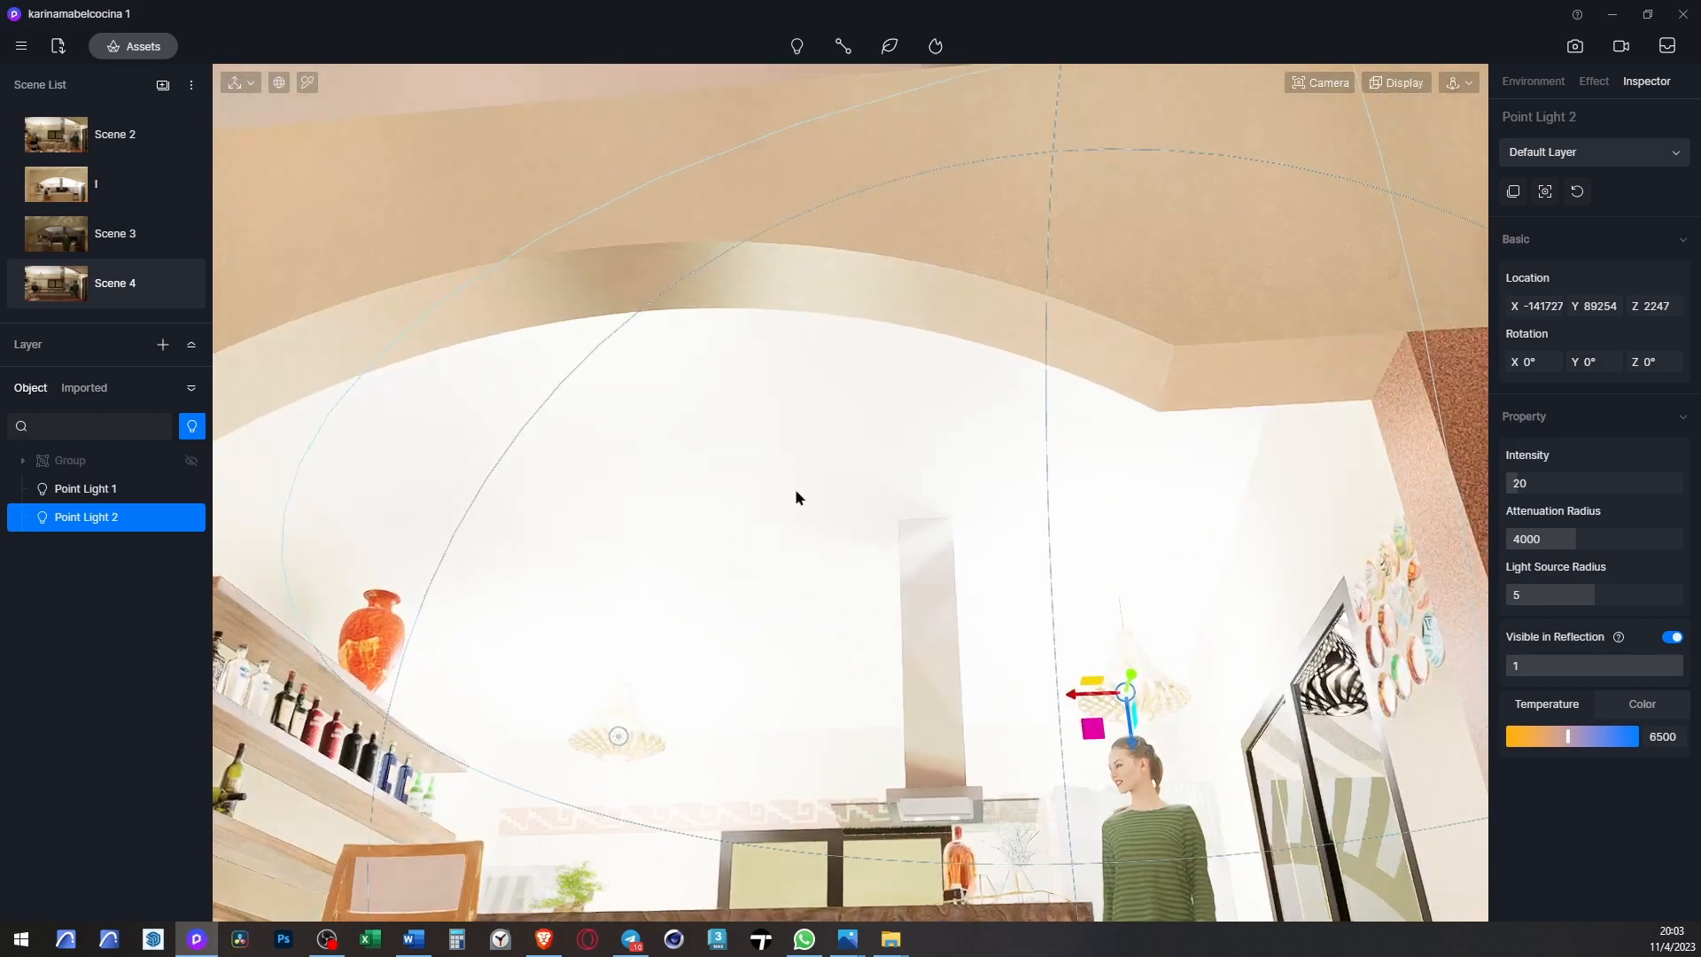
{"action": "scroll", "coordinate": [795, 493], "scroll_direction": "down", "scroll_amount": 3}
{"action": "scroll", "coordinate": [1341, 263], "scroll_direction": "up", "scroll_amount": 4}
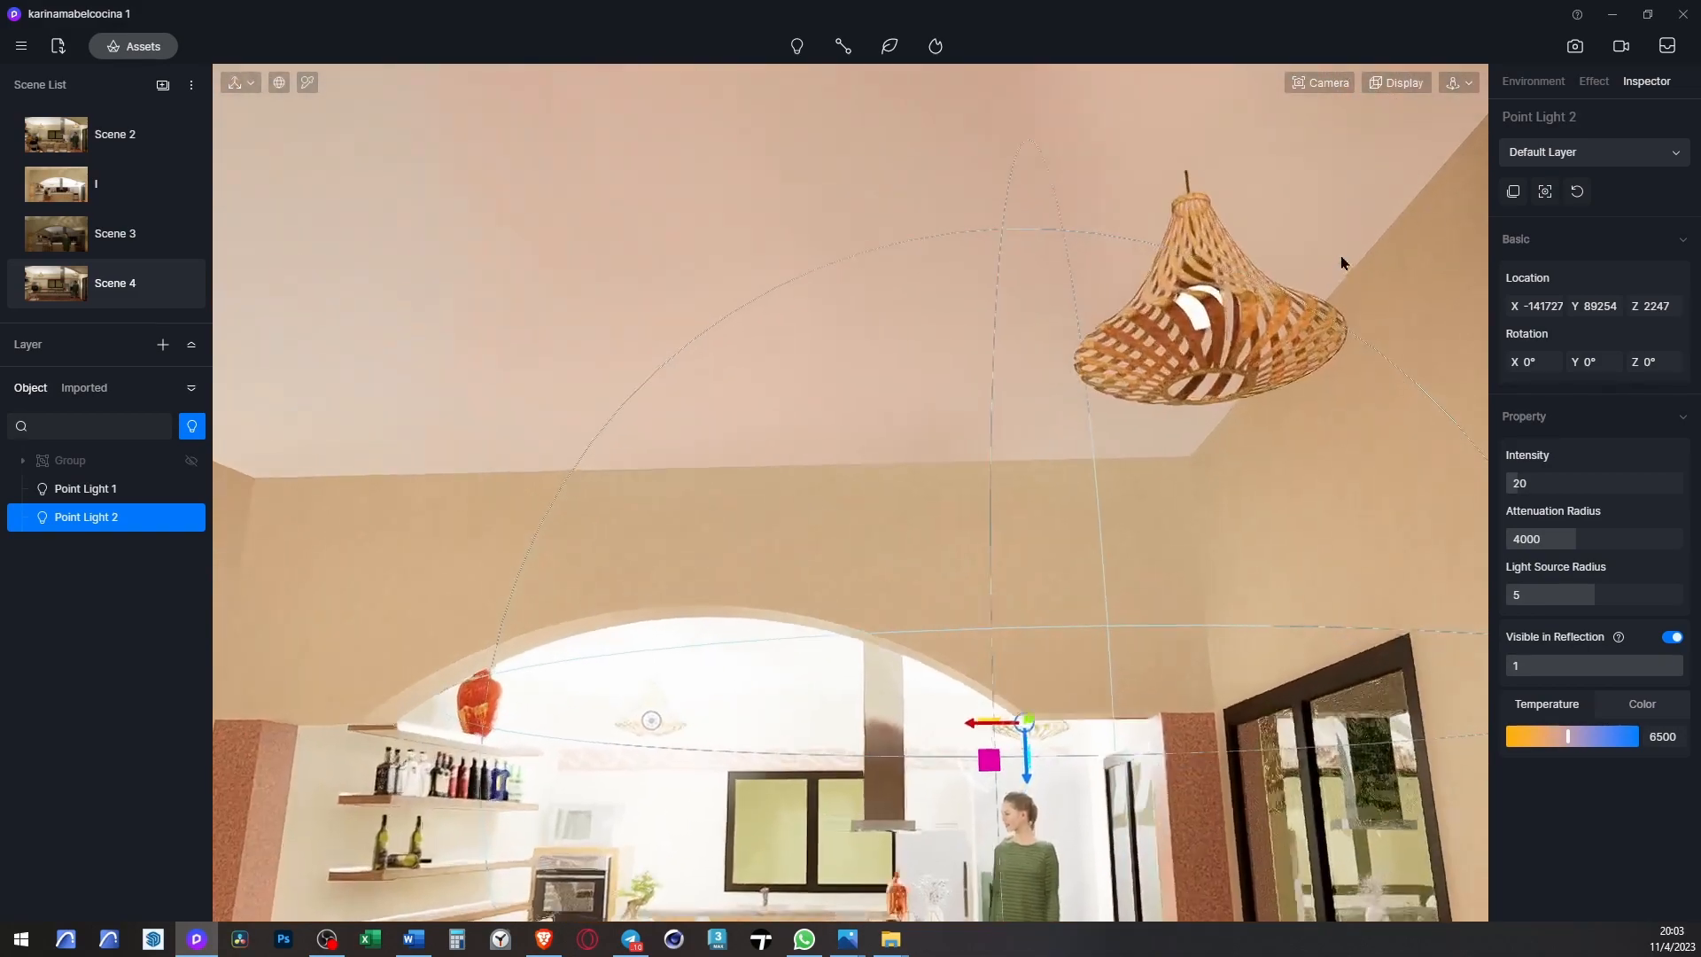
{"action": "scroll", "coordinate": [1342, 263], "scroll_direction": "up", "scroll_amount": 5}
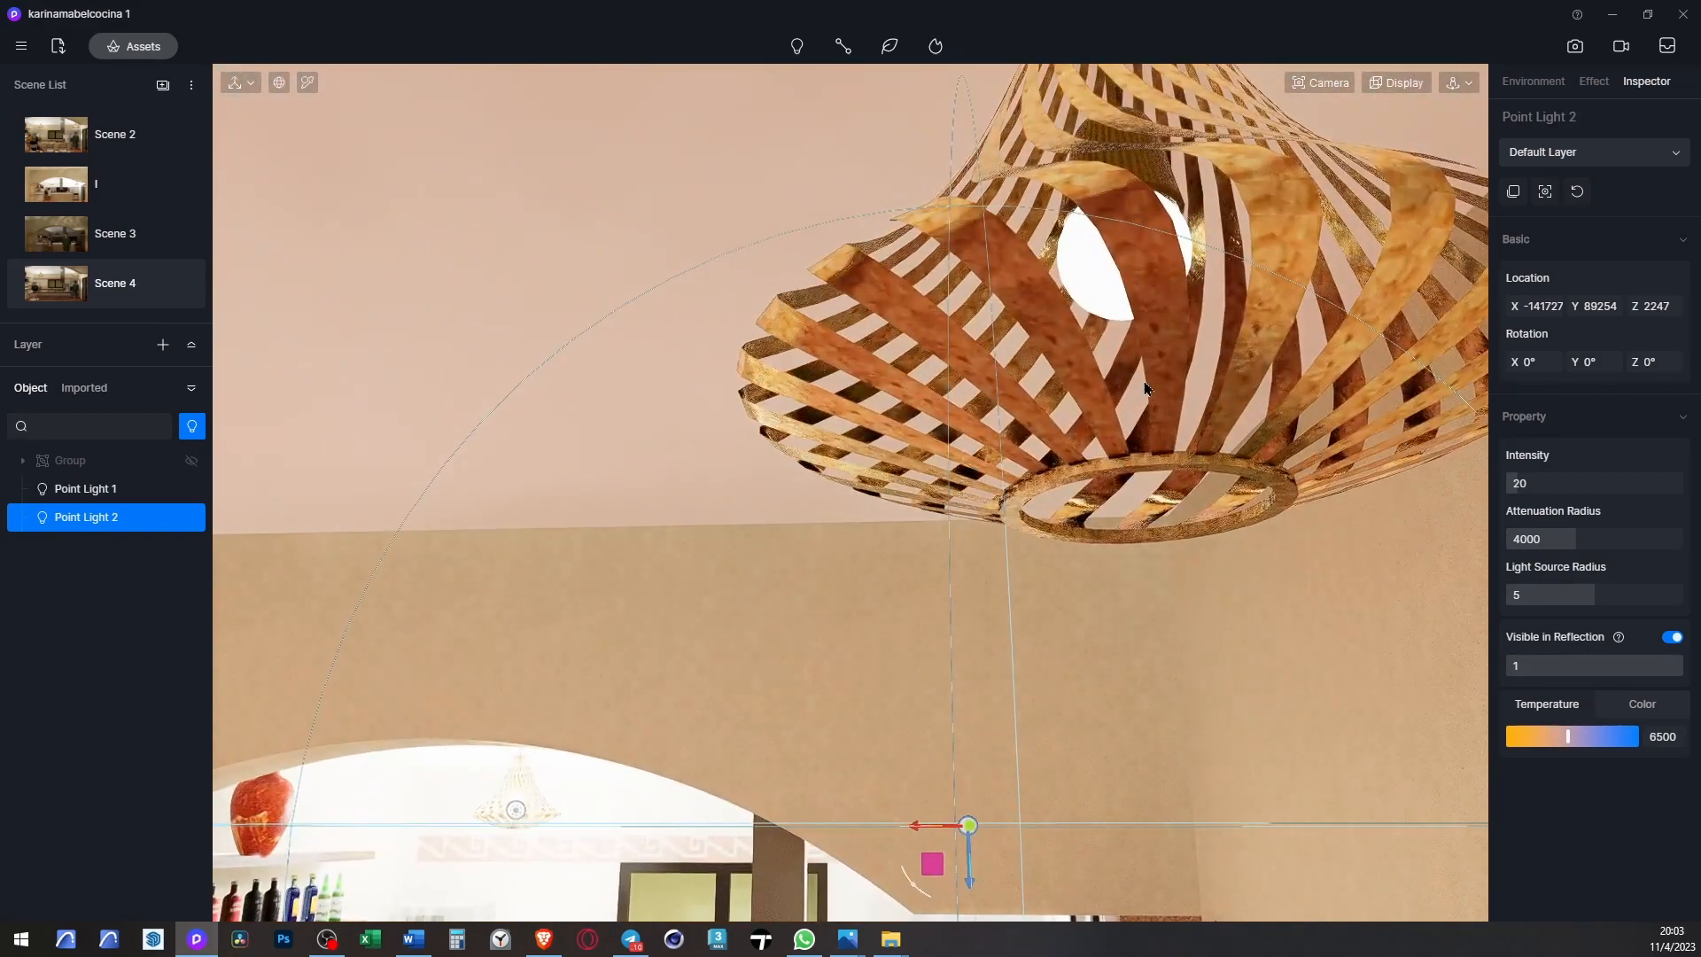
{"action": "scroll", "coordinate": [1113, 281], "scroll_direction": "down", "scroll_amount": 3}
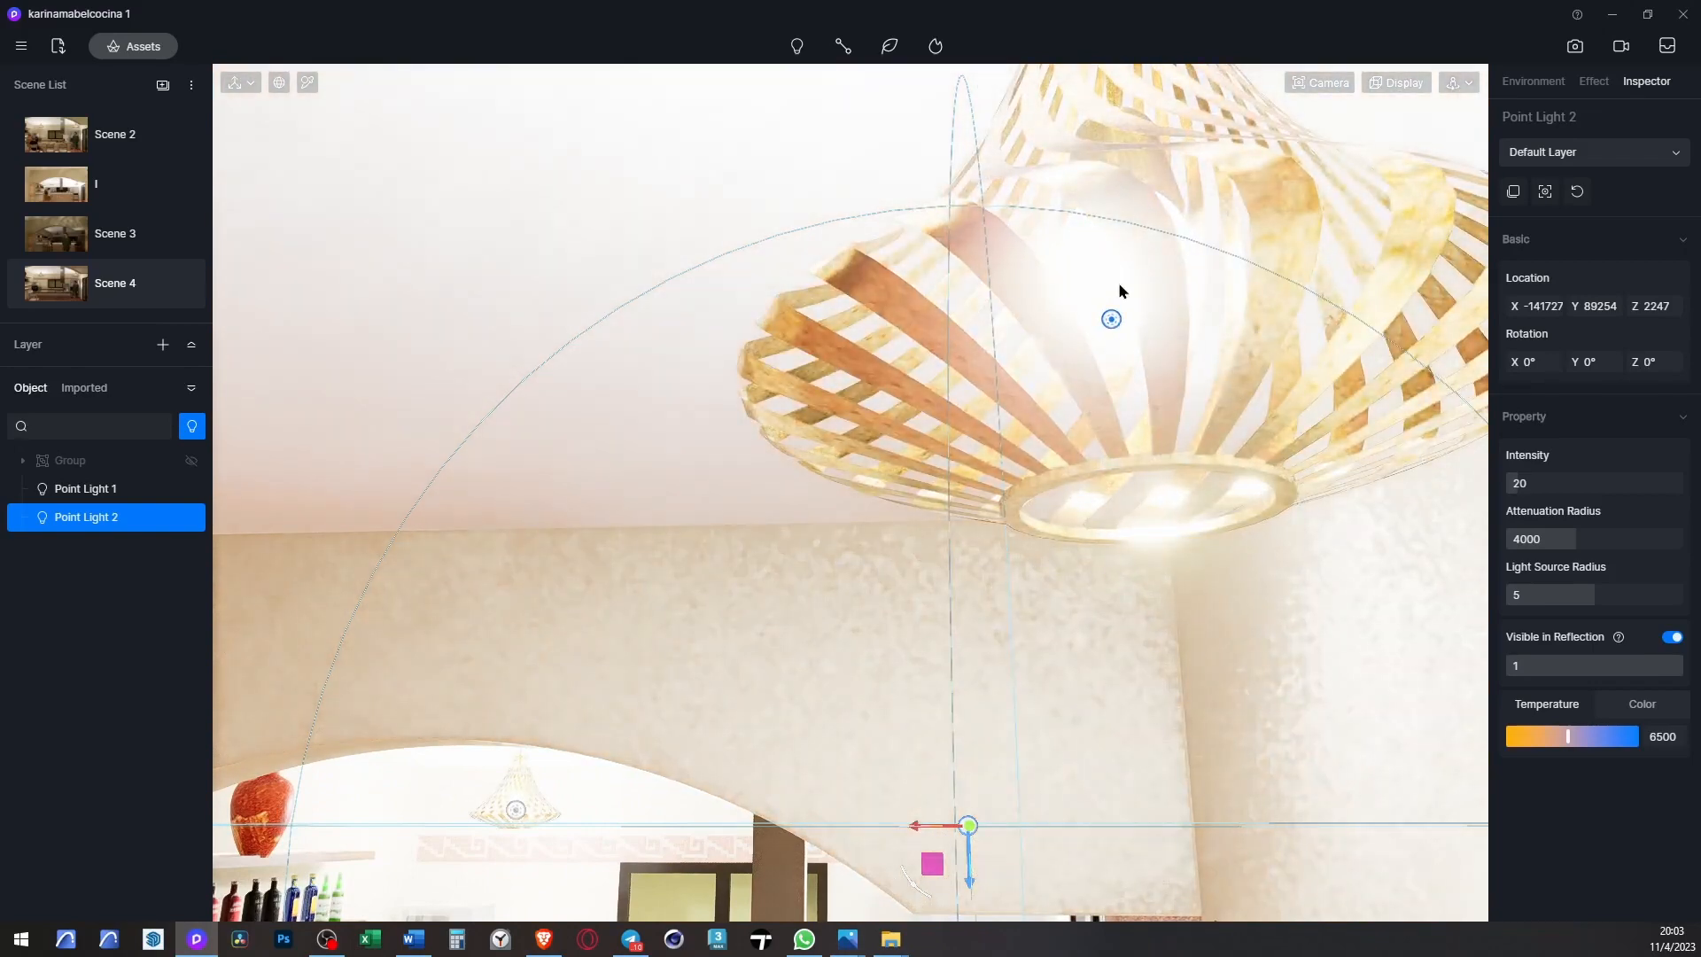
{"action": "left_click", "coordinate": [1119, 282]}
- Place a fourth point light inside the remaining pendant lamp outside the arch
{"action": "scroll", "coordinate": [1312, 376], "scroll_direction": "down", "scroll_amount": 3}
{"action": "scroll", "coordinate": [1312, 377], "scroll_direction": "down", "scroll_amount": 3}
{"action": "scroll", "coordinate": [709, 380], "scroll_direction": "up", "scroll_amount": 6}
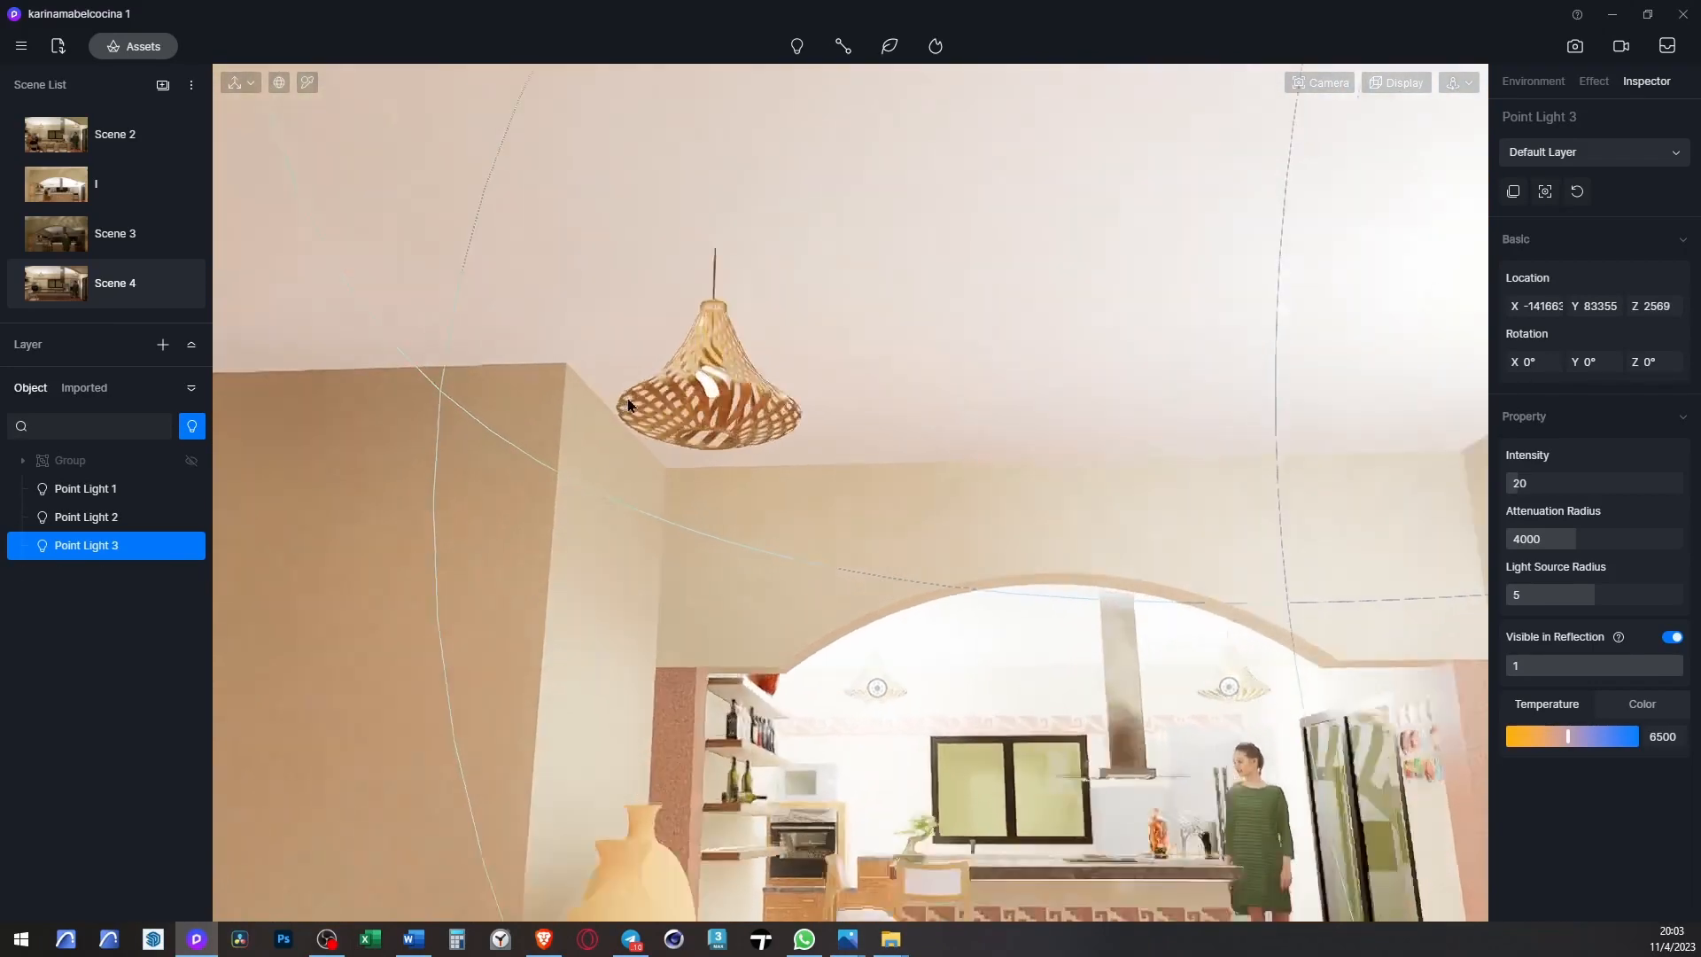
{"action": "left_click", "coordinate": [833, 372]}
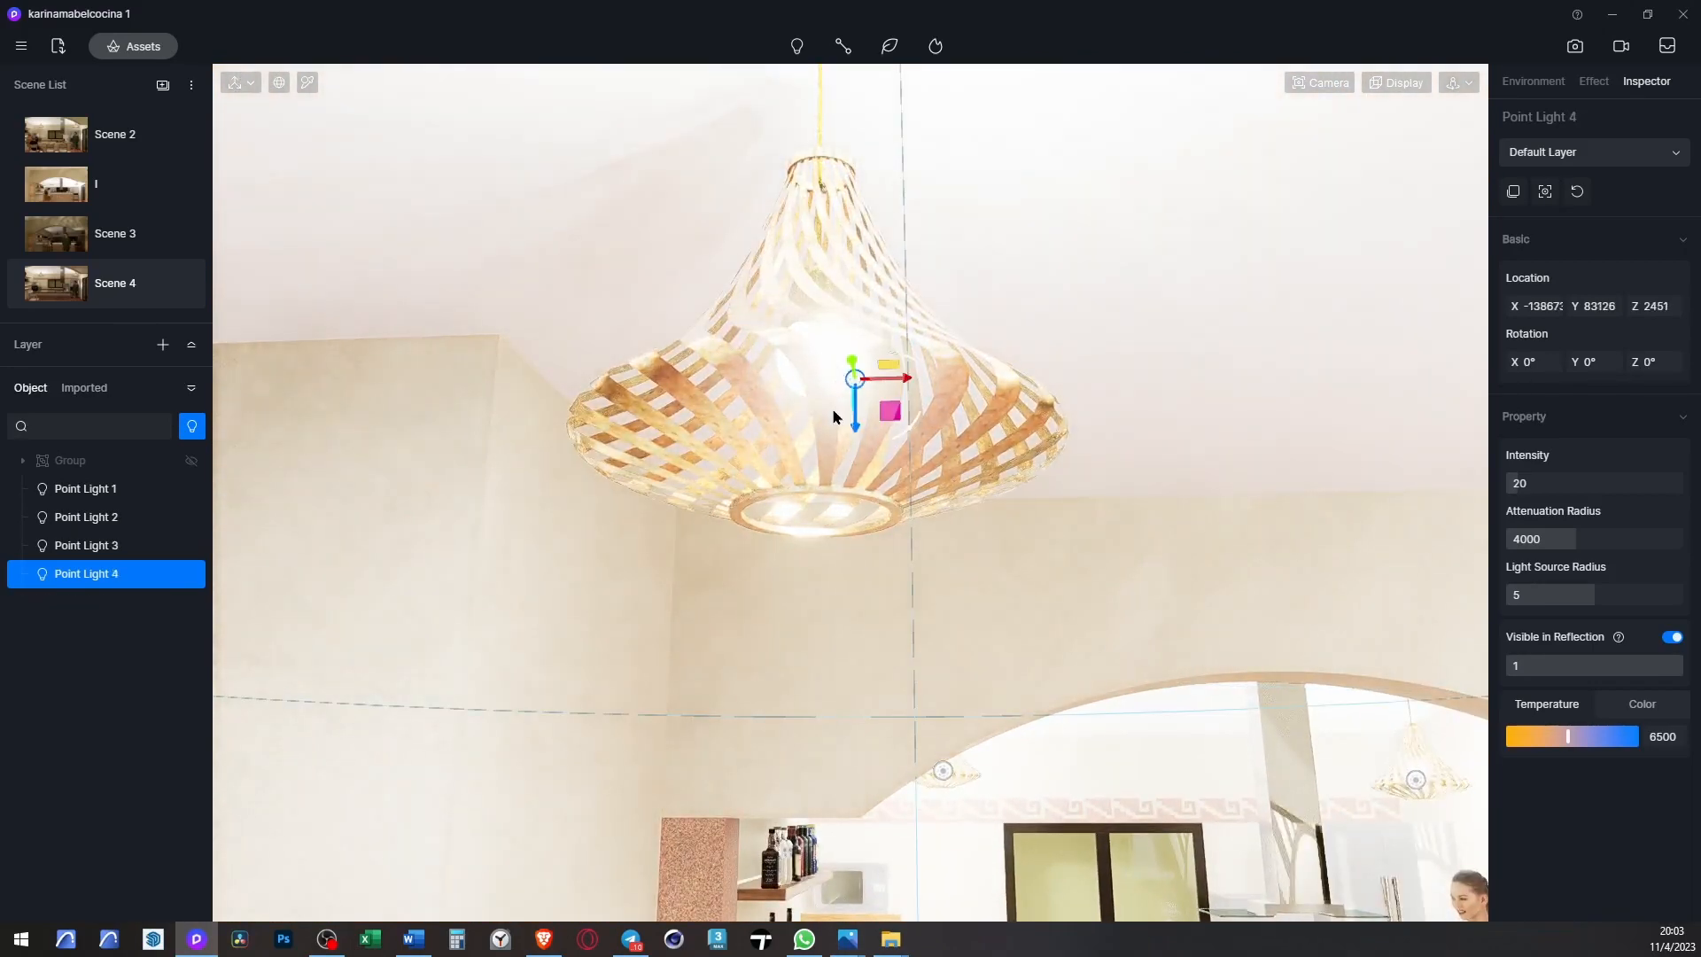
- Return to the Scene 4 view and toggle the spot light group on and off to compare the lighting
{"action": "scroll", "coordinate": [580, 403], "scroll_direction": "down", "scroll_amount": 3}
{"action": "scroll", "coordinate": [576, 381], "scroll_direction": "down", "scroll_amount": 5}
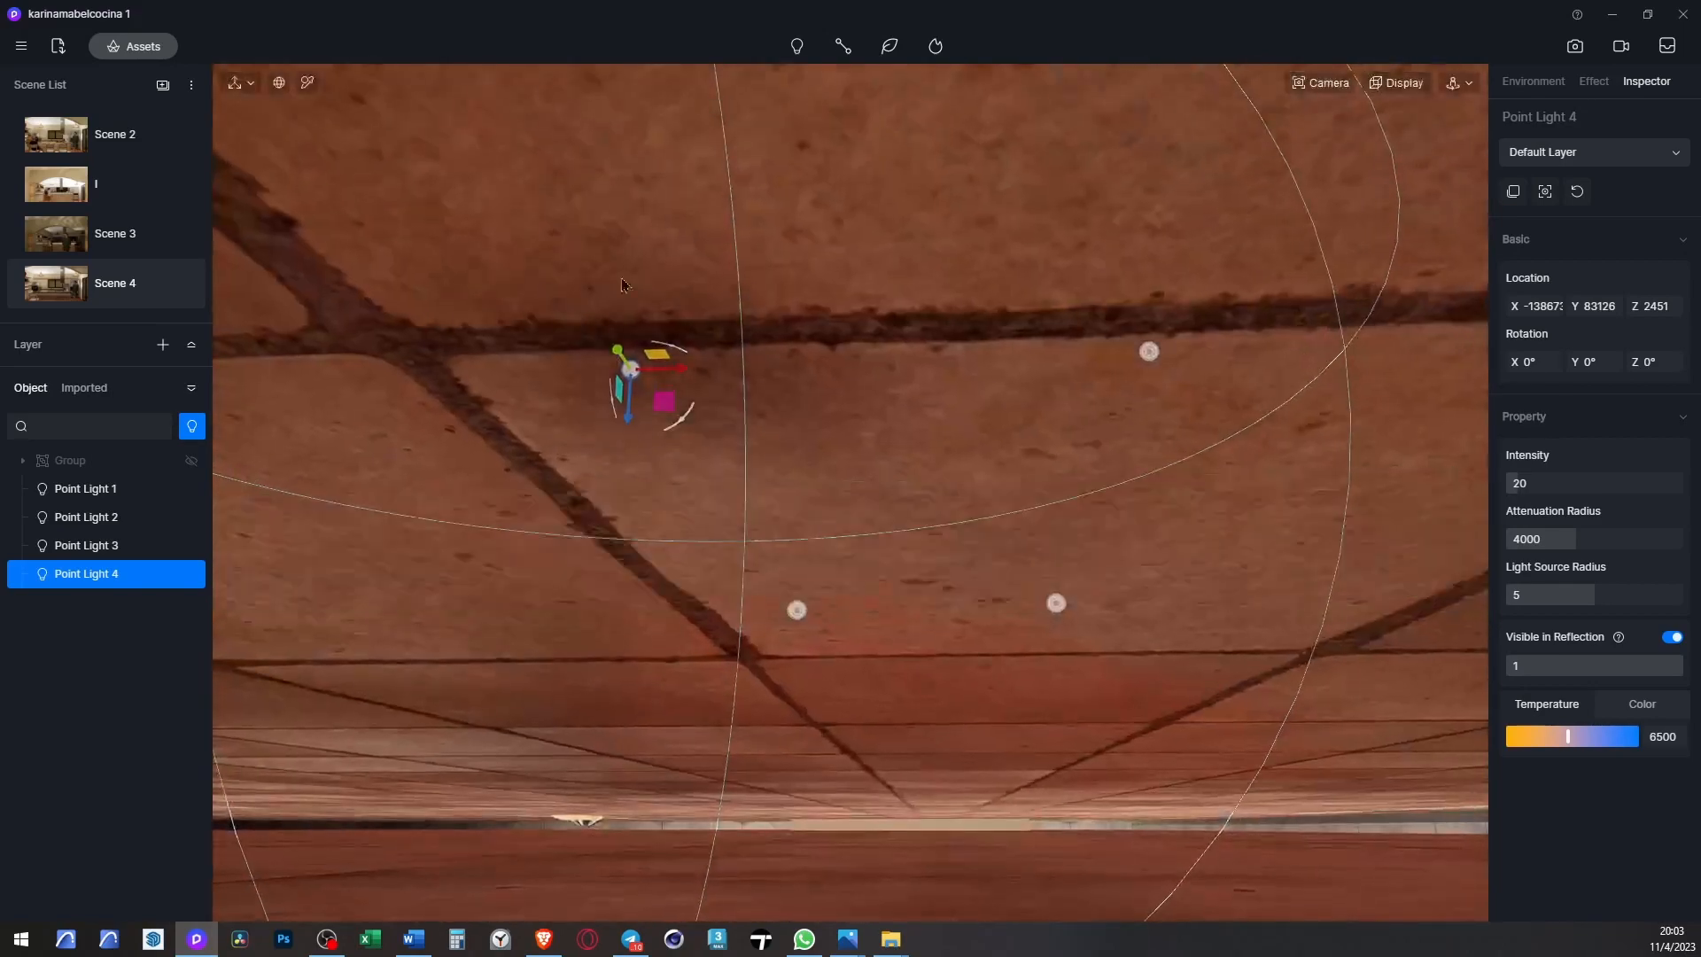
{"action": "scroll", "coordinate": [623, 286], "scroll_direction": "up", "scroll_amount": 2}
{"action": "left_click", "coordinate": [115, 284]}
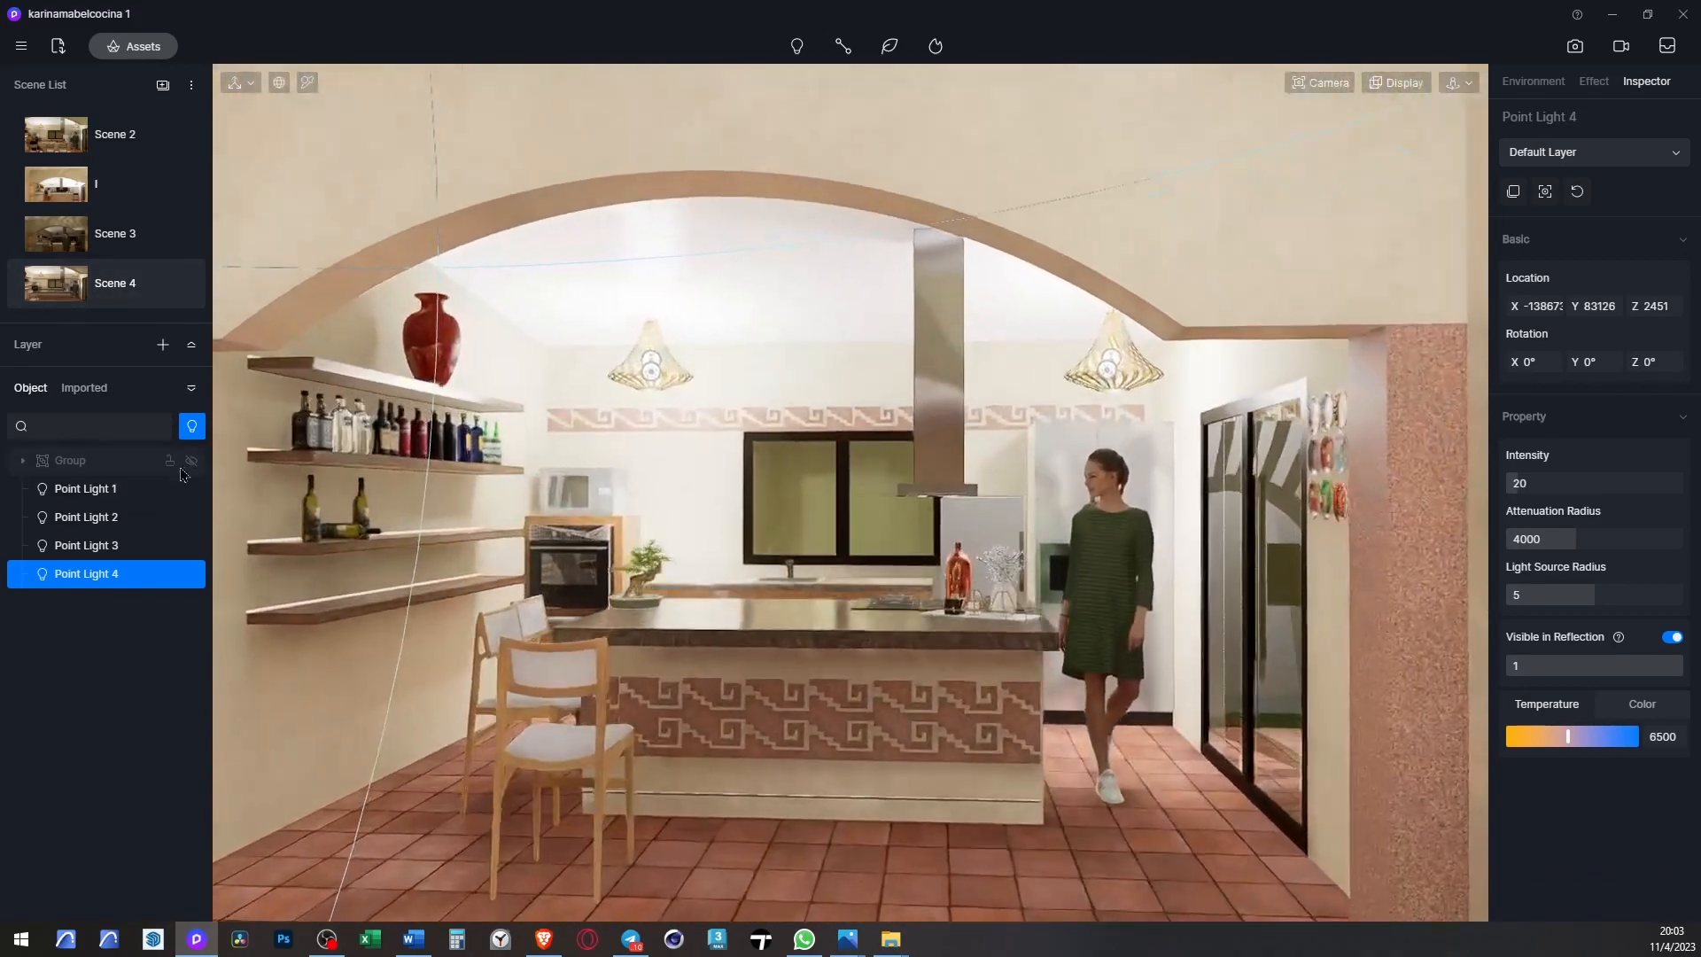
{"action": "left_click", "coordinate": [190, 460]}
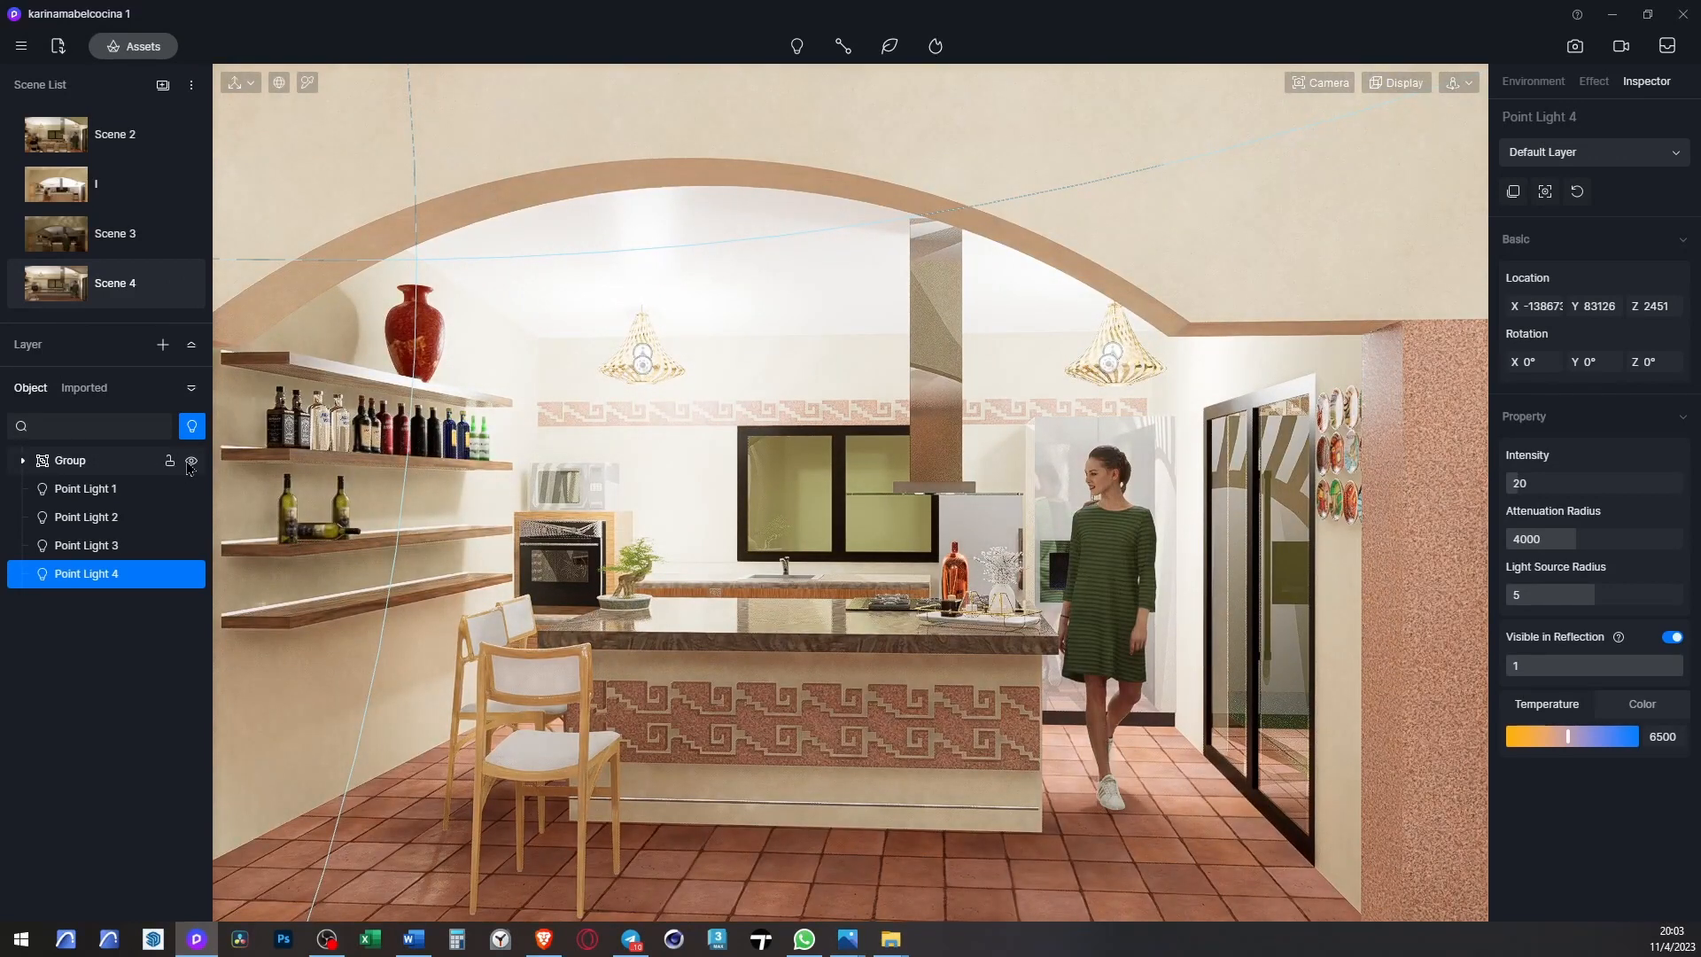
{"action": "left_click", "coordinate": [191, 461]}
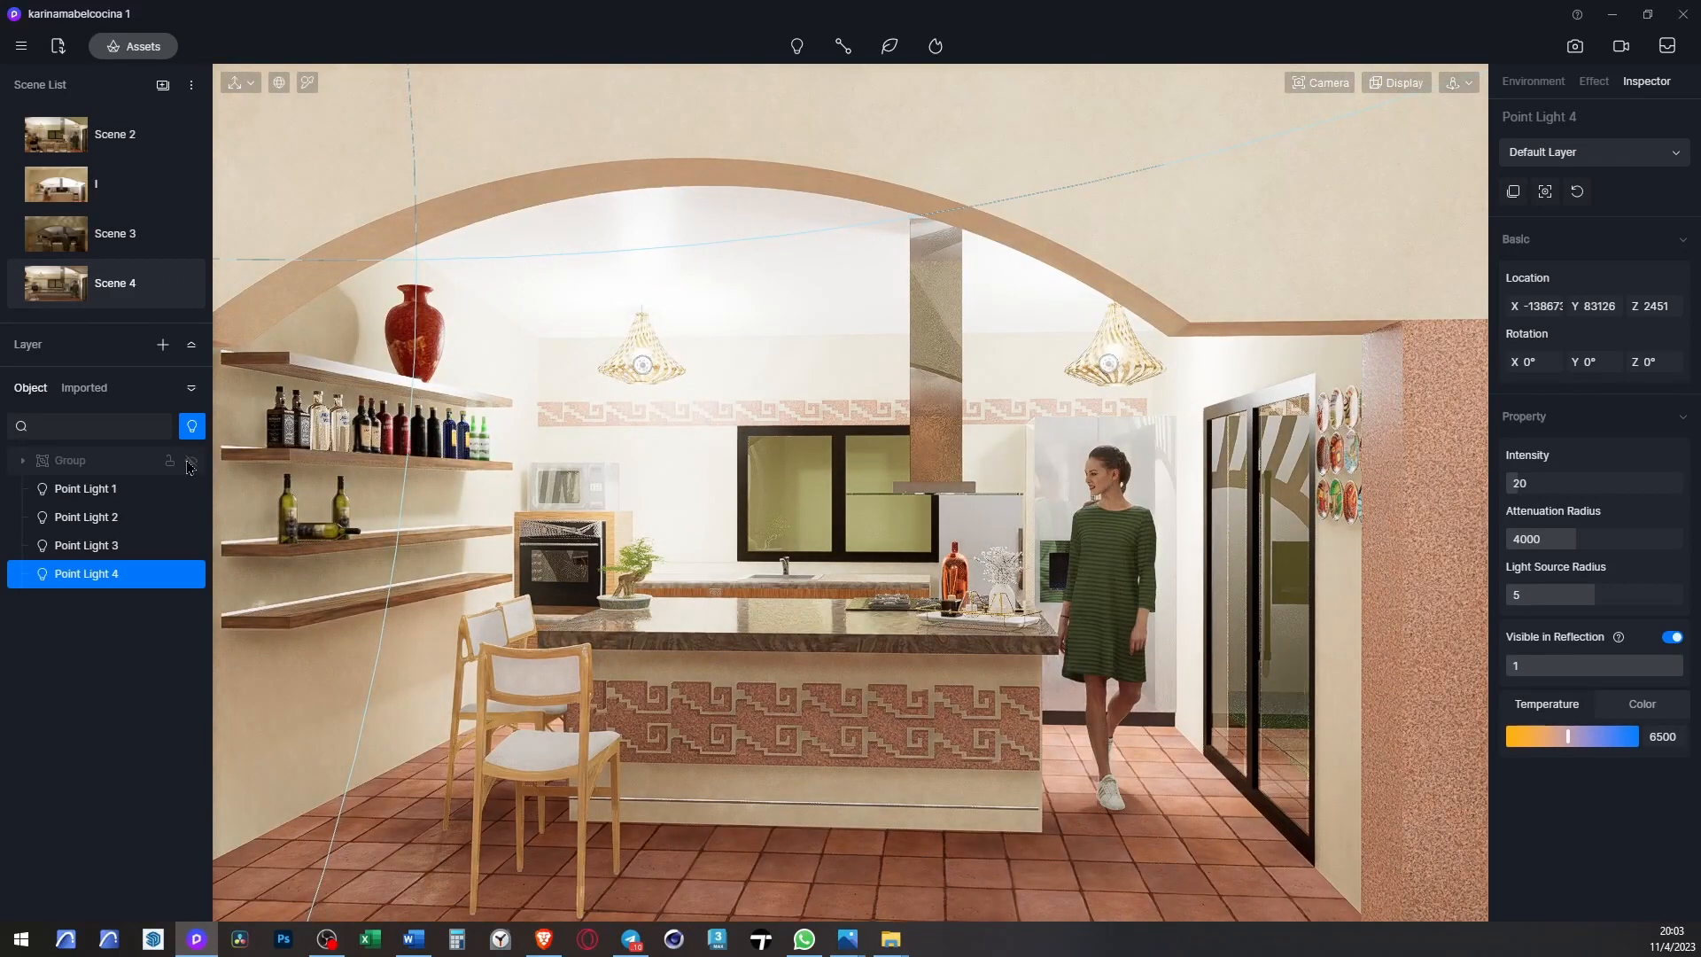
- Select the four point lights and set their intensity to 10 and light source radius to 3
{"action": "left_click", "coordinate": [84, 488], "text": "shift"}
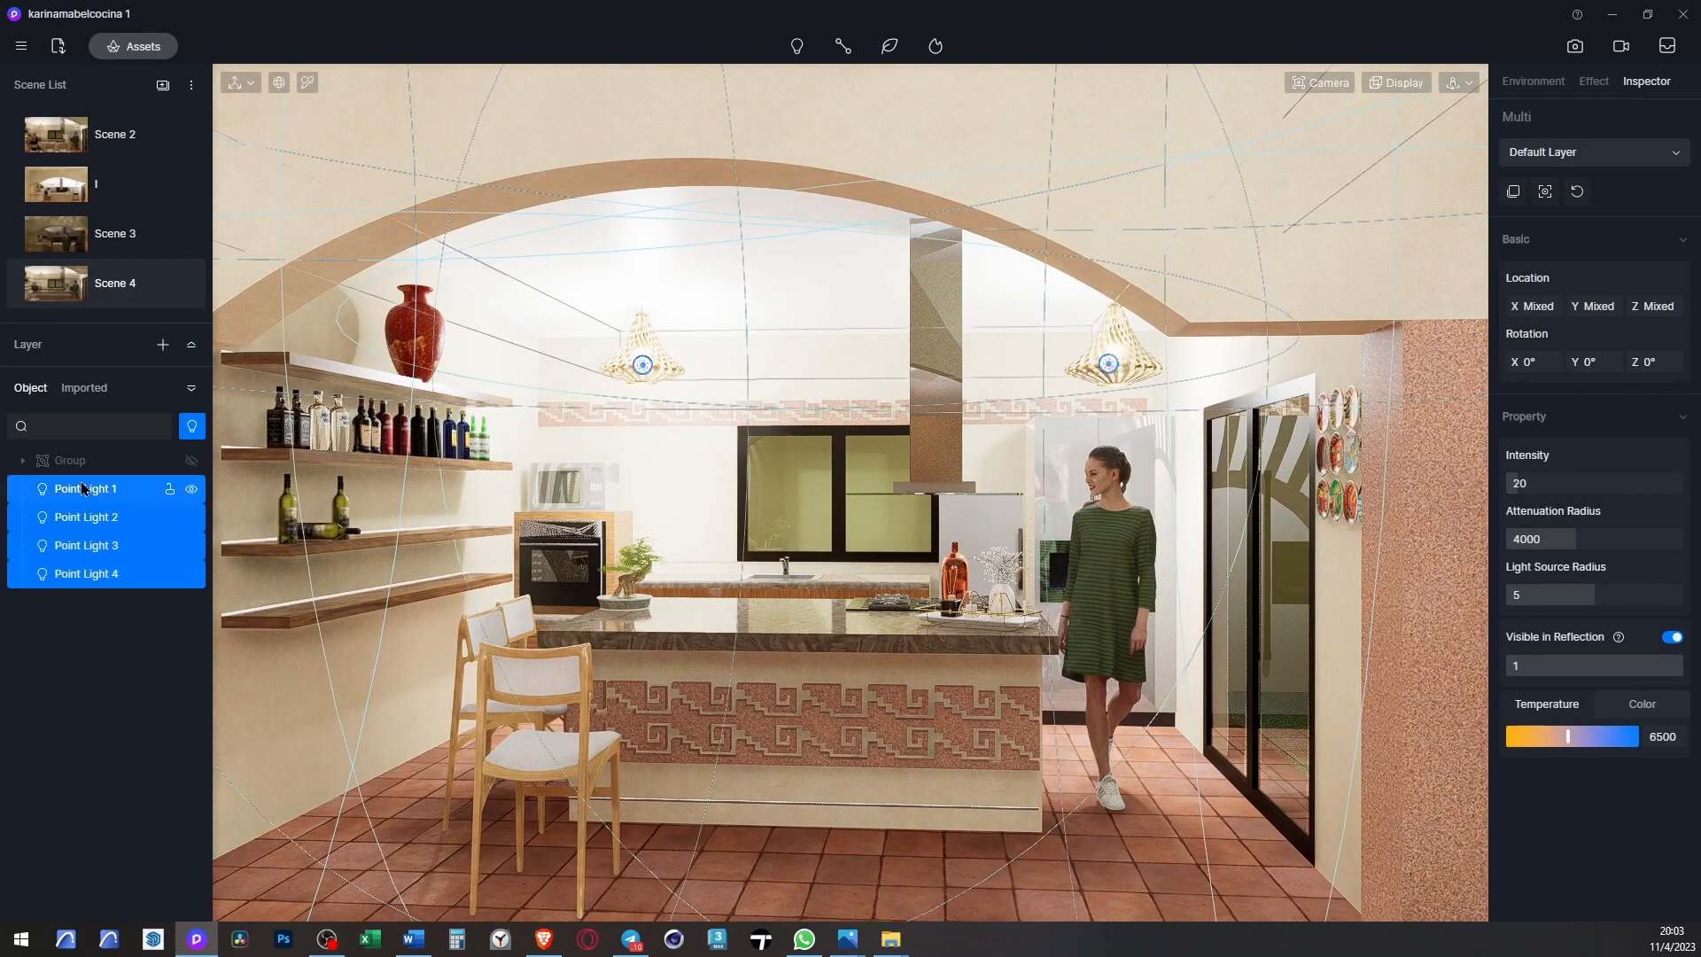
{"action": "left_click", "coordinate": [1558, 483]}
{"action": "type", "text": "10"}
{"action": "key", "text": "Return"}
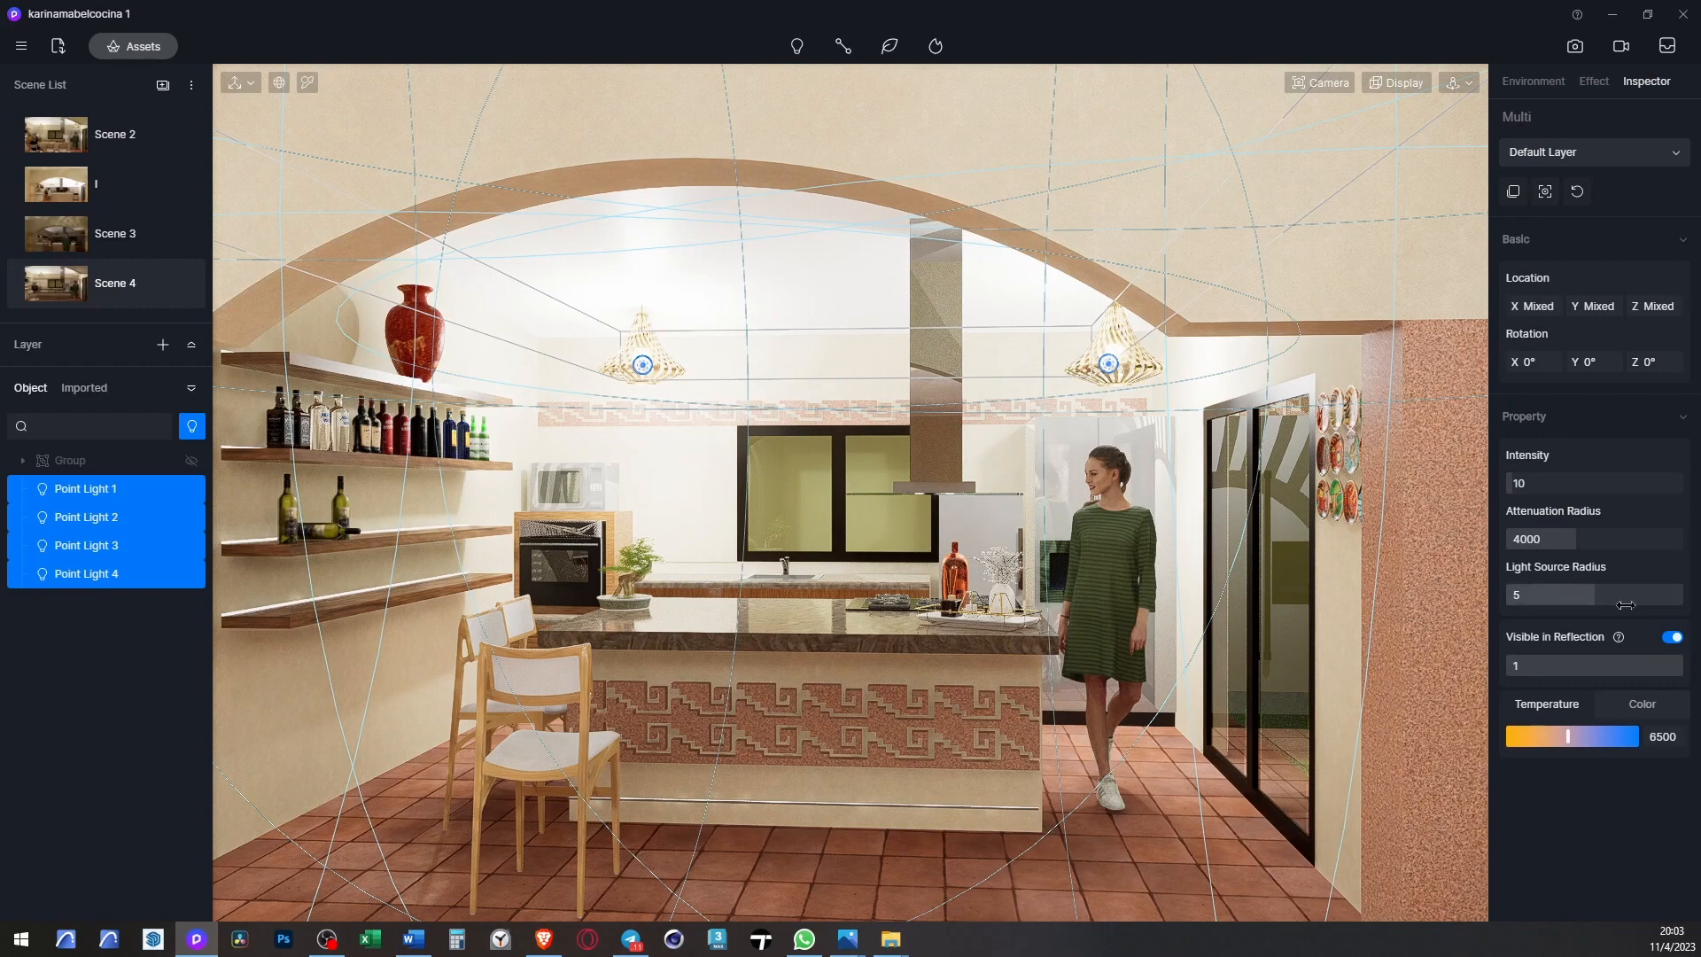
{"action": "left_click_drag", "start_coordinate": [1608, 611], "coordinate": [1560, 590]}
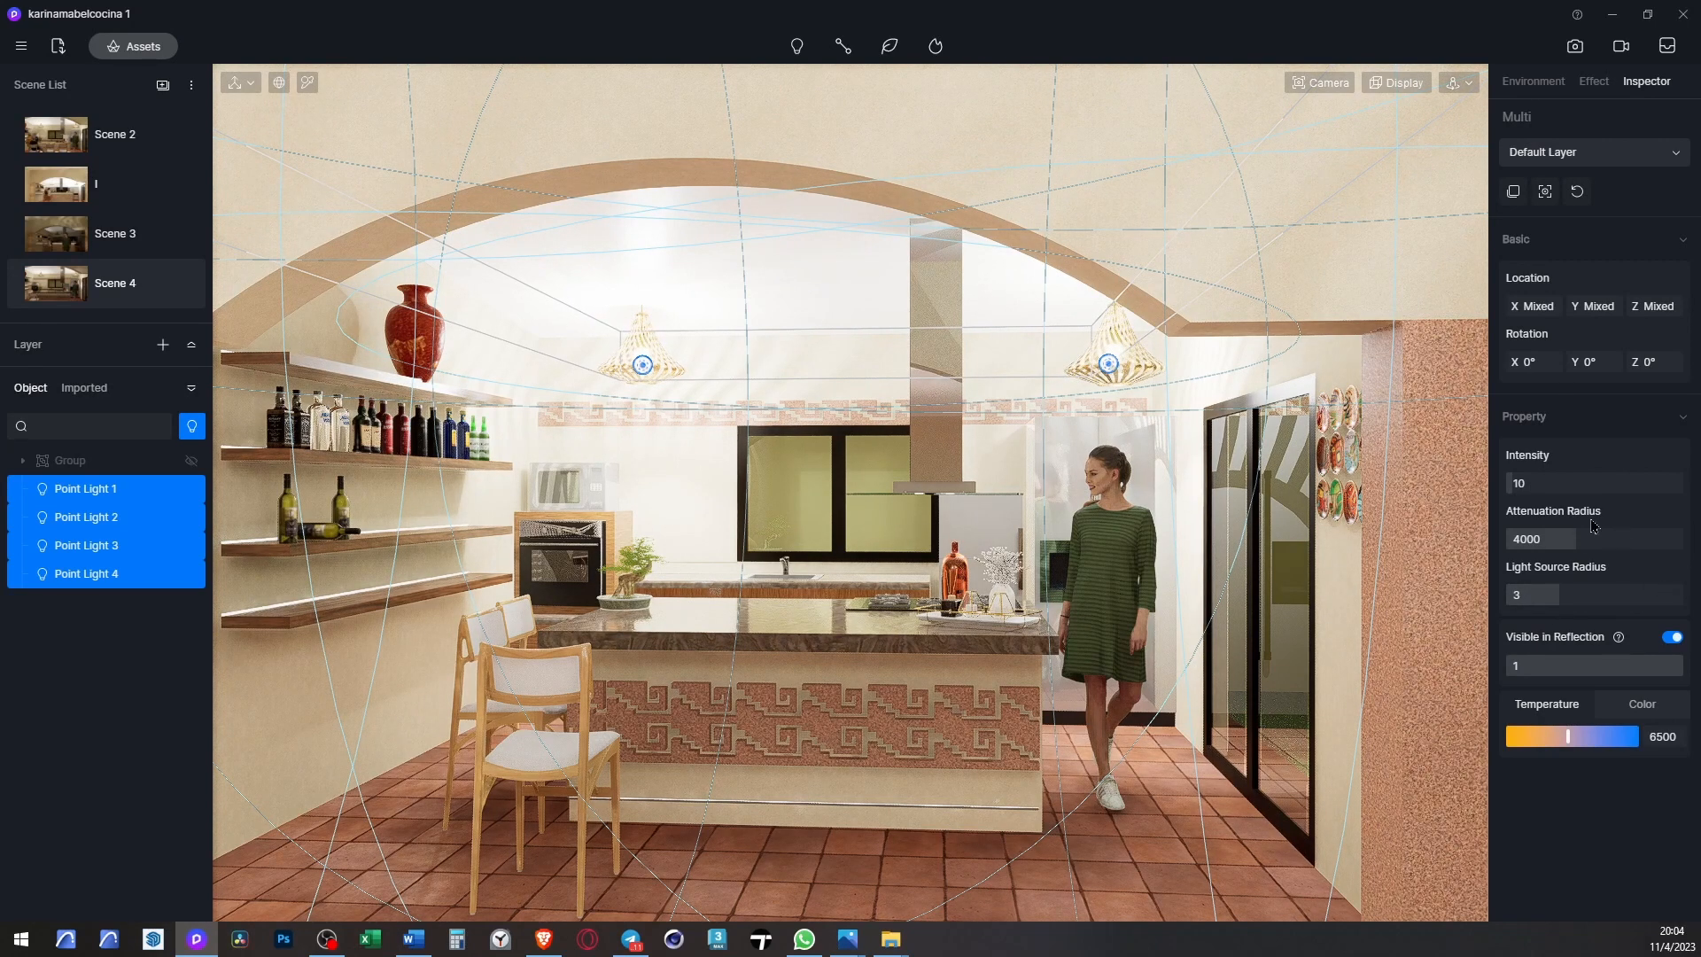
- Disable the camera's auto exposure and update Scene 4 with the current settings
{"action": "left_click", "coordinate": [1320, 83]}
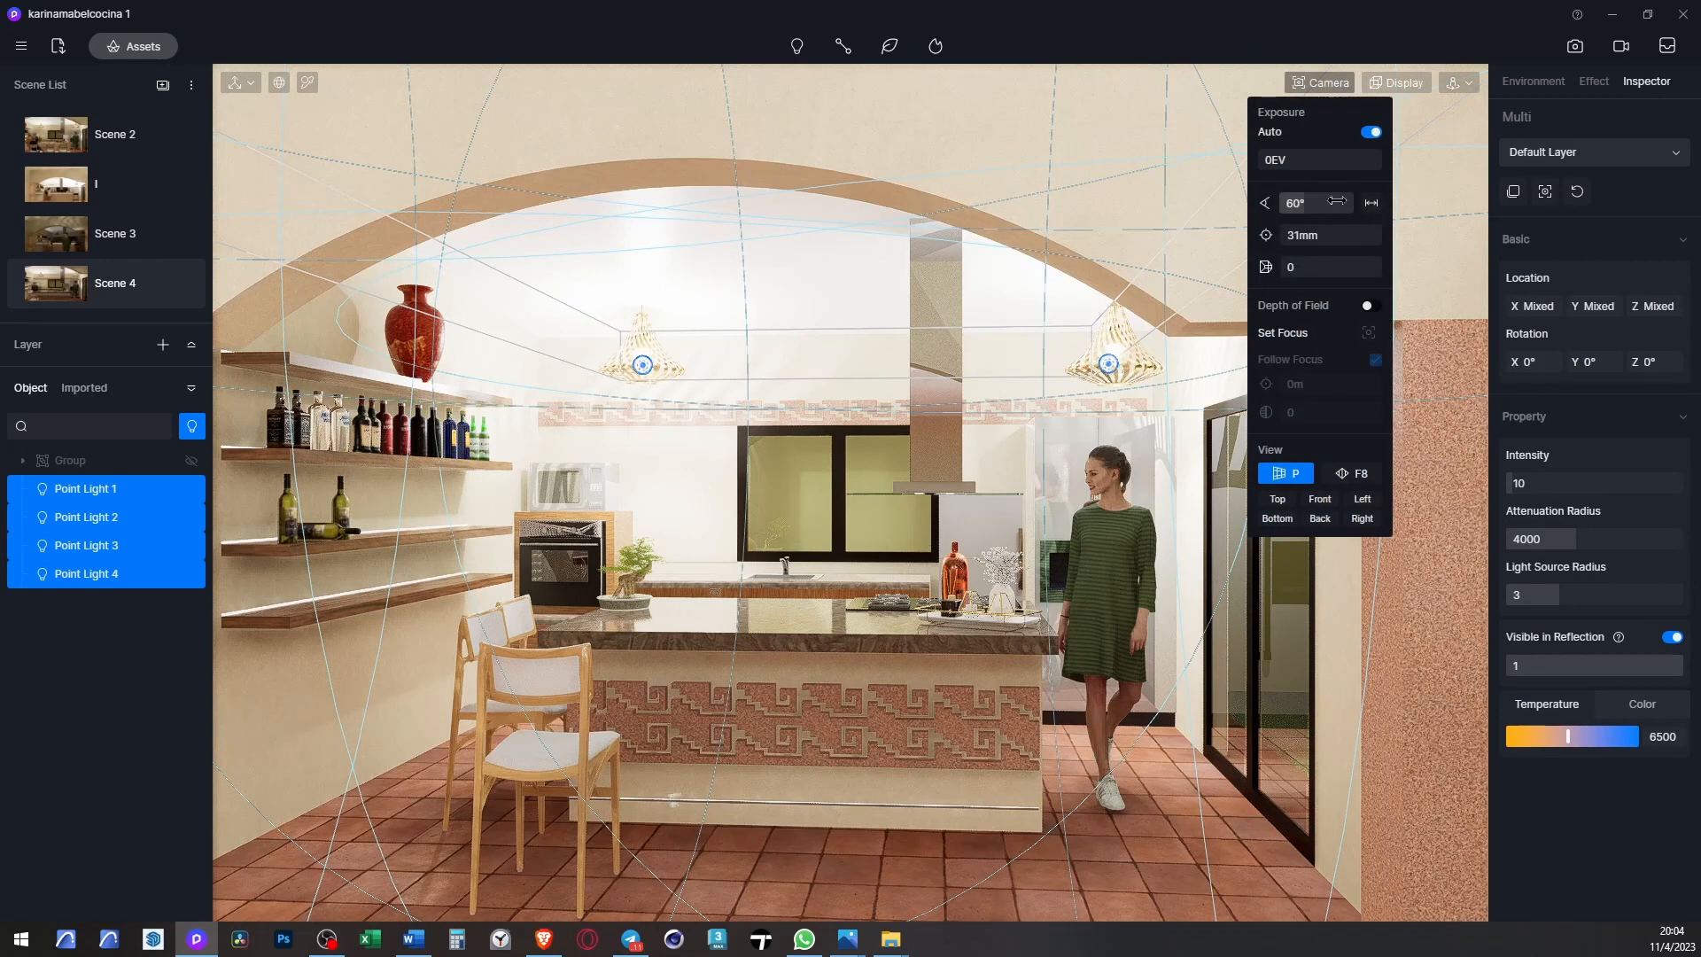
{"action": "left_click", "coordinate": [1372, 132]}
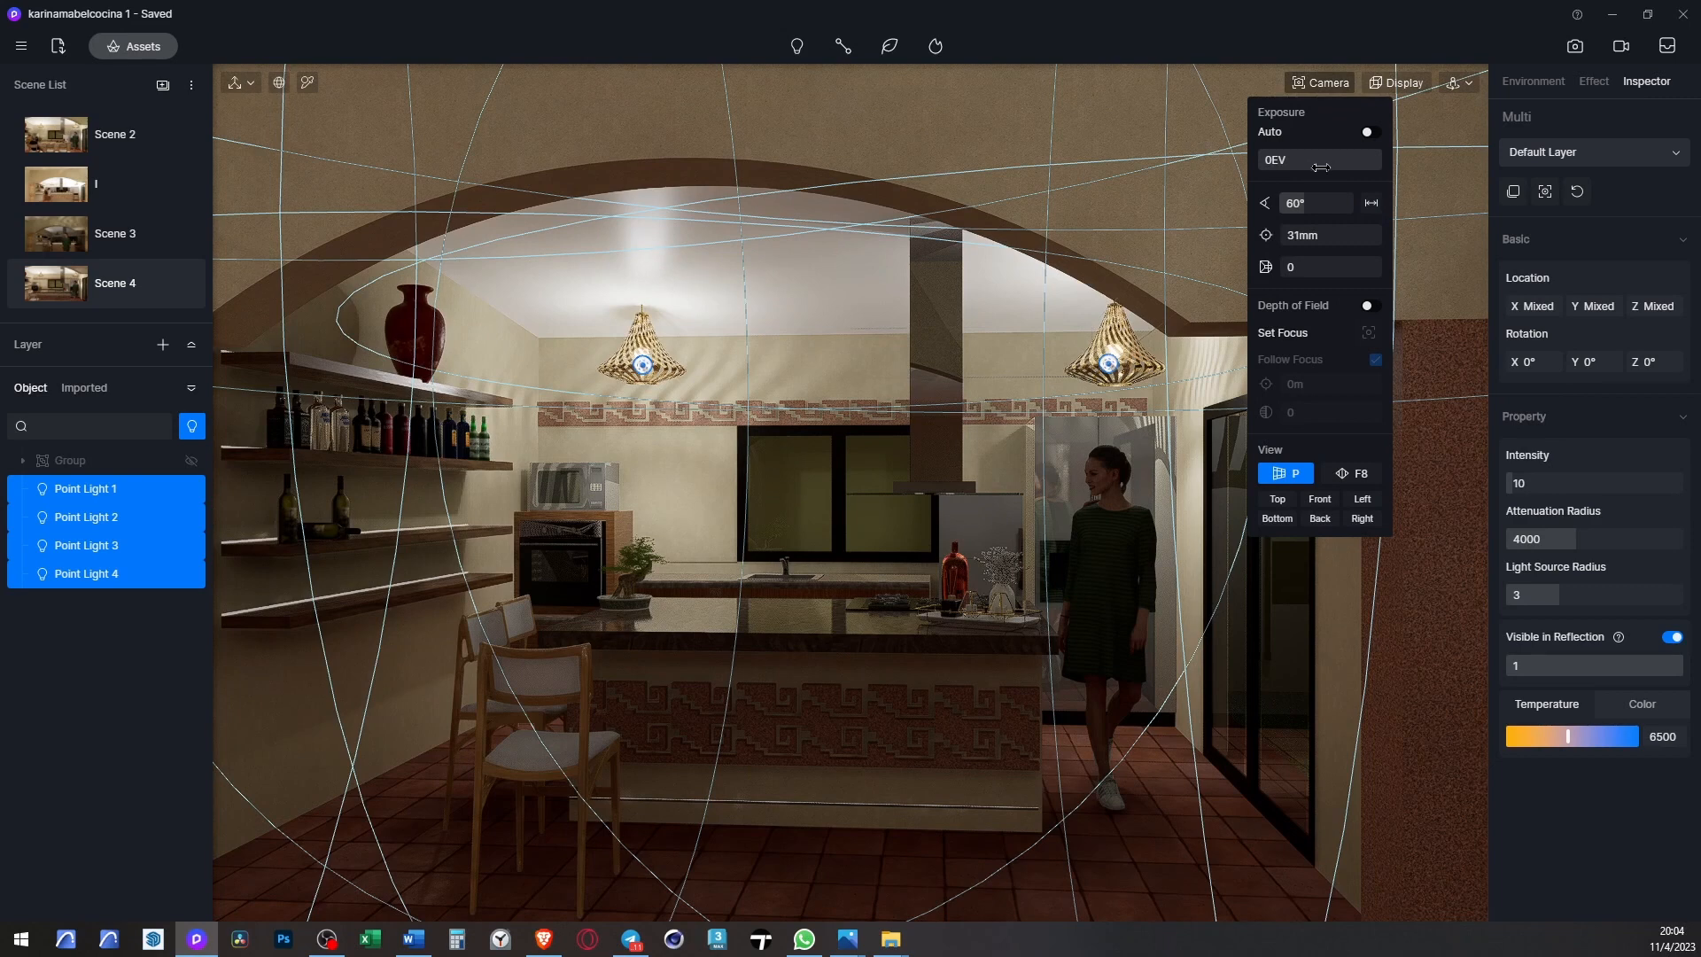
{"action": "left_click", "coordinate": [180, 285]}
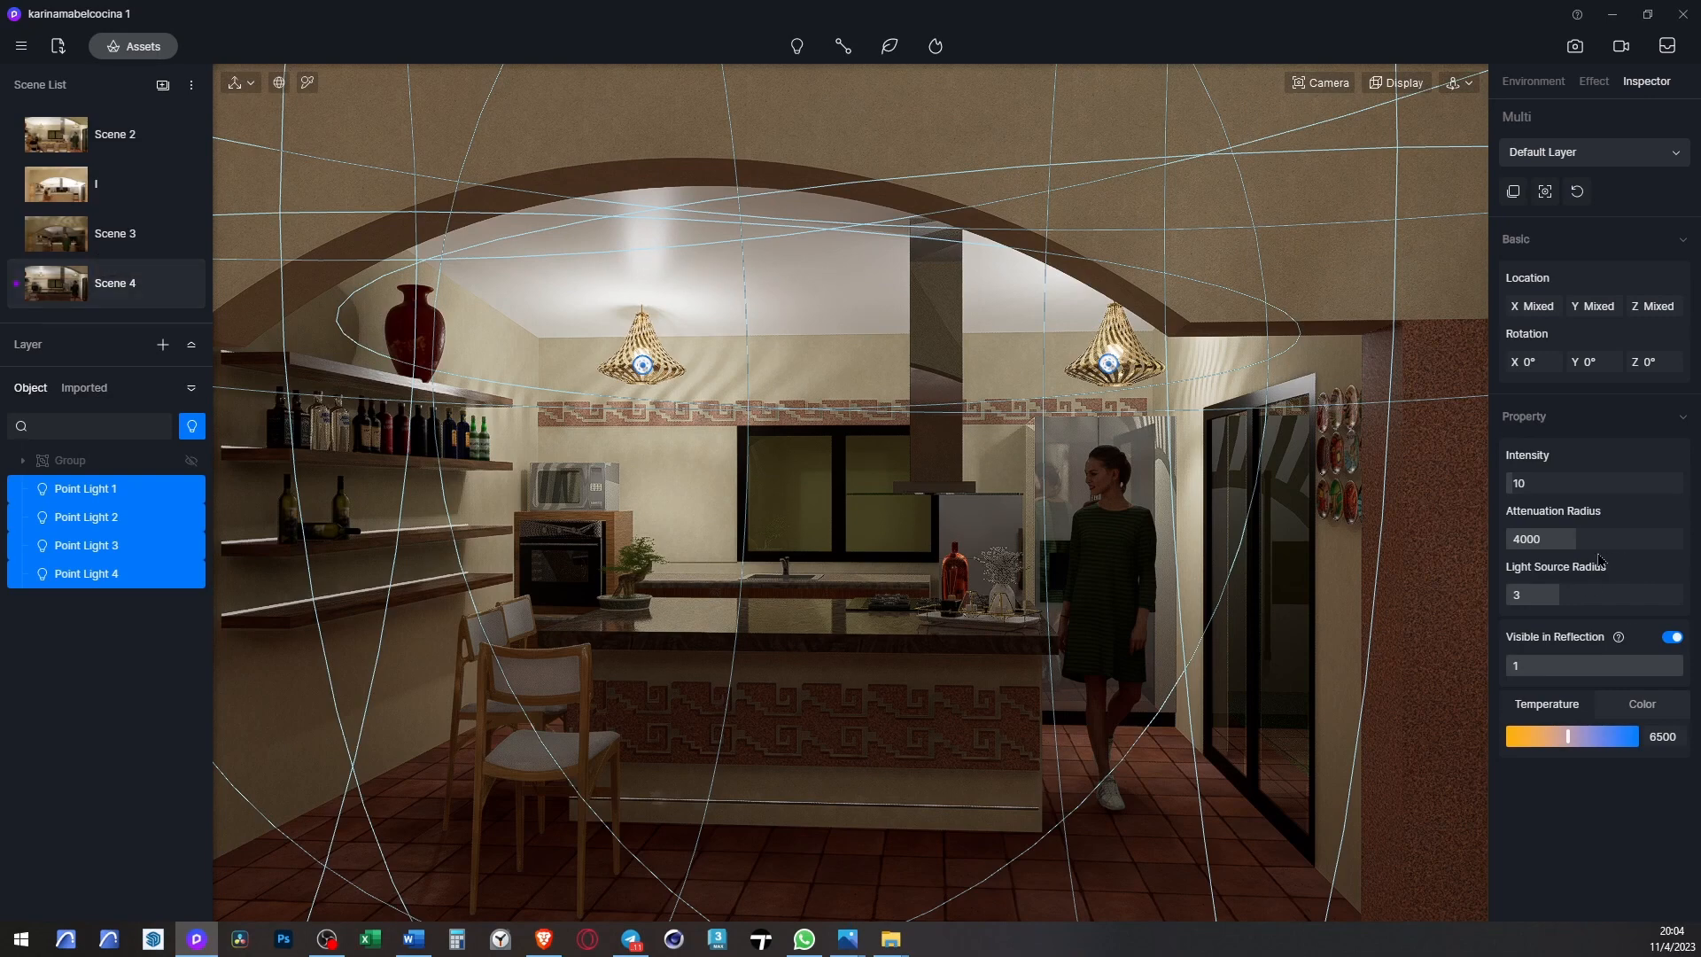
- Try intensities of 82.5, 70 and 50 on the four selected point lights
{"action": "left_click_drag", "start_coordinate": [1525, 483], "coordinate": [1558, 484]}
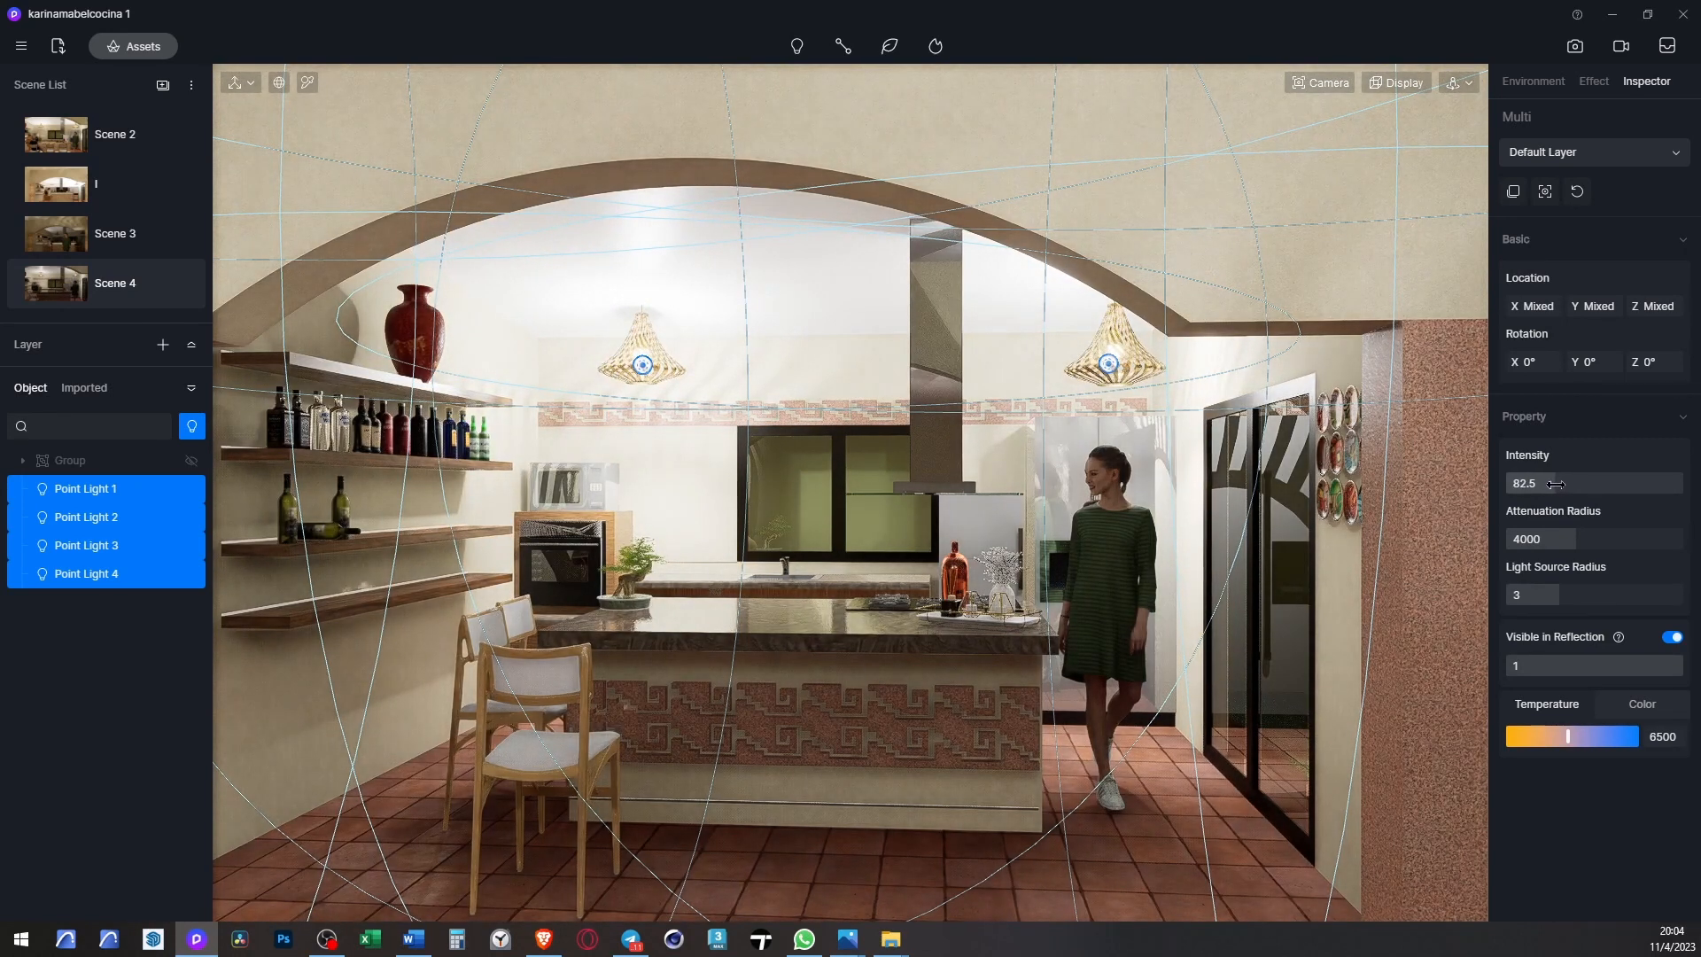
{"action": "left_click", "coordinate": [1598, 476]}
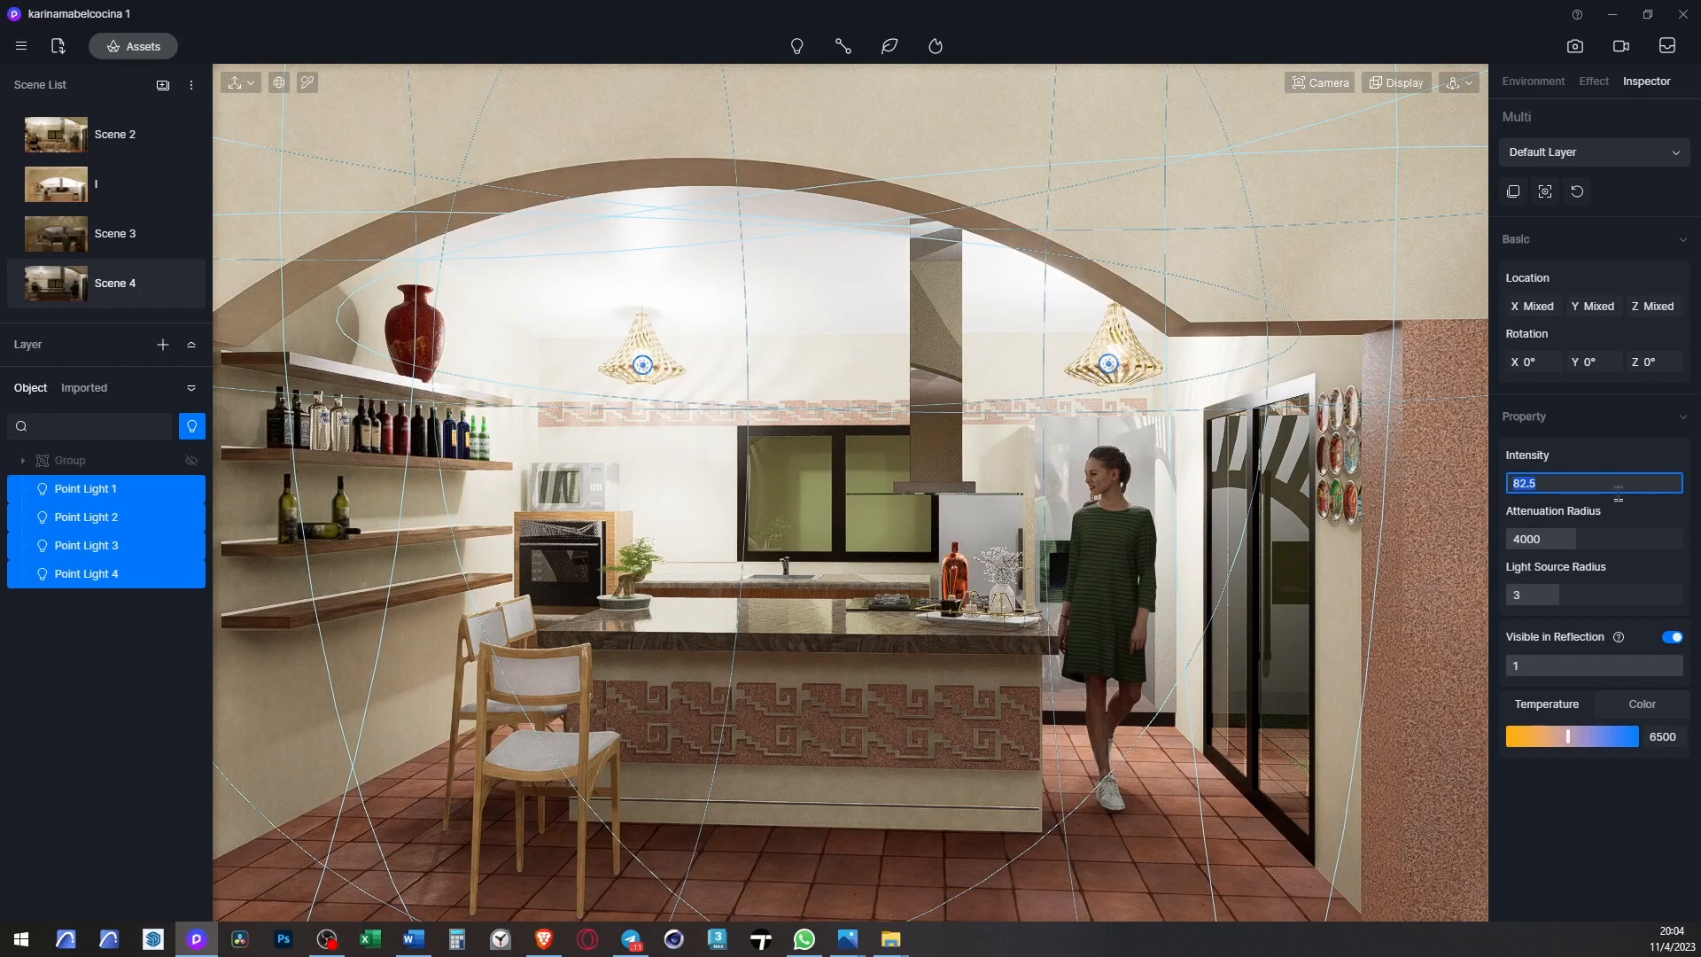
{"action": "key", "text": "Return"}
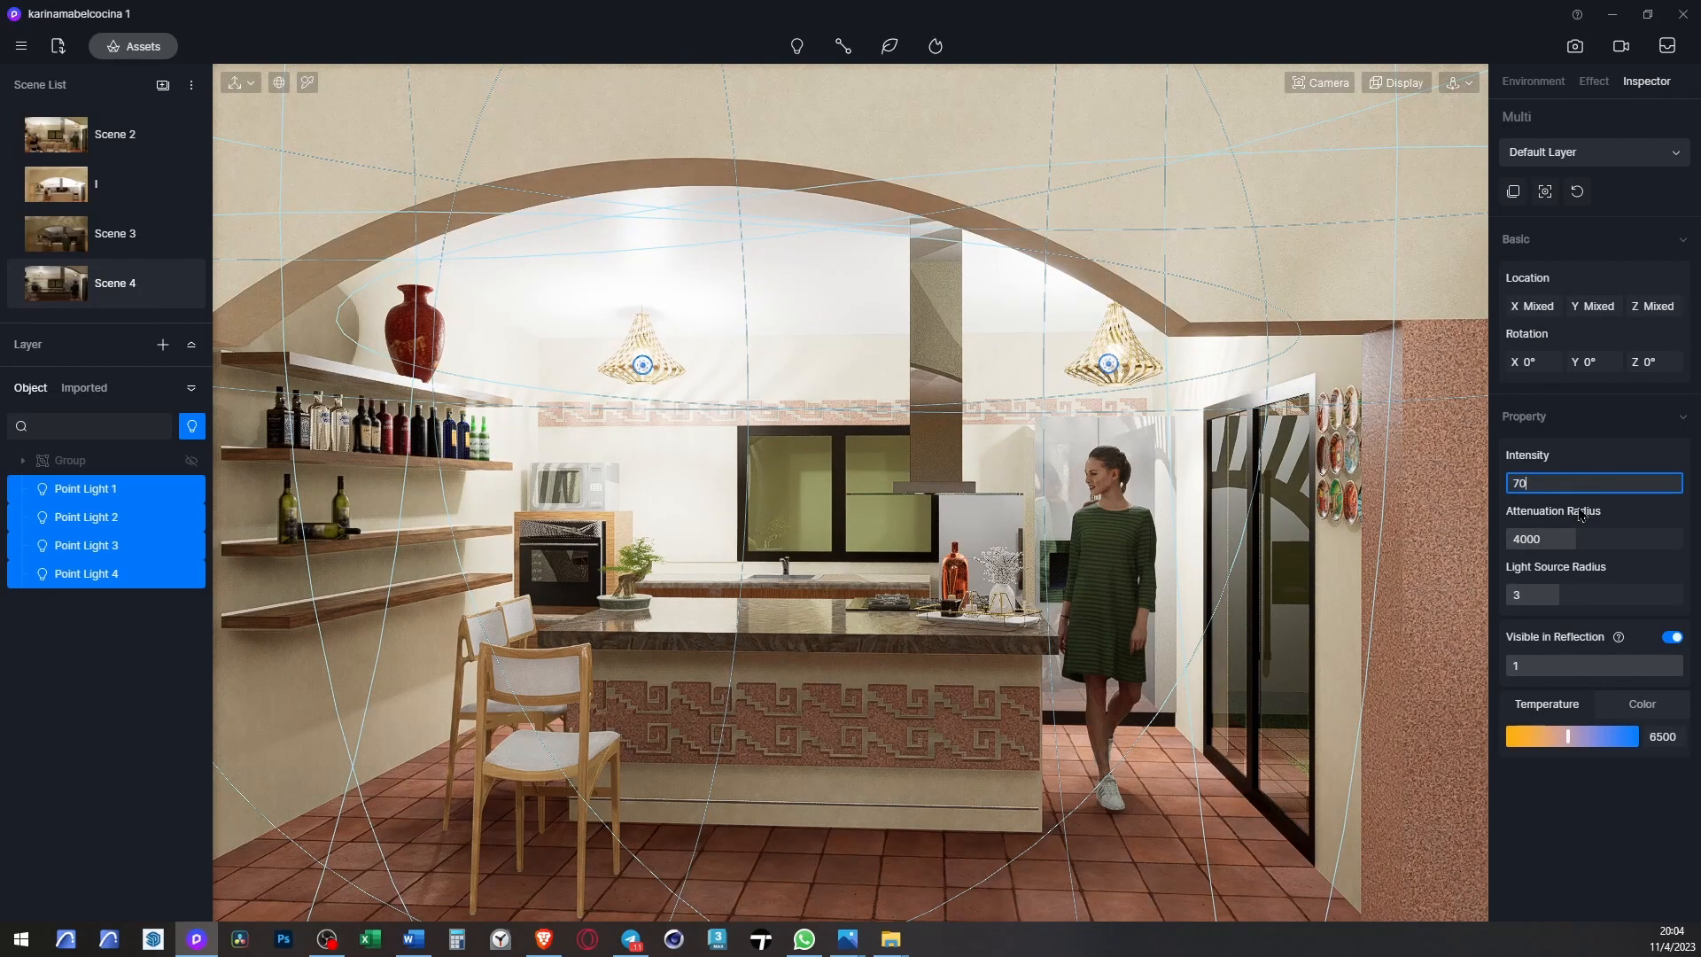
{"action": "key", "text": "Return"}
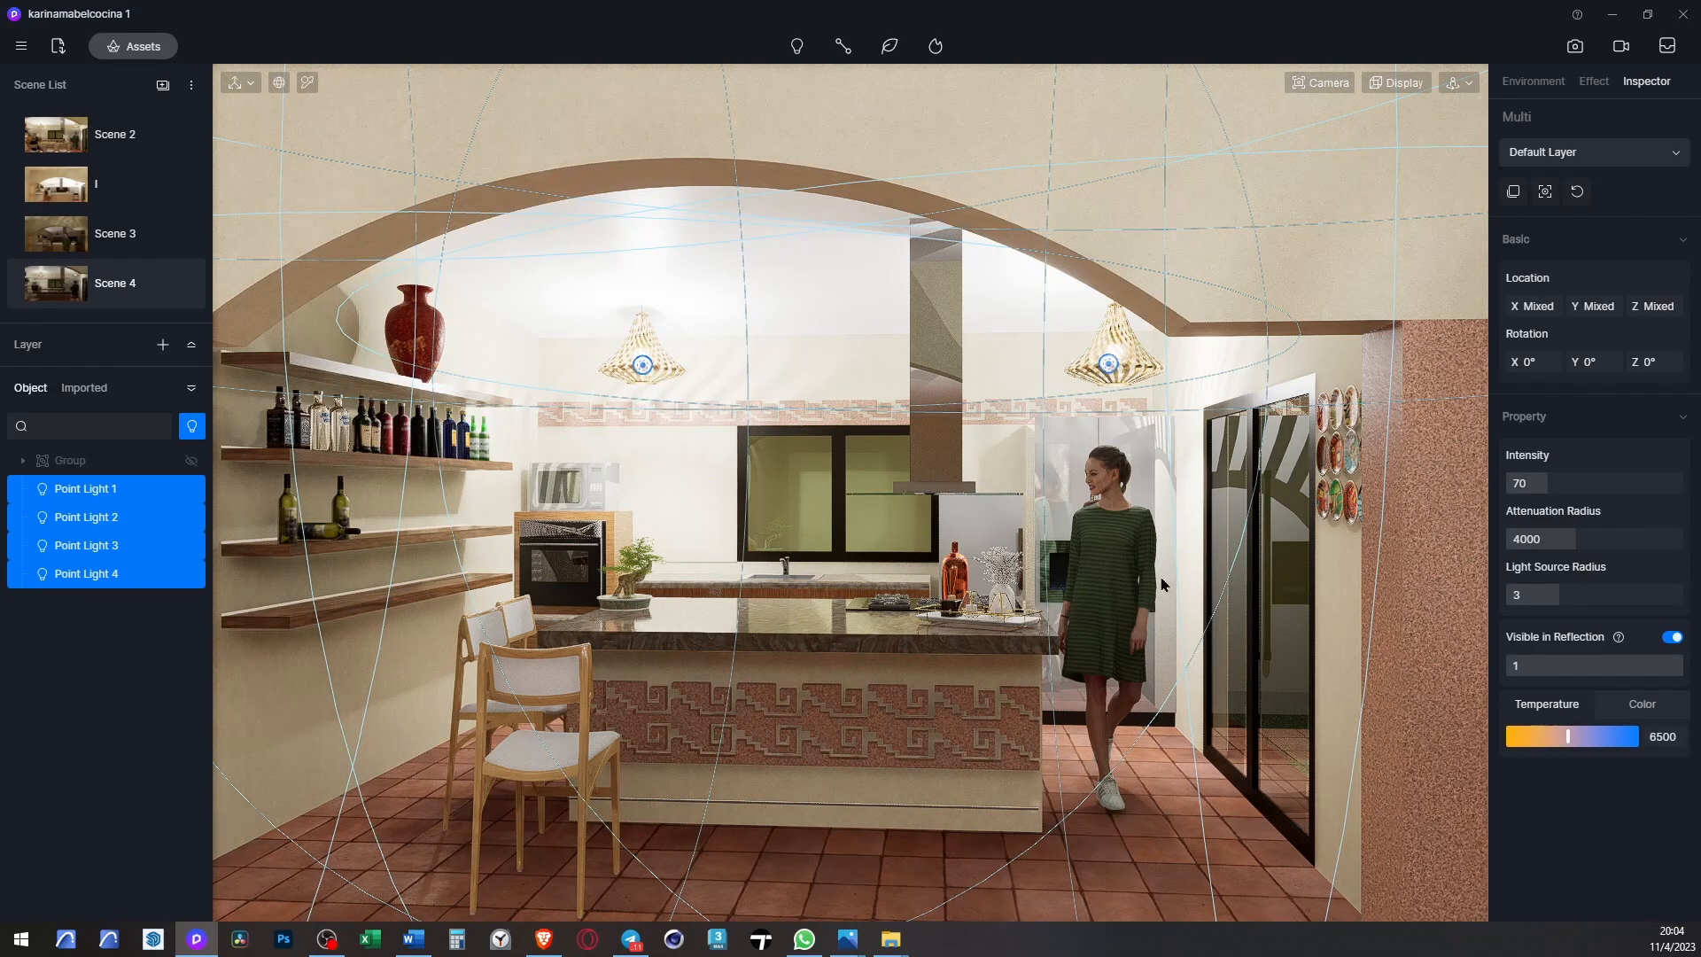
{"action": "left_click", "coordinate": [1586, 485]}
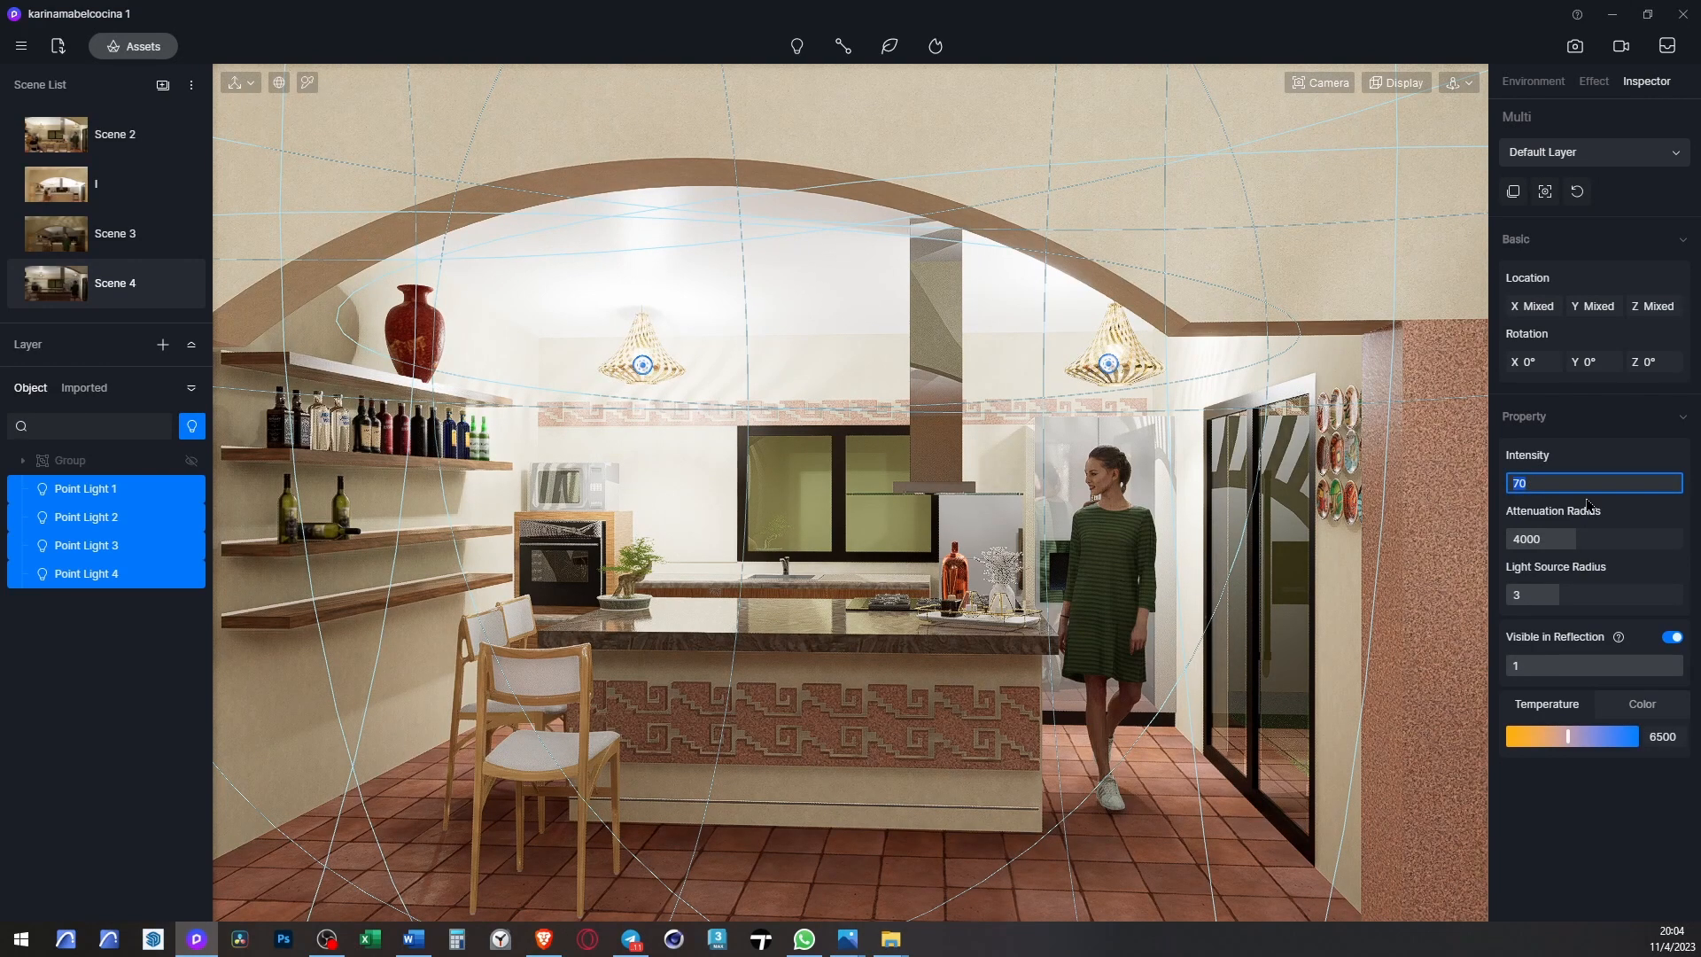
{"action": "type", "text": "50"}
{"action": "key", "text": "Return"}
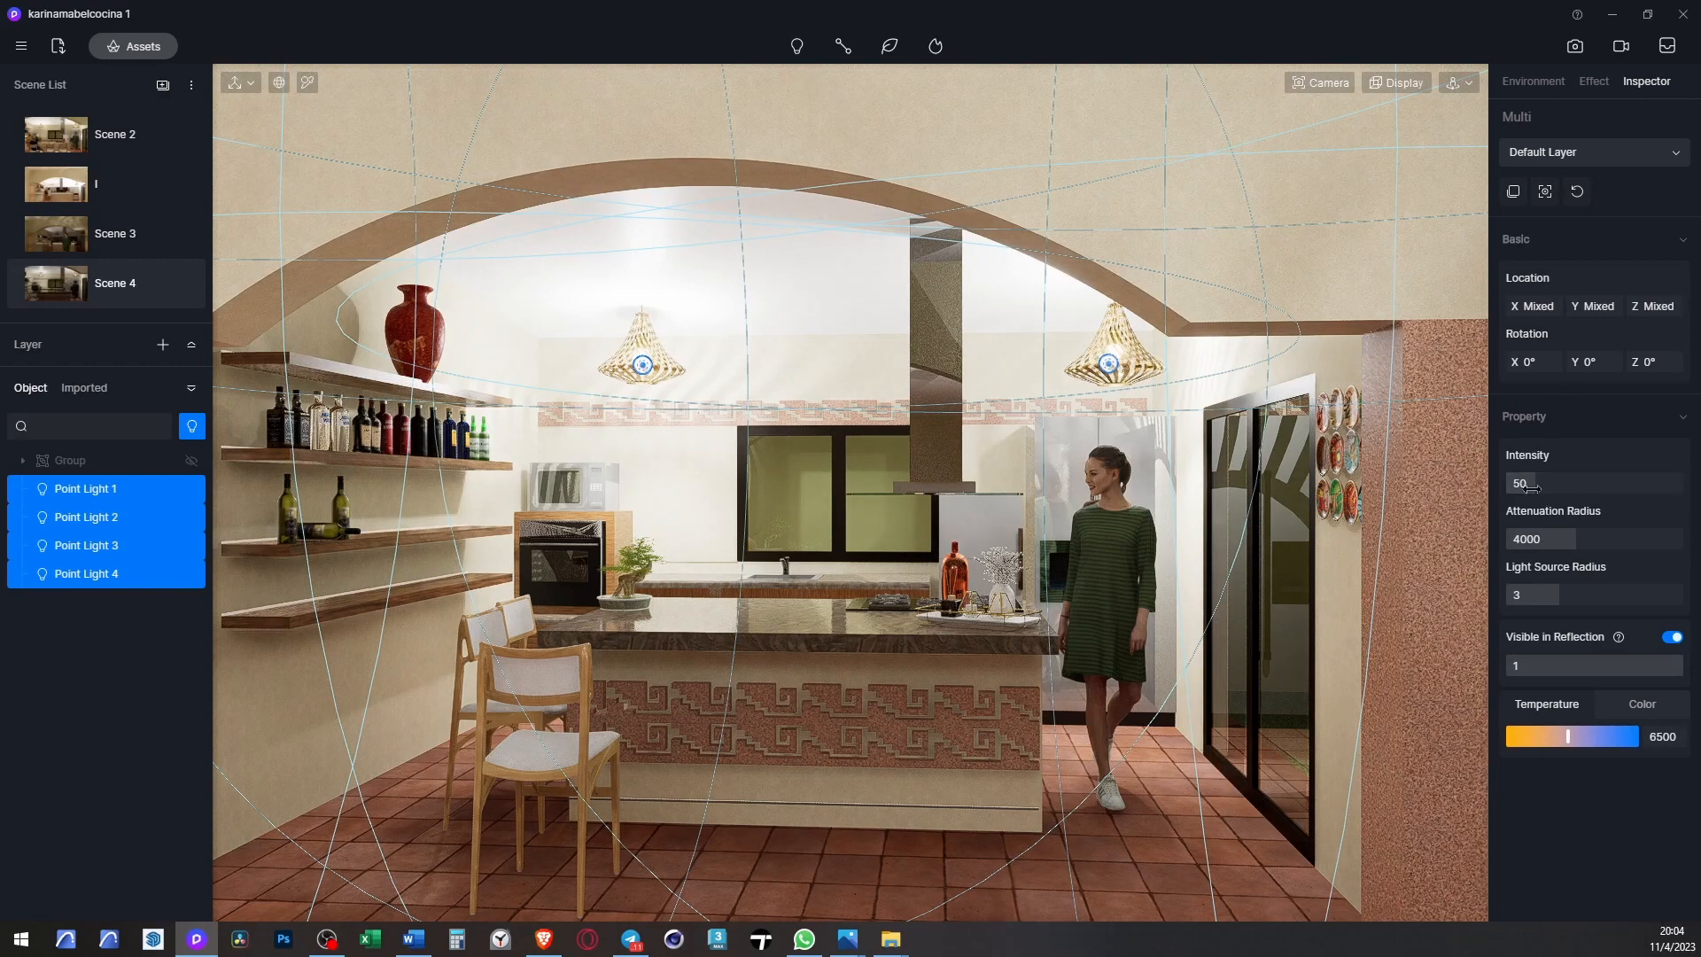
- Set the four point lights to an intensity of 35 and a light source radius of 2
{"action": "left_click", "coordinate": [1532, 485]}
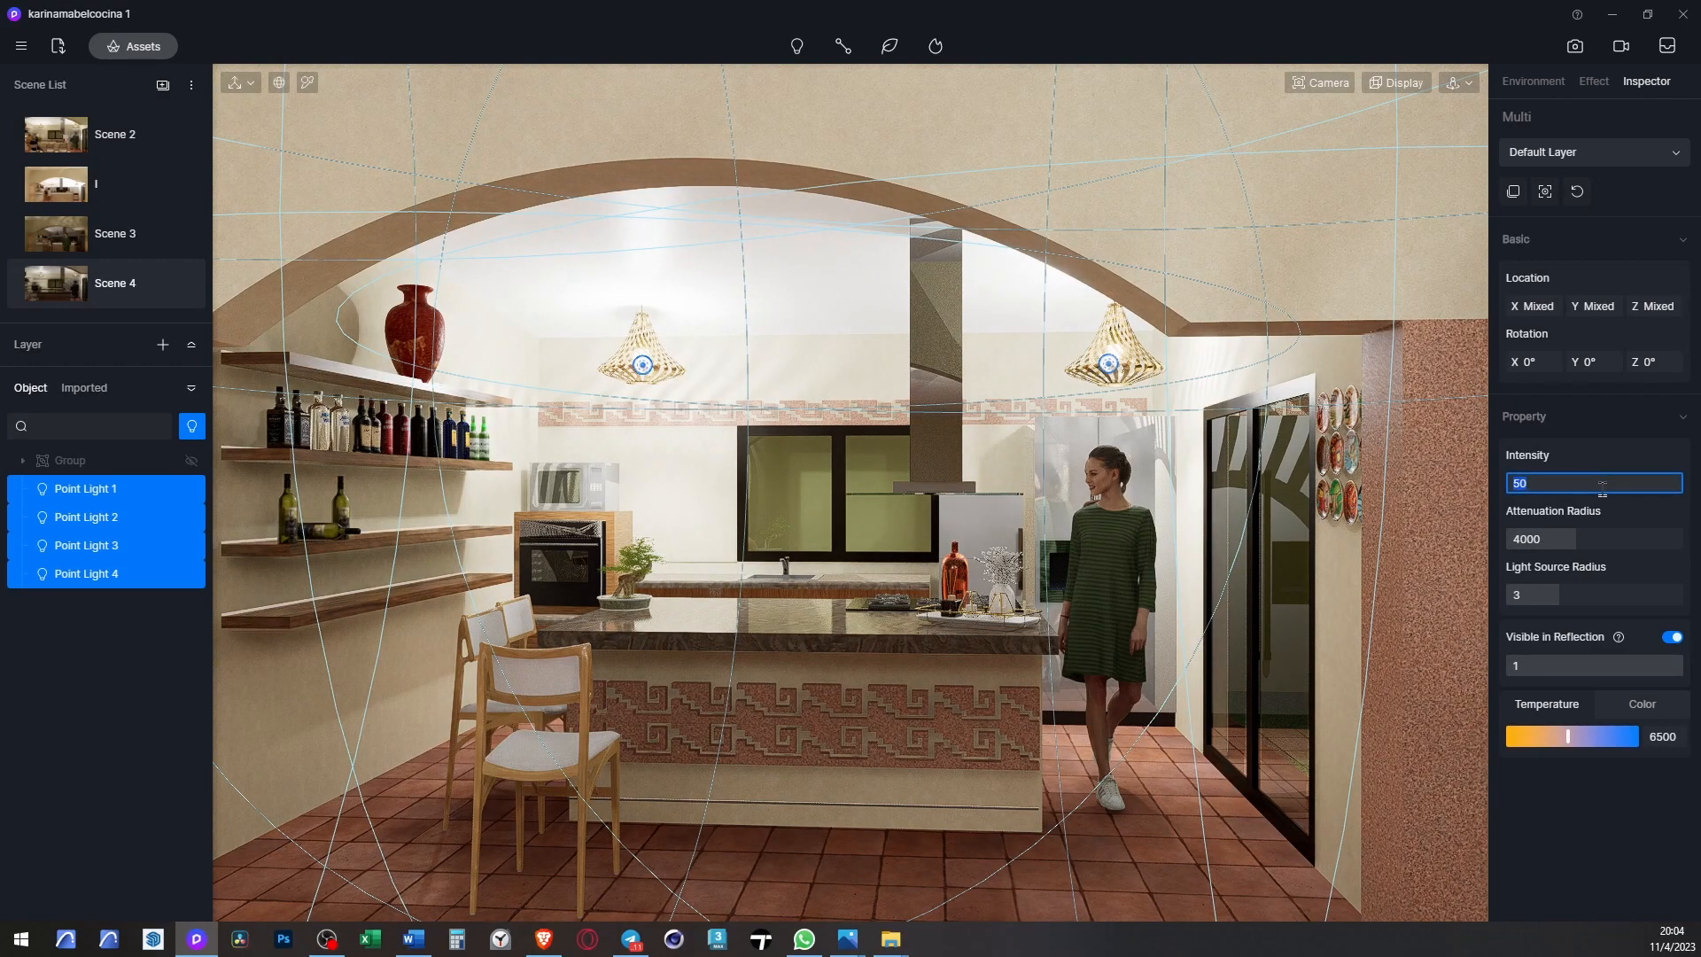
{"action": "type", "text": "35"}
{"action": "key", "text": "Return"}
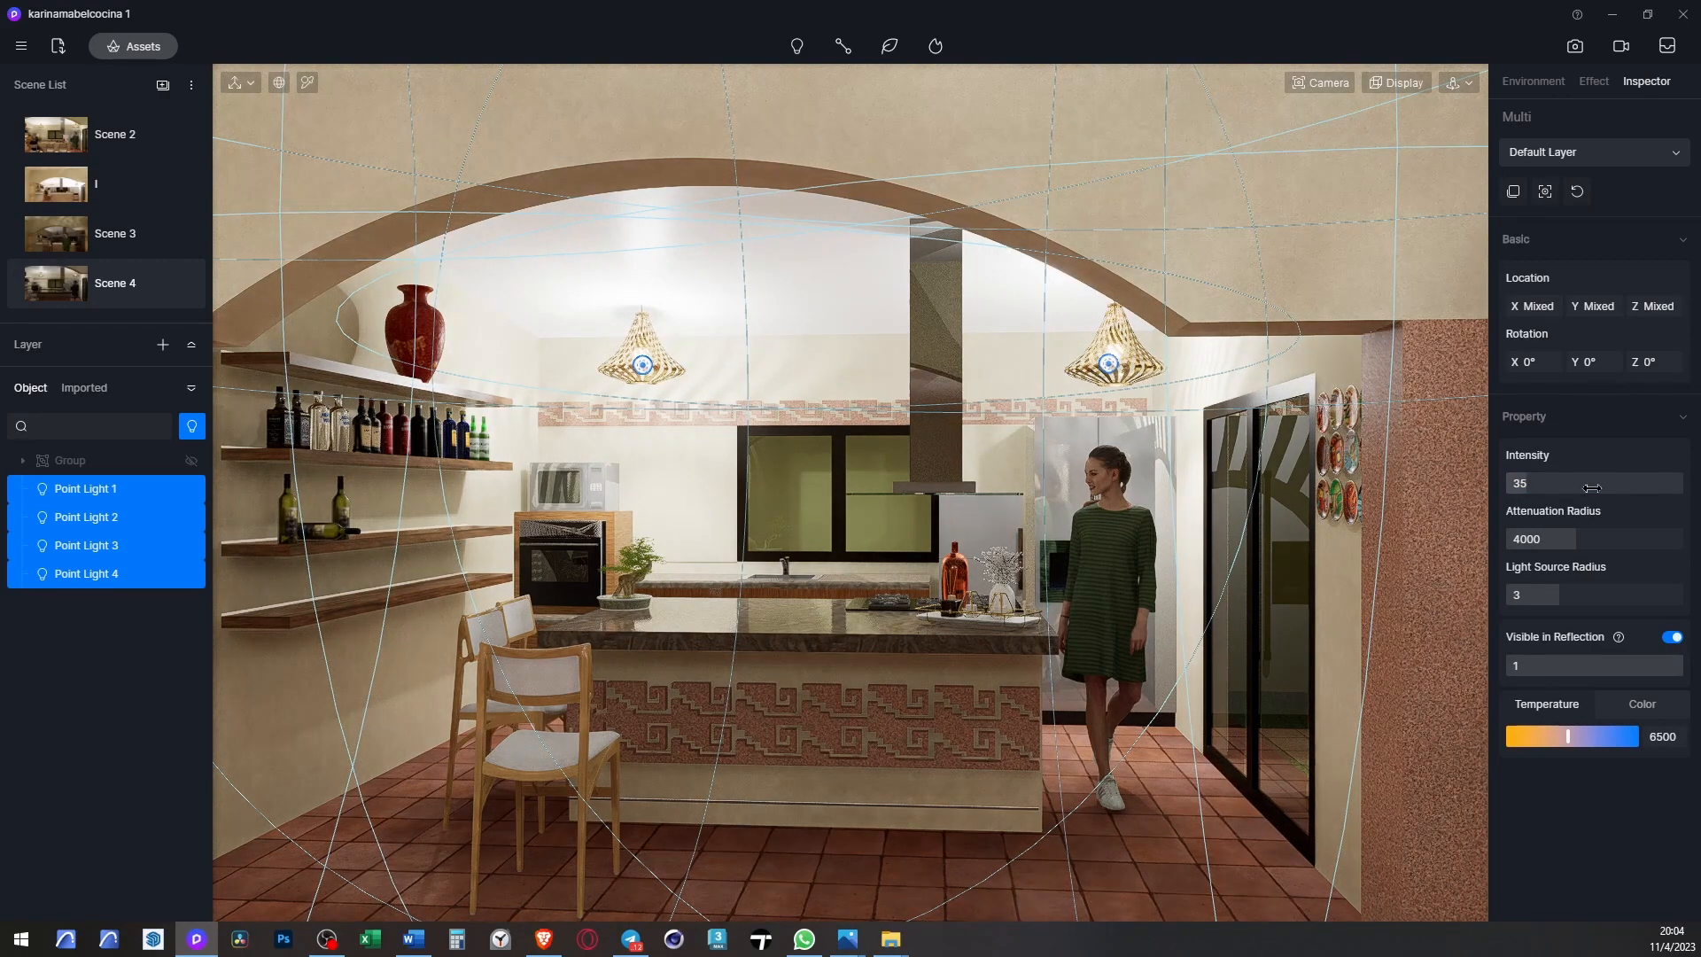
{"action": "mouse_move", "coordinate": [1563, 604]}
{"action": "left_mouse_down"}
{"action": "mouse_move", "coordinate": [1651, 604]}
{"action": "mouse_move", "coordinate": [1496, 634]}
{"action": "mouse_move", "coordinate": [1559, 601]}
{"action": "left_mouse_up"}
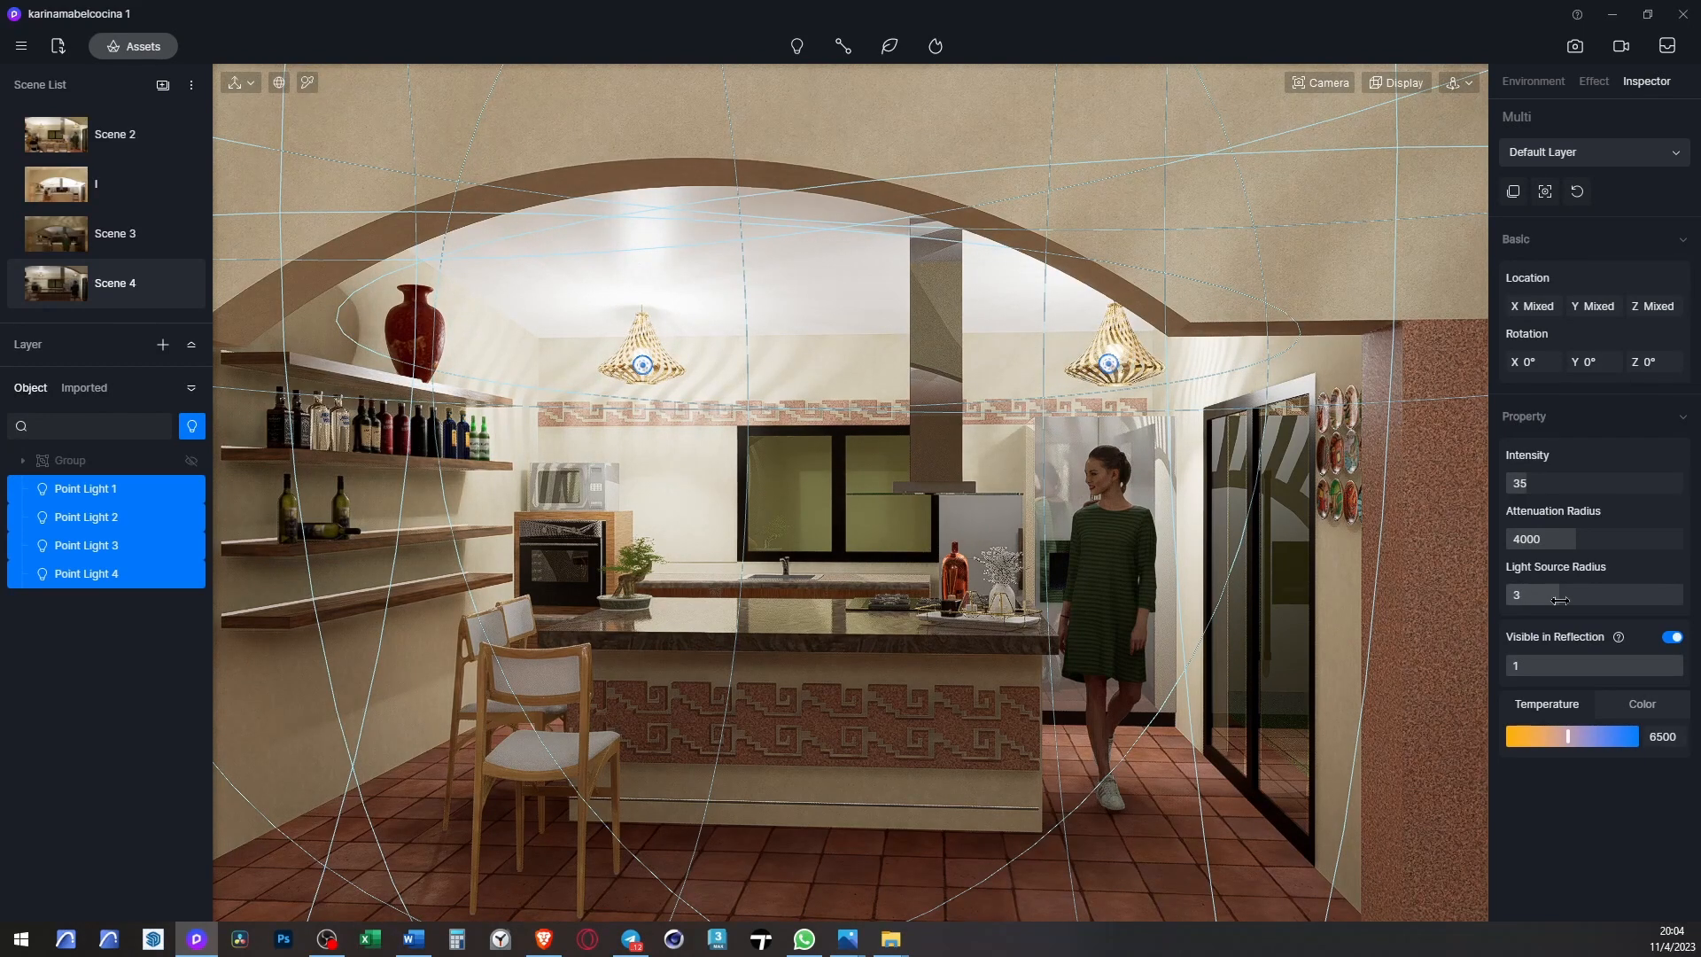
{"action": "left_click_drag", "start_coordinate": [1561, 602], "coordinate": [1546, 602]}
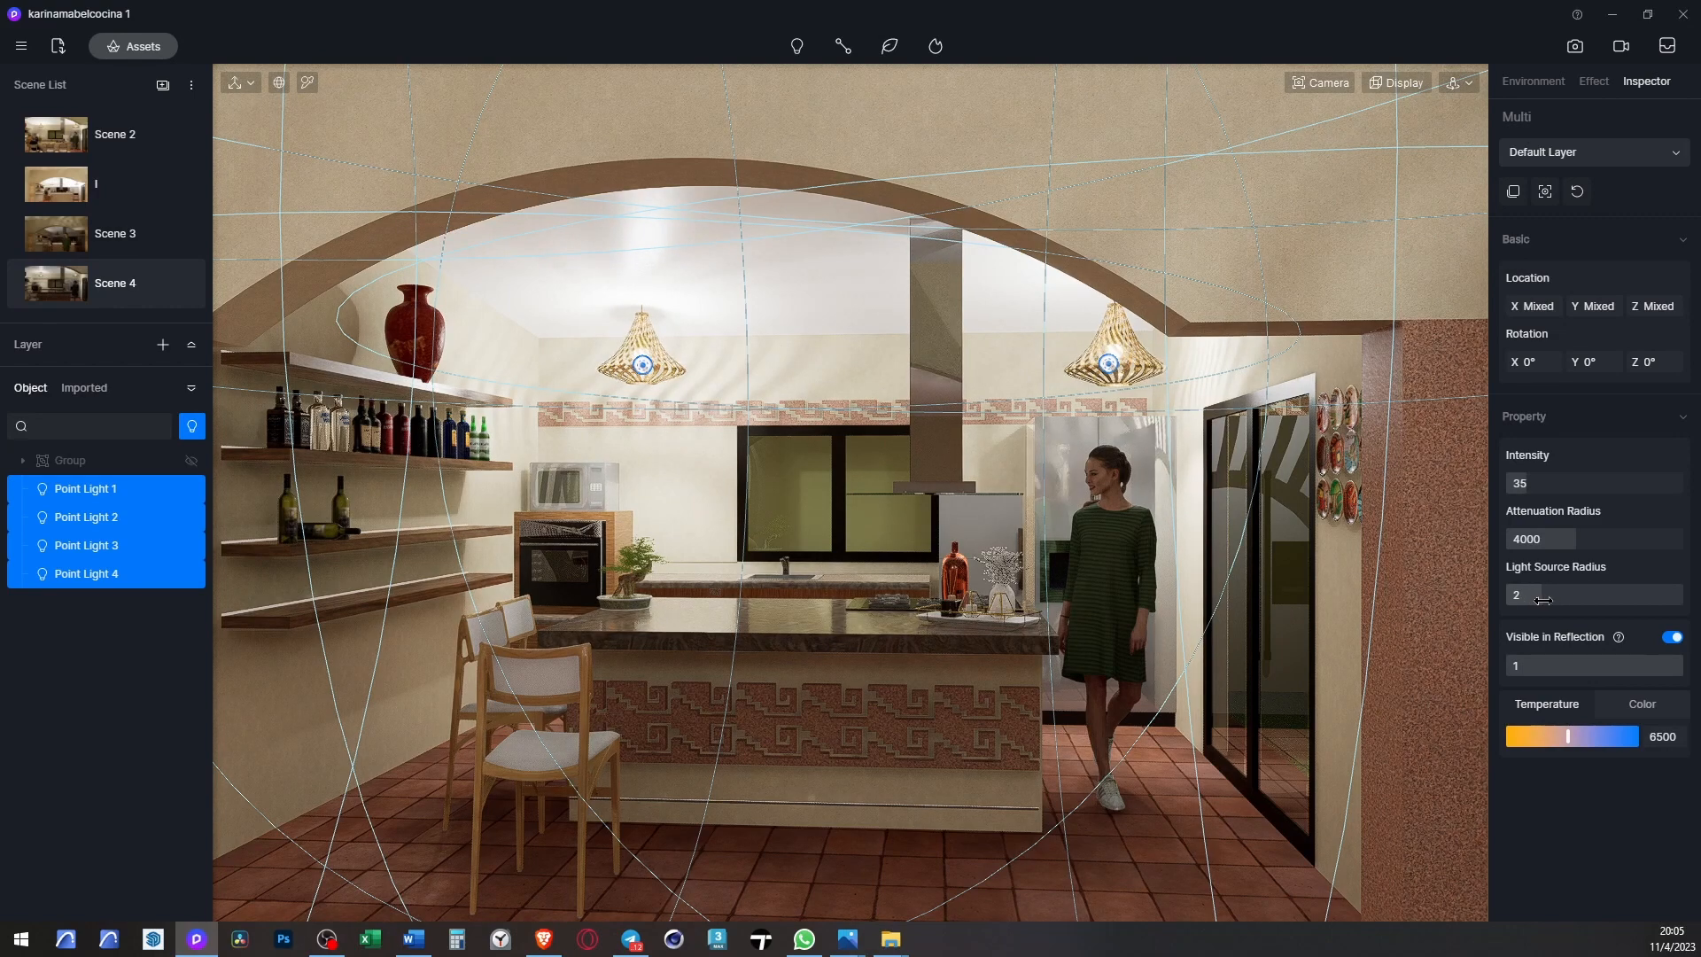
- Turn off the clouds in the environment weather and update Scene 4 with the current settings
{"action": "left_click_drag", "start_coordinate": [1545, 602], "coordinate": [1541, 601]}
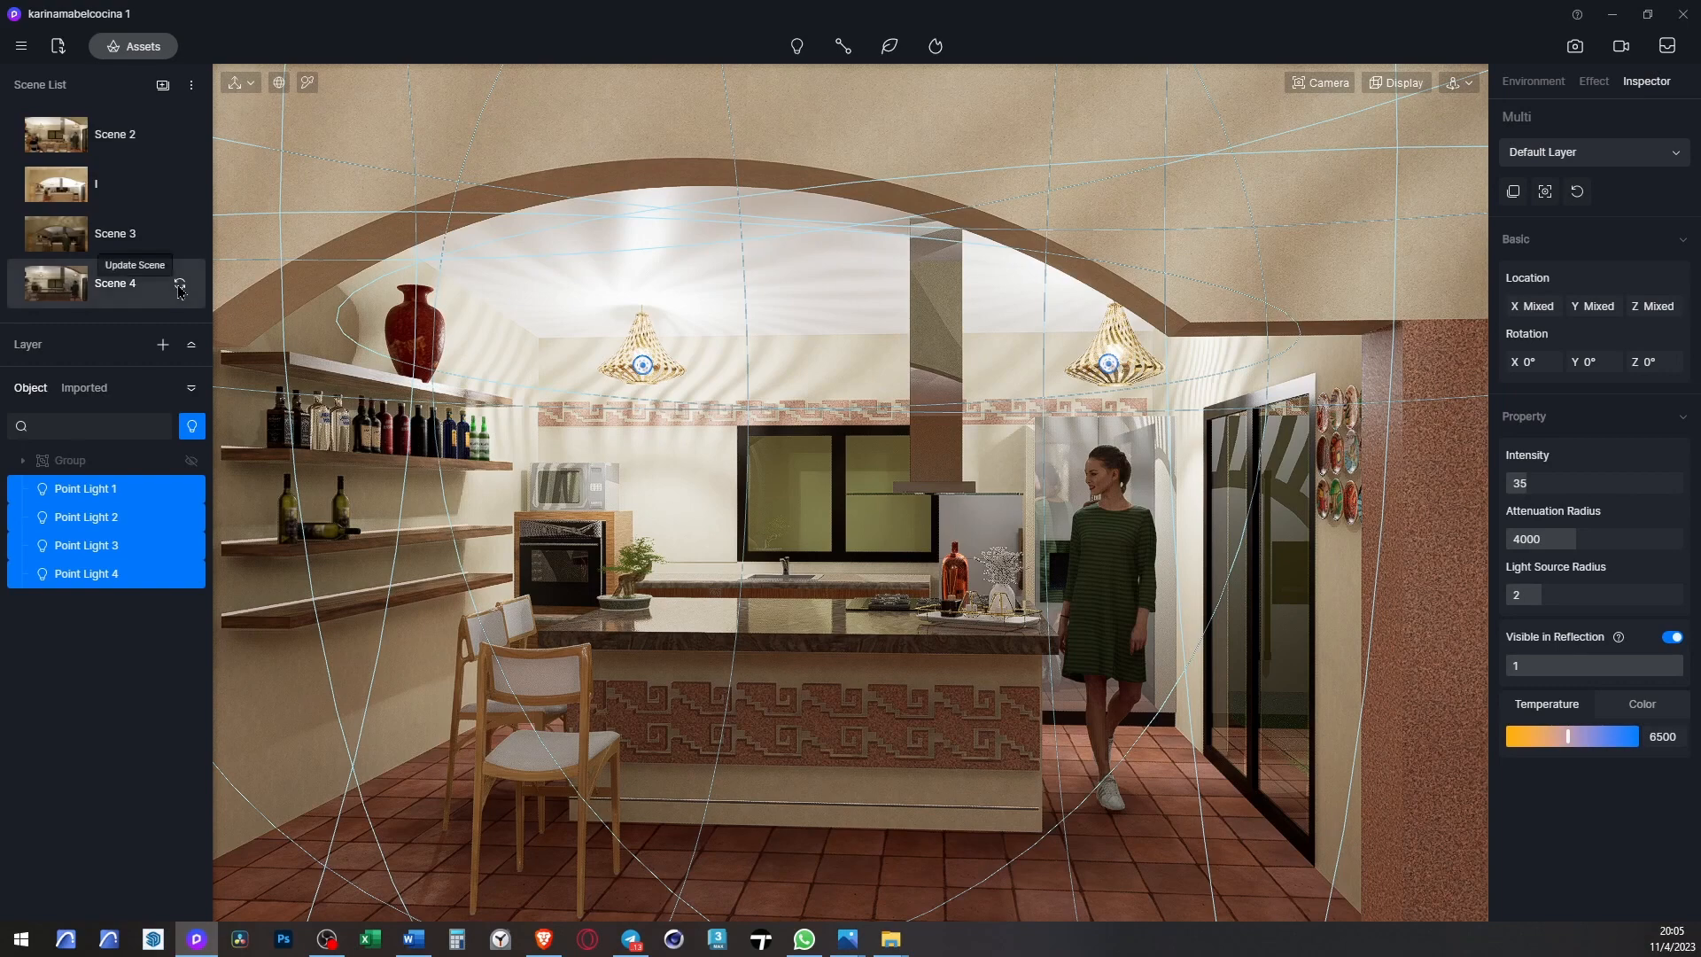
{"action": "left_click", "coordinate": [180, 287]}
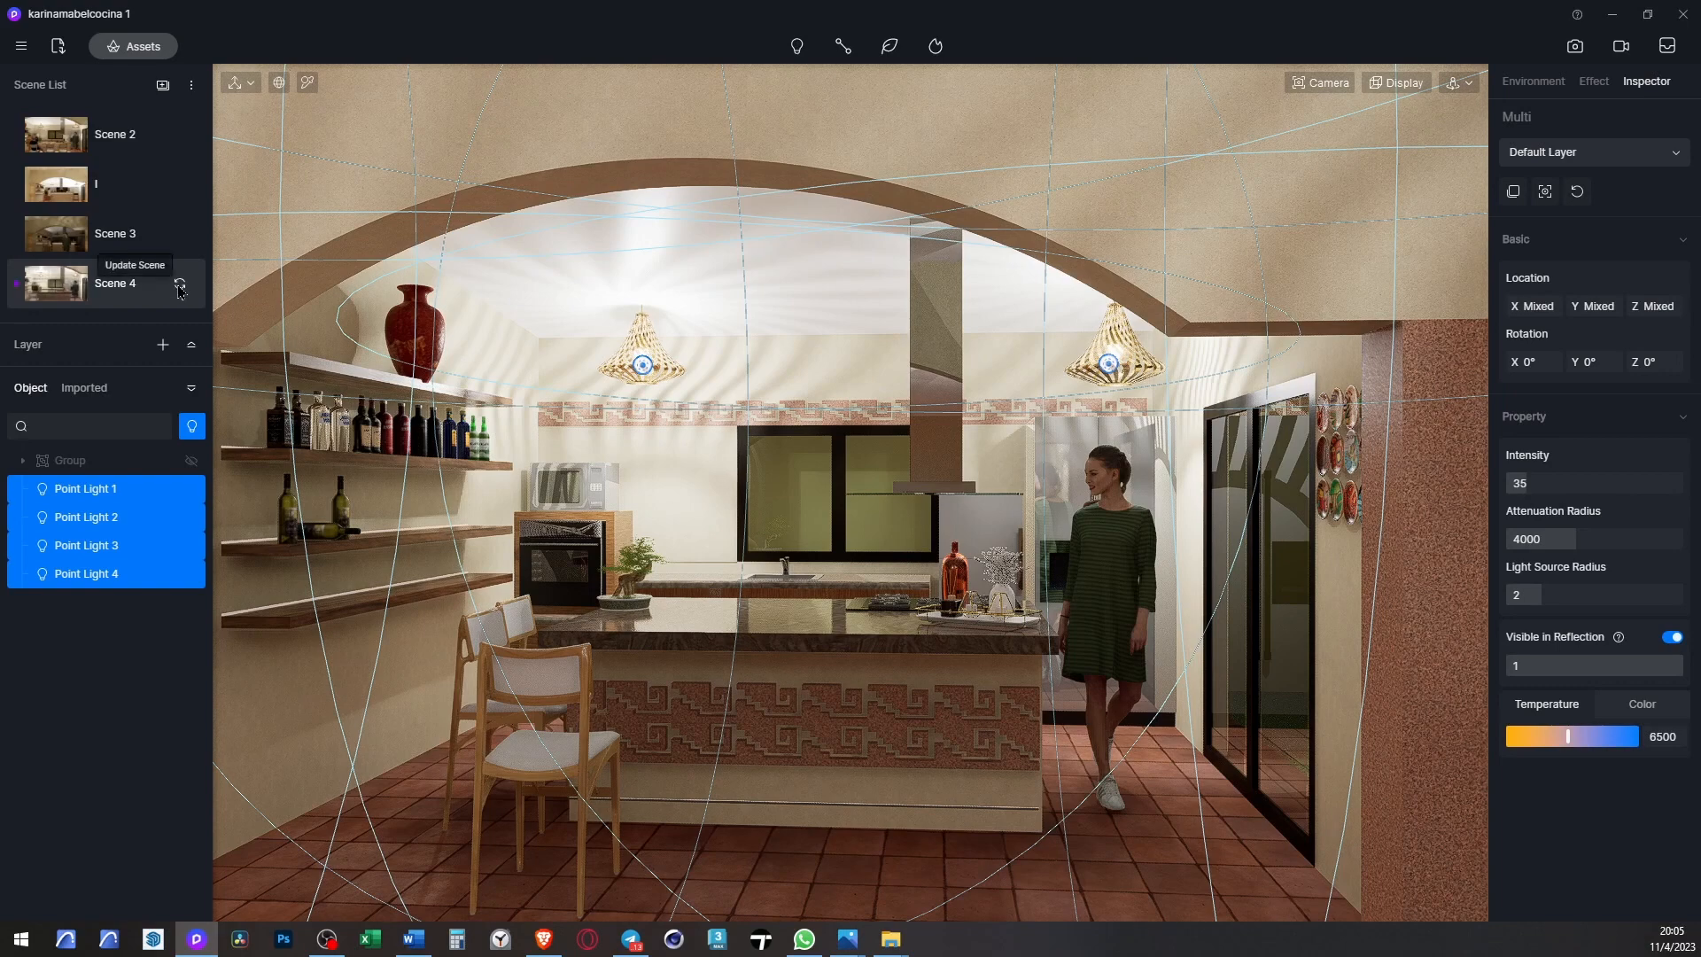
{"action": "left_click", "coordinate": [1534, 80]}
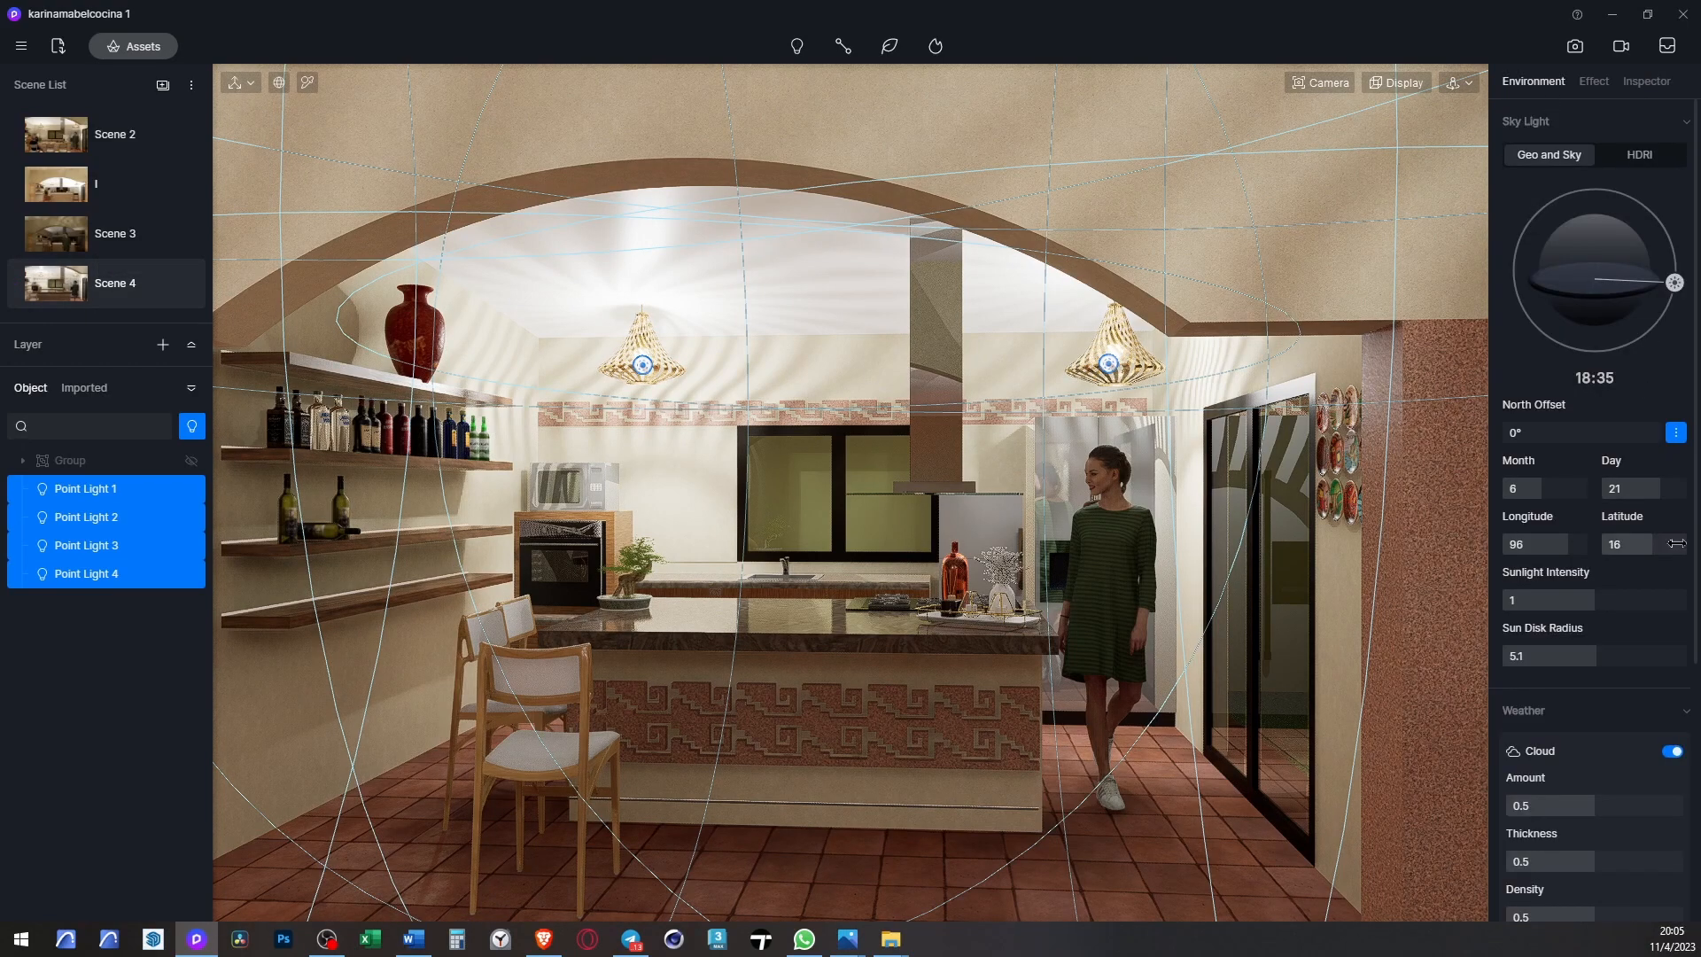
{"action": "left_click", "coordinate": [1674, 752]}
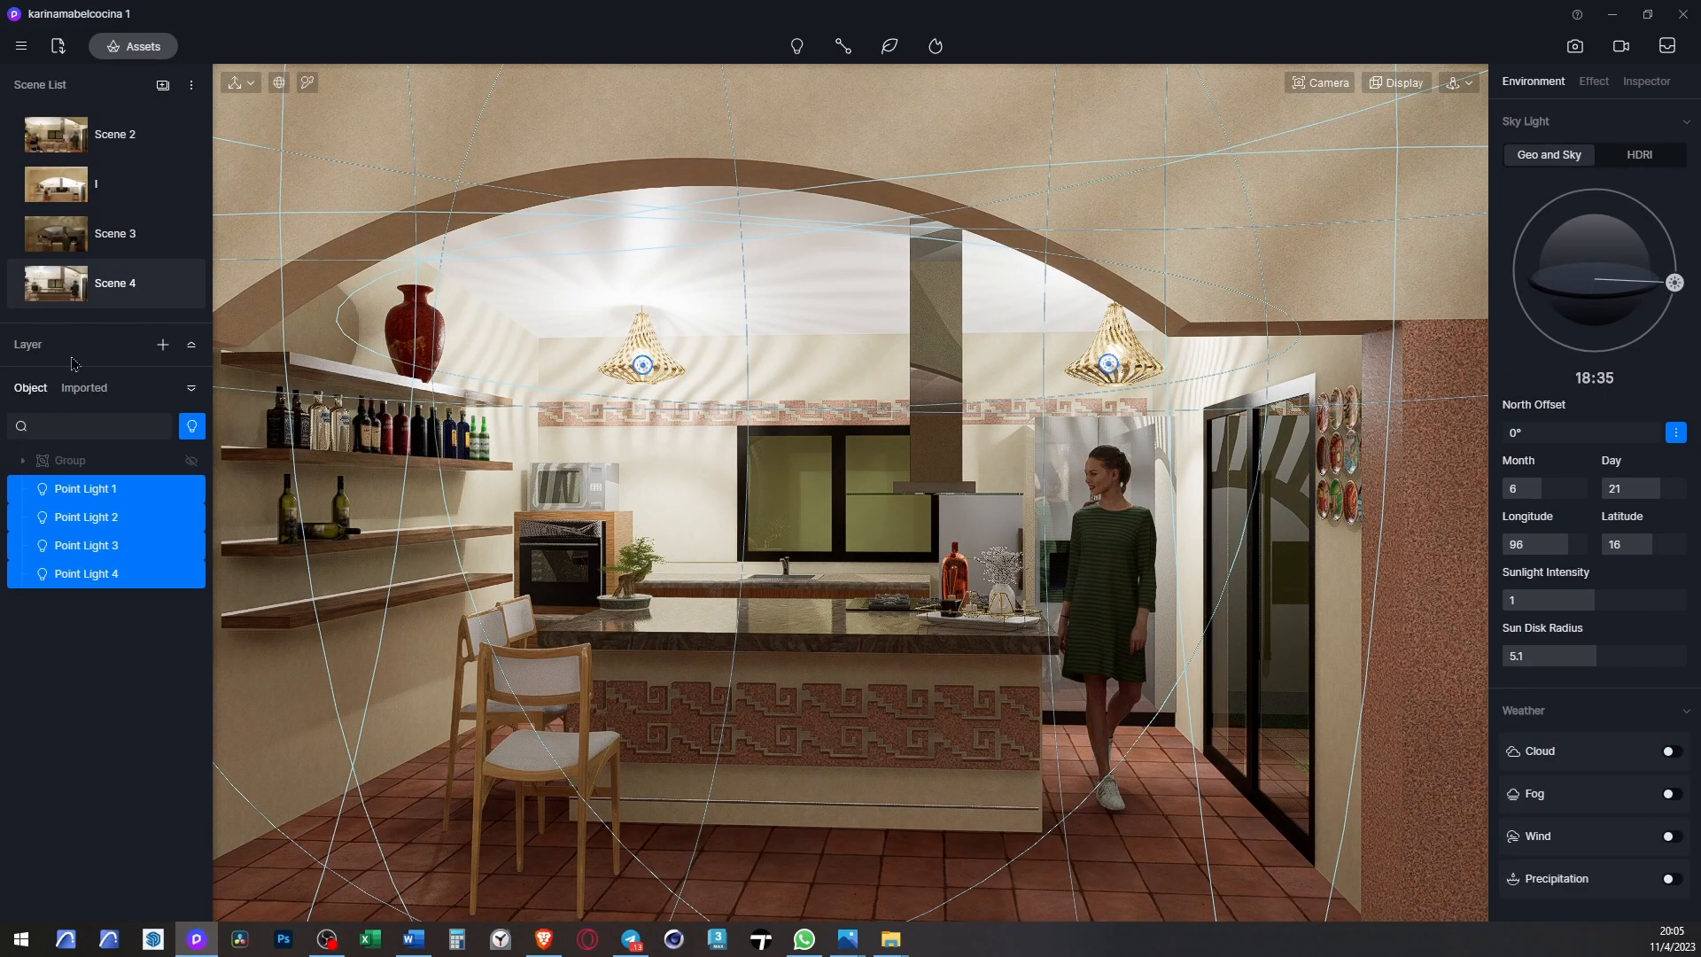
{"action": "left_click", "coordinate": [179, 286]}
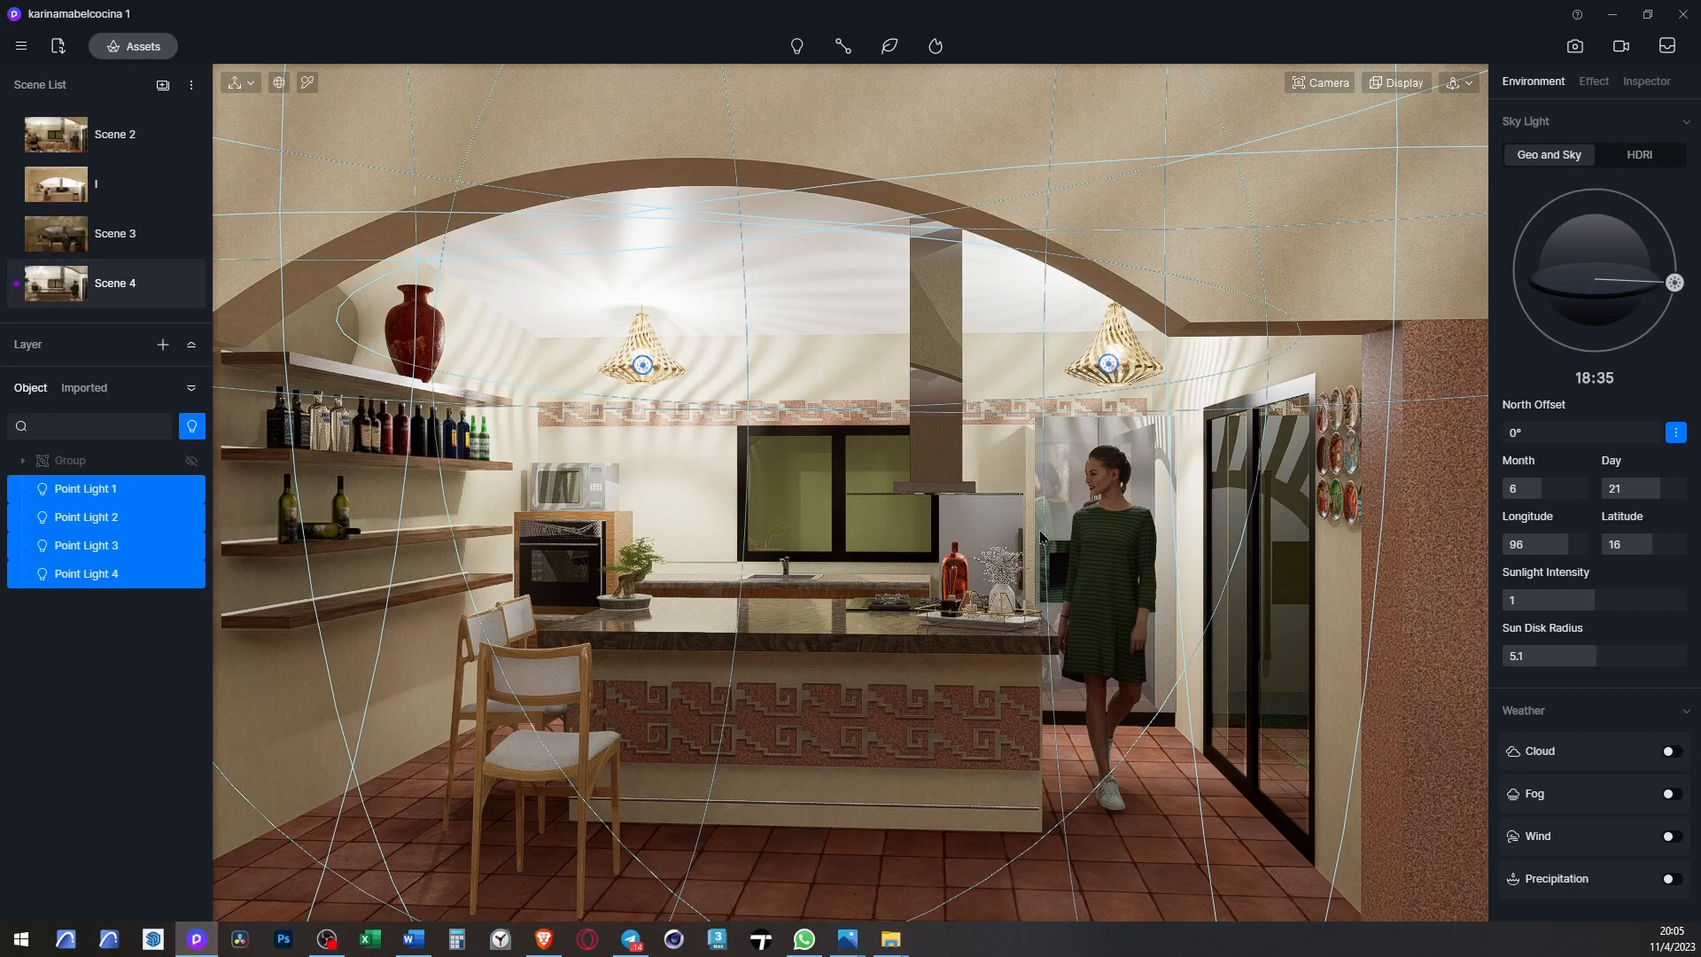
- Try a metallic of 0.89 and a grey base color on the refrigerator, and apply the adjacent panel's Mtl-Chrome_2 material to it instead
{"action": "left_click", "coordinate": [1089, 455]}
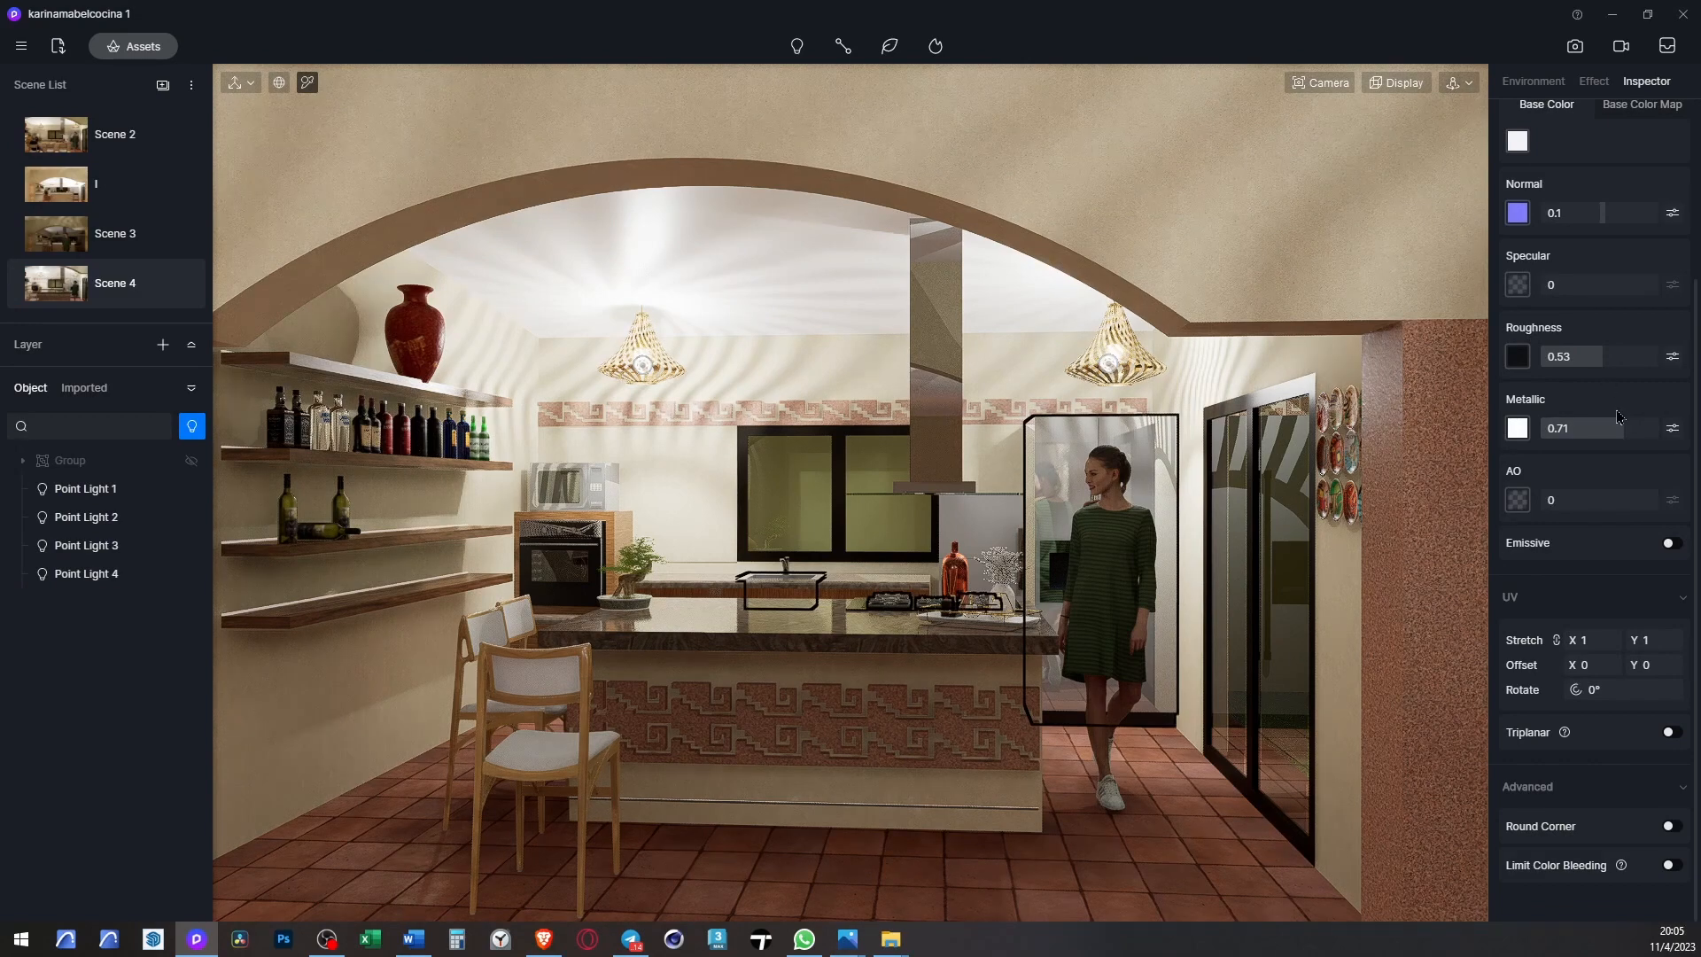
{"action": "left_click_drag", "start_coordinate": [1598, 361], "coordinate": [1630, 355]}
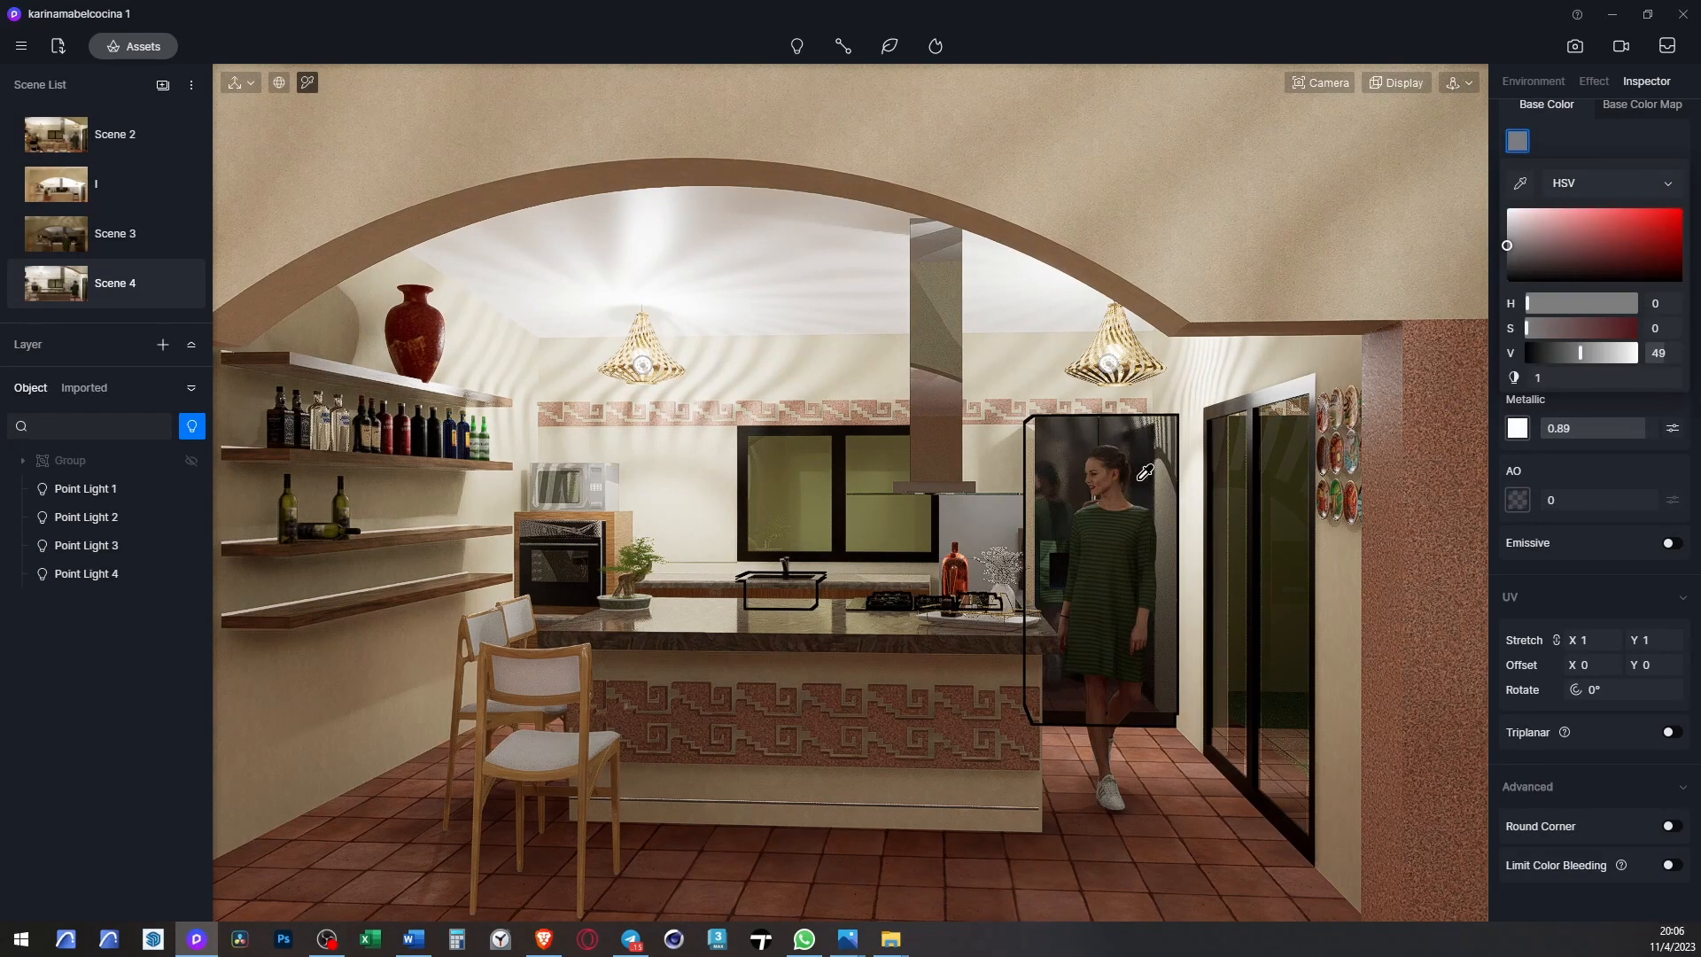
{"action": "left_click", "coordinate": [994, 530]}
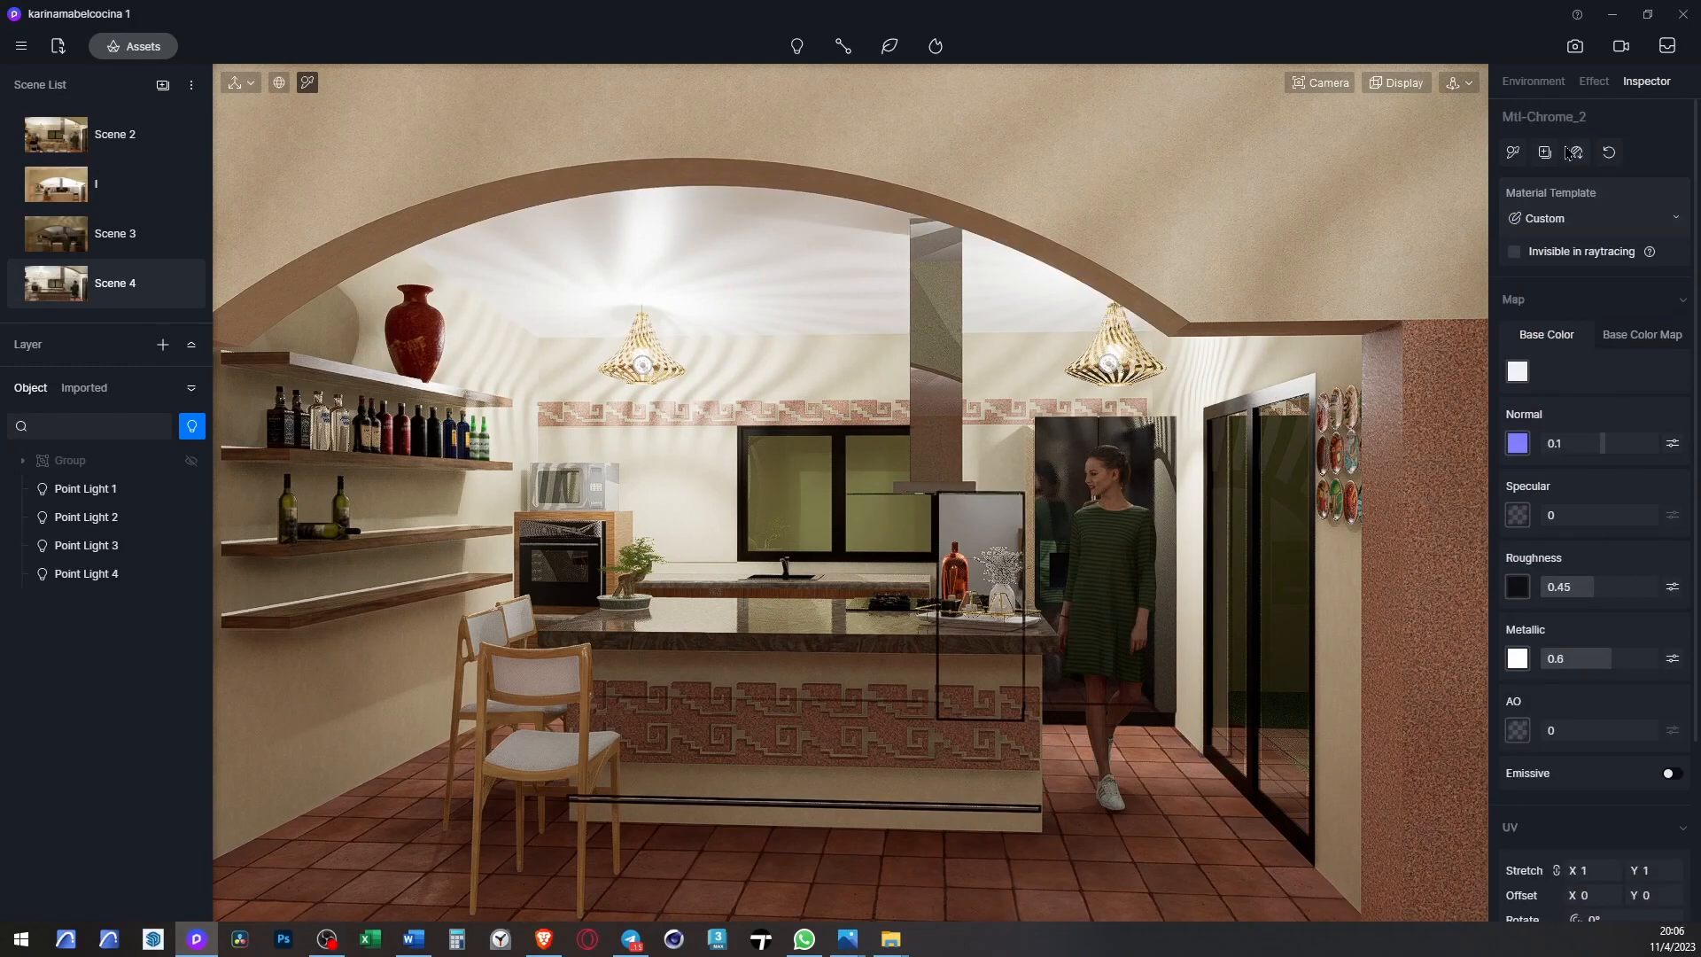
{"action": "left_click", "coordinate": [1062, 430], "text": "alt"}
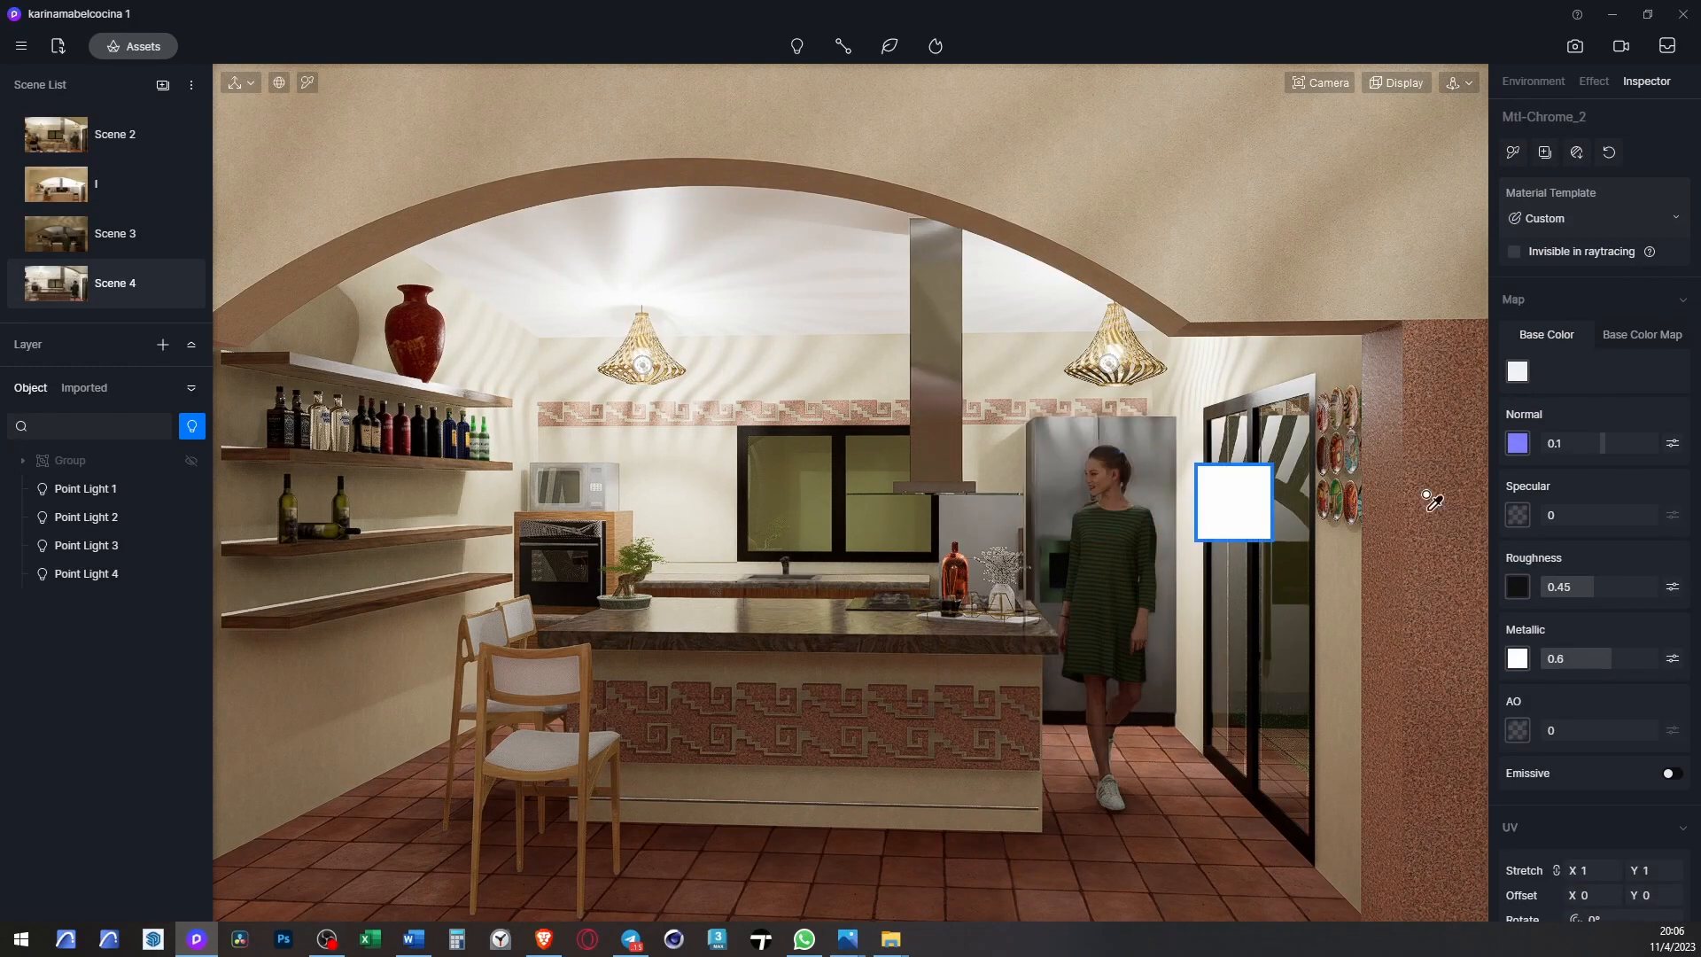
{"action": "key", "text": "Escape"}
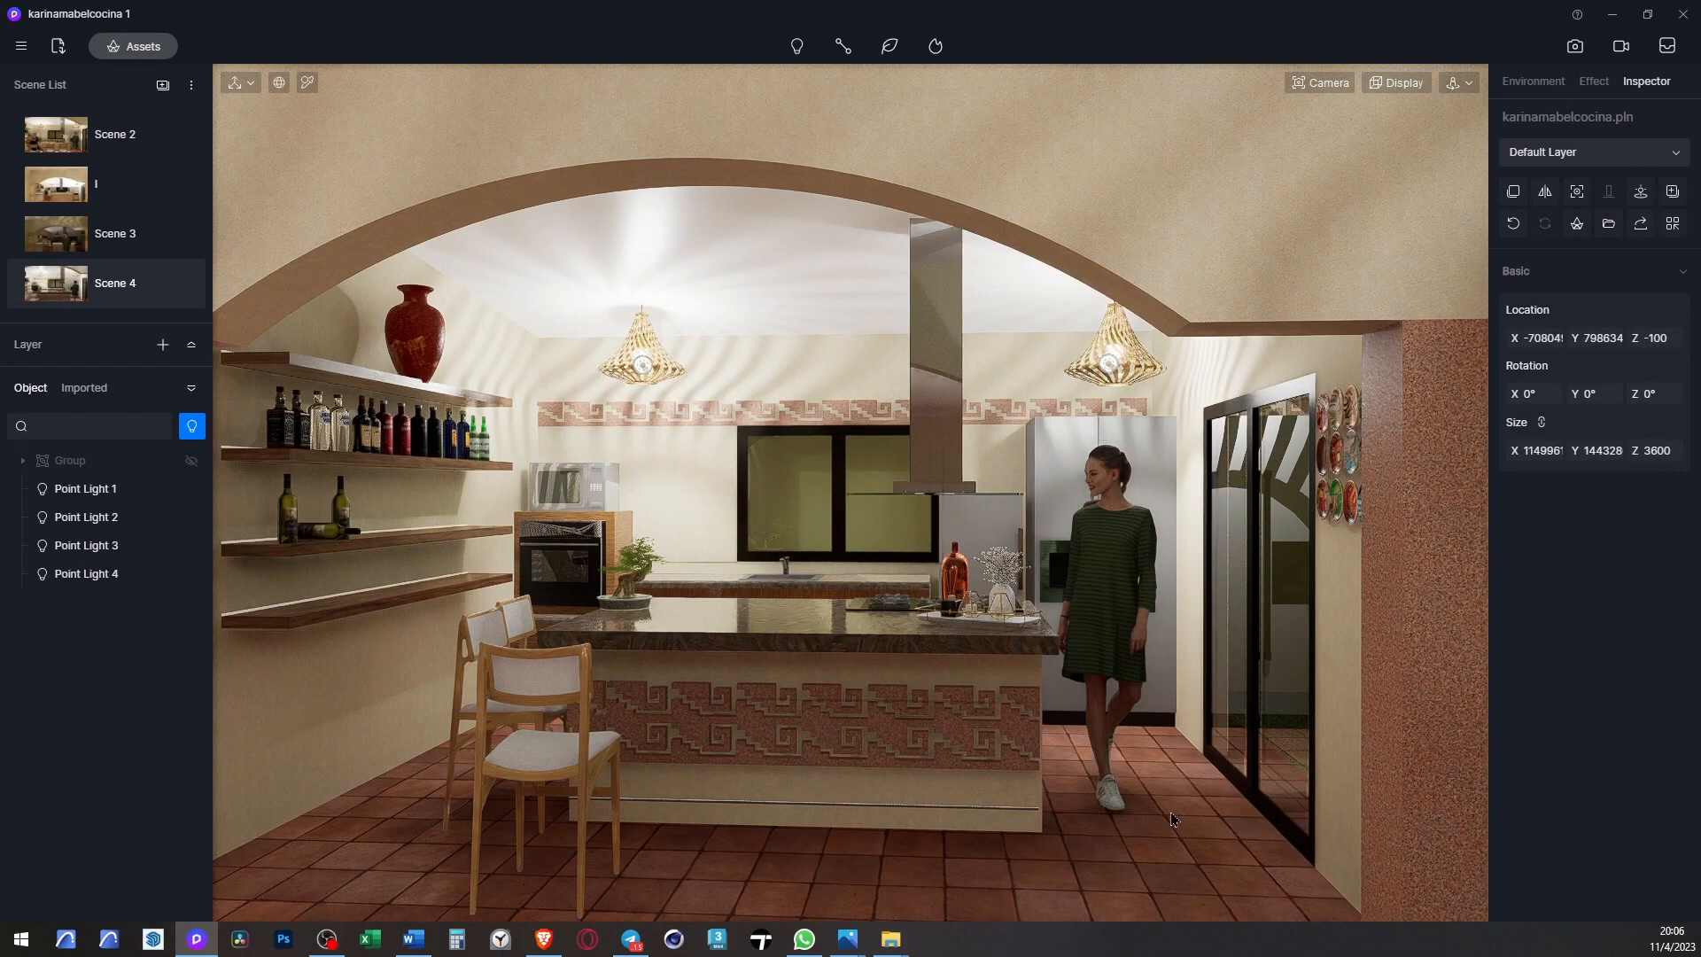
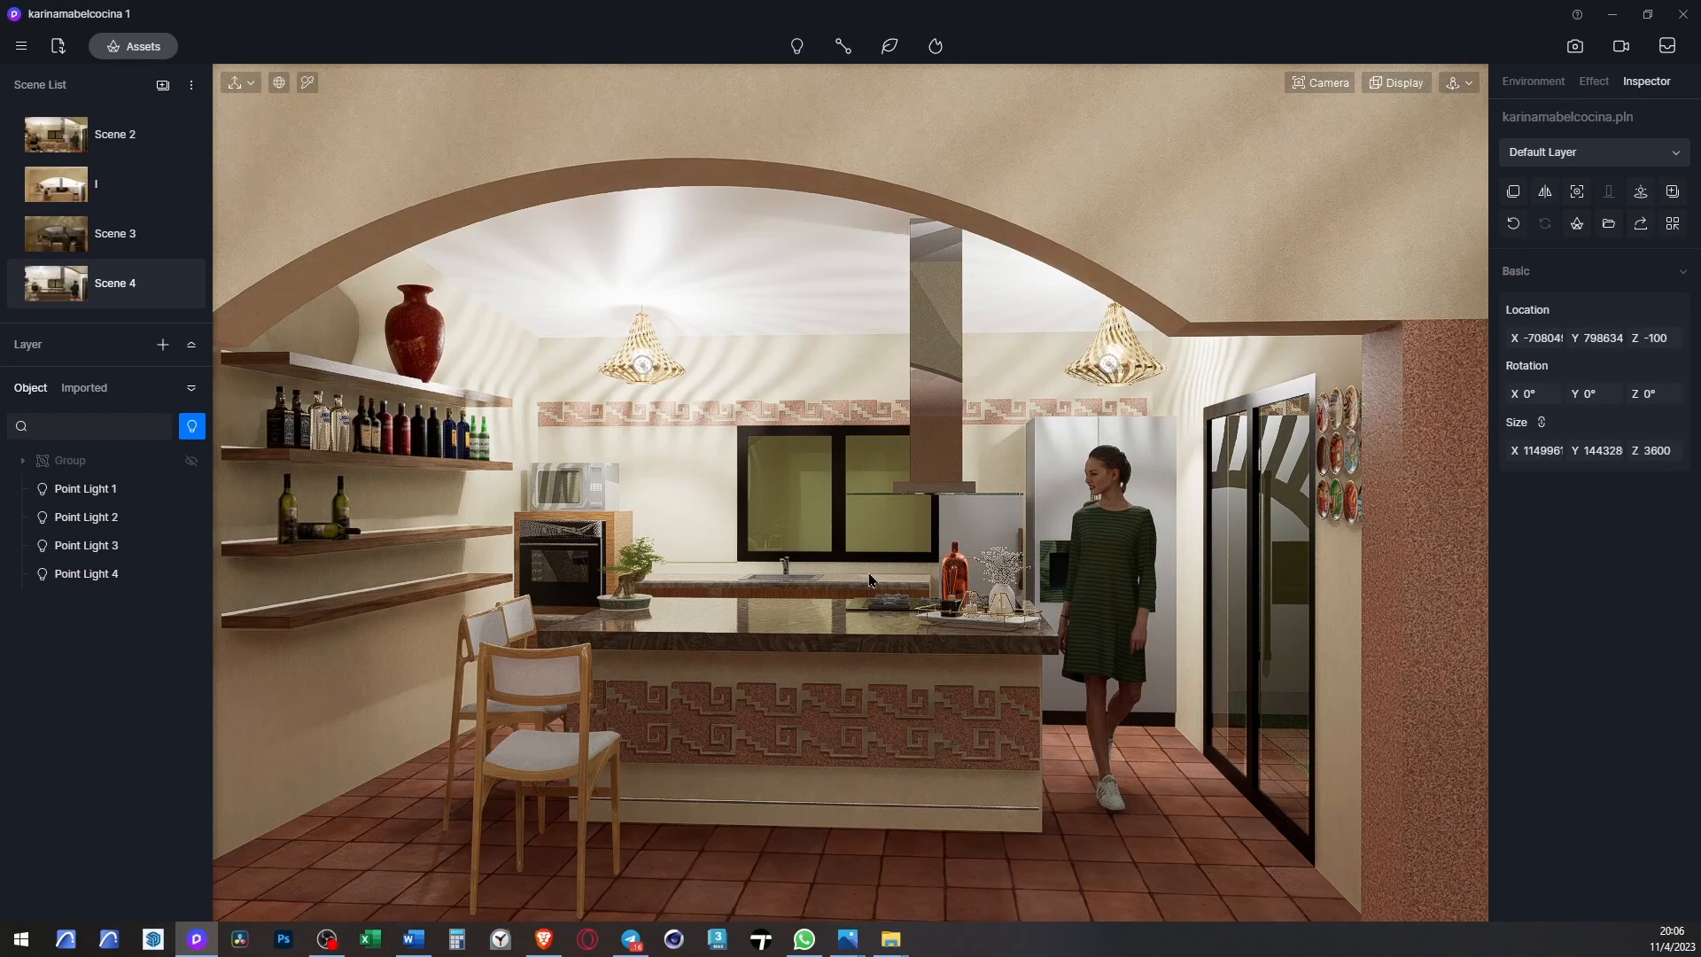
- Set the camera to two-point perspective and frame the kitchen with the rule-of-thirds grid turned on
{"action": "middle_click_drag", "start_coordinate": [869, 574], "coordinate": [988, 566]}
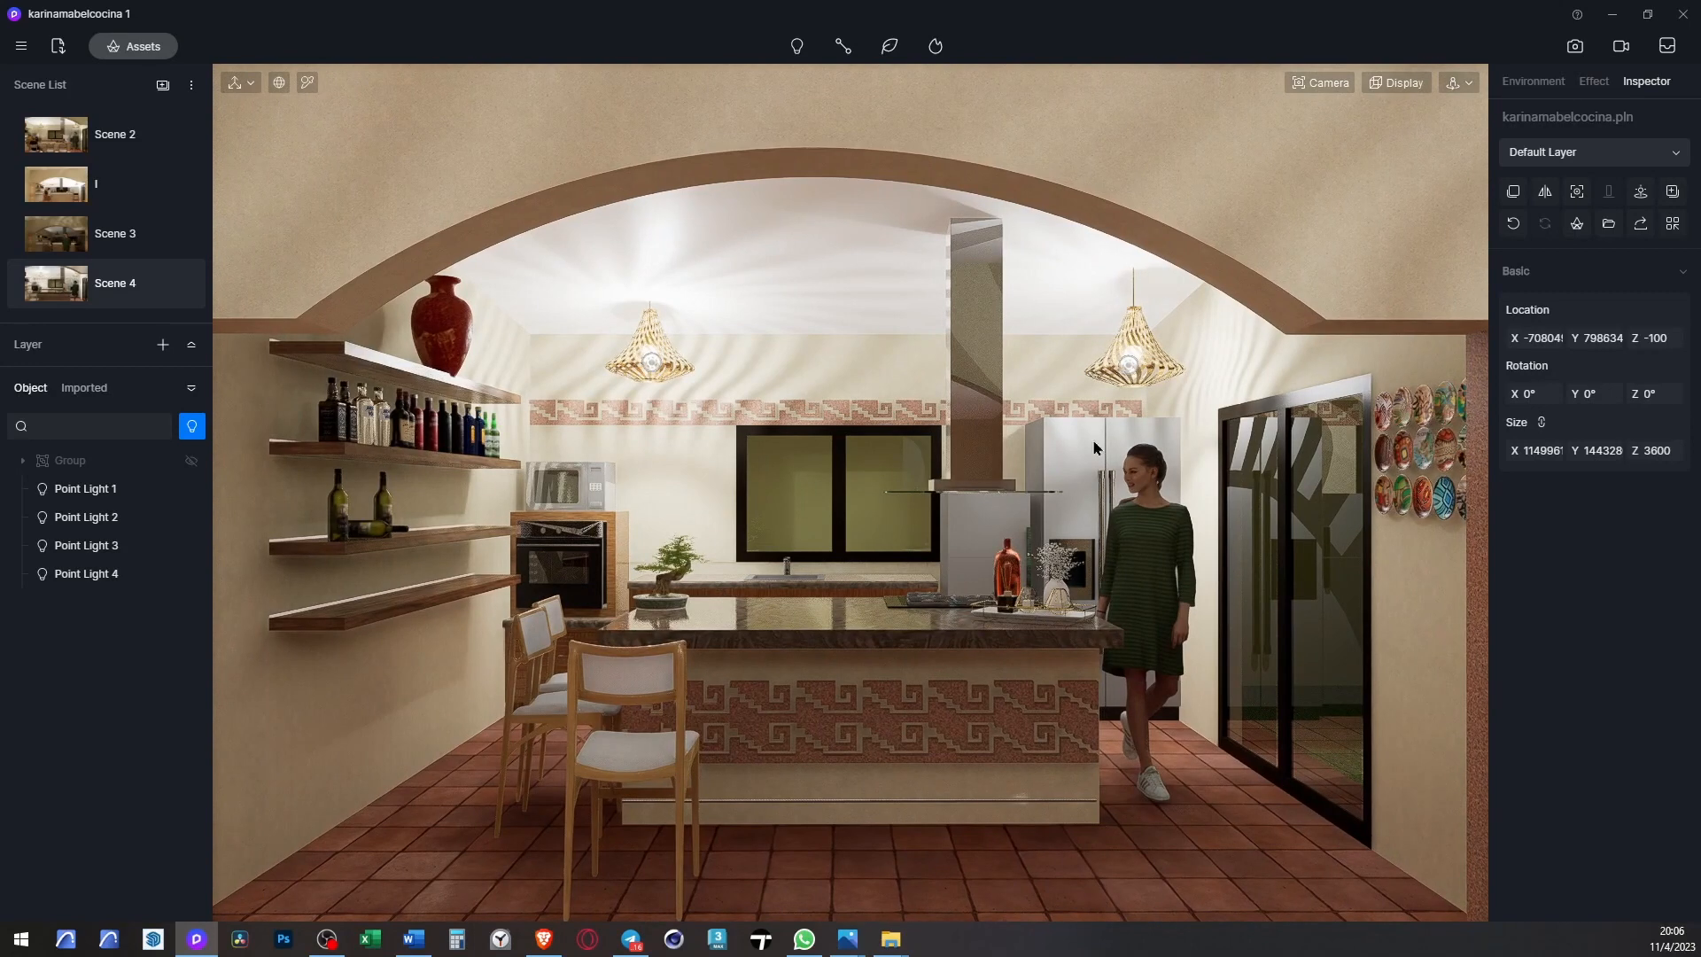
{"action": "left_click", "coordinate": [1319, 82]}
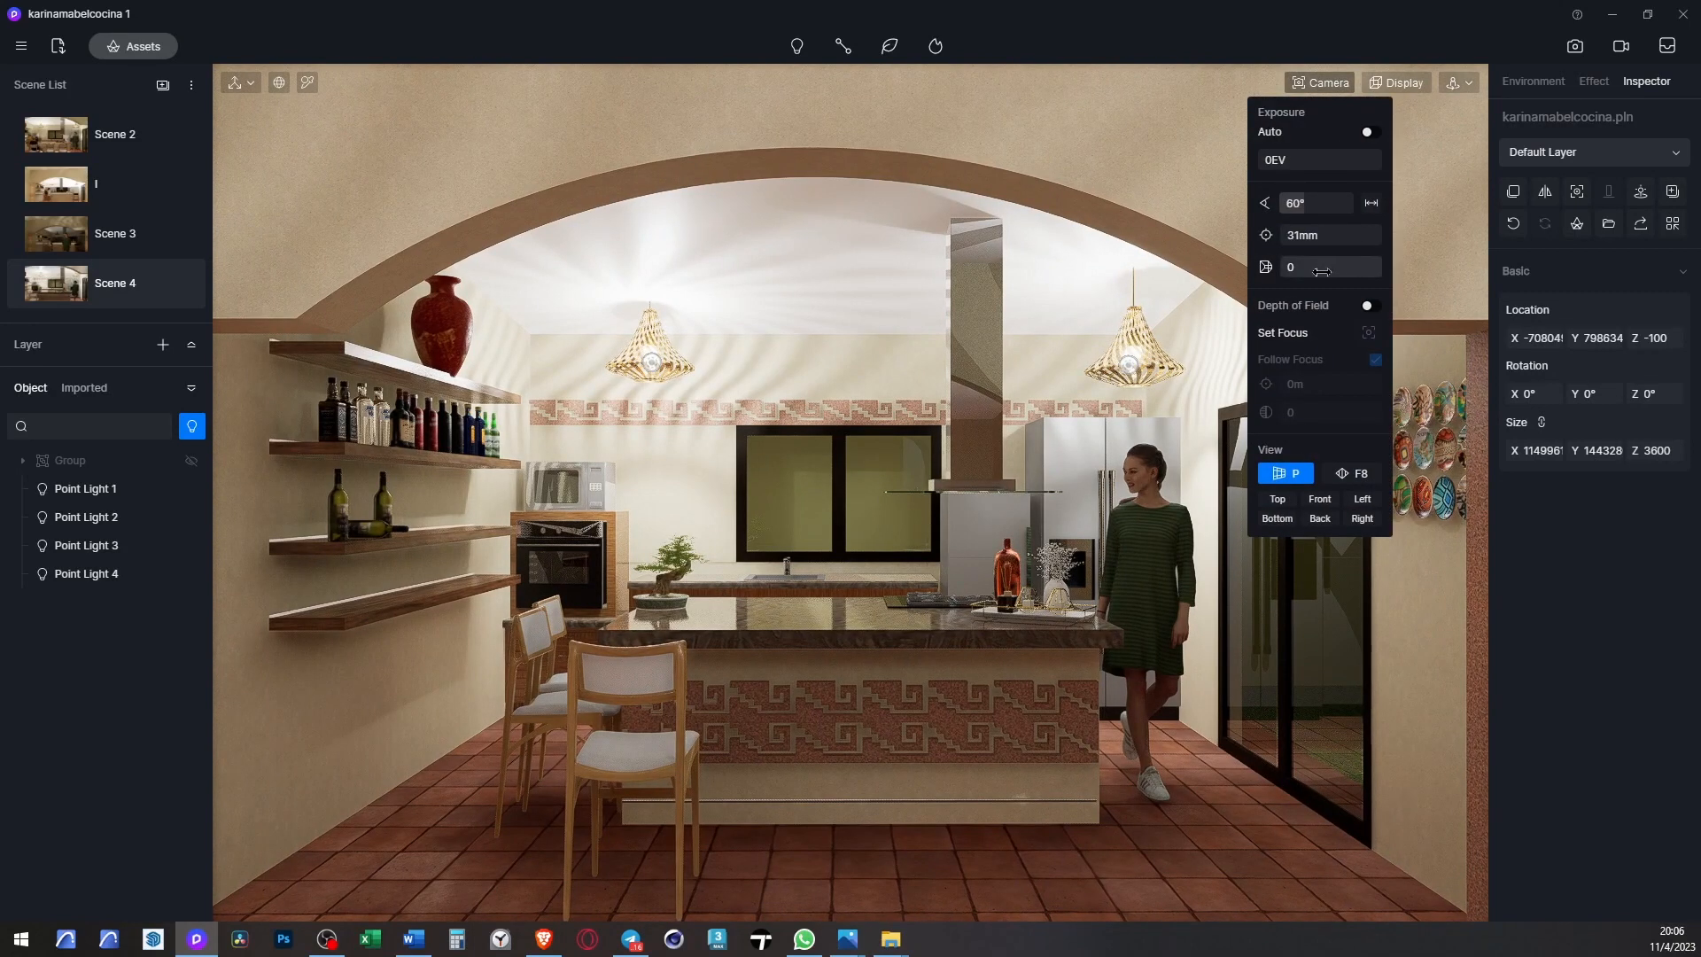
{"action": "left_click", "coordinate": [1352, 475]}
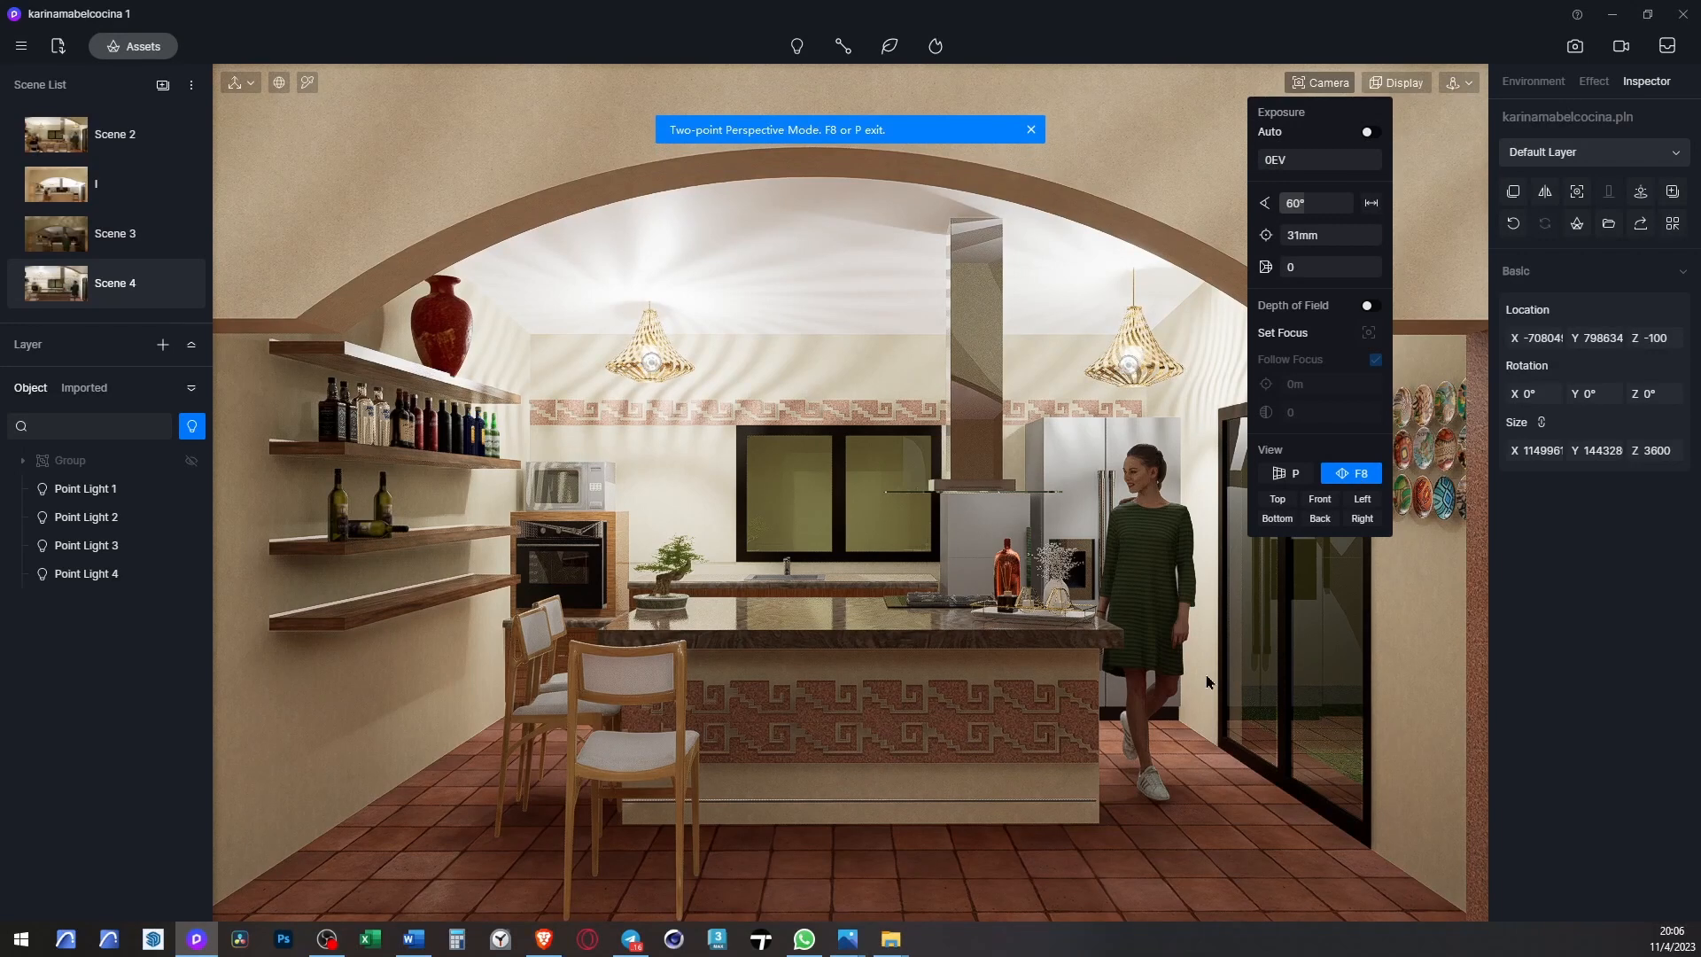
{"action": "left_click", "coordinate": [1469, 83]}
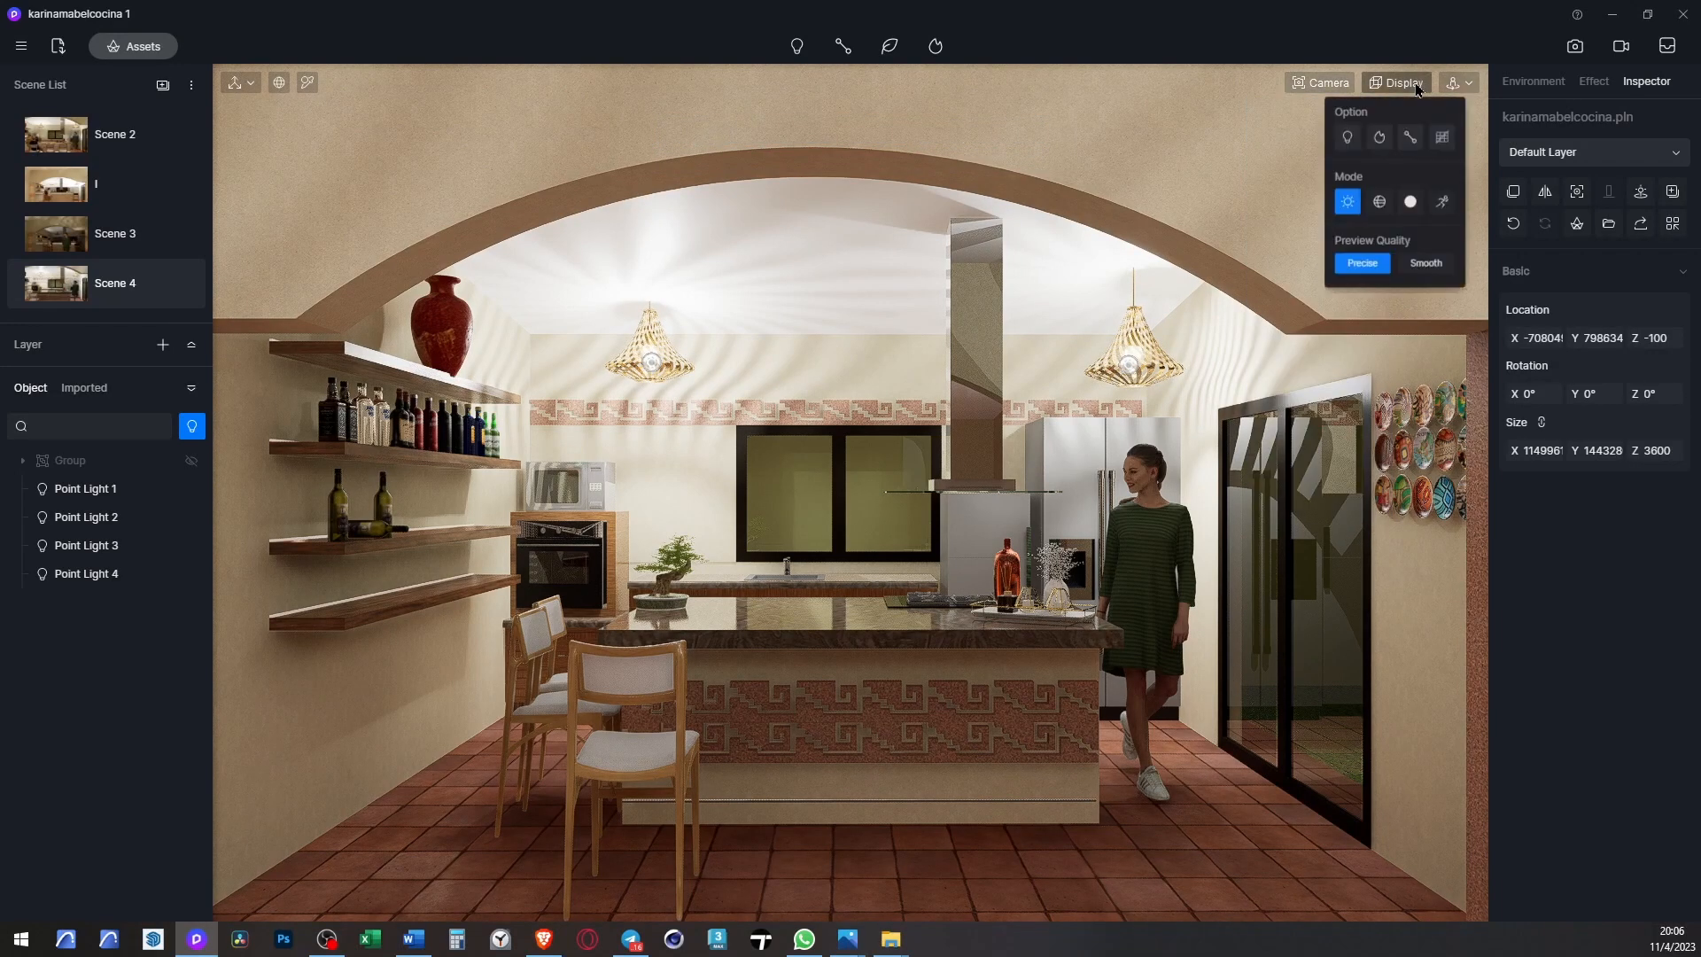
{"action": "left_click", "coordinate": [1446, 140]}
{"action": "left_click", "coordinate": [696, 560]}
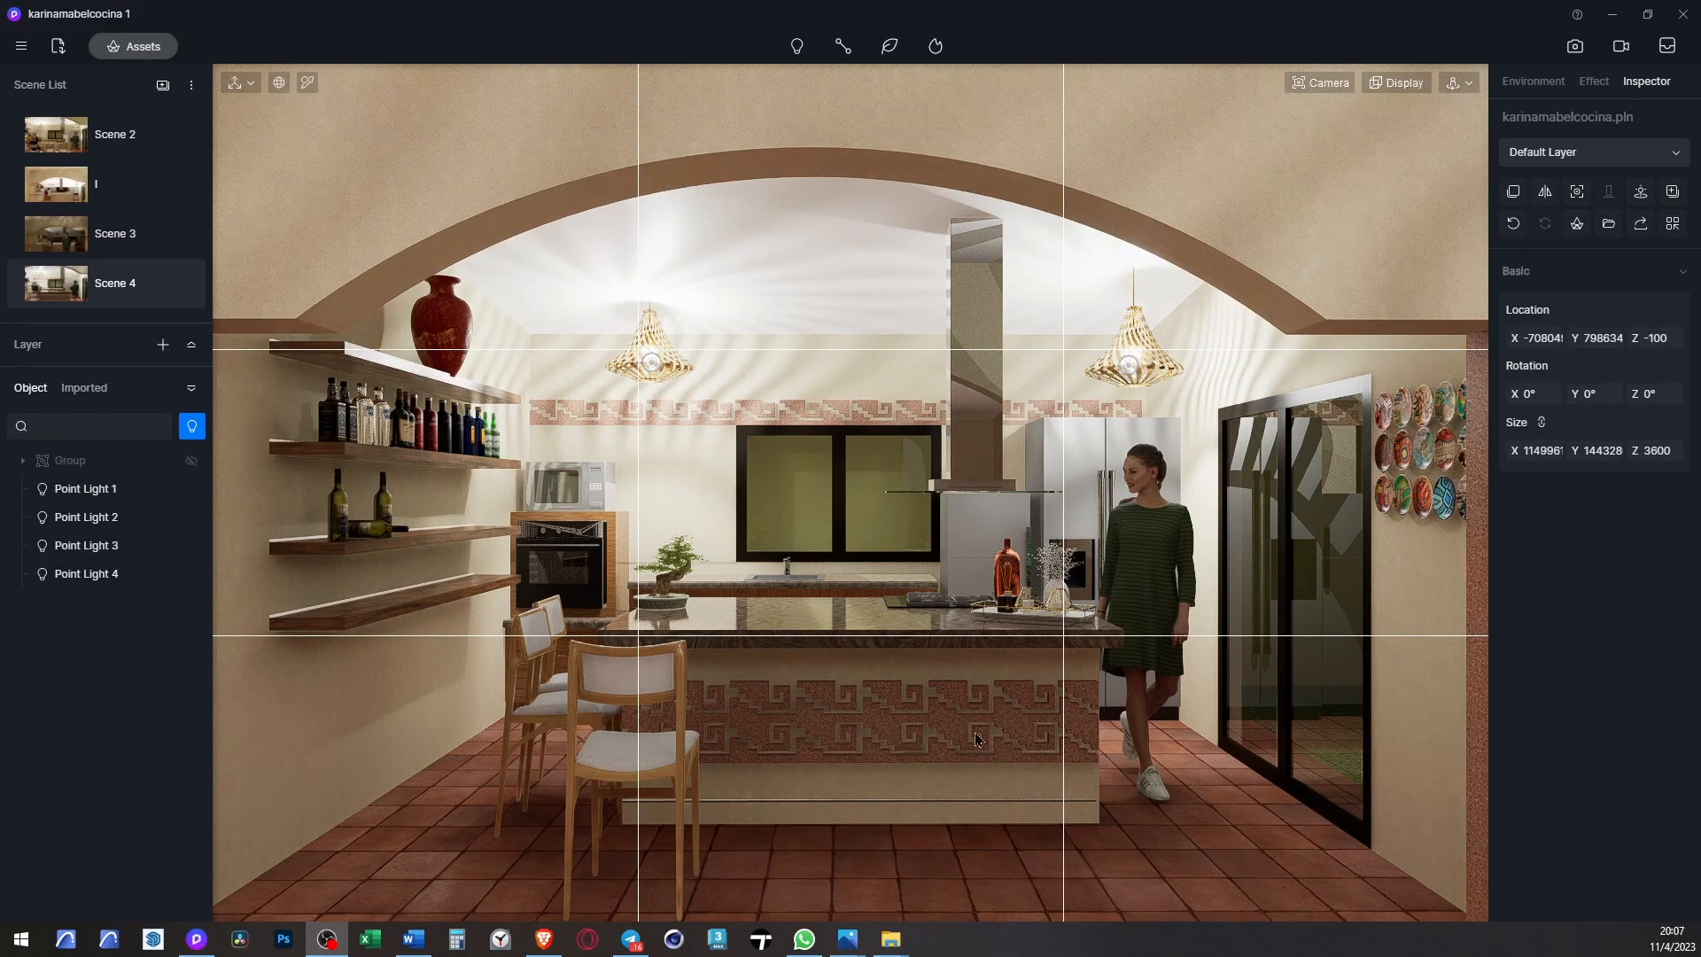
{"action": "mouse_move", "coordinate": [1062, 696]}
{"action": "middle_mouse_down"}
{"action": "mouse_move", "coordinate": [1064, 657]}
{"action": "mouse_move", "coordinate": [1051, 674]}
{"action": "mouse_move", "coordinate": [1079, 668]}
{"action": "mouse_move", "coordinate": [1074, 688]}
{"action": "middle_mouse_up"}
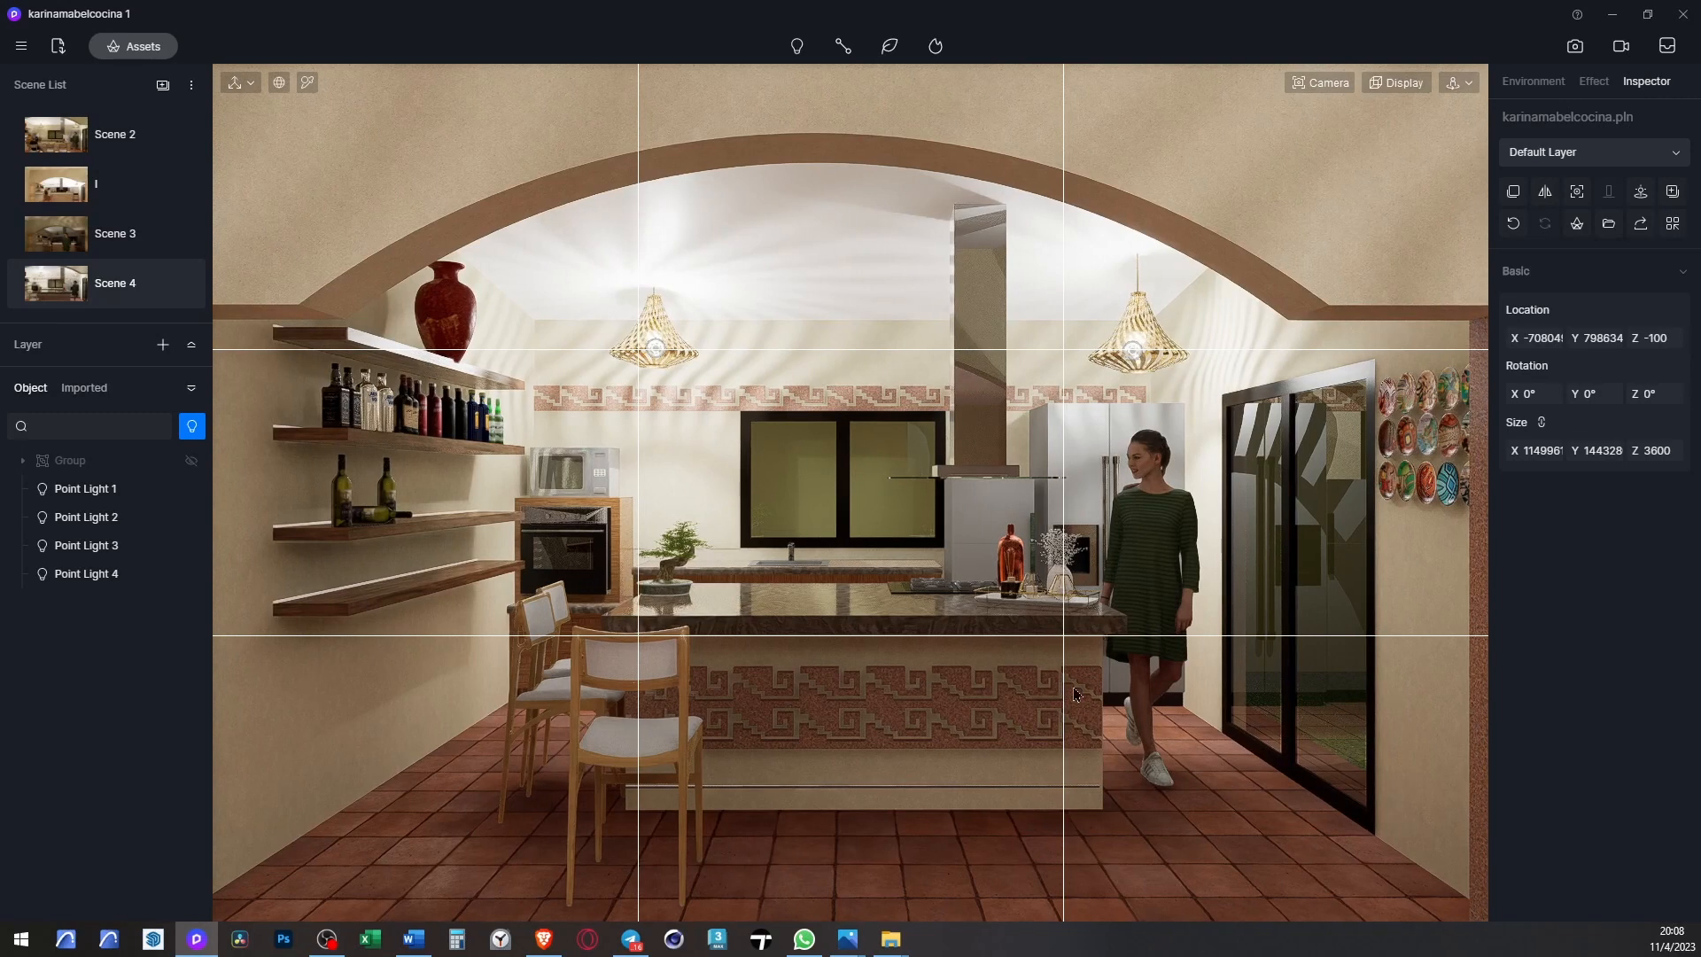
{"action": "key", "text": "Escape"}
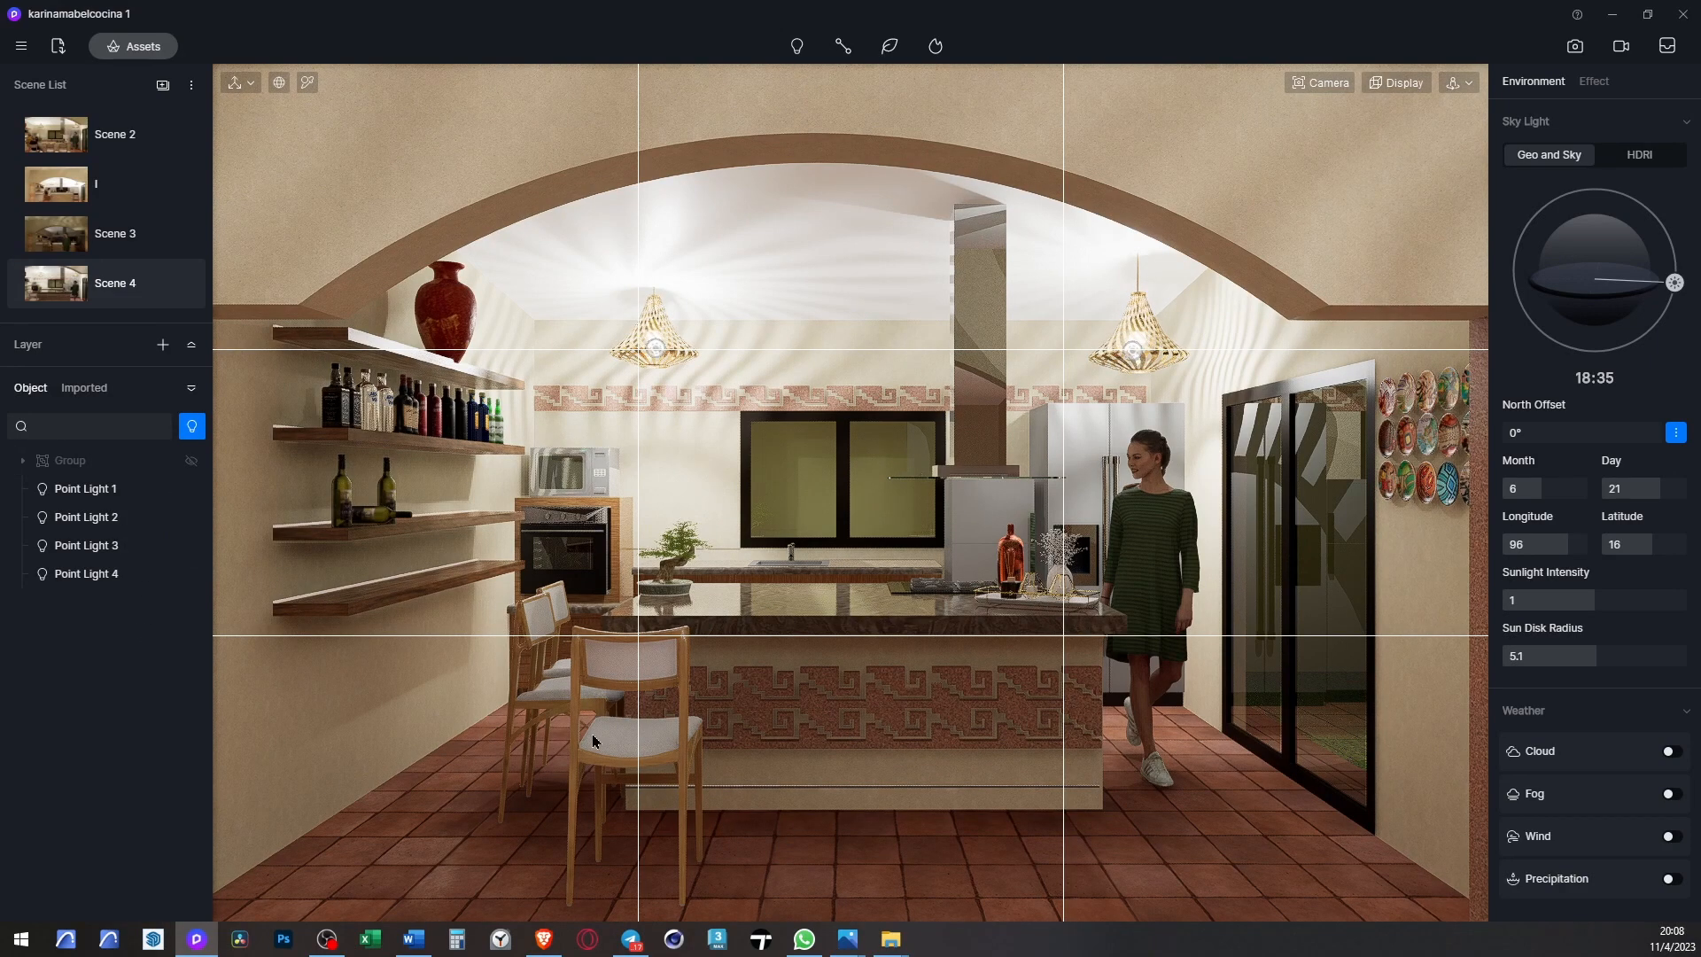
- Move the front chair along the island toward the refrigerator end and place a copy near the other end, rotated to Z 299.83°
{"action": "left_click", "coordinate": [192, 426]}
{"action": "left_click", "coordinate": [253, 457]}
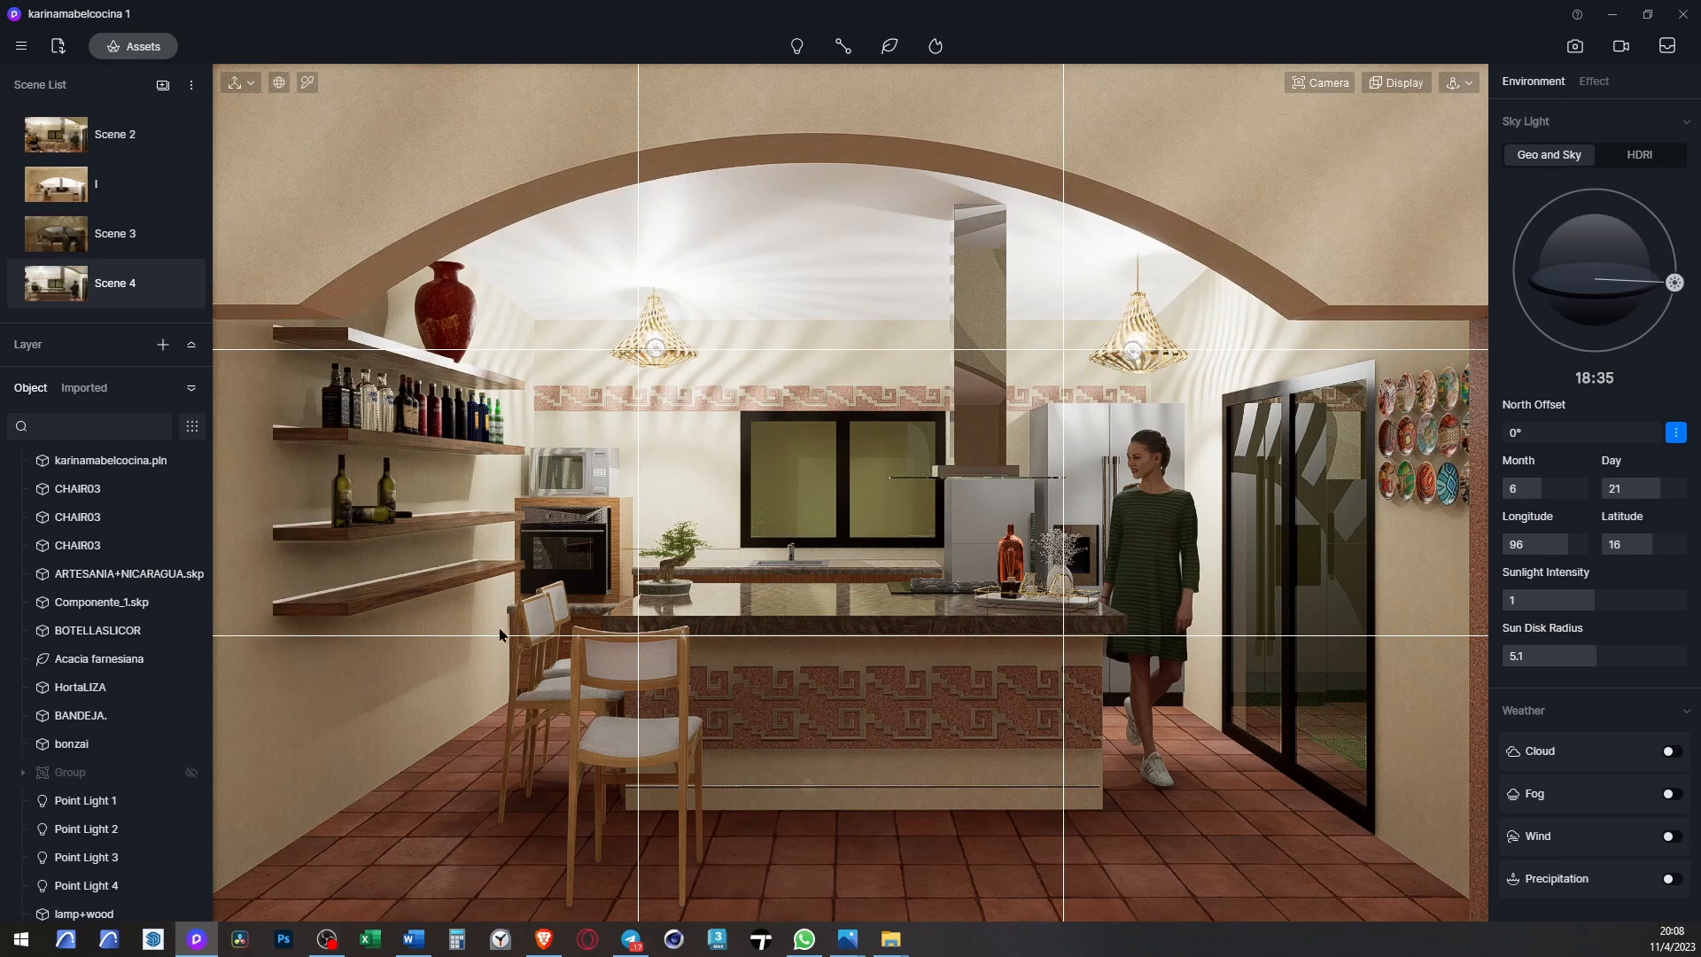
{"action": "left_click", "coordinate": [623, 682]}
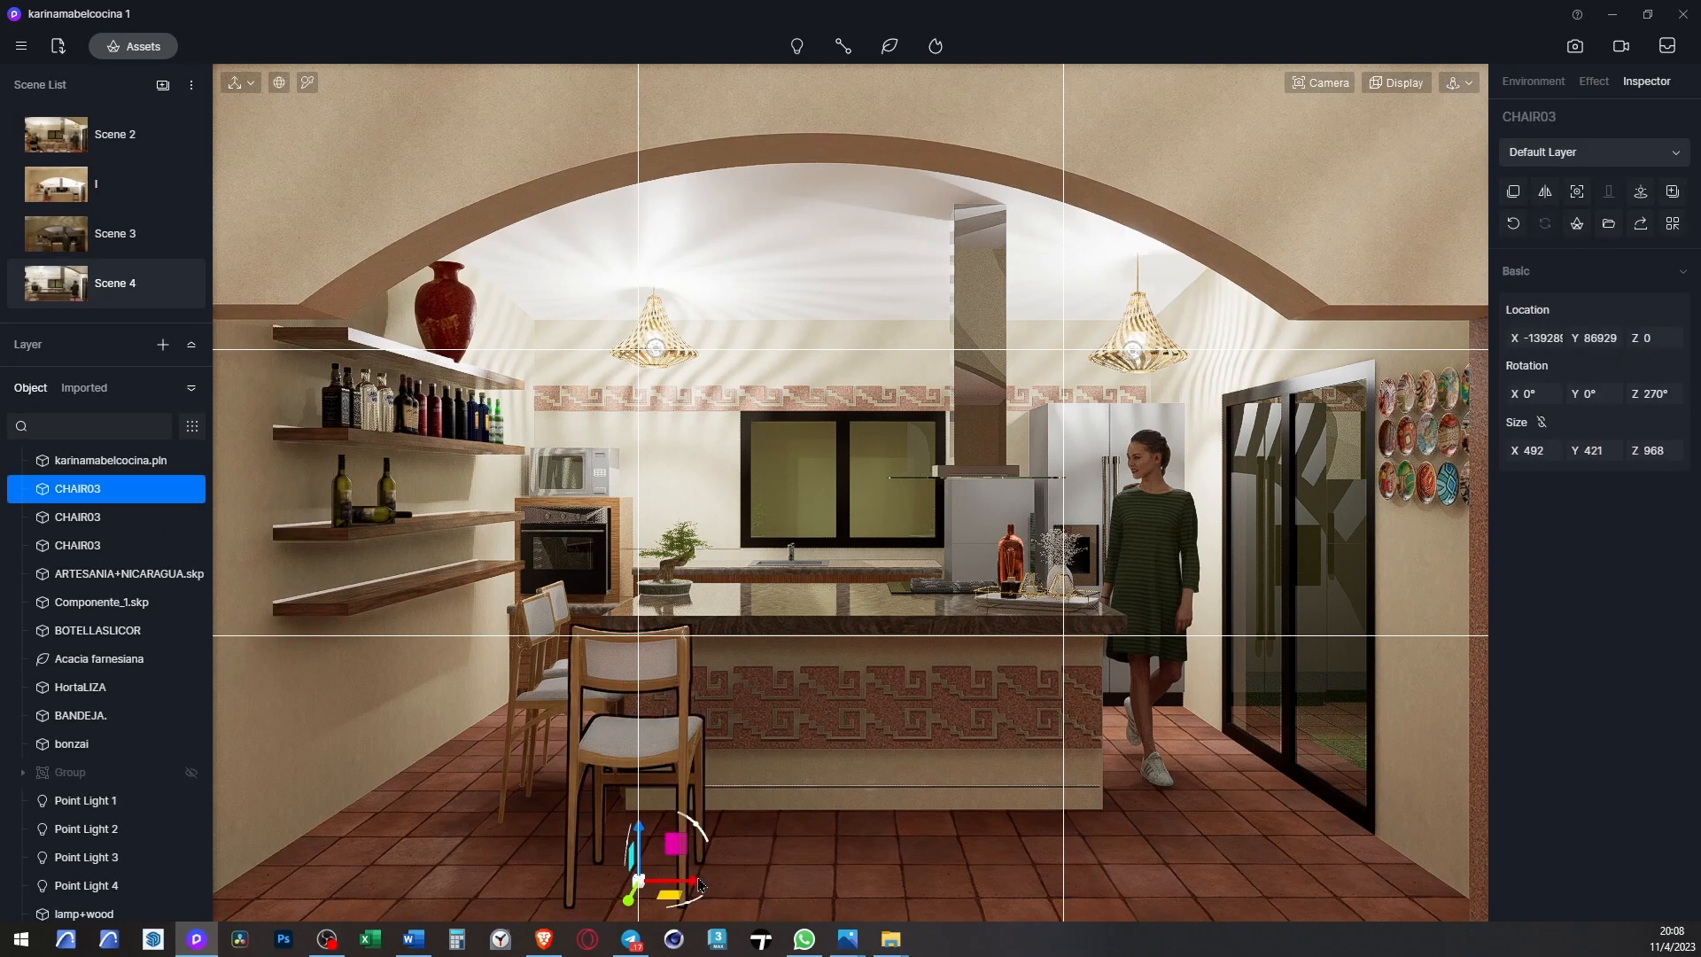
{"action": "left_click_drag", "start_coordinate": [705, 891], "coordinate": [1028, 903]}
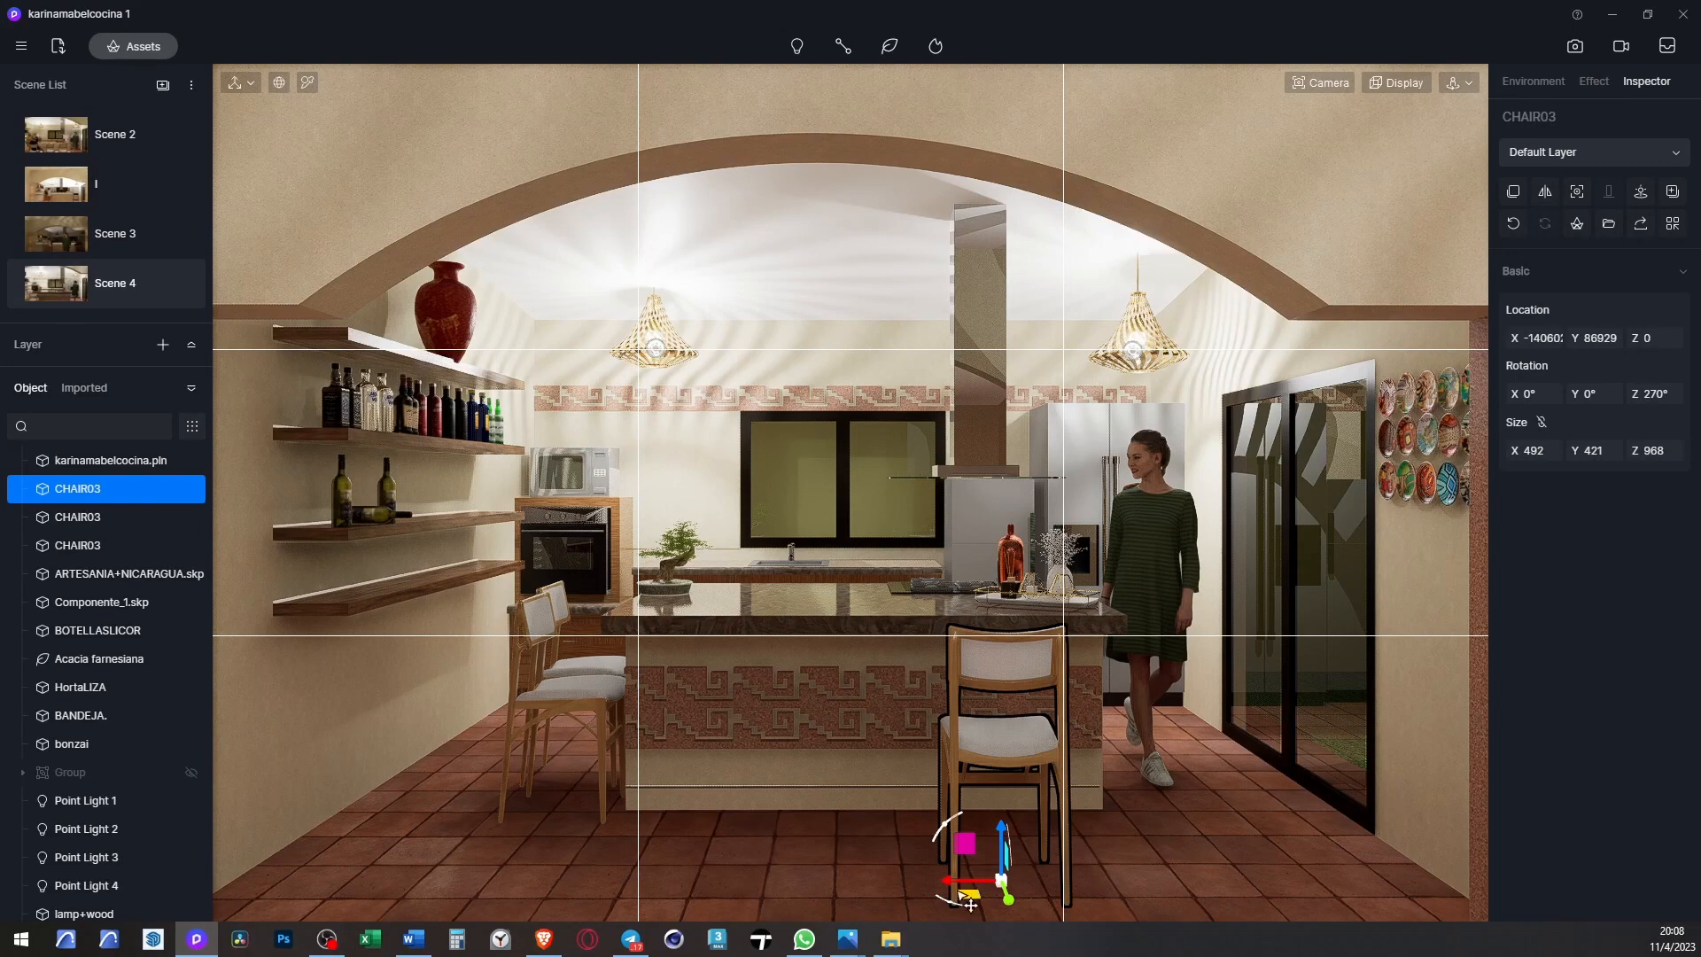
{"action": "left_click_drag", "start_coordinate": [981, 893], "coordinate": [768, 881], "text": "alt"}
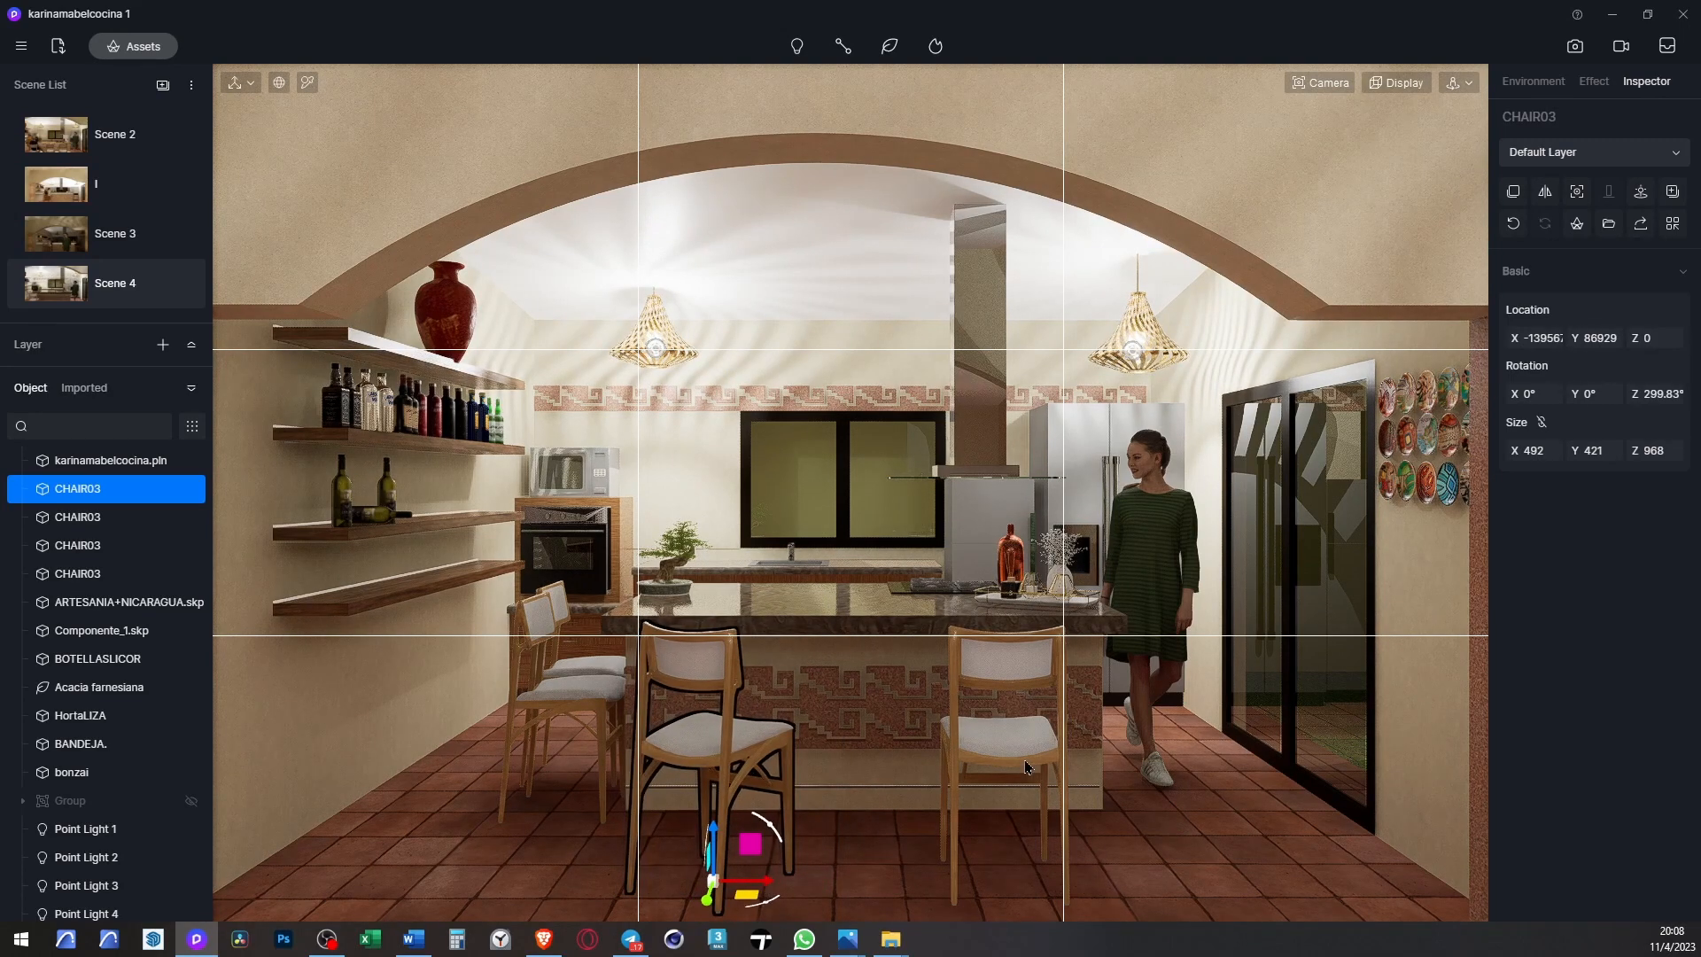
- Move both chairs in front of the island closer to it, with the straight one at a Y location of about 87276
{"action": "middle_click_drag", "start_coordinate": [1051, 702], "coordinate": [824, 368]}
{"action": "scroll", "coordinate": [895, 716], "scroll_direction": "up", "scroll_amount": 3}
{"action": "scroll", "coordinate": [872, 707], "scroll_direction": "down", "scroll_amount": 4}
{"action": "scroll", "coordinate": [1028, 437], "scroll_direction": "up", "scroll_amount": 5}
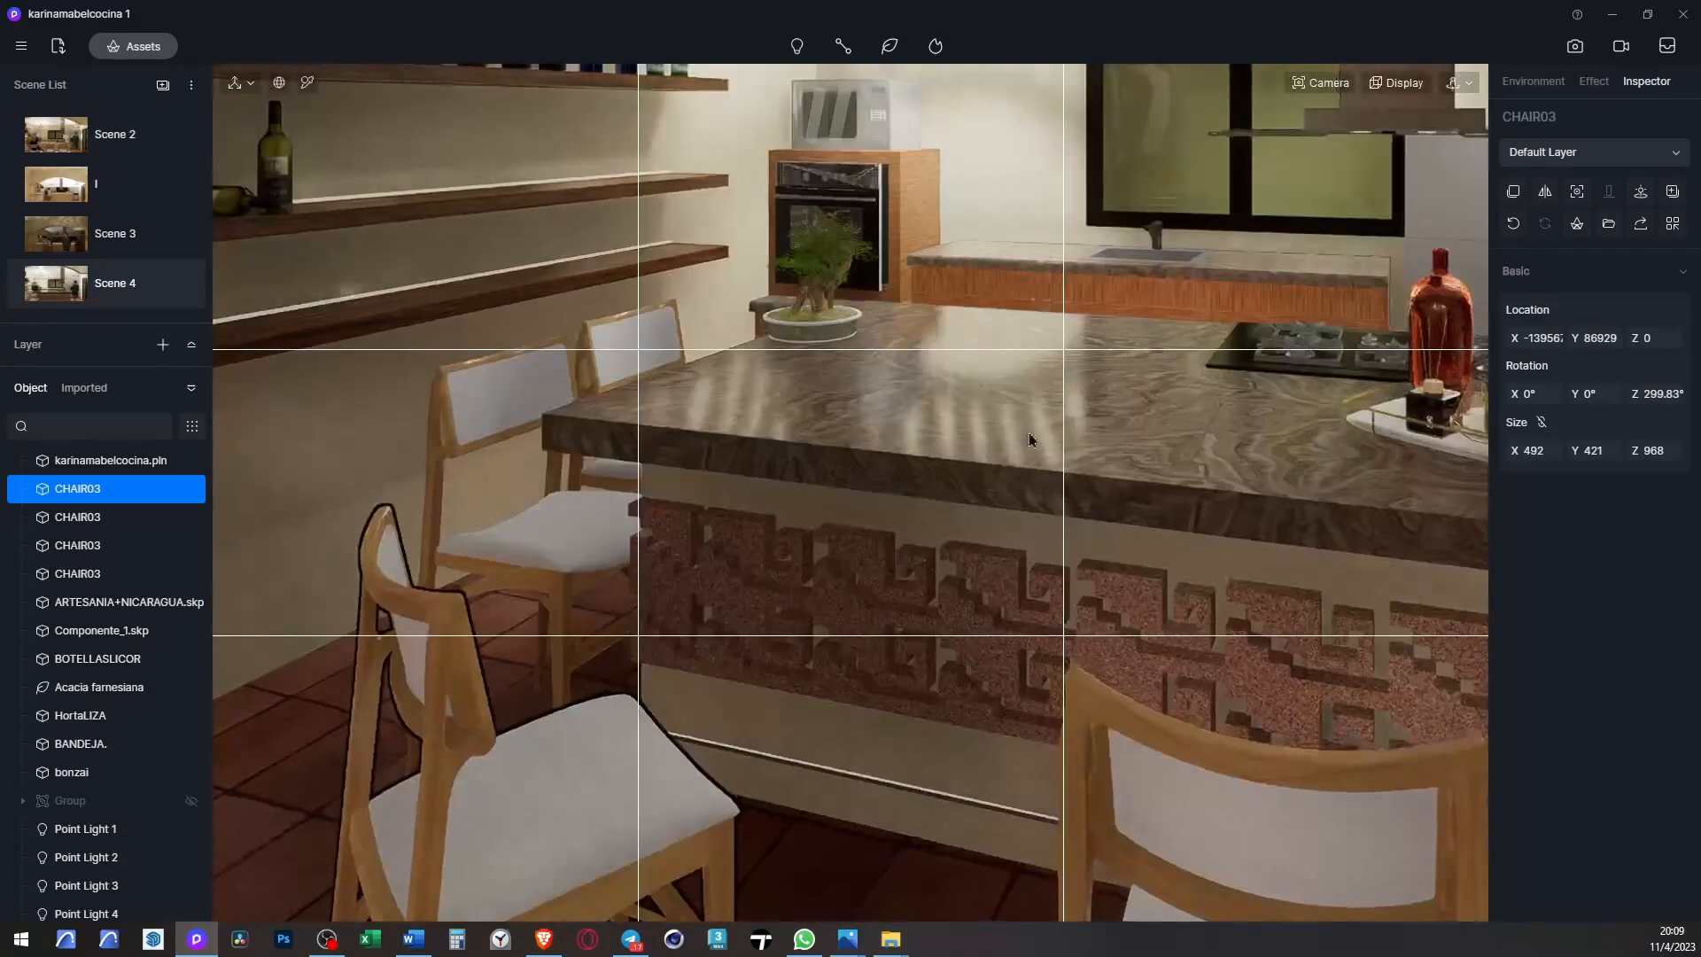
{"action": "middle_click_drag", "start_coordinate": [1029, 437], "coordinate": [622, 337]}
{"action": "middle_click_drag", "start_coordinate": [1329, 470], "coordinate": [986, 348]}
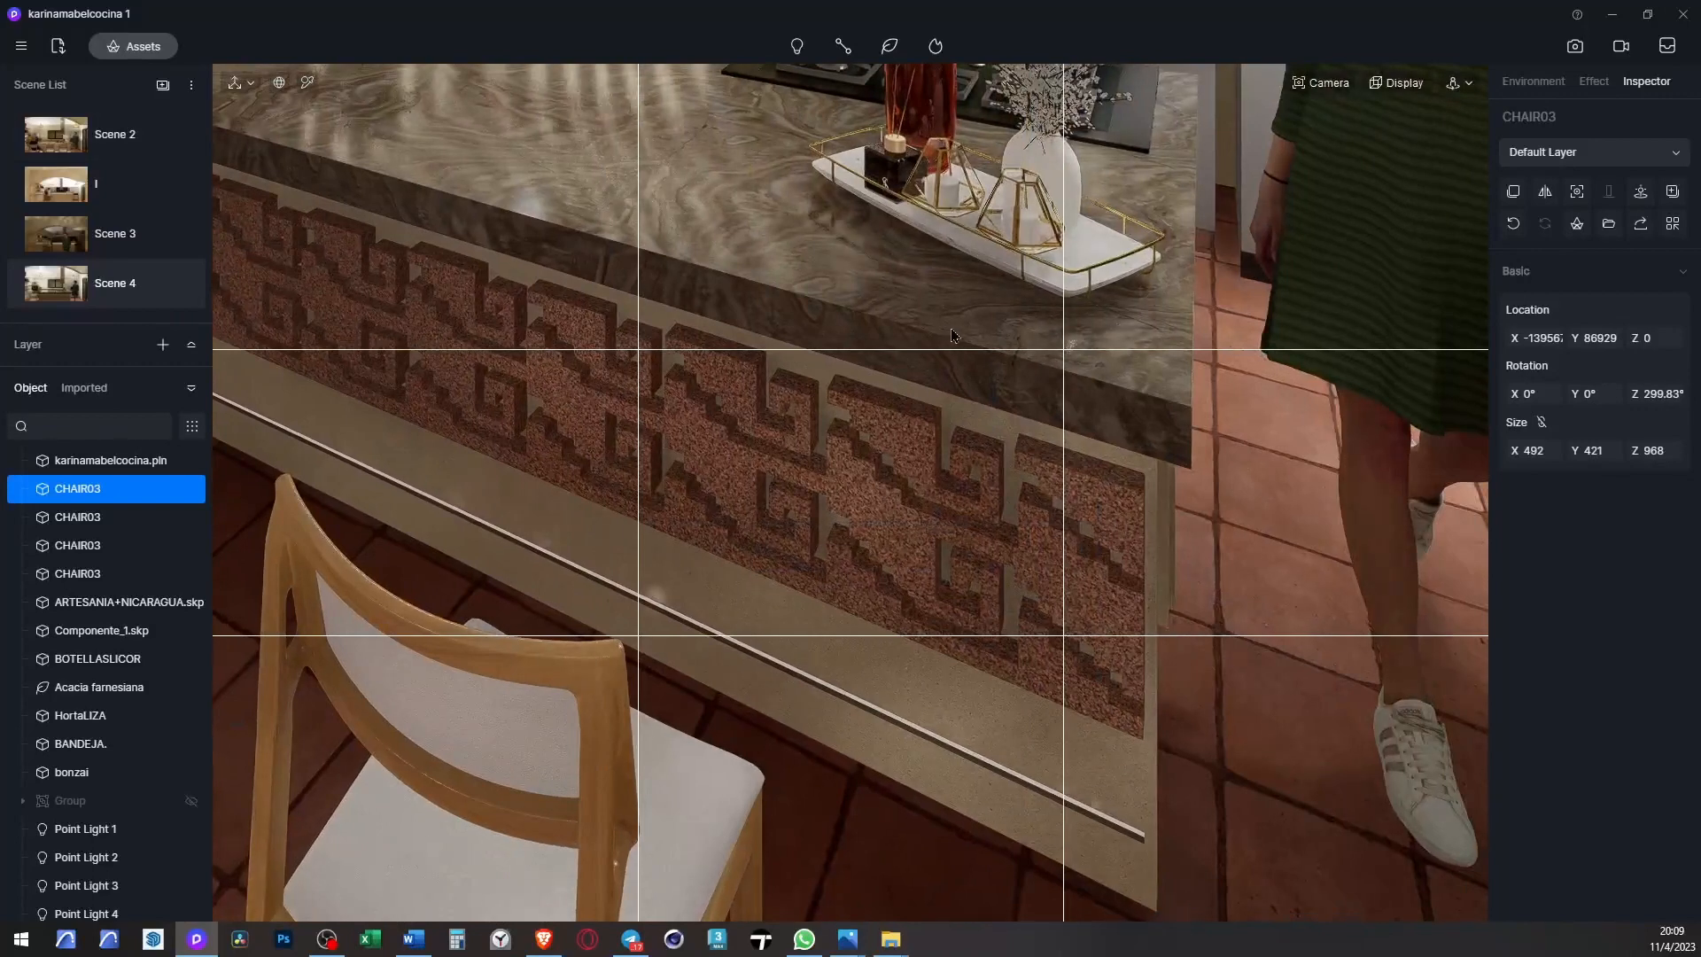
{"action": "scroll", "coordinate": [985, 348], "scroll_direction": "down", "scroll_amount": 3}
{"action": "scroll", "coordinate": [984, 347], "scroll_direction": "down", "scroll_amount": 5}
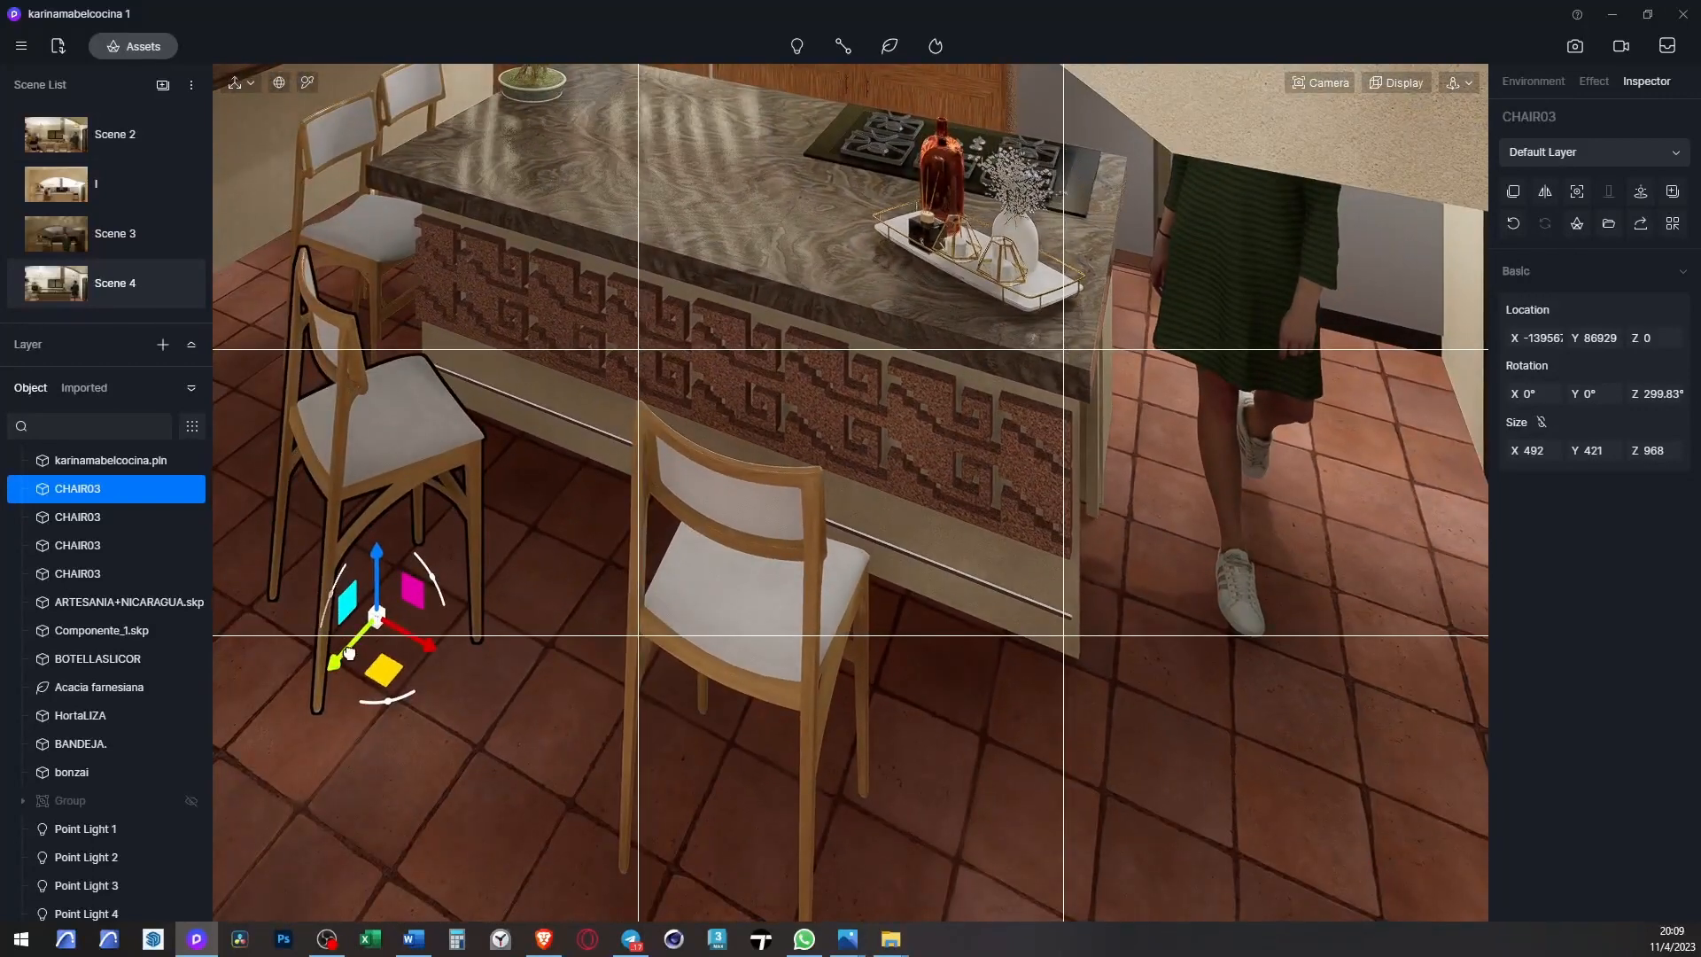
{"action": "left_click_drag", "start_coordinate": [352, 663], "coordinate": [426, 600]}
{"action": "left_click", "coordinate": [744, 641]}
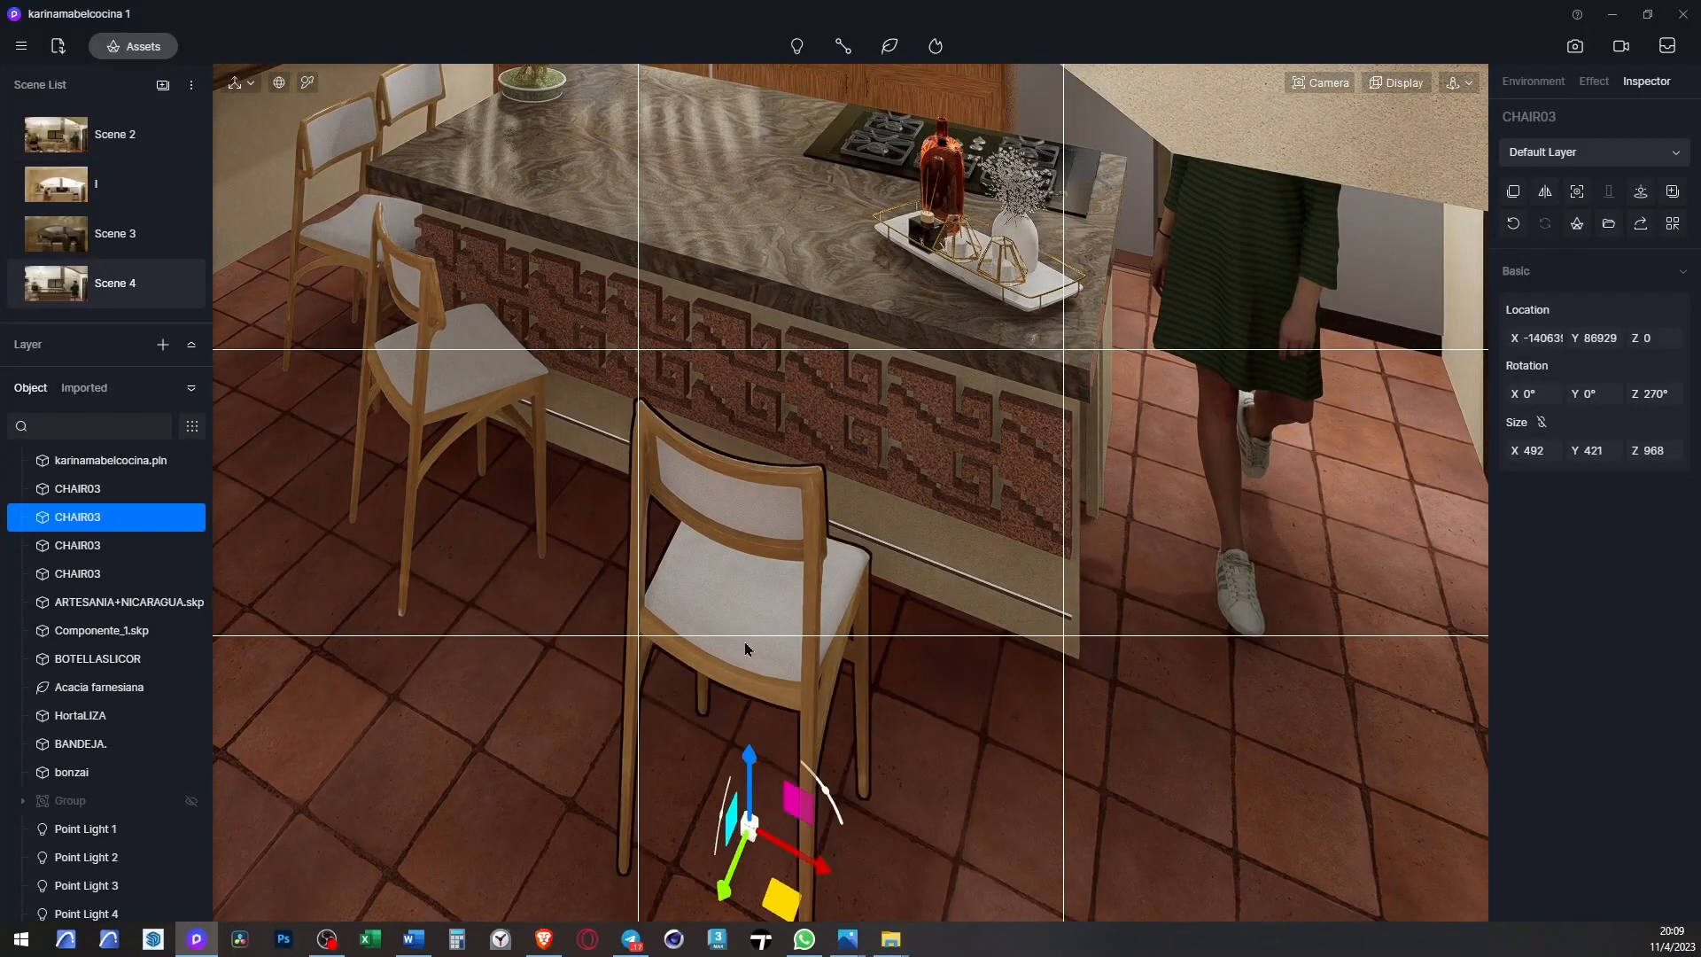
{"action": "left_click_drag", "start_coordinate": [732, 888], "coordinate": [780, 769]}
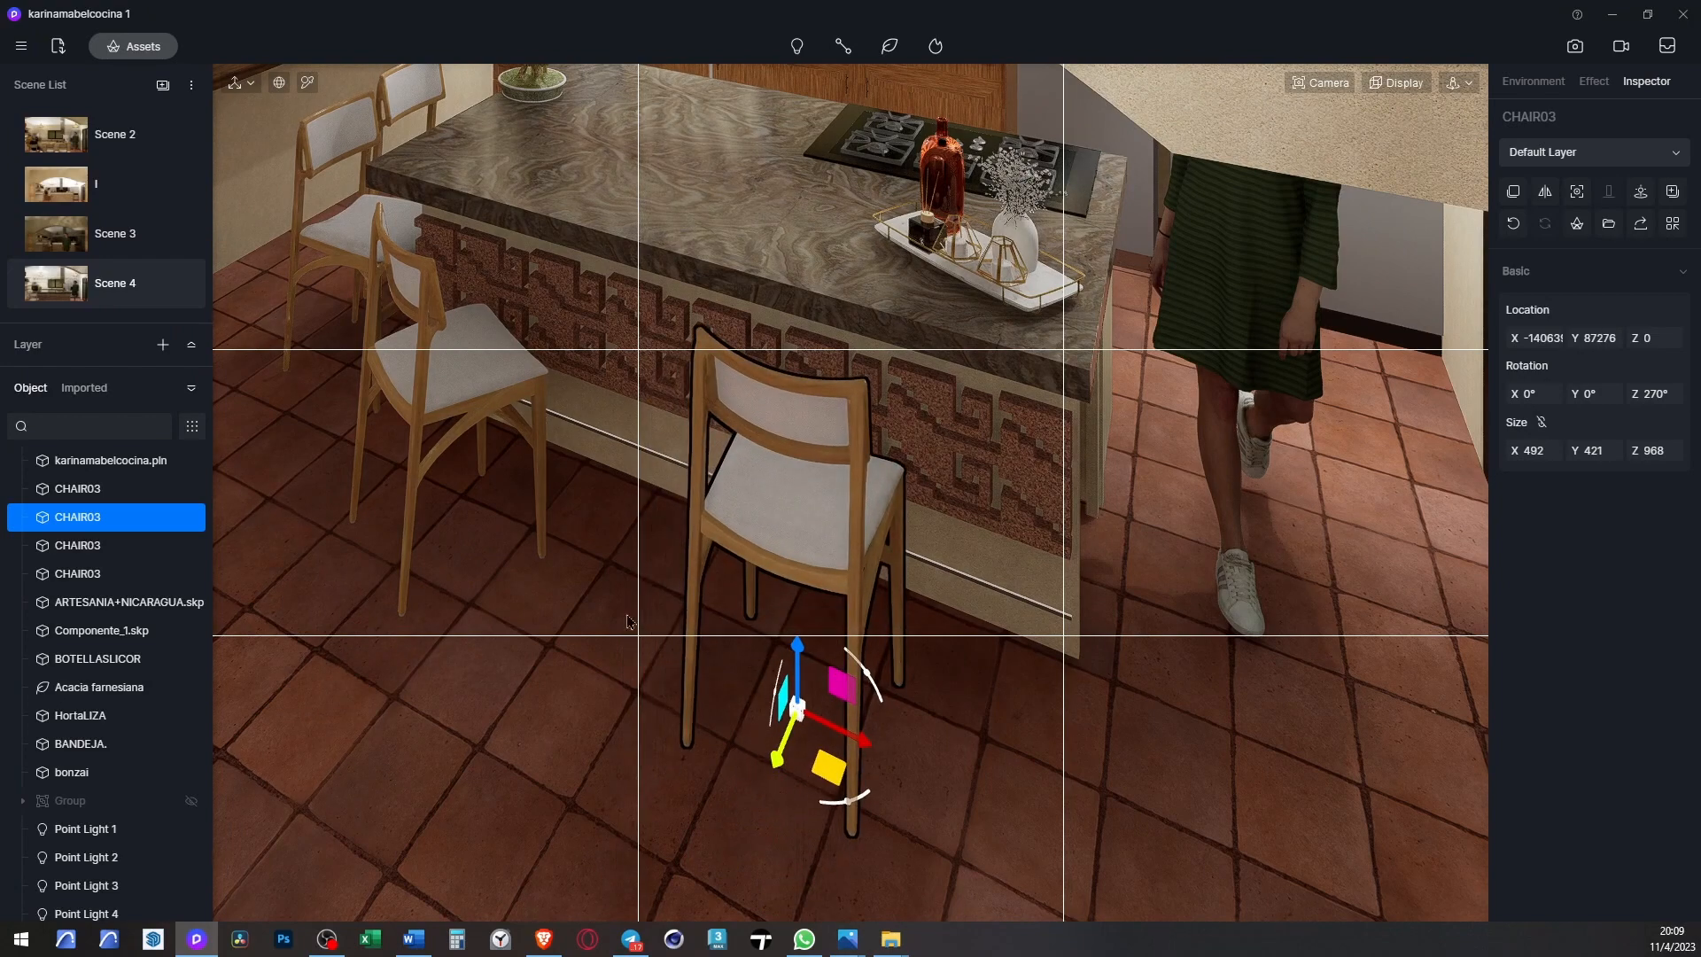
- Delete the nearer of the two chairs at the island's short side and return to the Scene 4 view
{"action": "left_click", "coordinate": [350, 246]}
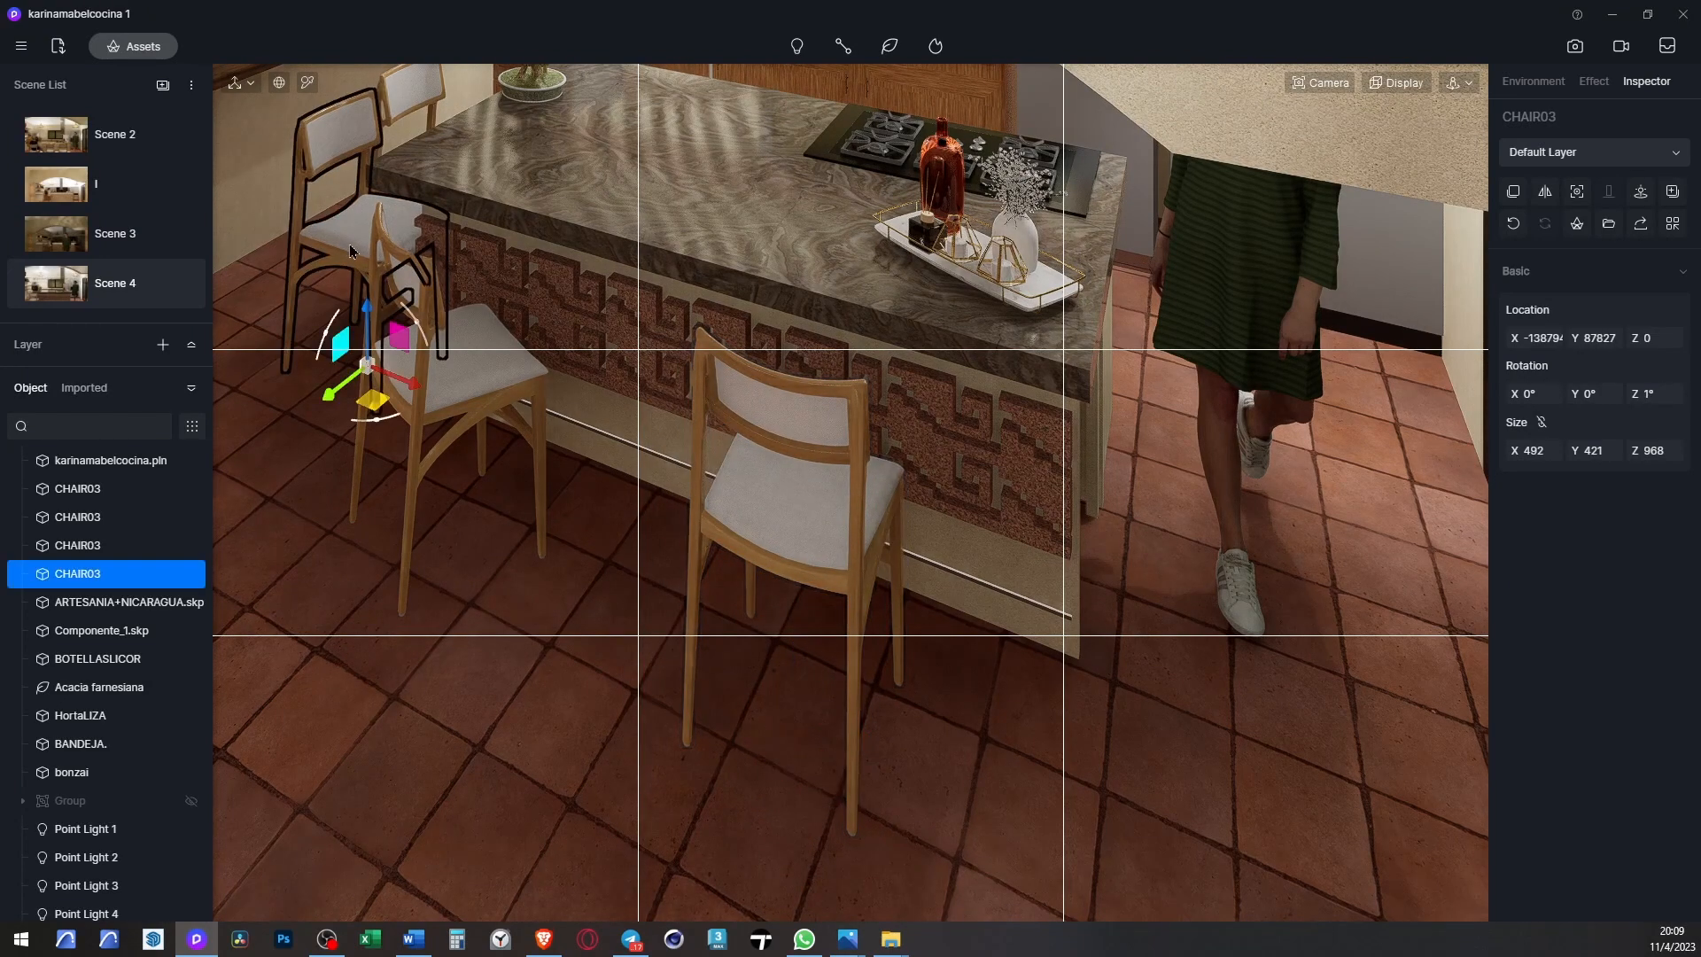
{"action": "key", "text": "Delete"}
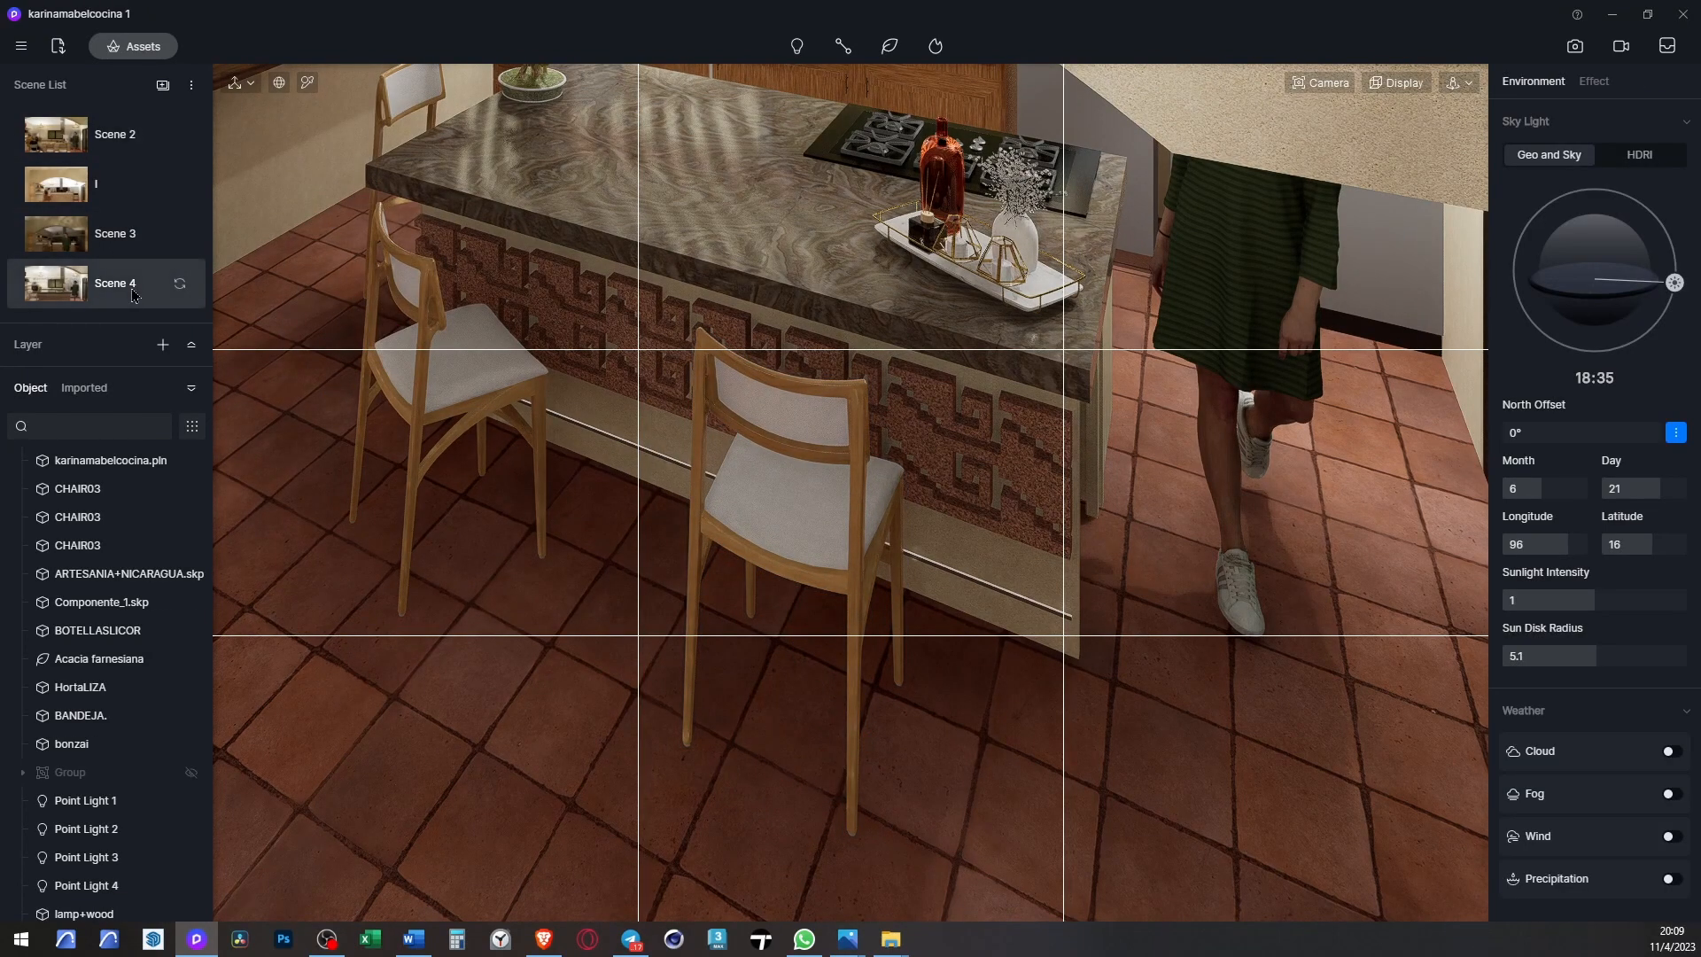
{"action": "left_click", "coordinate": [131, 296]}
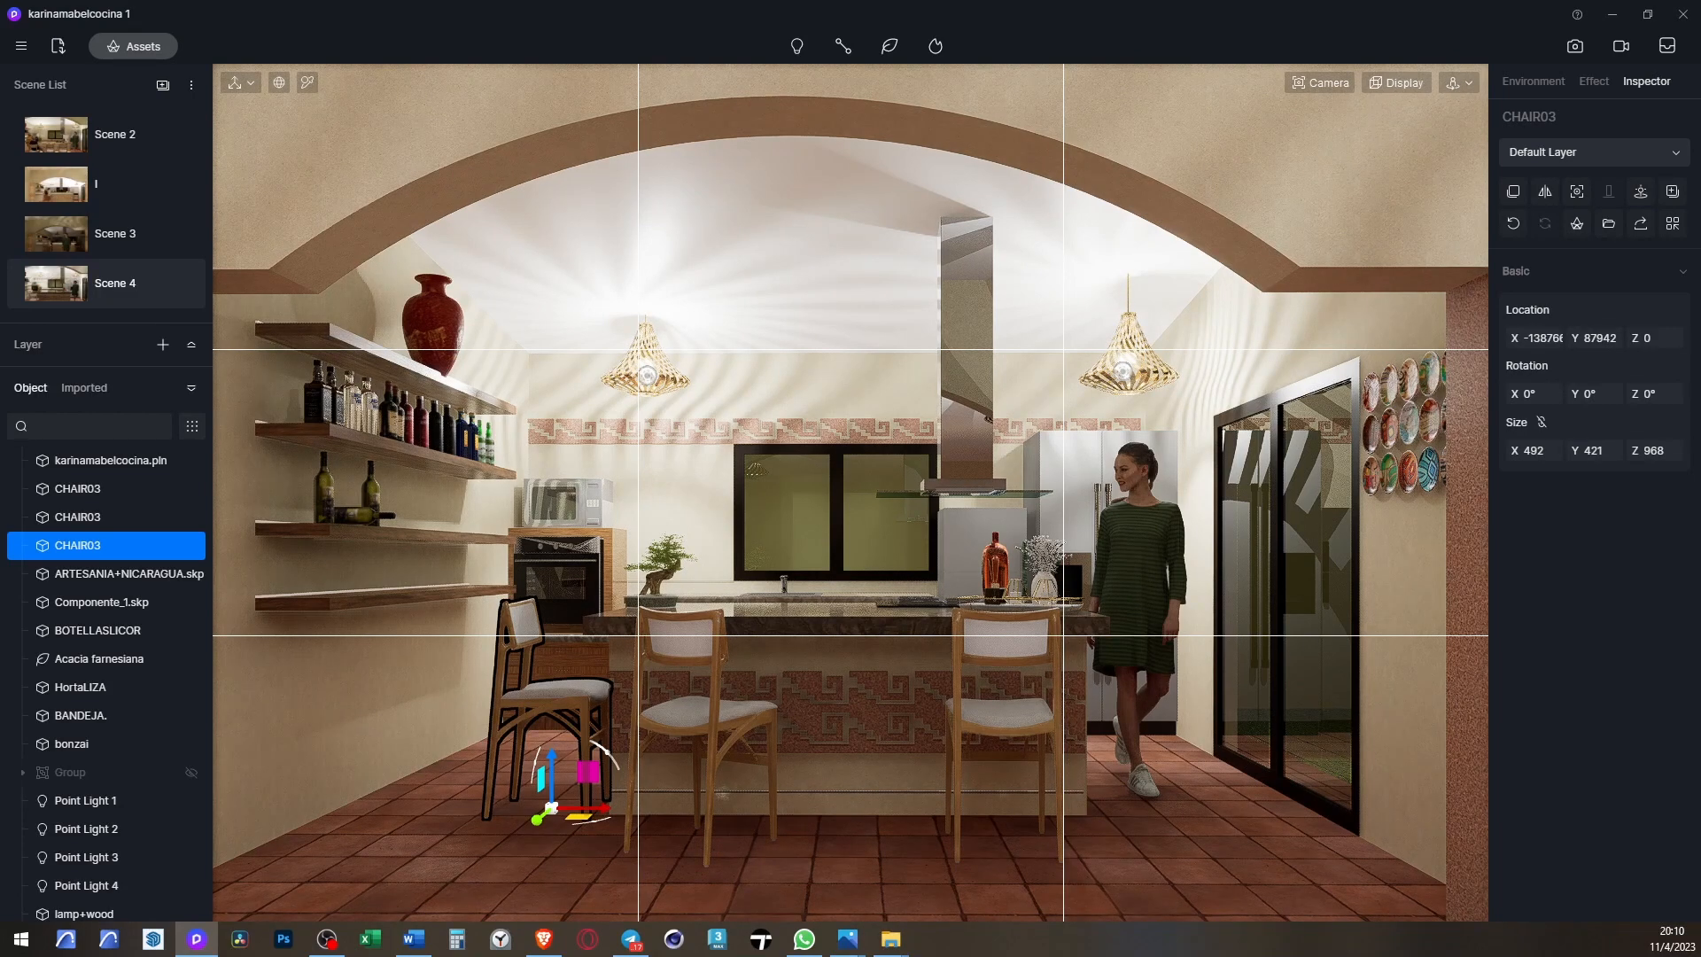
{"action": "key", "text": "Escape"}
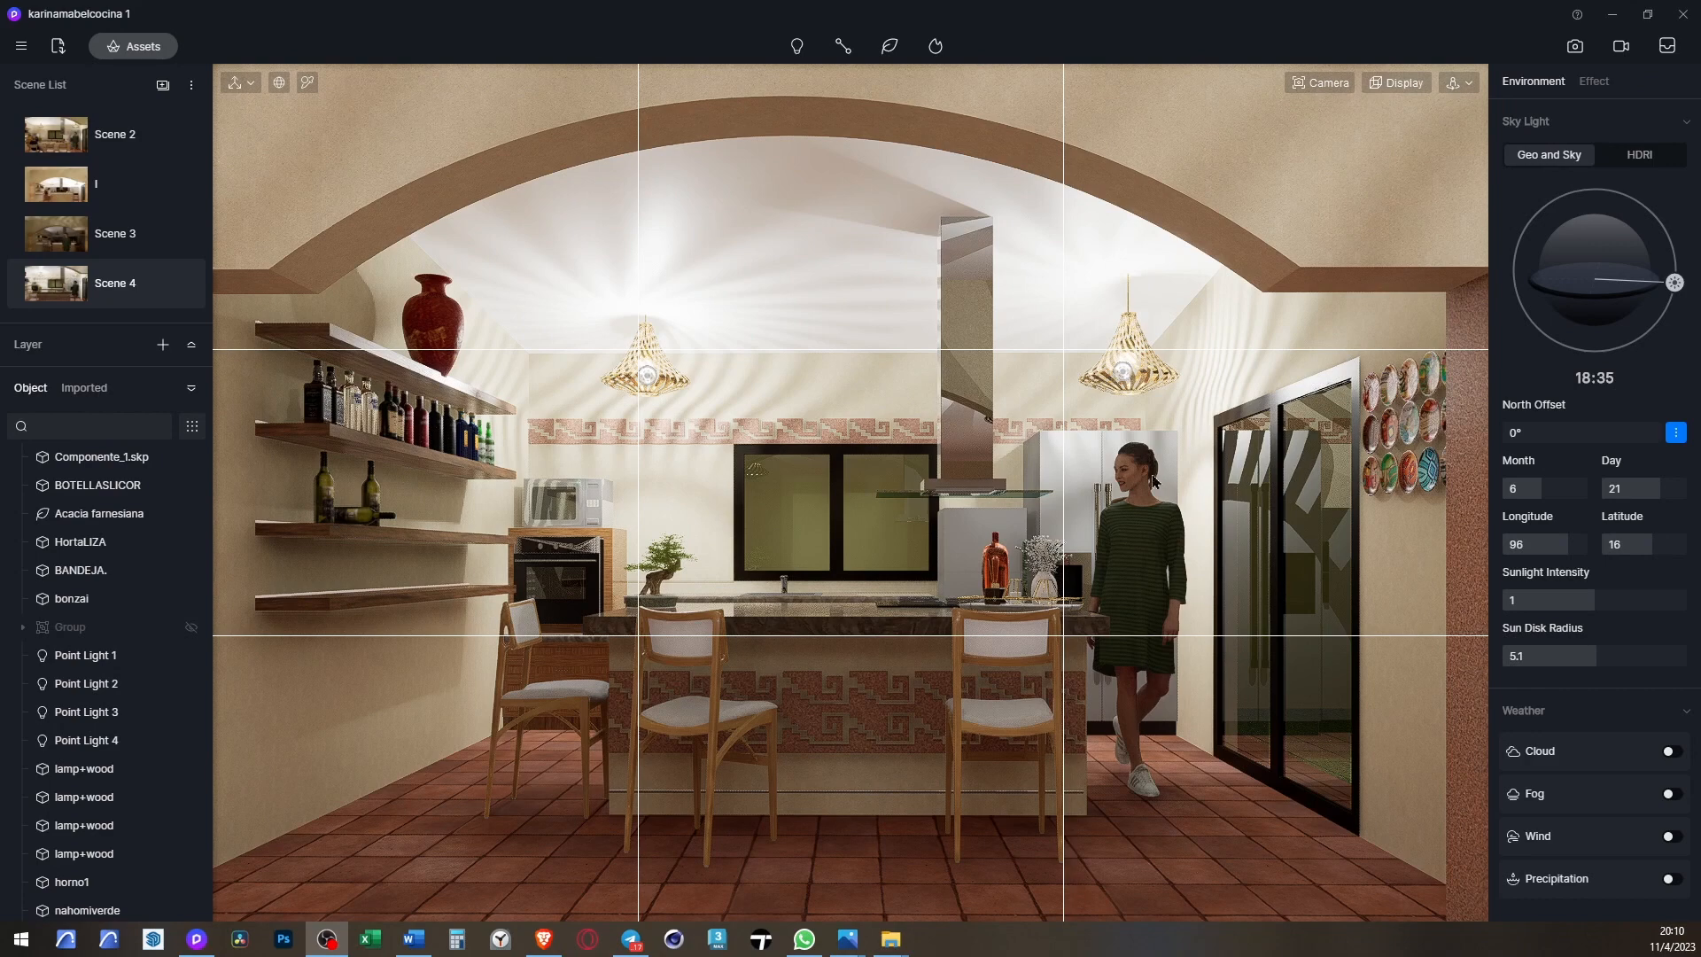
- Mirror the woman in the green dress by making her X size negative at 466
{"action": "left_click", "coordinate": [1112, 543]}
{"action": "left_click", "coordinate": [1542, 422]}
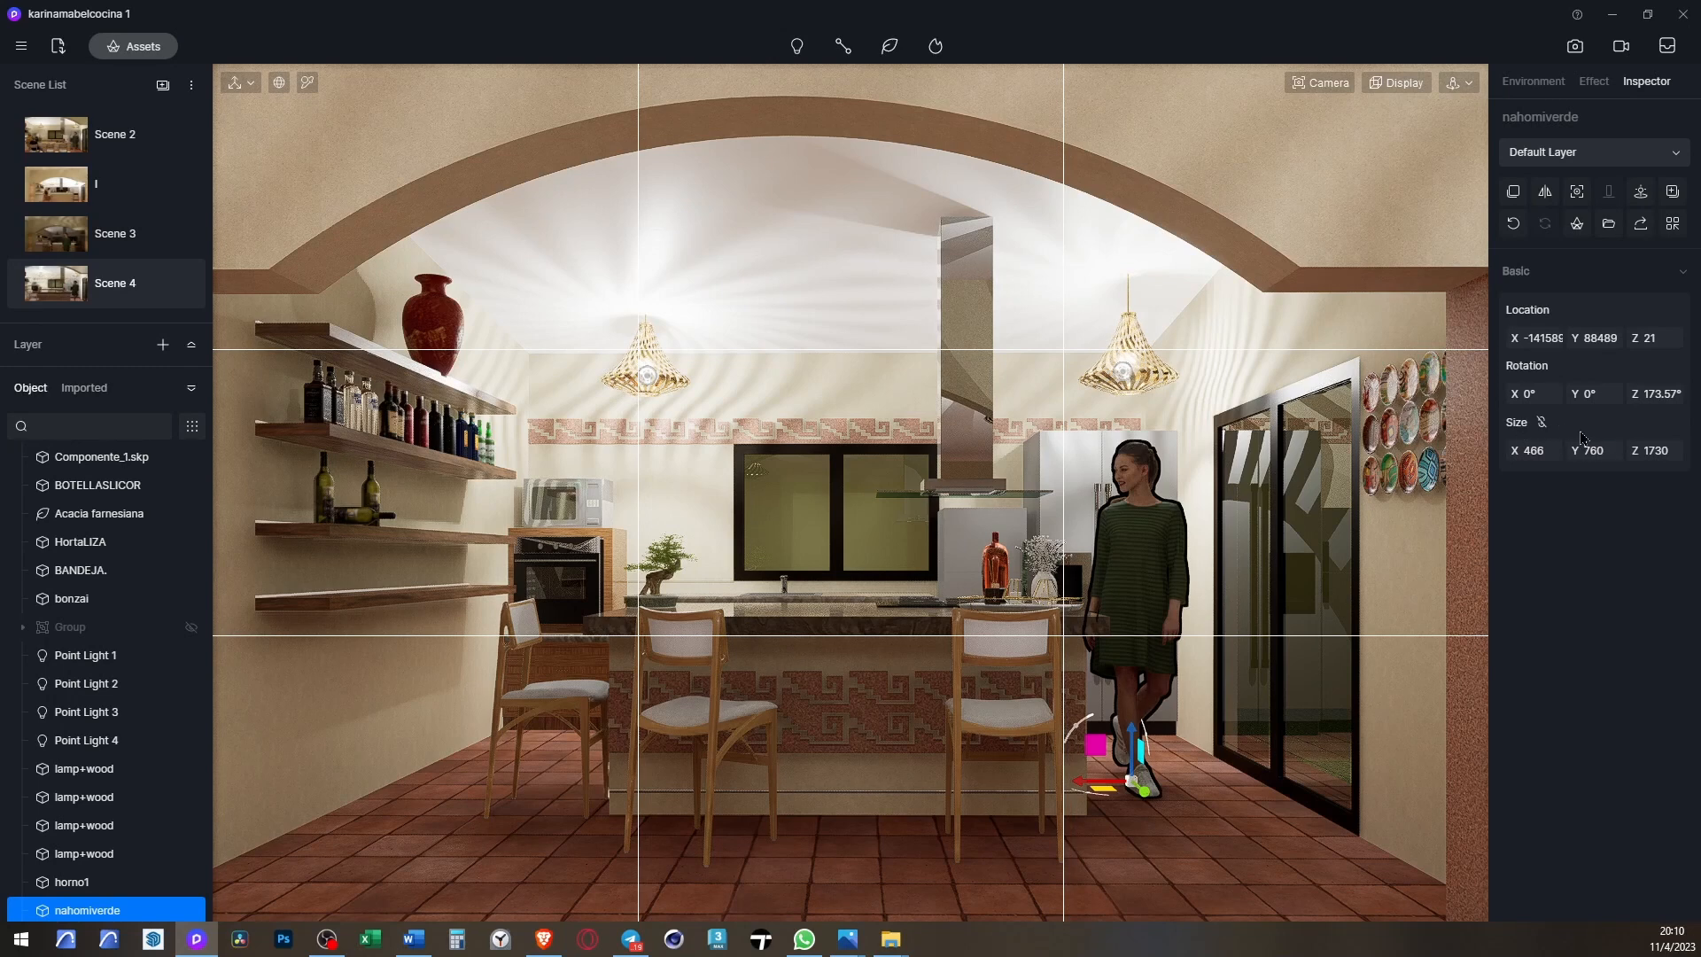
{"action": "left_click", "coordinate": [1526, 452]}
{"action": "left_click", "coordinate": [1525, 452]}
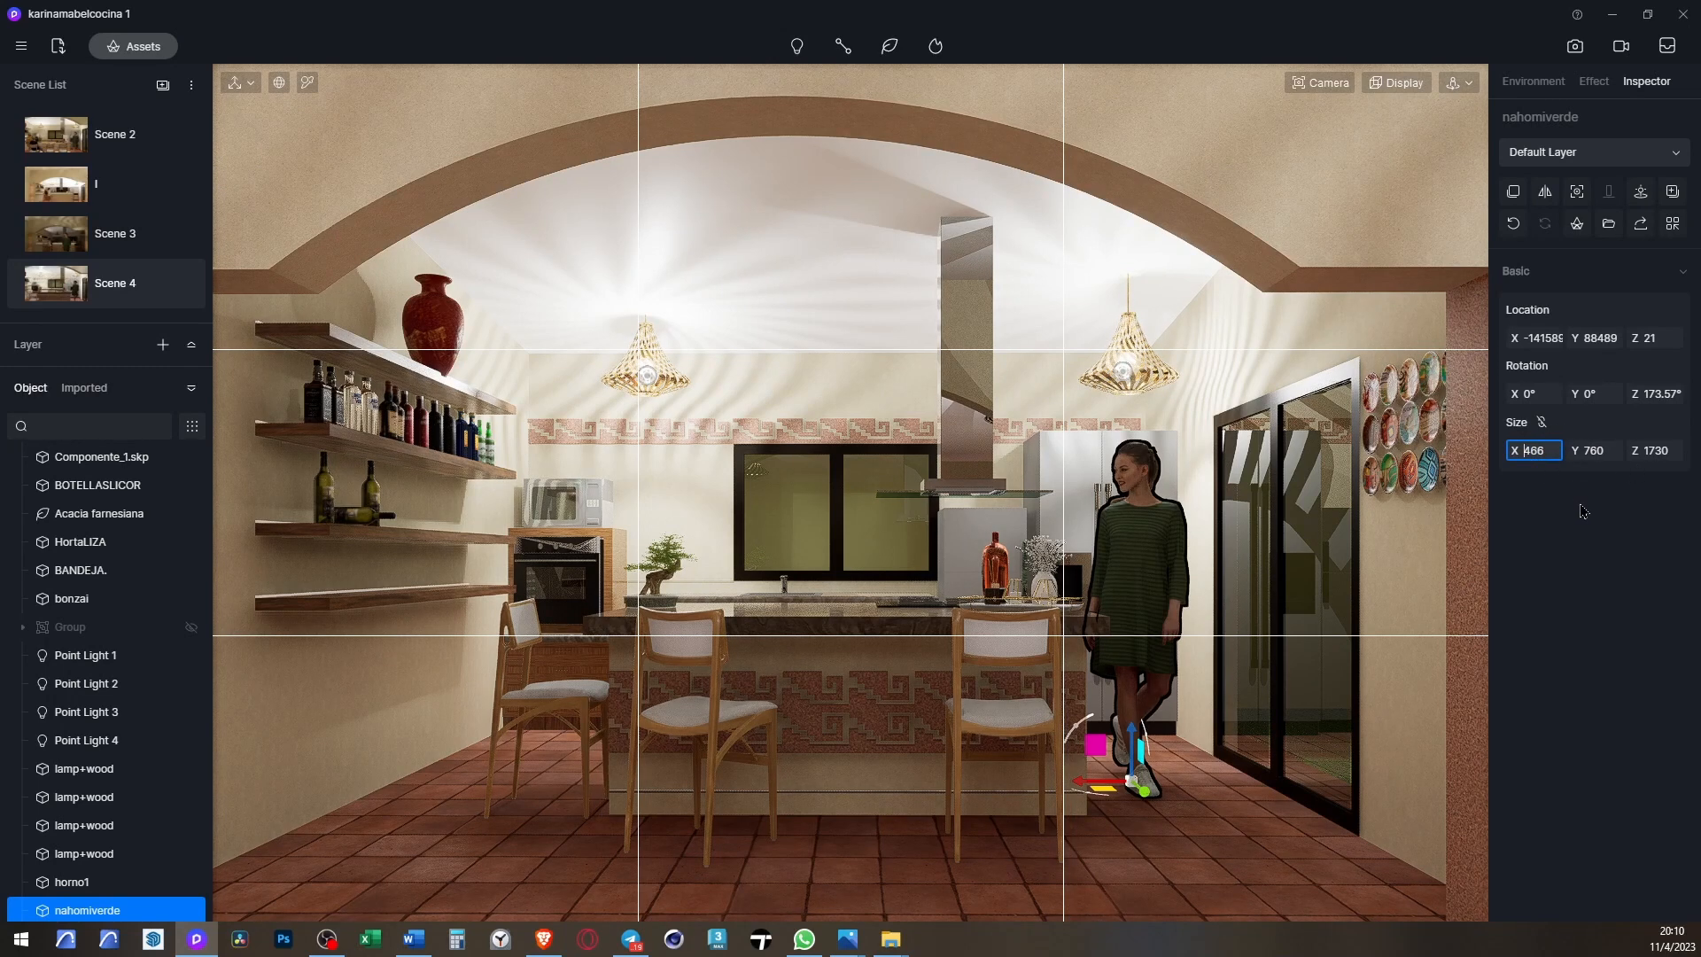
{"action": "type", "text": "-"}
{"action": "key", "text": "Return"}
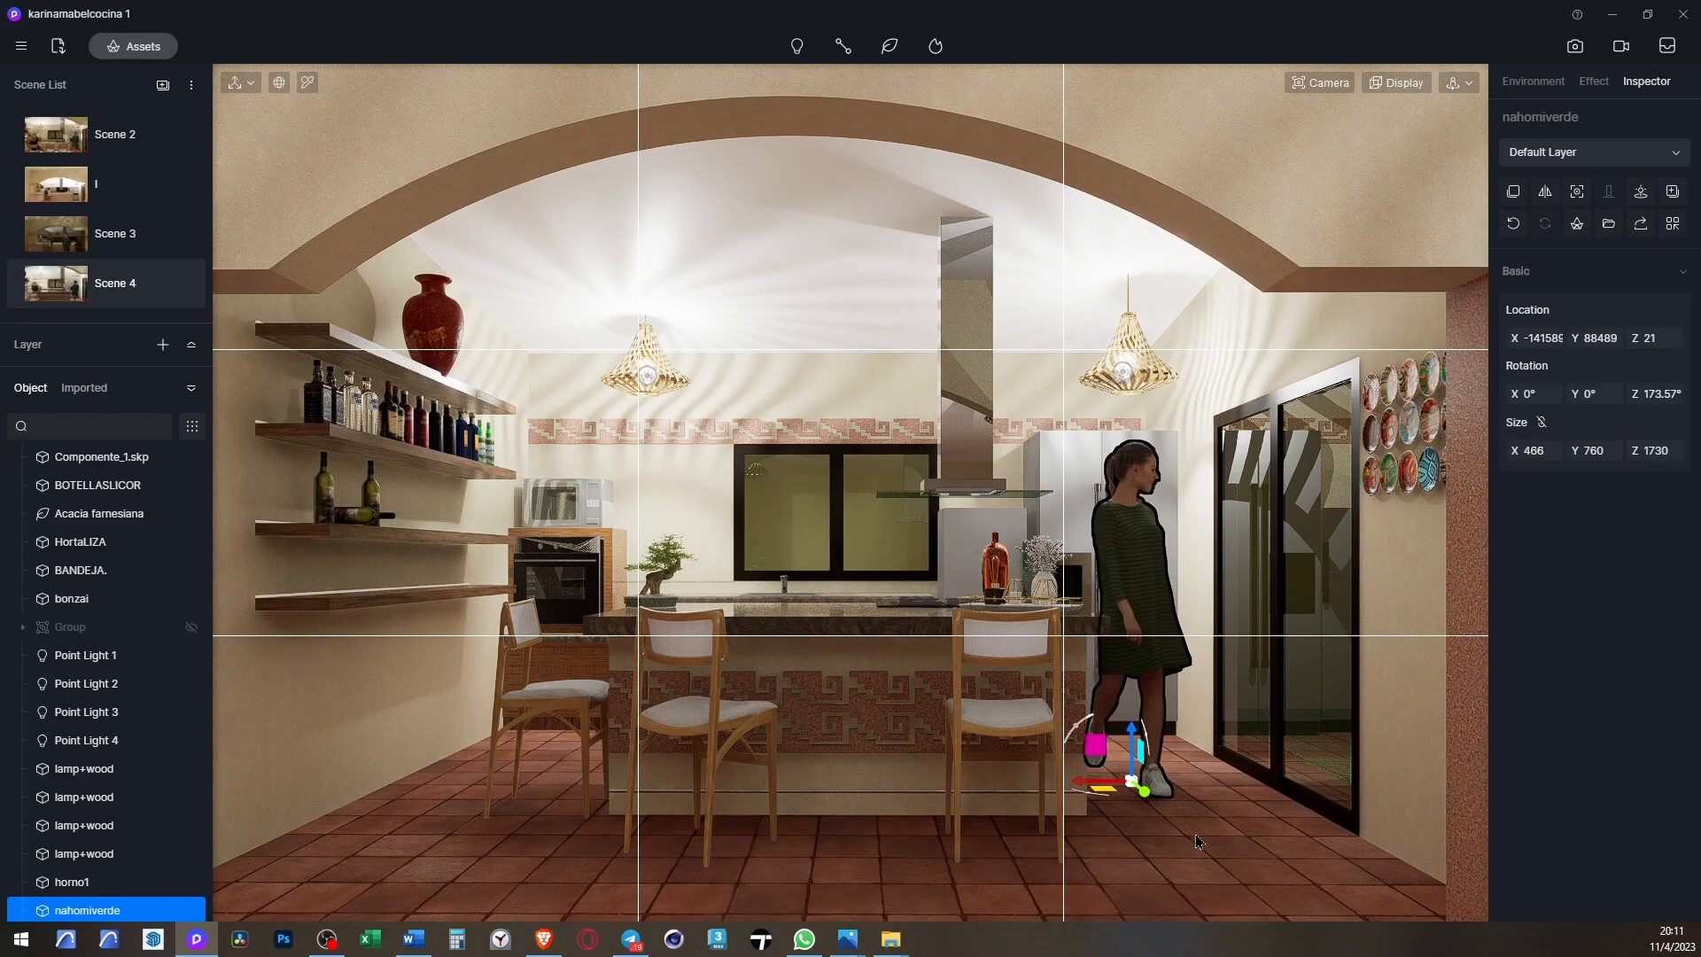
{"action": "left_click", "coordinate": [1244, 859]}
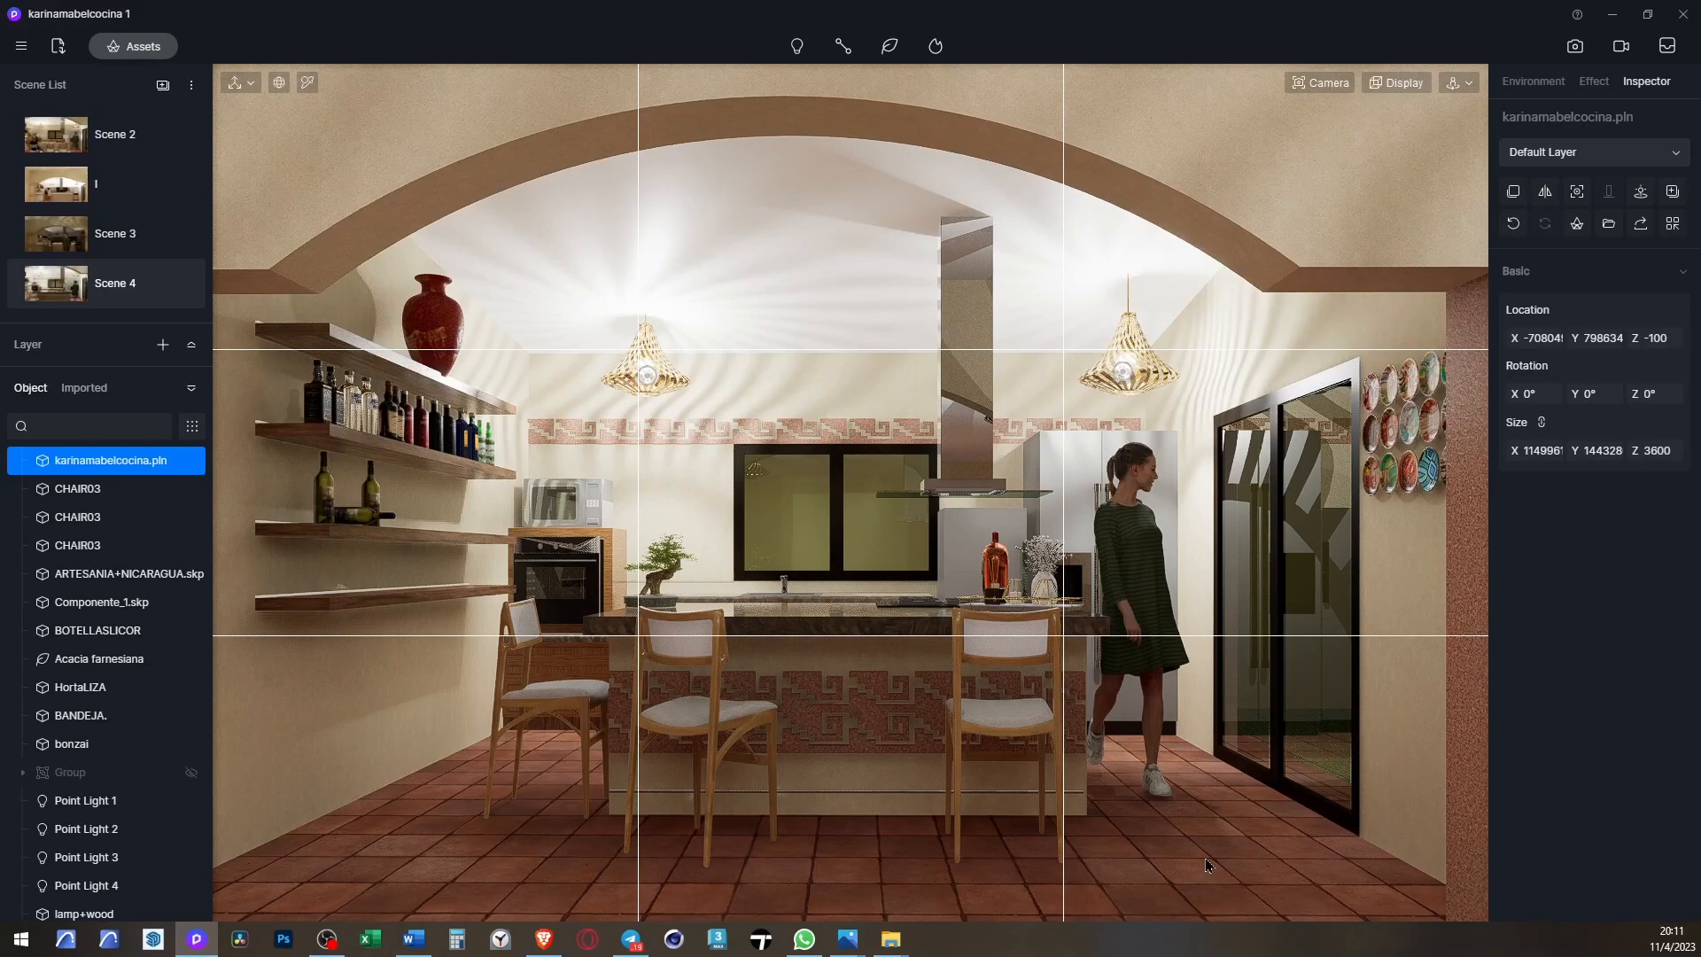
- Try to lower the woman in the green dress onto the floor tiles
{"action": "scroll", "coordinate": [1205, 858], "scroll_direction": "up", "scroll_amount": 8}
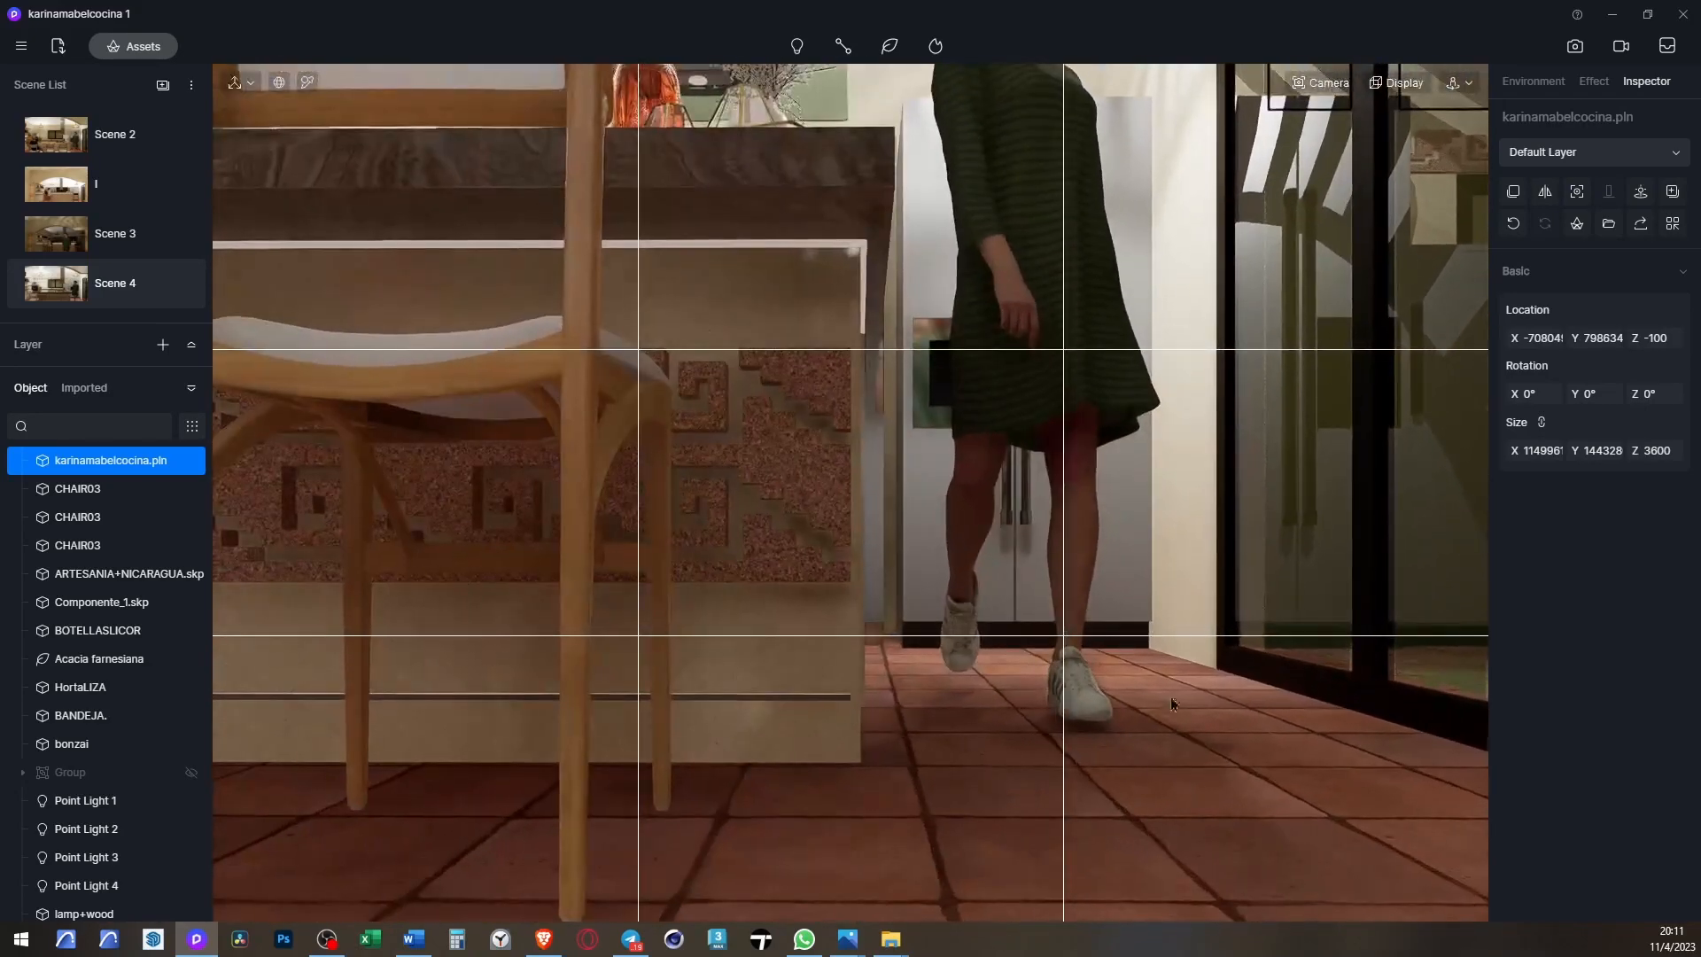
{"action": "scroll", "coordinate": [1171, 704], "scroll_direction": "up", "scroll_amount": 5}
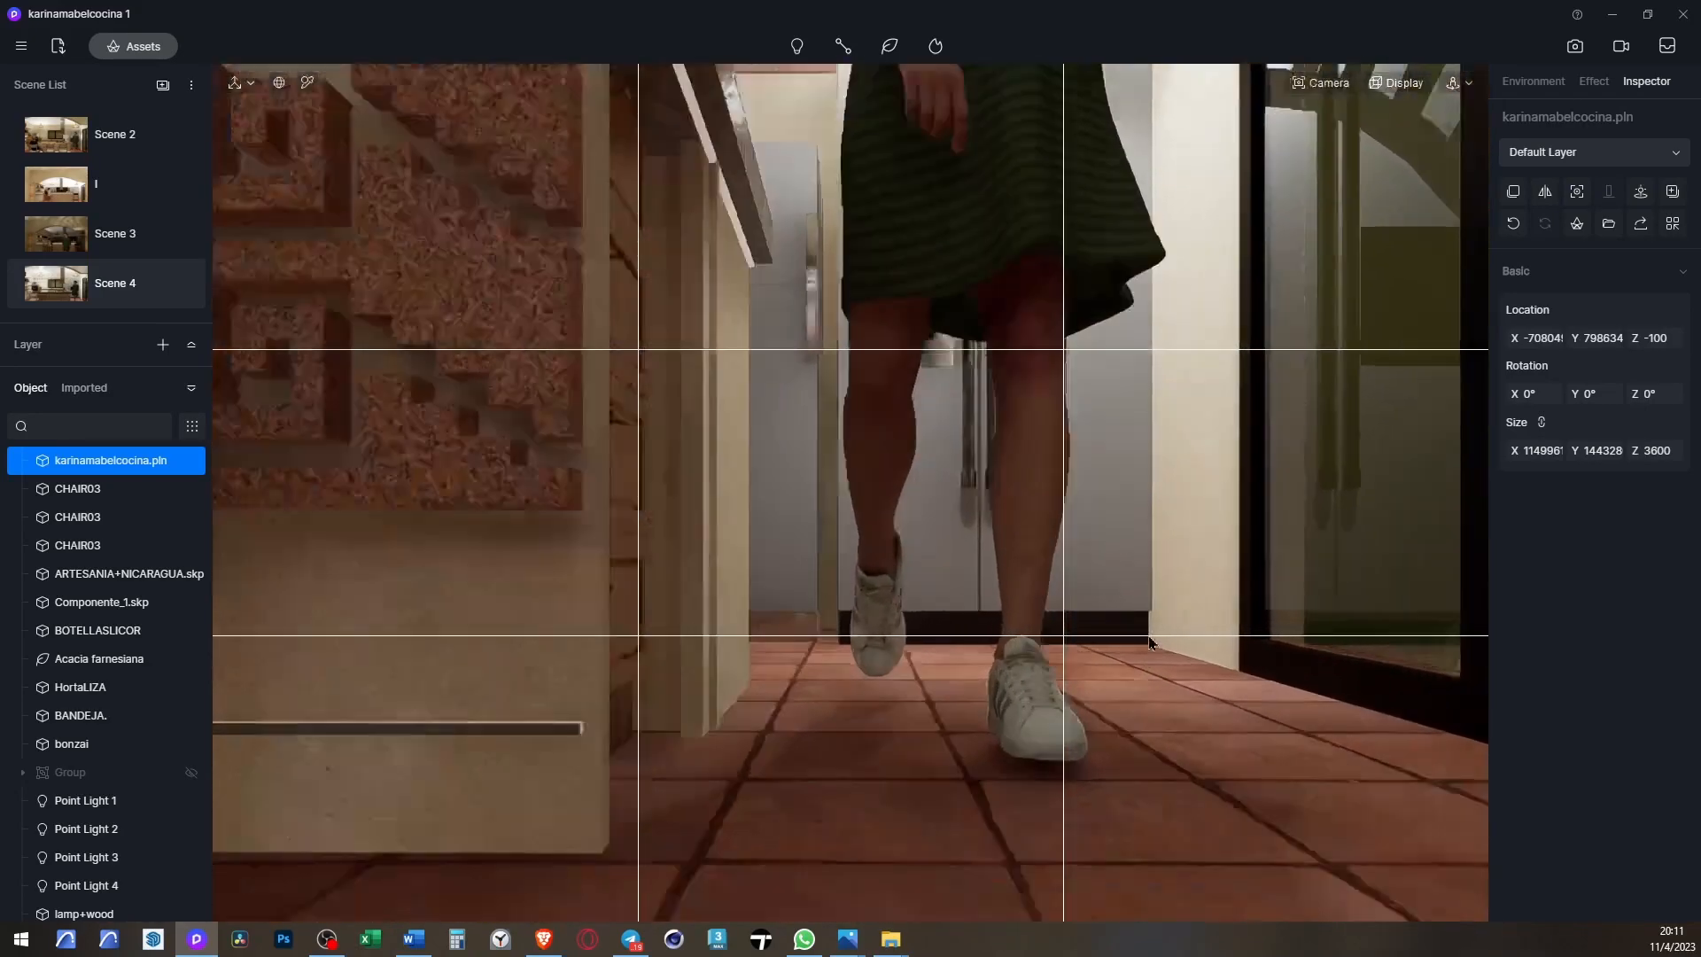
{"action": "left_click", "coordinate": [1064, 755]}
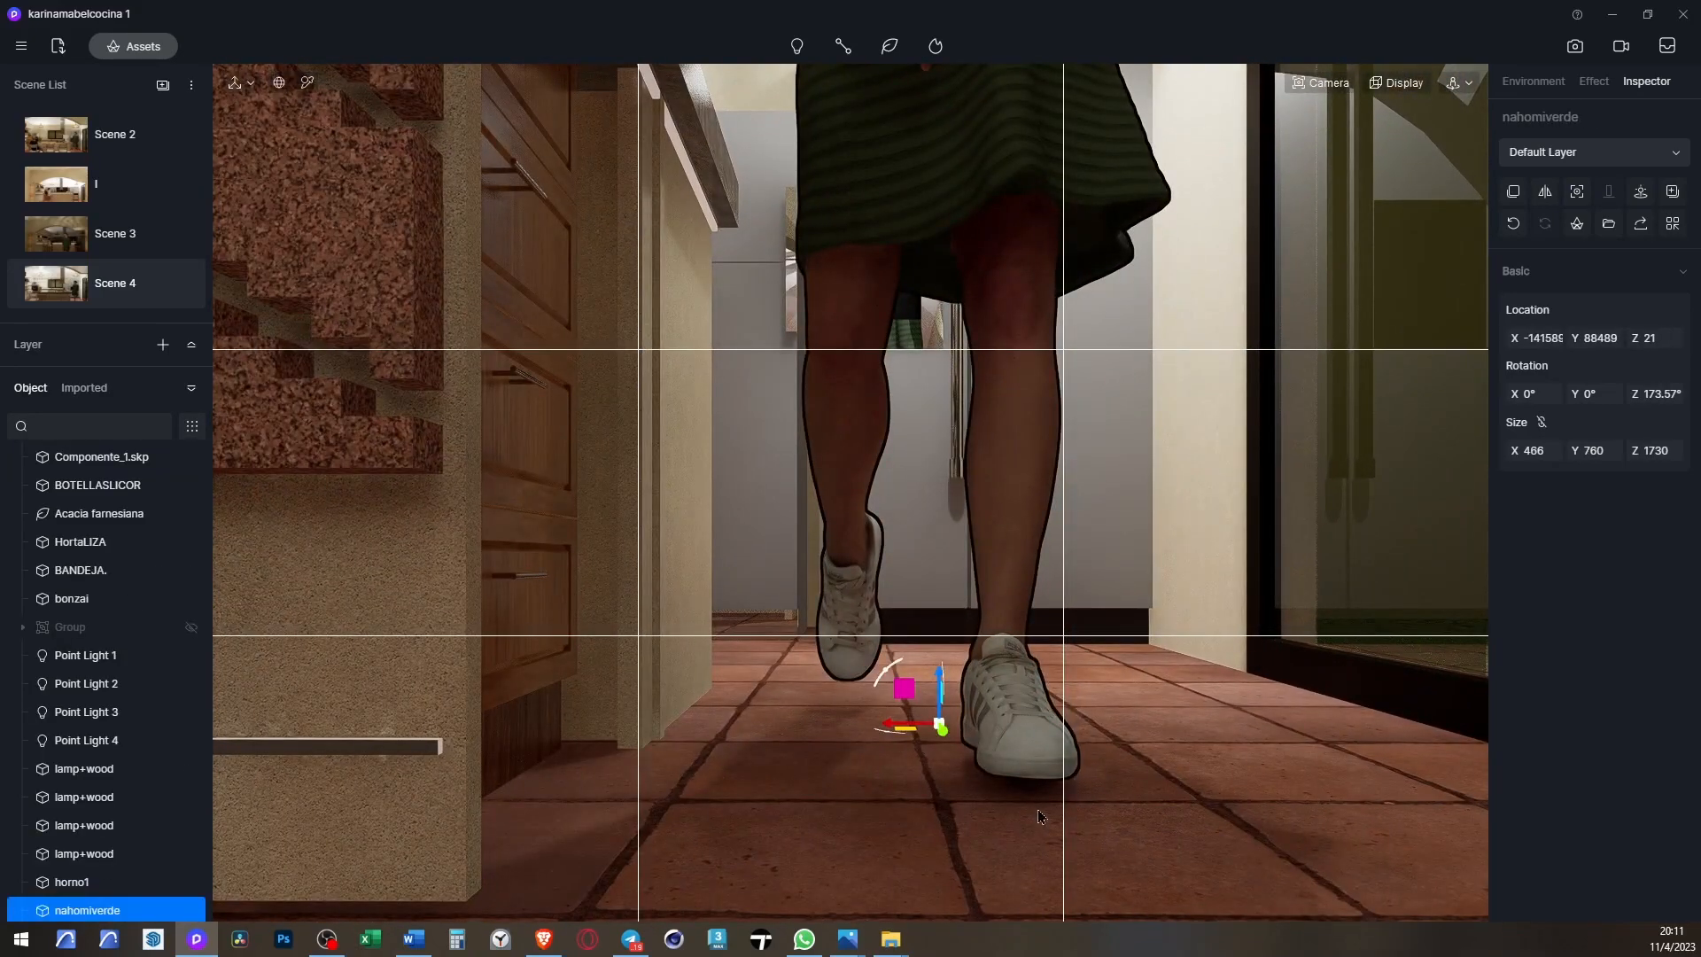
{"action": "right_click_drag", "start_coordinate": [1039, 810], "coordinate": [951, 577]}
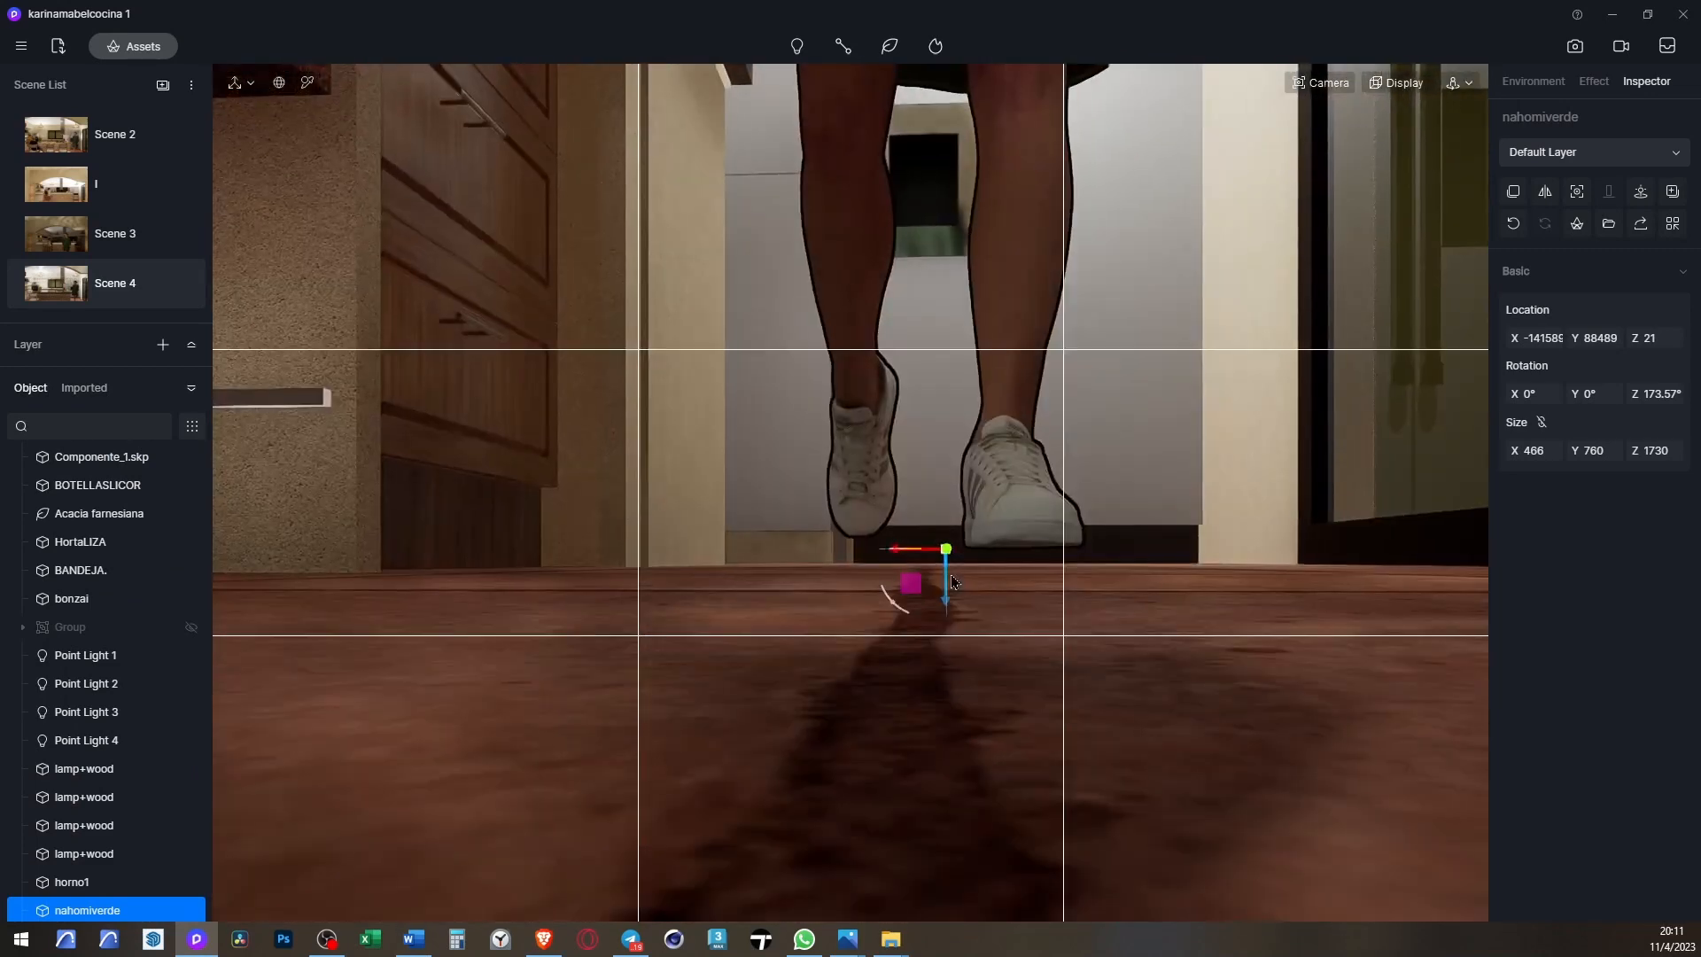
{"action": "mouse_move", "coordinate": [947, 583]}
{"action": "left_mouse_down"}
{"action": "mouse_move", "coordinate": [942, 608]}
{"action": "mouse_move", "coordinate": [943, 592]}
{"action": "mouse_move", "coordinate": [976, 593]}
{"action": "left_mouse_up"}
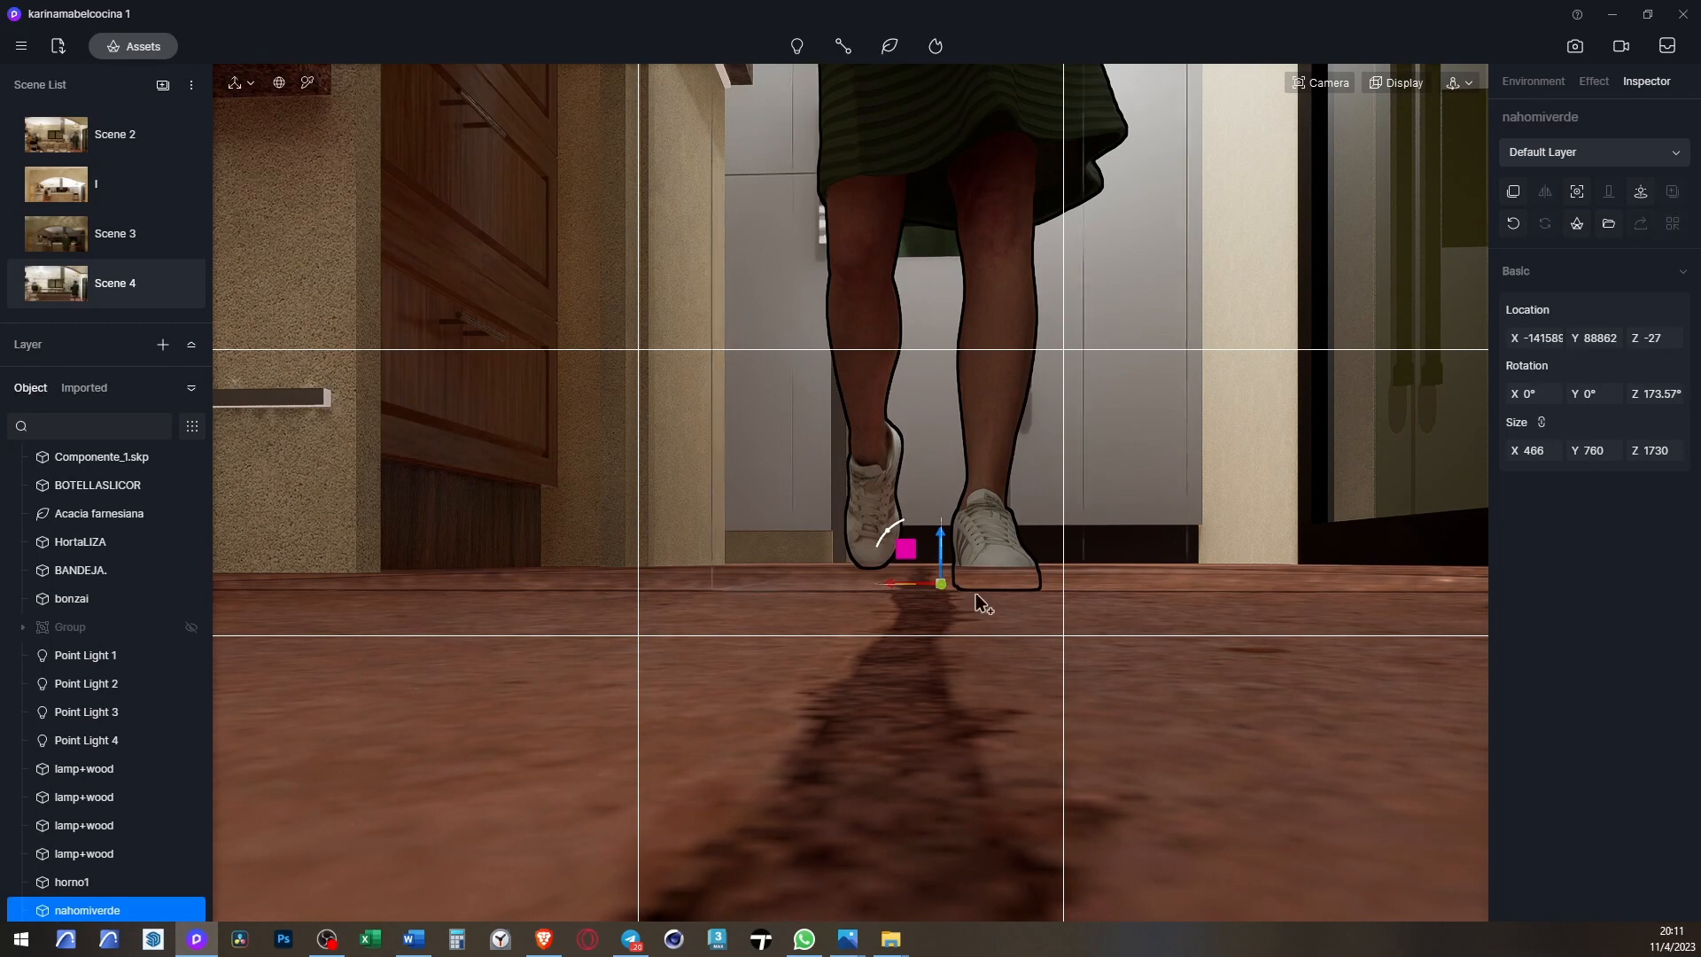
{"action": "key", "text": "ctrl+z"}
- Lower the woman in the green dress onto the floor tiles to Z -5 and return to the Scene 4 view
{"action": "right_click_drag", "start_coordinate": [1094, 634], "coordinate": [1007, 735]}
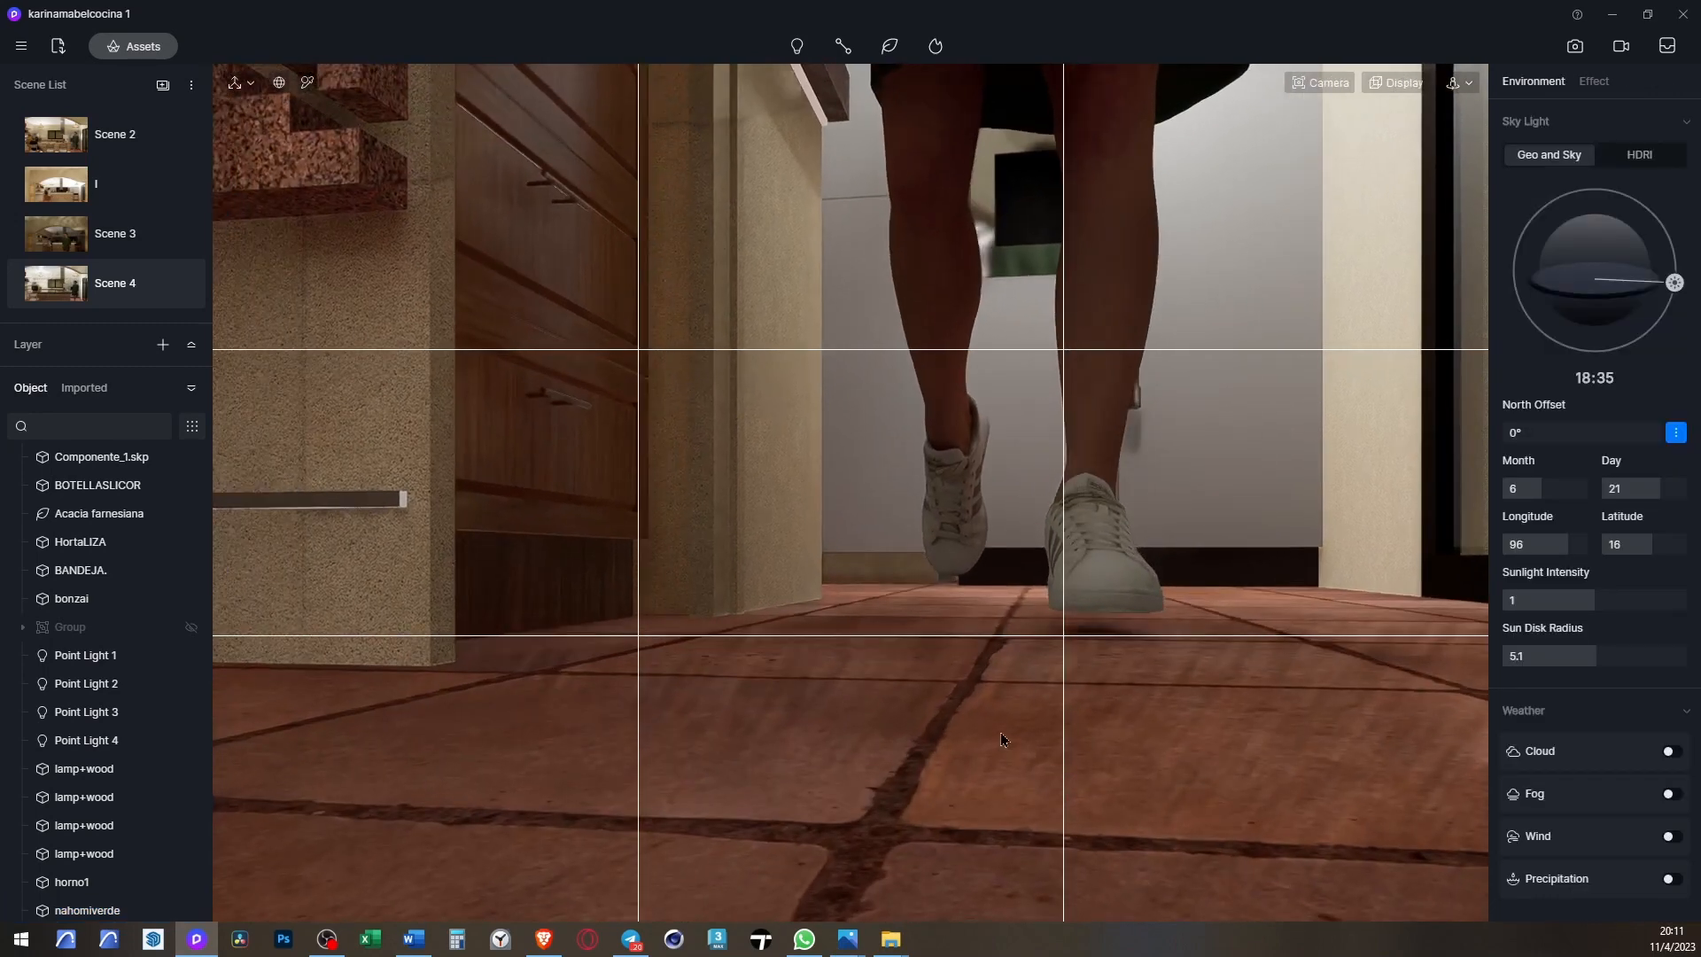
{"action": "left_click", "coordinate": [1105, 599]}
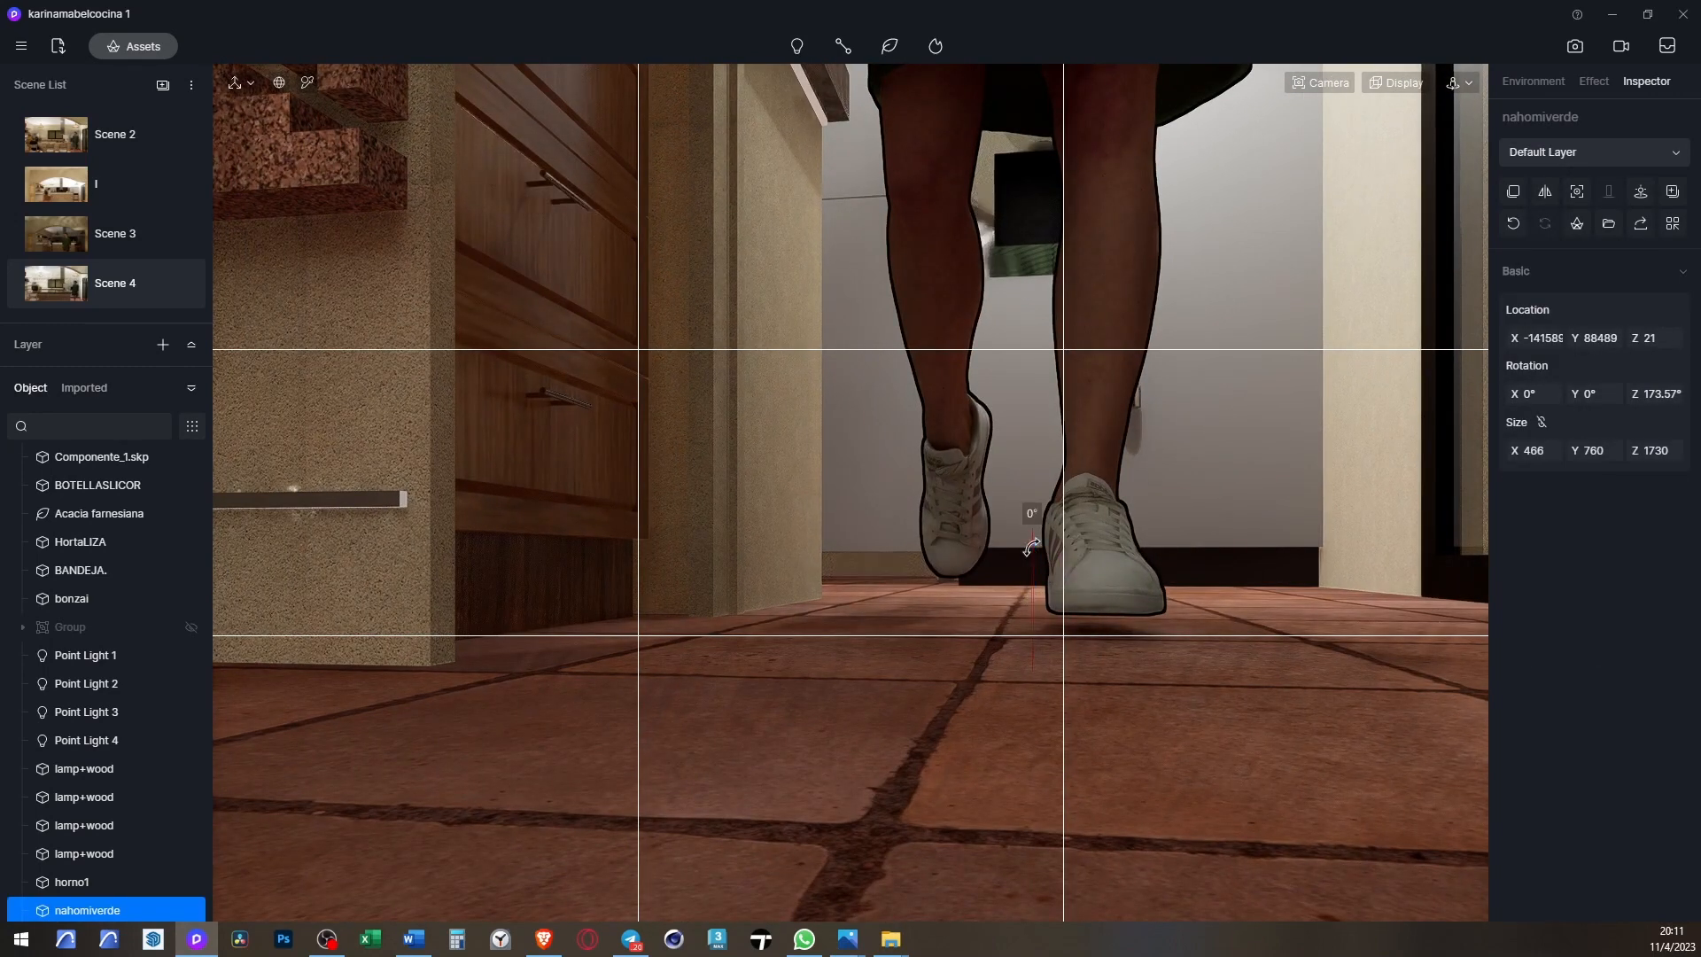
{"action": "right_click_drag", "start_coordinate": [1139, 579], "coordinate": [833, 651]}
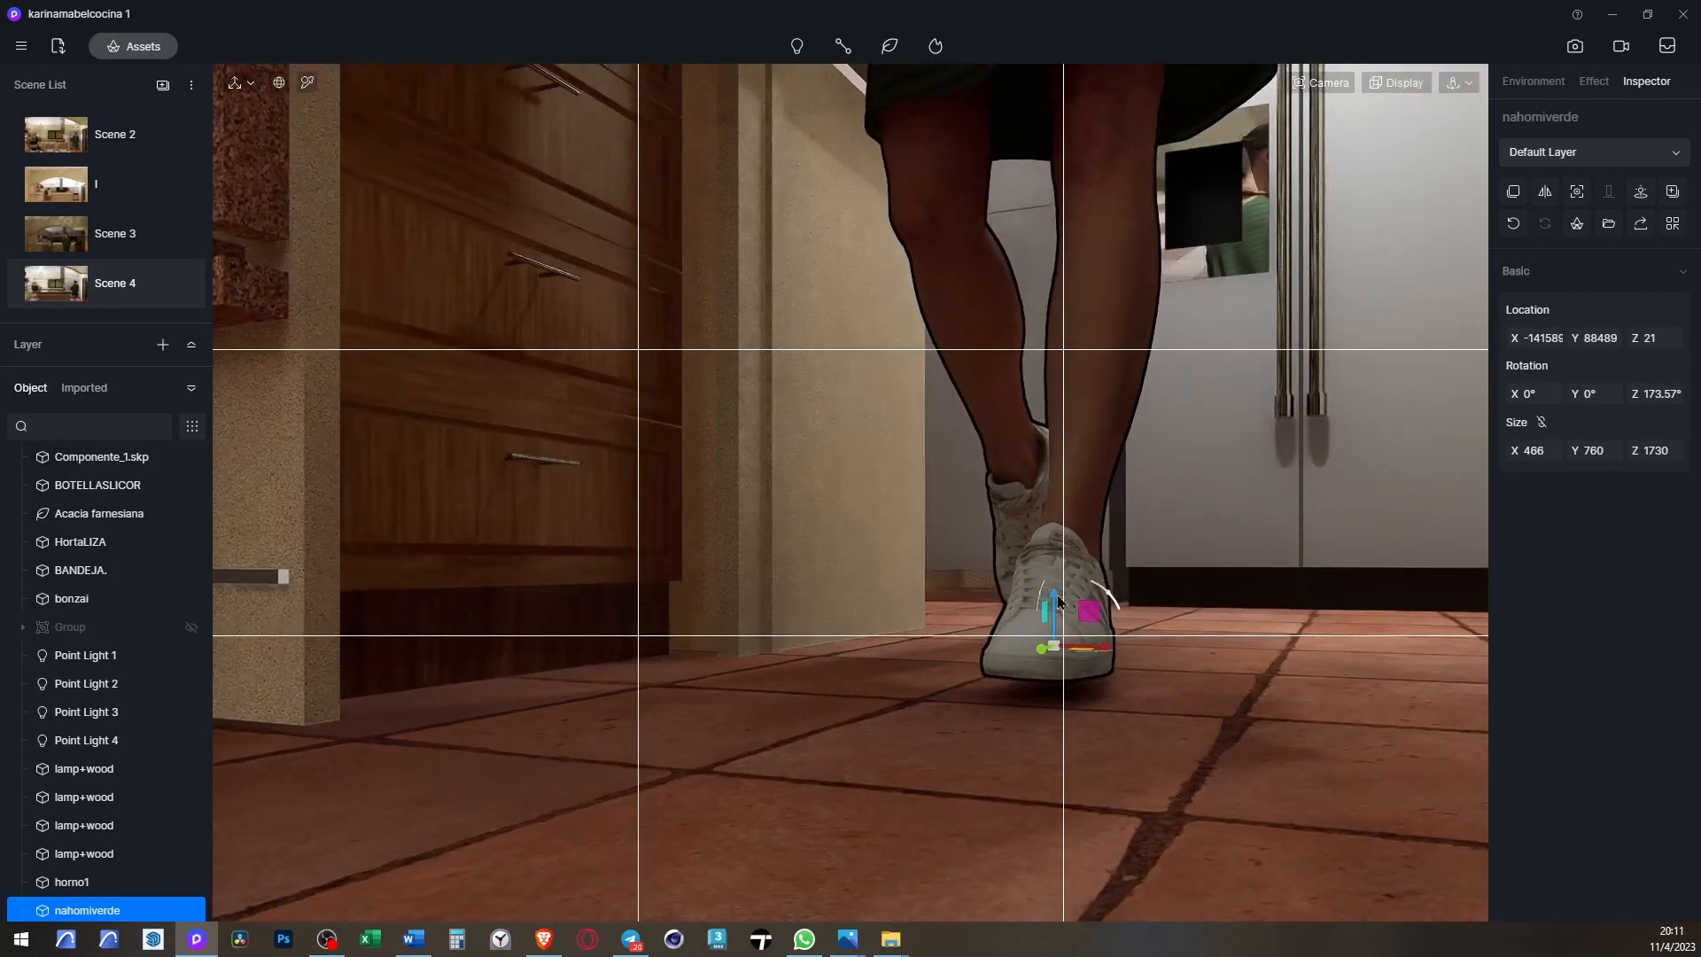
{"action": "left_click_drag", "start_coordinate": [1058, 601], "coordinate": [1052, 620]}
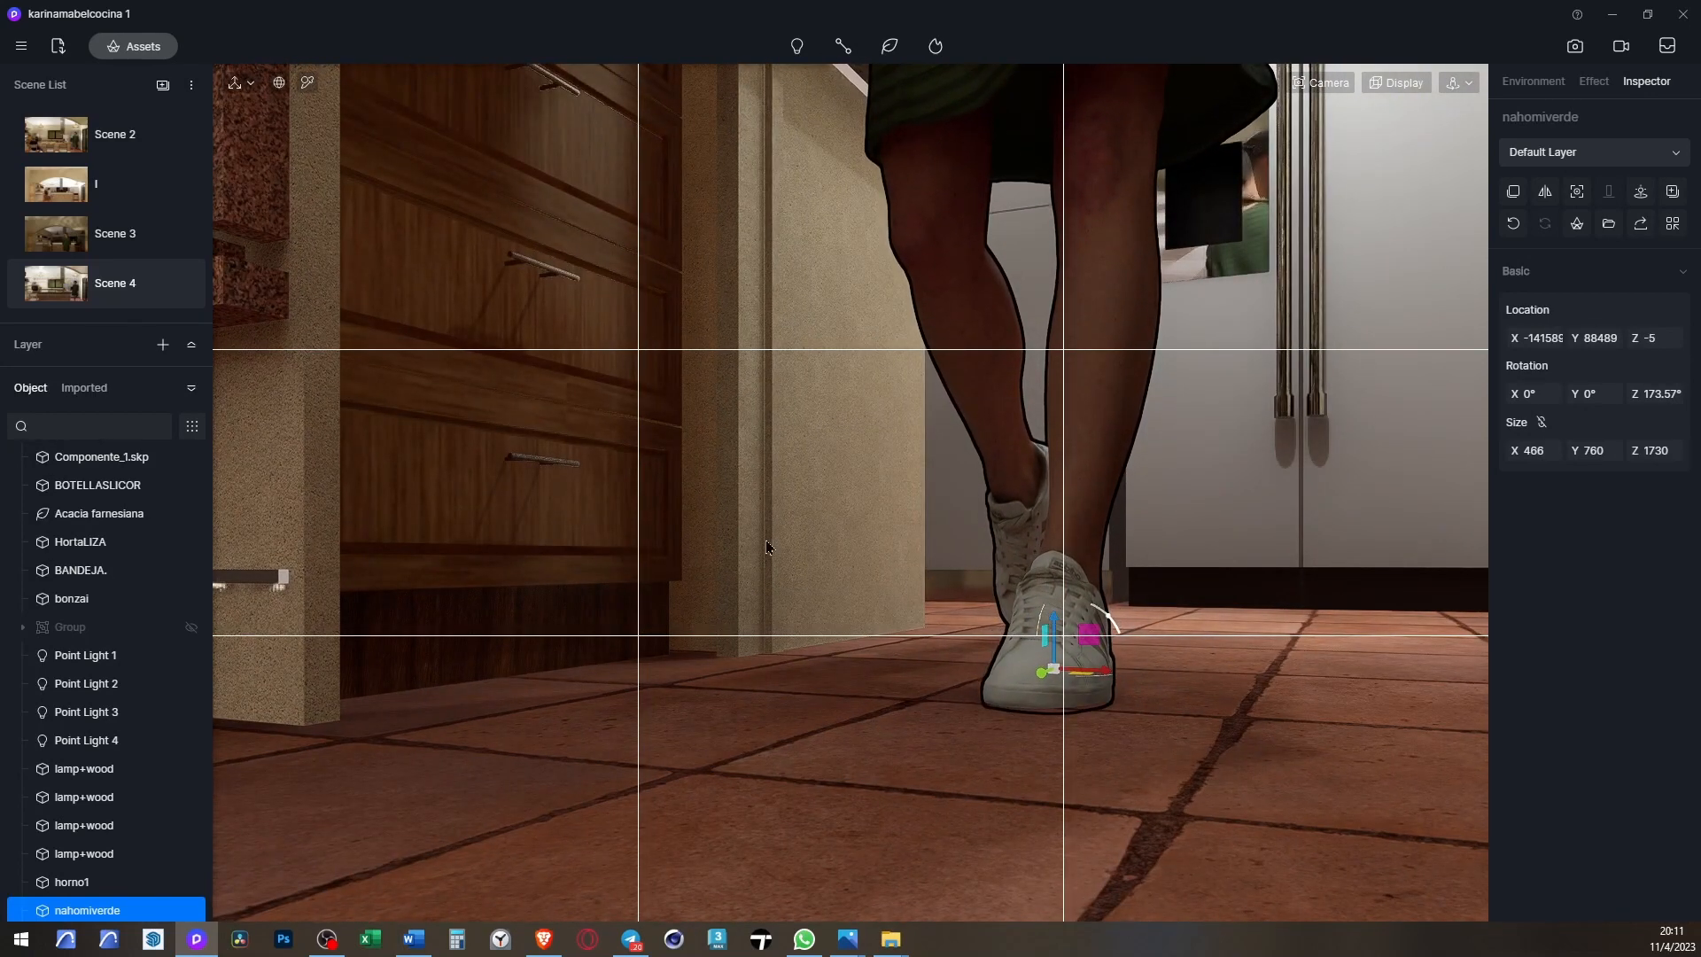
{"action": "right_click_drag", "start_coordinate": [766, 539], "coordinate": [1050, 824]}
{"action": "right_click_drag", "start_coordinate": [925, 657], "coordinate": [1257, 775]}
{"action": "left_click", "coordinate": [140, 300]}
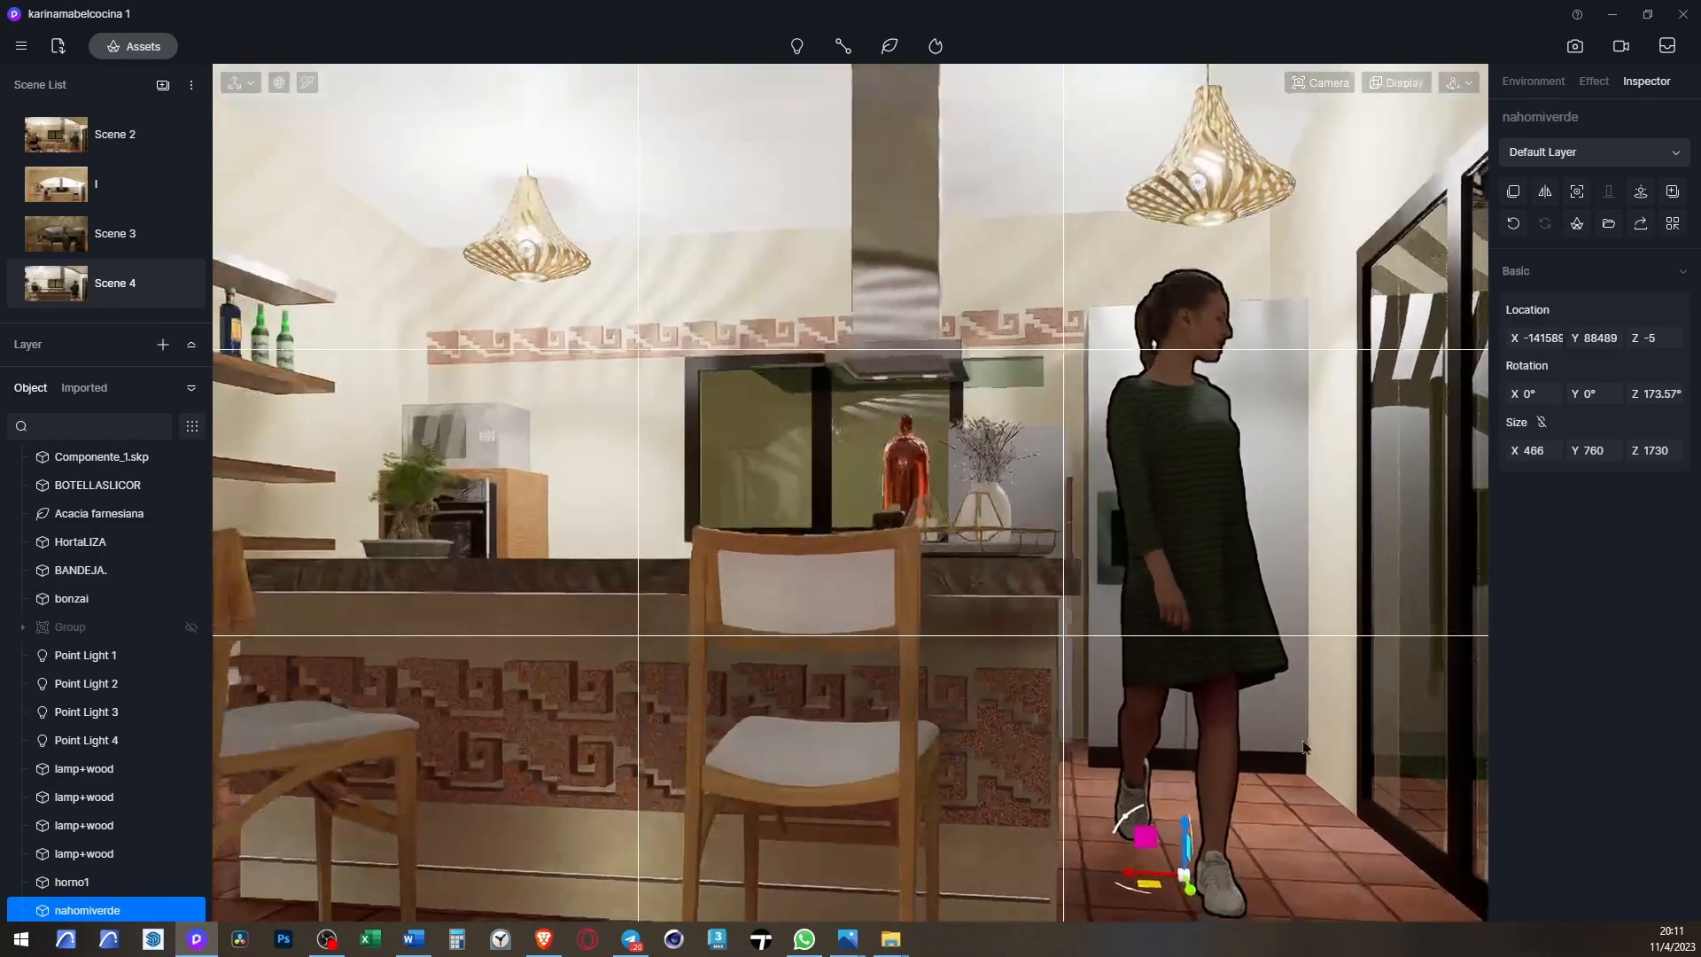
{"action": "left_click", "coordinate": [133, 295]}
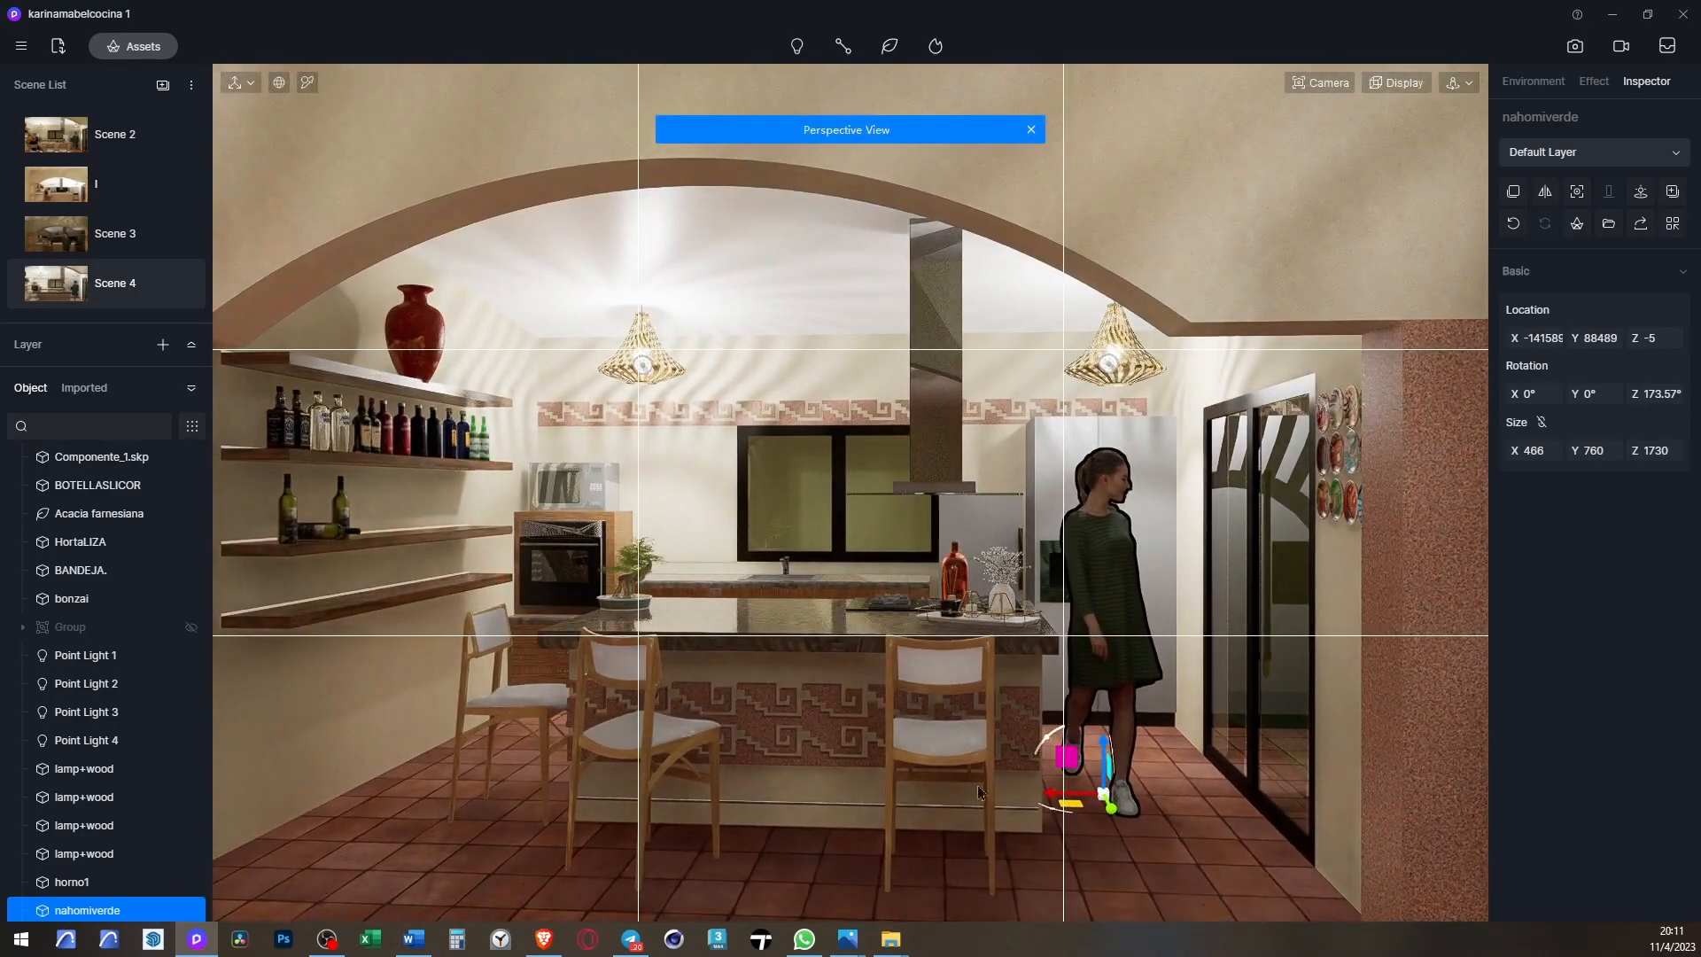
- Reframe the kitchen from the front in two-point perspective, with the arch, island and plates in view, and update Scene 4 with it
{"action": "middle_click_drag", "start_coordinate": [843, 775], "coordinate": [914, 653]}
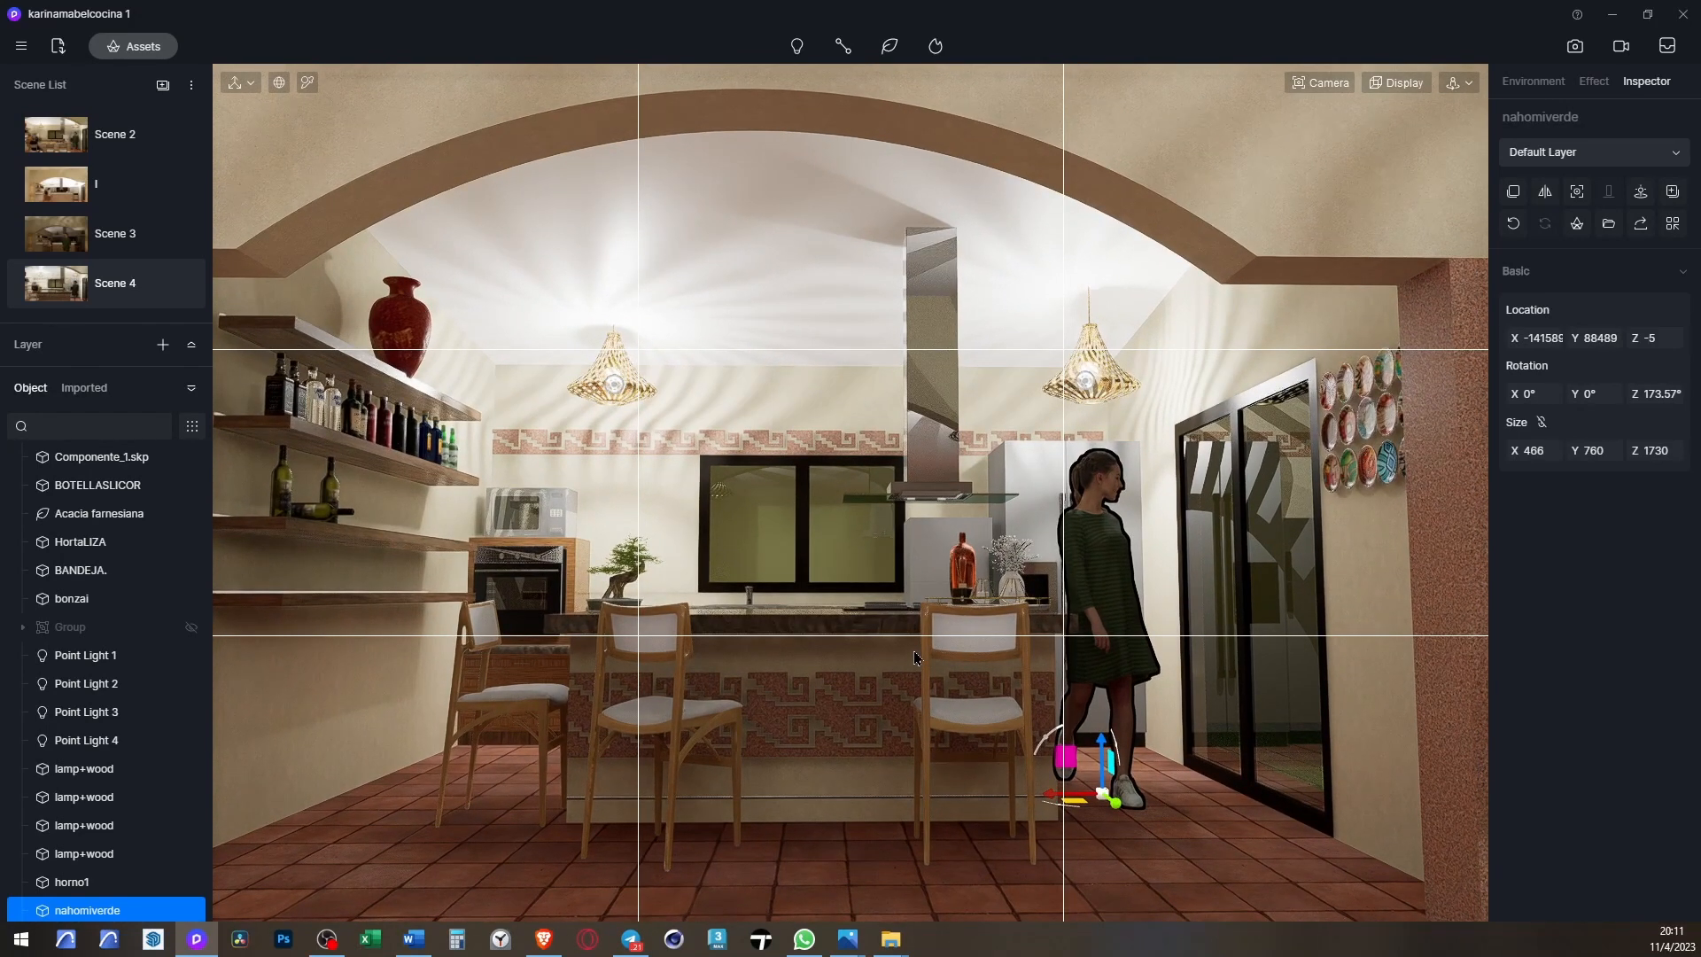
{"action": "scroll", "coordinate": [915, 658], "scroll_direction": "up", "scroll_amount": 2}
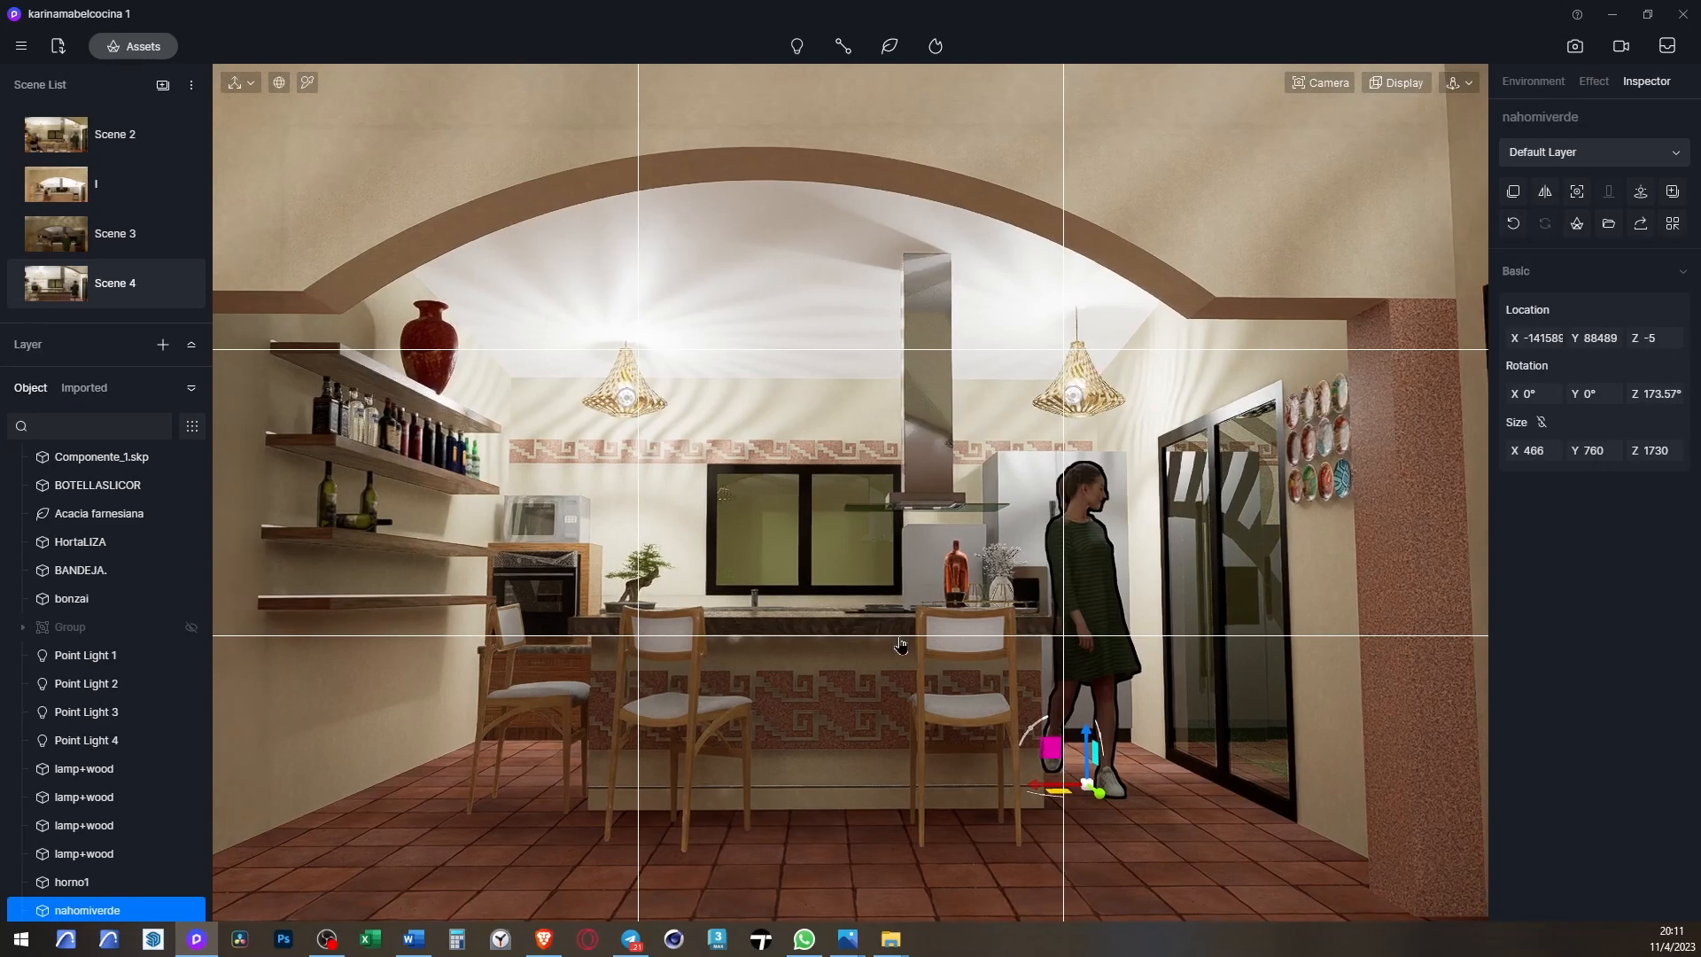
{"action": "middle_click_drag", "start_coordinate": [901, 644], "coordinate": [969, 651]}
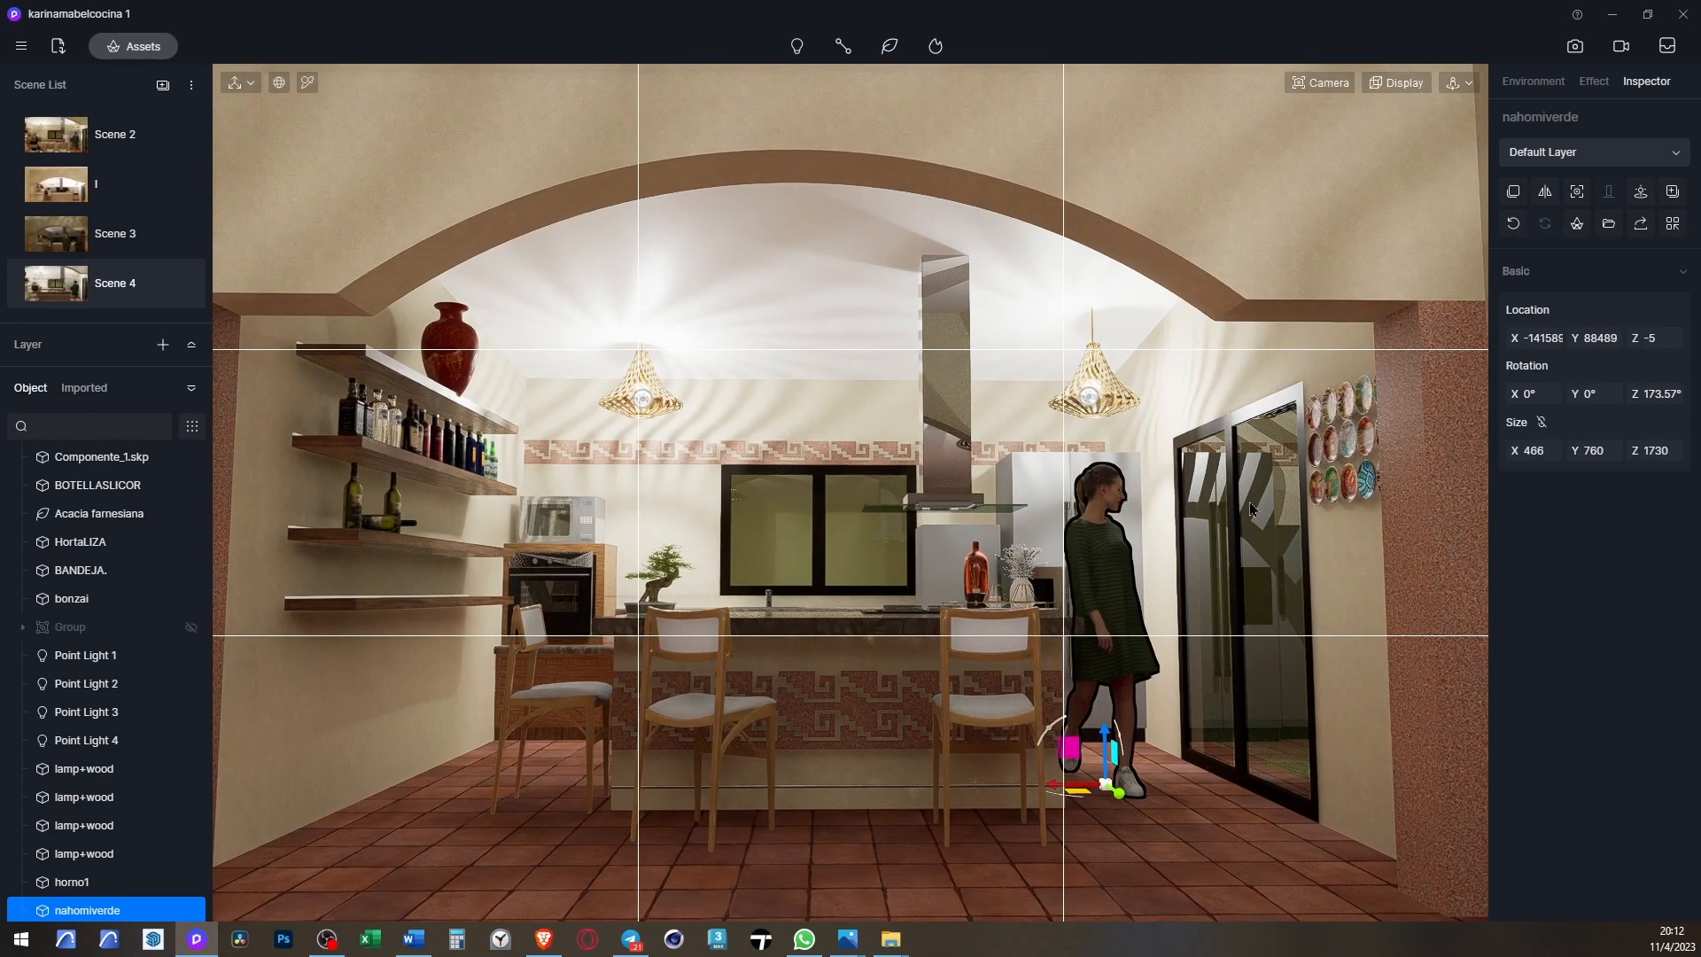
{"action": "key", "text": "F8"}
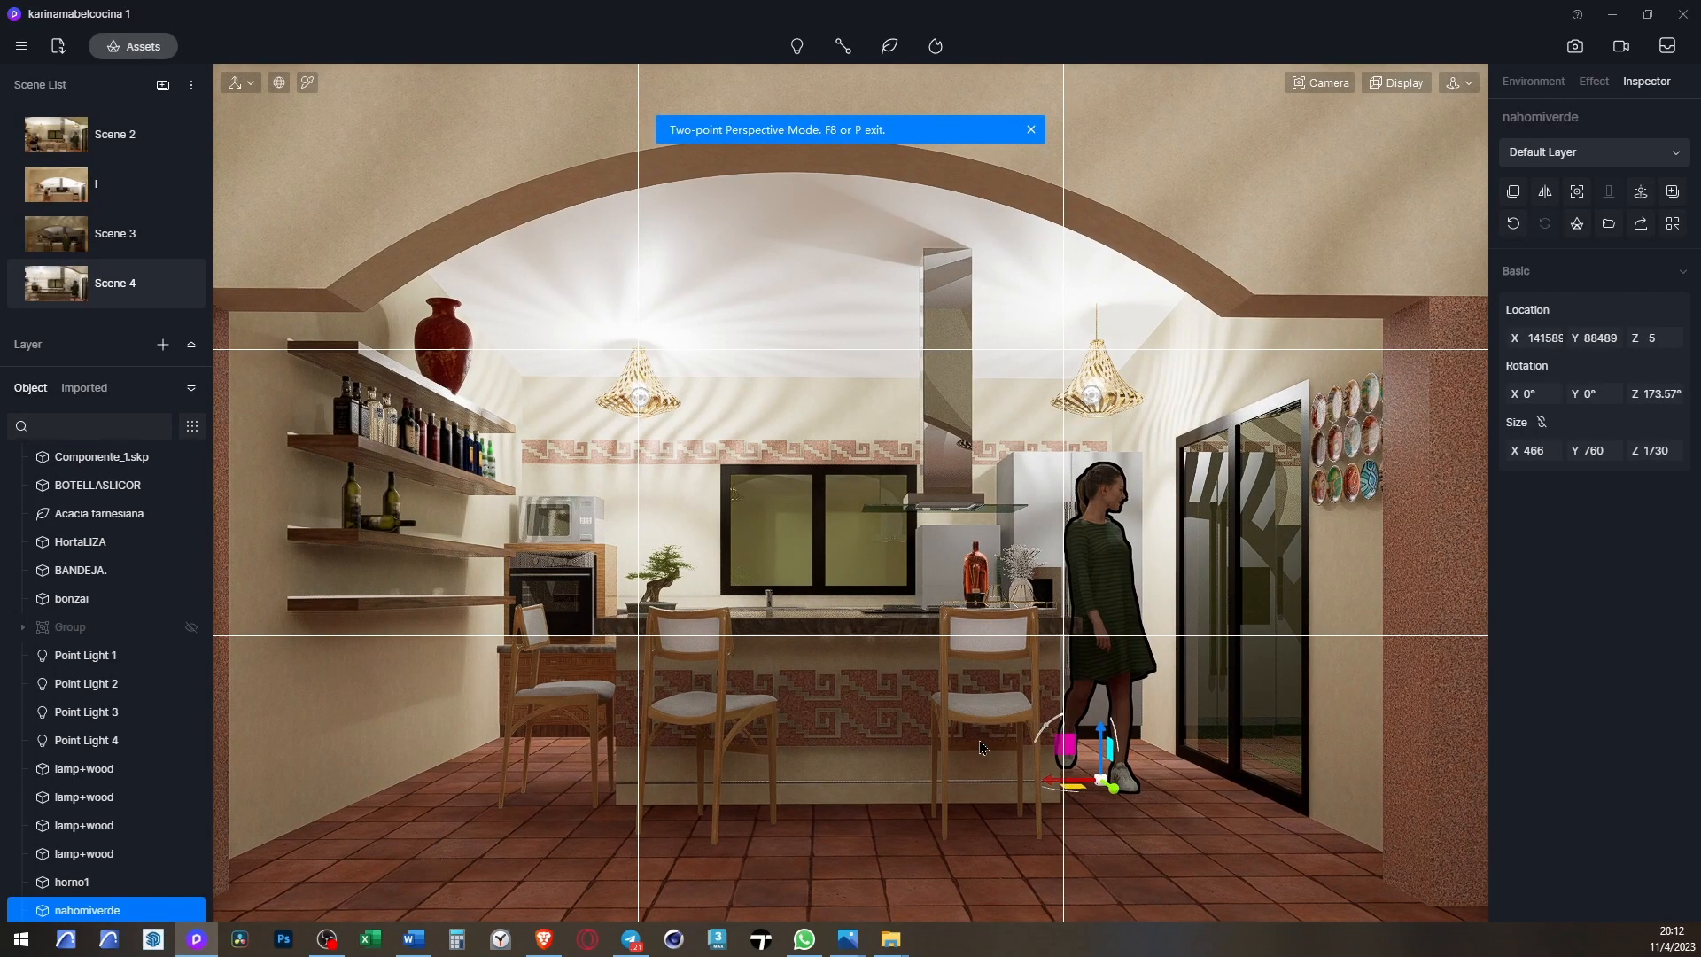
{"action": "middle_click_drag", "start_coordinate": [985, 741], "coordinate": [992, 722]}
{"action": "middle_click_drag", "start_coordinate": [1005, 725], "coordinate": [999, 726]}
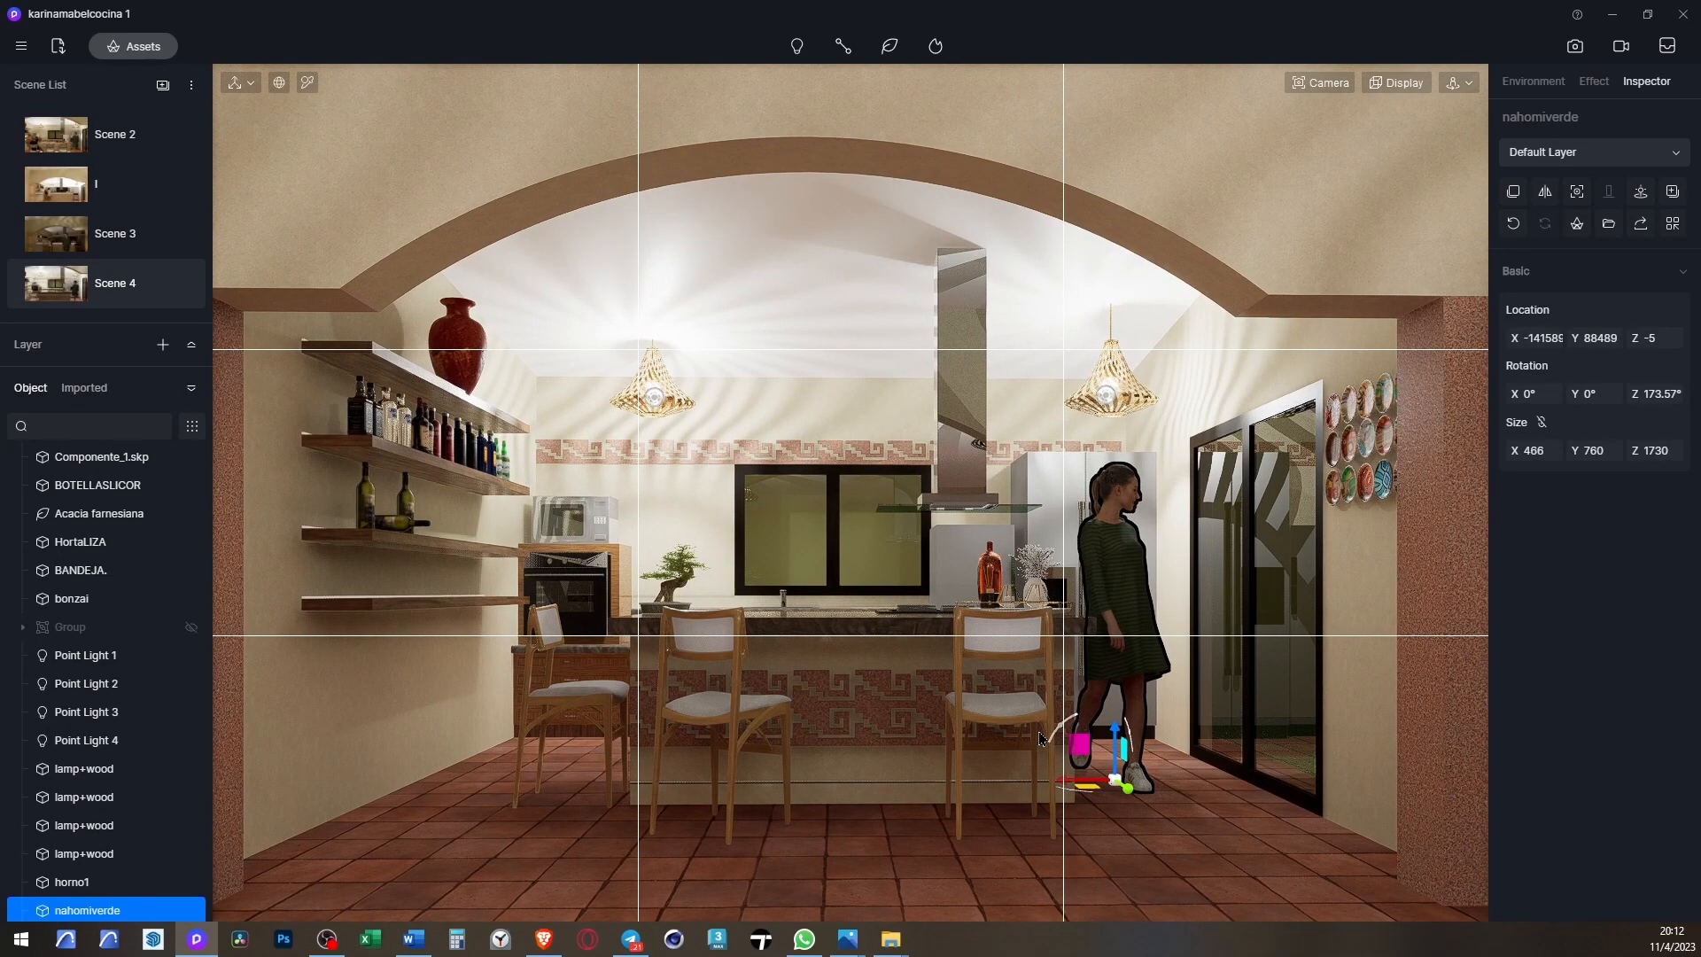
{"action": "scroll", "coordinate": [1041, 737], "scroll_direction": "up", "scroll_amount": 2}
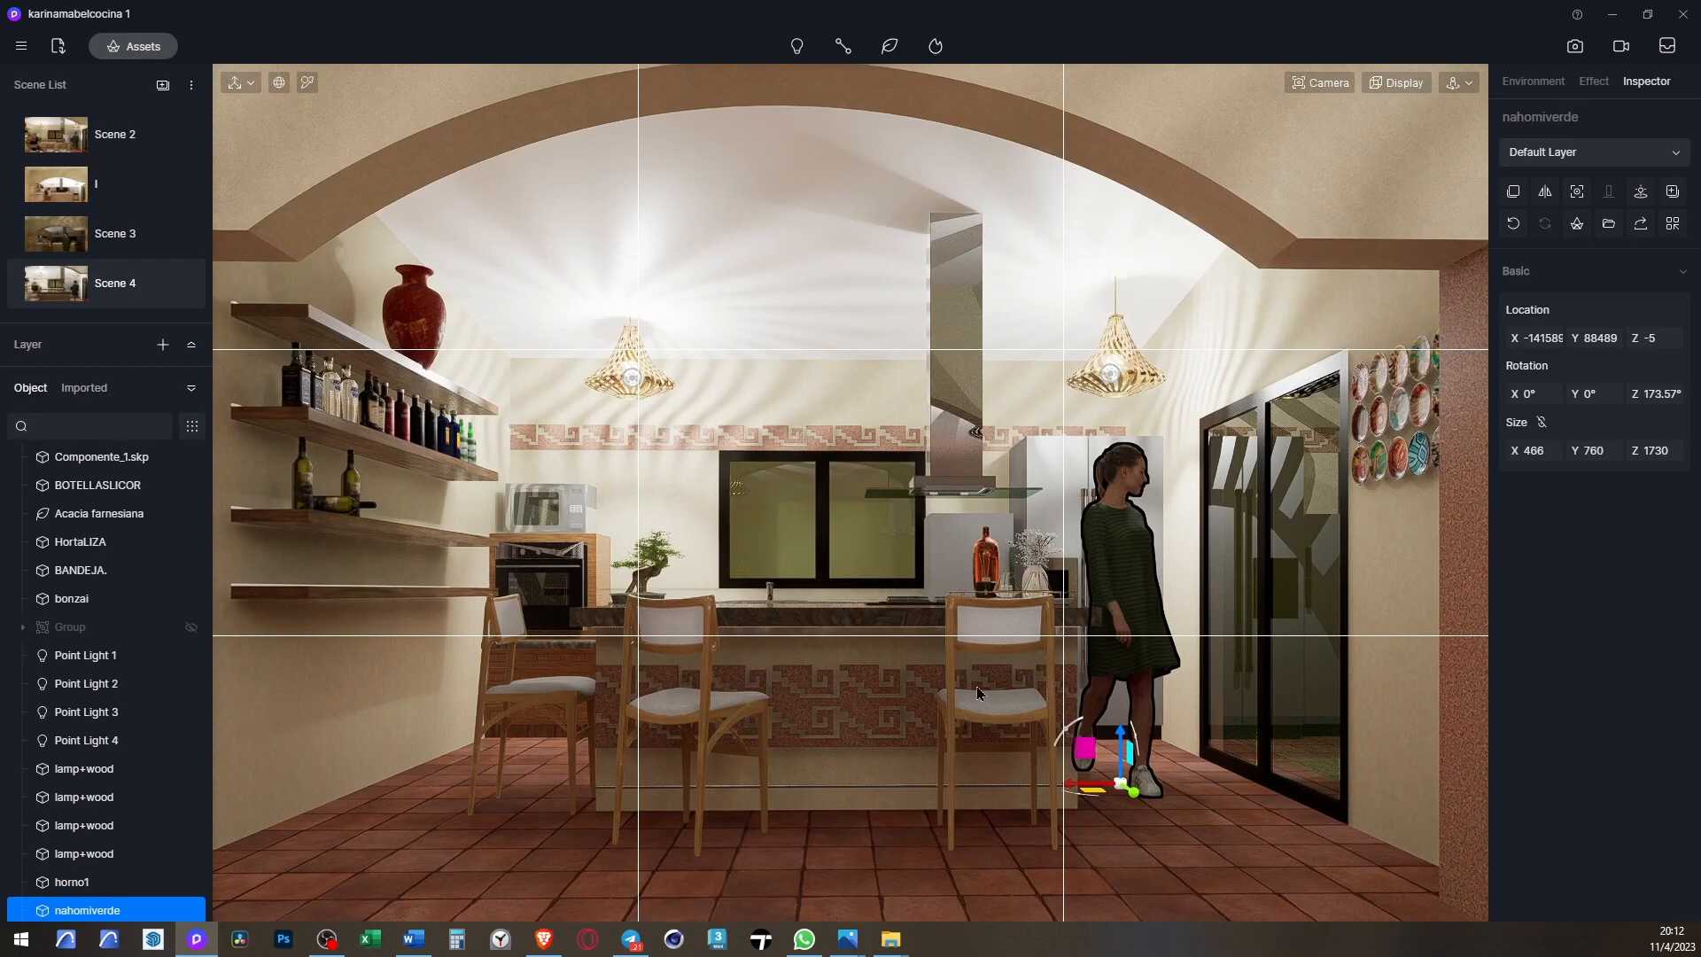
{"action": "middle_click_drag", "start_coordinate": [976, 686], "coordinate": [957, 638]}
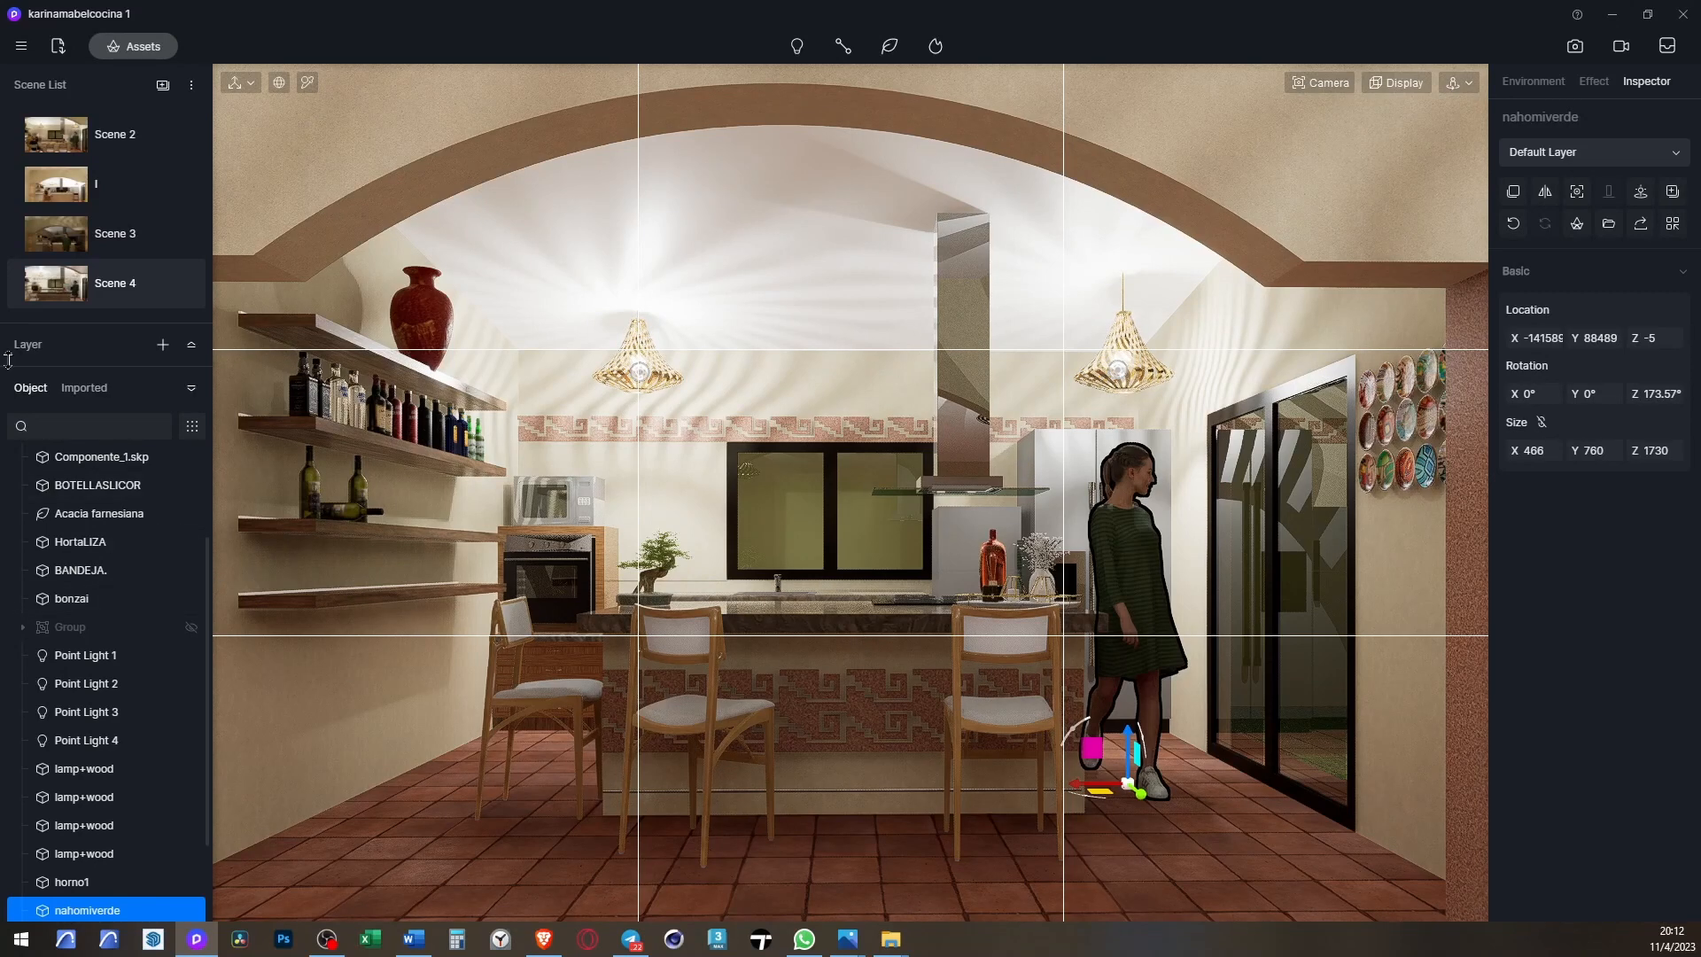
{"action": "left_click", "coordinate": [180, 286]}
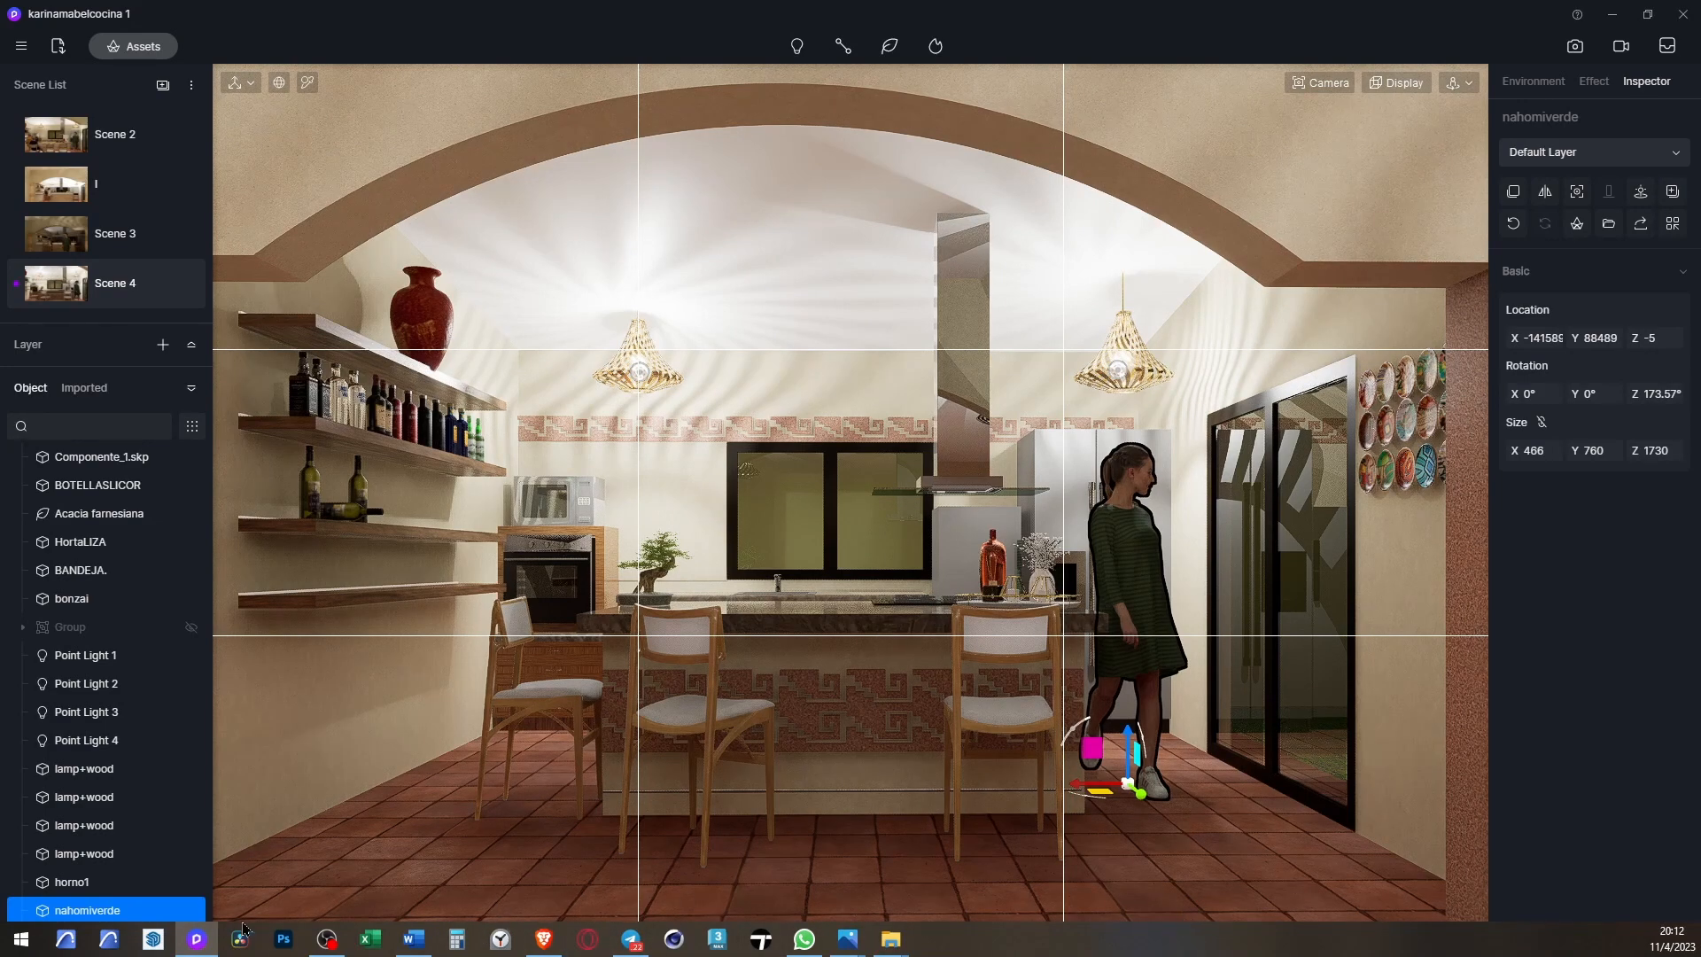
- Widen the Scene 4 framing slightly to include the arch's side supports and all shelves, and deselect the woman
{"action": "scroll", "coordinate": [1047, 890], "scroll_direction": "down", "scroll_amount": 1}
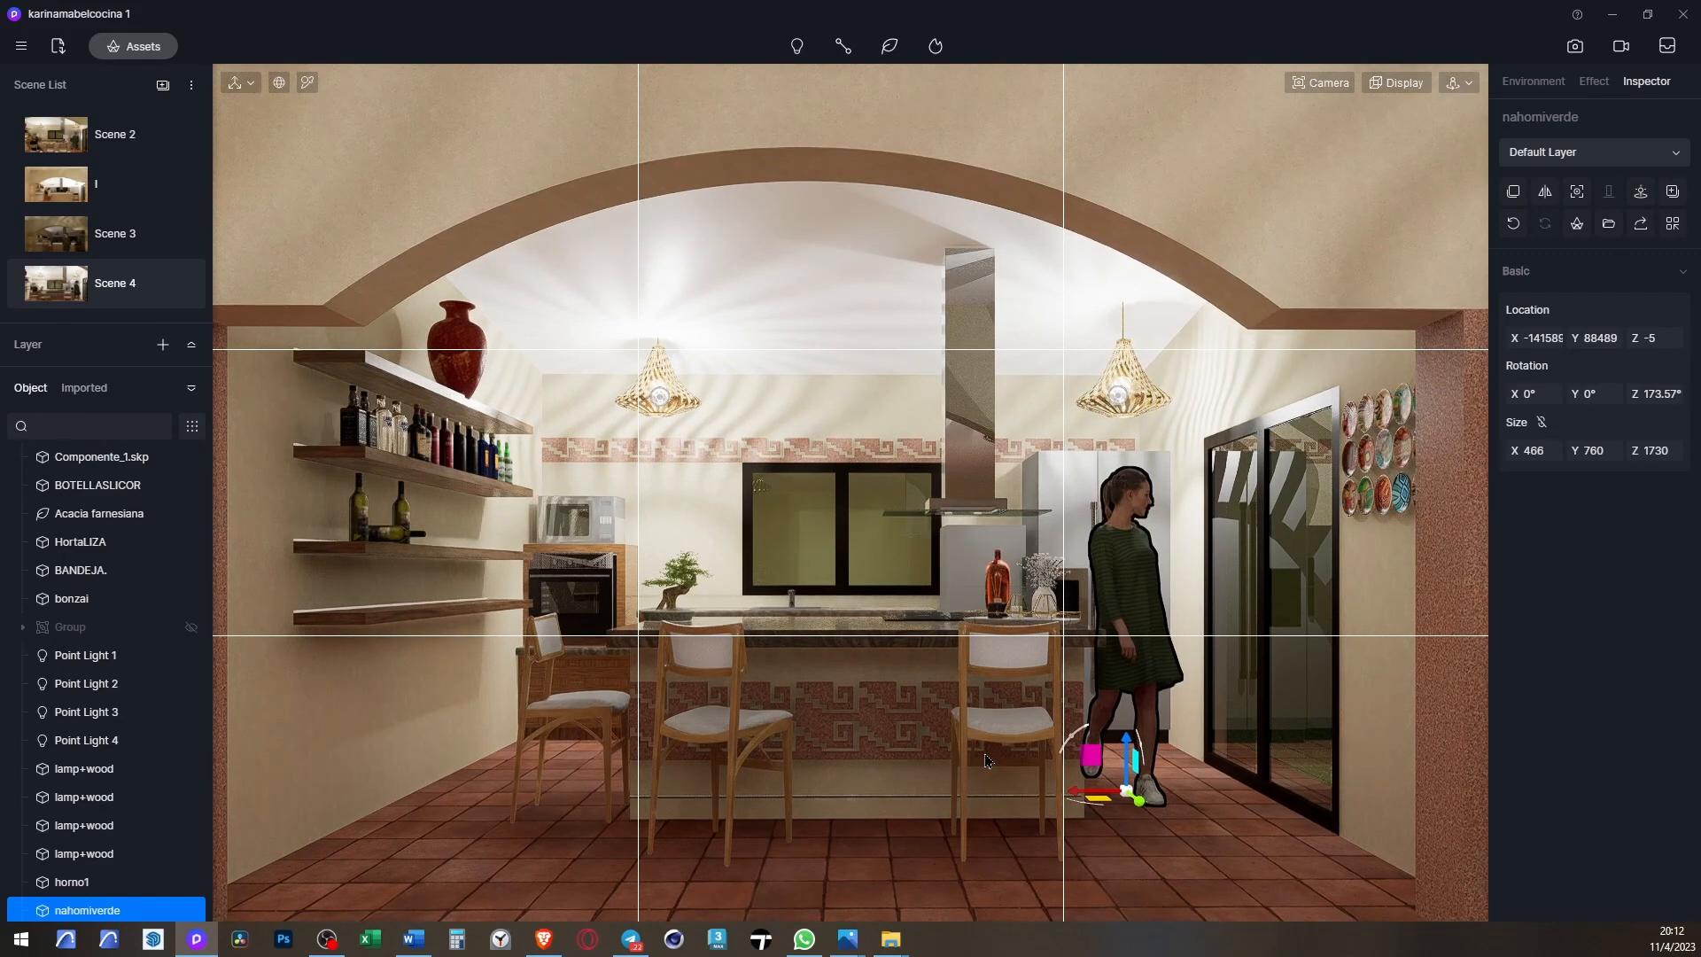
{"action": "scroll", "coordinate": [986, 760], "scroll_direction": "up", "scroll_amount": 1}
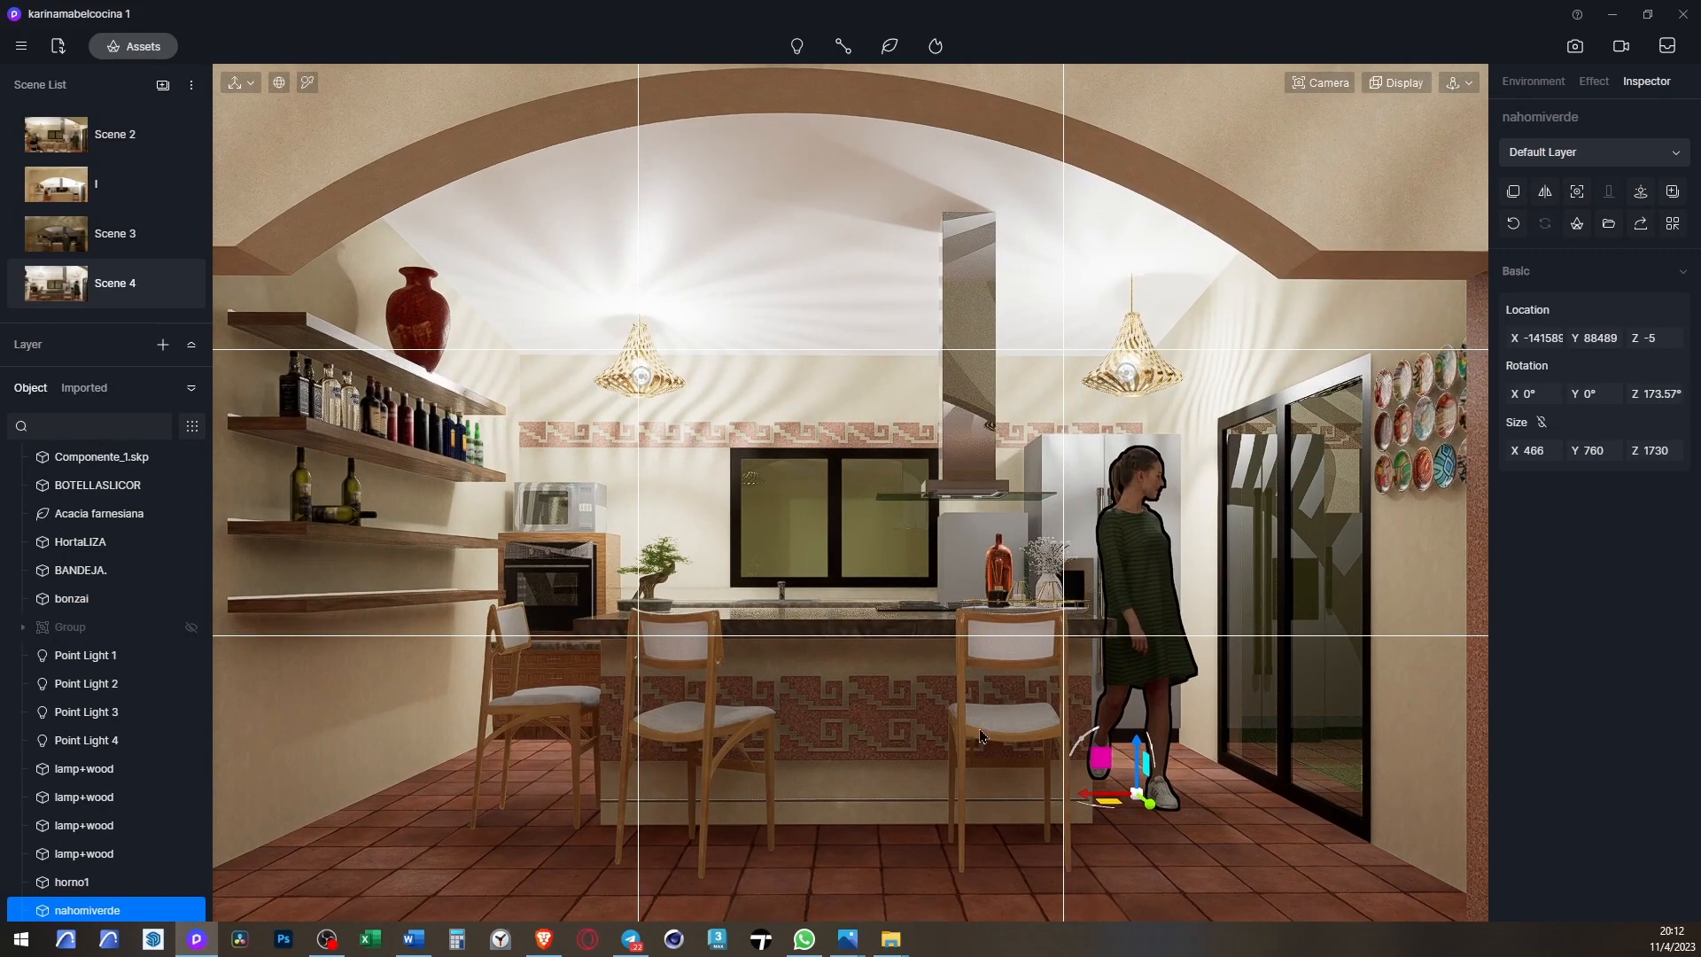
{"action": "scroll", "coordinate": [973, 737], "scroll_direction": "down", "scroll_amount": 1}
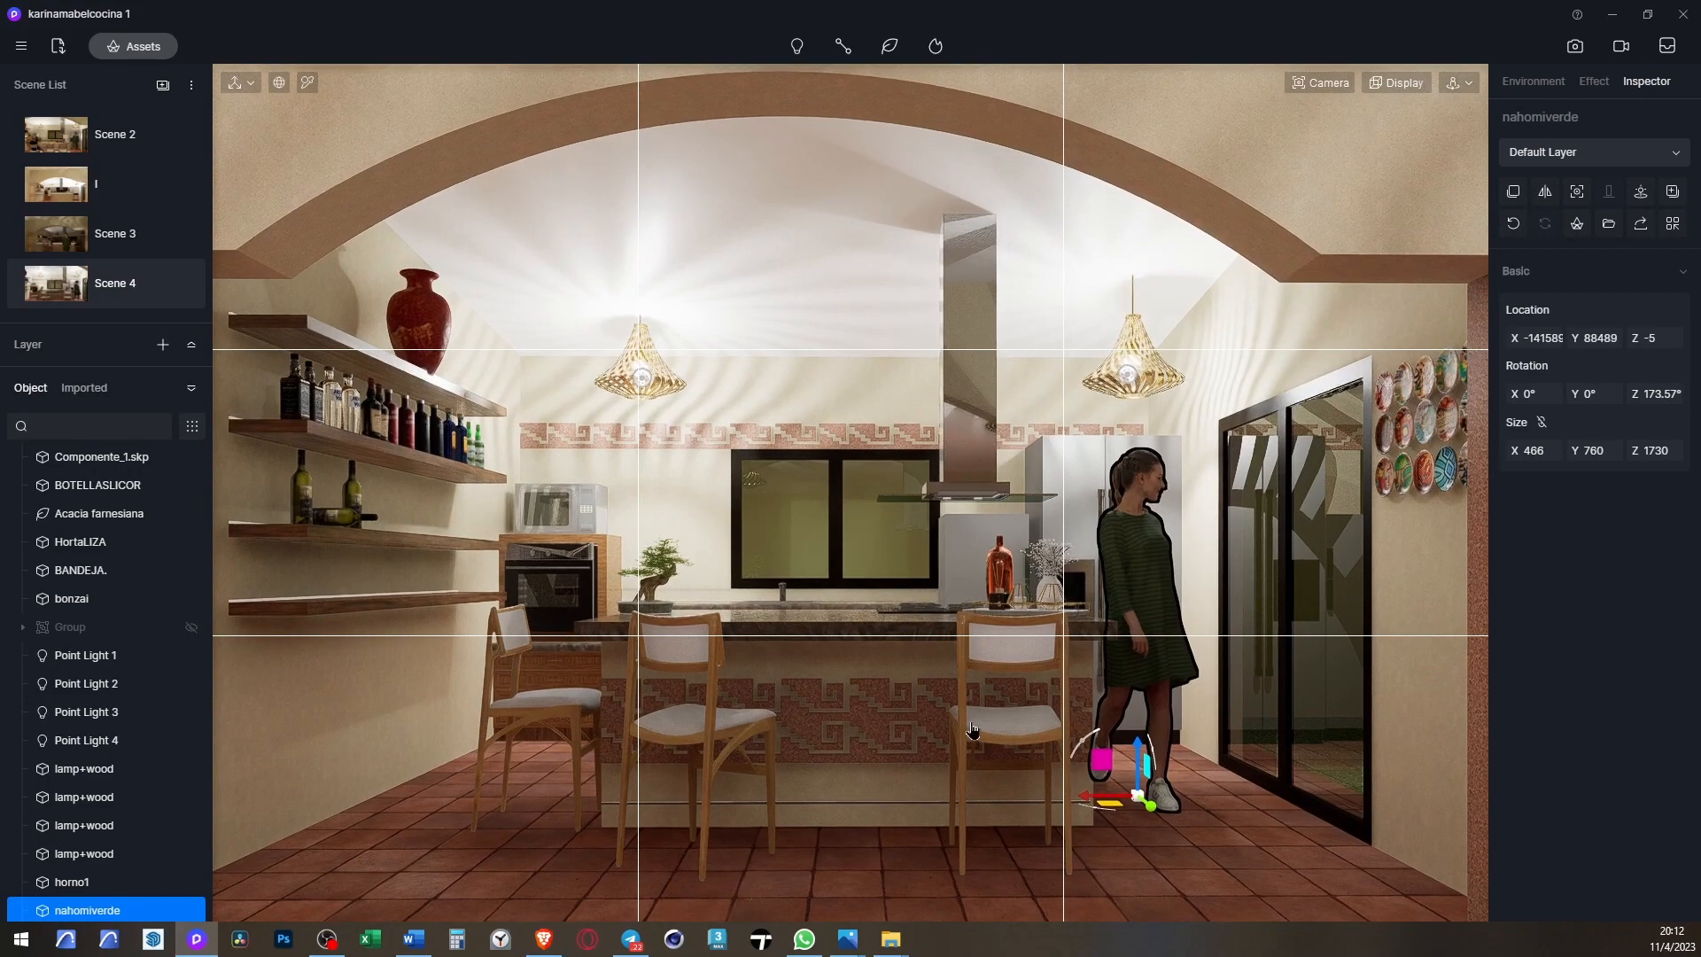
{"action": "middle_click_drag", "start_coordinate": [963, 739], "coordinate": [964, 734]}
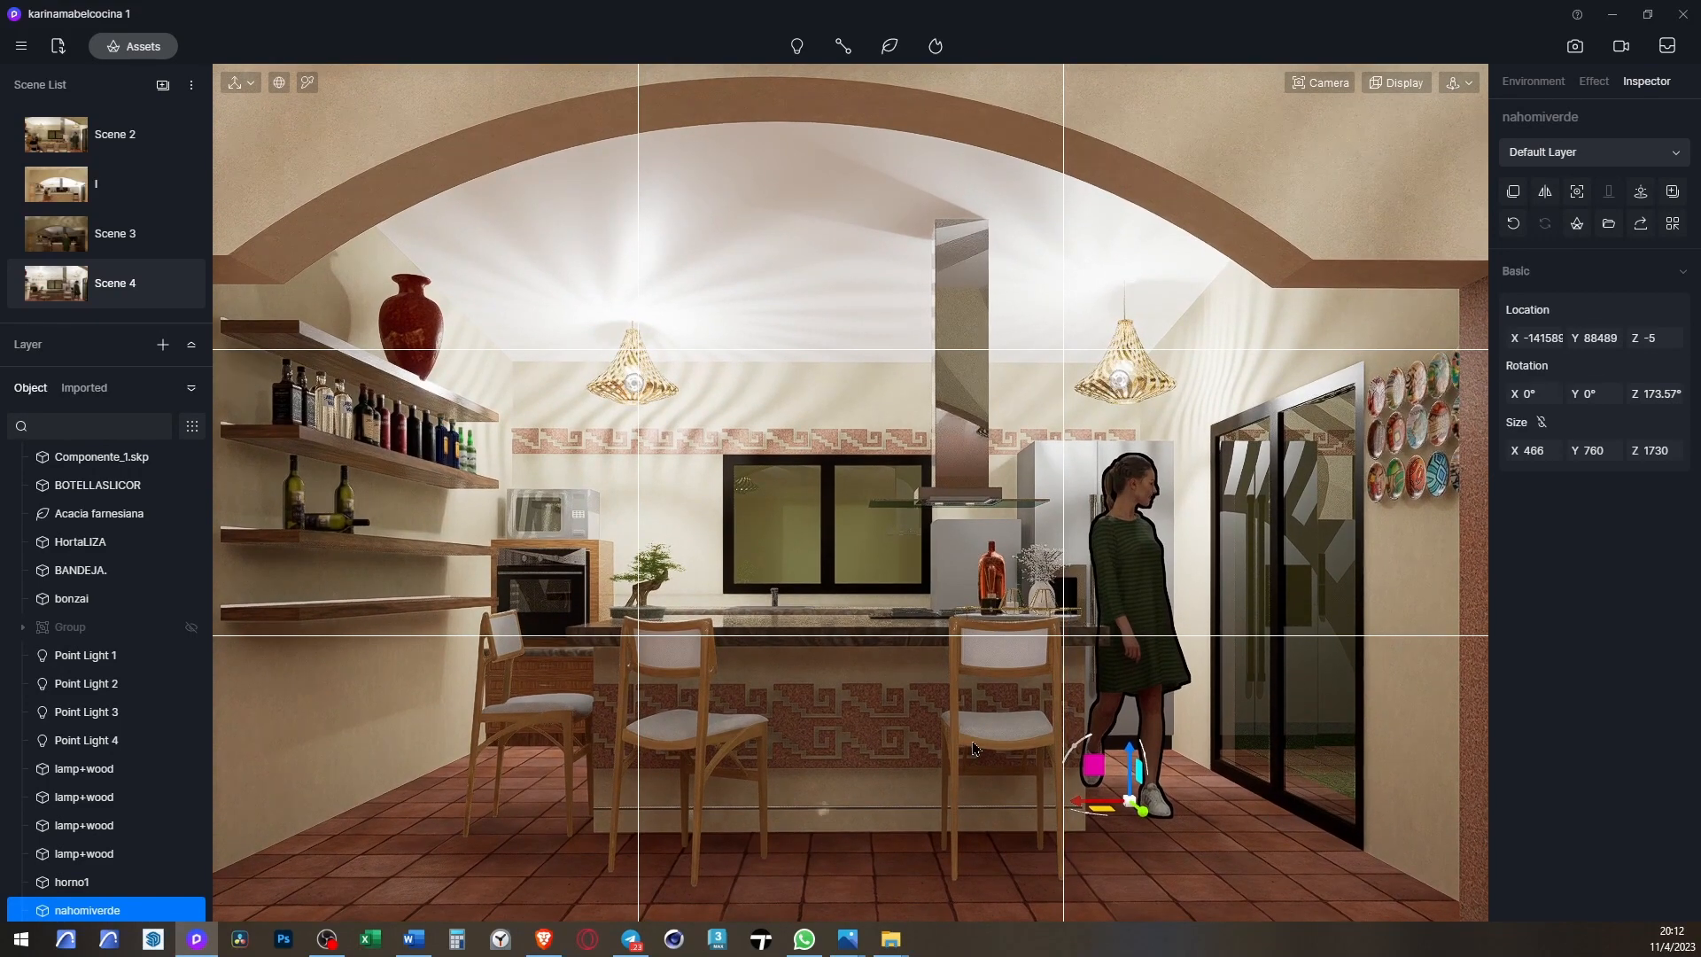
{"action": "scroll", "coordinate": [971, 744], "scroll_direction": "down", "scroll_amount": 1}
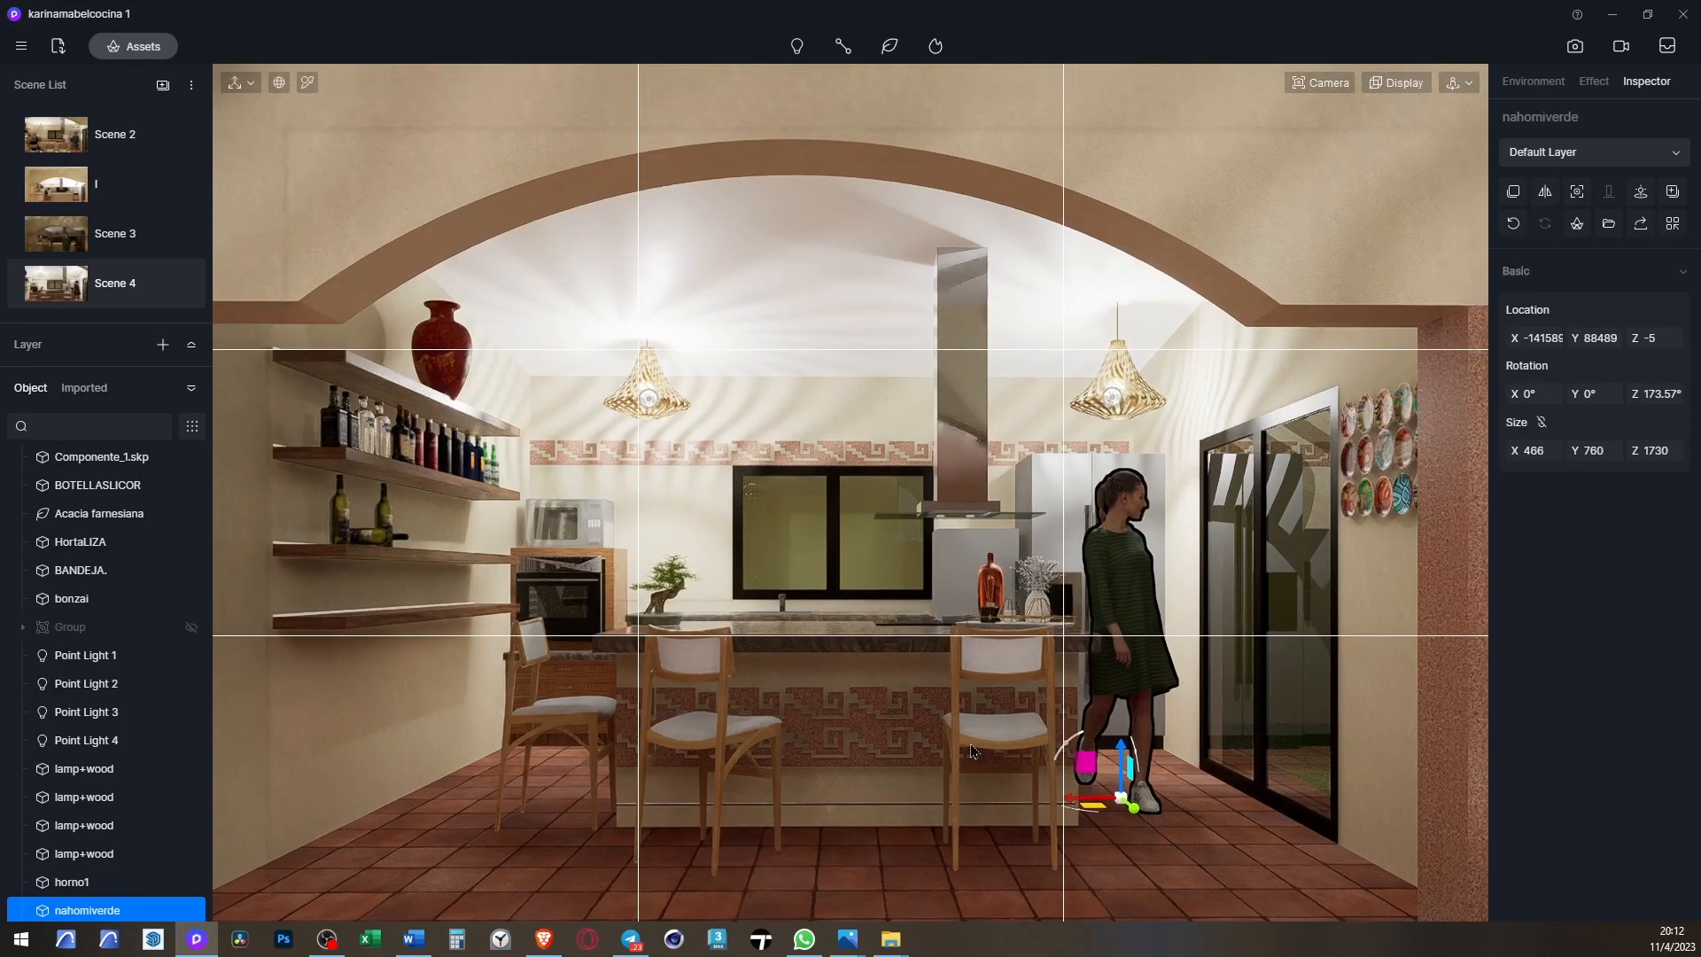
{"action": "middle_click_drag", "start_coordinate": [969, 743], "coordinate": [961, 723]}
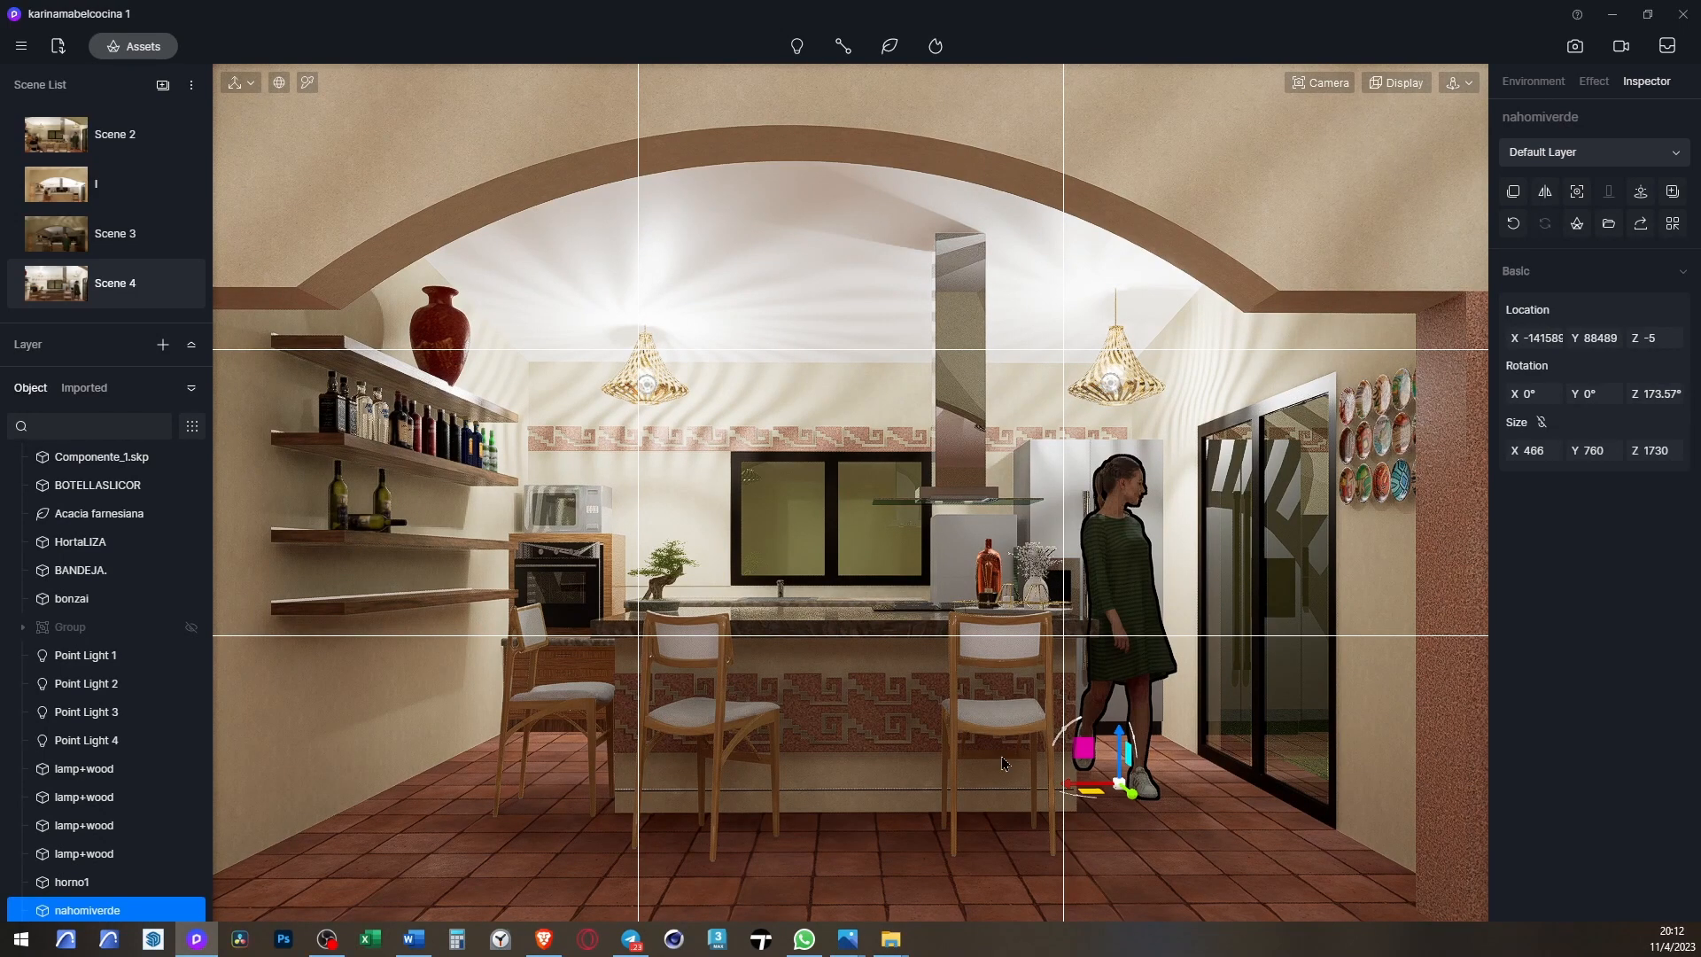
{"action": "middle_click_drag", "start_coordinate": [998, 748], "coordinate": [999, 746]}
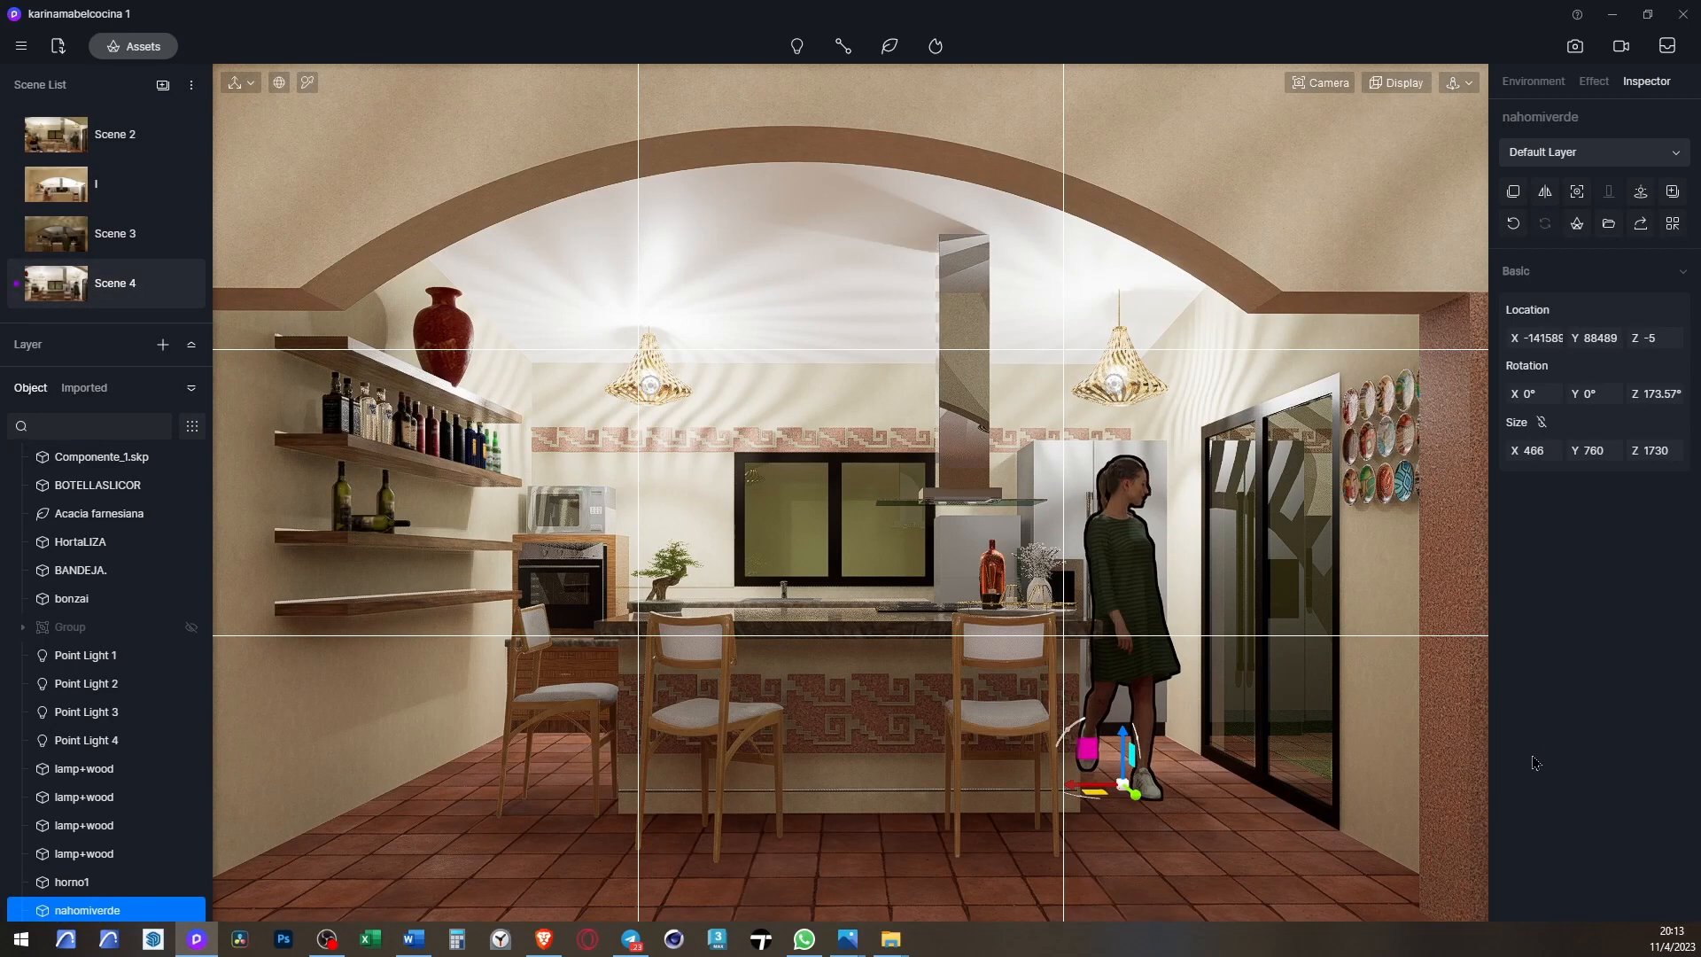
{"action": "key", "text": "Escape"}
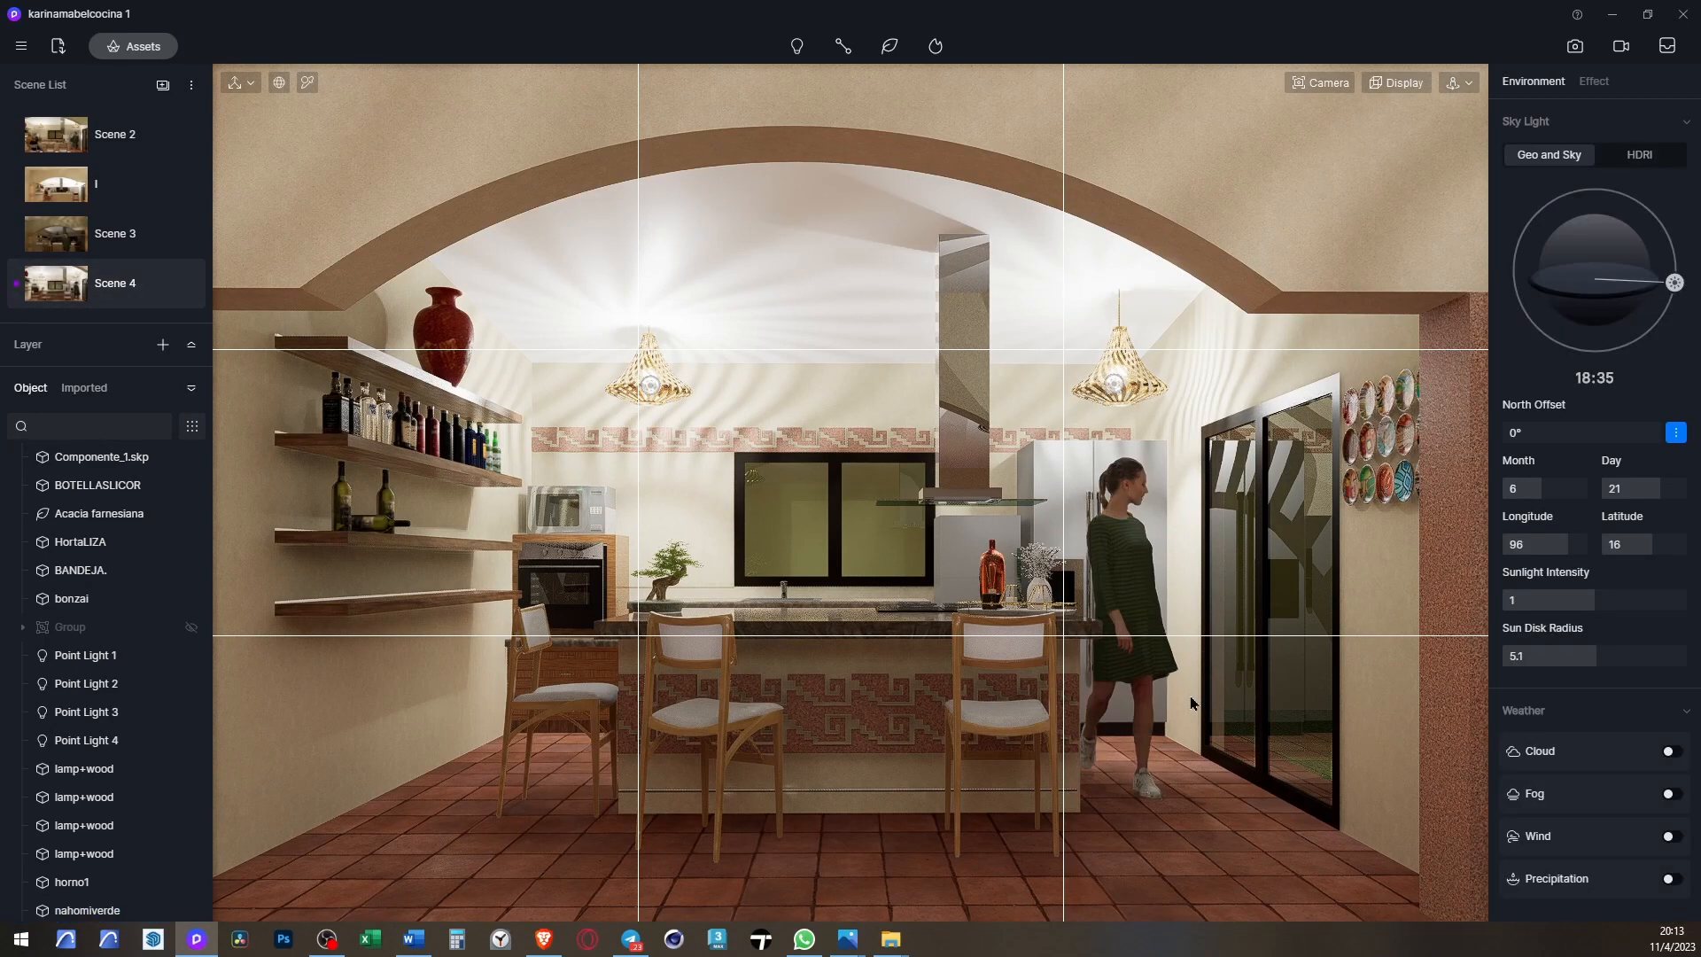
- Straighten the decorative plates flush against the wall beside the glass doors, with rotation X 359.51° and Z 180°
{"action": "left_click", "coordinate": [1131, 546]}
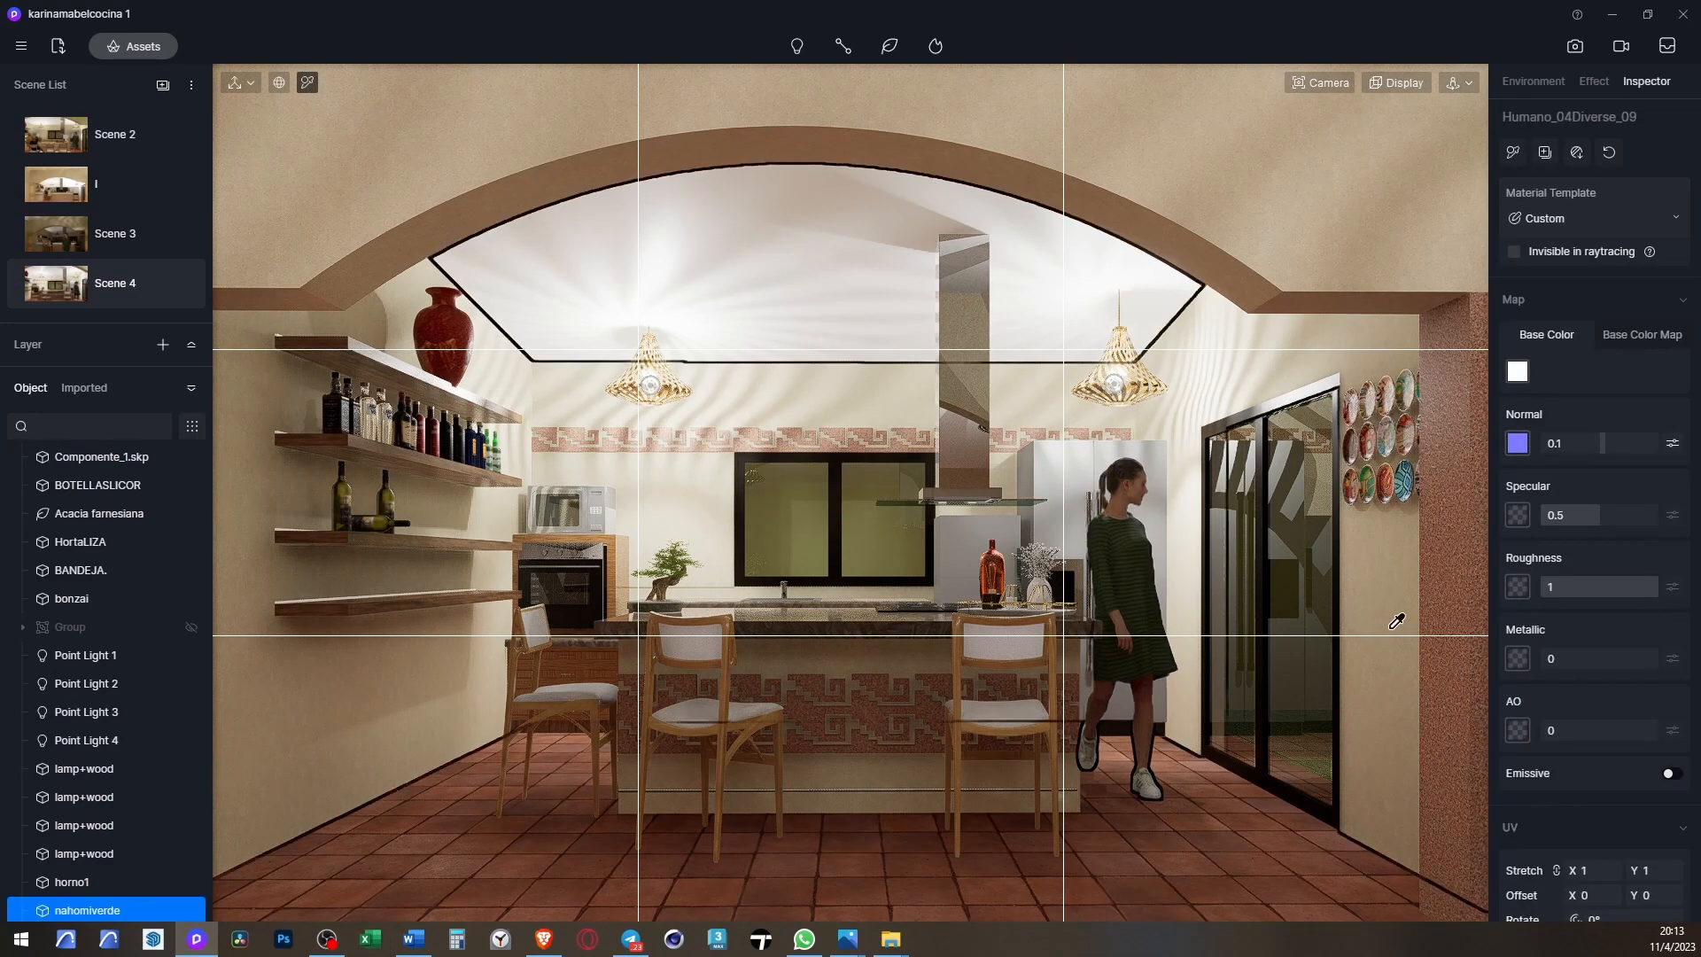
{"action": "scroll", "coordinate": [1415, 510], "scroll_direction": "up", "scroll_amount": 5}
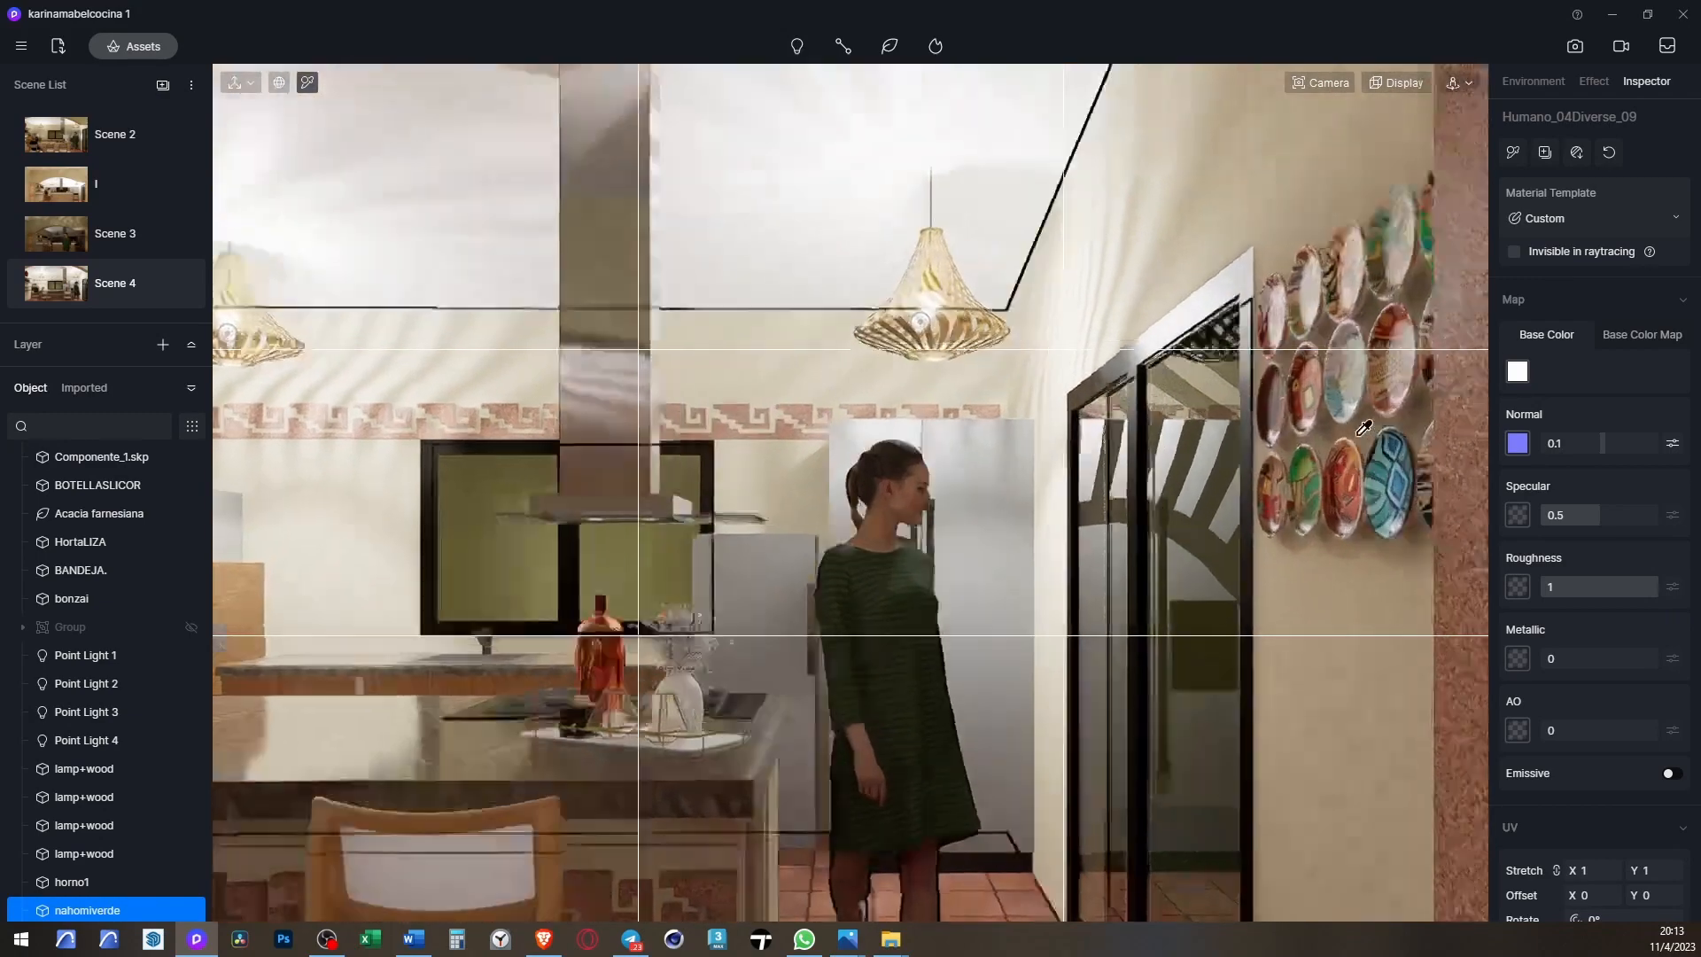
{"action": "scroll", "coordinate": [1365, 428], "scroll_direction": "up", "scroll_amount": 3}
{"action": "middle_click_drag", "start_coordinate": [1365, 428], "coordinate": [1034, 581]}
{"action": "scroll", "coordinate": [1099, 578], "scroll_direction": "up", "scroll_amount": 2}
{"action": "scroll", "coordinate": [877, 536], "scroll_direction": "down", "scroll_amount": 2}
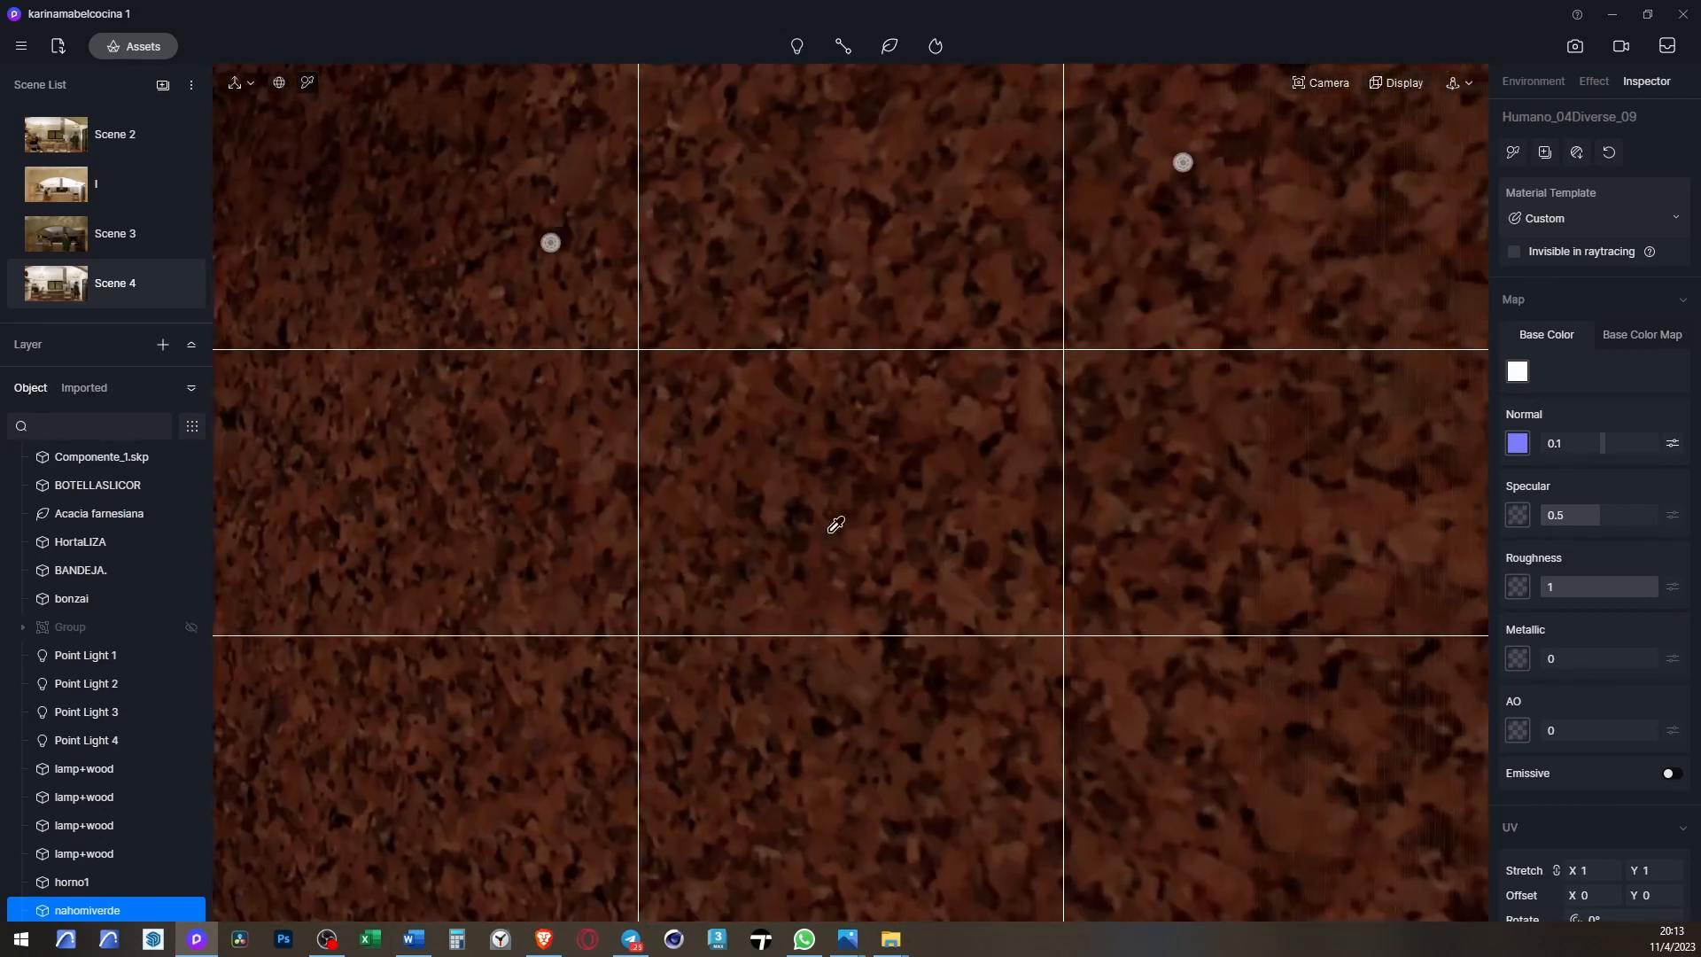
{"action": "middle_click_drag", "start_coordinate": [836, 524], "coordinate": [1113, 501]}
{"action": "scroll", "coordinate": [1102, 514], "scroll_direction": "up", "scroll_amount": 3}
{"action": "scroll", "coordinate": [1091, 524], "scroll_direction": "down", "scroll_amount": 3}
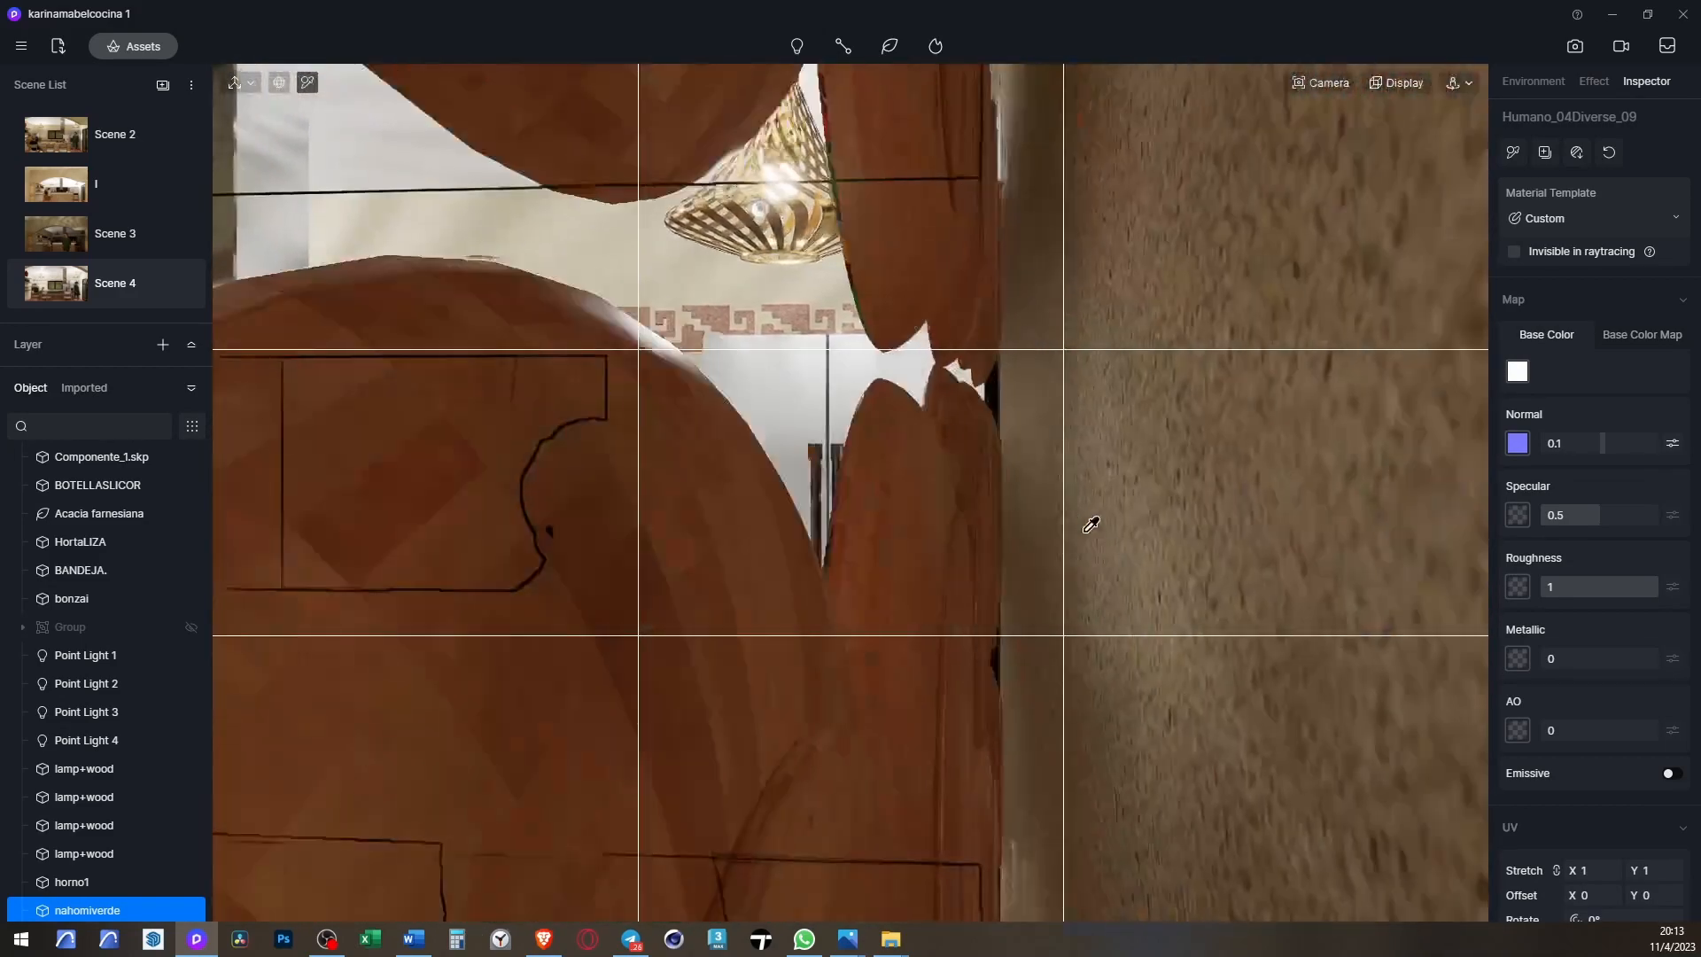
{"action": "scroll", "coordinate": [1092, 532], "scroll_direction": "down", "scroll_amount": 2}
{"action": "scroll", "coordinate": [1093, 539], "scroll_direction": "up", "scroll_amount": 2}
{"action": "scroll", "coordinate": [1068, 572], "scroll_direction": "down", "scroll_amount": 1}
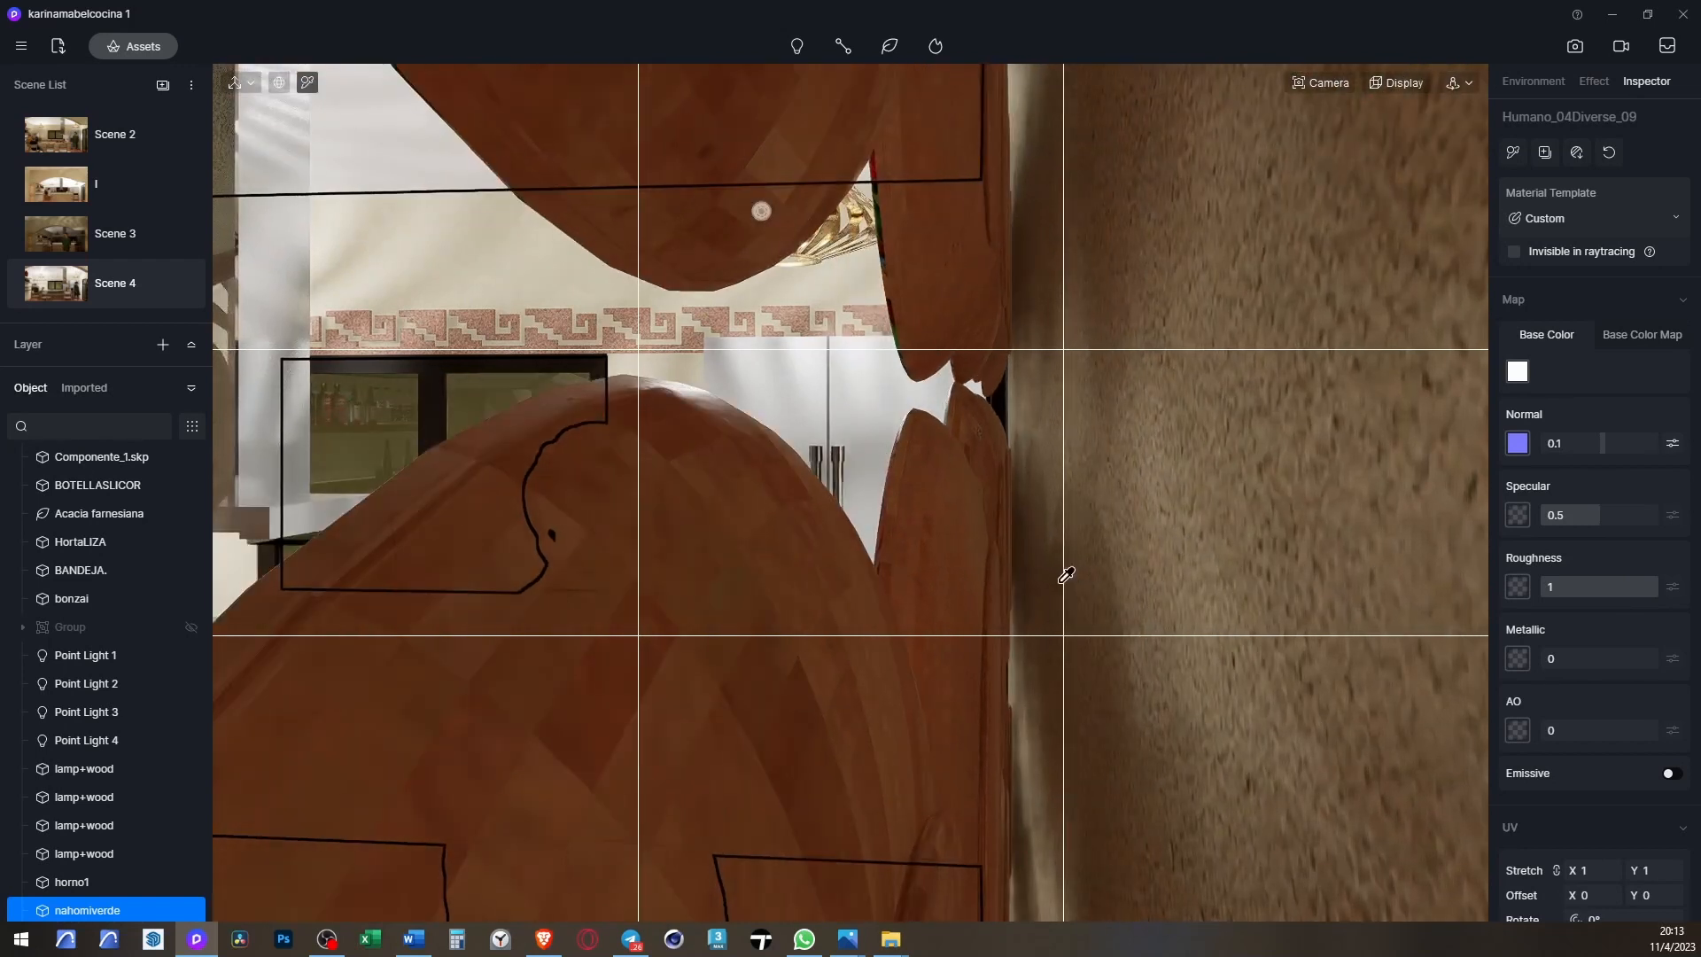
{"action": "left_click", "coordinate": [971, 569]}
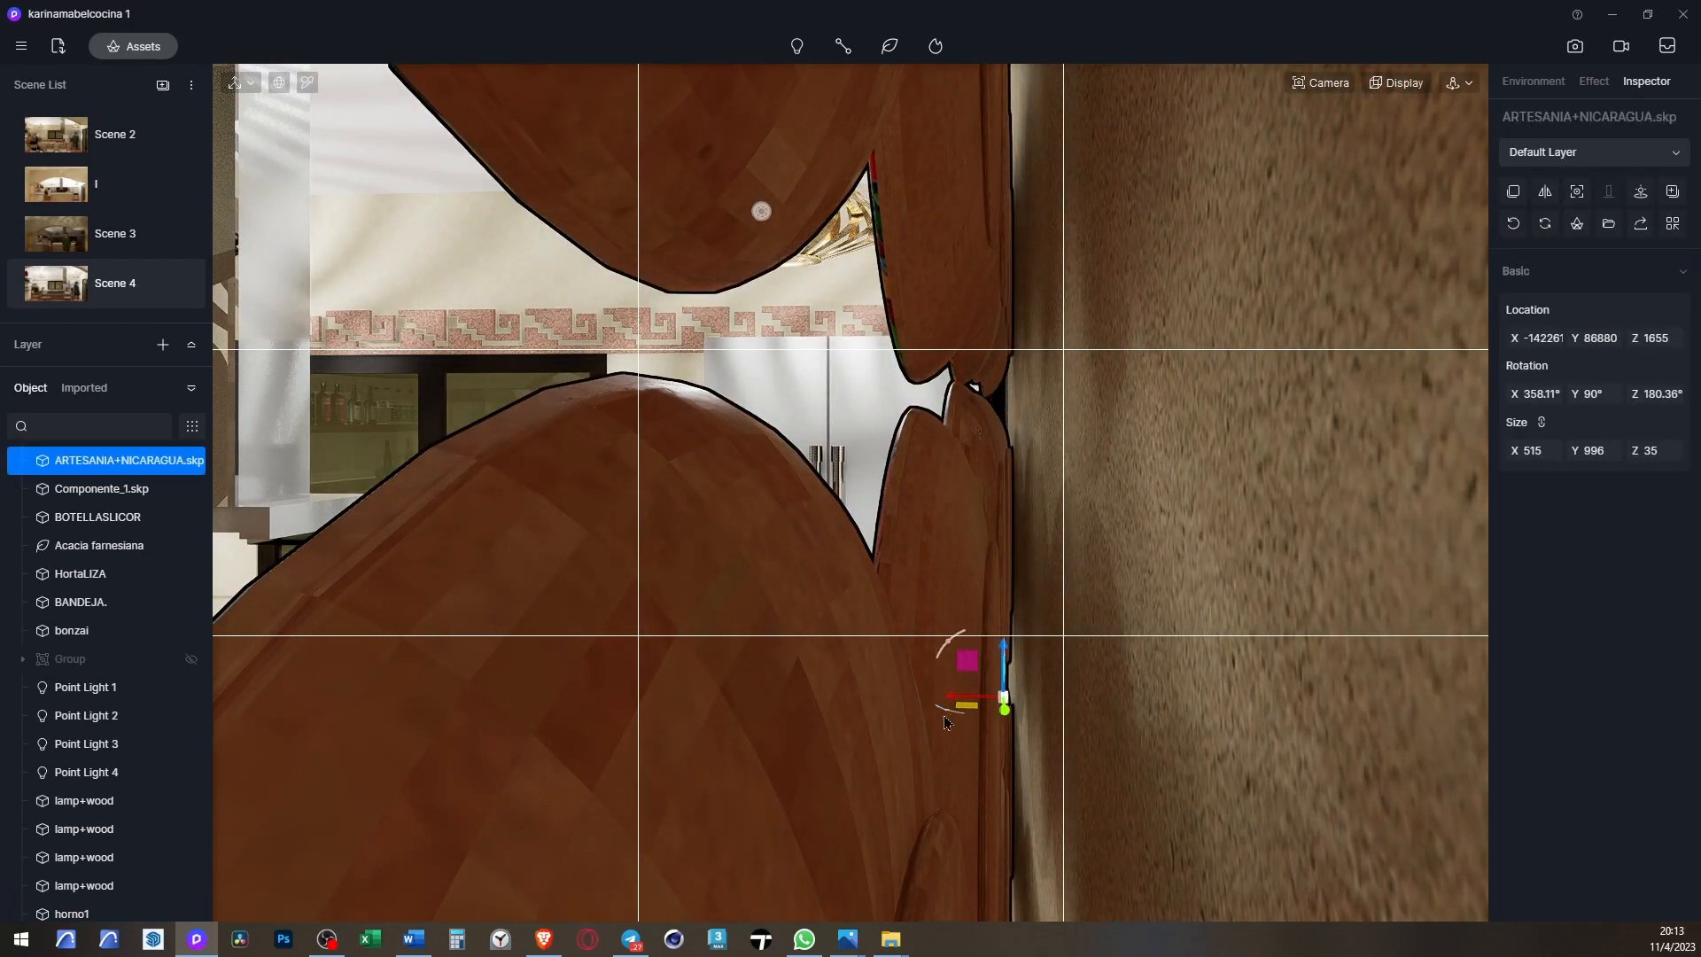
{"action": "left_click_drag", "start_coordinate": [945, 723], "coordinate": [980, 706]}
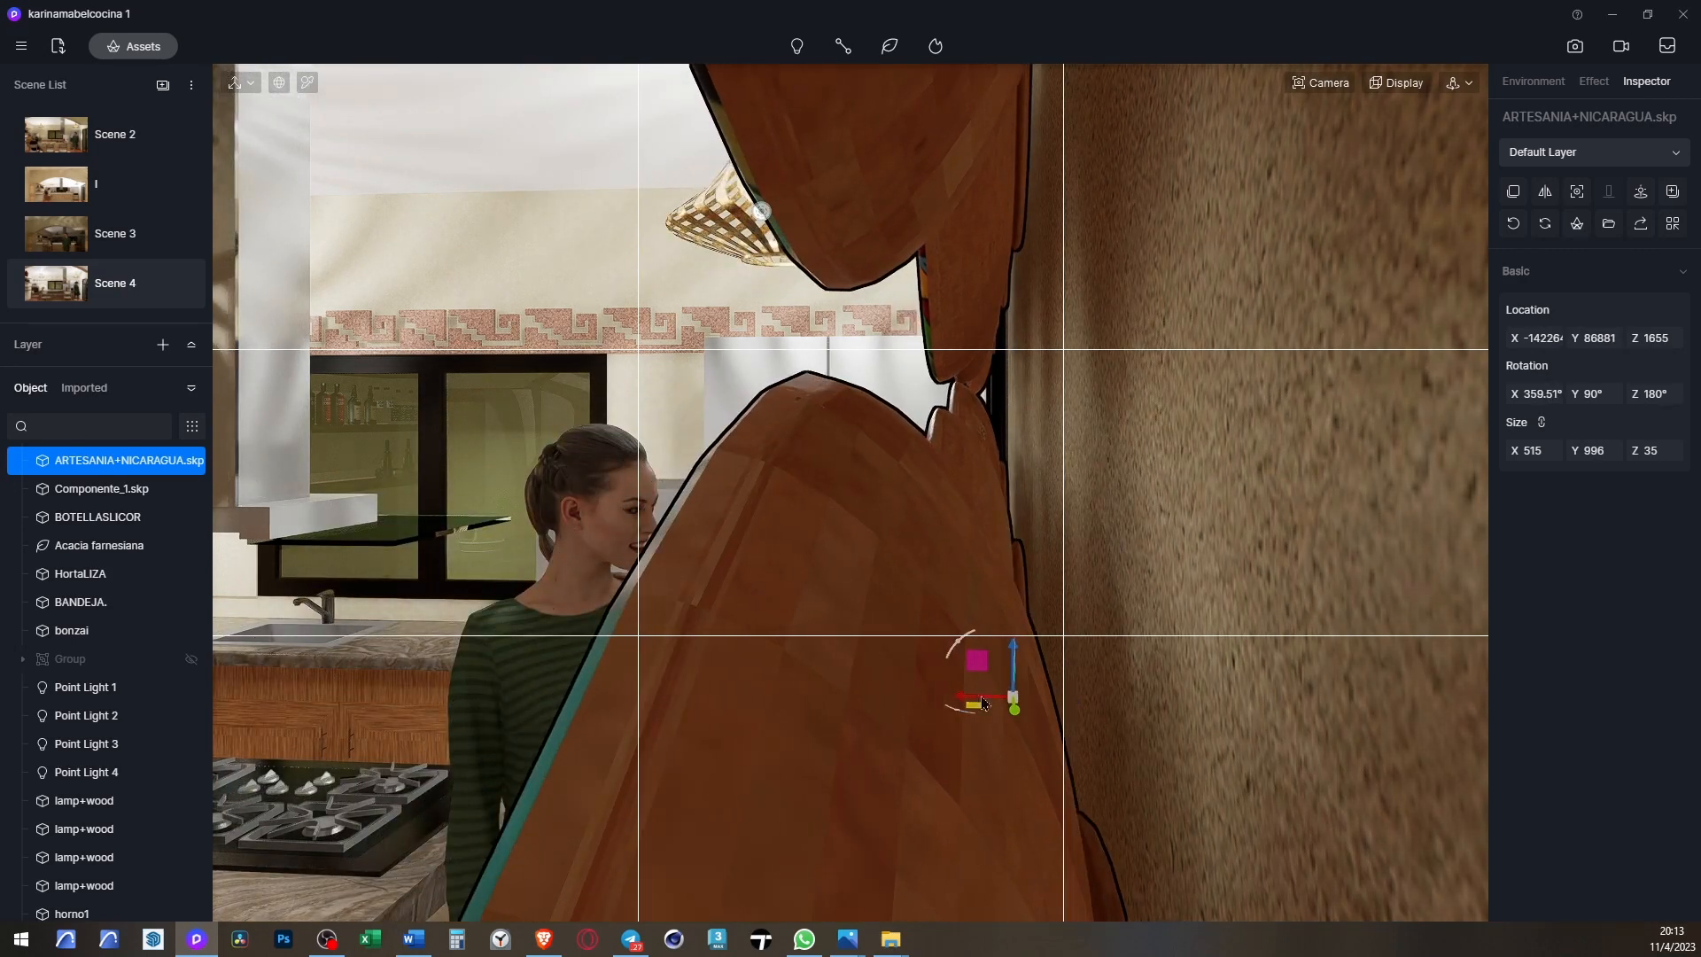
- Move the decorative plates slightly along X to sit against the wall, restore the Scene 4 view and deselect them
{"action": "mouse_move", "coordinate": [809, 520]}
{"action": "right_mouse_down"}
{"action": "mouse_move", "coordinate": [1500, 646]}
{"action": "mouse_move", "coordinate": [1504, 544]}
{"action": "mouse_move", "coordinate": [1358, 581]}
{"action": "mouse_move", "coordinate": [1384, 624]}
{"action": "mouse_move", "coordinate": [1267, 435]}
{"action": "mouse_move", "coordinate": [1227, 417]}
{"action": "mouse_move", "coordinate": [819, 546]}
{"action": "right_mouse_up"}
{"action": "key", "text": "a"}
{"action": "key", "text": "s"}
{"action": "key", "text": "w"}
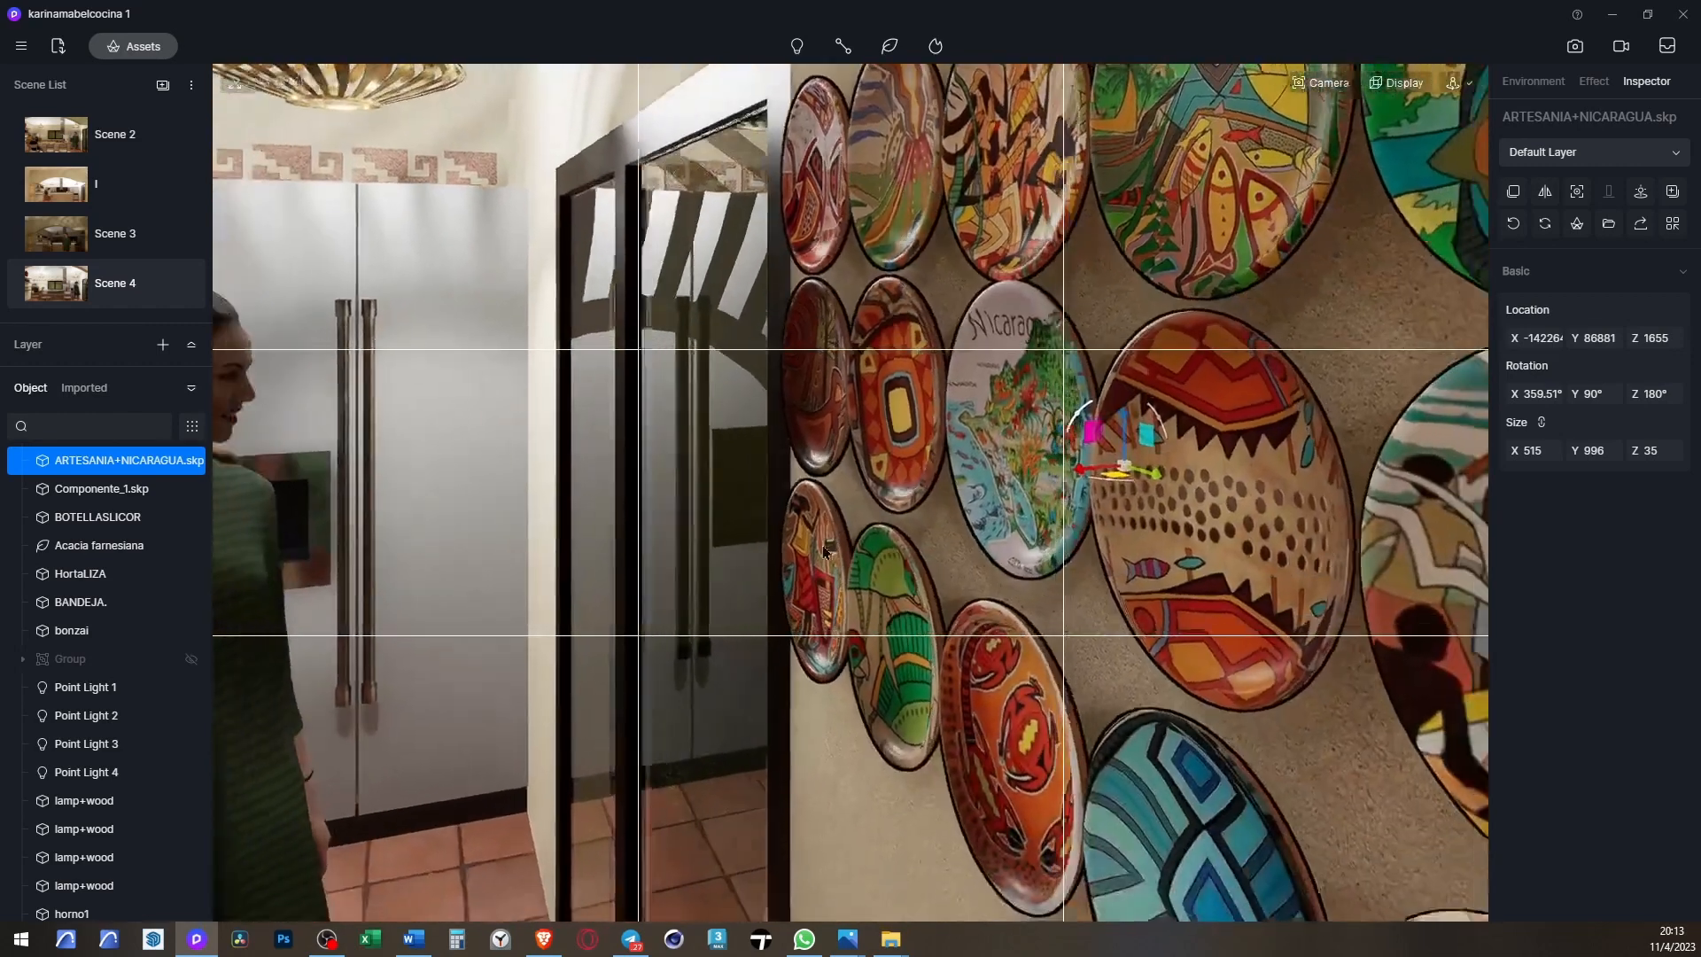
{"action": "left_click_drag", "start_coordinate": [1071, 480], "coordinate": [1102, 471]}
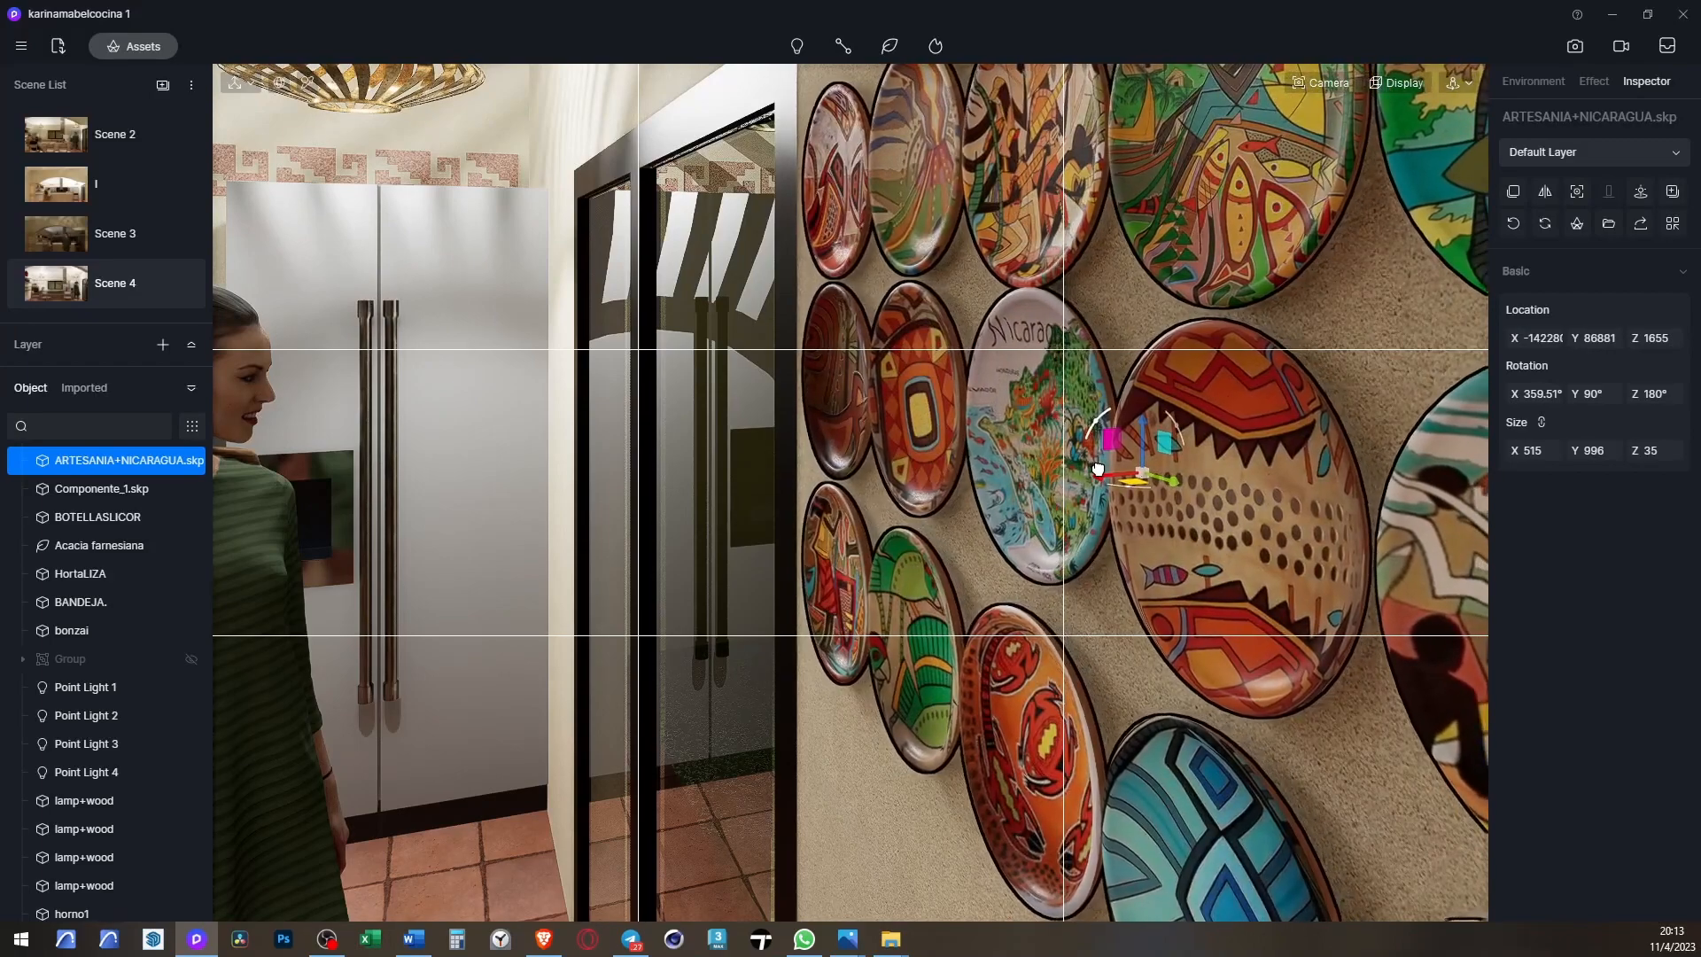
{"action": "left_click", "coordinate": [131, 279]}
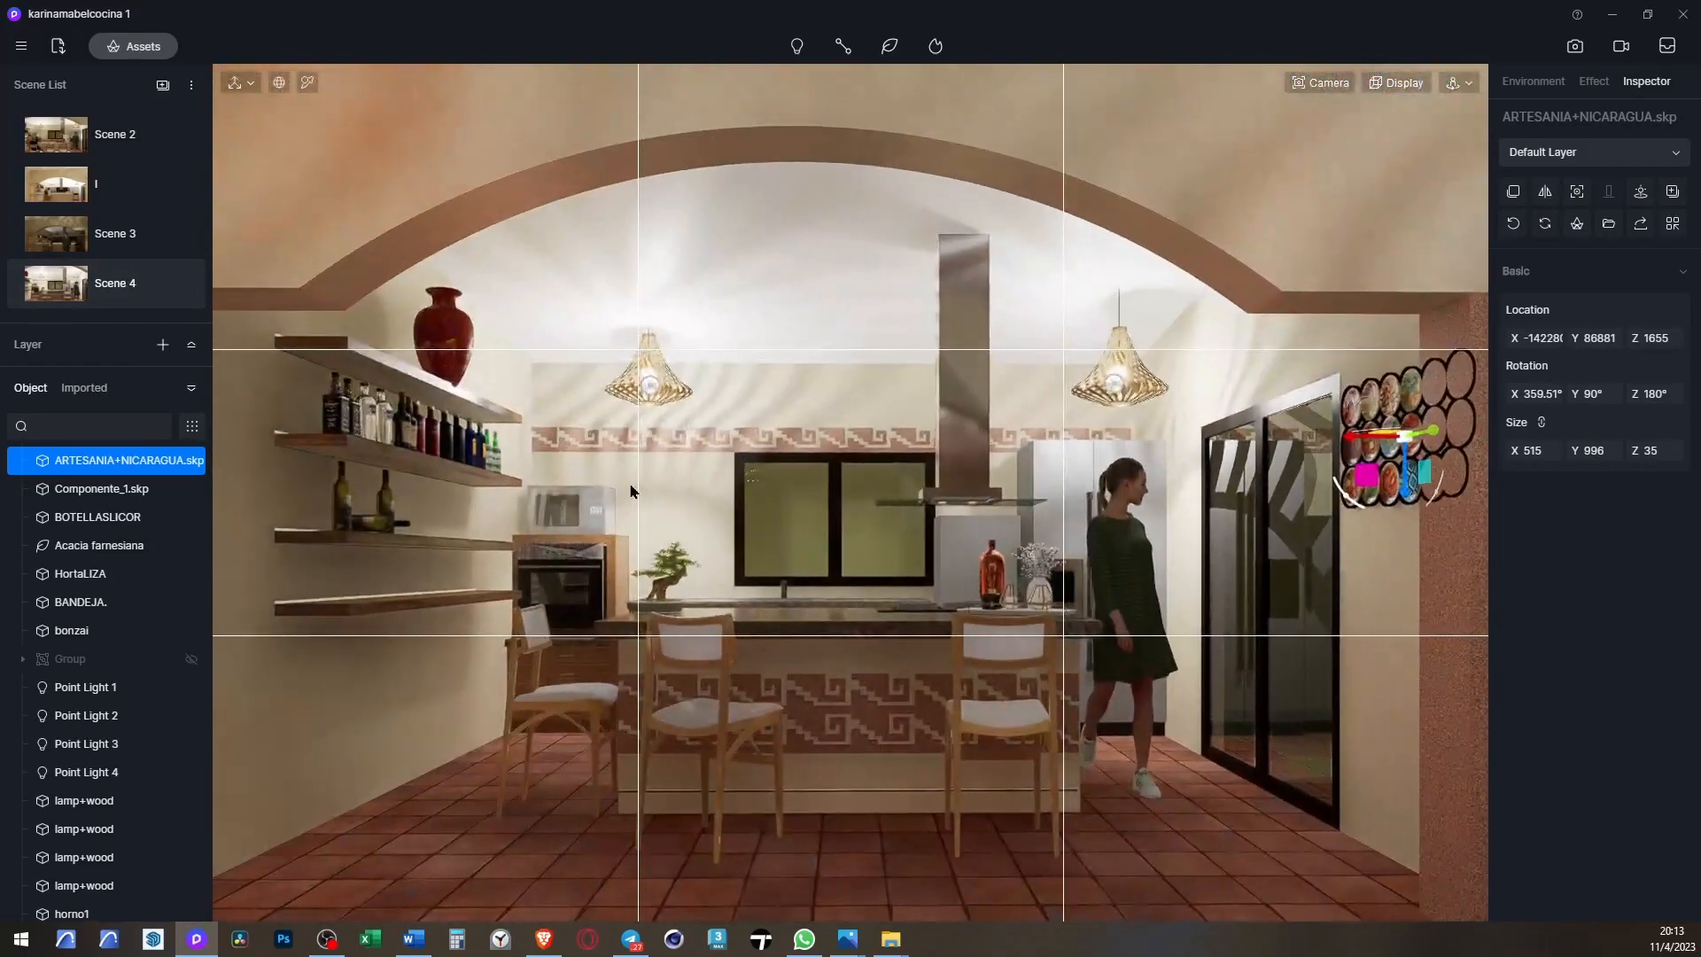
{"action": "key", "text": "Escape"}
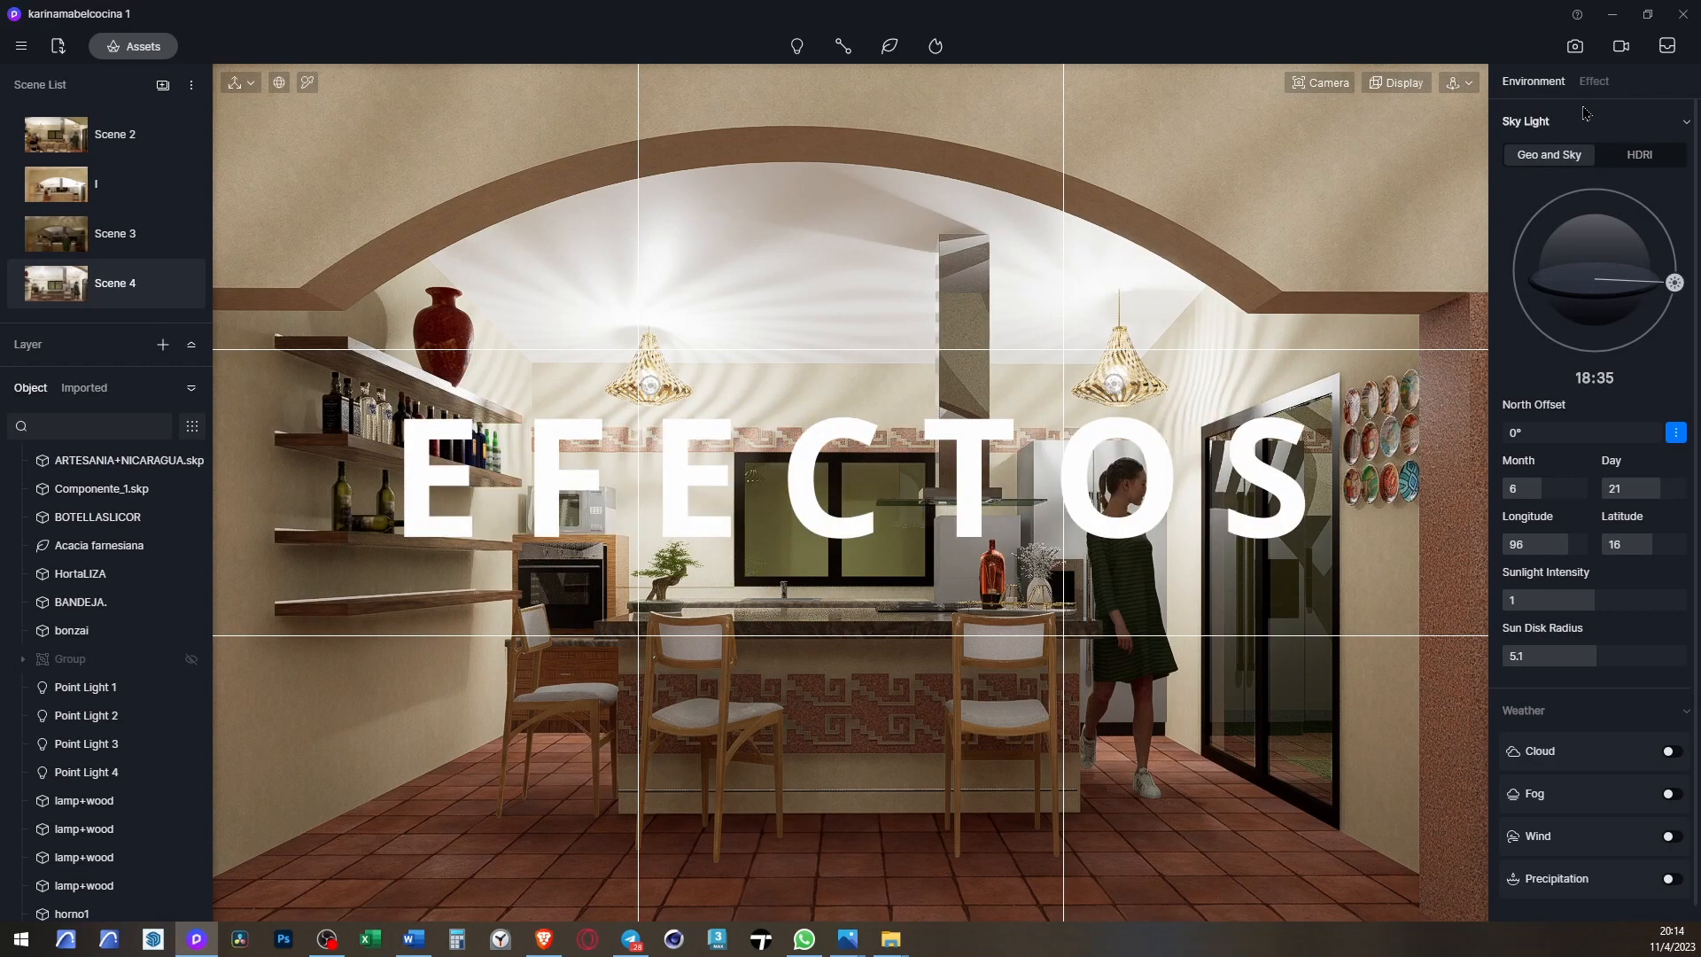
- Try post-processing exposure -0.05 and contrast 0.05 on the kitchen view, and reload the saved Scene 4
{"action": "left_click", "coordinate": [1594, 81]}
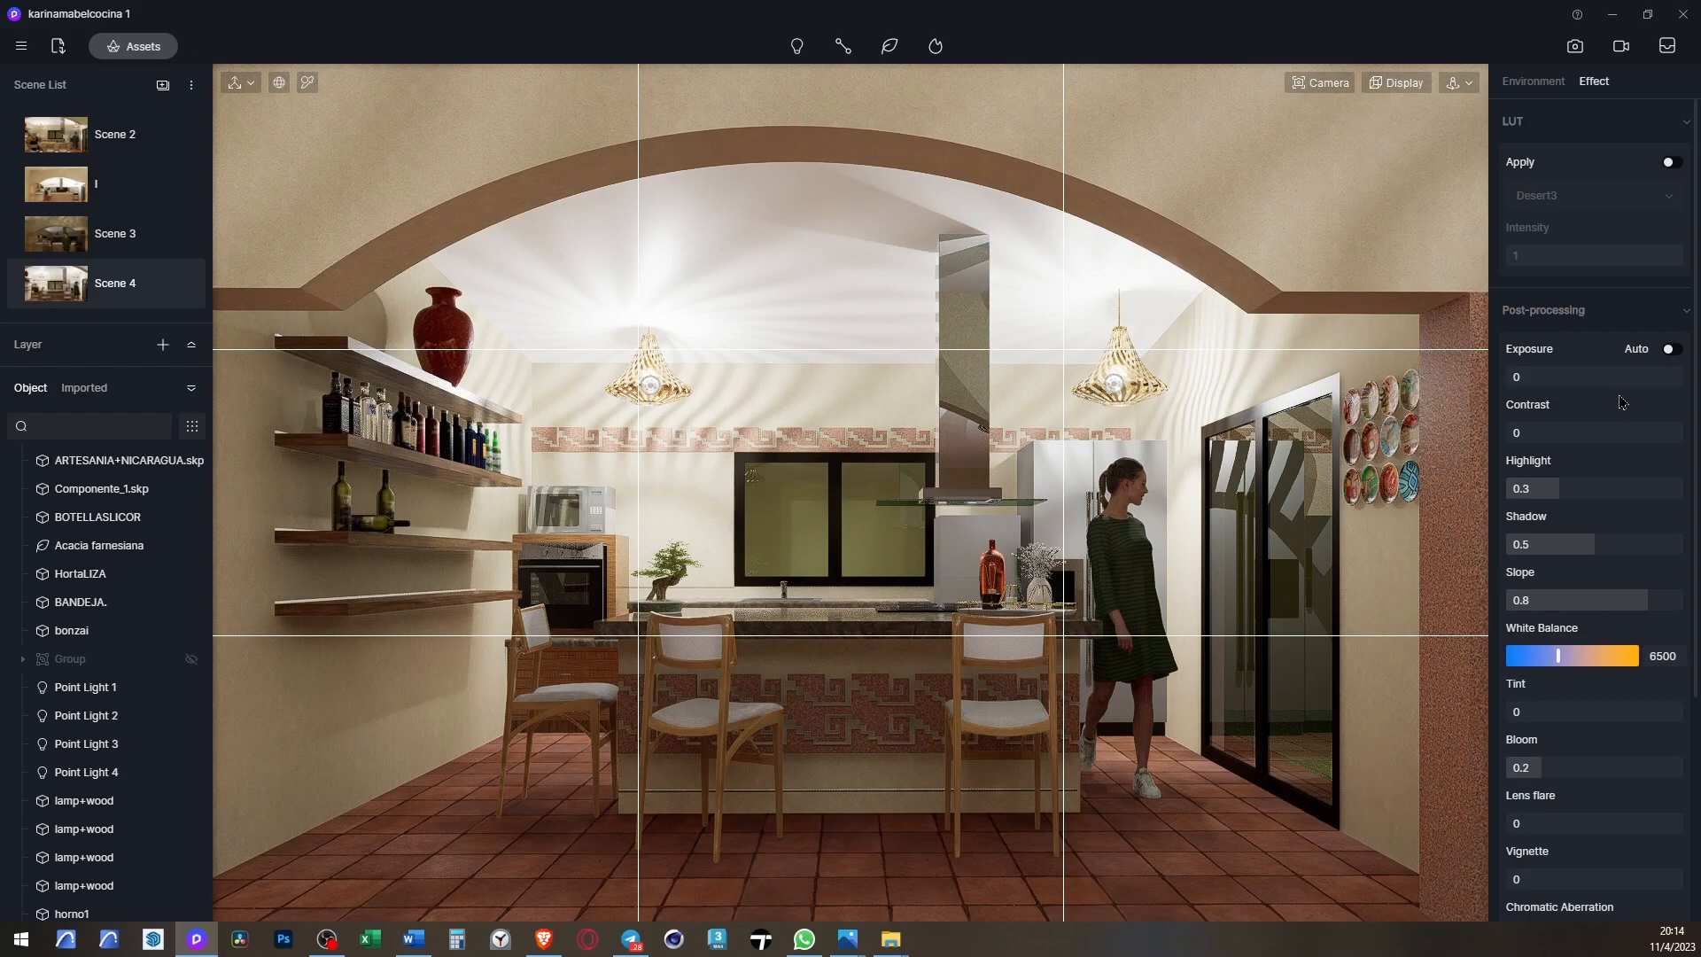
{"action": "mouse_move", "coordinate": [1595, 381]}
{"action": "left_mouse_down"}
{"action": "mouse_move", "coordinate": [1568, 379]}
{"action": "mouse_move", "coordinate": [1593, 392]}
{"action": "left_mouse_up"}
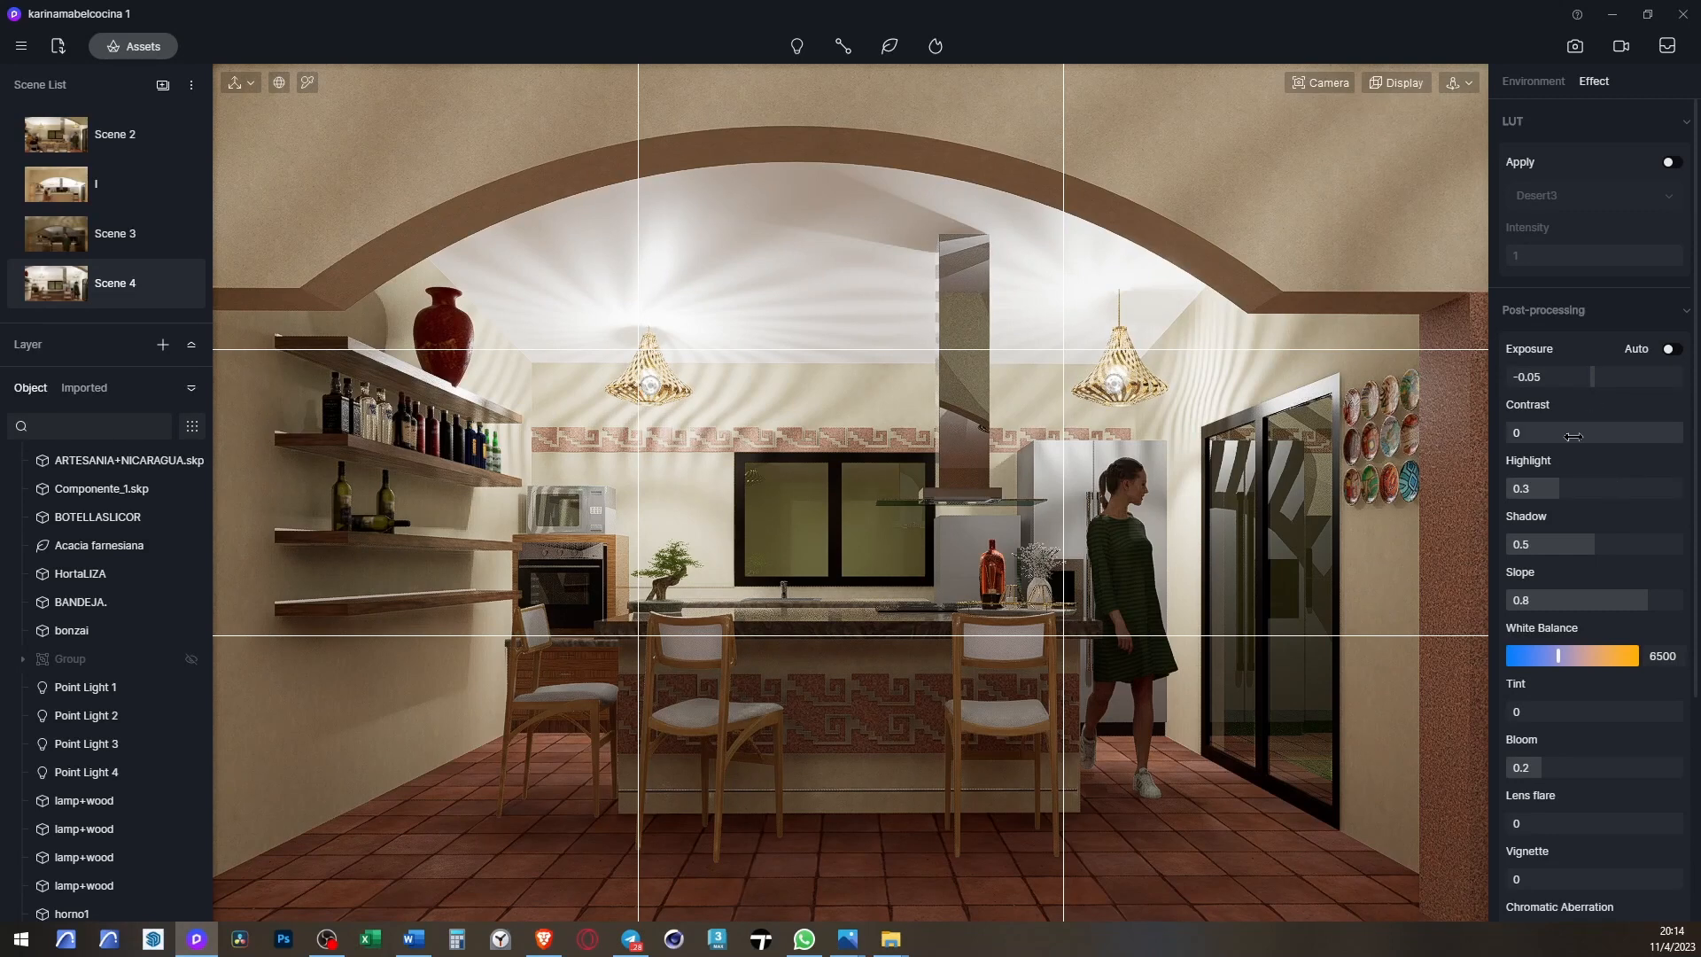
{"action": "left_click_drag", "start_coordinate": [1600, 432], "coordinate": [1596, 434]}
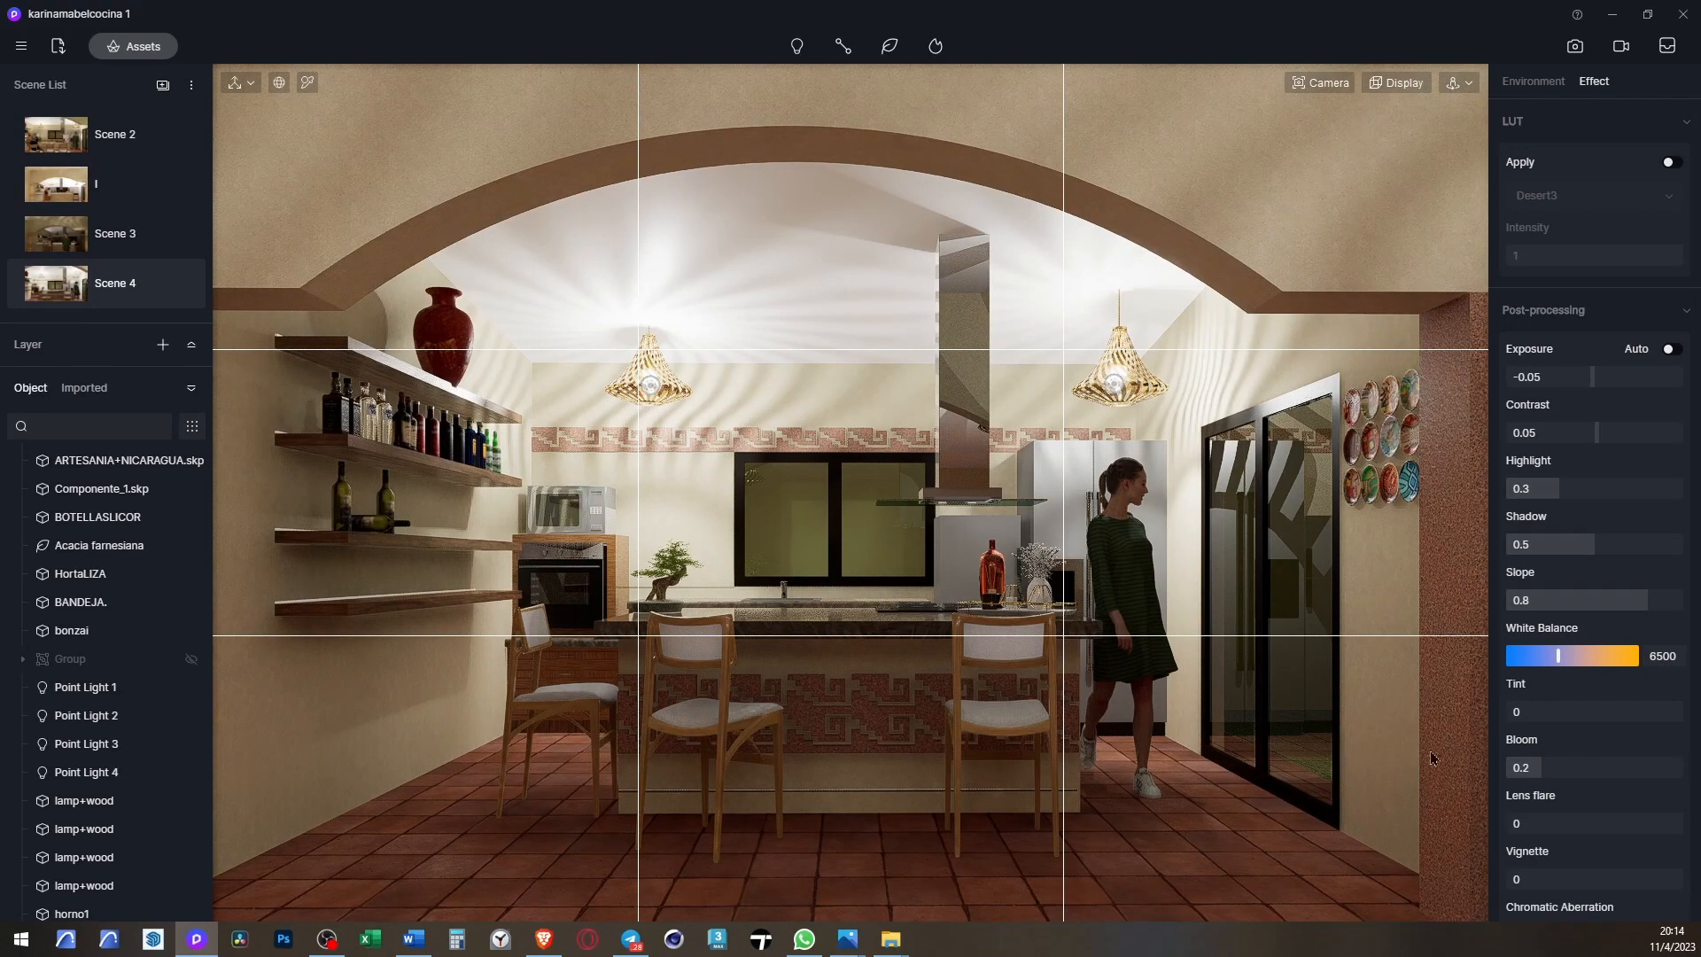
{"action": "scroll", "coordinate": [1604, 674], "scroll_direction": "down", "scroll_amount": 1}
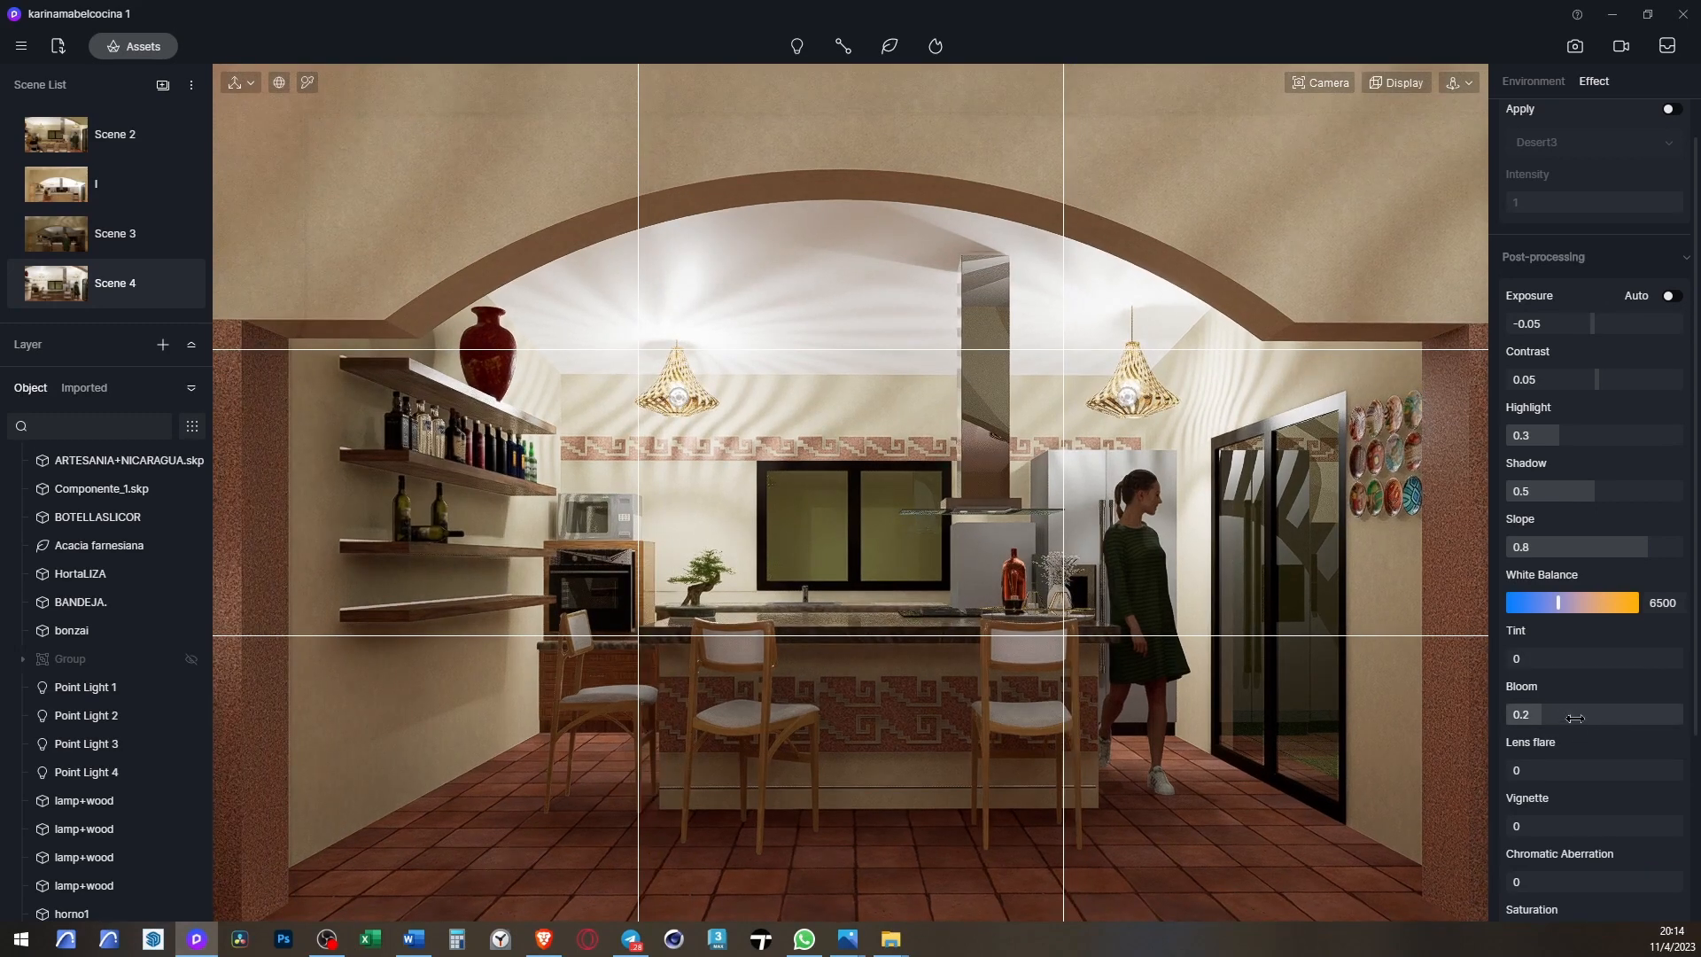
{"action": "left_click", "coordinate": [148, 294]}
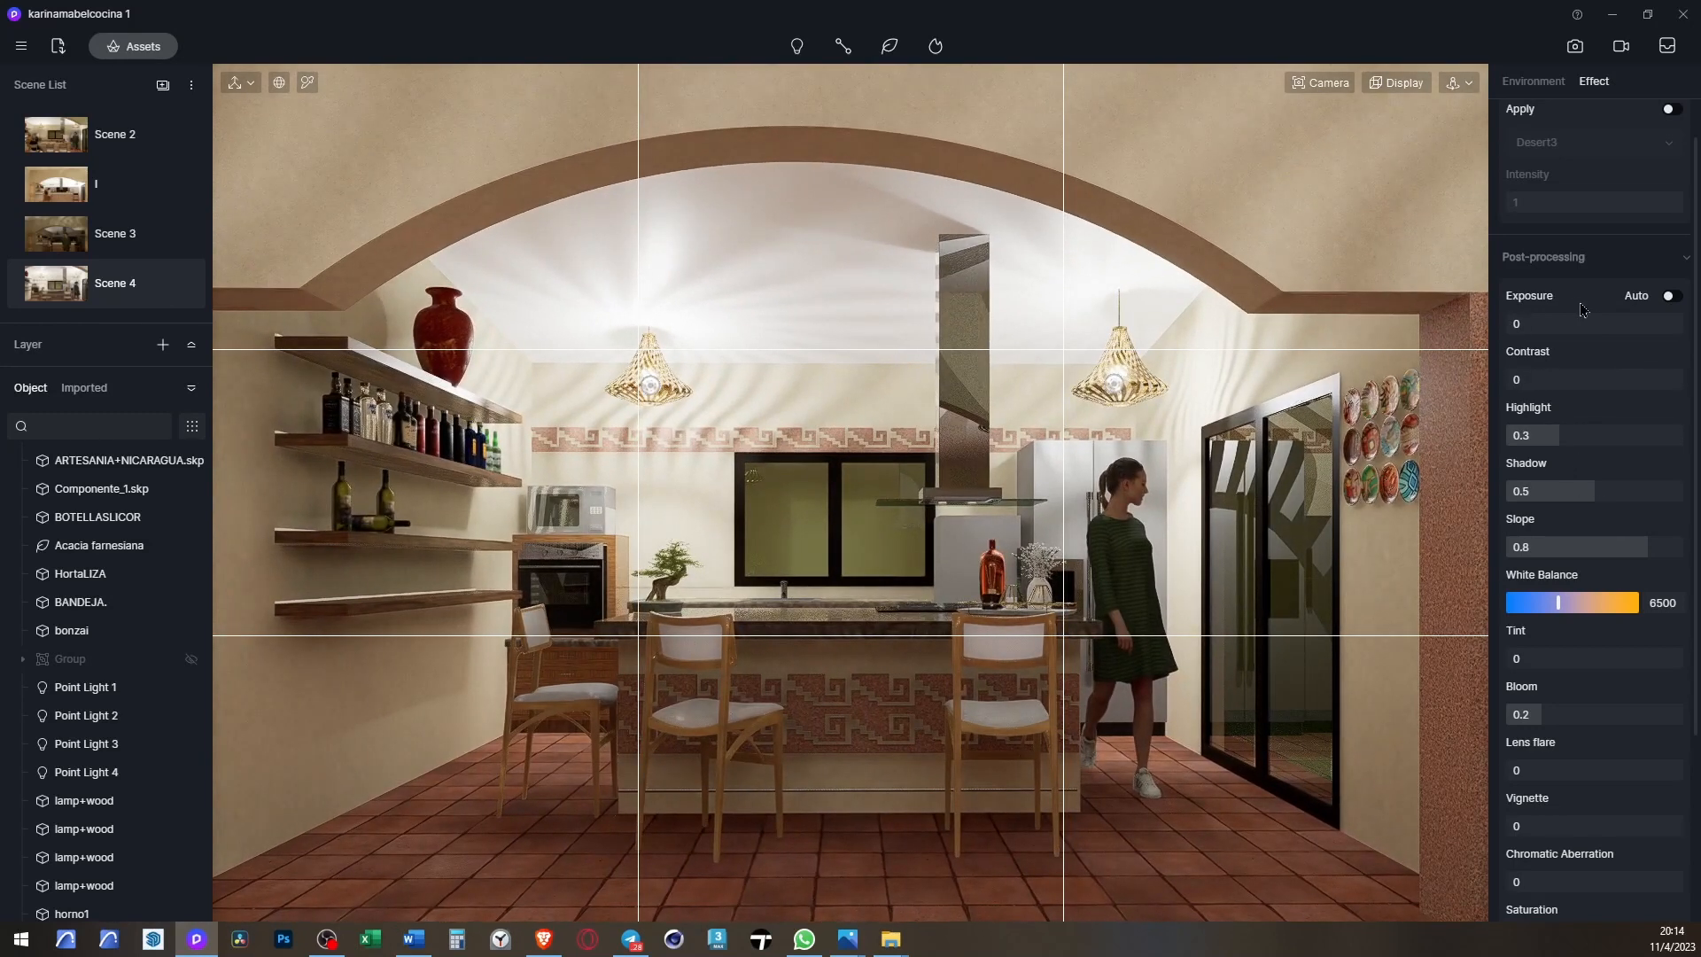
- Set post-processing exposure to -0.05, contrast to 0.1 and saturation to -0.05, and update Scene 4 with them
{"action": "left_click_drag", "start_coordinate": [1596, 326], "coordinate": [1591, 326]}
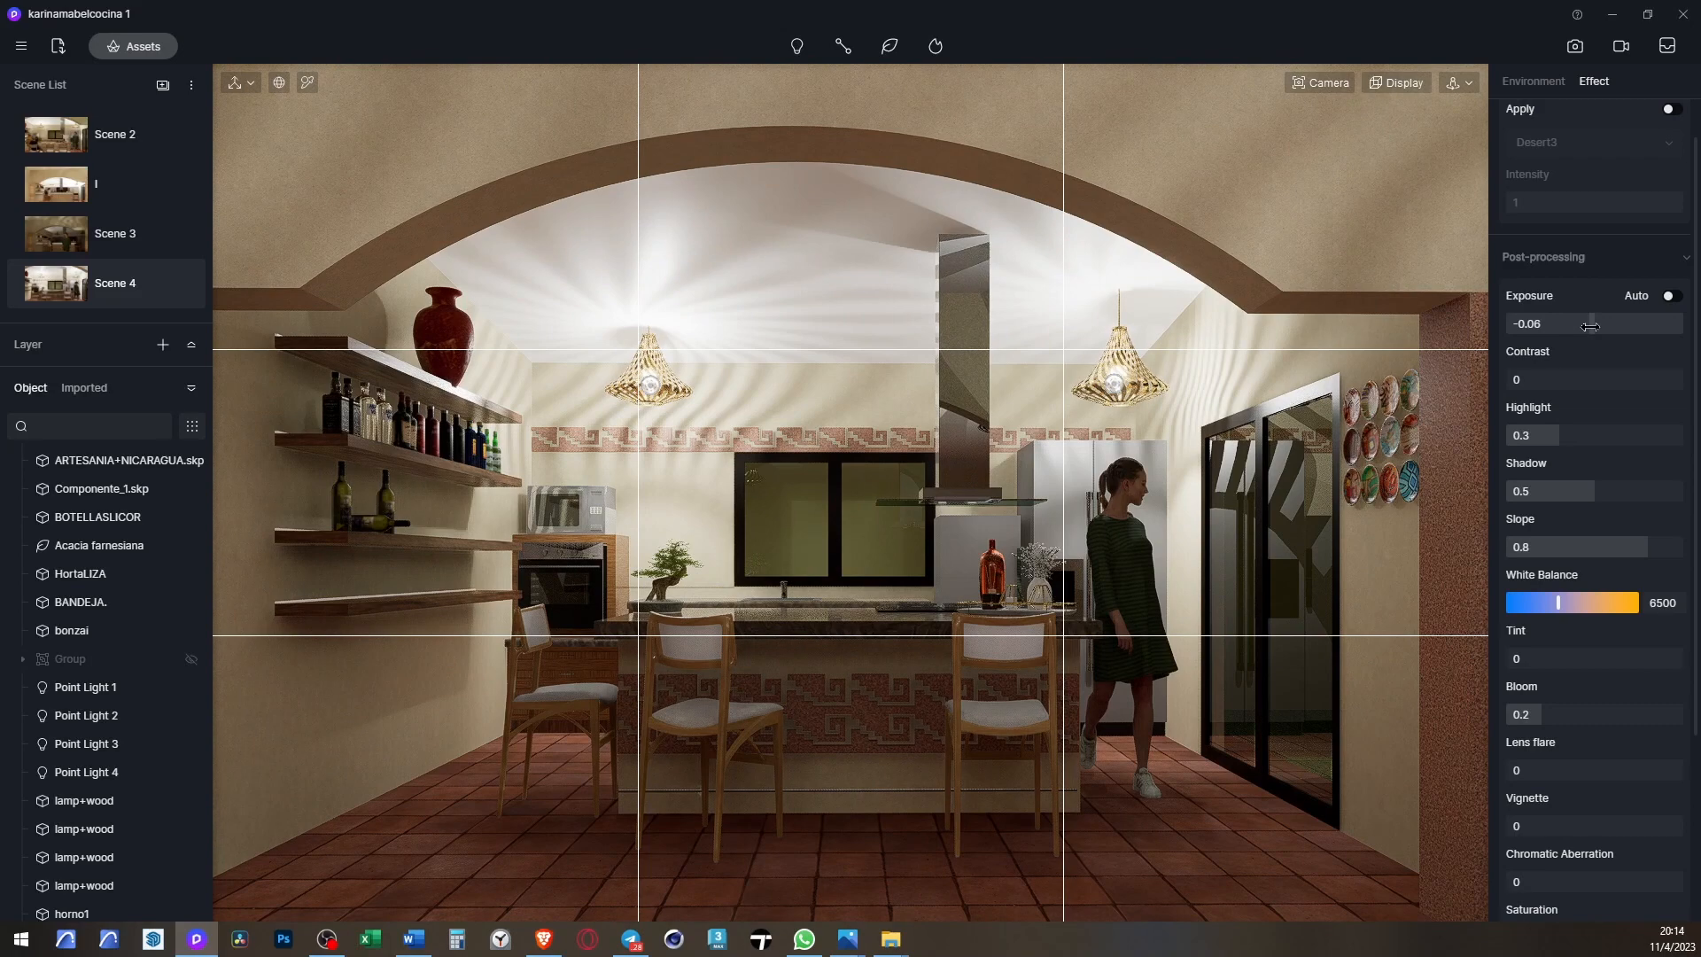
{"action": "left_click_drag", "start_coordinate": [1593, 326], "coordinate": [1613, 384]}
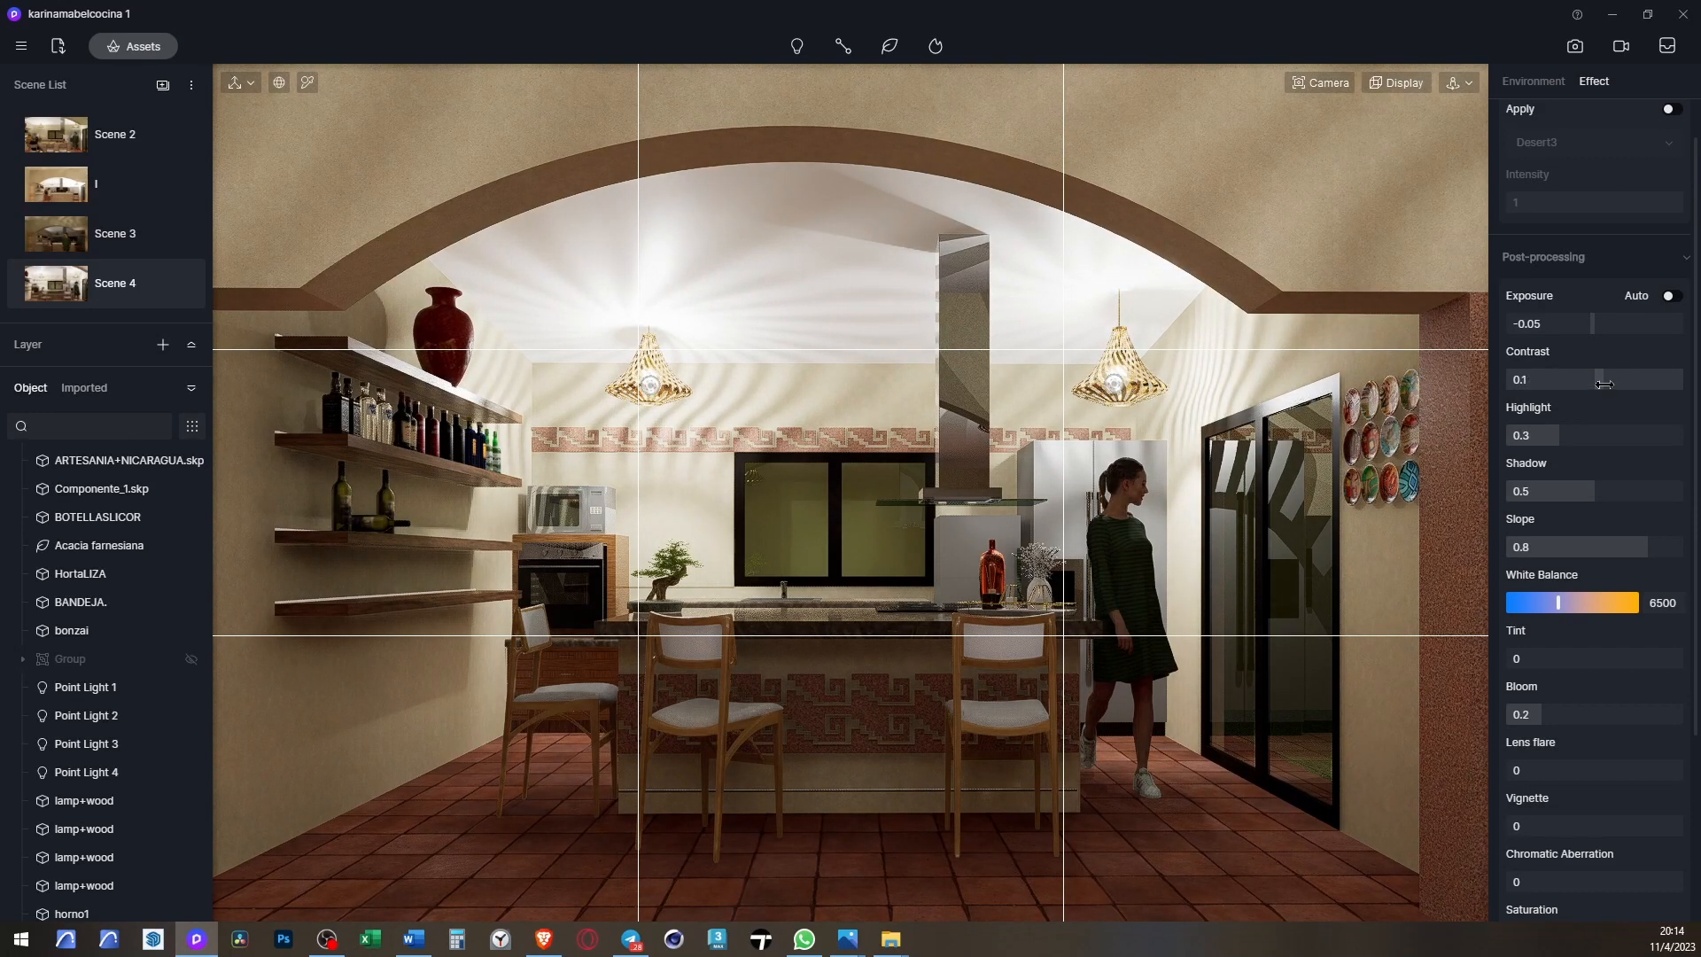
{"action": "scroll", "coordinate": [1630, 740], "scroll_direction": "down", "scroll_amount": 2}
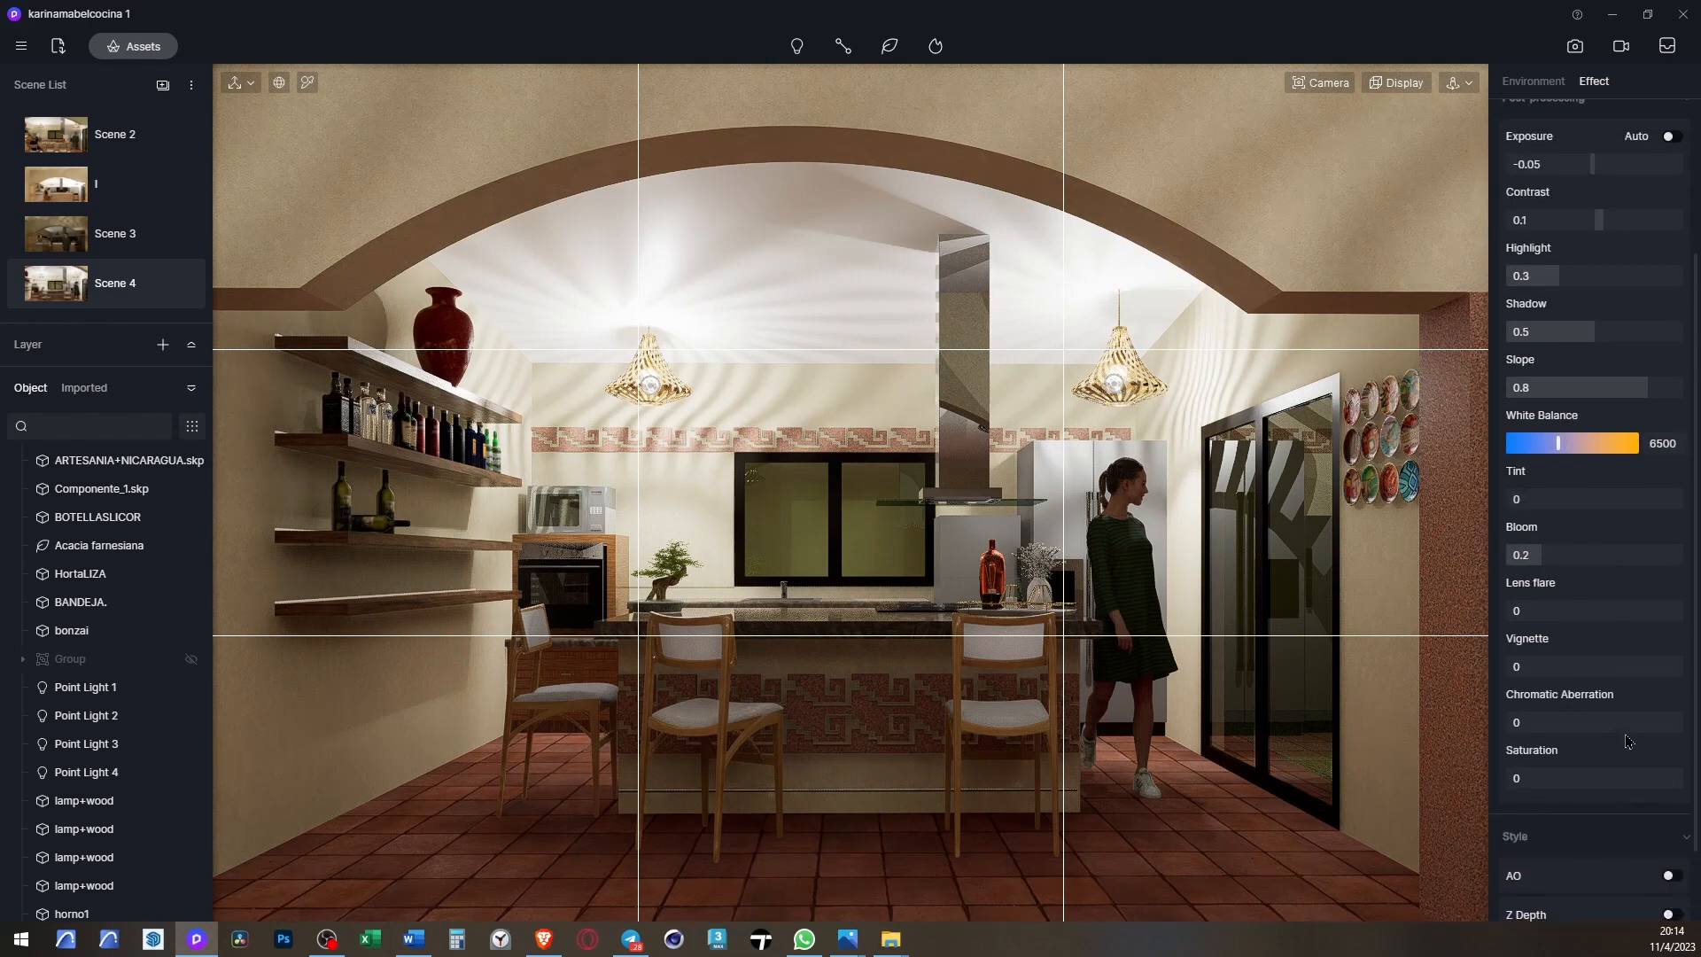
{"action": "scroll", "coordinate": [1630, 728], "scroll_direction": "down", "scroll_amount": 1}
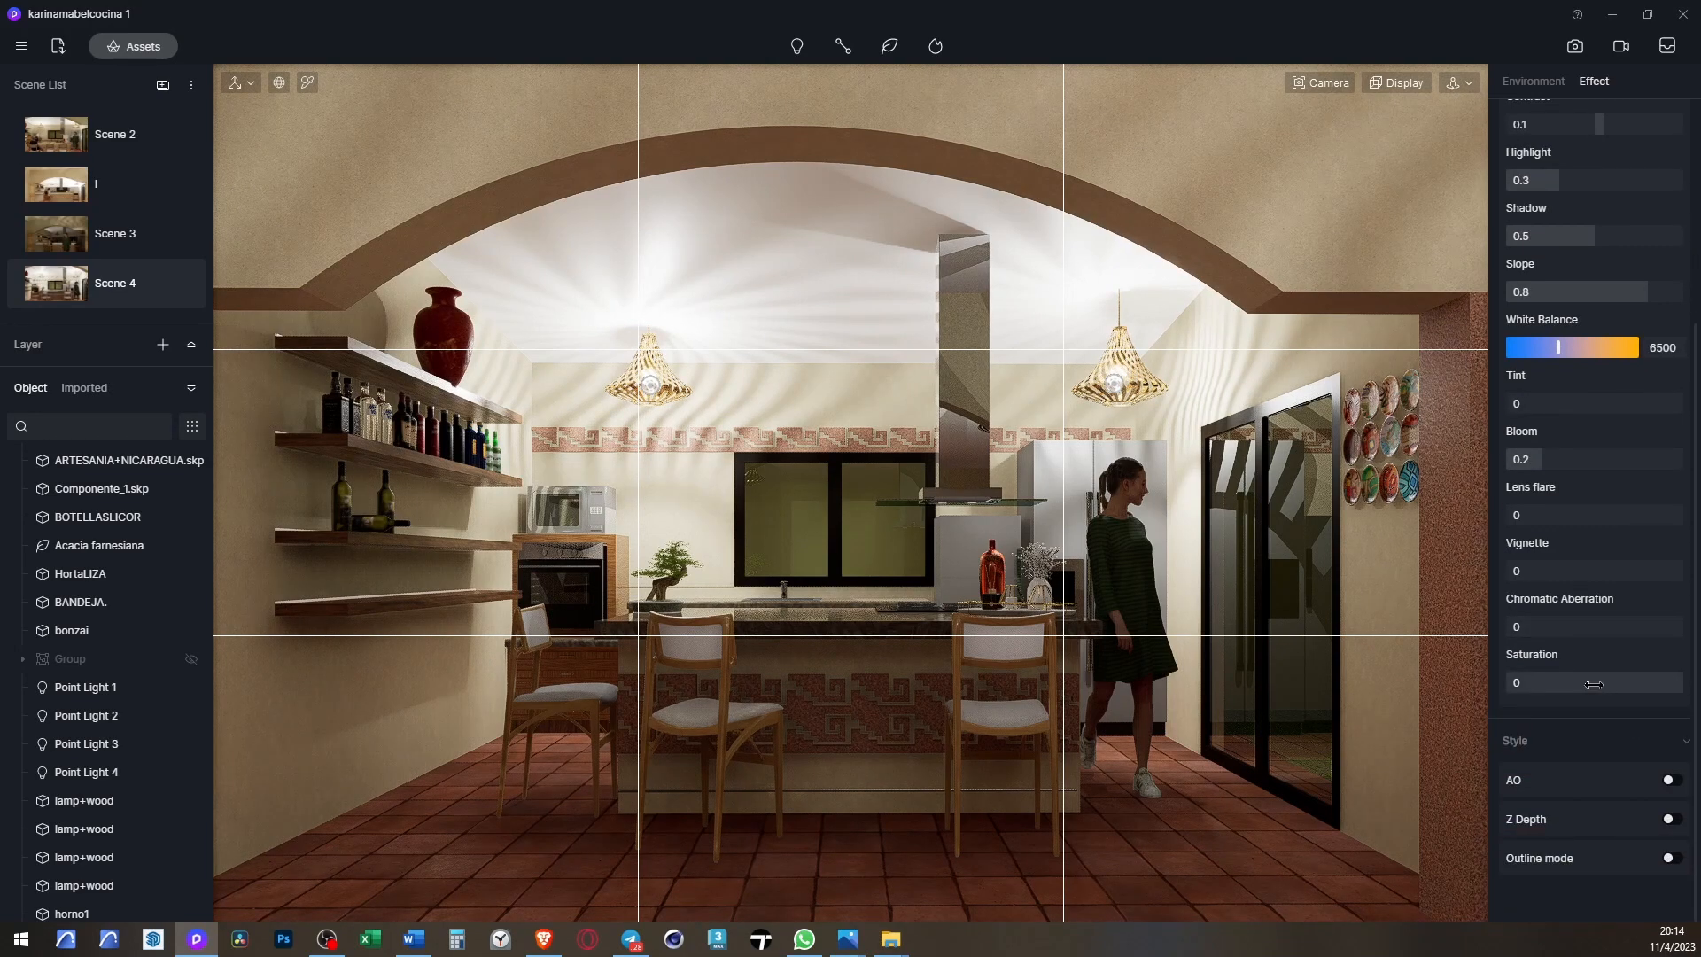
{"action": "left_click_drag", "start_coordinate": [1593, 684], "coordinate": [1592, 686]}
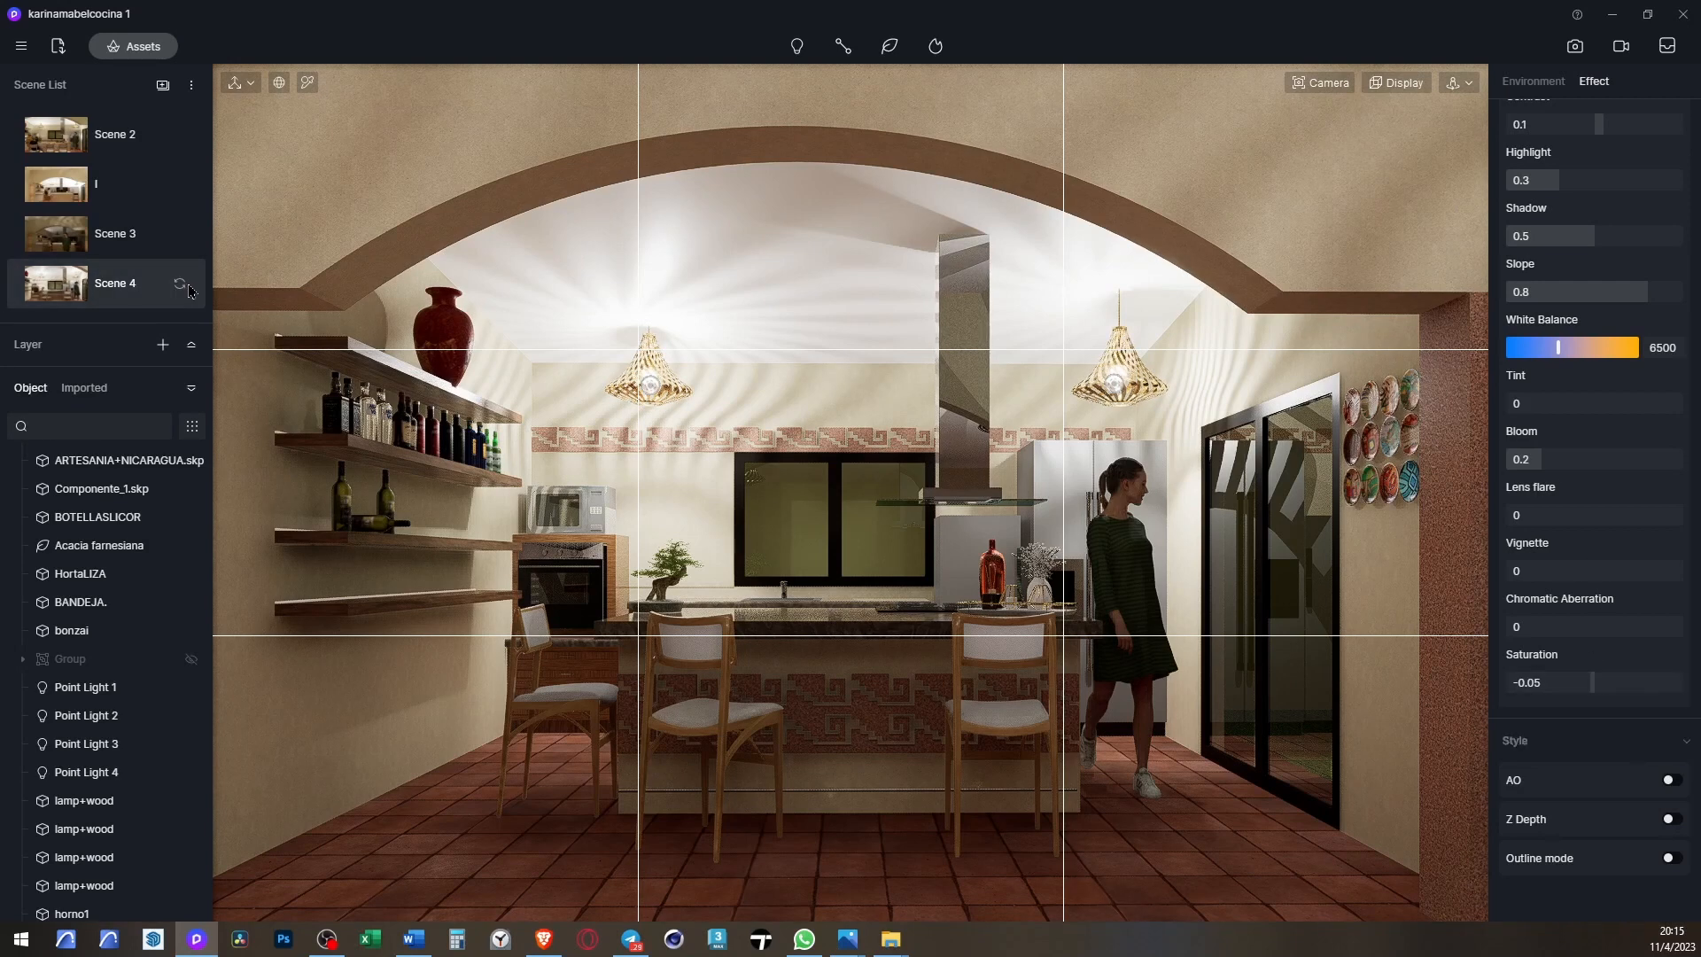
{"action": "left_click", "coordinate": [182, 286]}
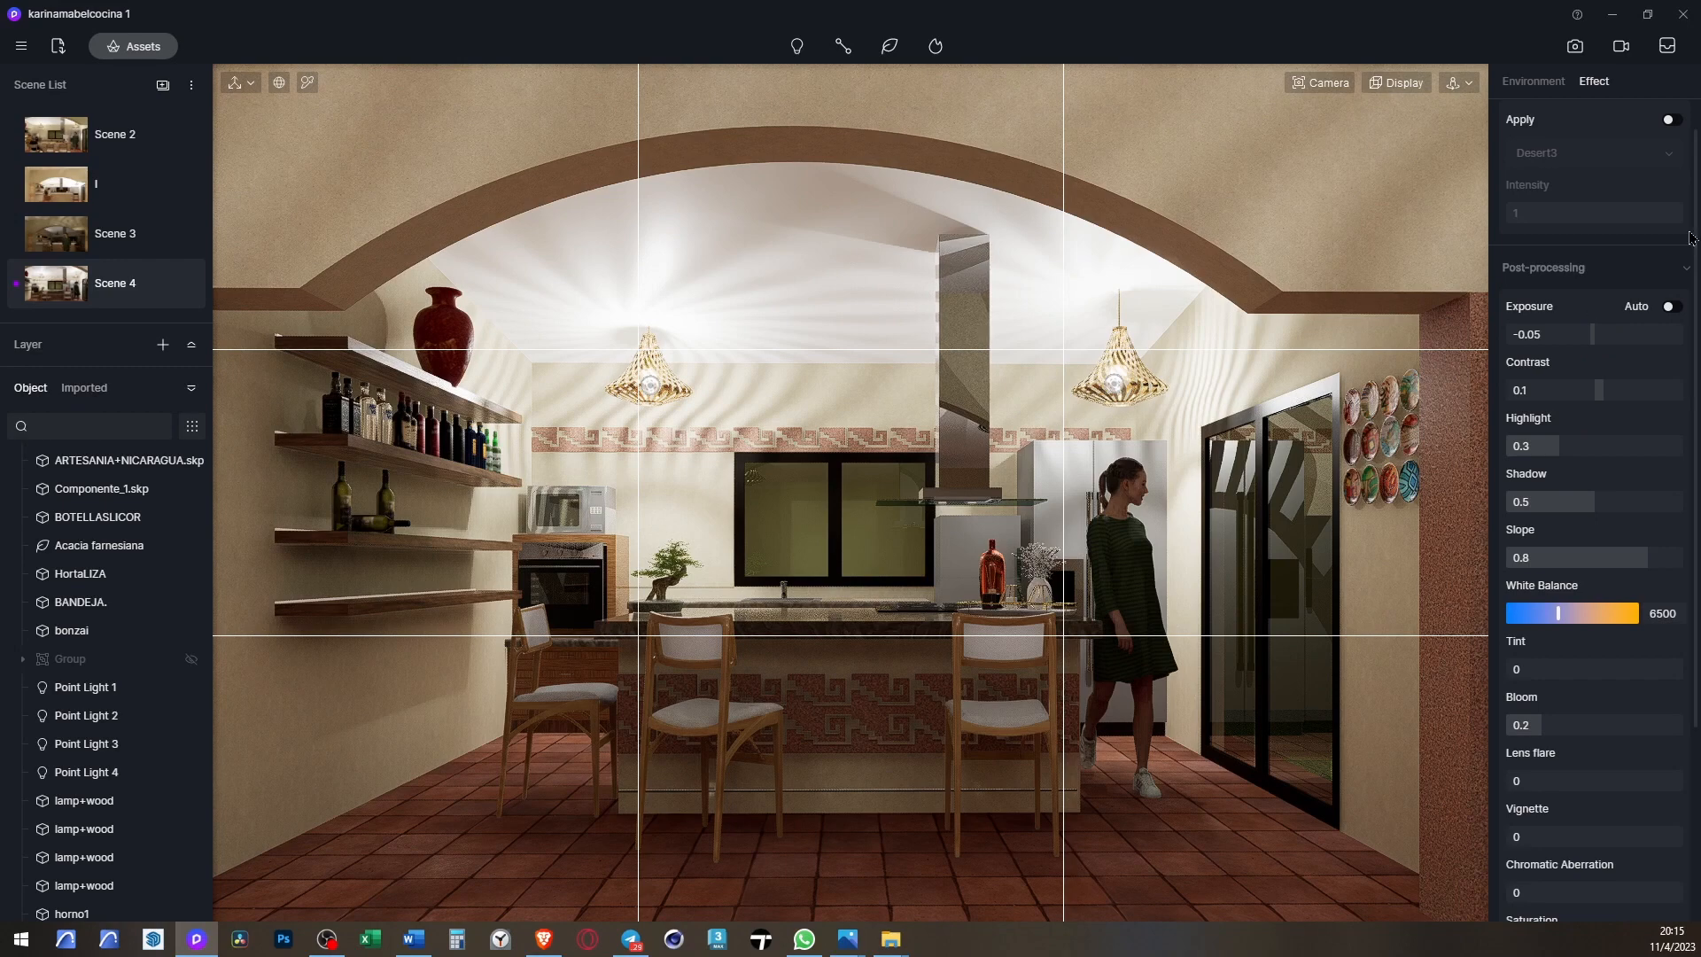
- Apply the Day Night LUT at intensity 0.2 and update Scene 4 with it
{"action": "scroll", "coordinate": [1651, 179], "scroll_direction": "up", "scroll_amount": 1}
{"action": "left_click", "coordinate": [1672, 162]}
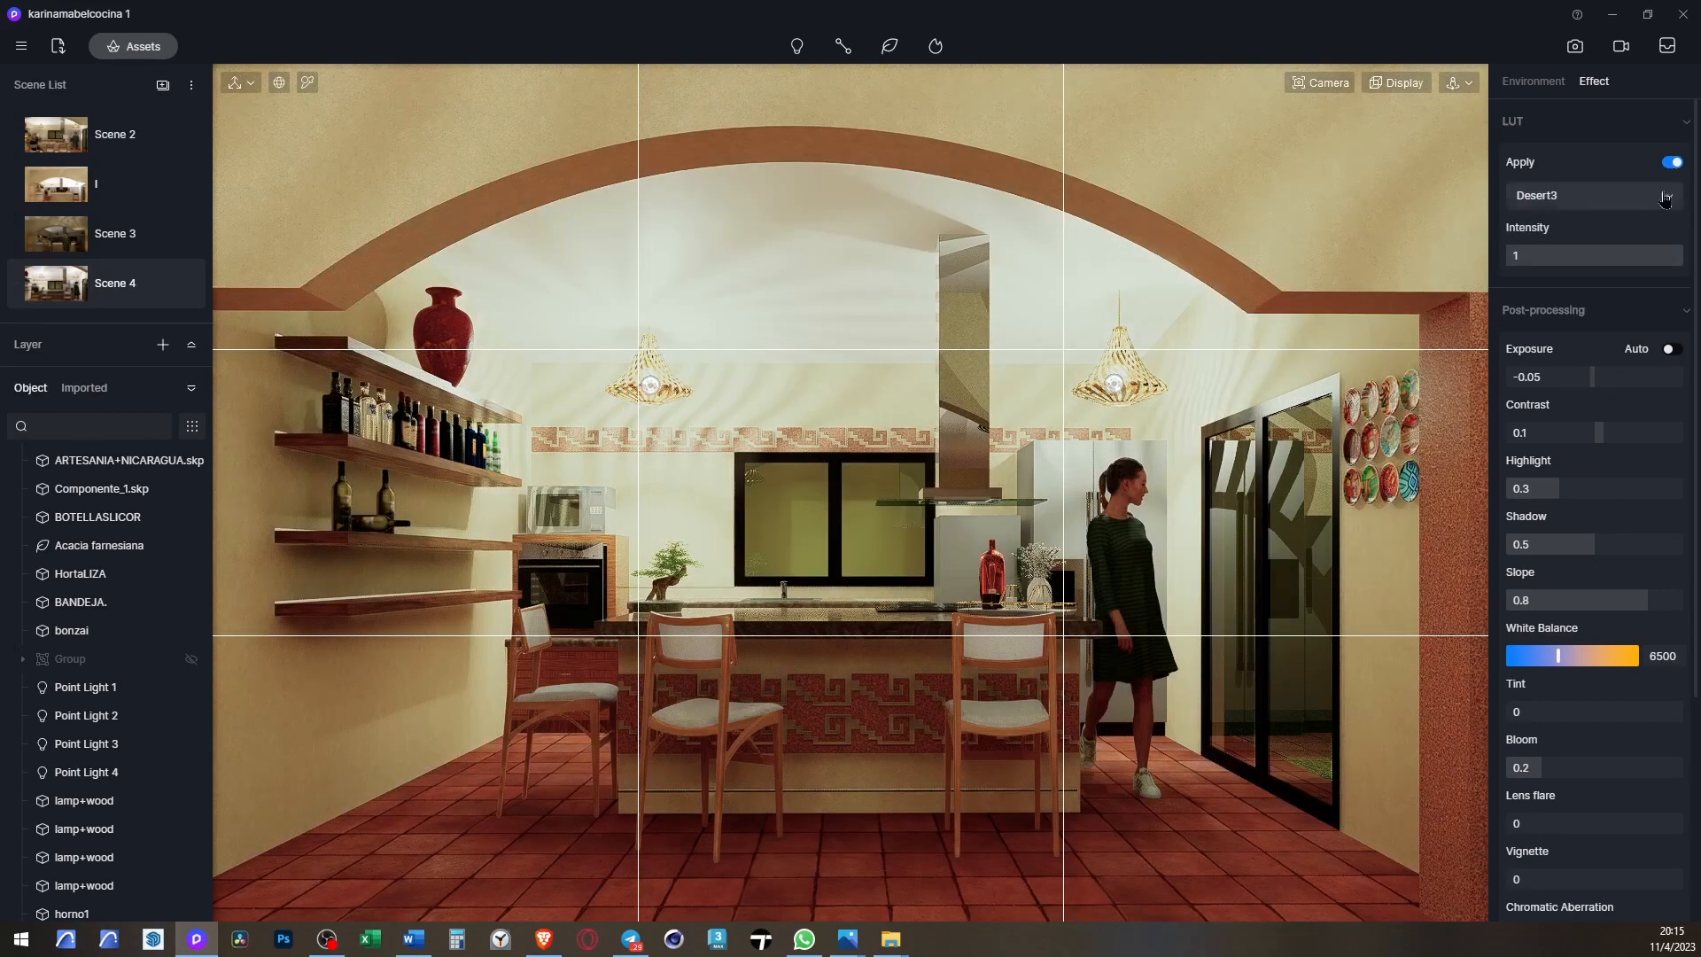
{"action": "left_click", "coordinate": [1662, 196]}
{"action": "left_click", "coordinate": [1560, 316]}
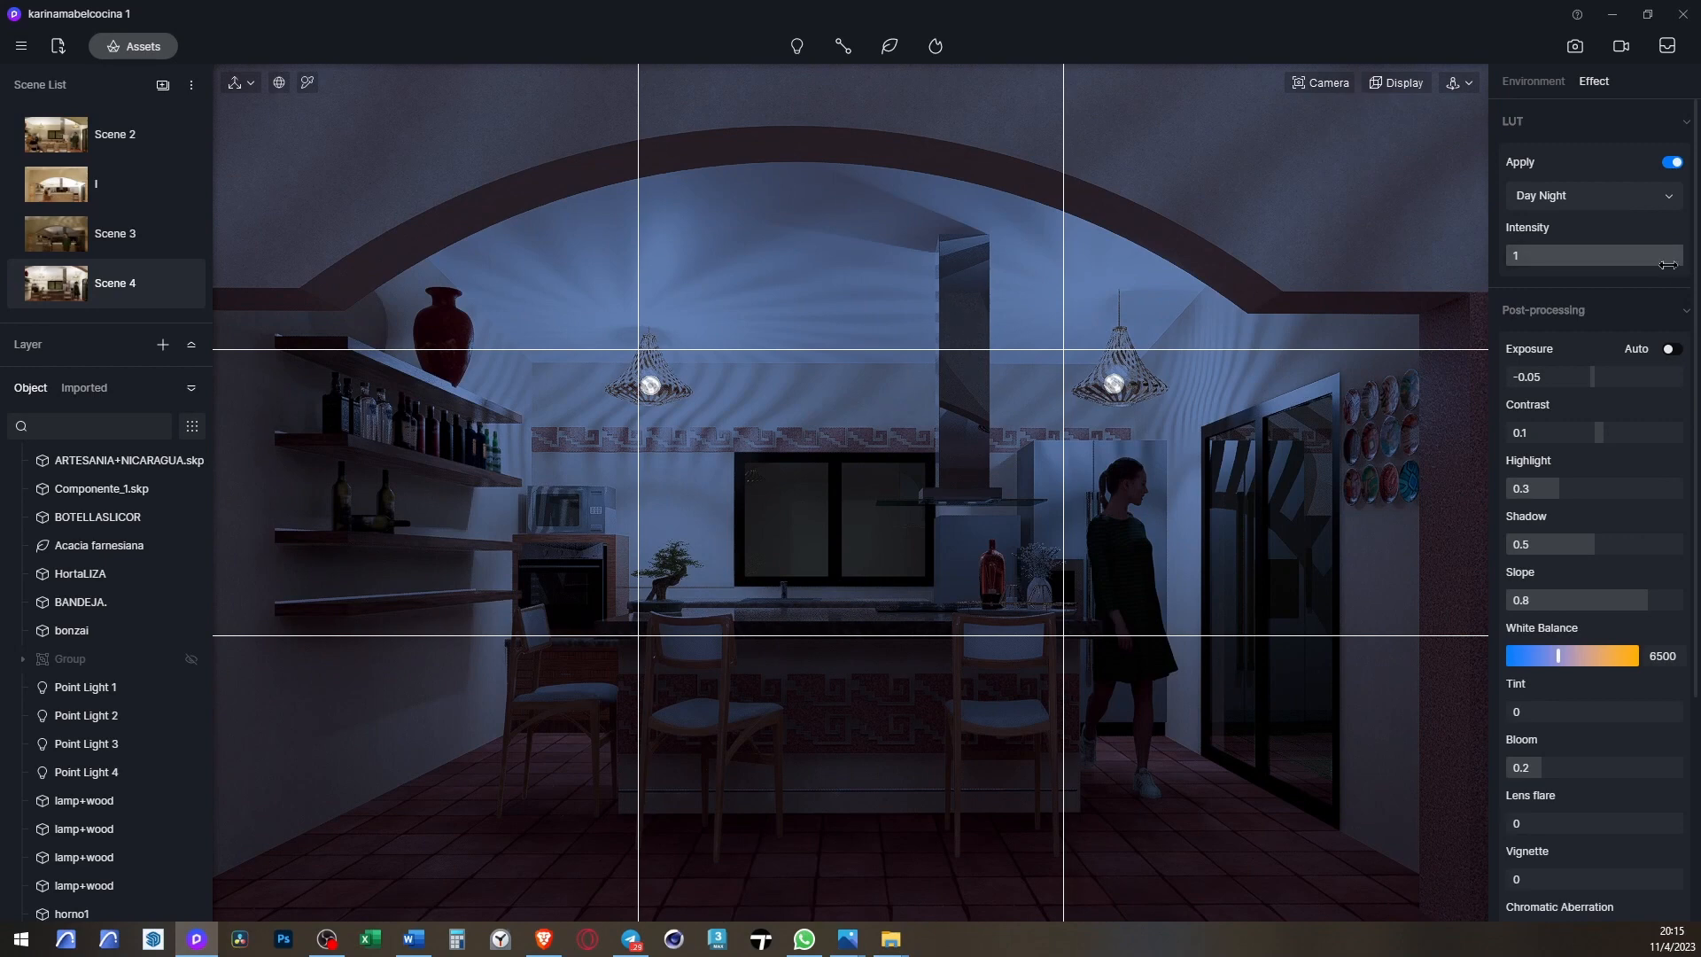
{"action": "left_click_drag", "start_coordinate": [1674, 257], "coordinate": [1559, 278]}
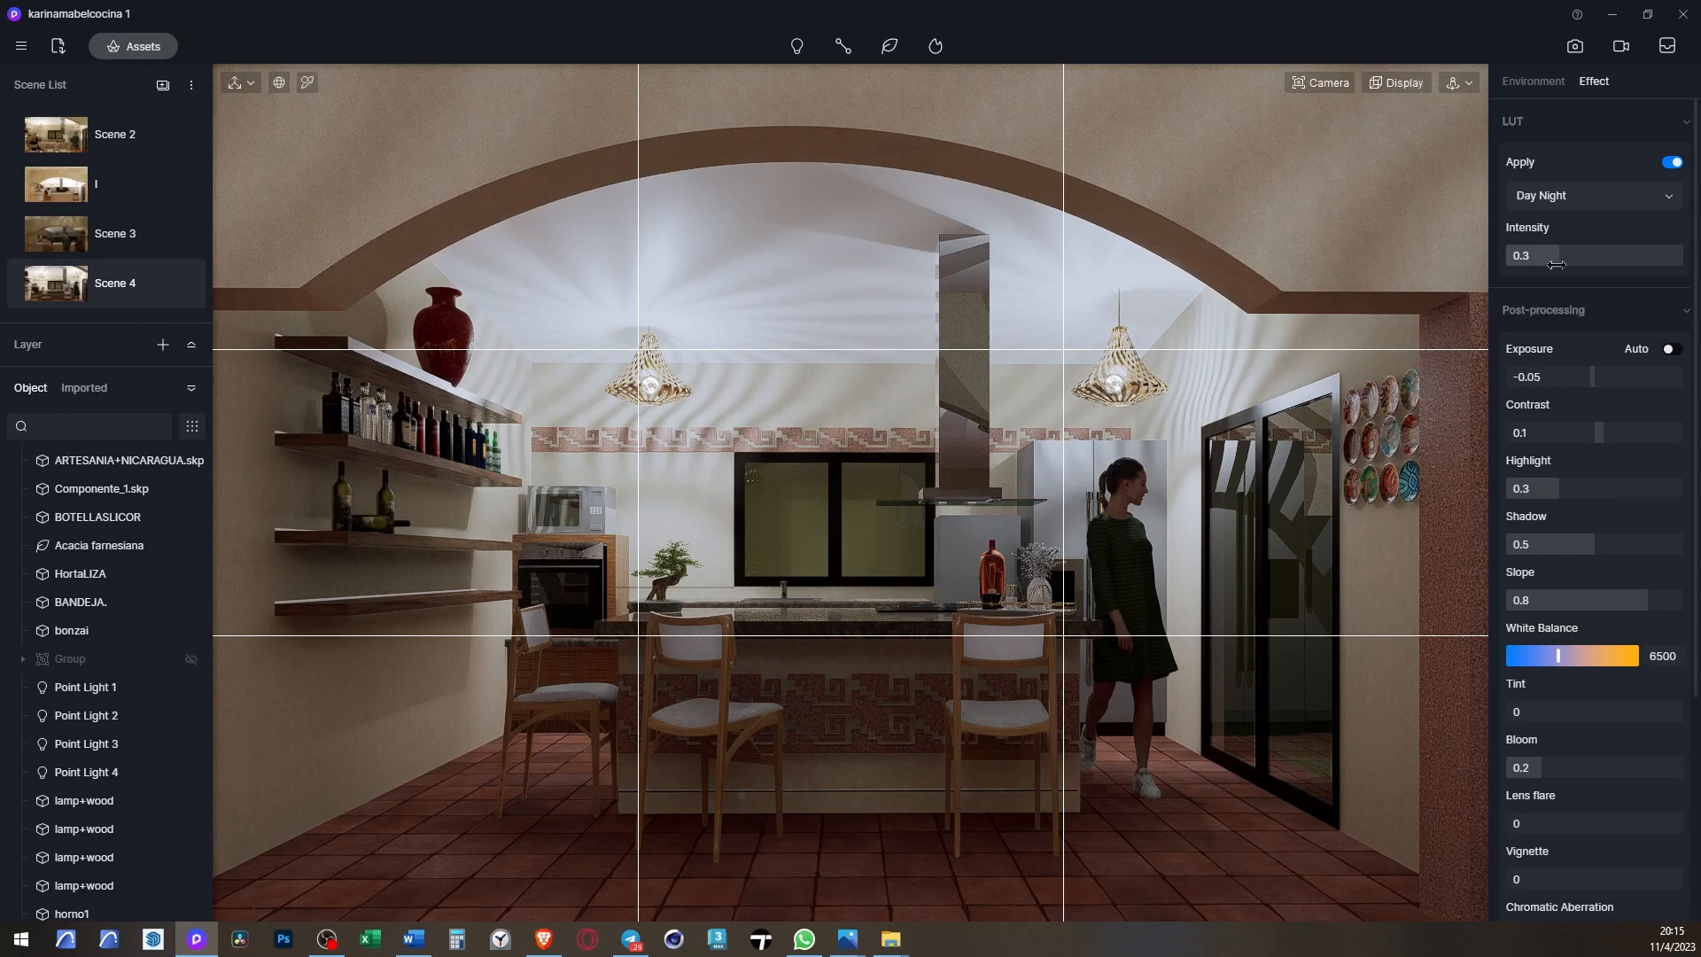
{"action": "left_click_drag", "start_coordinate": [1558, 262], "coordinate": [1543, 265]}
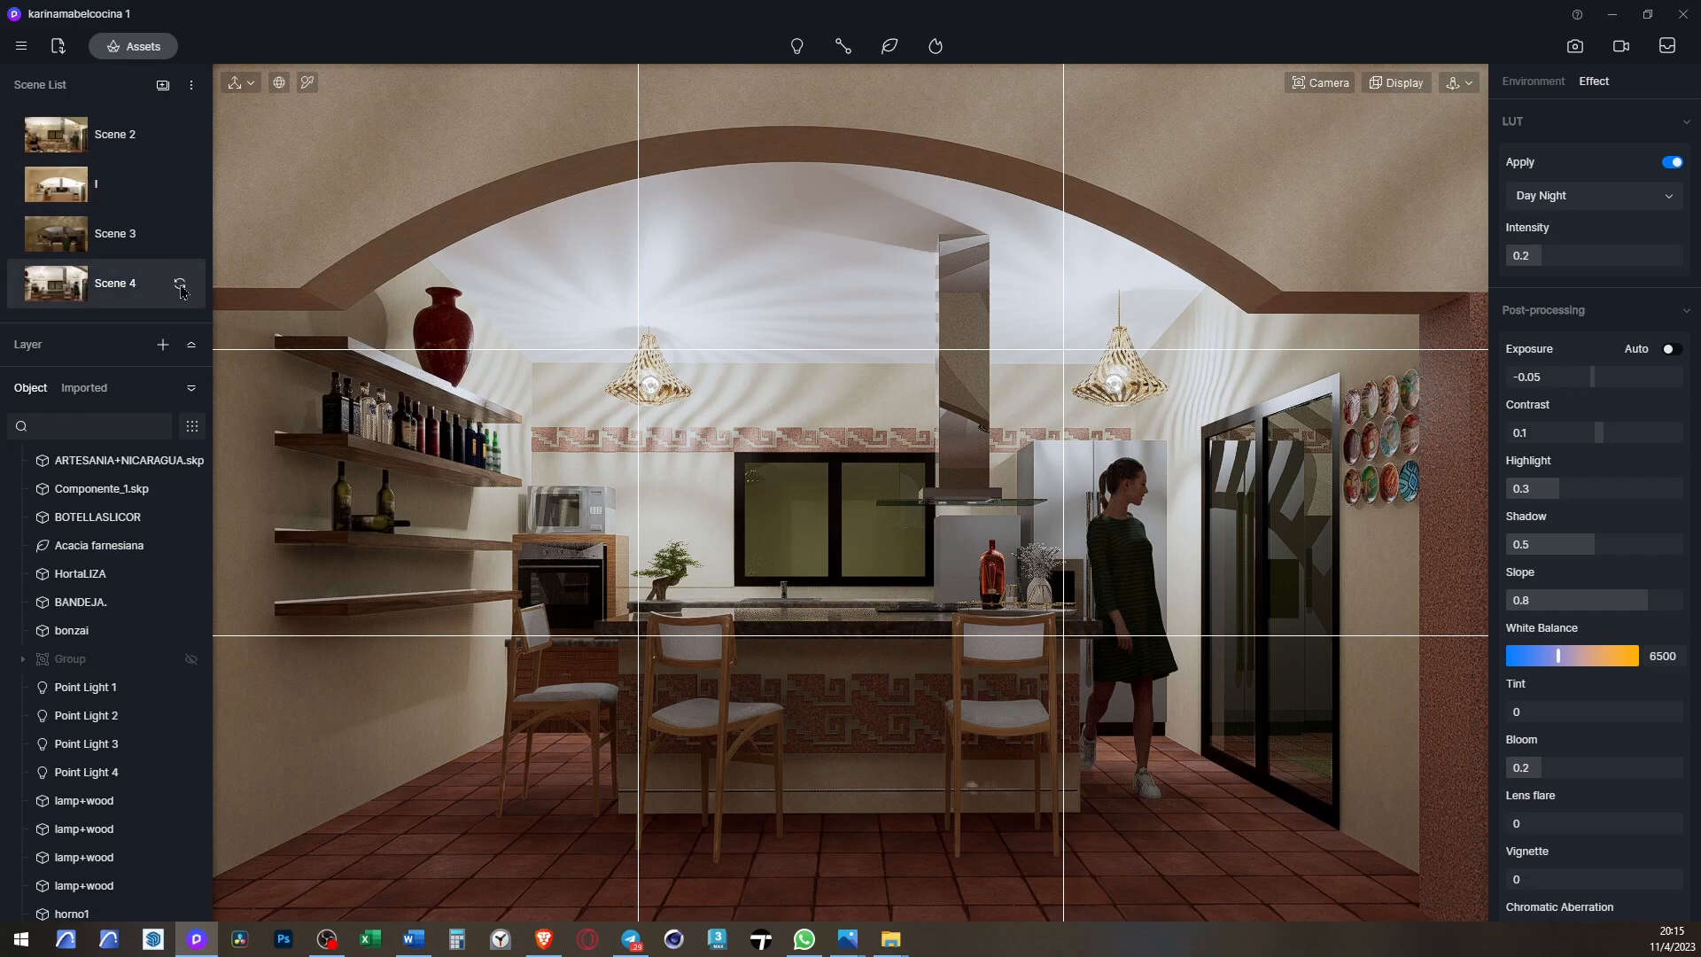
{"action": "left_click", "coordinate": [179, 285]}
- Check the Scene 4 framing in the image render settings and leave them without rendering
{"action": "left_click", "coordinate": [1576, 46]}
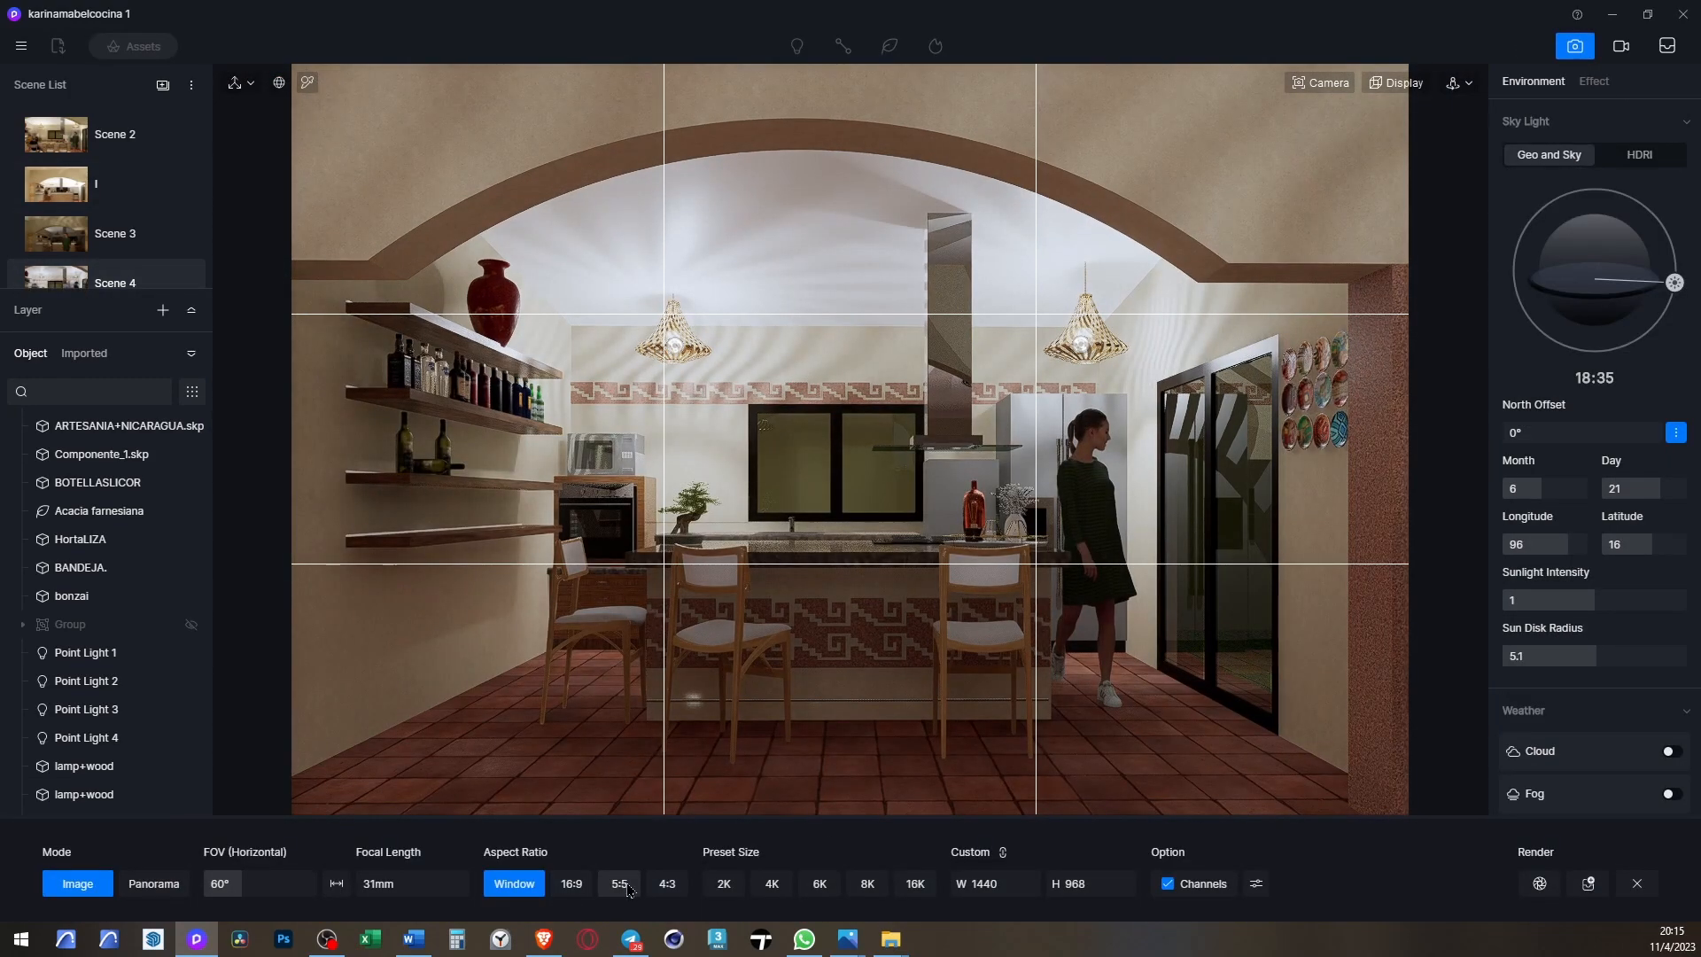
{"action": "left_click", "coordinate": [1640, 889]}
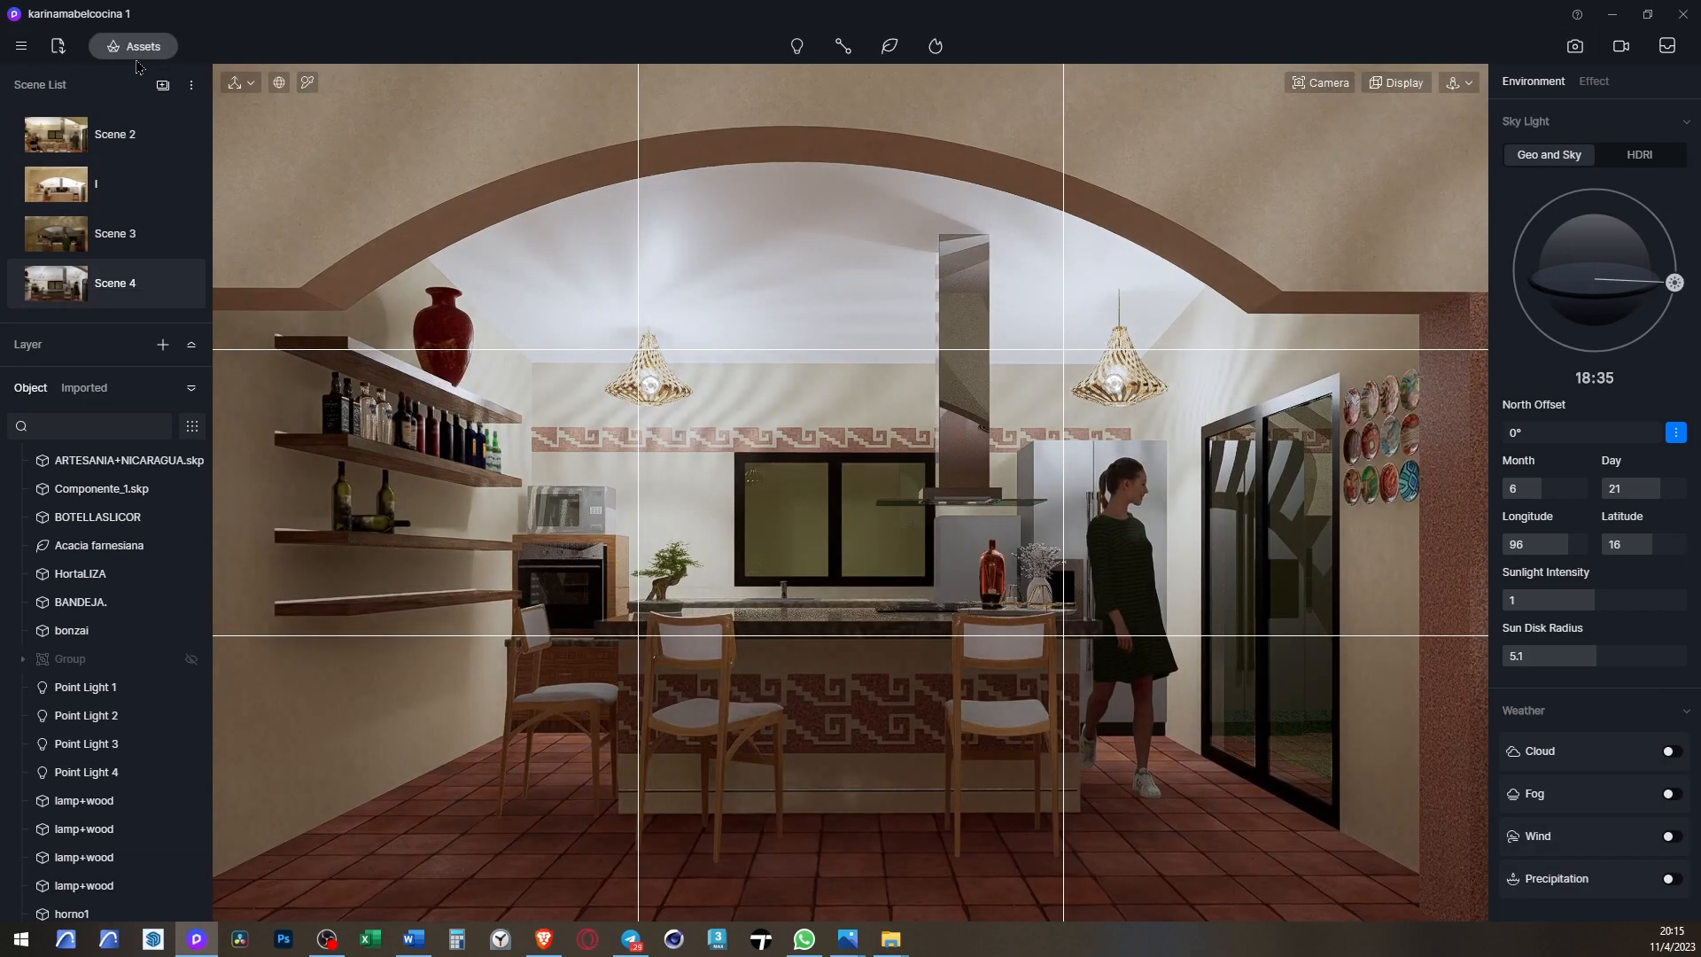
- Try the Chinese style mountain stone green tree from the local models on the floor near the glass doors, and delete it
{"action": "left_click", "coordinate": [135, 49]}
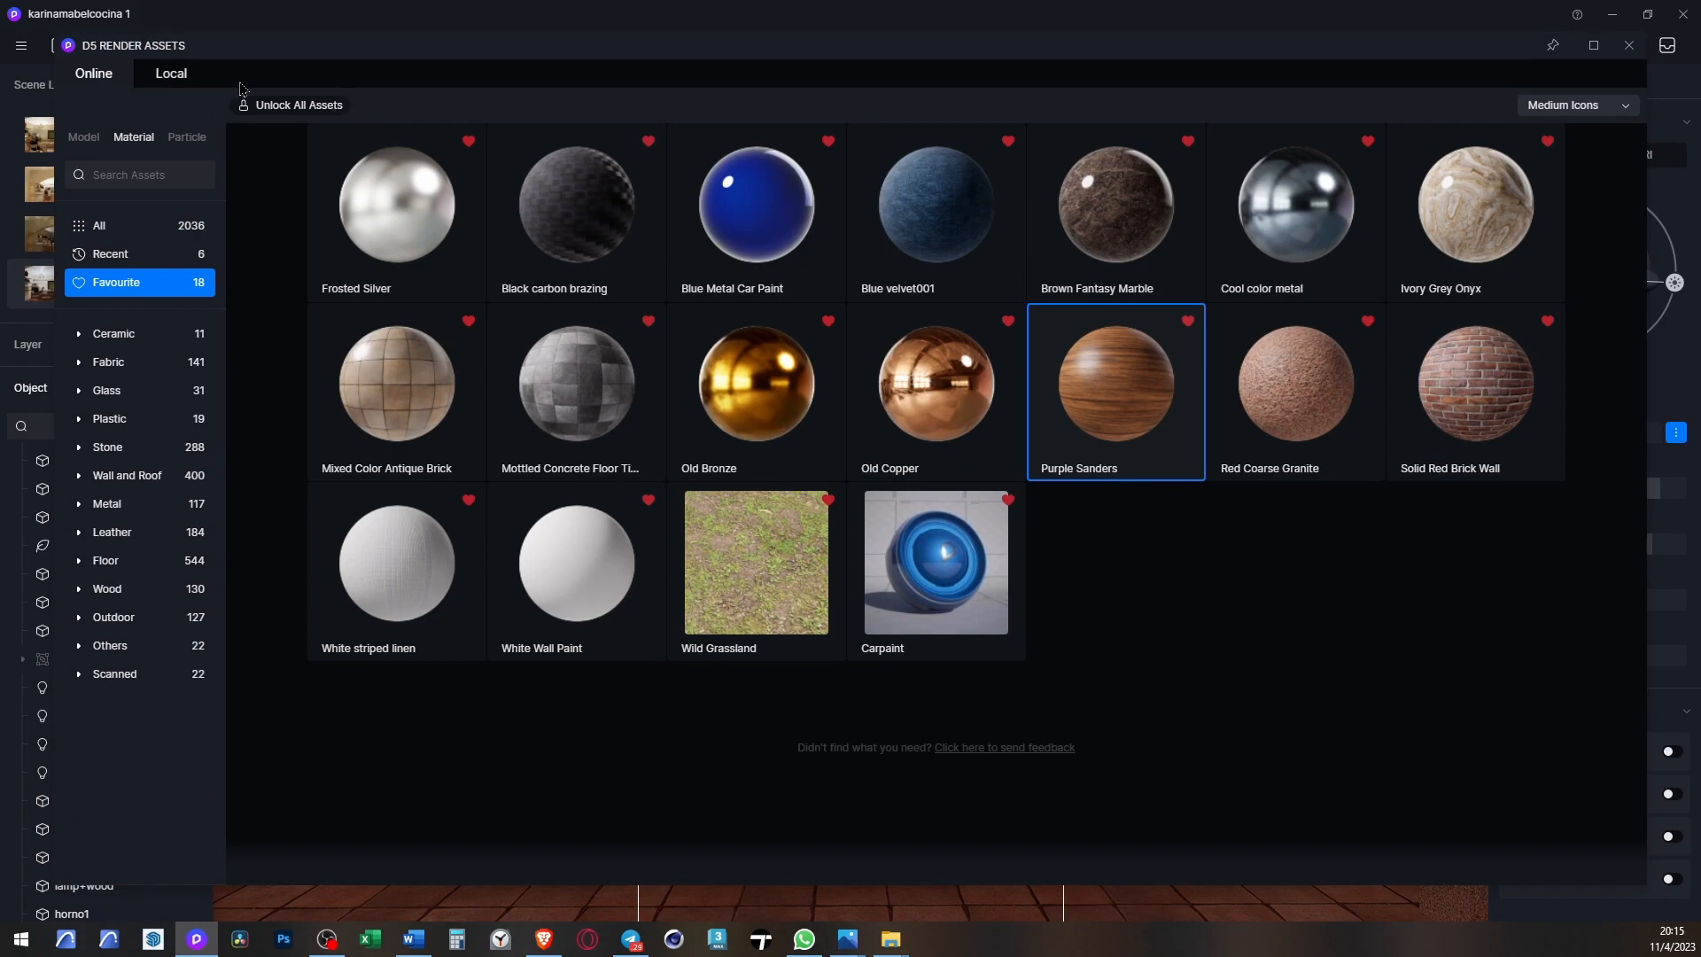
{"action": "left_click", "coordinate": [171, 73]}
{"action": "scroll", "coordinate": [1055, 704], "scroll_direction": "down", "scroll_amount": 5}
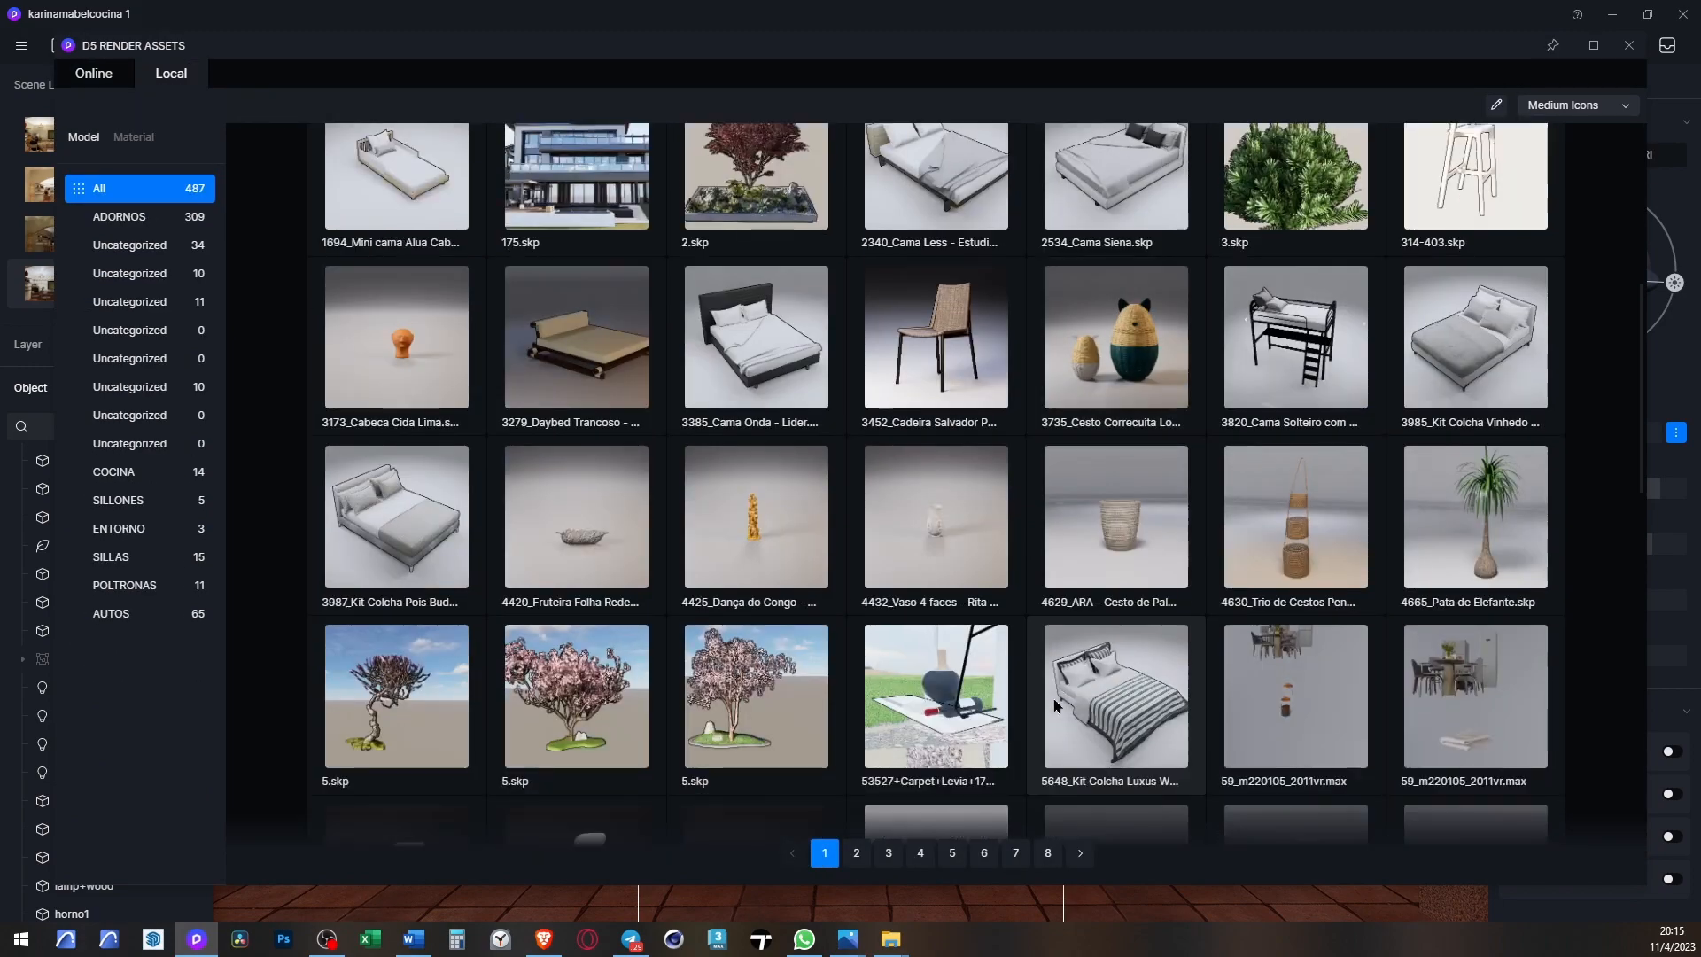
{"action": "scroll", "coordinate": [1054, 704], "scroll_direction": "down", "scroll_amount": 20}
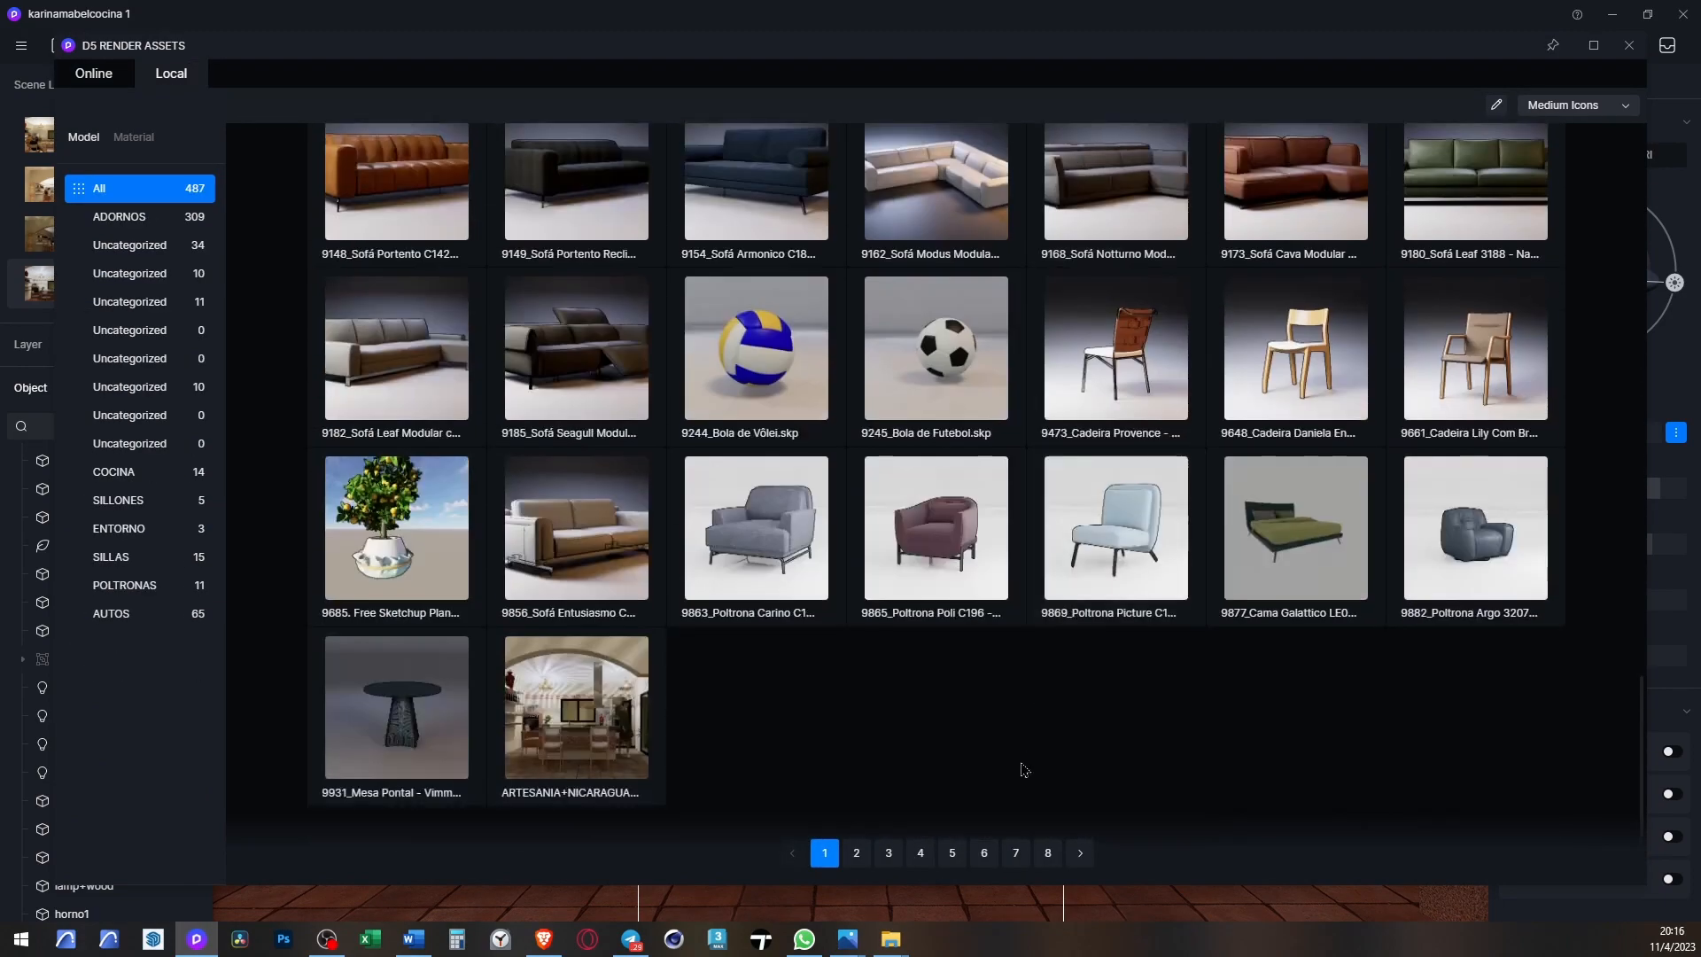
{"action": "left_click", "coordinate": [857, 854]}
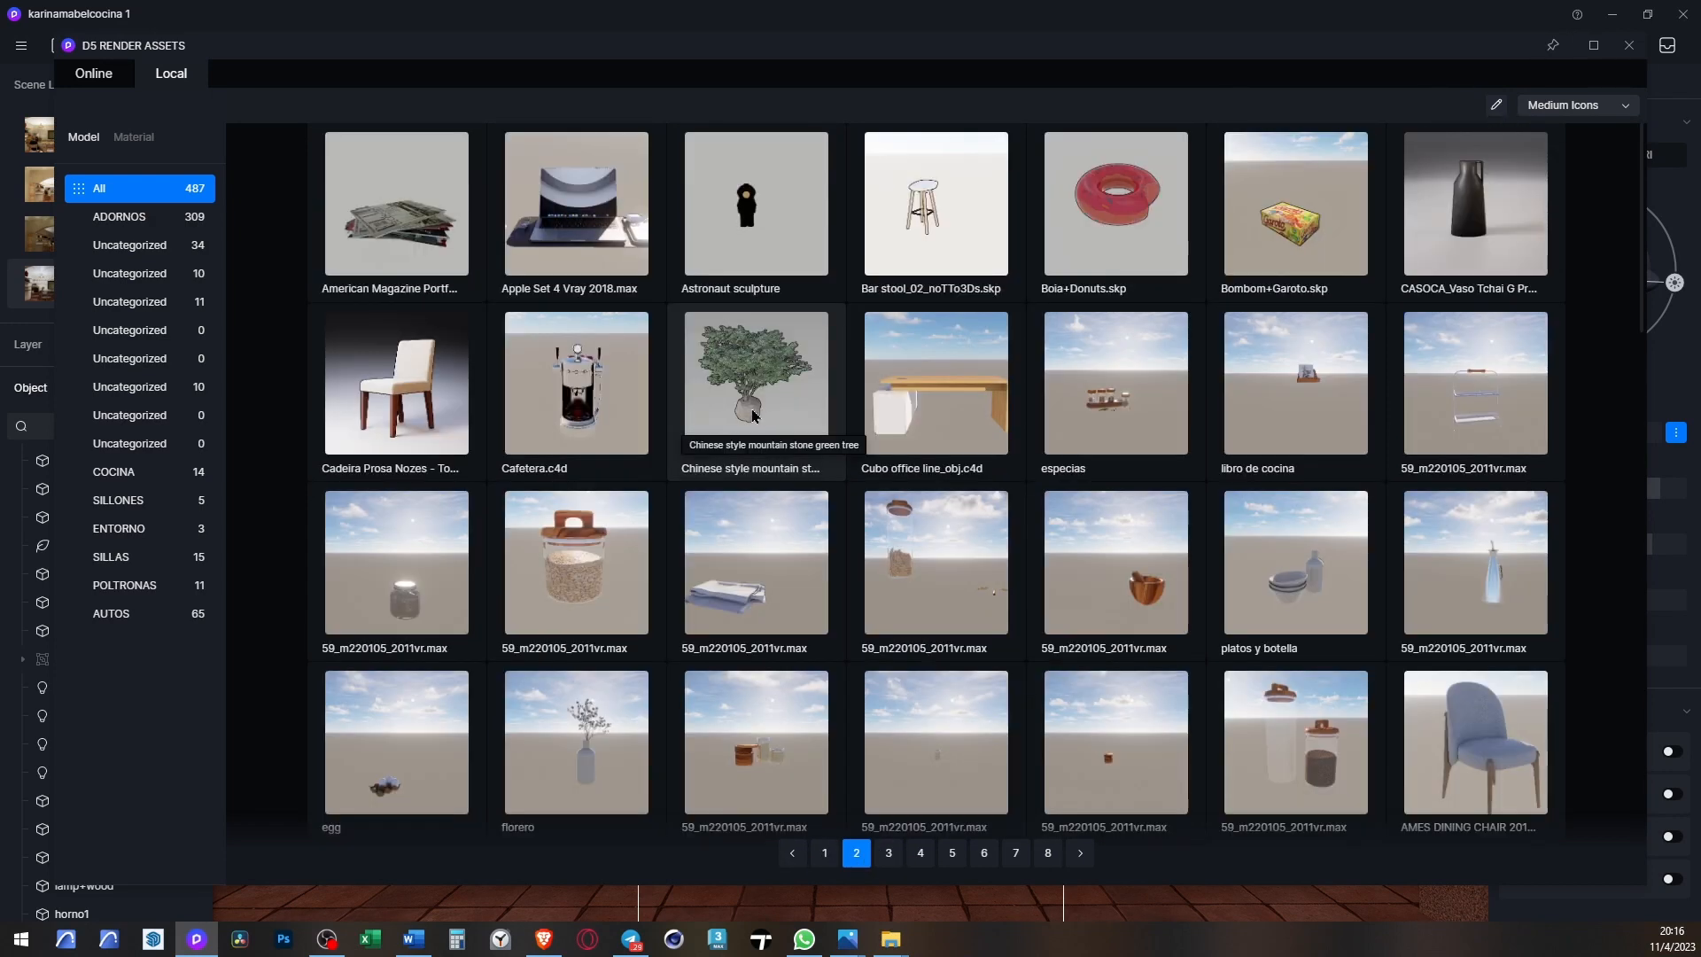
{"action": "left_click", "coordinate": [754, 416]}
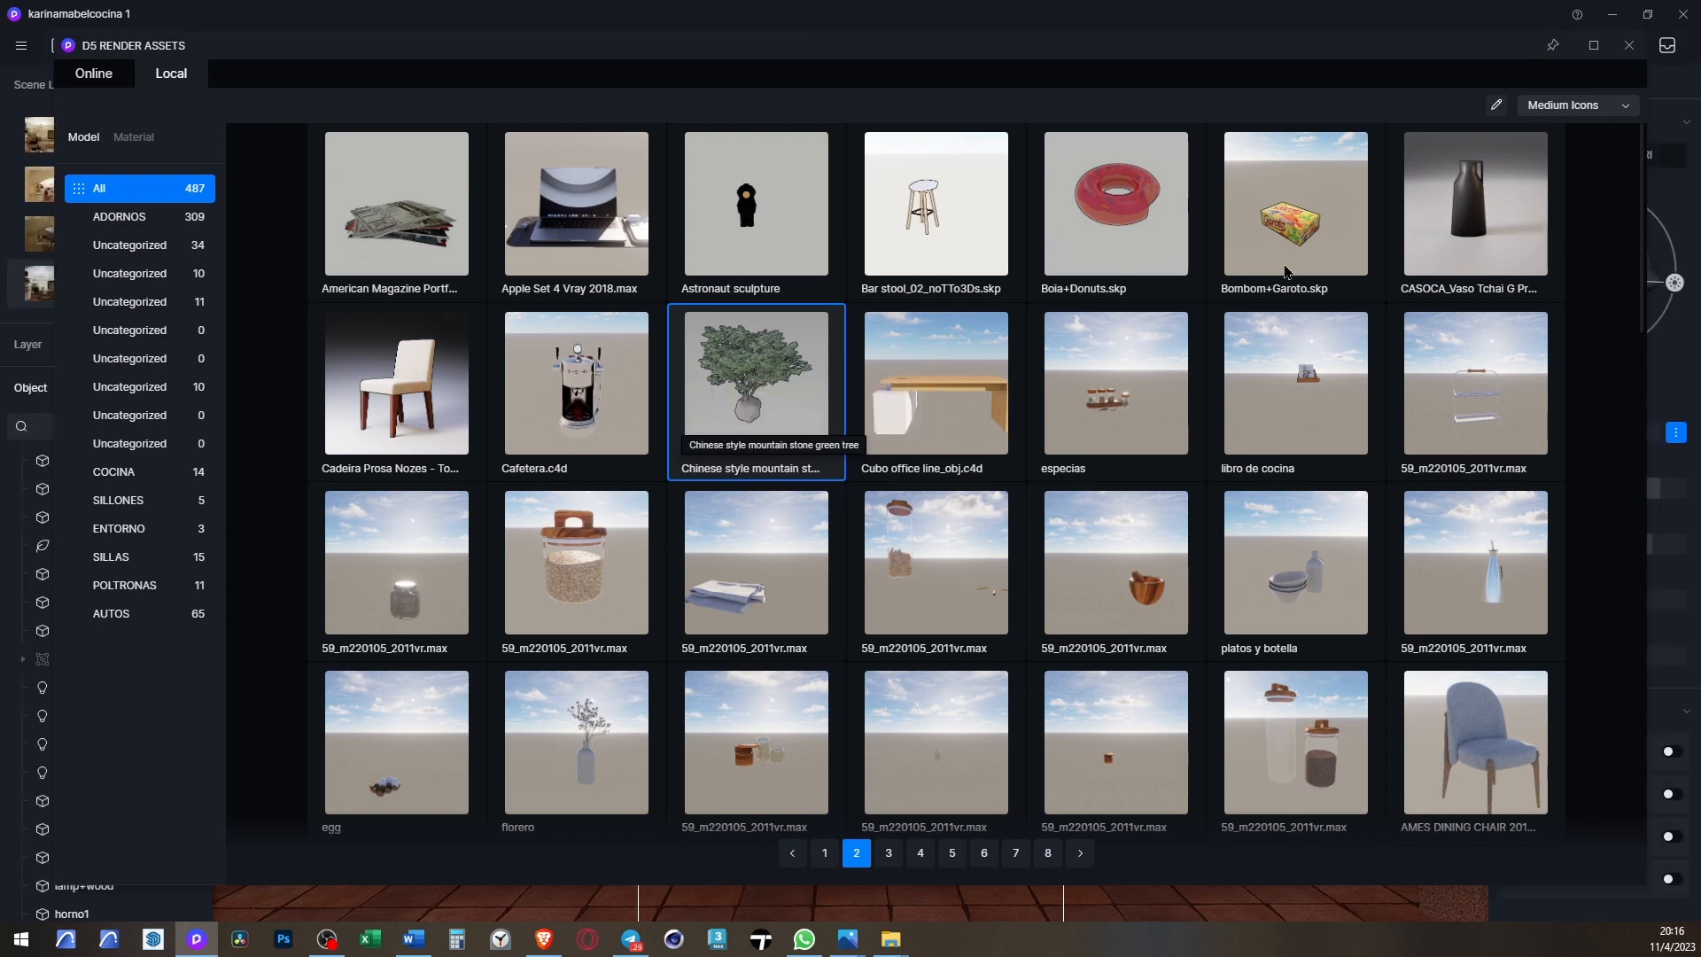
{"action": "left_click_drag", "start_coordinate": [1388, 51], "coordinate": [1037, 908]}
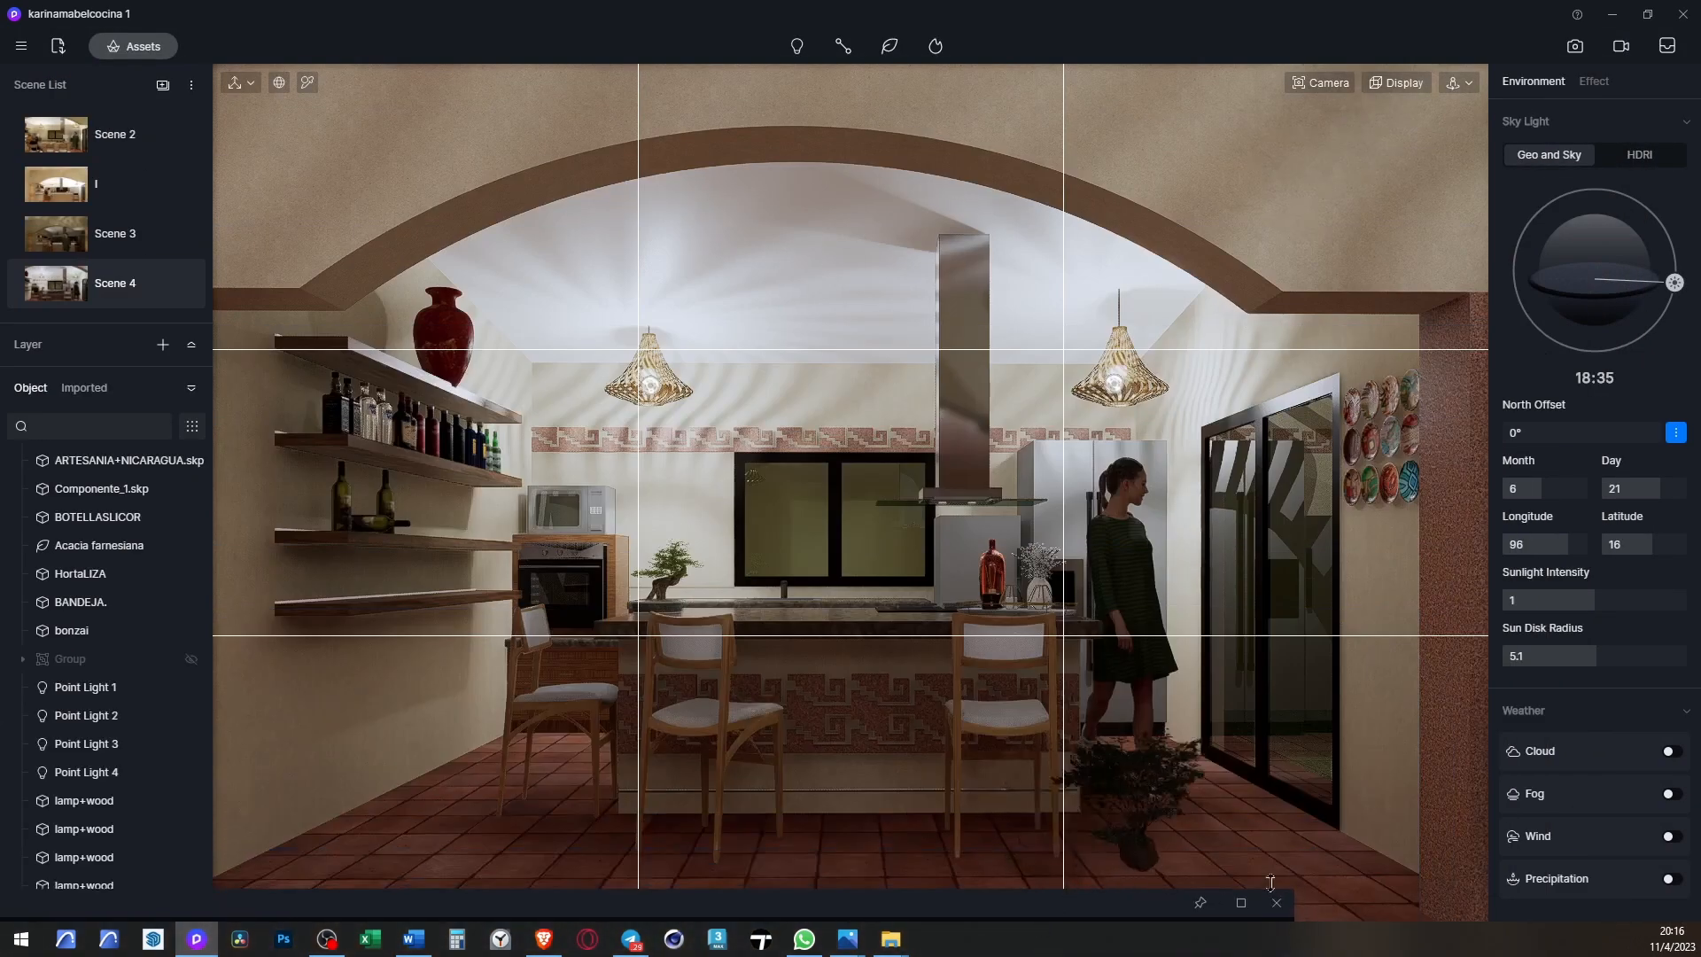
{"action": "left_click", "coordinate": [1399, 902]}
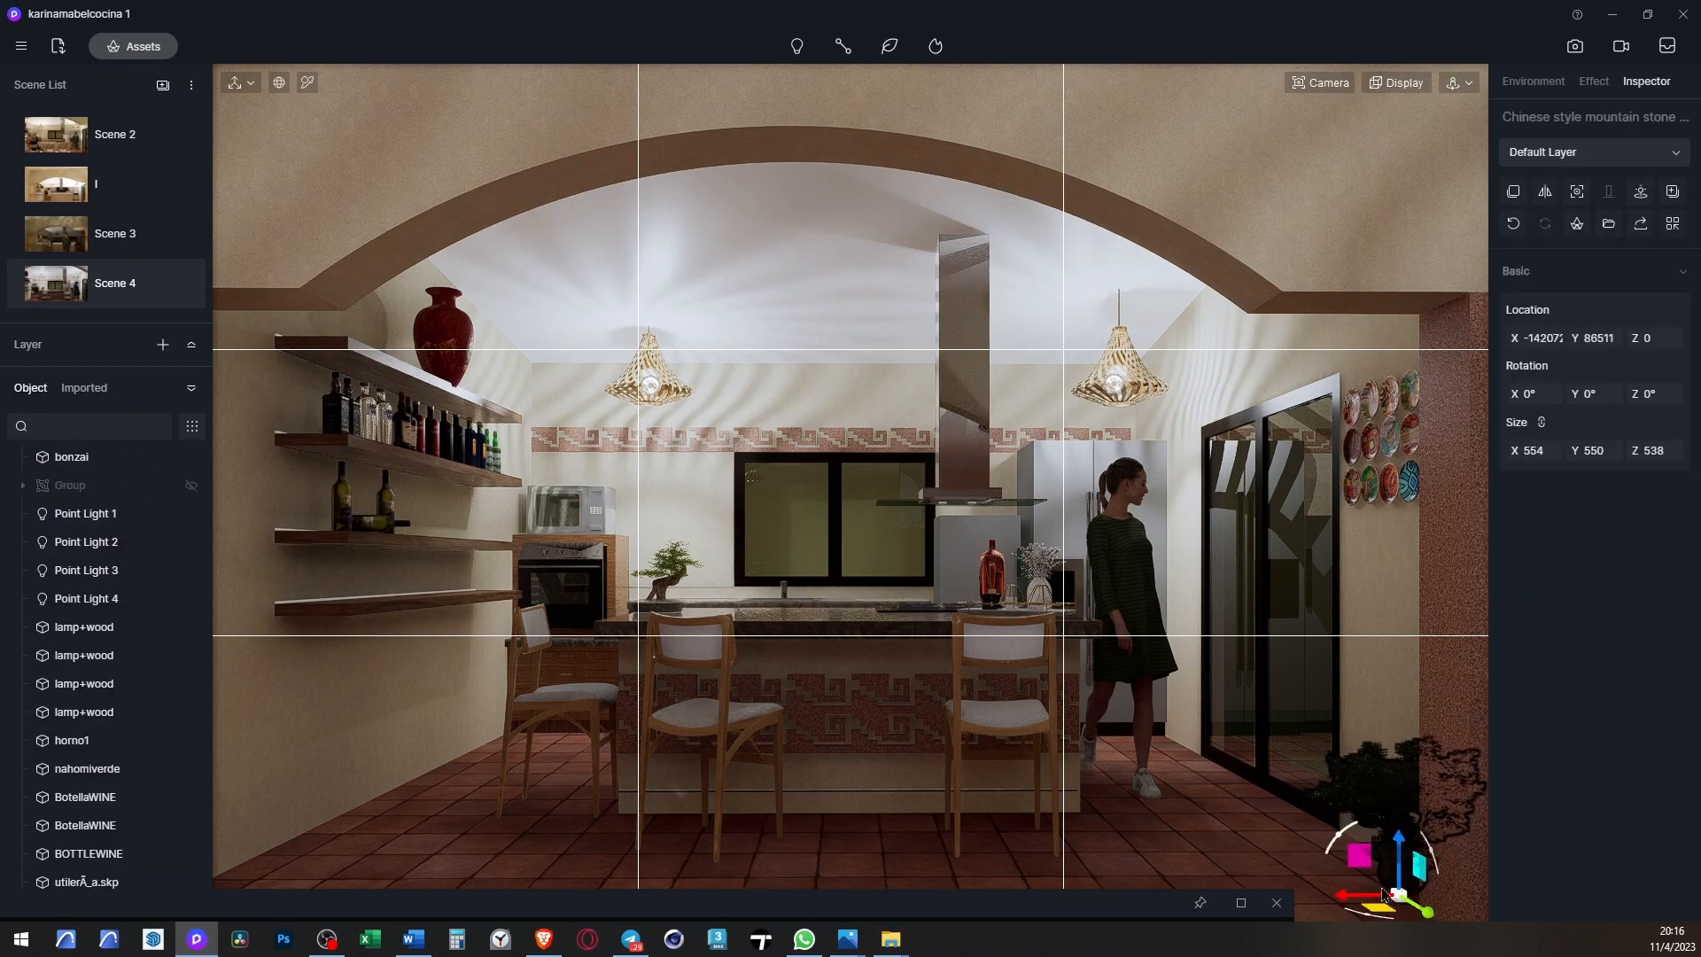
{"action": "key", "text": "Delete"}
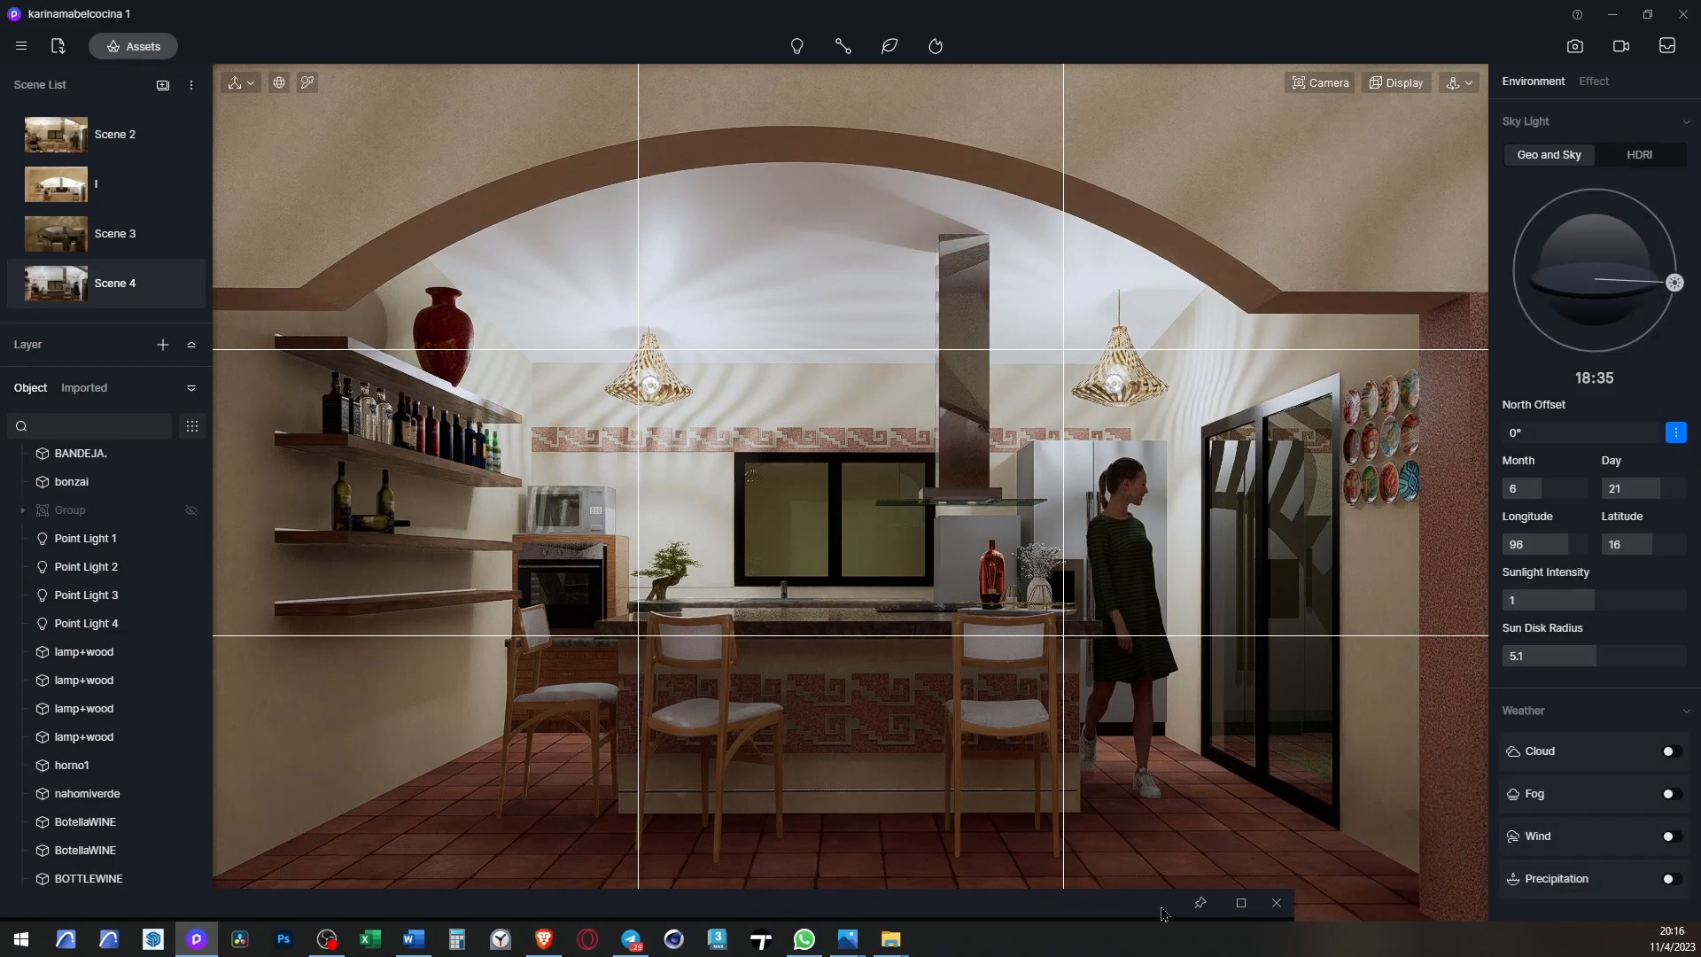
- Place the first Indoor Plants in rusty Concrete Pot model from the local assets on the floor between the glass doors and the stone pillar
{"action": "left_click_drag", "start_coordinate": [1151, 906], "coordinate": [1433, 139]}
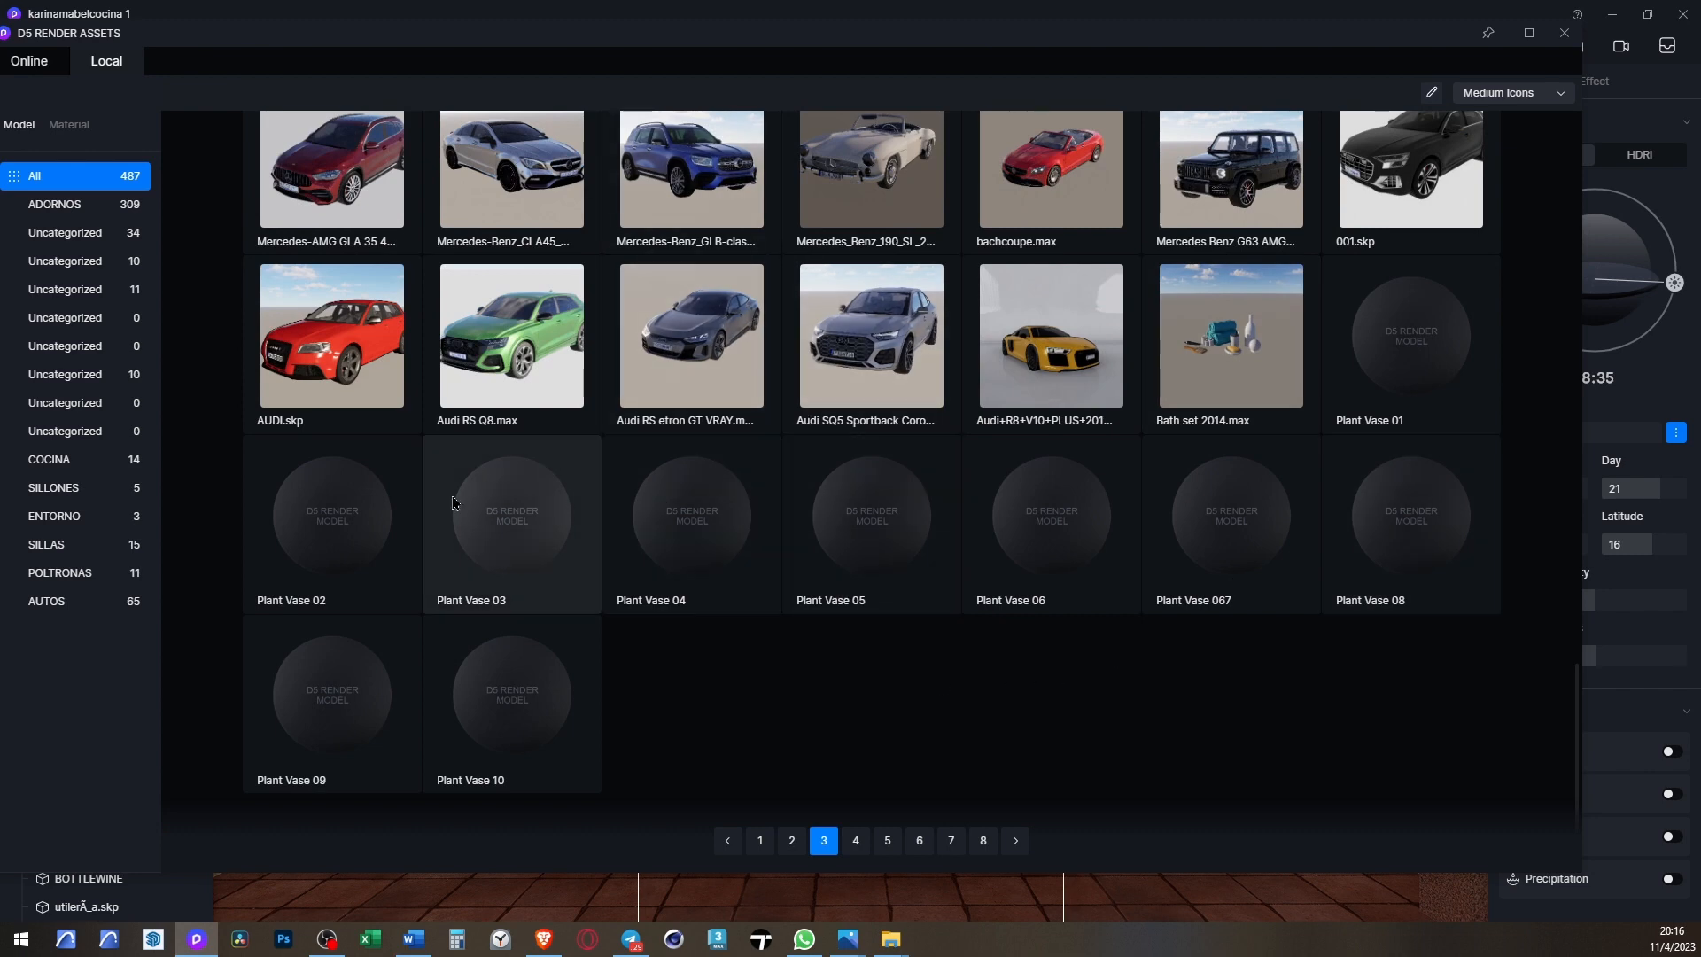
{"action": "scroll", "coordinate": [902, 425], "scroll_direction": "up", "scroll_amount": 3}
{"action": "scroll", "coordinate": [901, 421], "scroll_direction": "up", "scroll_amount": 15}
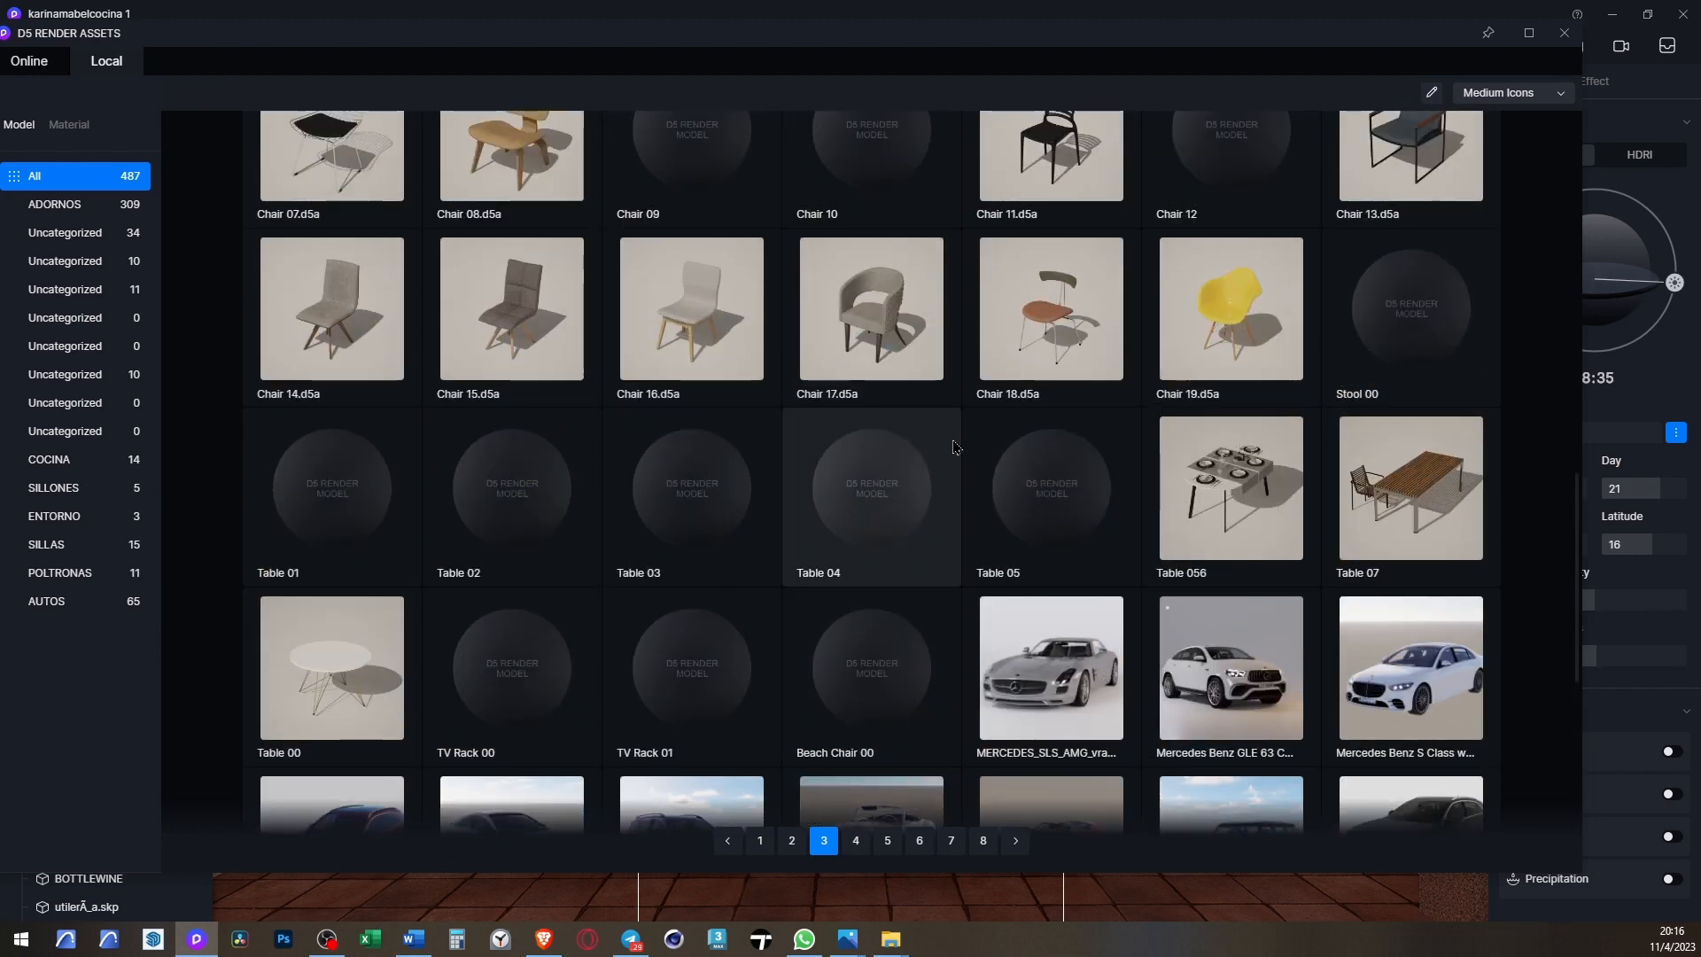
{"action": "scroll", "coordinate": [954, 460], "scroll_direction": "up", "scroll_amount": 10}
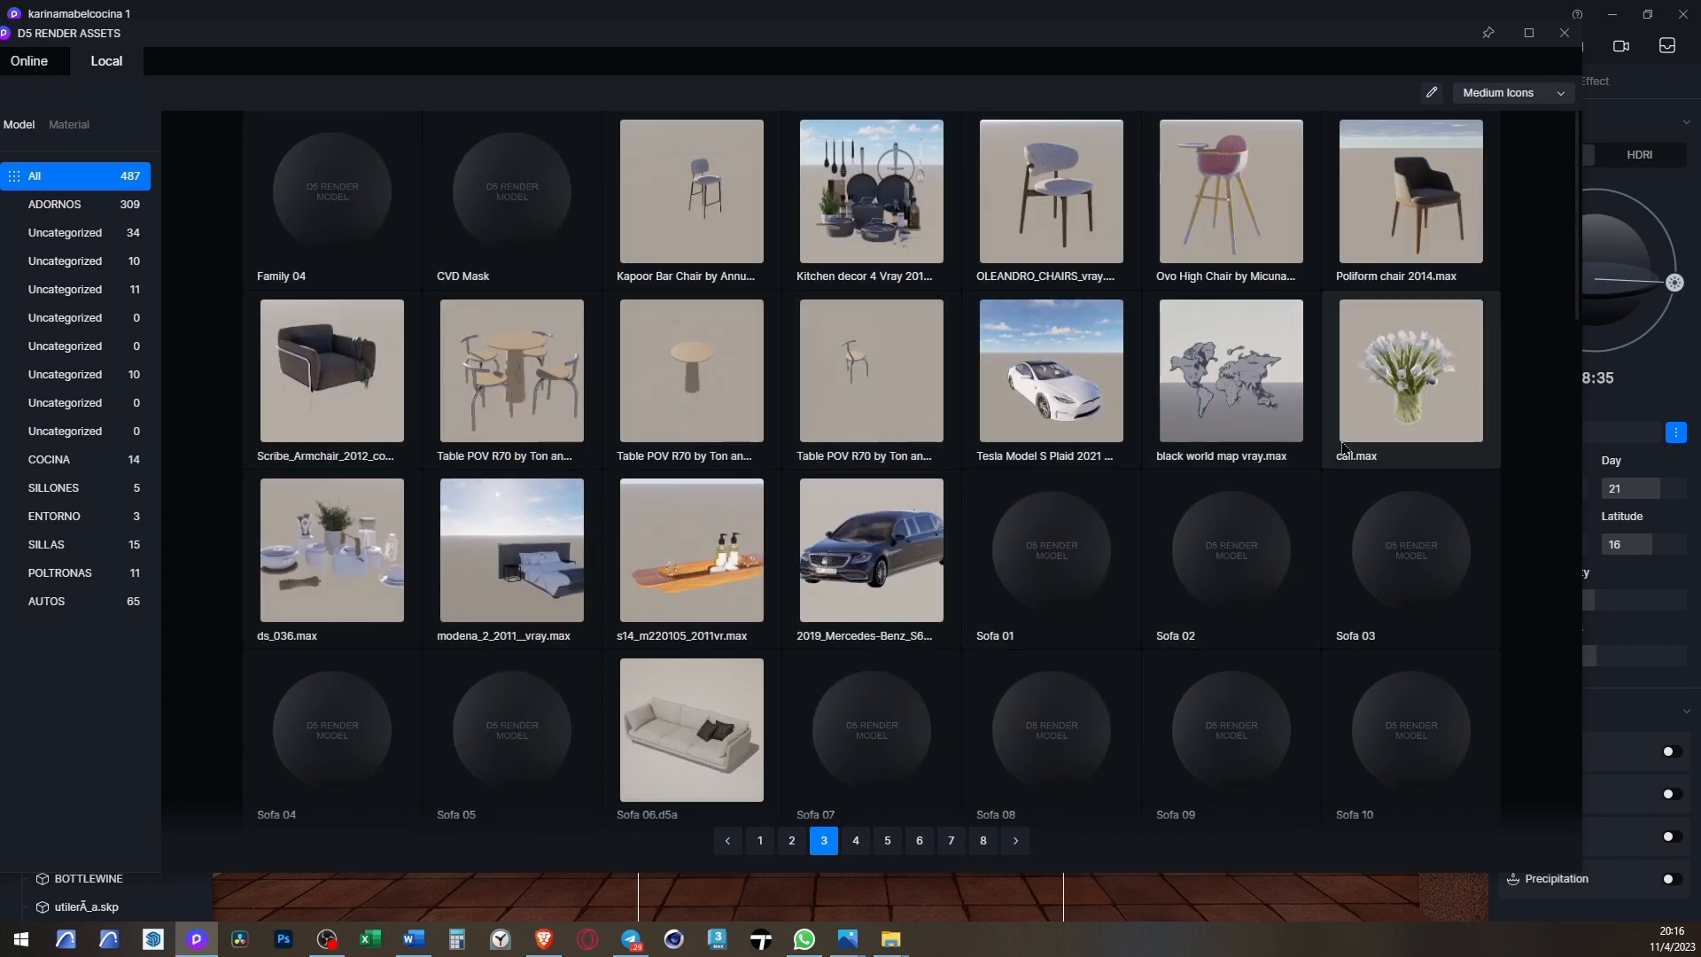
{"action": "left_click", "coordinate": [860, 846]}
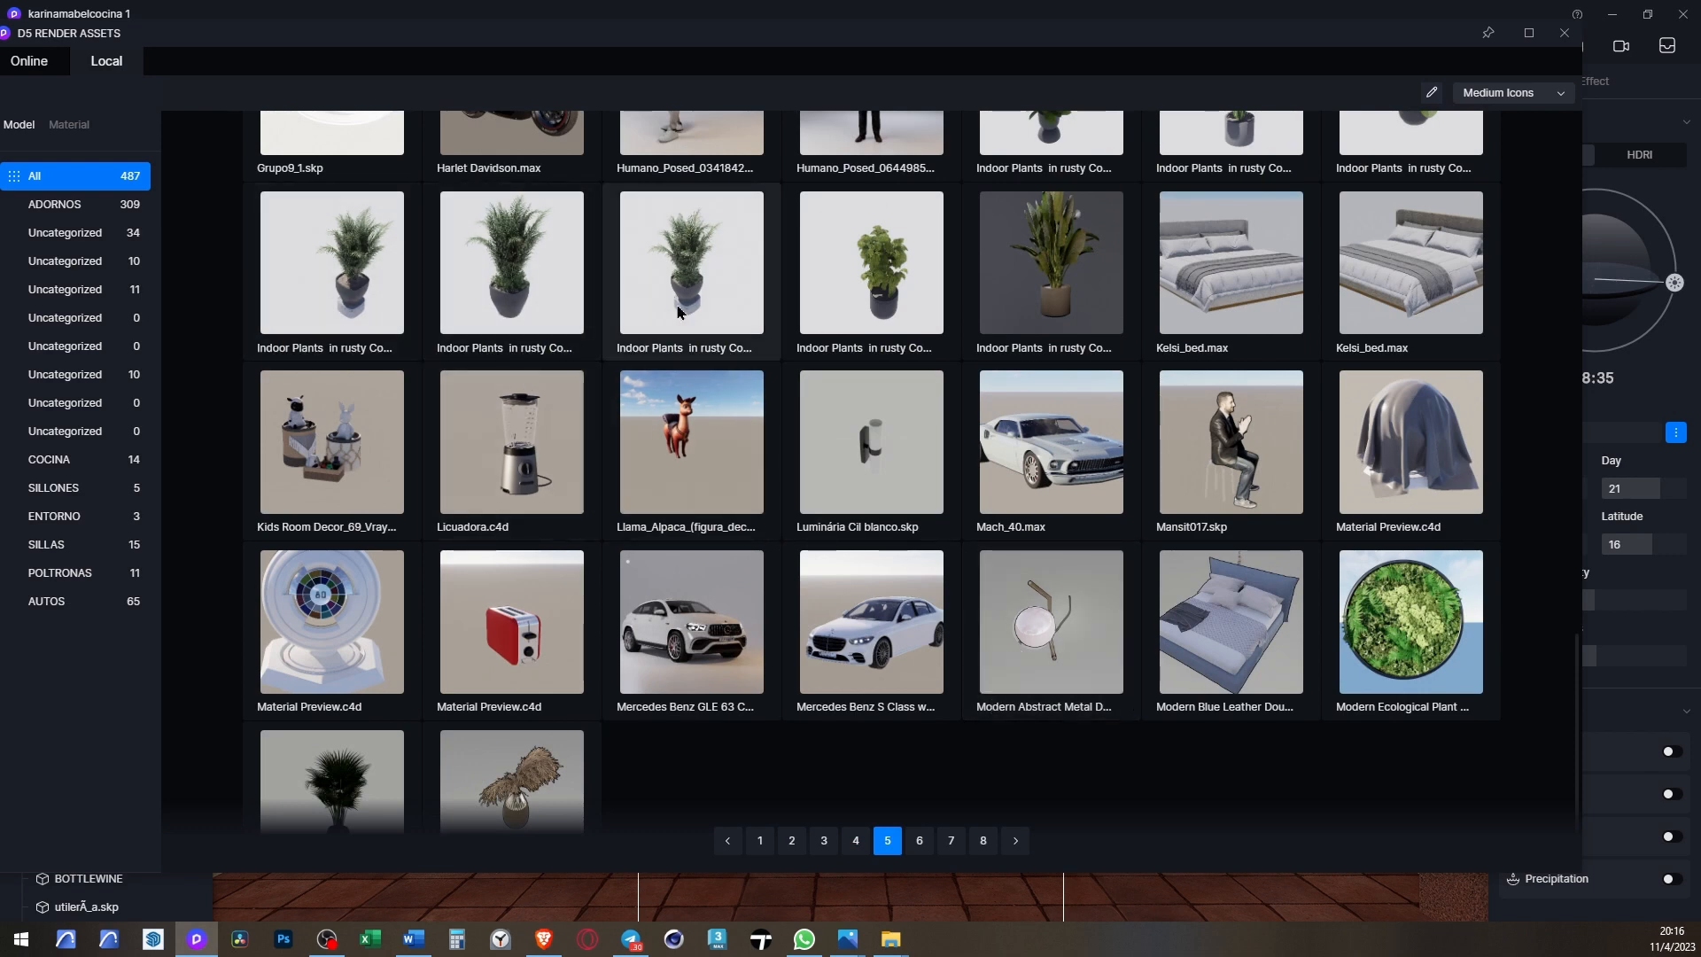
{"action": "scroll", "coordinate": [645, 330], "scroll_direction": "up", "scroll_amount": 3}
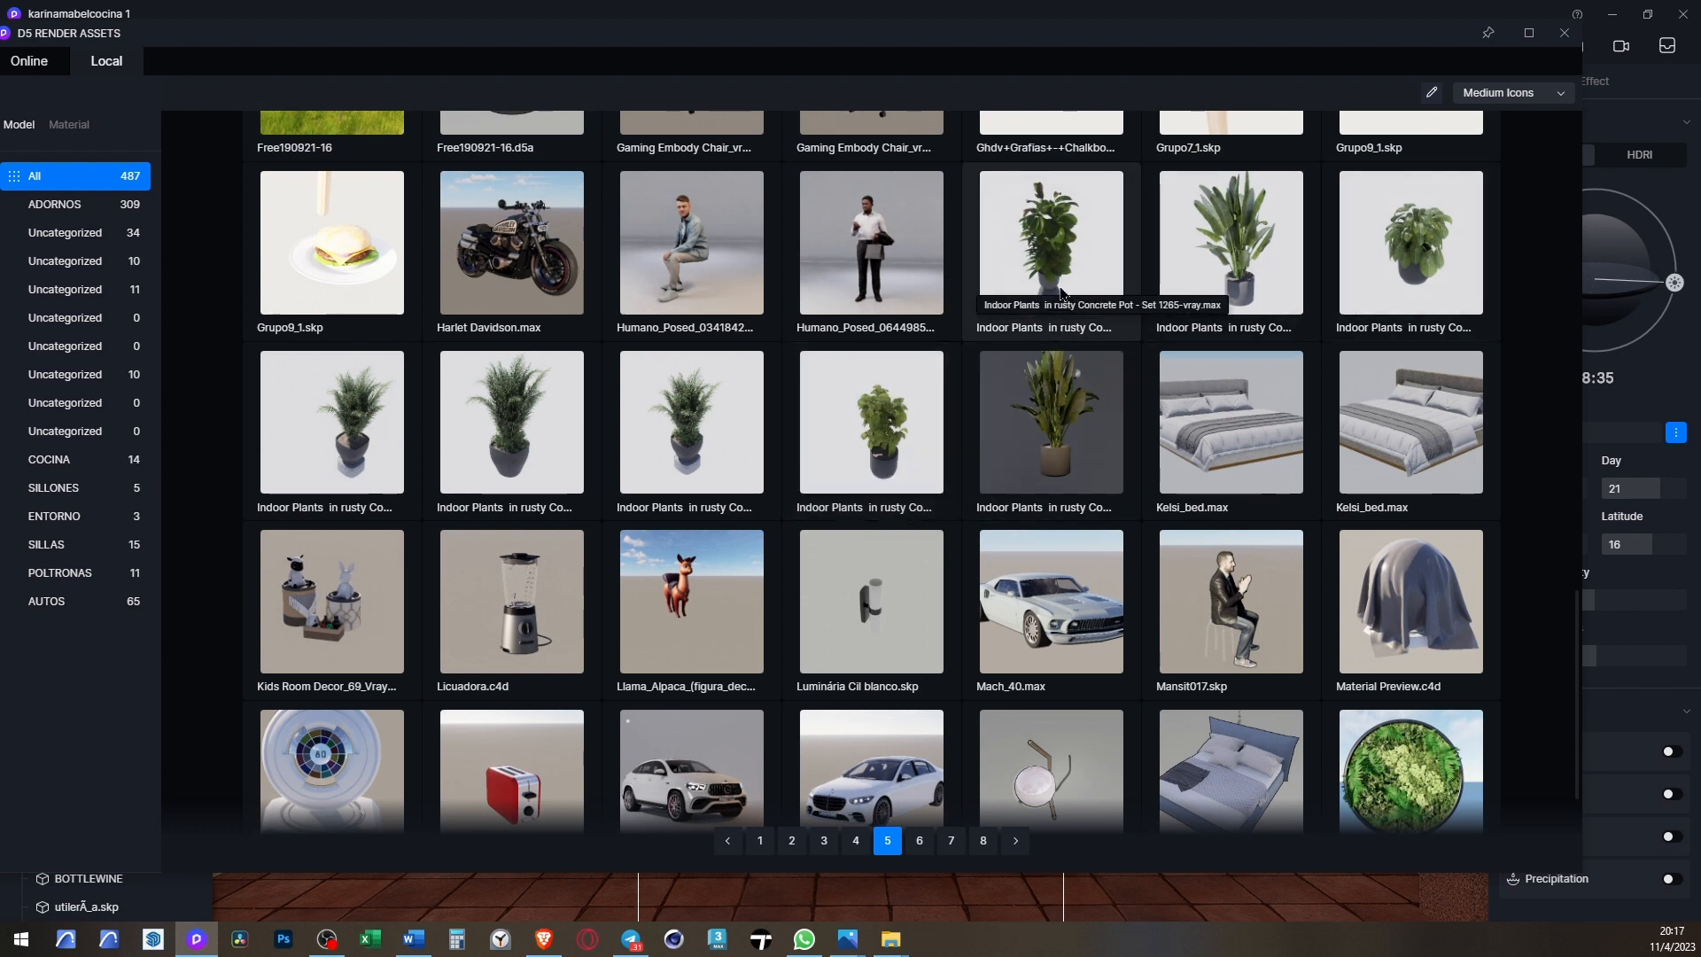
{"action": "left_click", "coordinate": [1024, 289]}
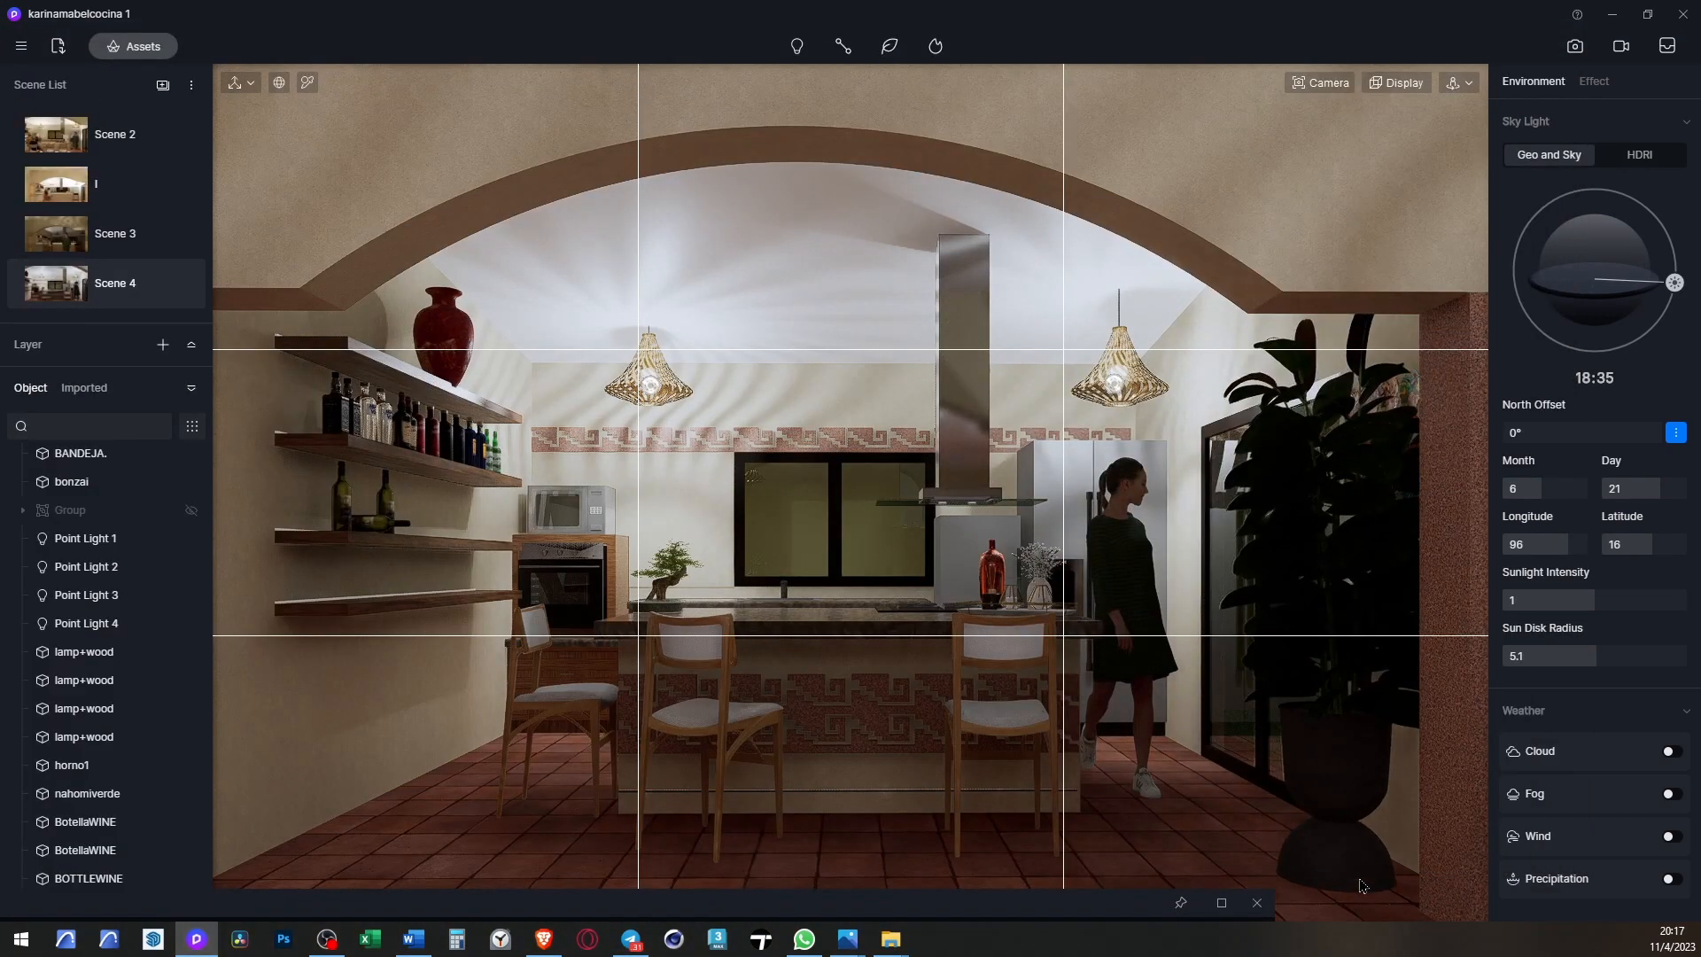
{"action": "left_click", "coordinate": [1362, 886]}
- Scale the potted plant down uniformly to a size of about 626 × 541 × 1198
{"action": "scroll", "coordinate": [1362, 886], "scroll_direction": "up", "scroll_amount": 5}
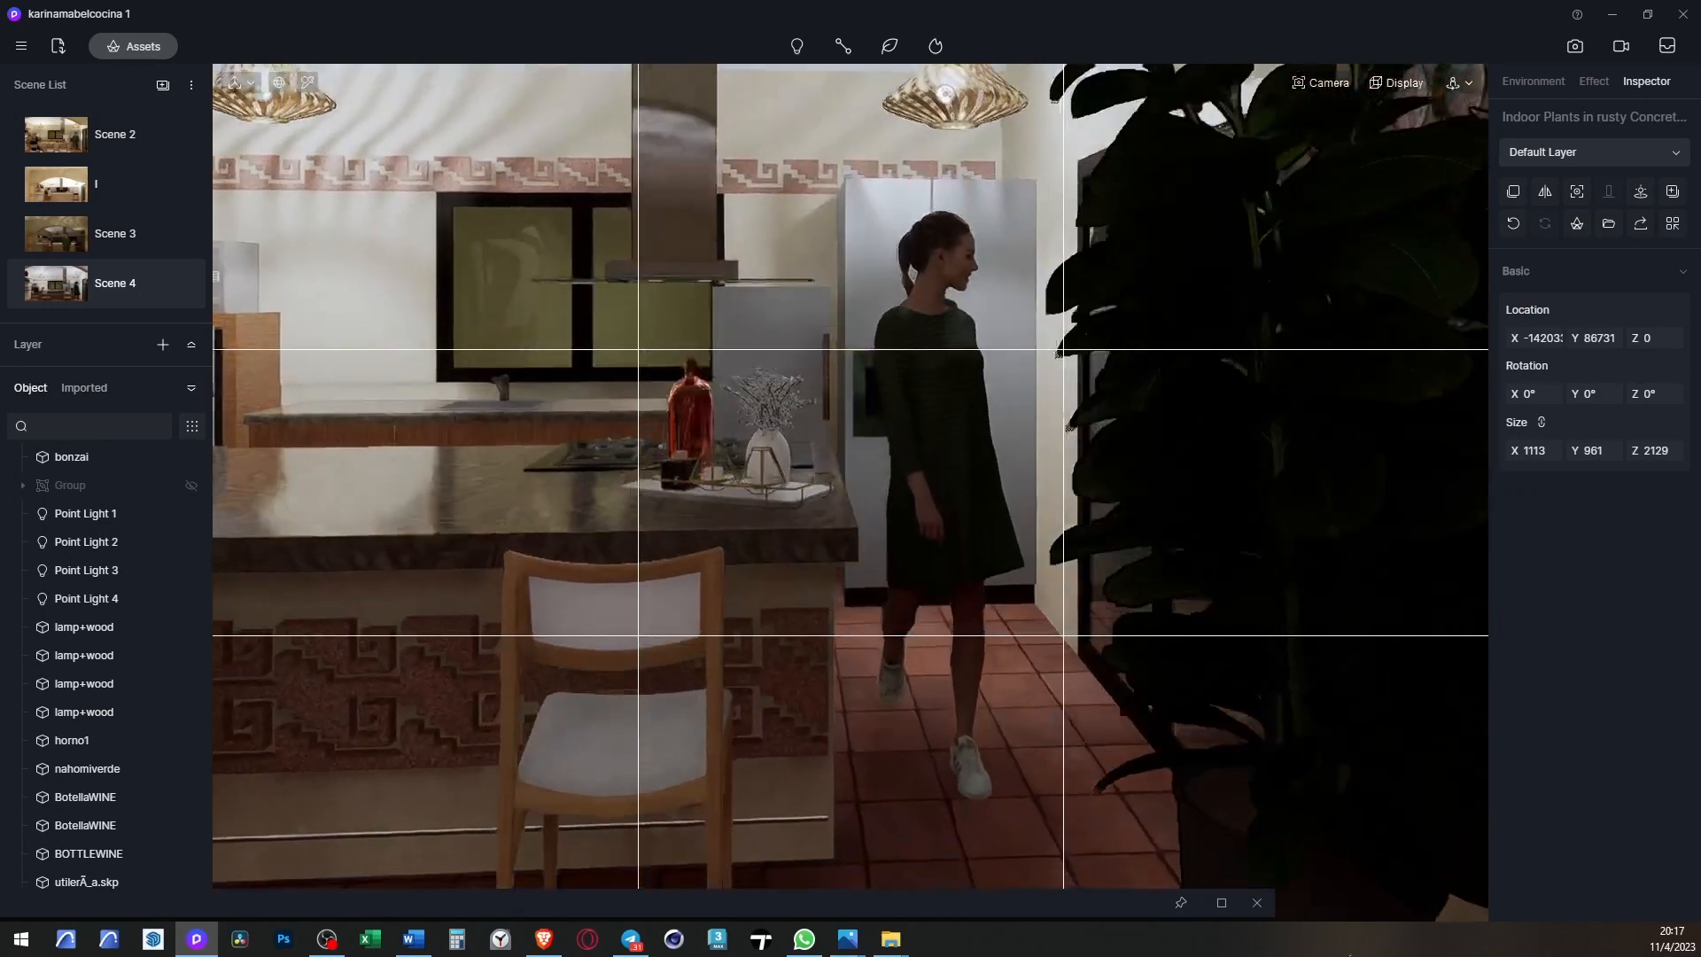
{"action": "scroll", "coordinate": [919, 152], "scroll_direction": "down", "scroll_amount": 5}
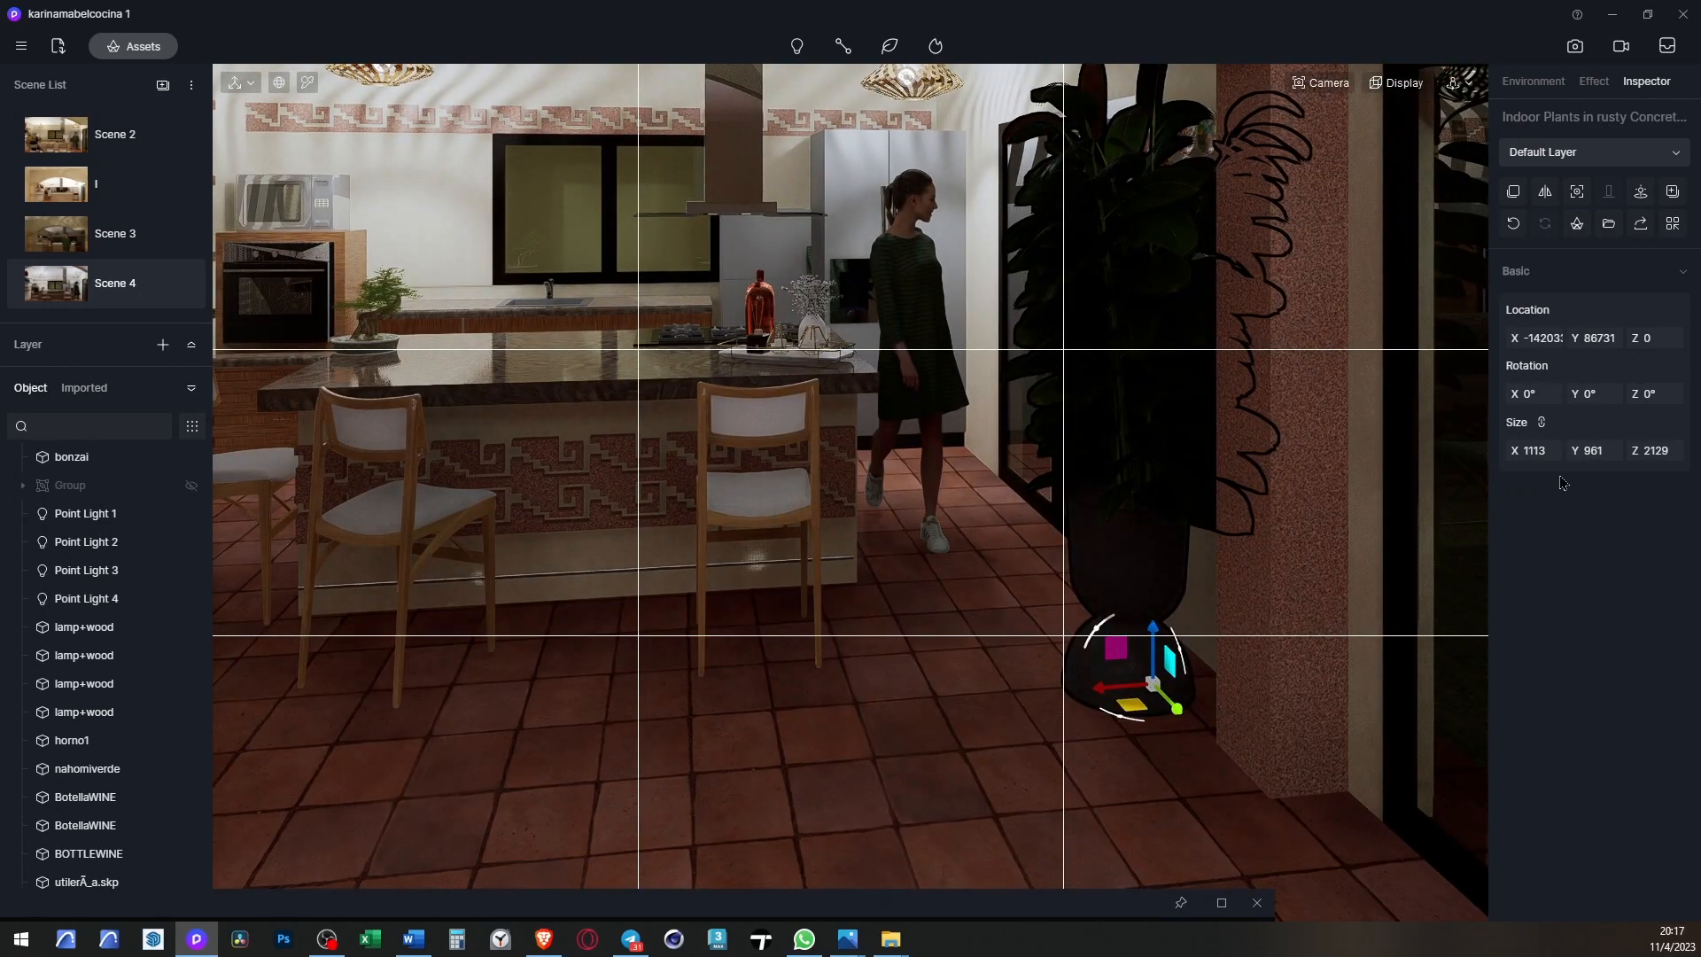
{"action": "key", "text": "space"}
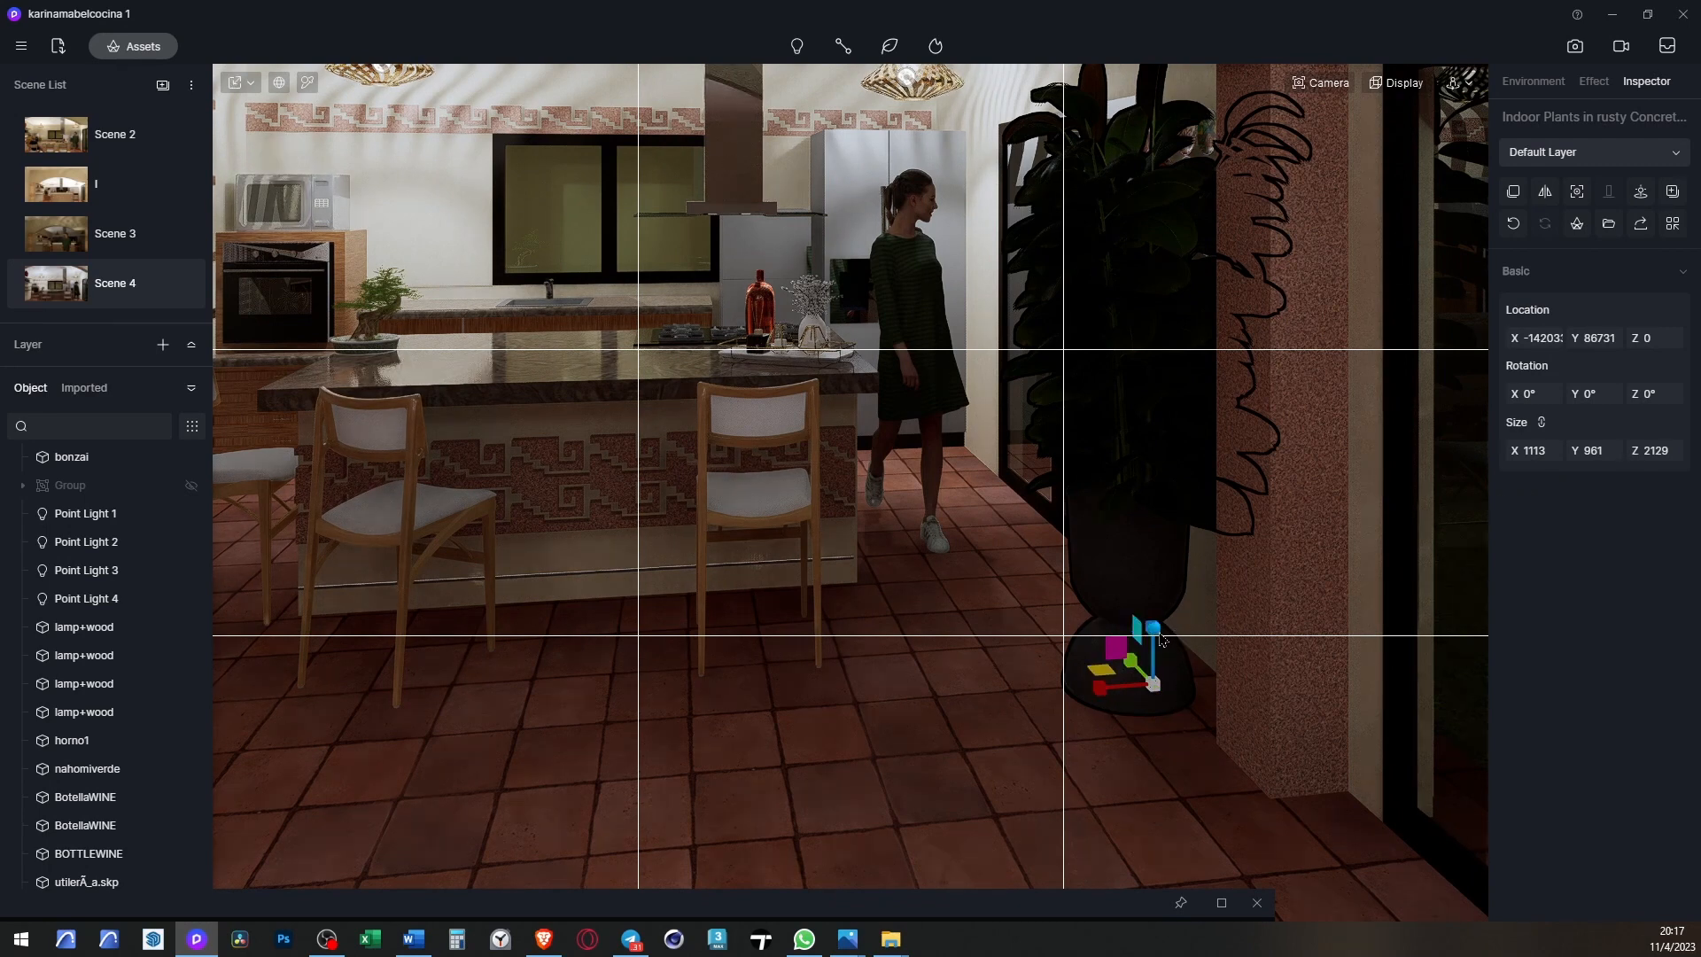
{"action": "left_click_drag", "start_coordinate": [1161, 639], "coordinate": [1200, 767]}
{"action": "scroll", "coordinate": [1181, 693], "scroll_direction": "up", "scroll_amount": 2}
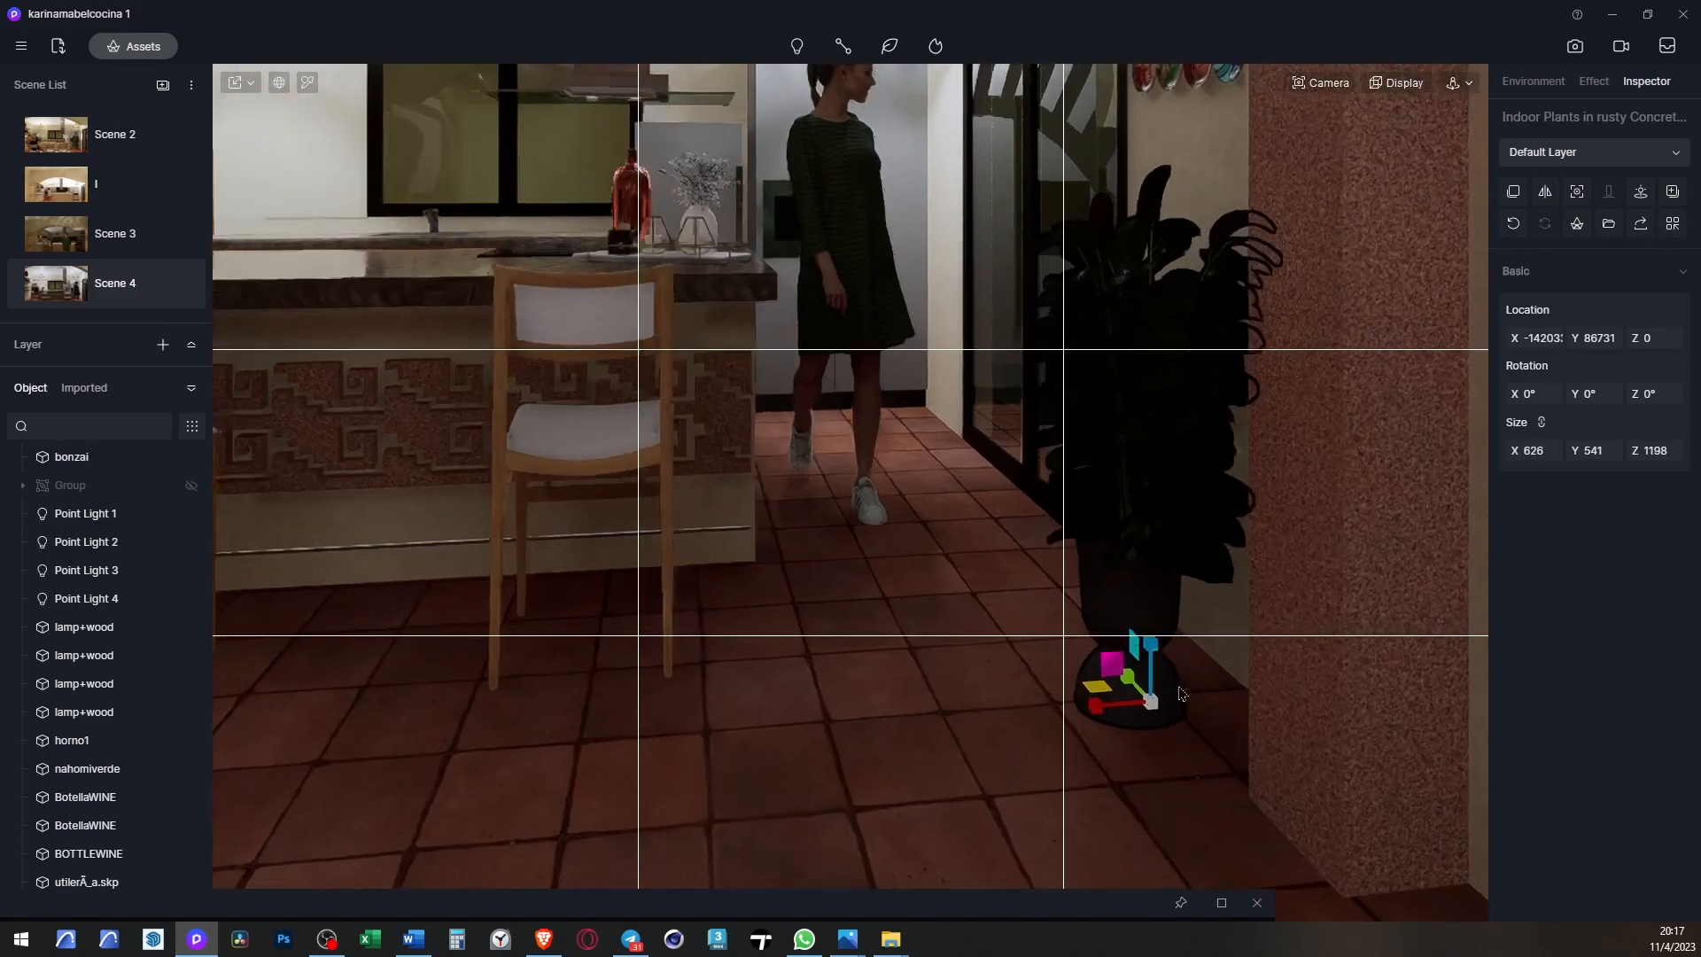
- Move the potted plant across the floor into the corner between the wall and the pillar, and restore the Scene 4 view
{"action": "scroll", "coordinate": [1181, 694], "scroll_direction": "up", "scroll_amount": 3}
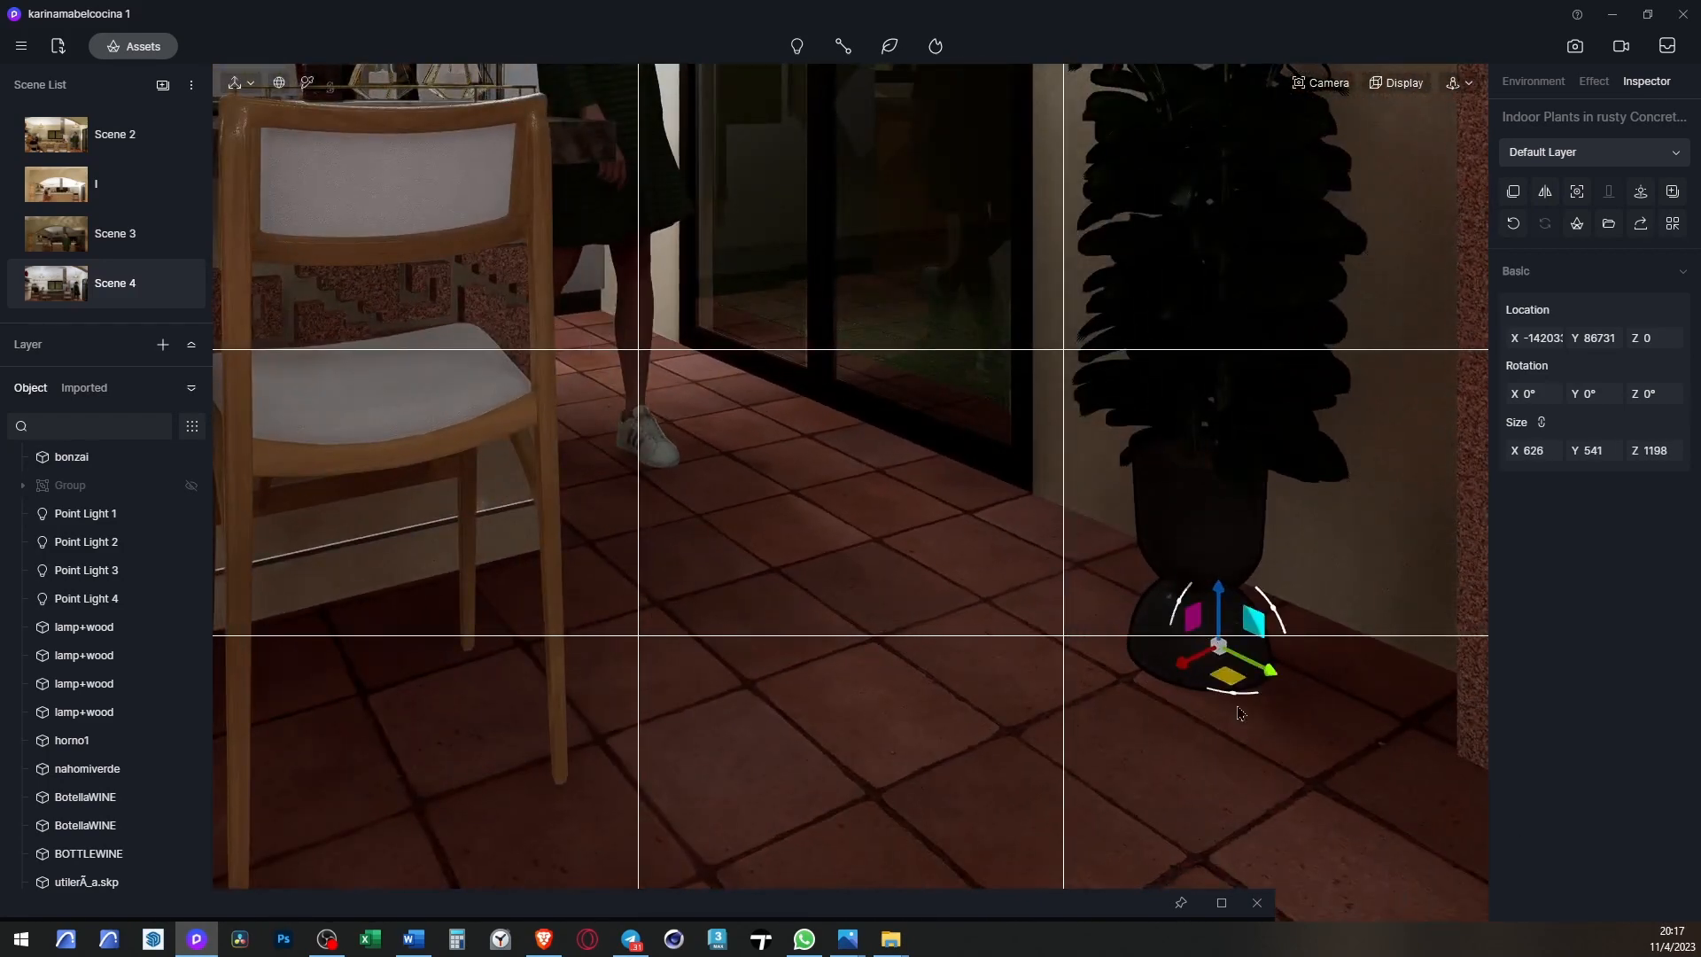
{"action": "left_click_drag", "start_coordinate": [1199, 660], "coordinate": [1440, 700]}
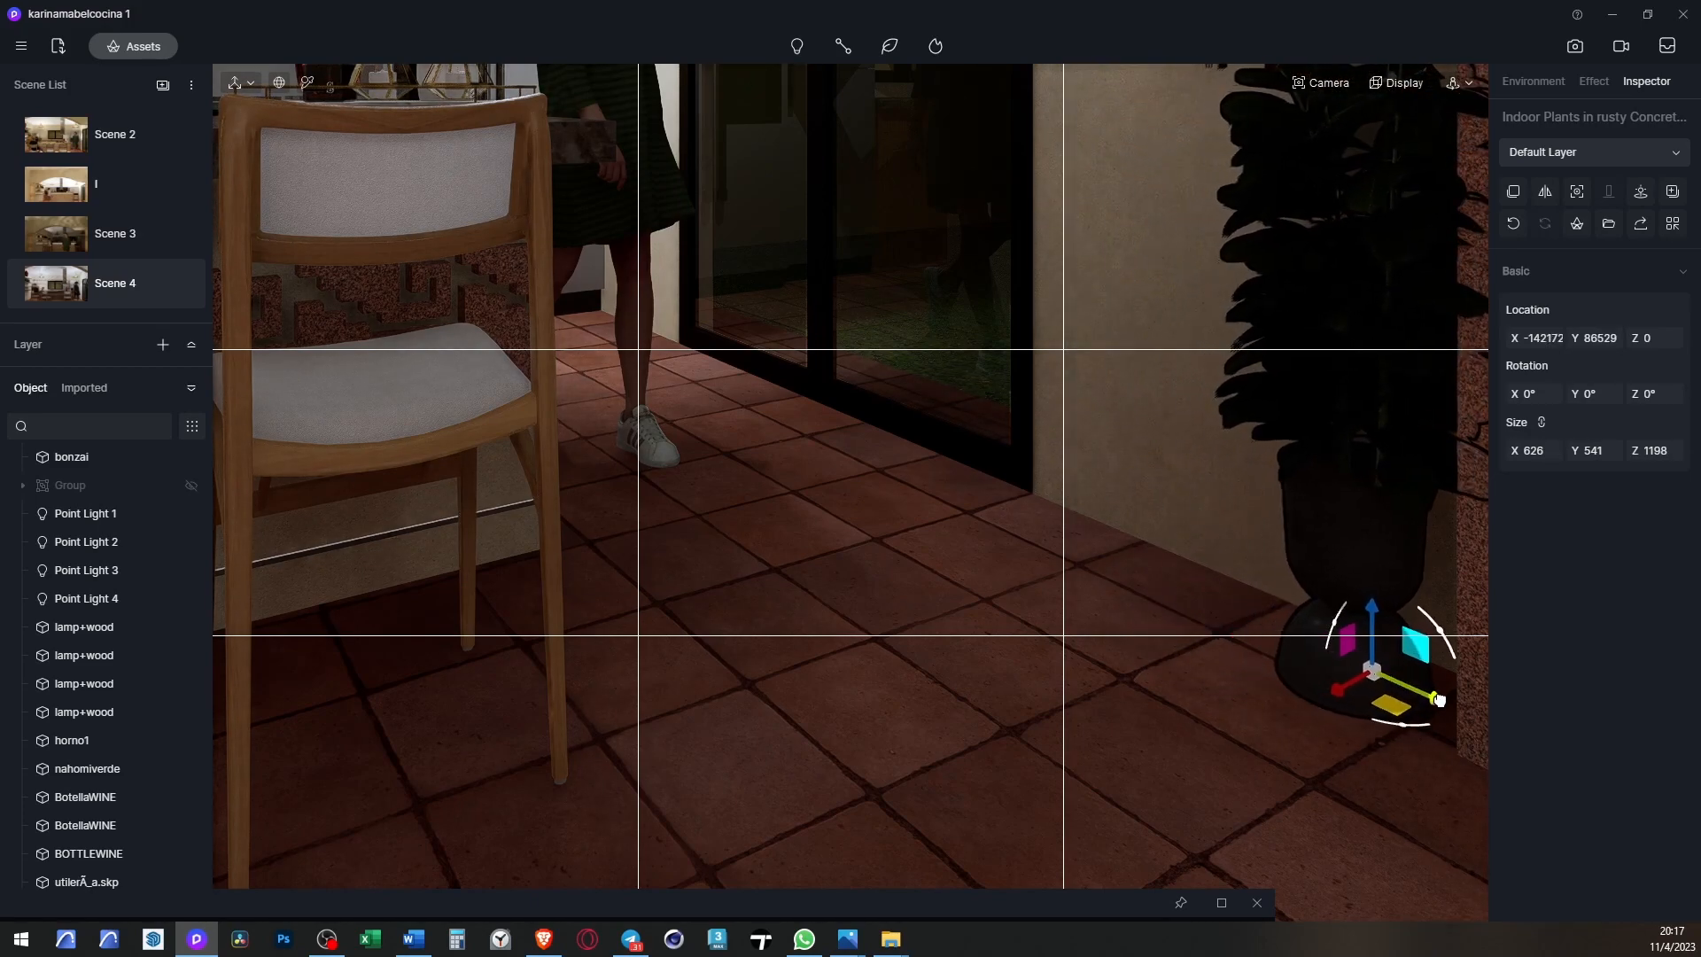
{"action": "scroll", "coordinate": [1144, 497], "scroll_direction": "down", "scroll_amount": 5}
{"action": "scroll", "coordinate": [1125, 423], "scroll_direction": "up", "scroll_amount": 5}
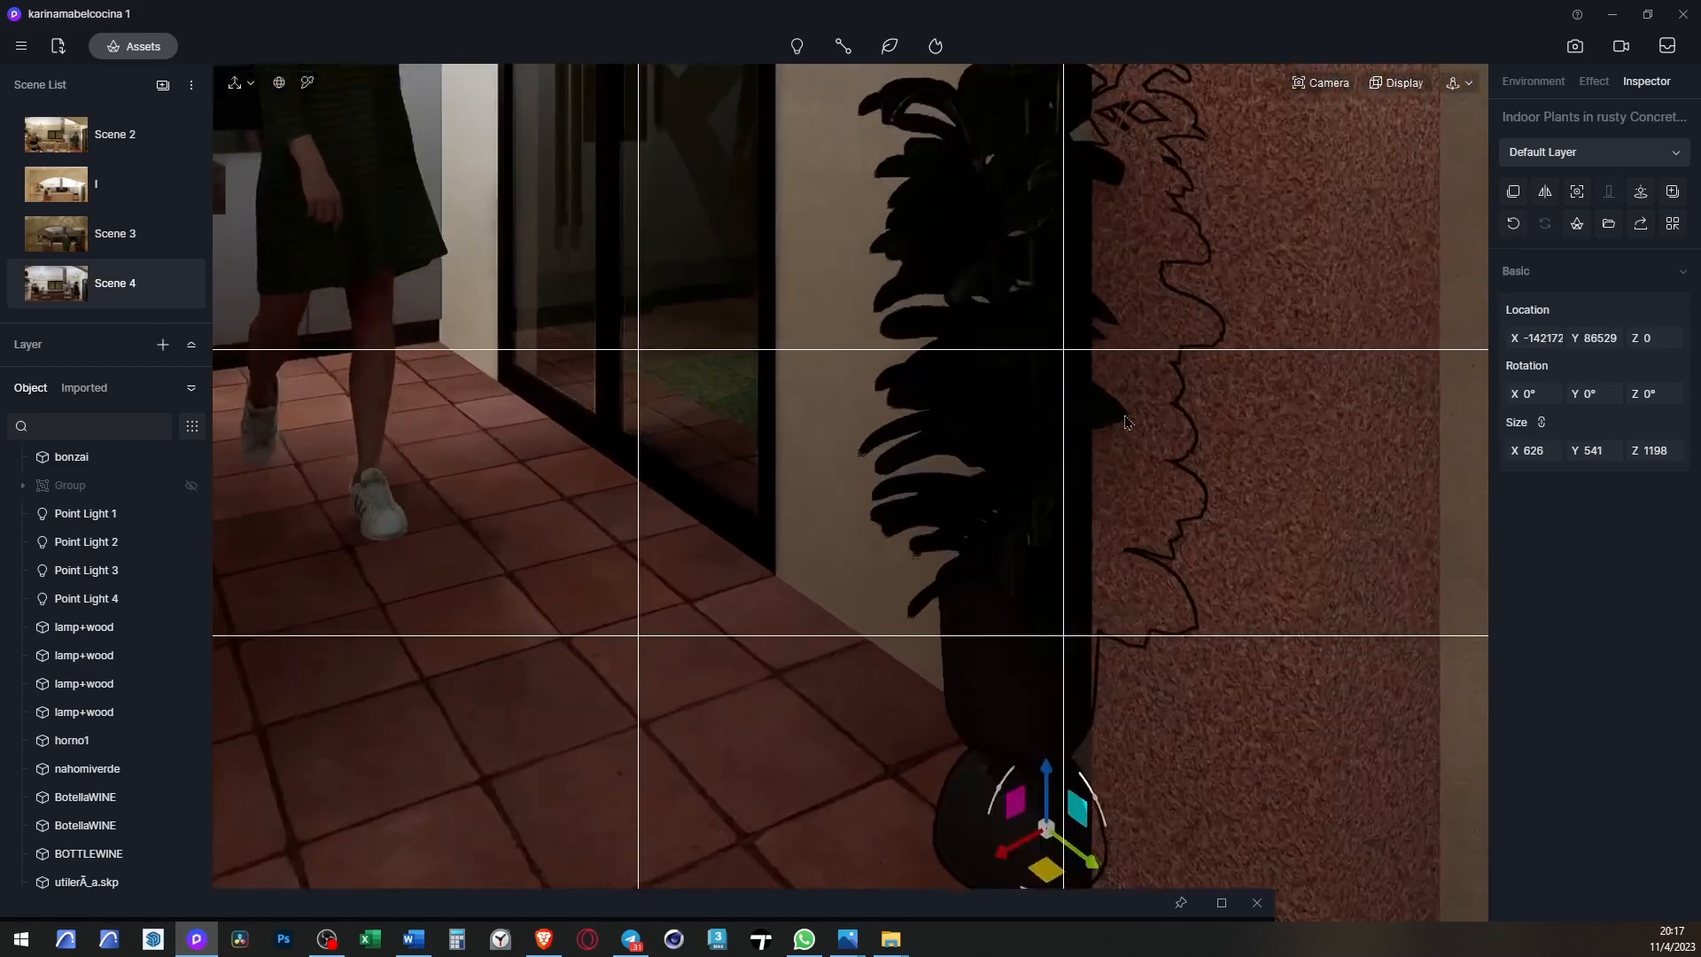
{"action": "middle_click_drag", "start_coordinate": [1125, 423], "coordinate": [1035, 498]}
{"action": "scroll", "coordinate": [1035, 498], "scroll_direction": "down", "scroll_amount": 2}
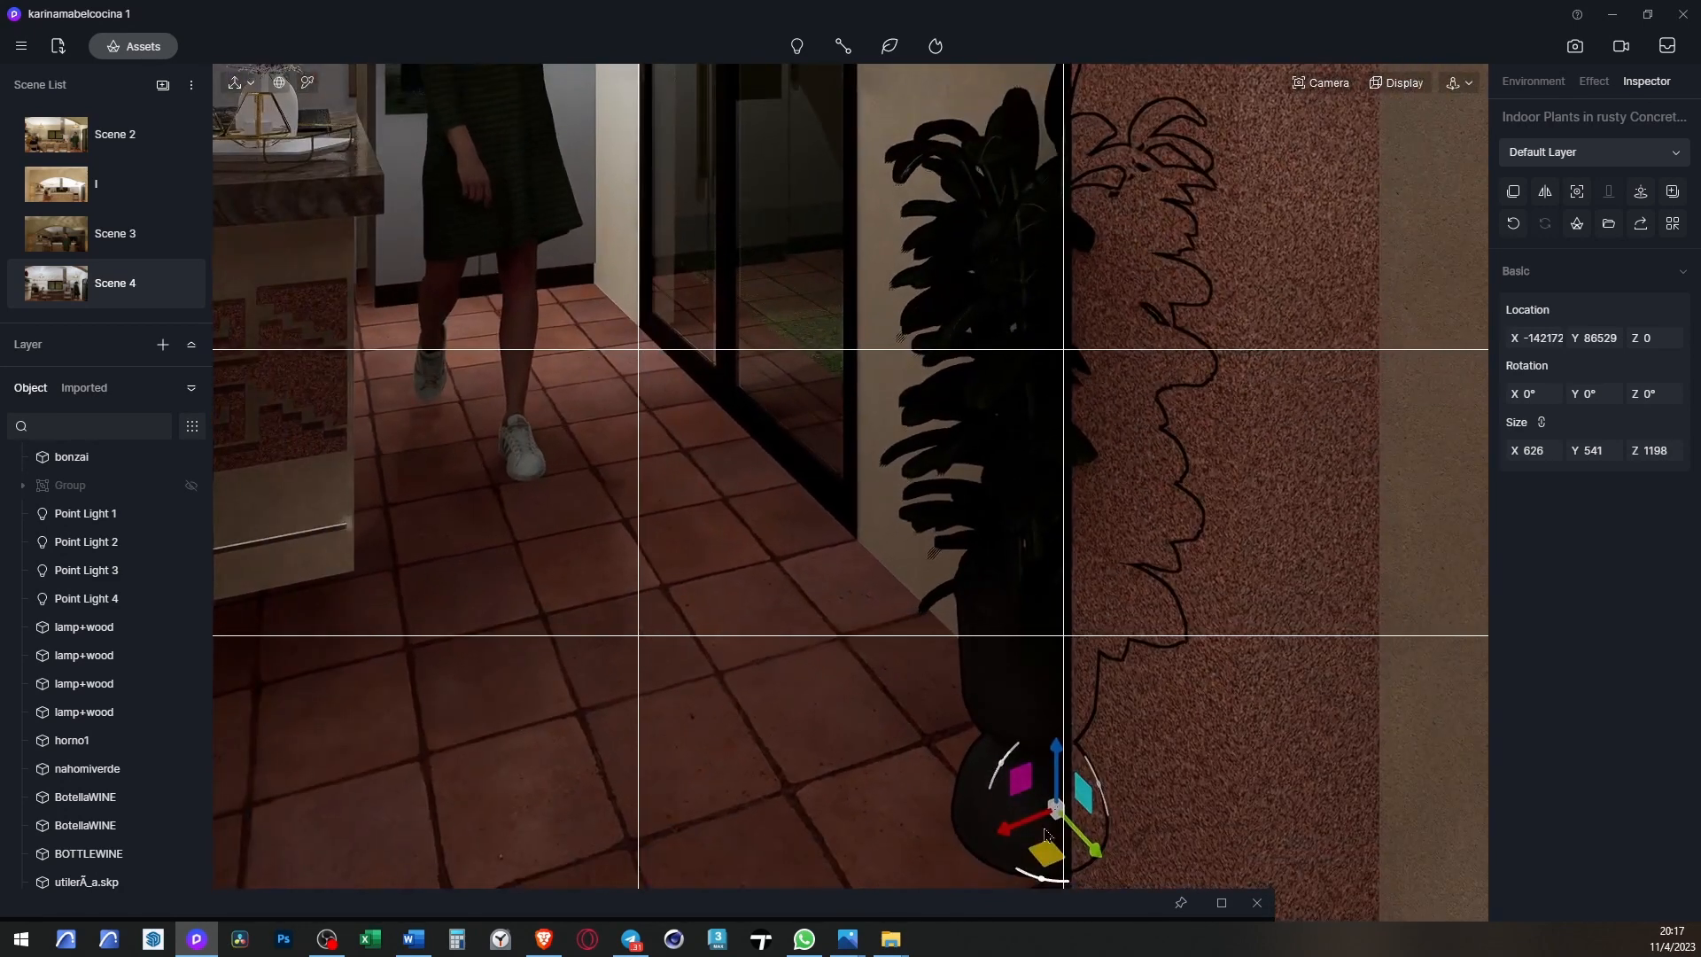
{"action": "left_click_drag", "start_coordinate": [1046, 835], "coordinate": [968, 810]}
{"action": "scroll", "coordinate": [906, 618], "scroll_direction": "down", "scroll_amount": 3}
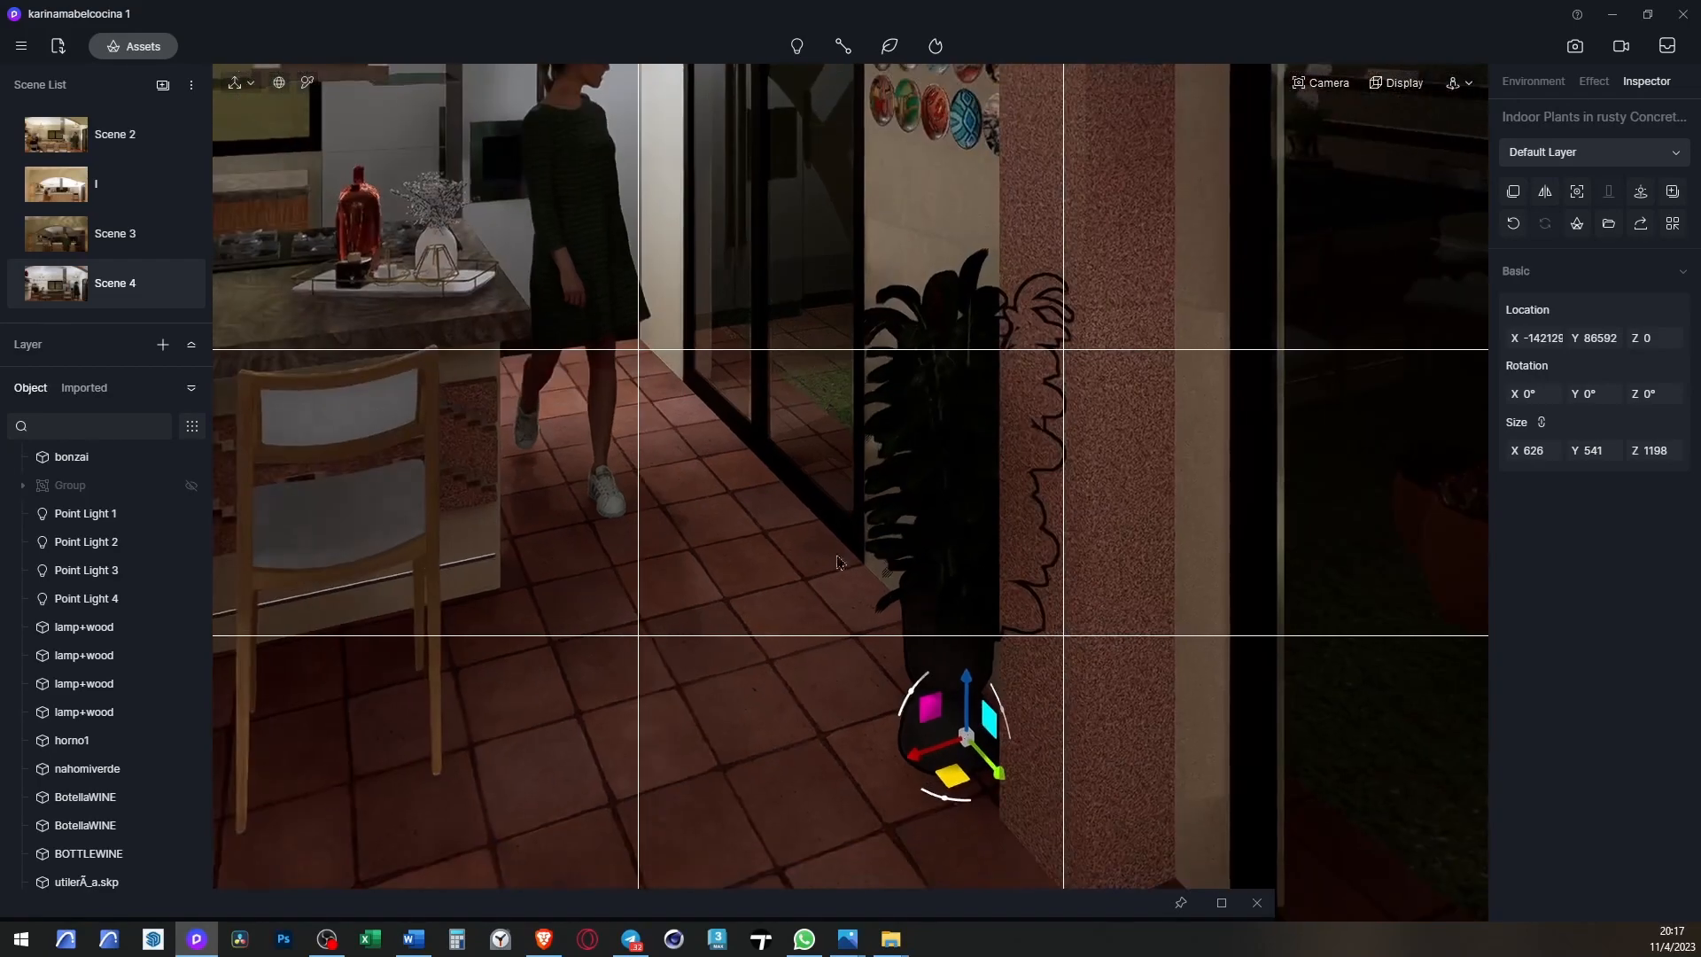
{"action": "left_click", "coordinate": [116, 284]}
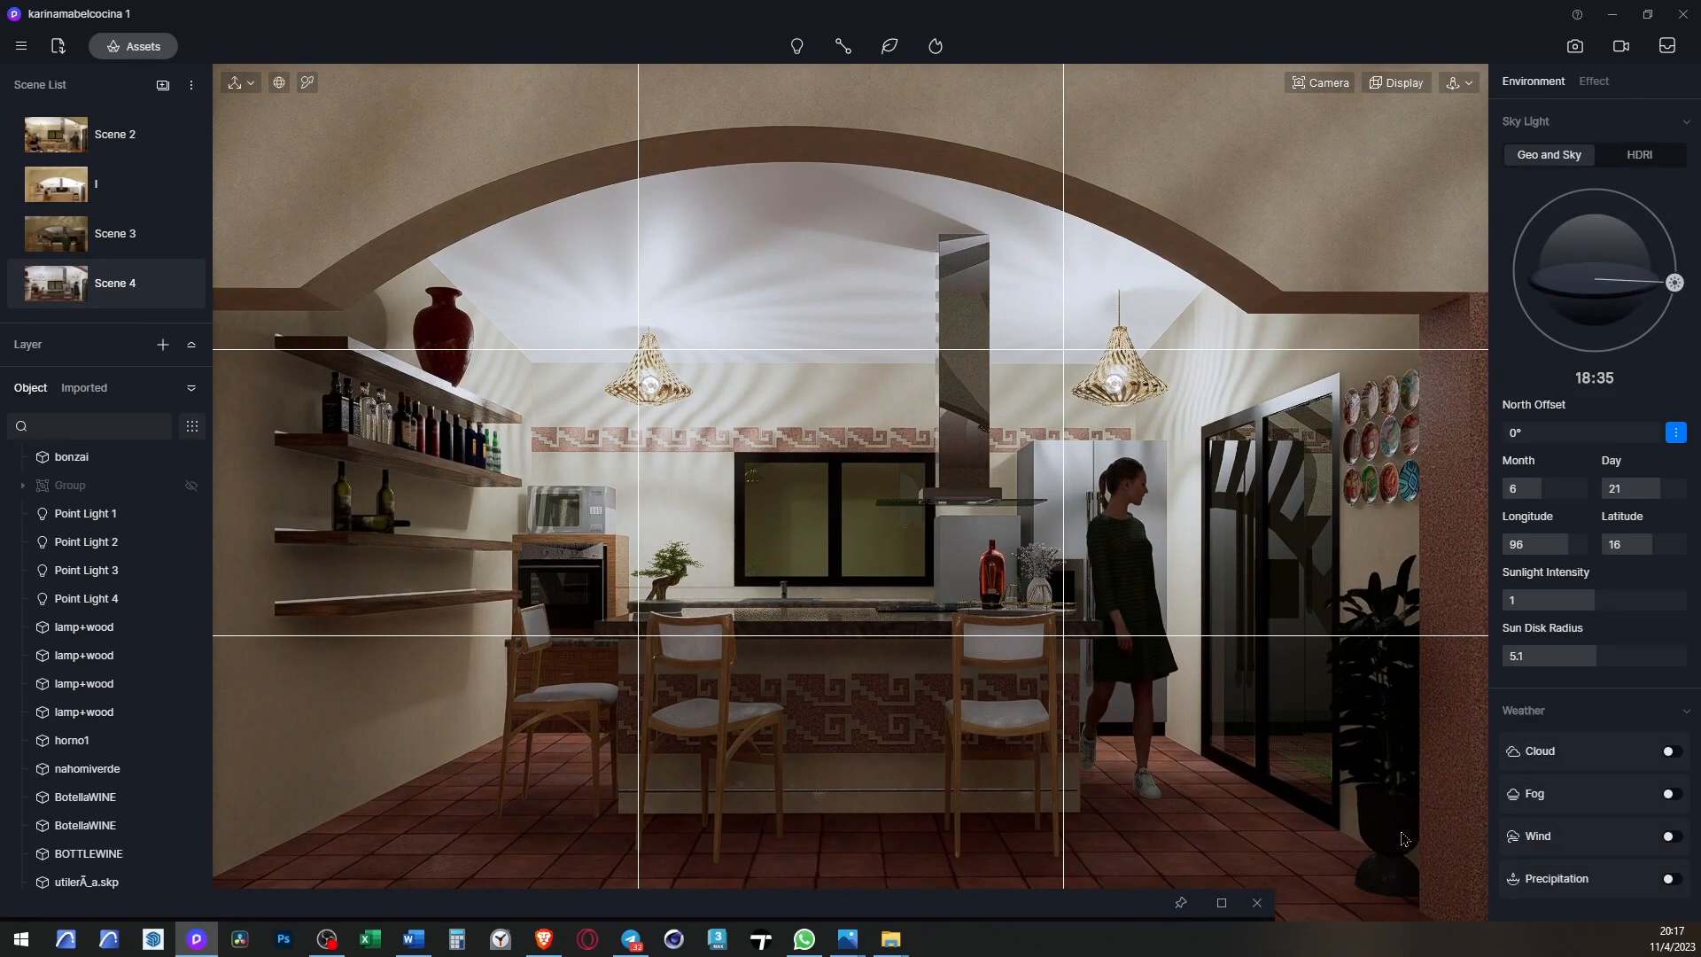
- Render Scene 4 as an image 1920 pixels wide without channels, saving it to the desktop as D5_Image_20230411_201801 in PNG format
{"action": "left_click", "coordinate": [1575, 46]}
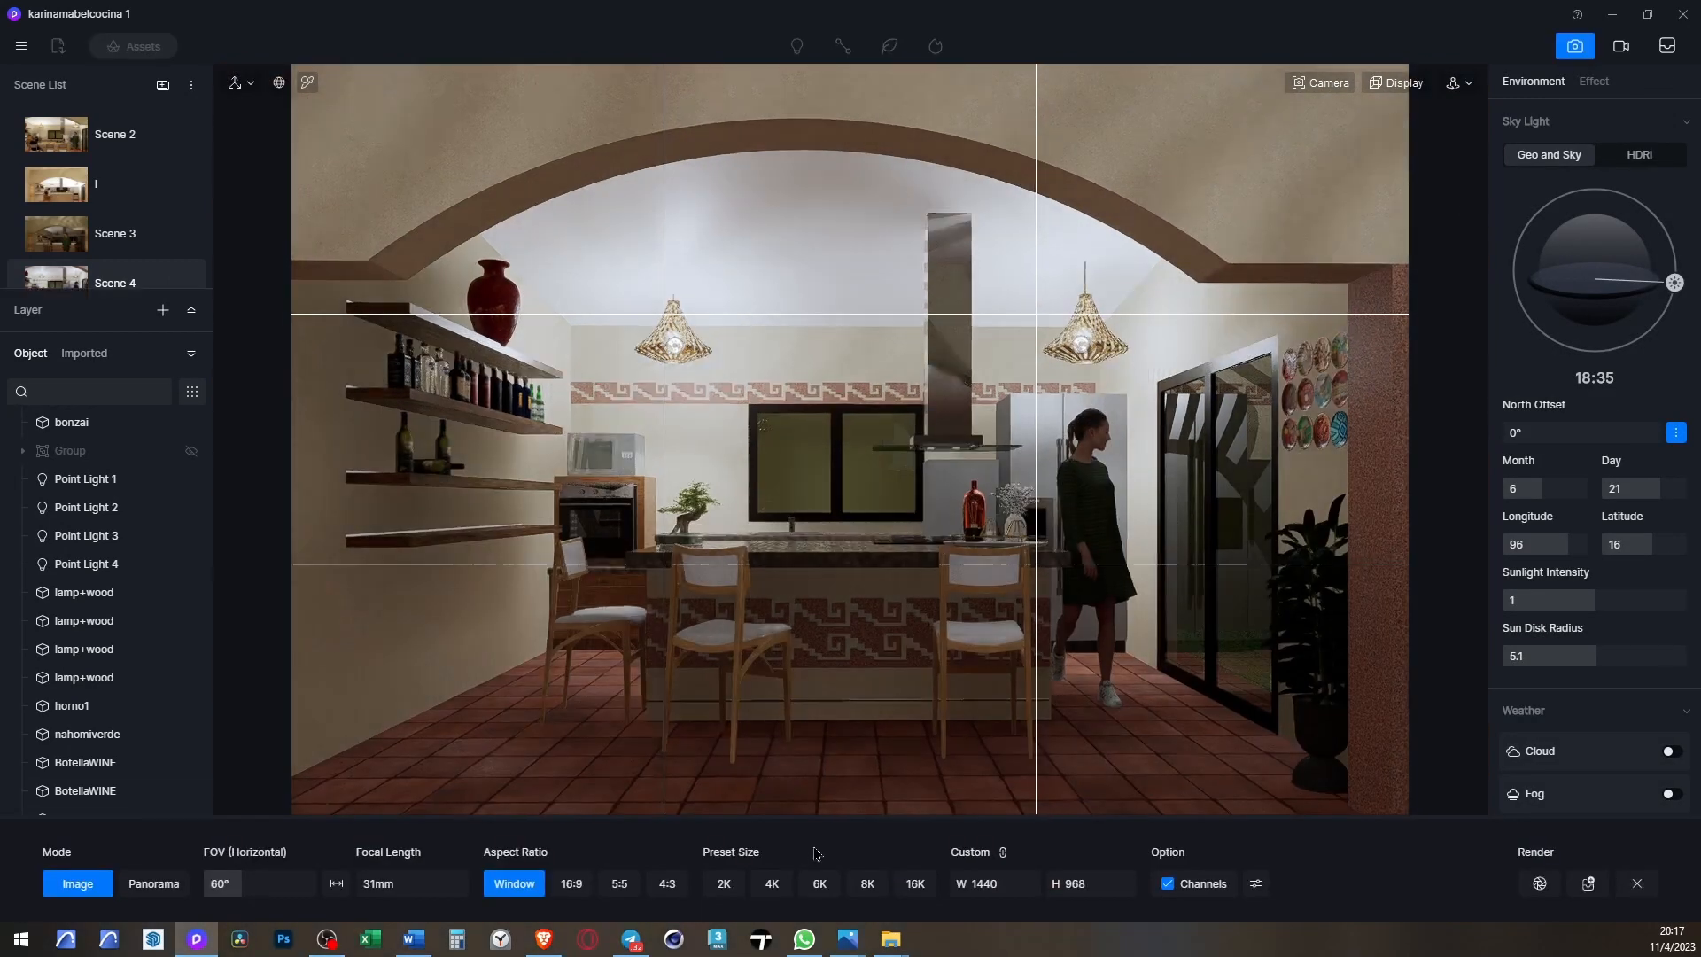
{"action": "left_click", "coordinate": [1166, 883]}
{"action": "left_click", "coordinate": [986, 883]}
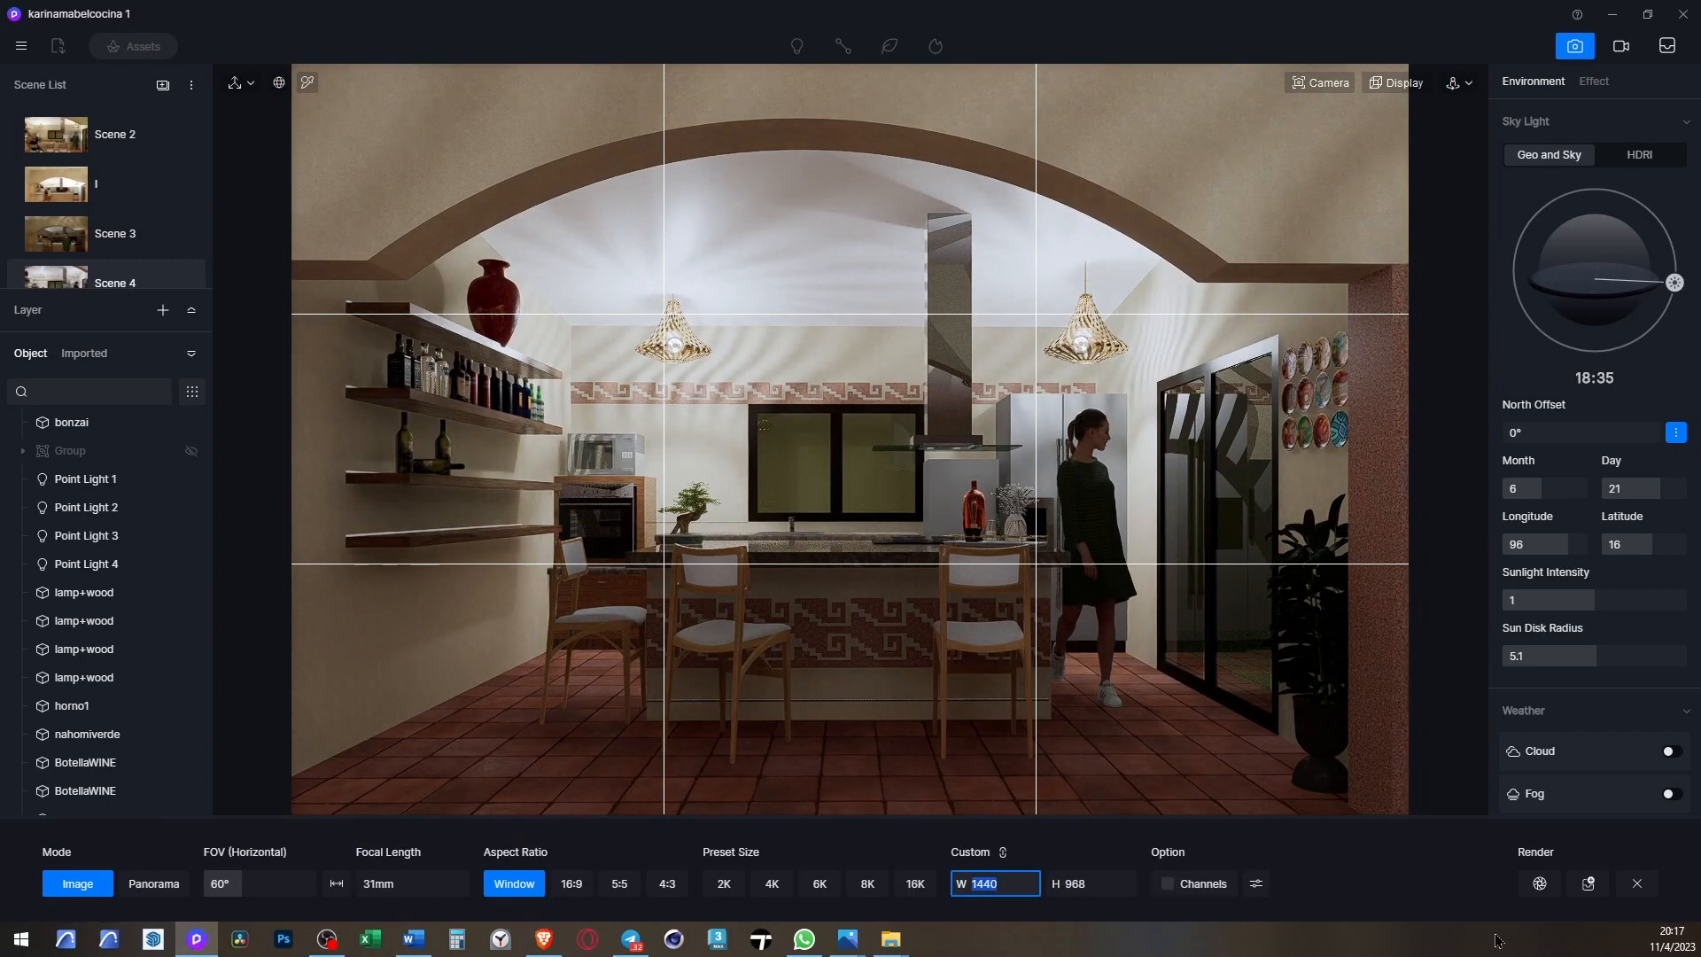
{"action": "type", "text": "1920"}
{"action": "key", "text": "Return"}
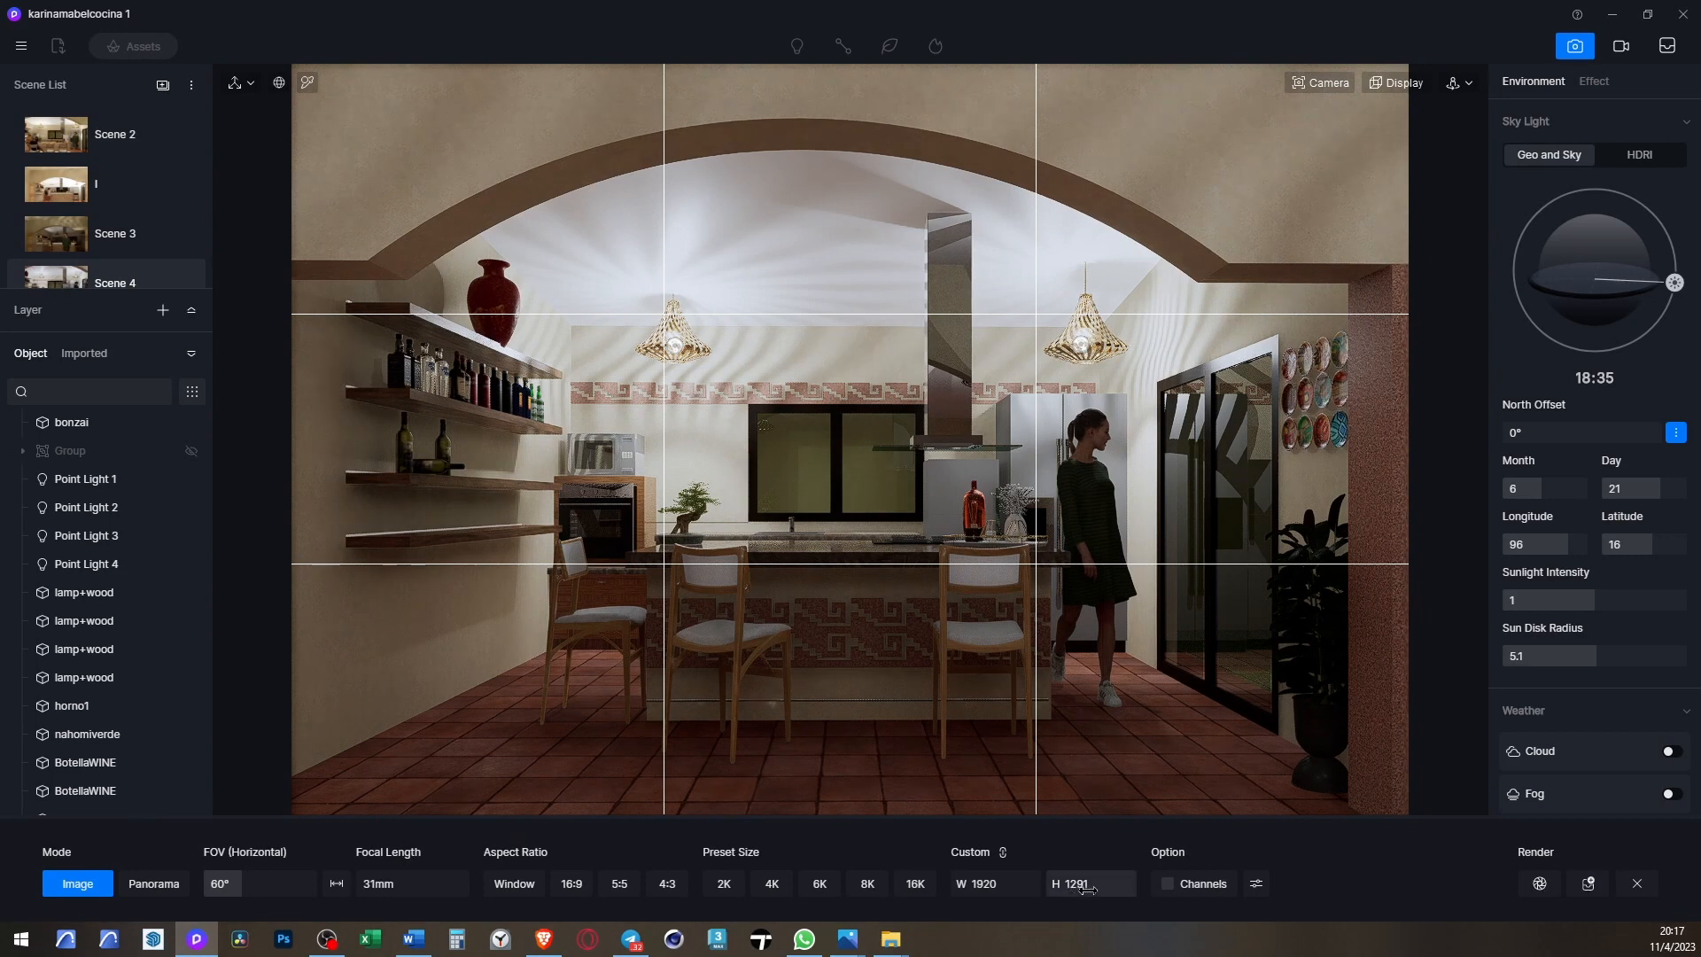
{"action": "left_click", "coordinate": [1550, 885]}
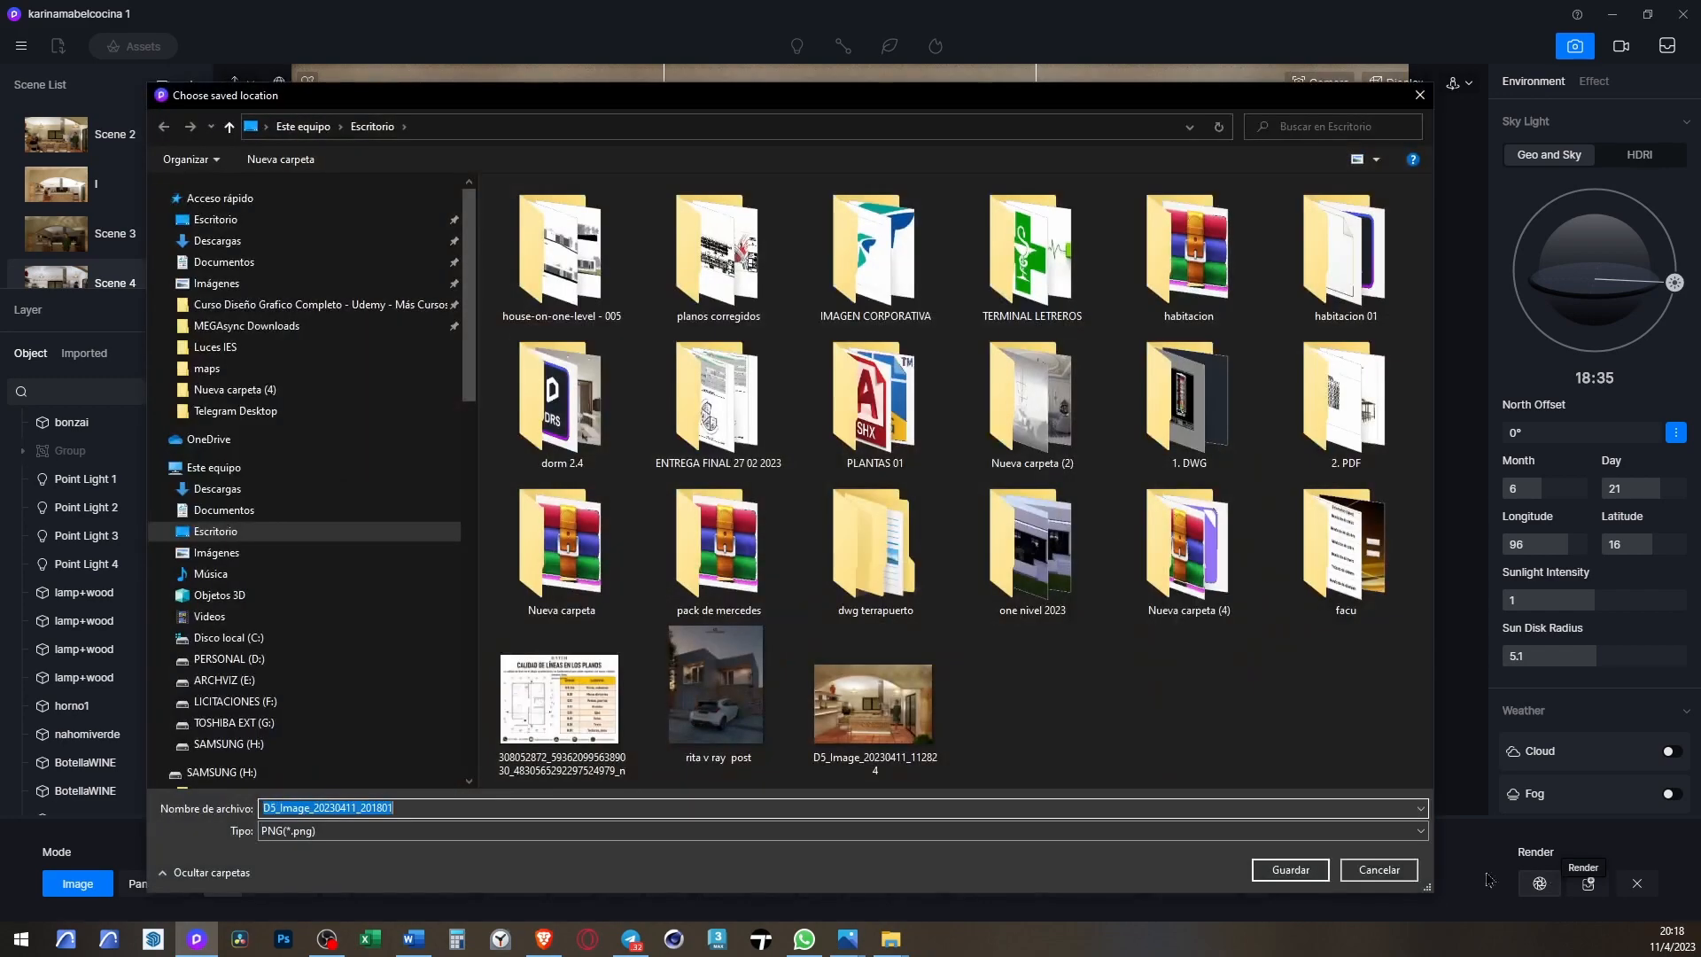
{"action": "left_click", "coordinate": [1291, 870]}
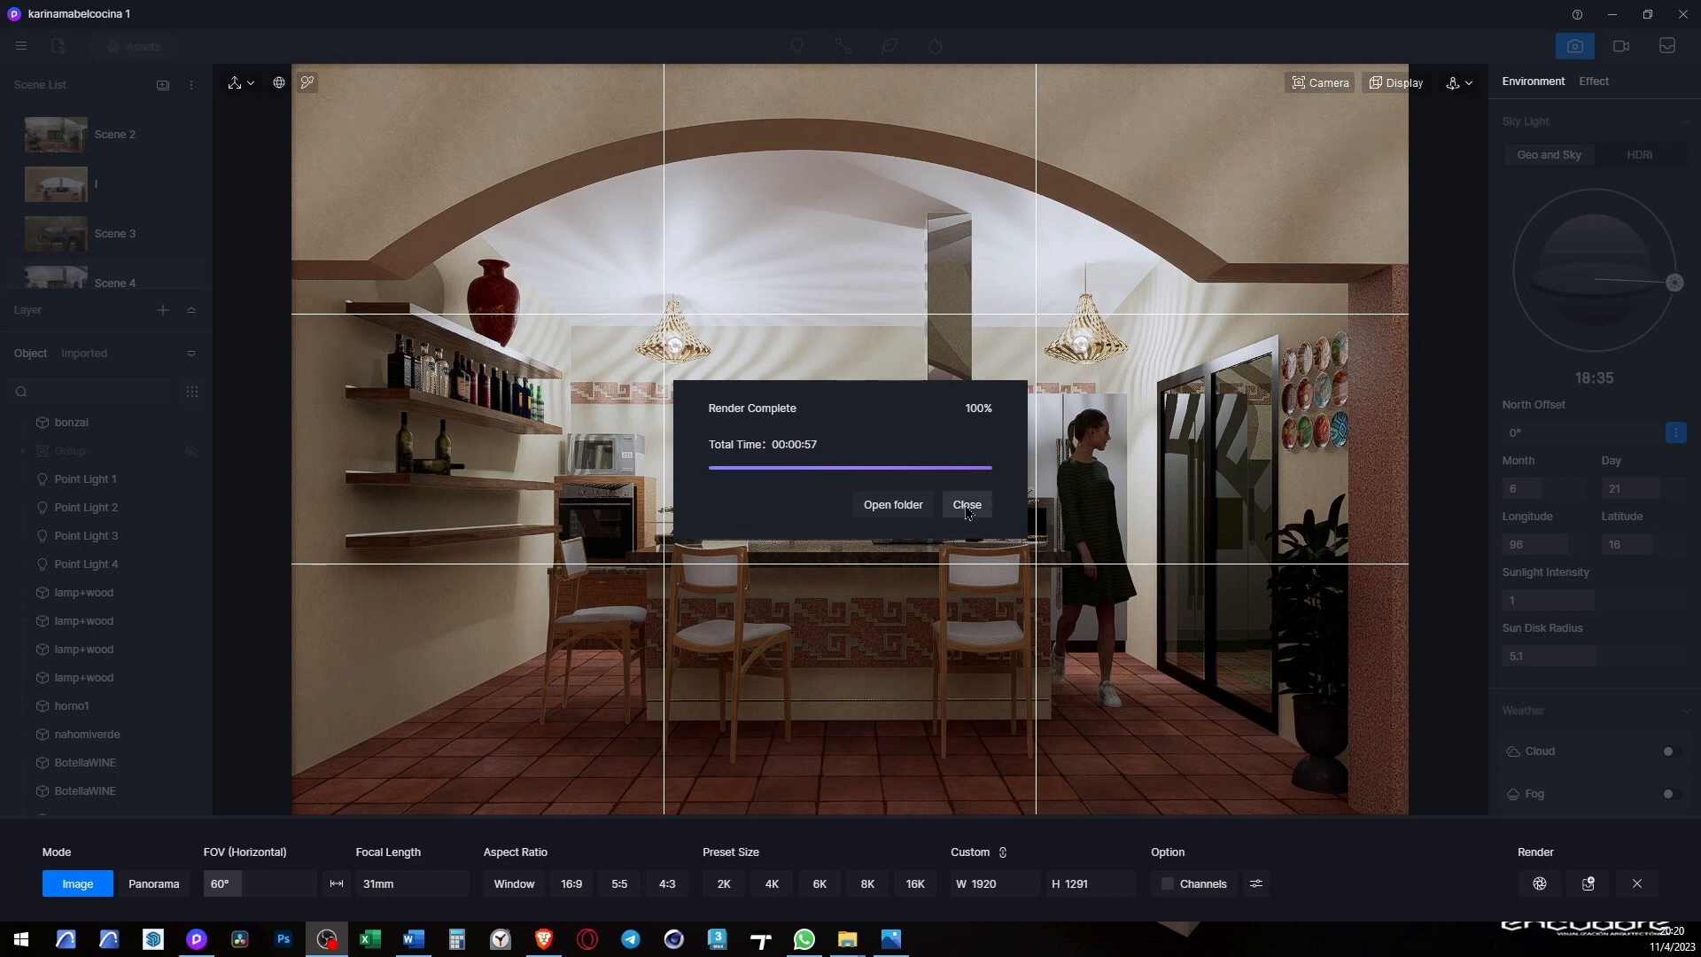
- Switch to the photo viewer to compare D5_Image_20230411_201801.png with D5_Image_20230411_112824.png, and return to close the finished render's dialog
{"action": "left_click", "coordinate": [887, 941]}
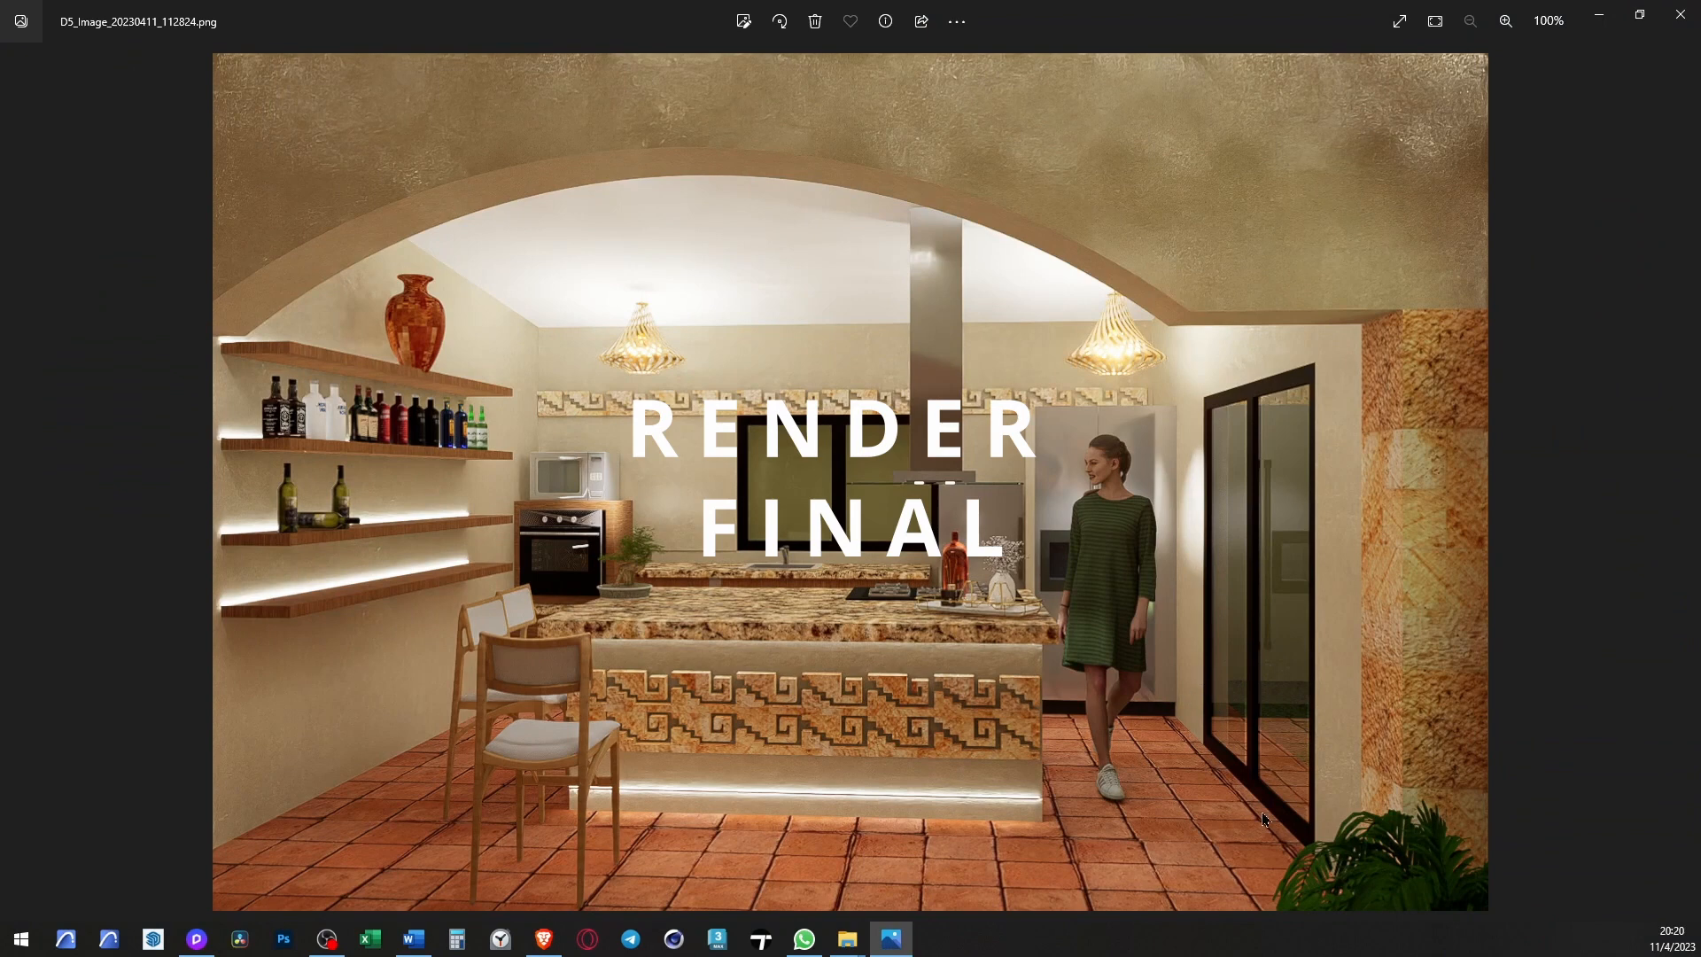
{"action": "key", "text": "Right"}
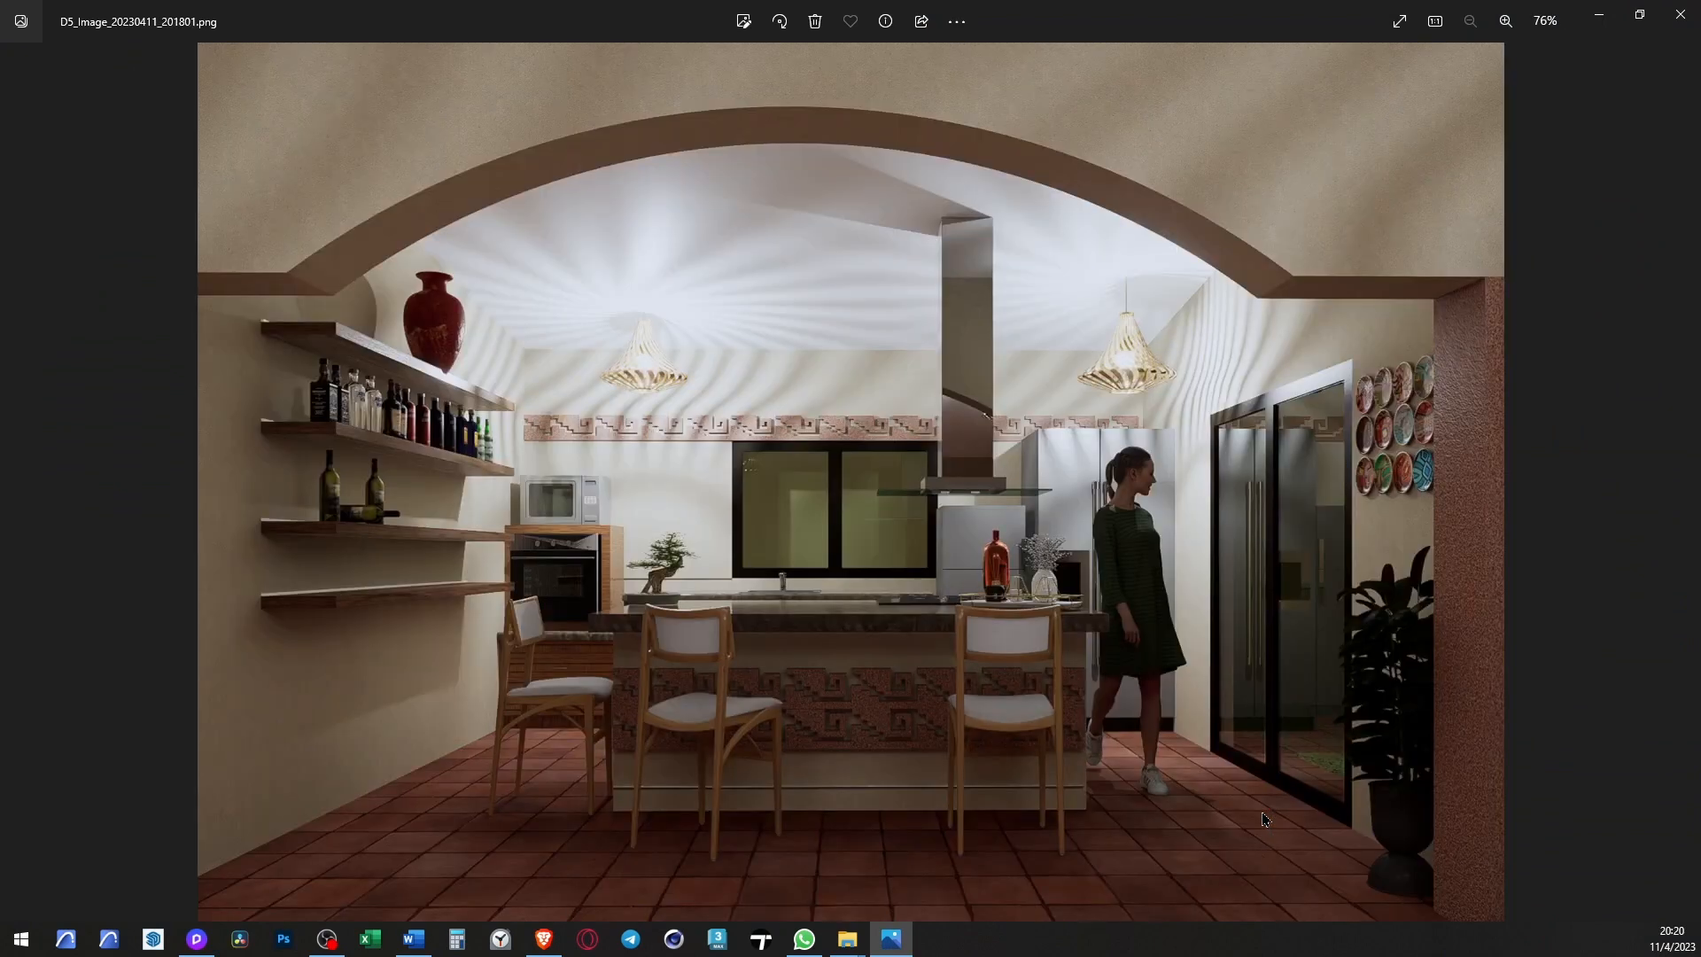
{"action": "key", "text": "Left"}
{"action": "key", "text": "Right"}
{"action": "key", "text": "Left"}
{"action": "key", "text": "Right"}
{"action": "key", "text": "Left"}
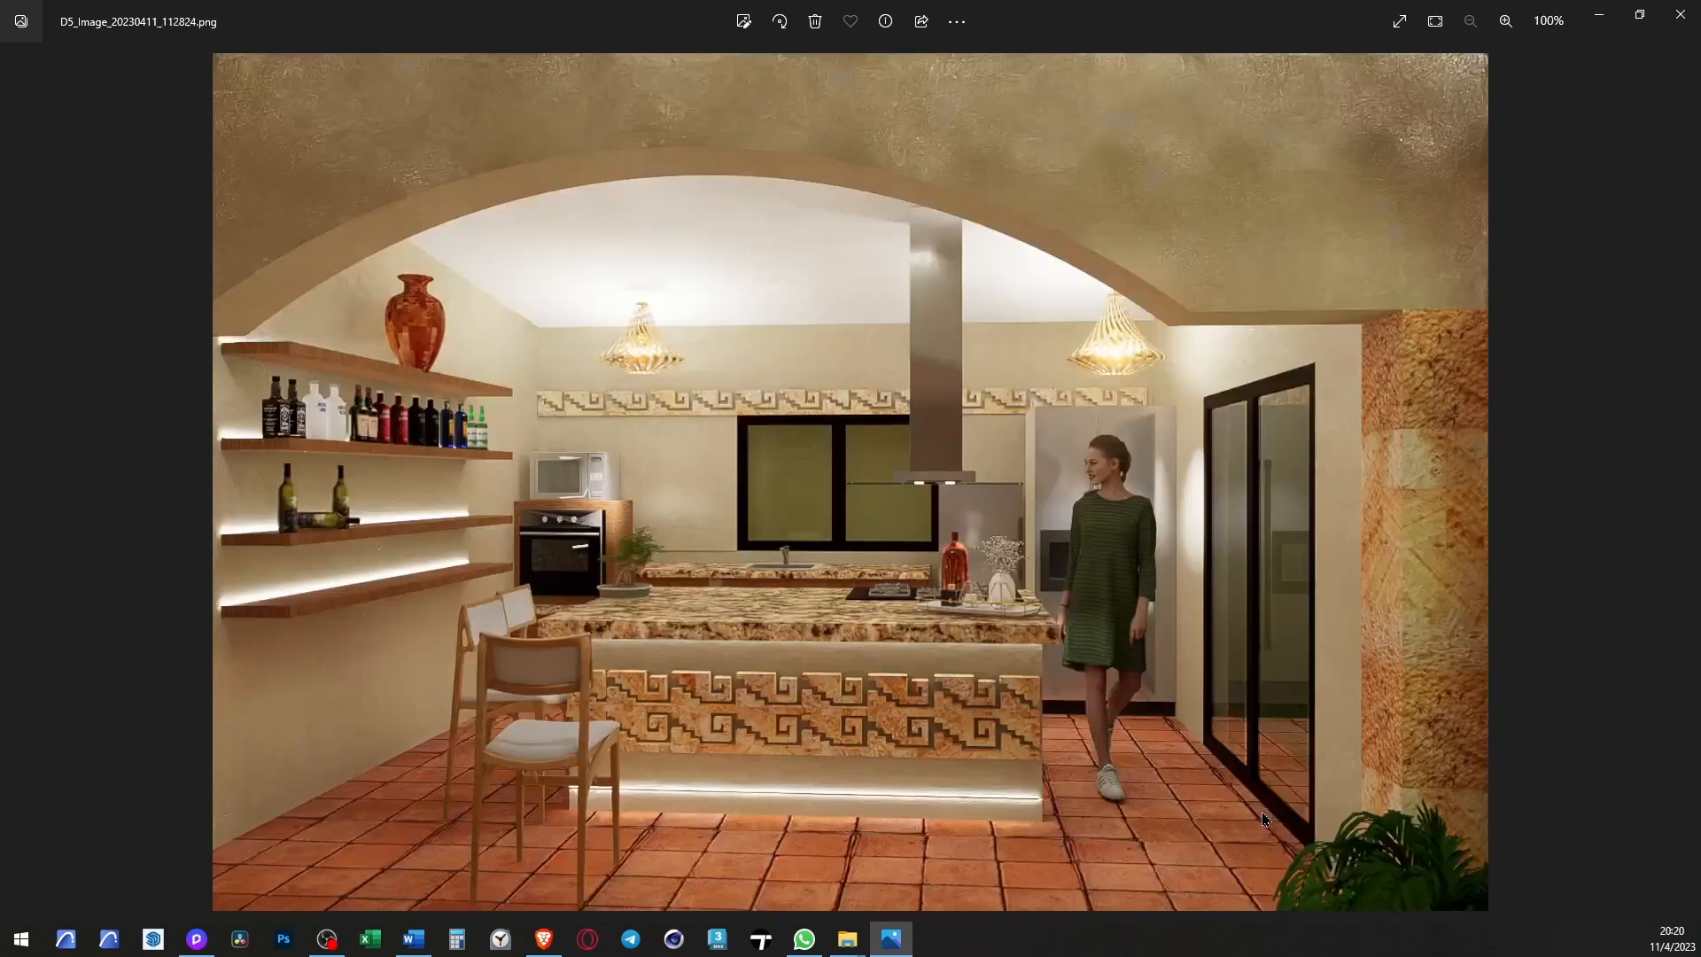
{"action": "key", "text": "Right"}
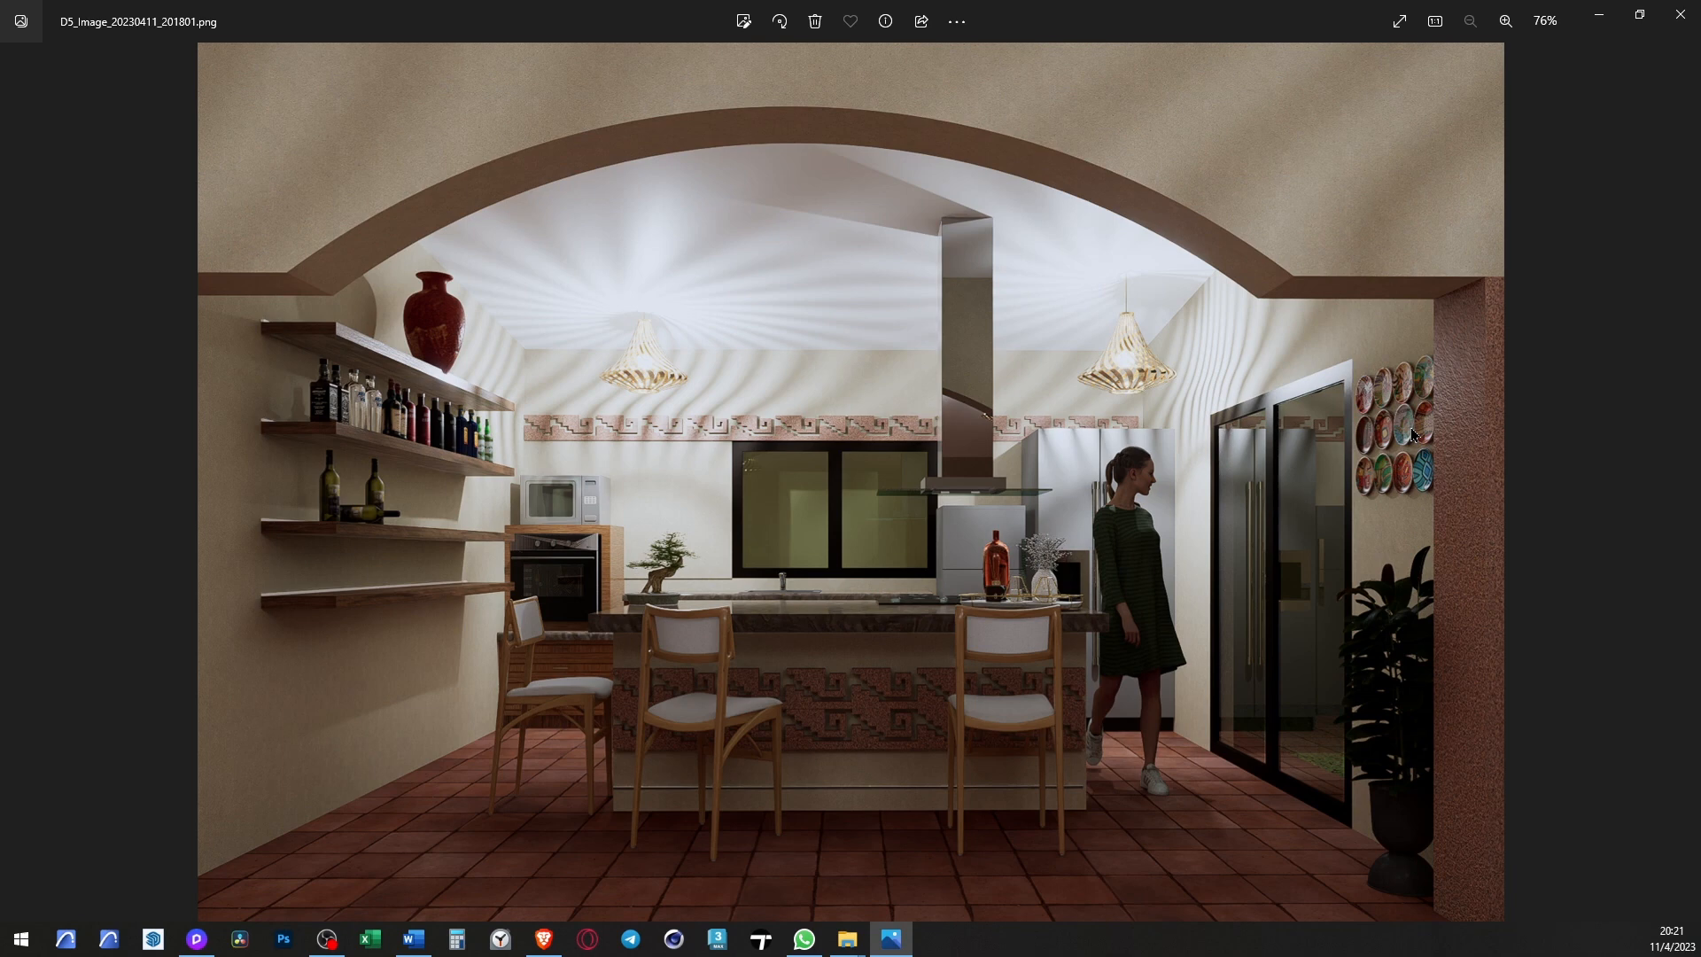
{"action": "left_click", "coordinate": [1611, 22]}
{"action": "left_click", "coordinate": [968, 504]}
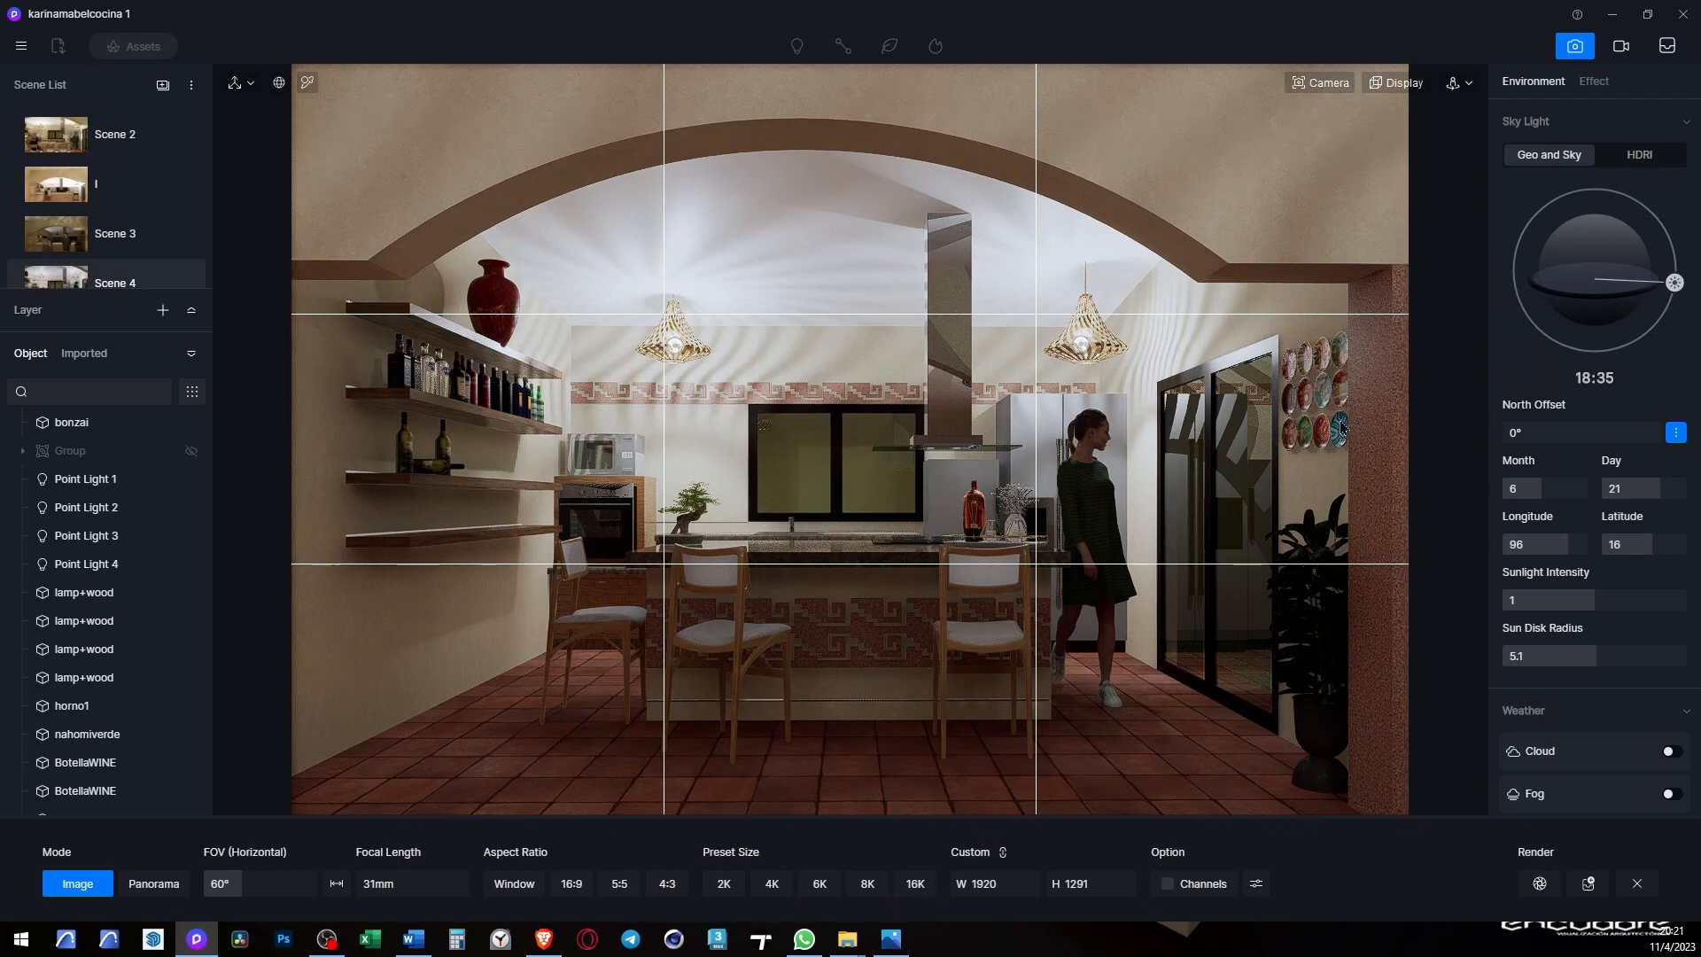
- Export the ARTESANIA+NICARAGUA wall plates as PLATOS.d5a in the Nueva carpeta (4) folder, replacing the existing file
{"action": "left_click", "coordinate": [1313, 398]}
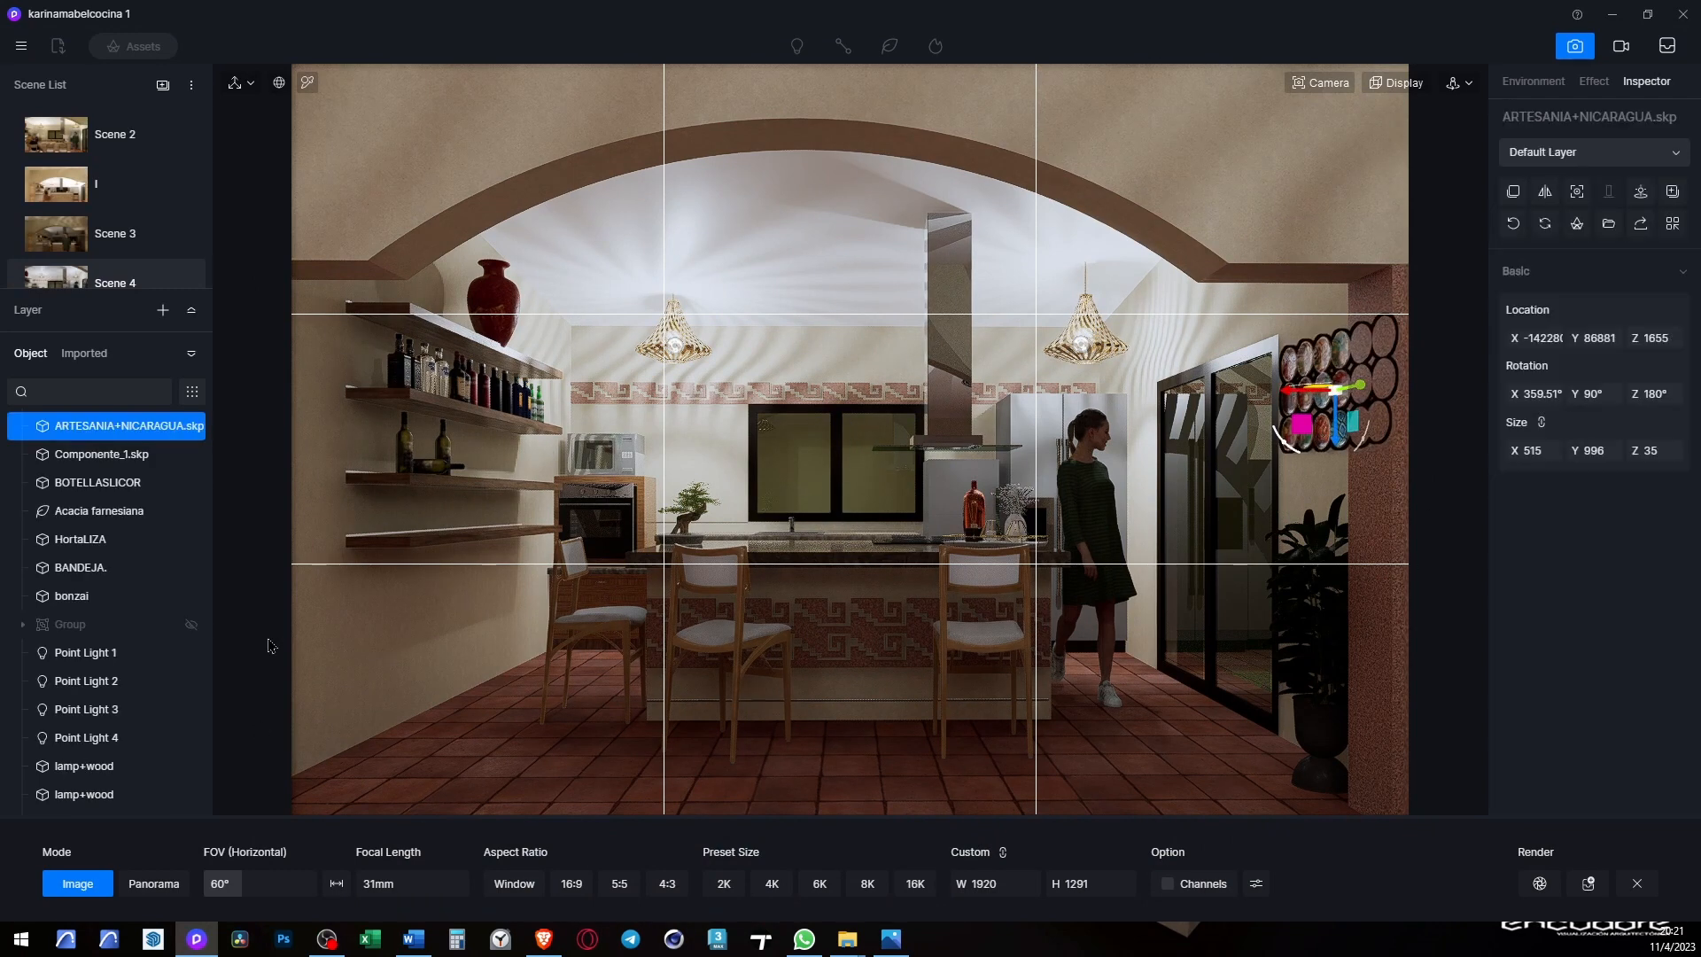
{"action": "right_click", "coordinate": [98, 427]}
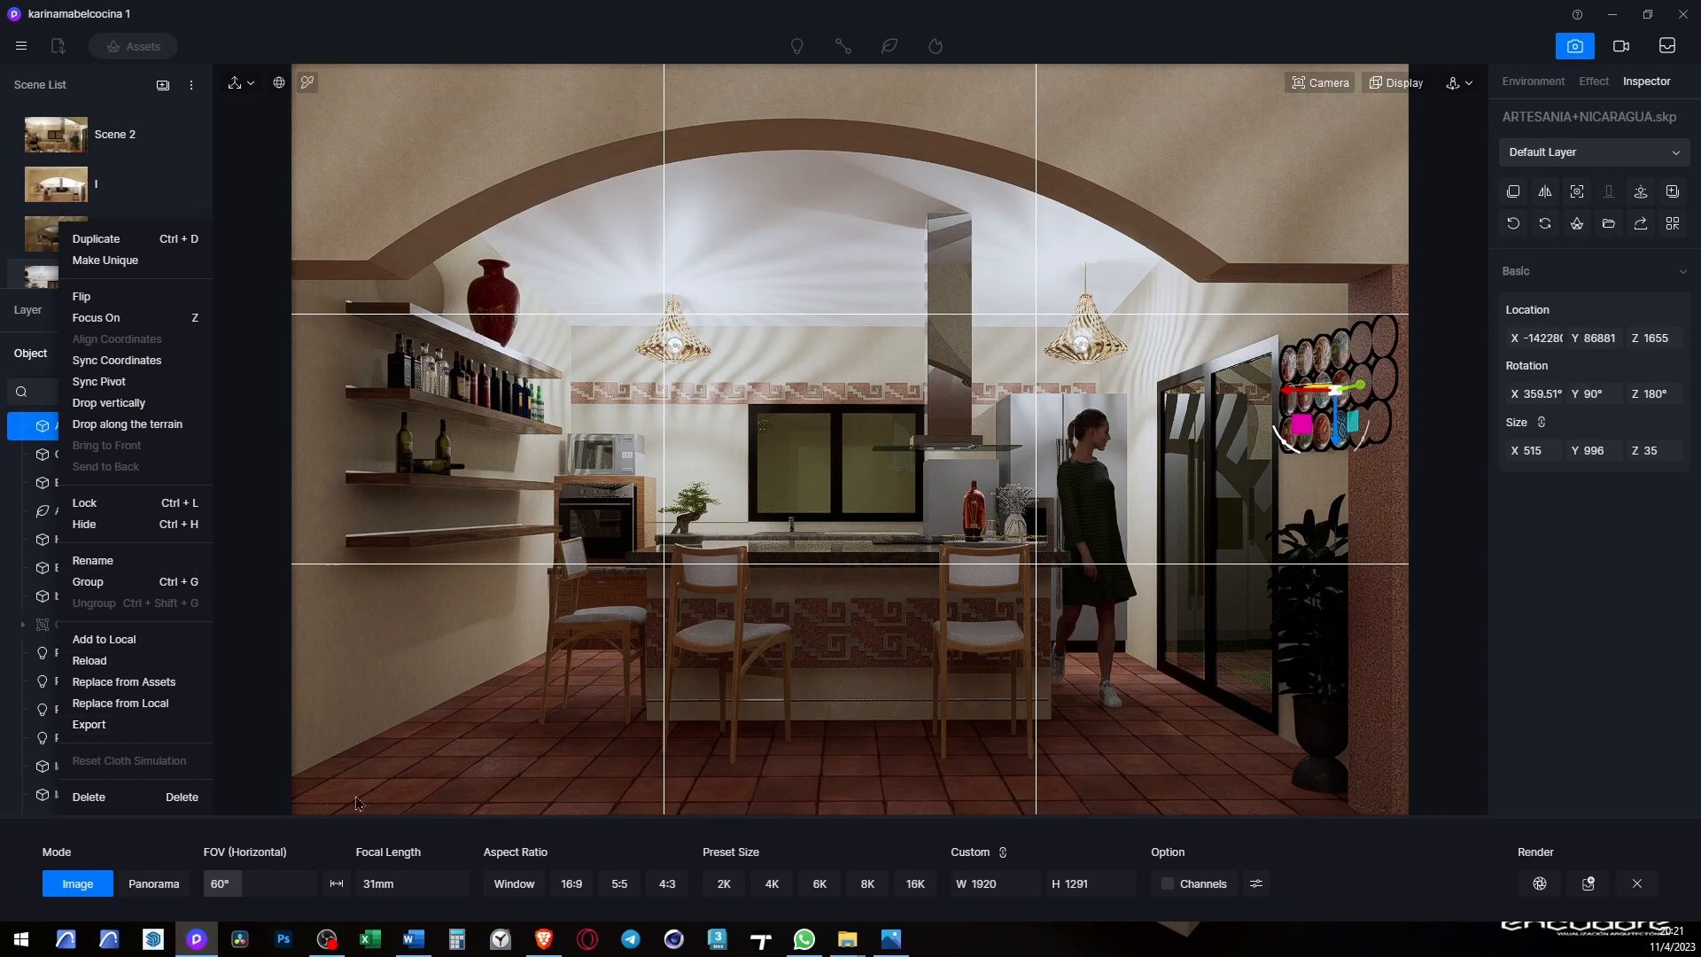
{"action": "left_click", "coordinate": [91, 724]}
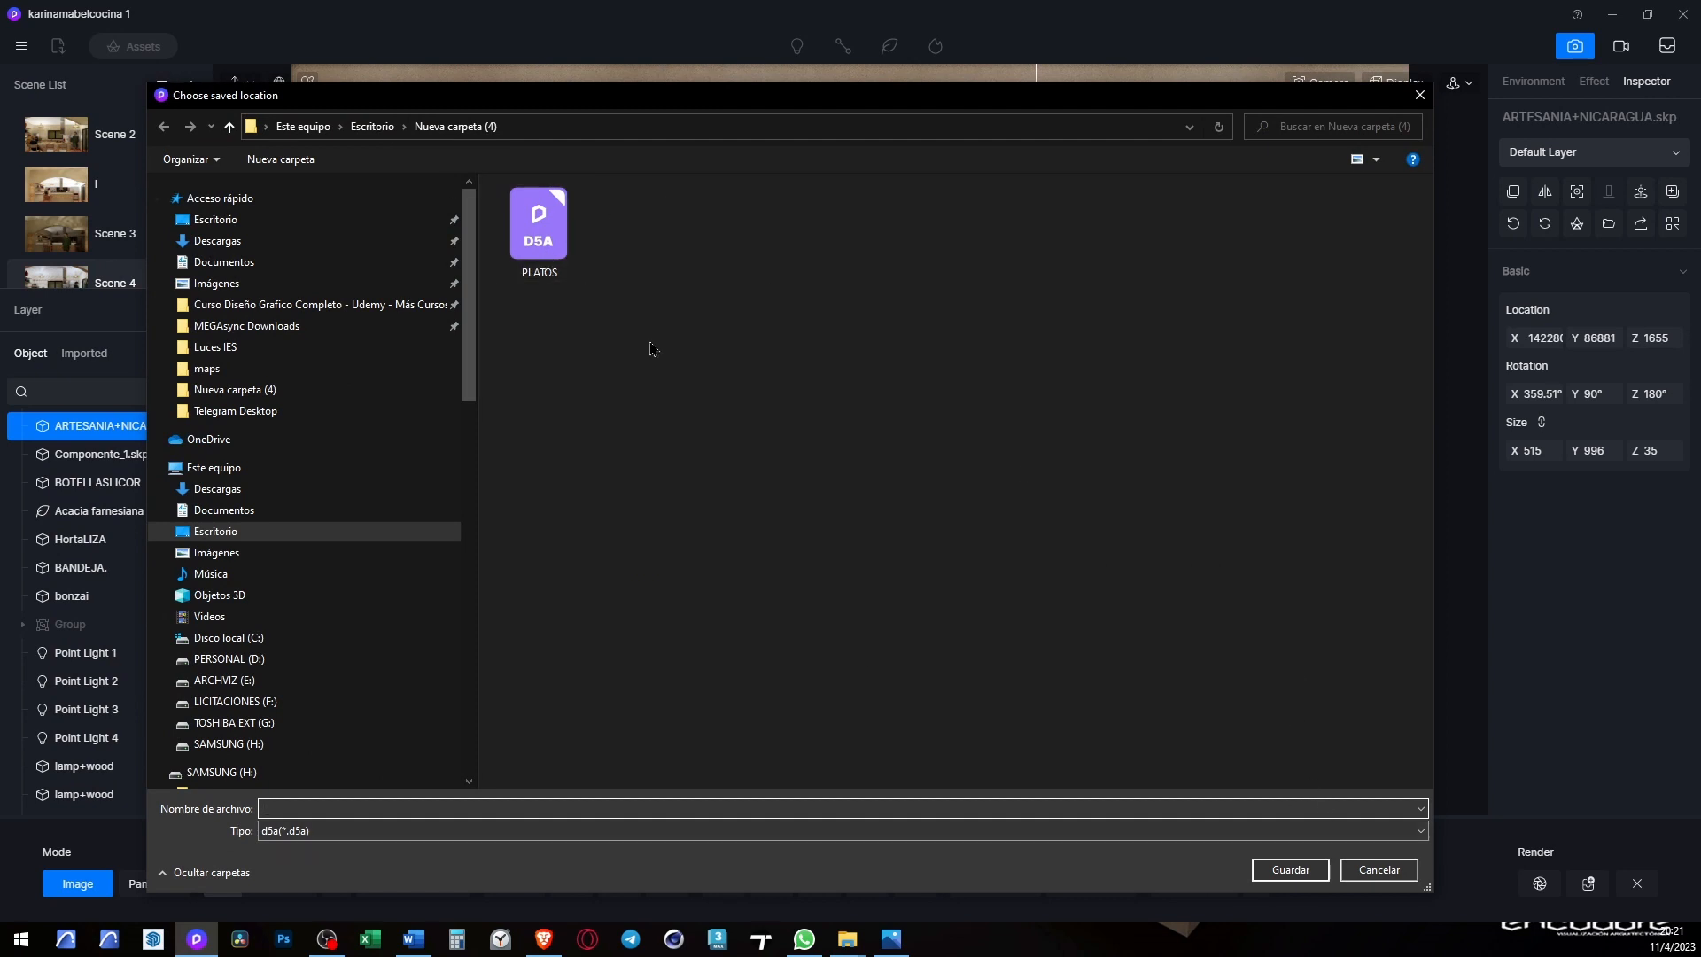
{"action": "left_click", "coordinate": [539, 226]}
{"action": "left_click", "coordinate": [1291, 869]}
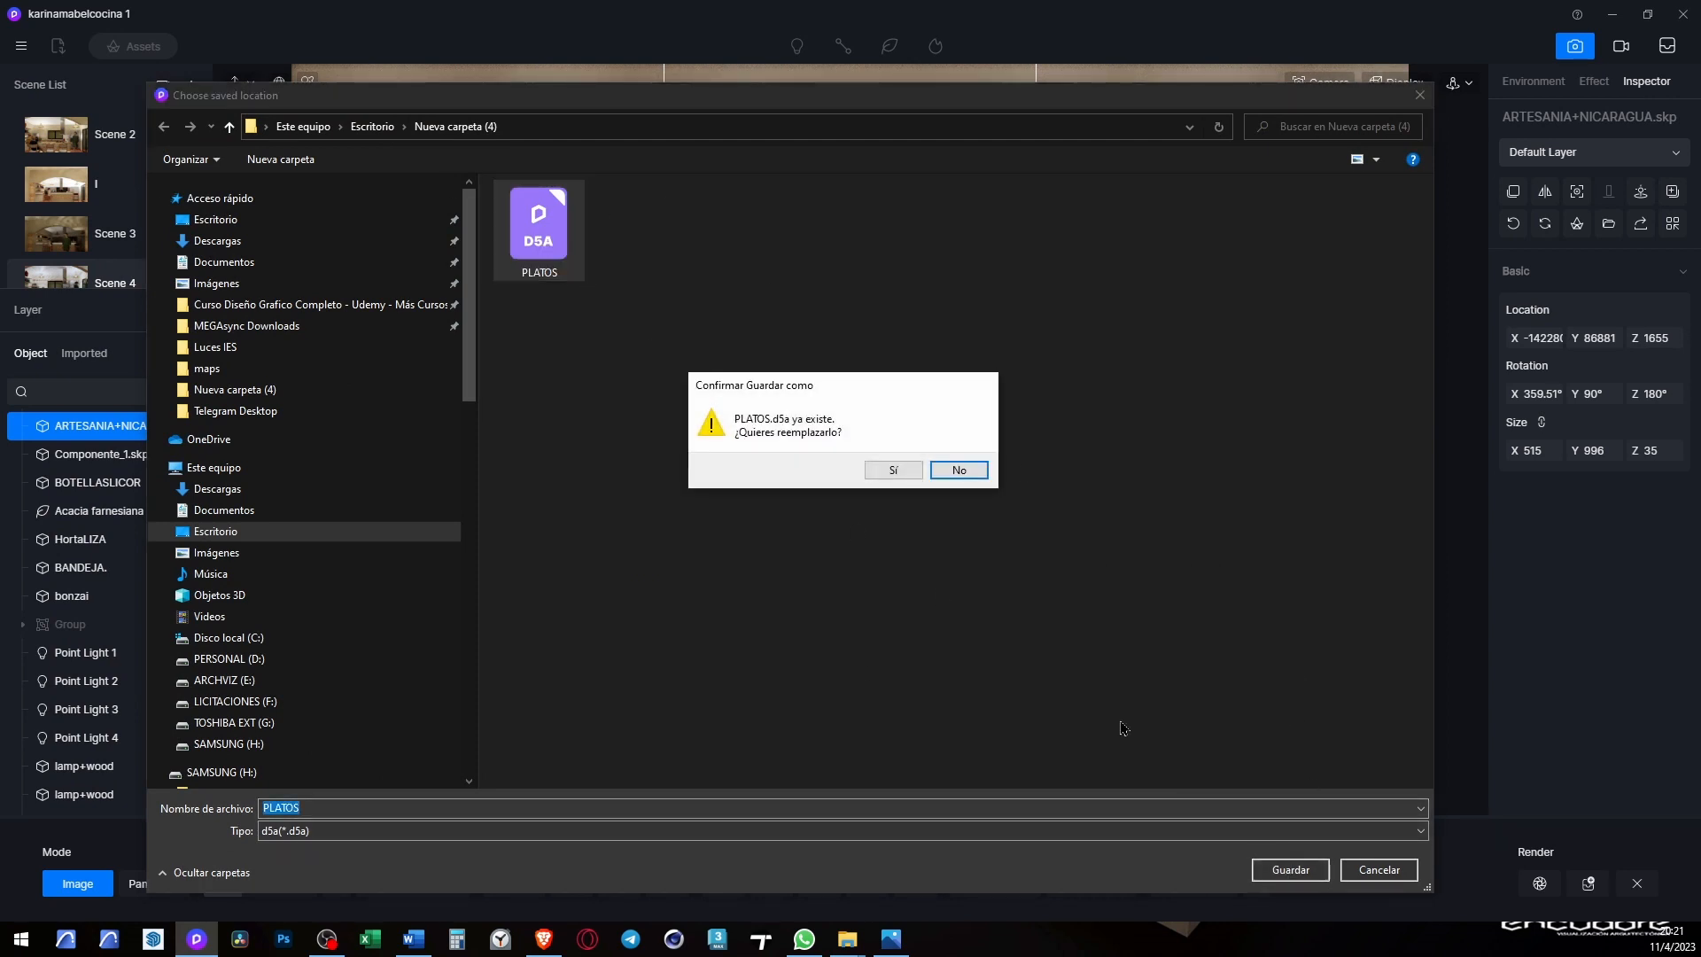
{"action": "left_click", "coordinate": [893, 470]}
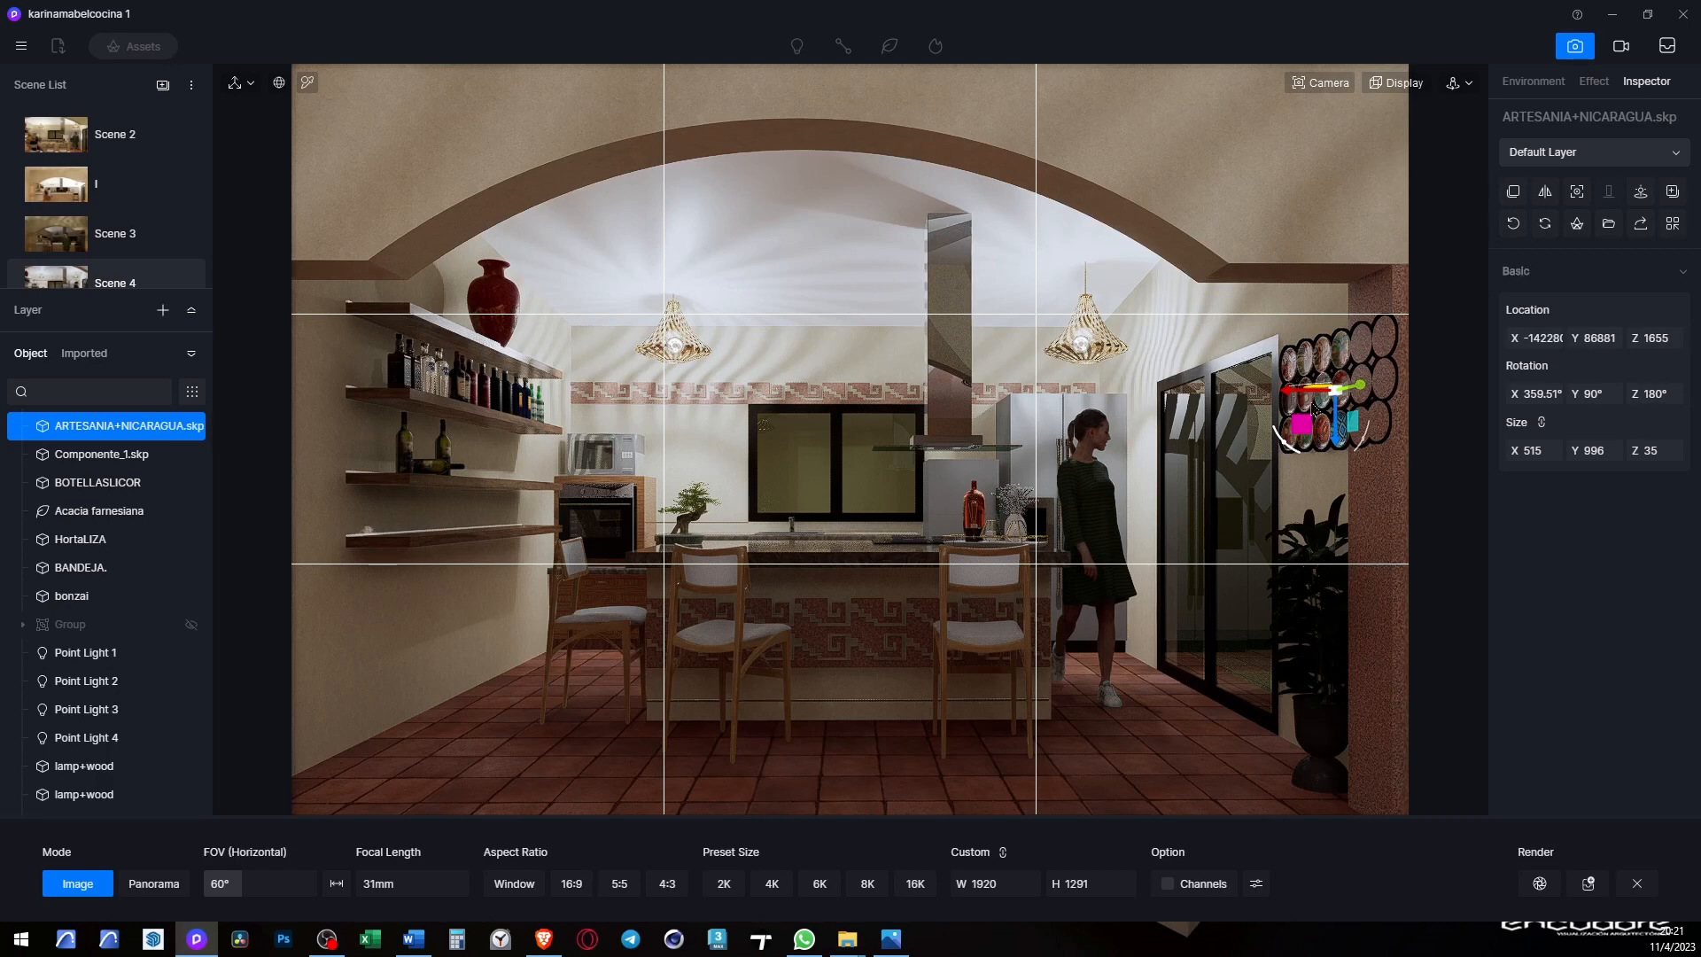
{"action": "scroll", "coordinate": [71, 767], "scroll_direction": "down", "scroll_amount": 2}
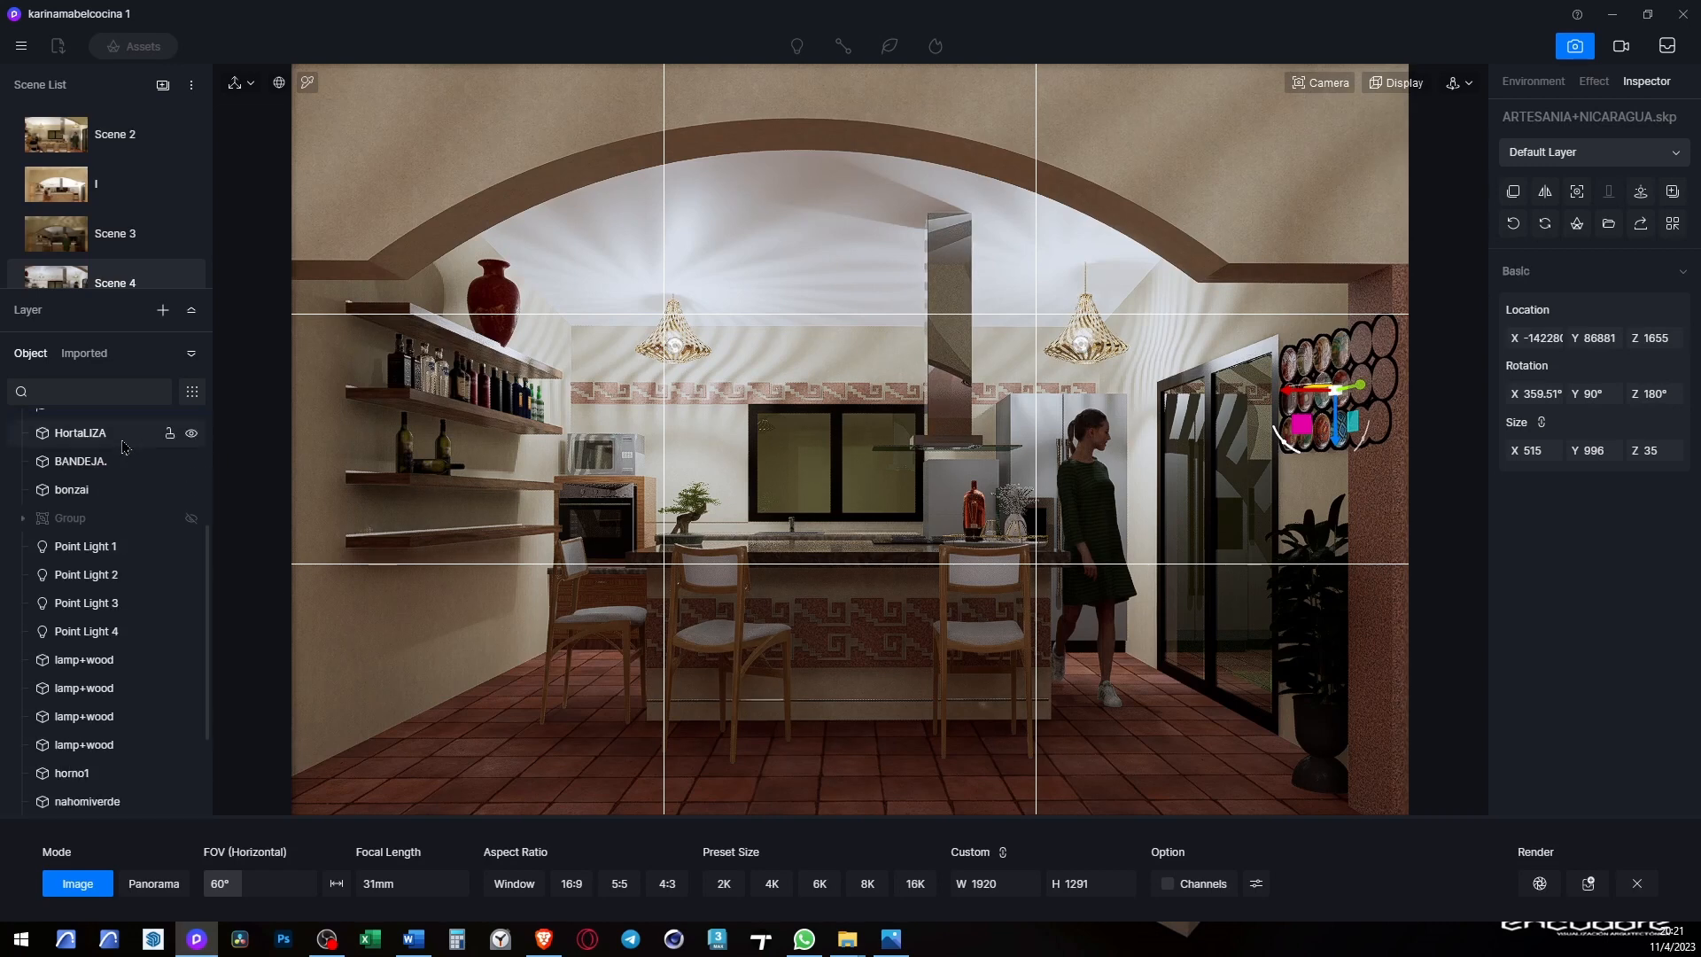
{"action": "left_click", "coordinate": [1636, 882]}
{"action": "left_click", "coordinate": [58, 46]}
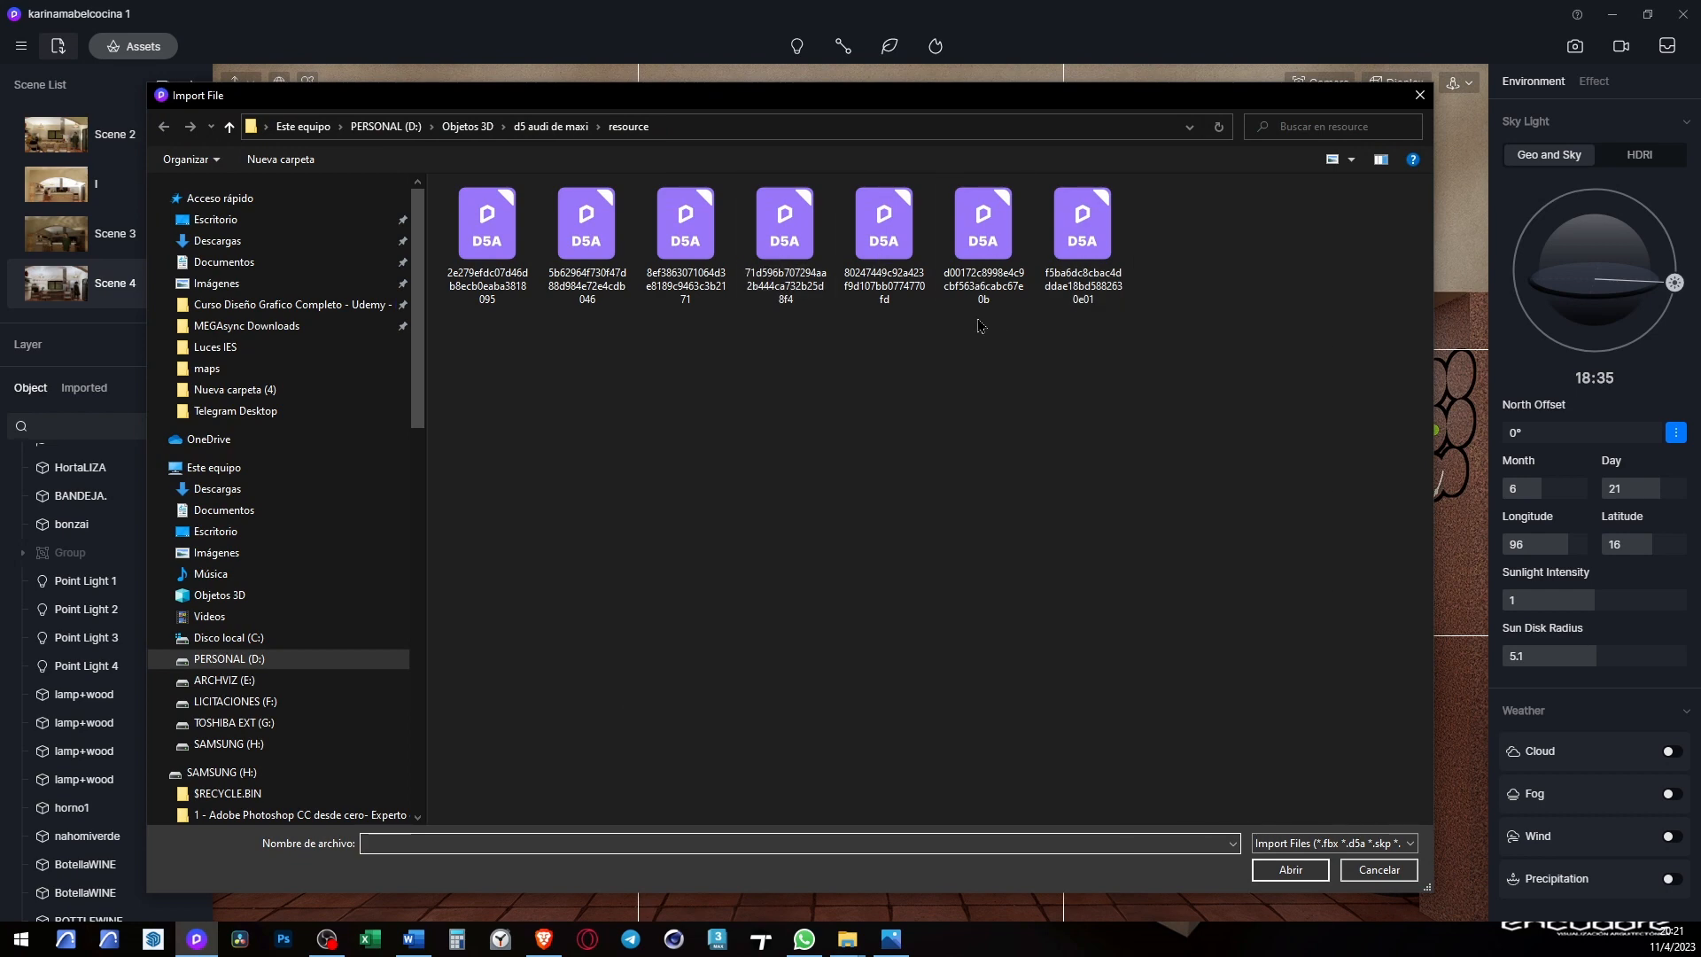
{"action": "left_click", "coordinate": [708, 246]}
{"action": "left_click", "coordinate": [1305, 871]}
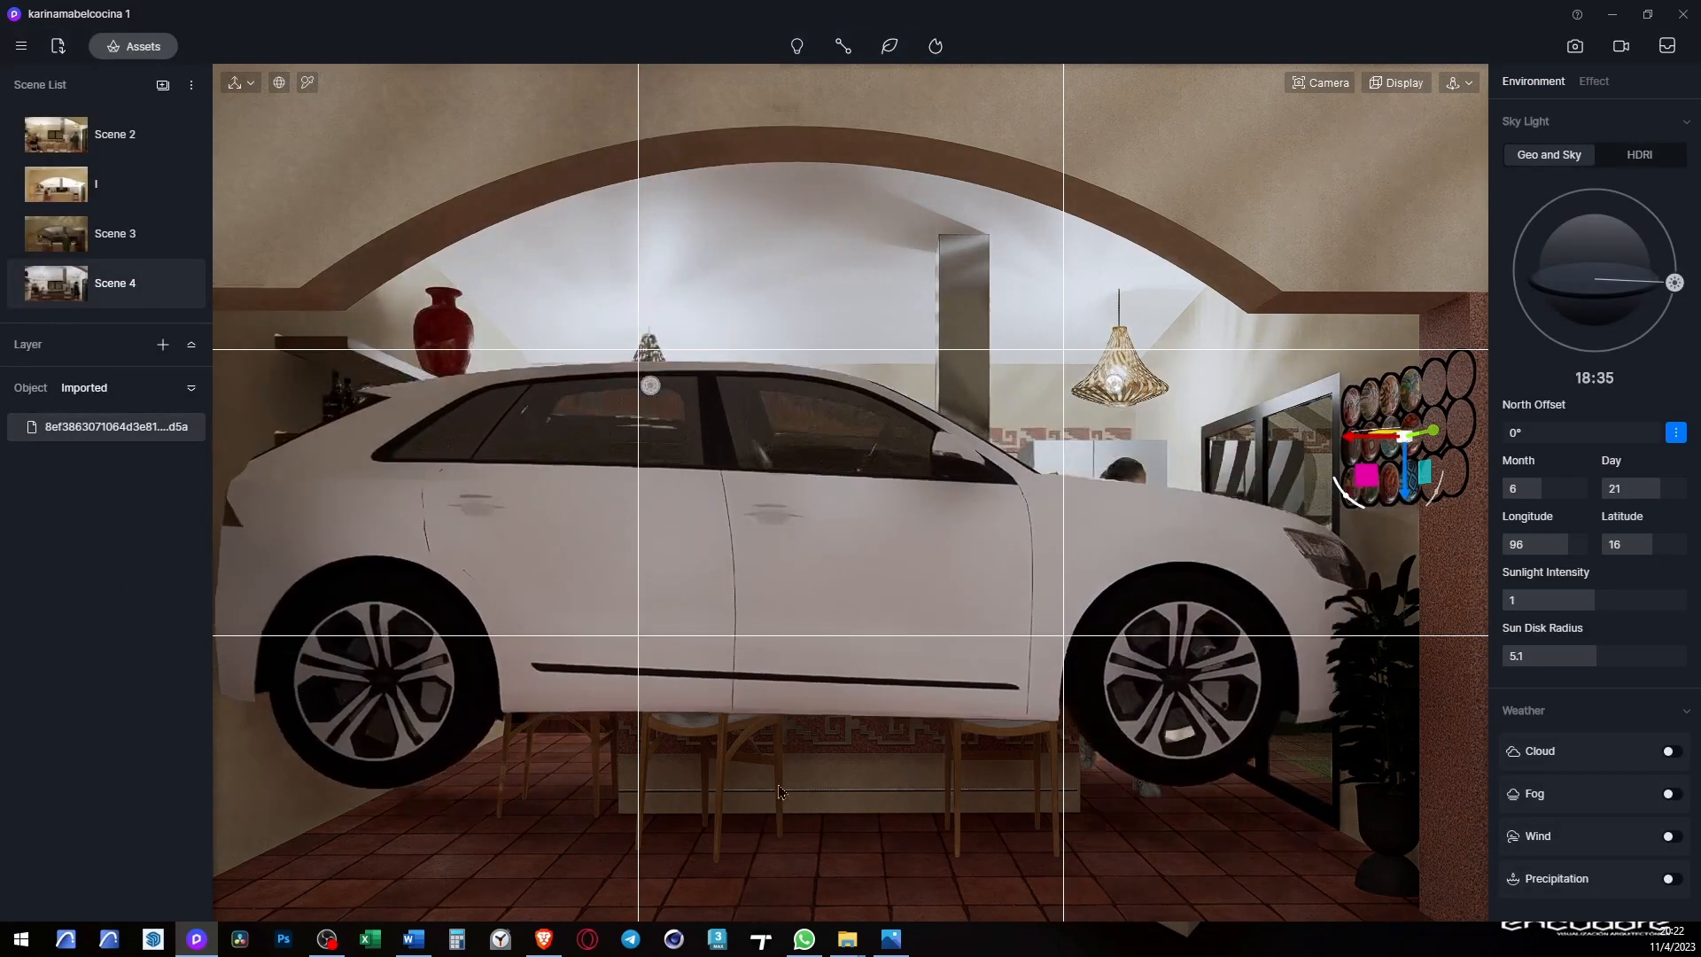
{"action": "left_click", "coordinate": [841, 848]}
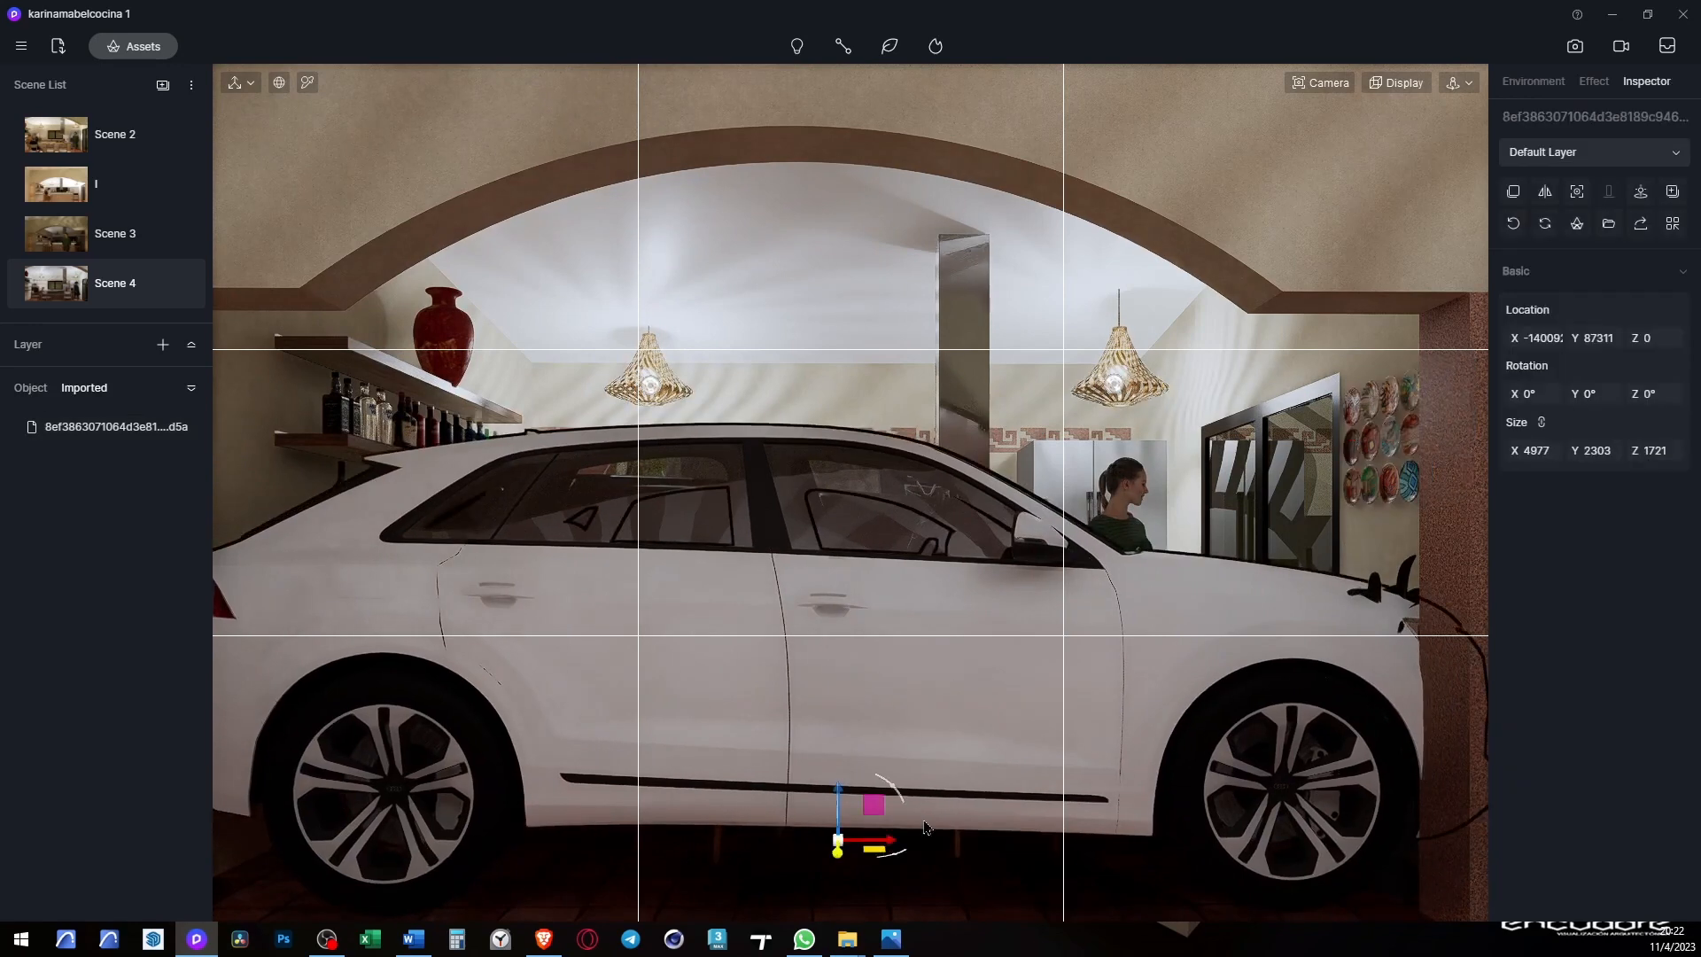
{"action": "left_click", "coordinate": [815, 870]}
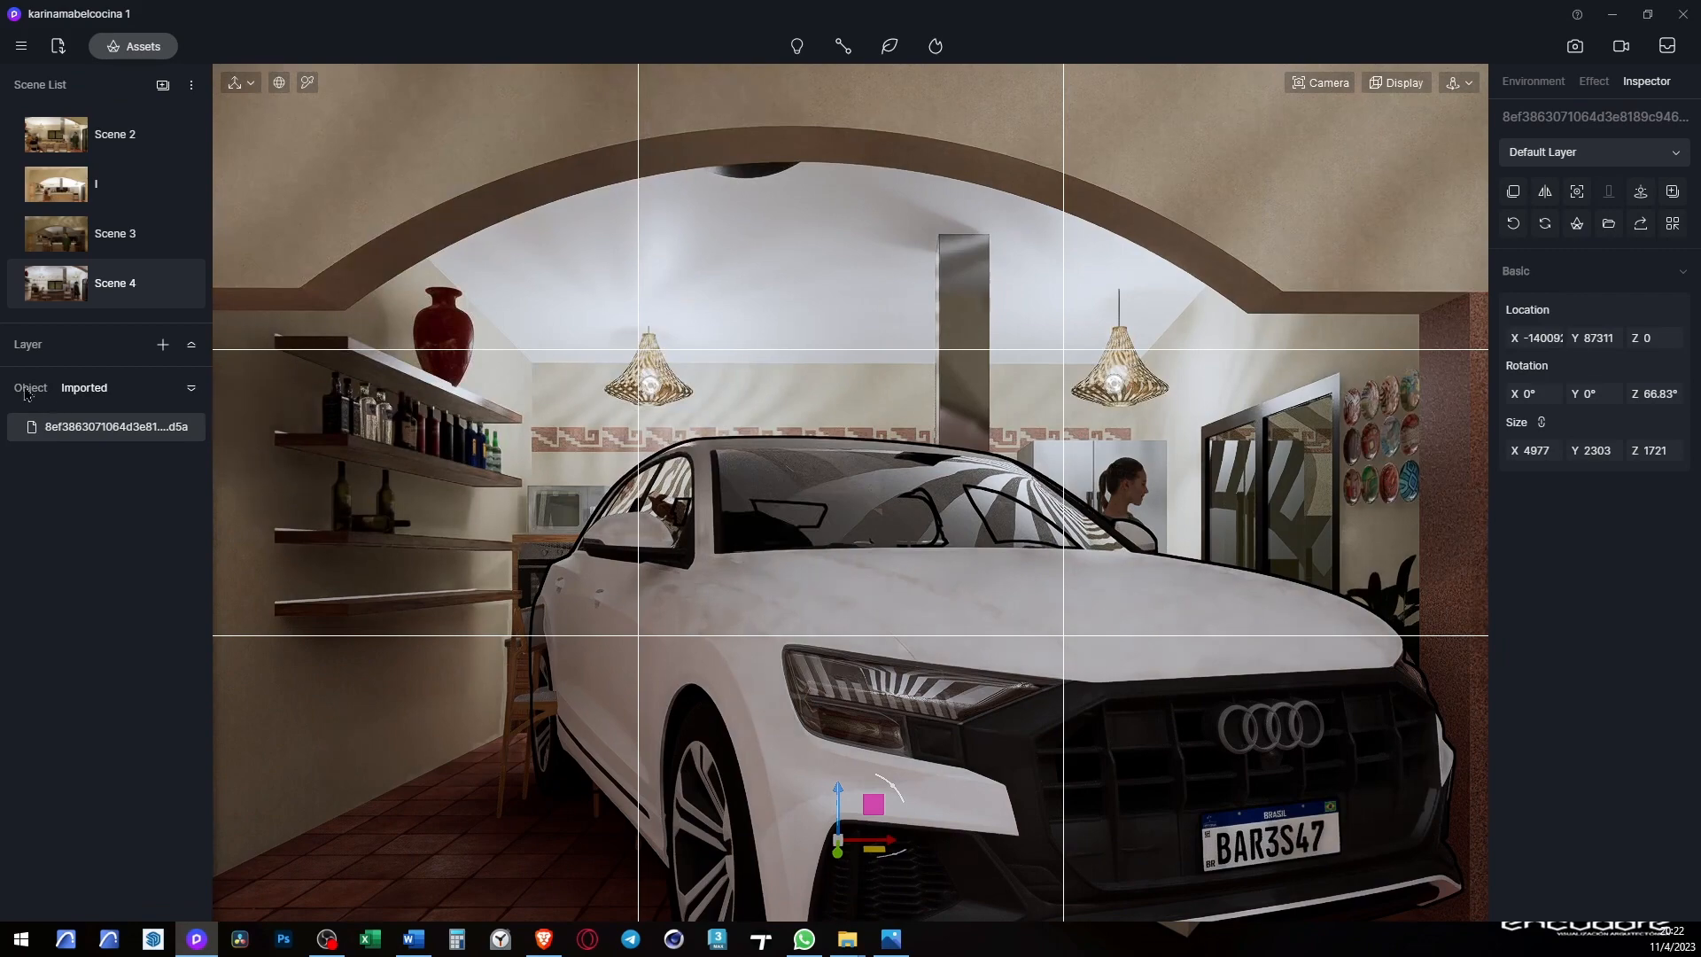
{"action": "left_click", "coordinate": [31, 389]}
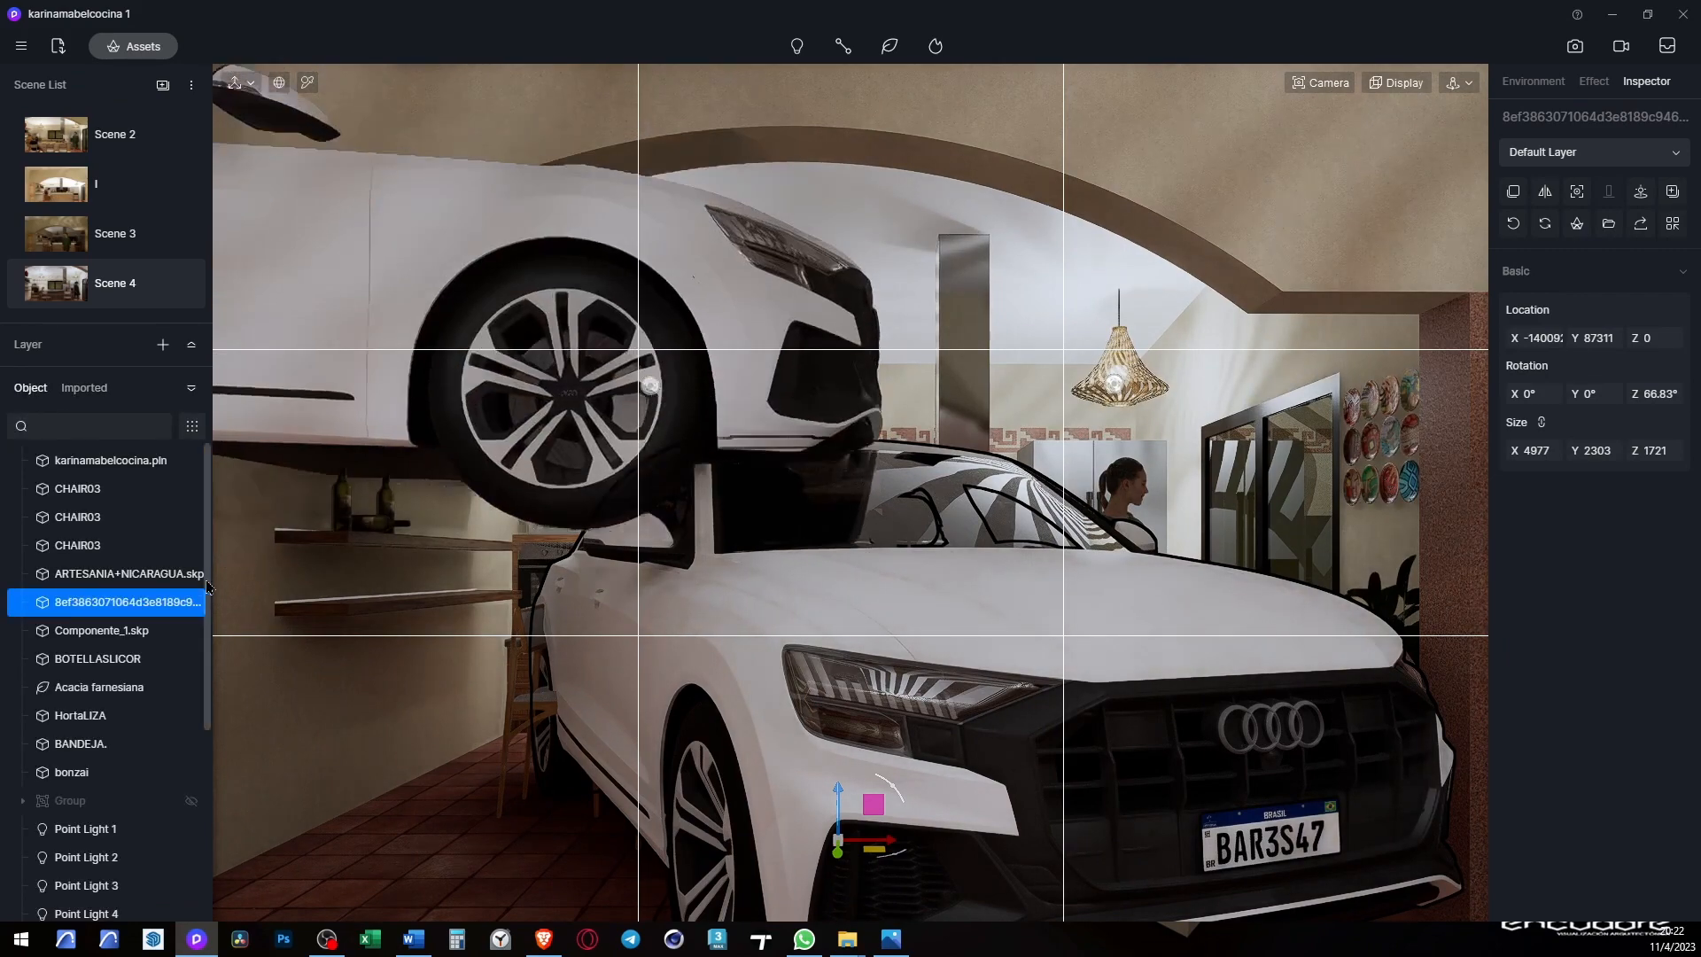
{"action": "key", "text": "Delete"}
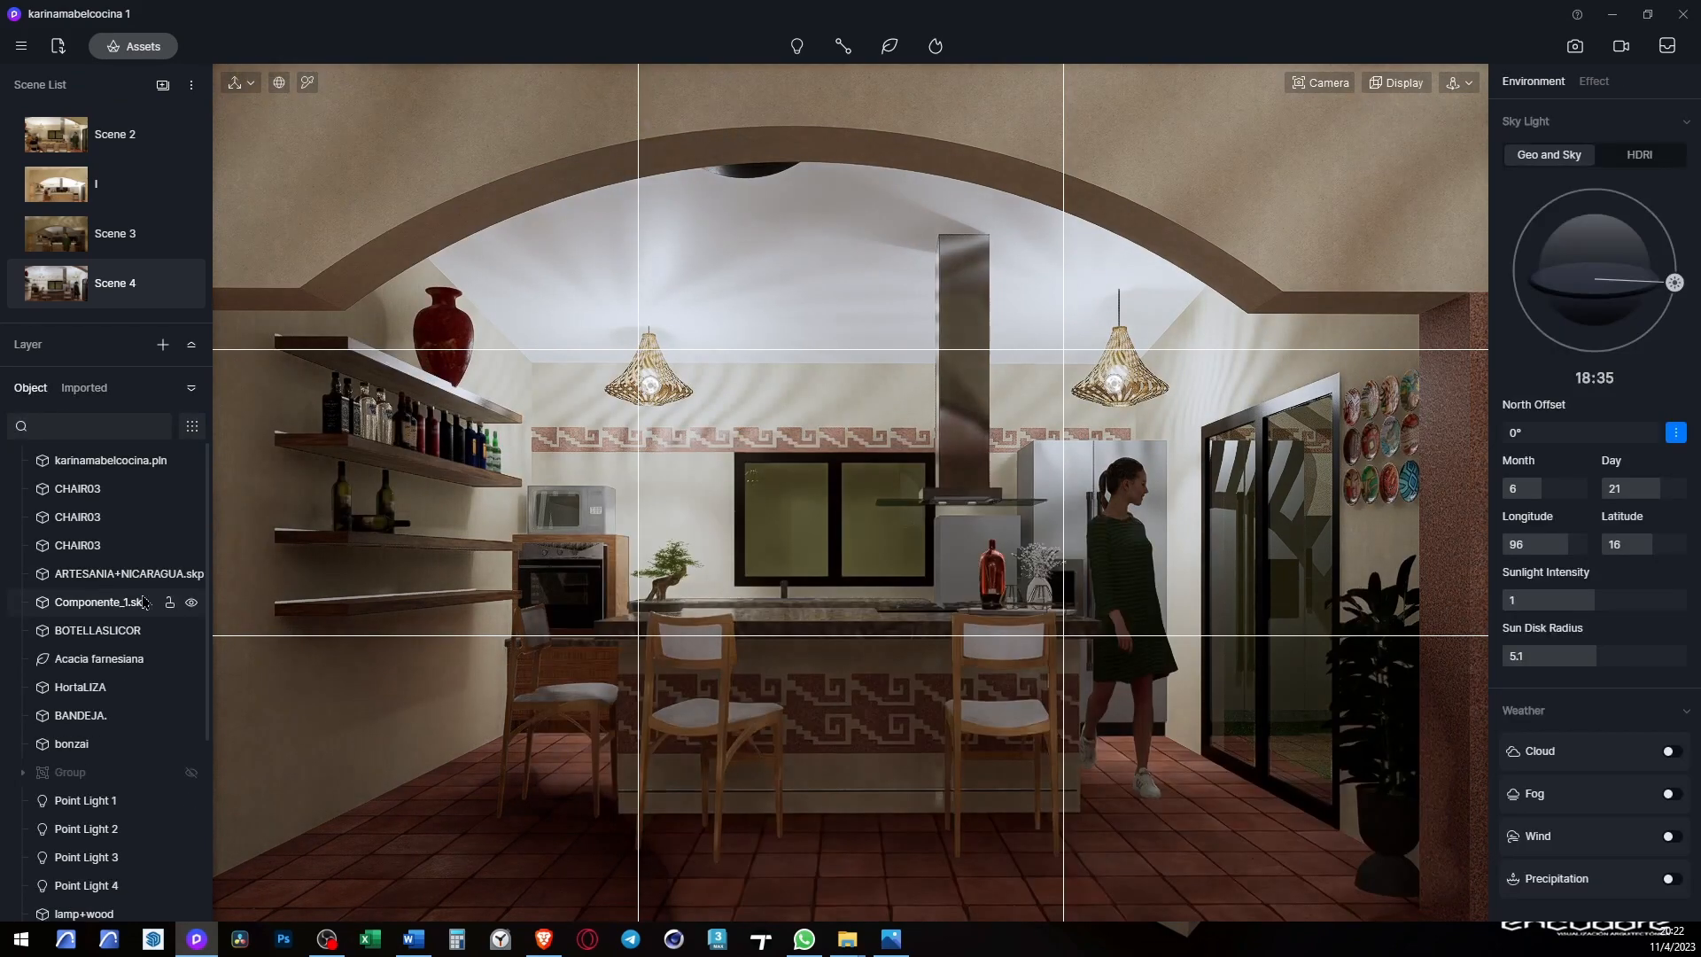